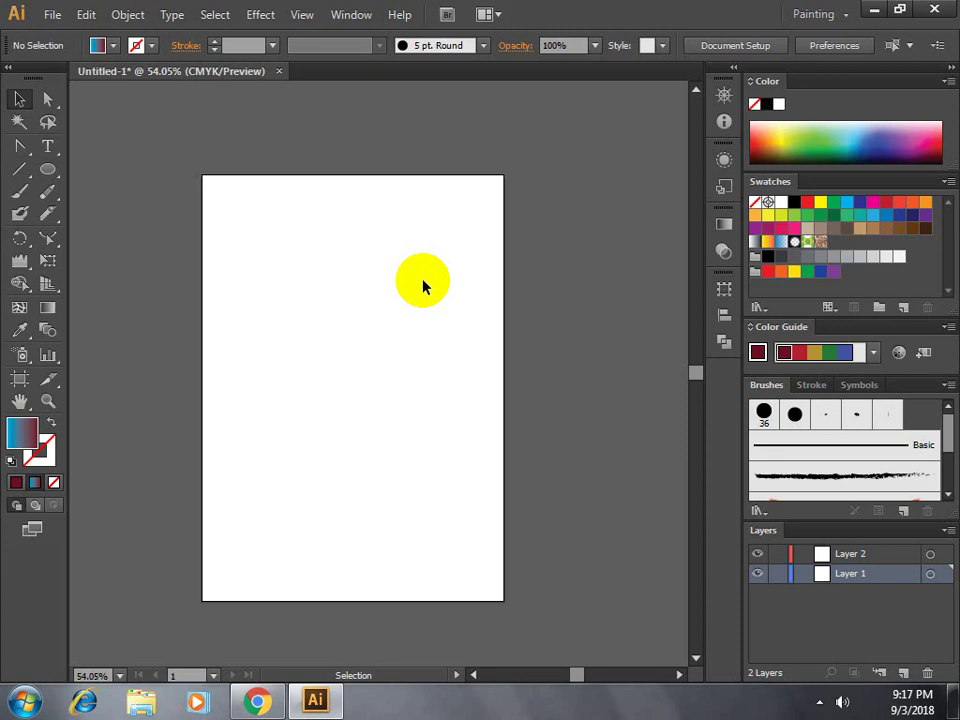
Start a new document in inches, 3.5 wide by 2 high, with 2 artboards
{"action": "key", "text": "ctrl+n"}
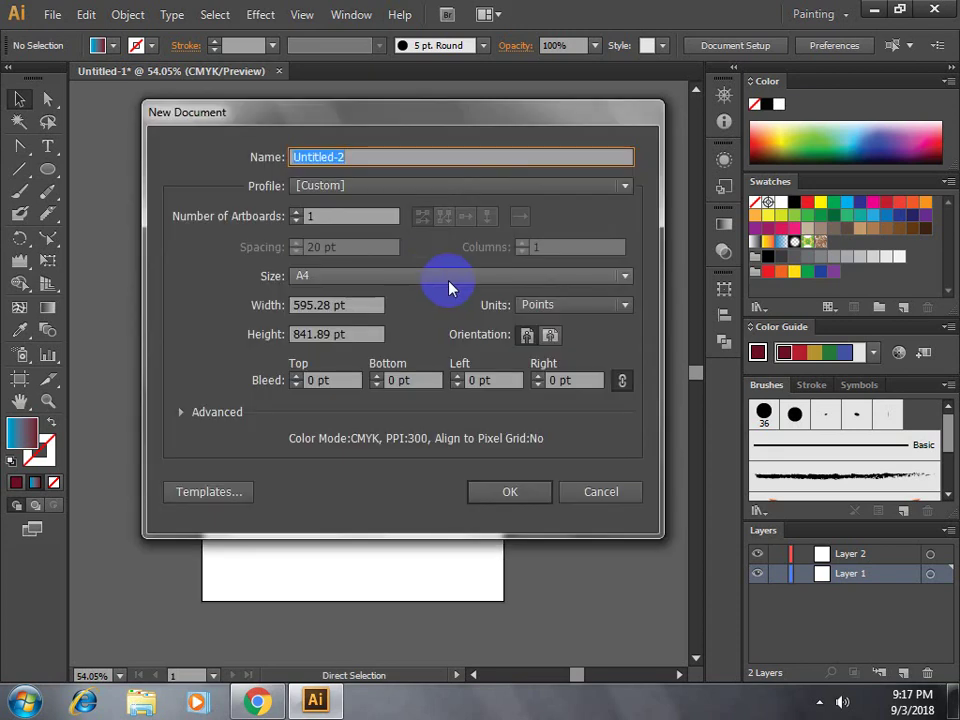
{"action": "left_click", "coordinate": [545, 305]}
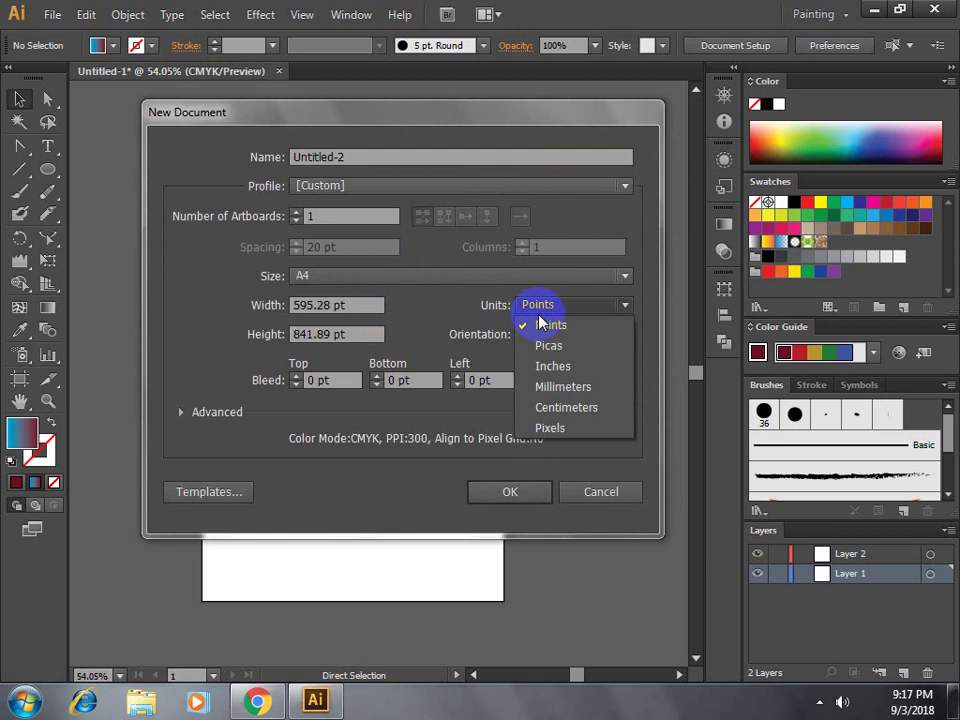
{"action": "left_click", "coordinate": [553, 365]}
{"action": "double_click", "coordinate": [305, 305]}
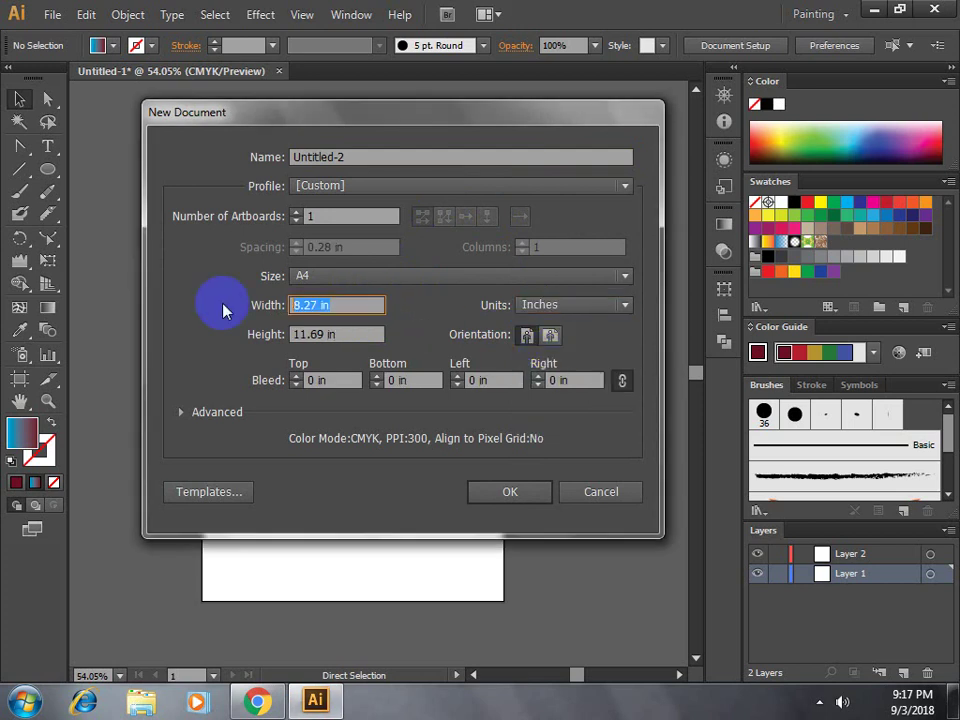
{"action": "type", "text": "3"}
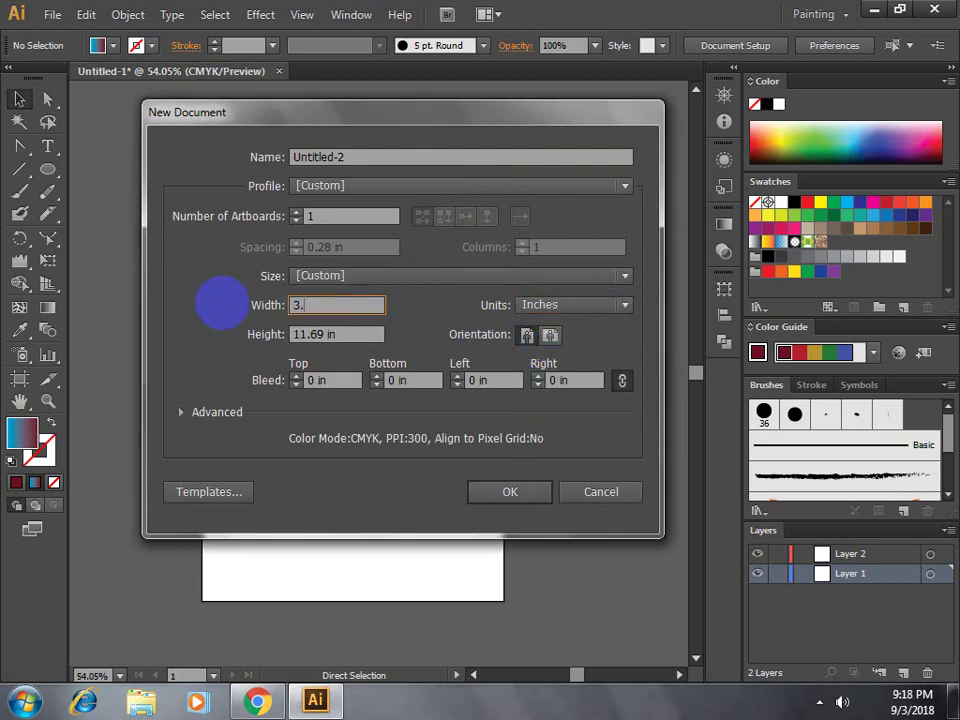
{"action": "type", "text": ".5"}
{"action": "key", "text": "Tab"}
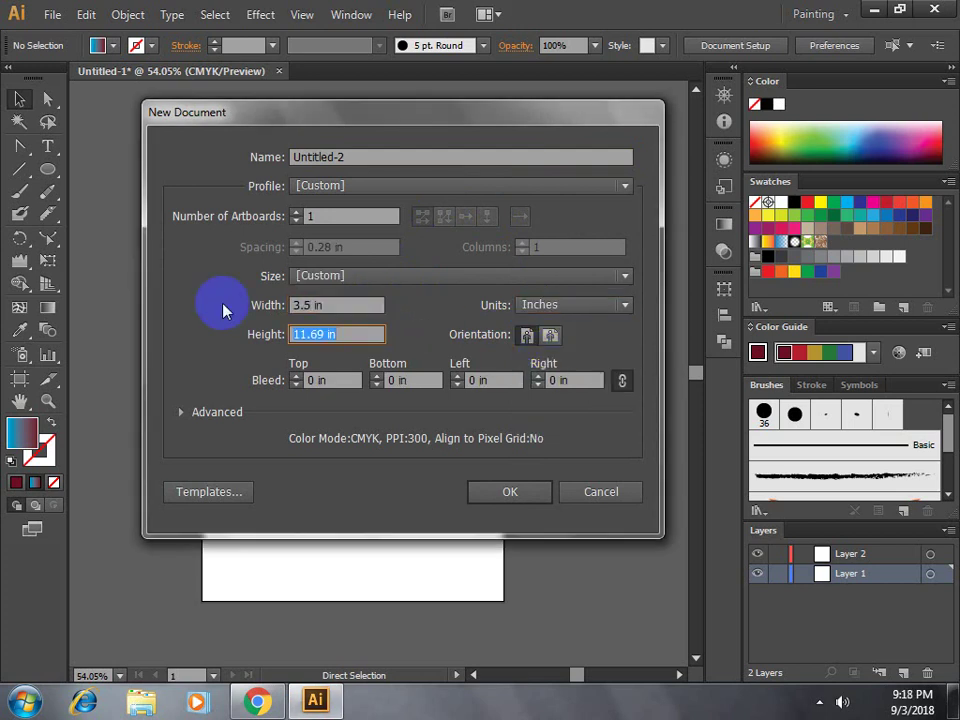
{"action": "type", "text": "2"}
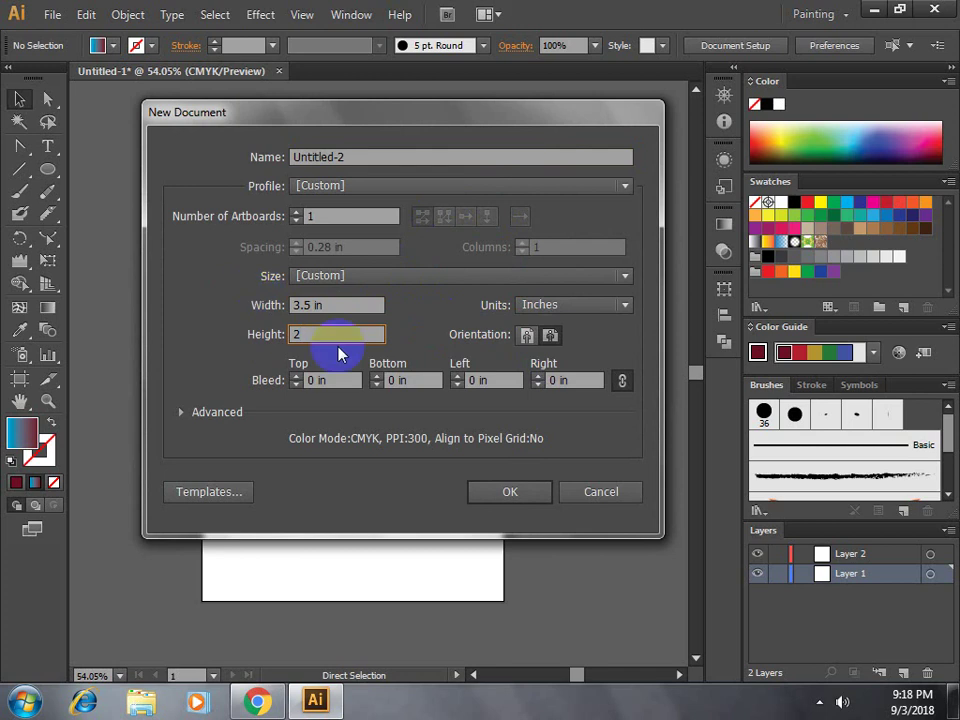
{"action": "left_click", "coordinate": [296, 216]}
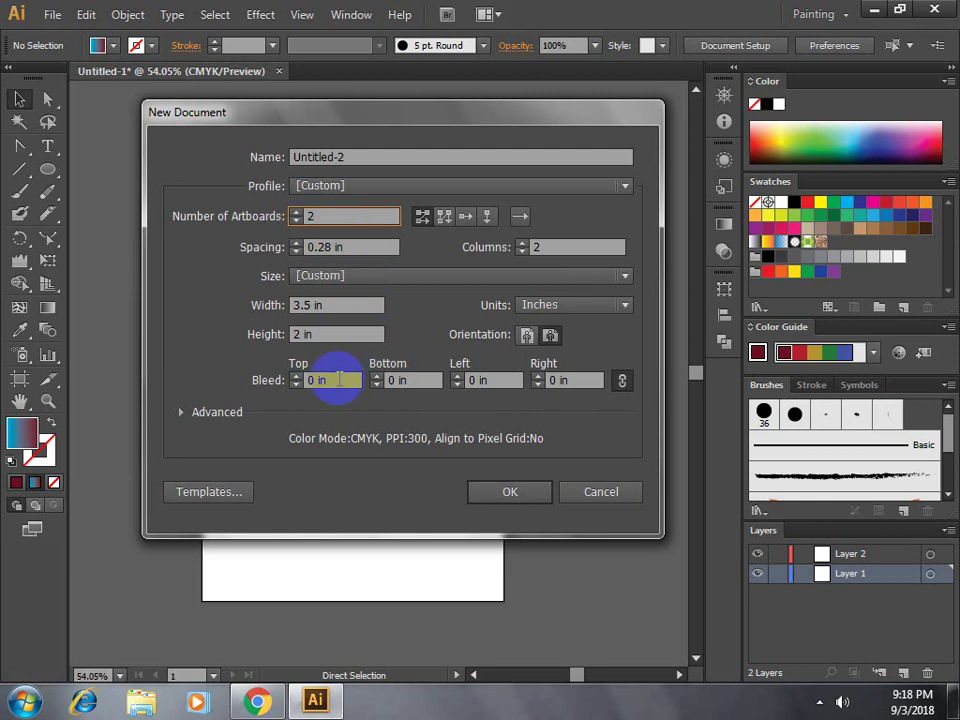
Switch units to millimeters, set a 3 mm bleed on all sides, and create the document
{"action": "left_click", "coordinate": [580, 304]}
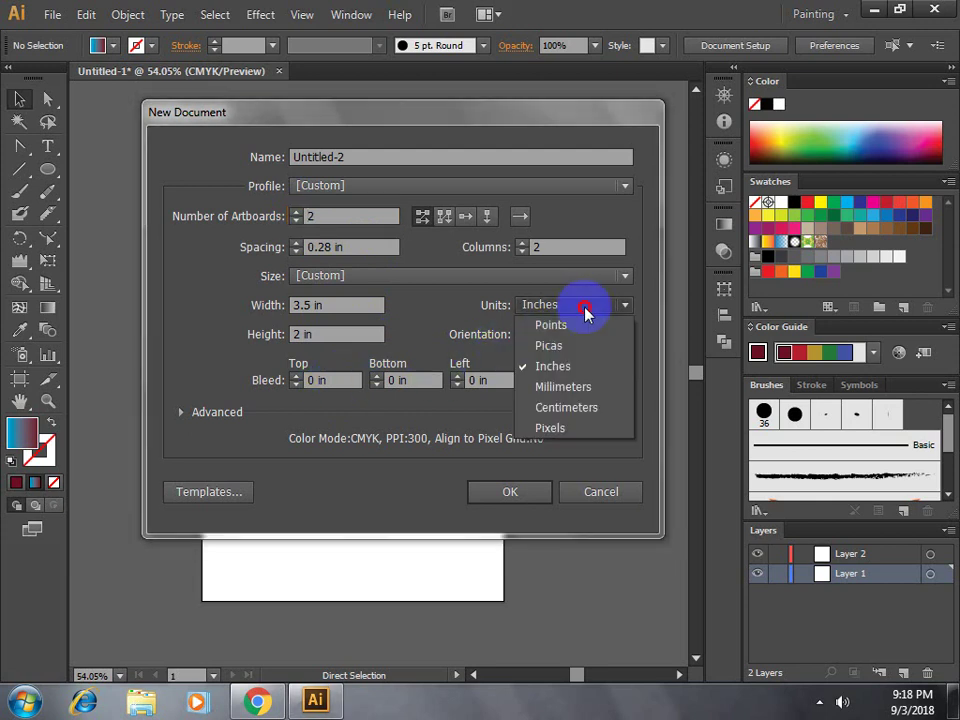
{"action": "left_click", "coordinate": [570, 387]}
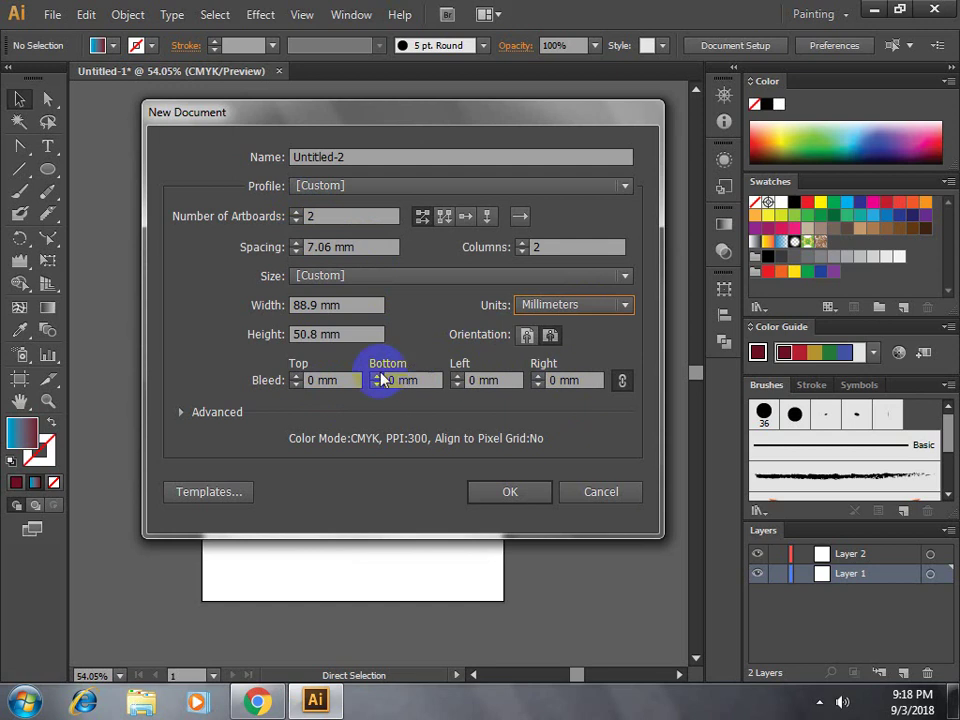
{"action": "left_click_drag", "start_coordinate": [343, 380], "coordinate": [251, 377]}
{"action": "type", "text": ".3"}
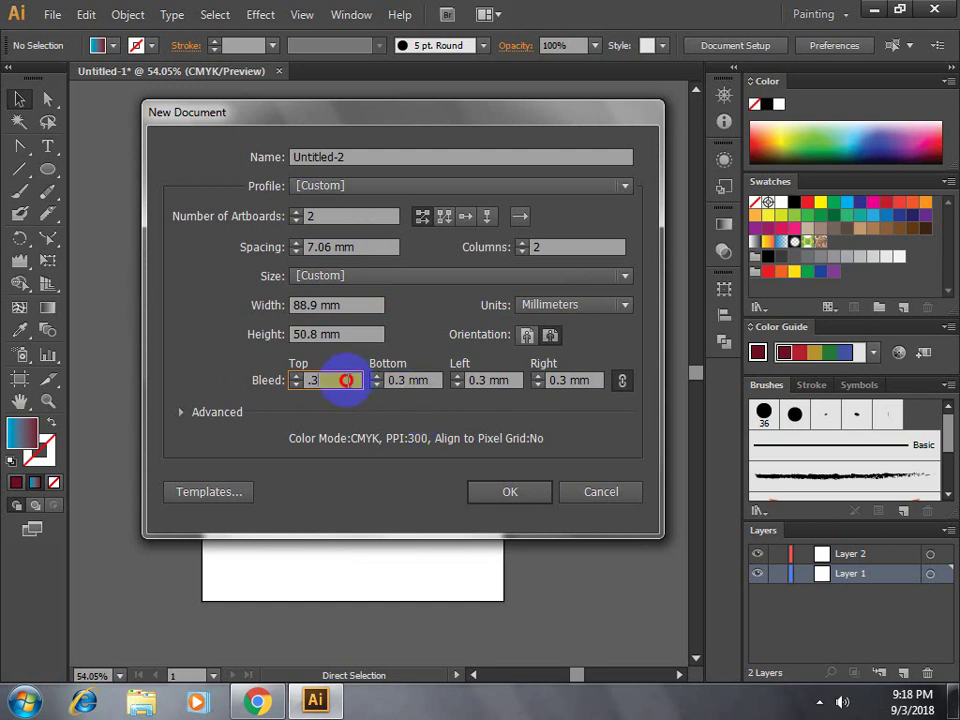
{"action": "left_click_drag", "start_coordinate": [349, 380], "coordinate": [255, 390]}
{"action": "type", "text": "3"}
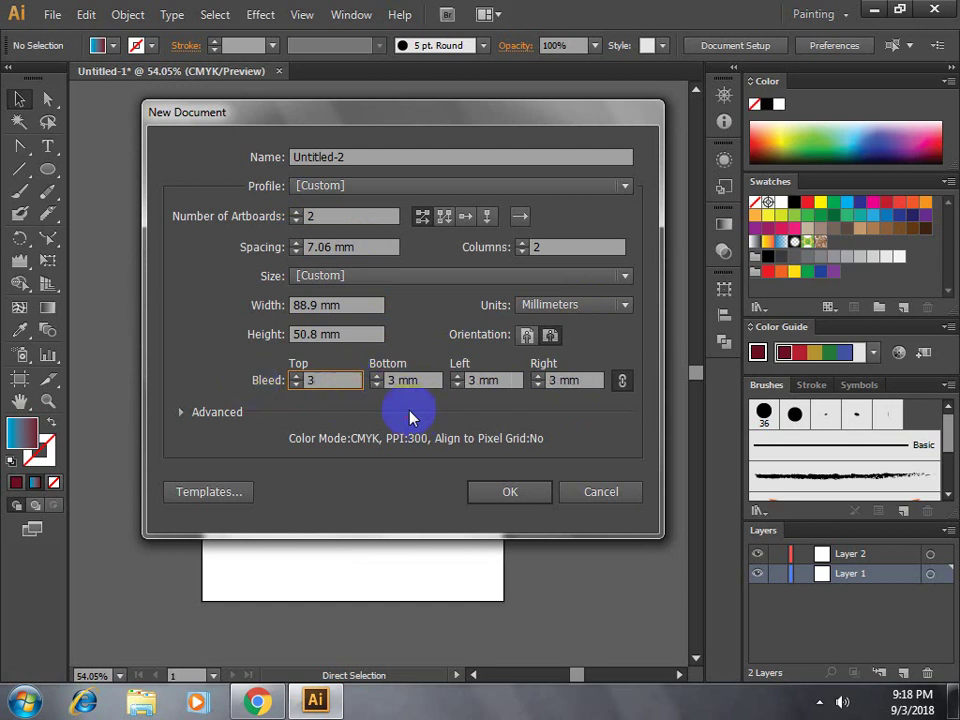
{"action": "left_click", "coordinate": [373, 308]}
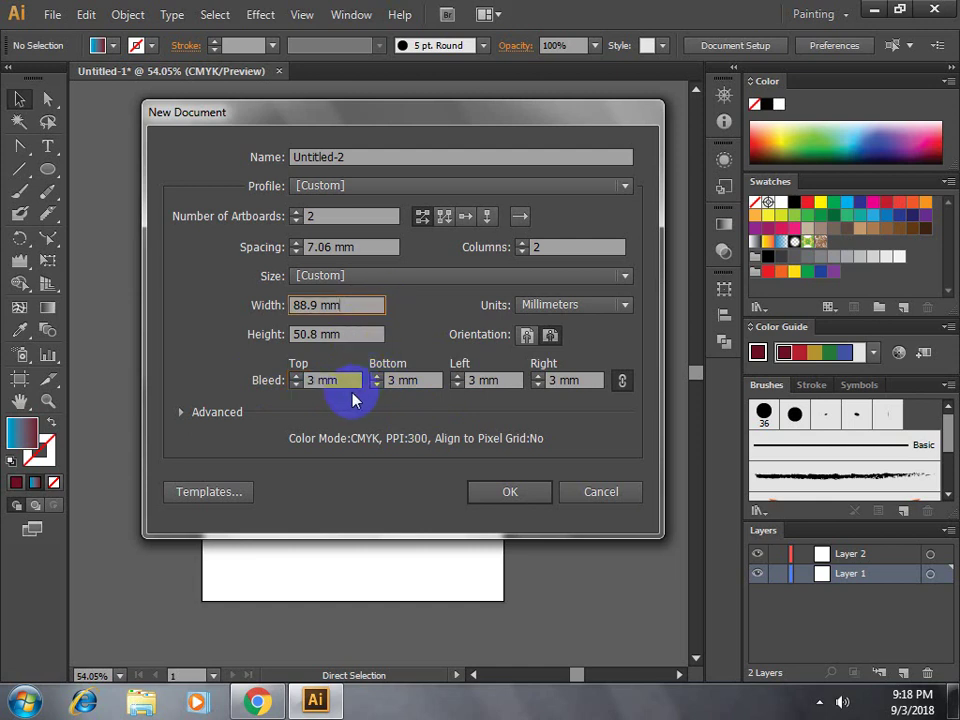
{"action": "left_click", "coordinate": [505, 491]}
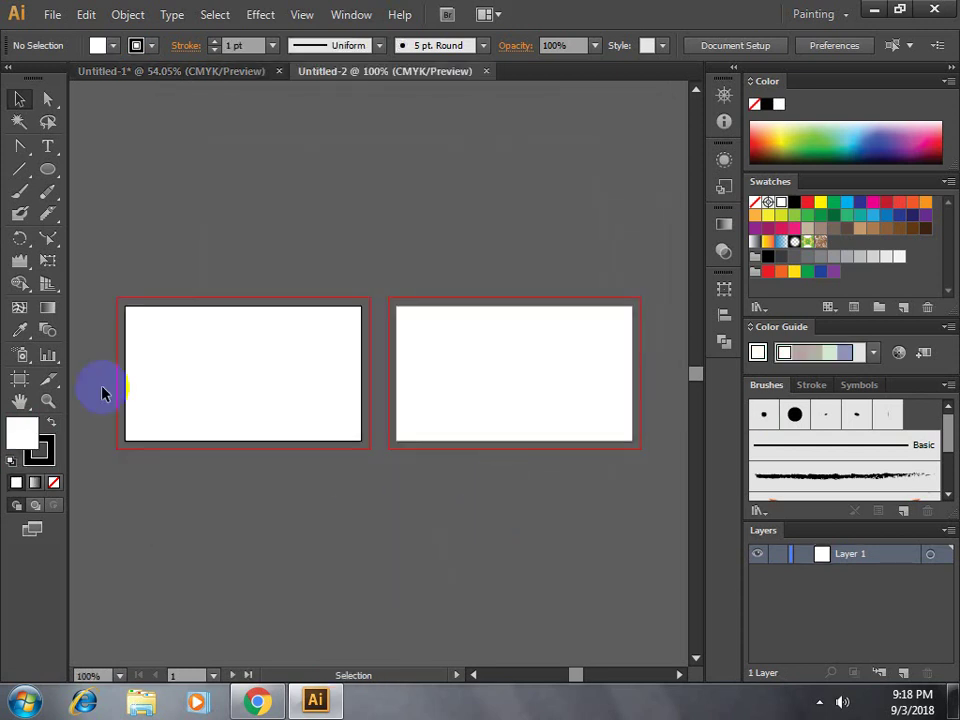
Zoom in with Zoom-tool marquees until the left card artboard fills the view
{"action": "left_click", "coordinate": [47, 404]}
{"action": "left_click_drag", "start_coordinate": [93, 280], "coordinate": [466, 529]}
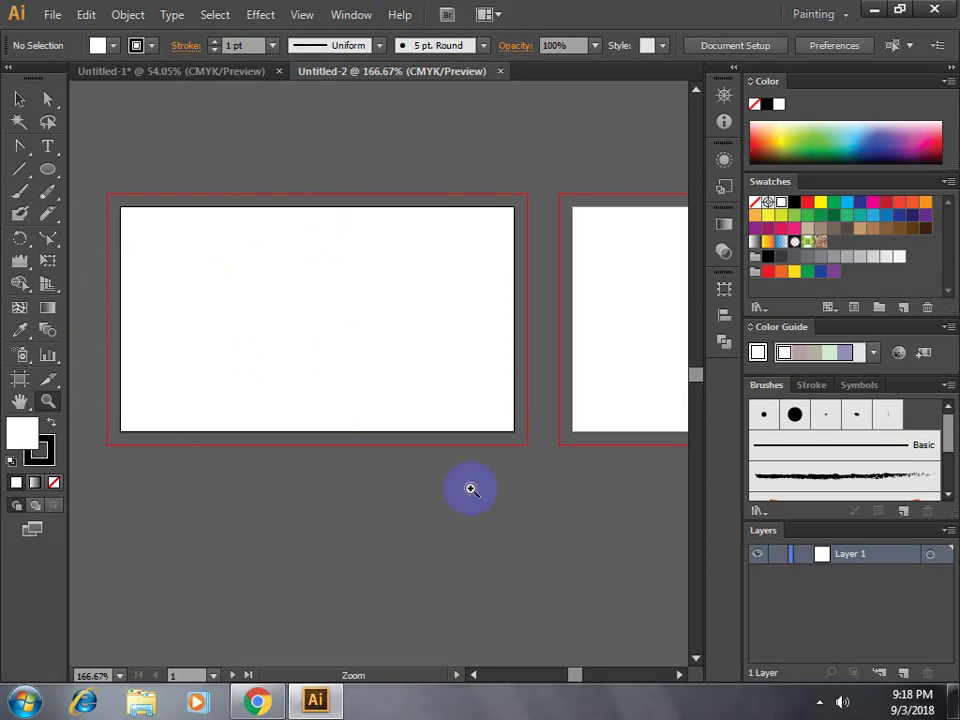
{"action": "left_click_drag", "start_coordinate": [118, 246], "coordinate": [490, 201]}
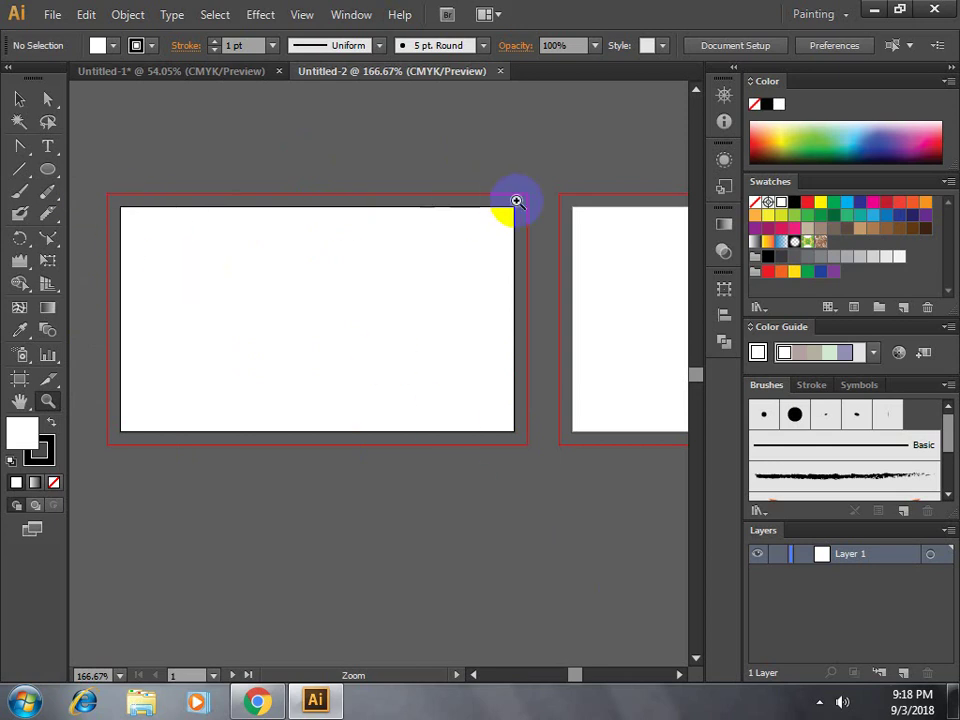
{"action": "left_click_drag", "start_coordinate": [490, 201], "coordinate": [510, 478]}
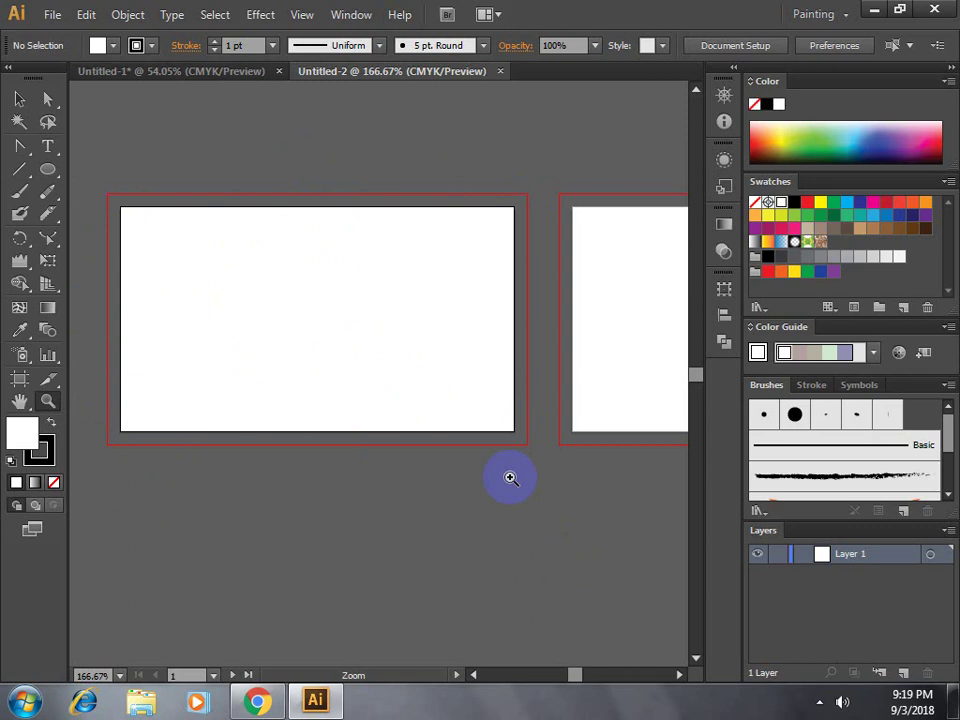
{"action": "left_click_drag", "start_coordinate": [510, 319], "coordinate": [522, 307]}
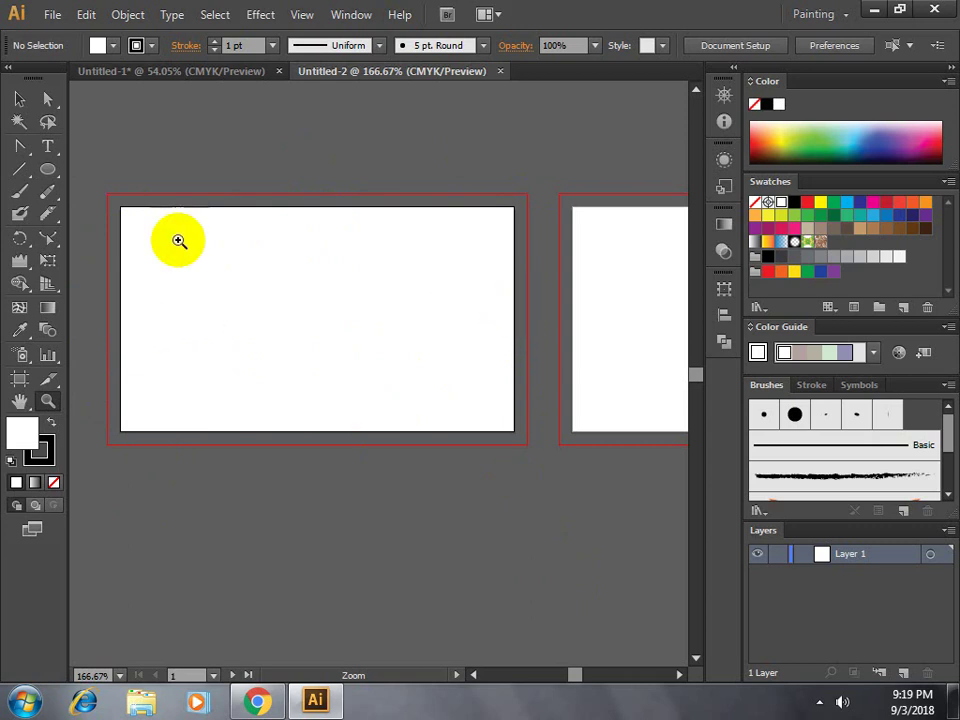
{"action": "left_click_drag", "start_coordinate": [229, 206], "coordinate": [271, 460]}
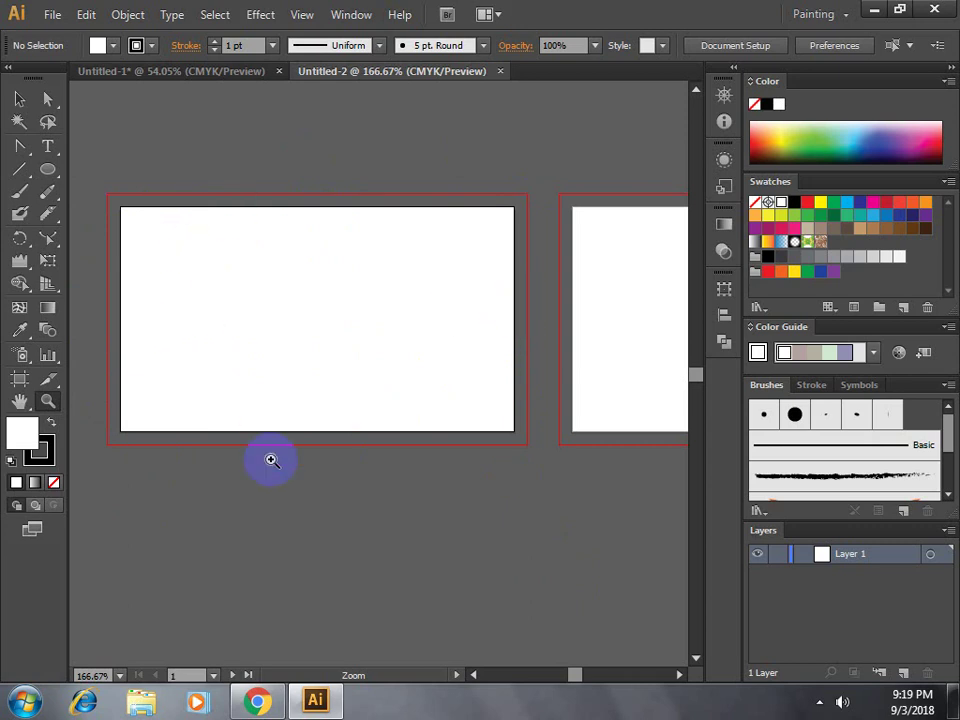
{"action": "left_click_drag", "start_coordinate": [229, 386], "coordinate": [111, 206]}
{"action": "left_click", "coordinate": [322, 363]}
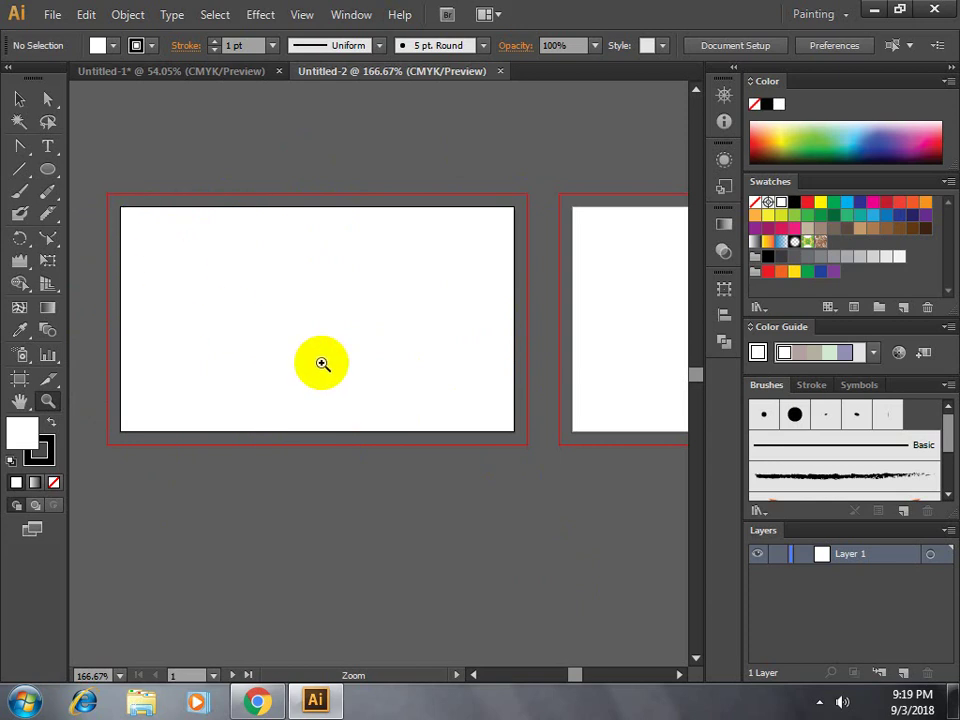
{"action": "left_click_drag", "start_coordinate": [322, 363], "coordinate": [534, 454]}
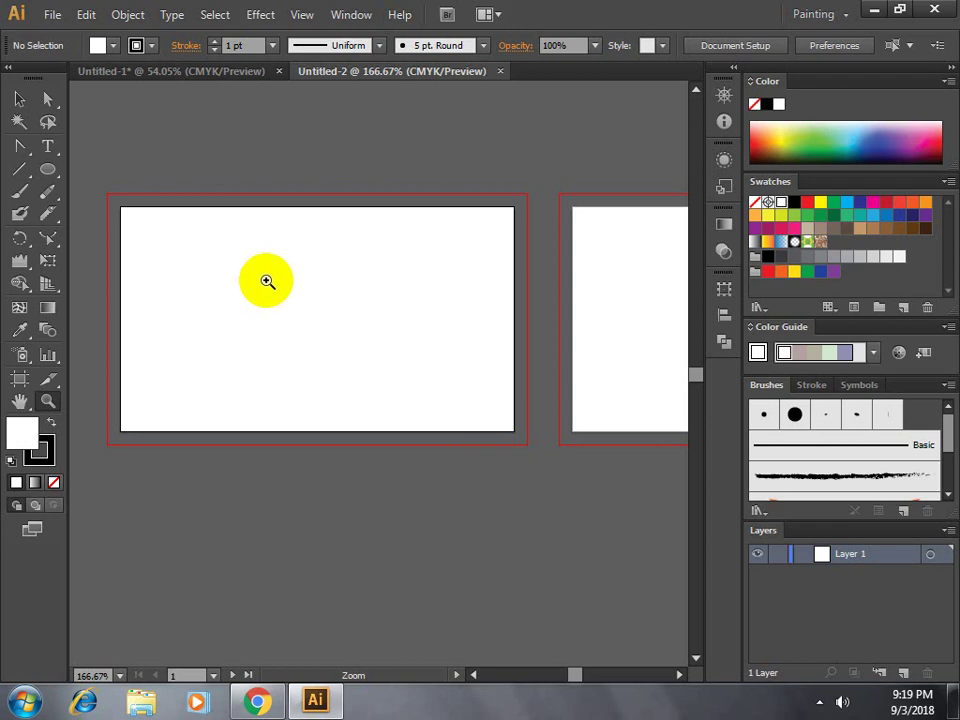
Choose the Rectangle tool, bring up its size dialog on the artboard, and cancel it
{"action": "left_click", "coordinate": [48, 170]}
{"action": "left_click_drag", "start_coordinate": [52, 175], "coordinate": [92, 167]}
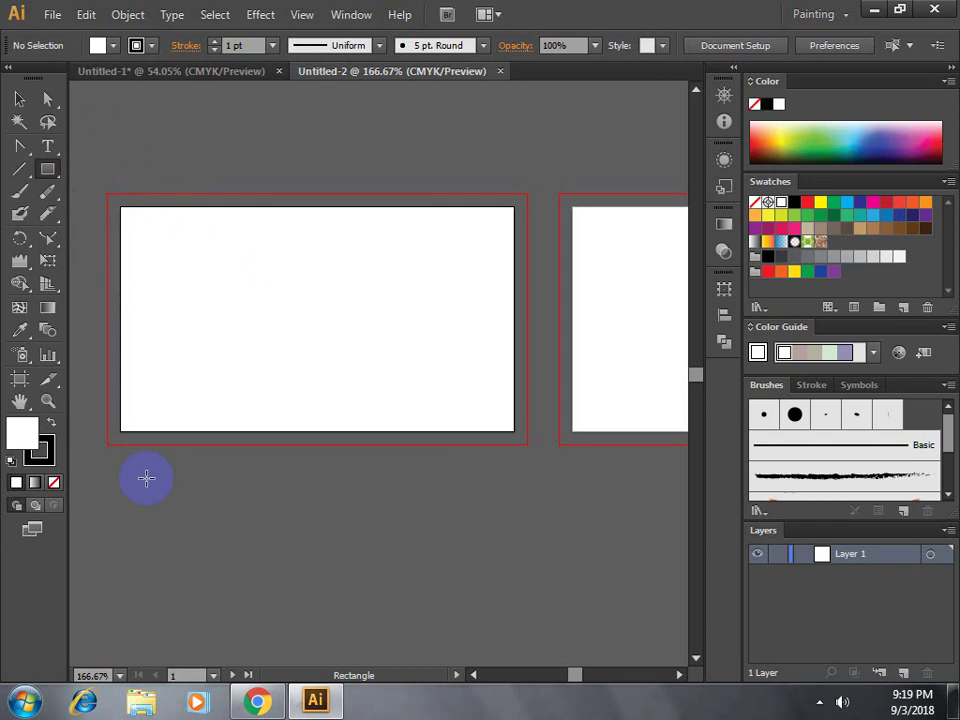
{"action": "left_click", "coordinate": [208, 268]}
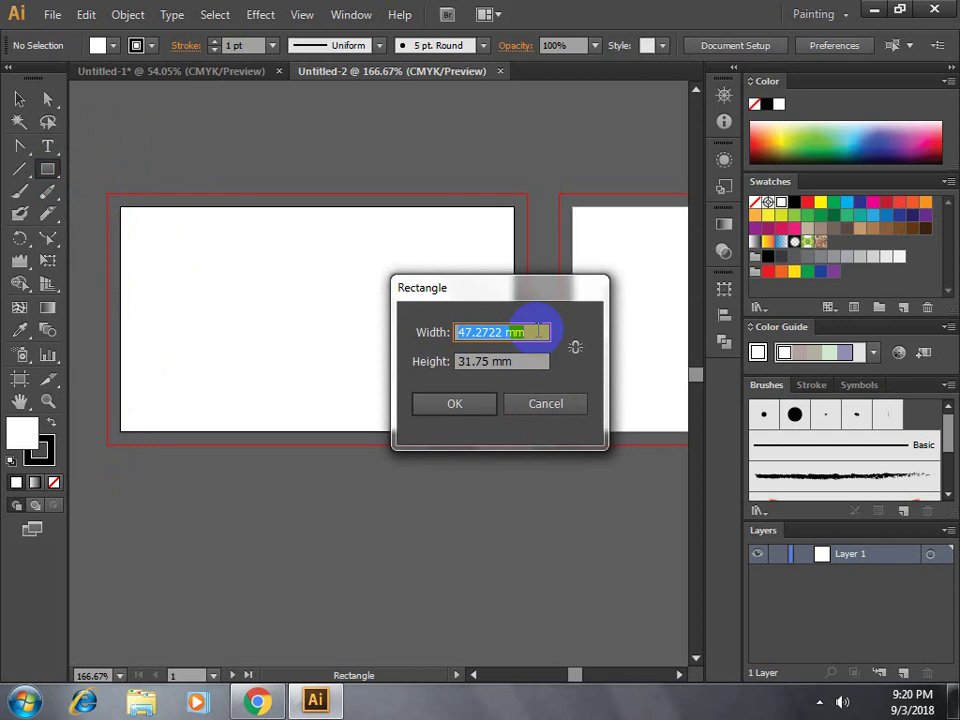
{"action": "left_click", "coordinate": [545, 403]}
Set the document units to Inches in Document Setup, then recheck and cancel the rectangle size dialog
{"action": "left_click", "coordinate": [52, 15]}
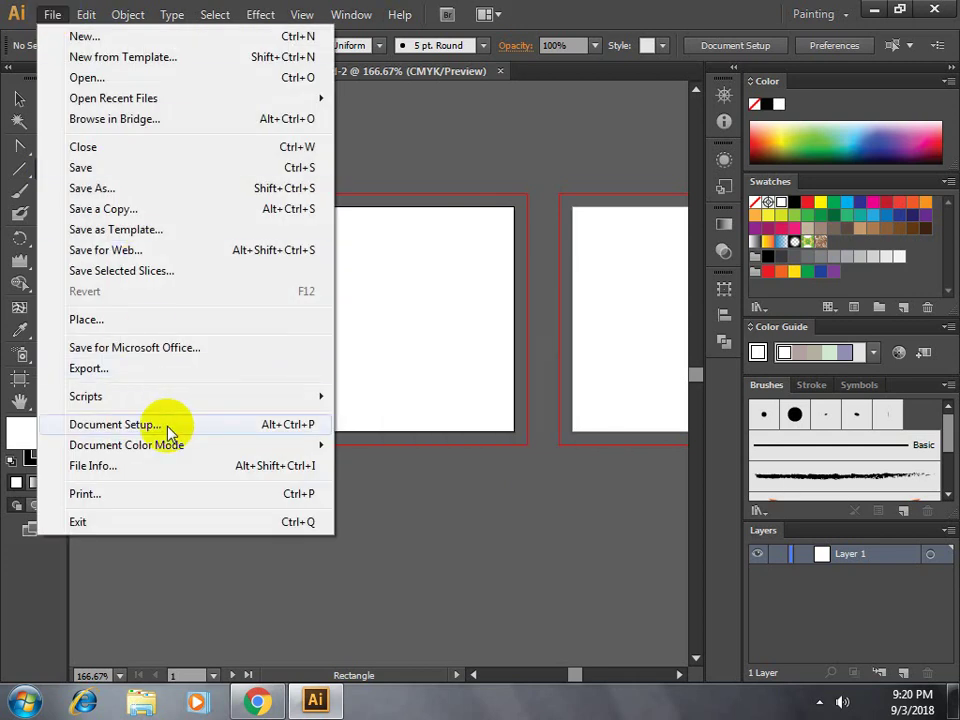
{"action": "left_click", "coordinate": [170, 432]}
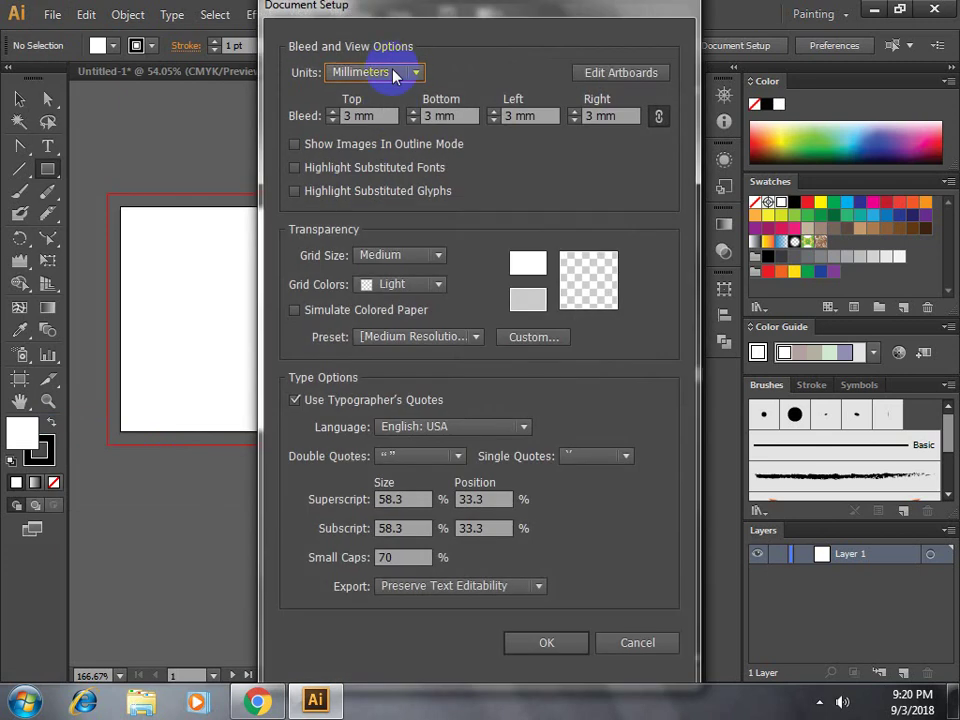
{"action": "left_click", "coordinate": [395, 75]}
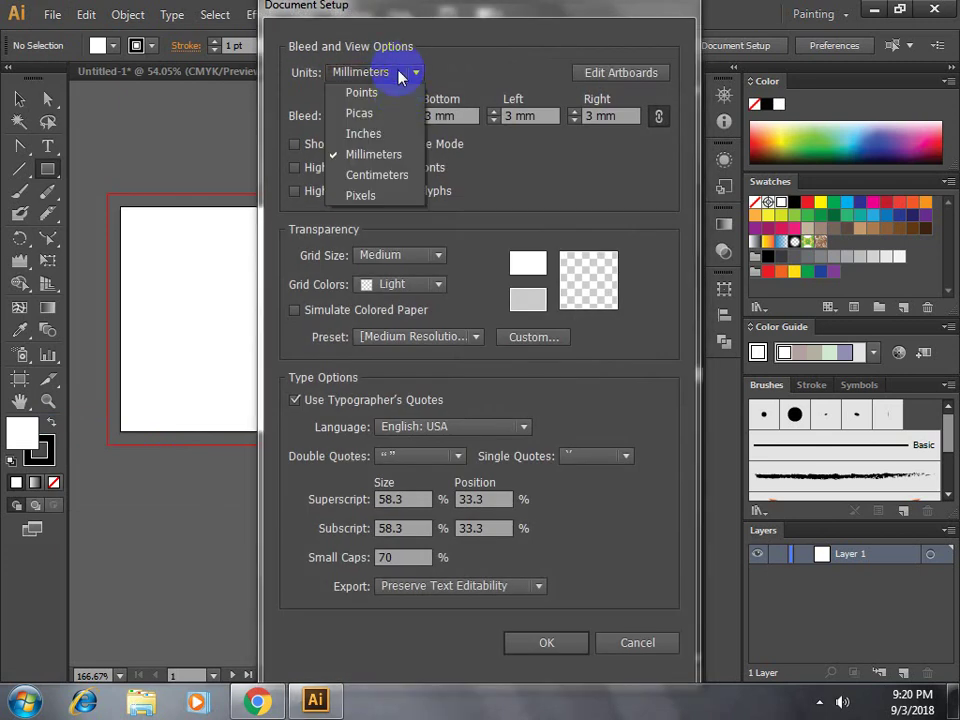
{"action": "left_click", "coordinate": [400, 135]}
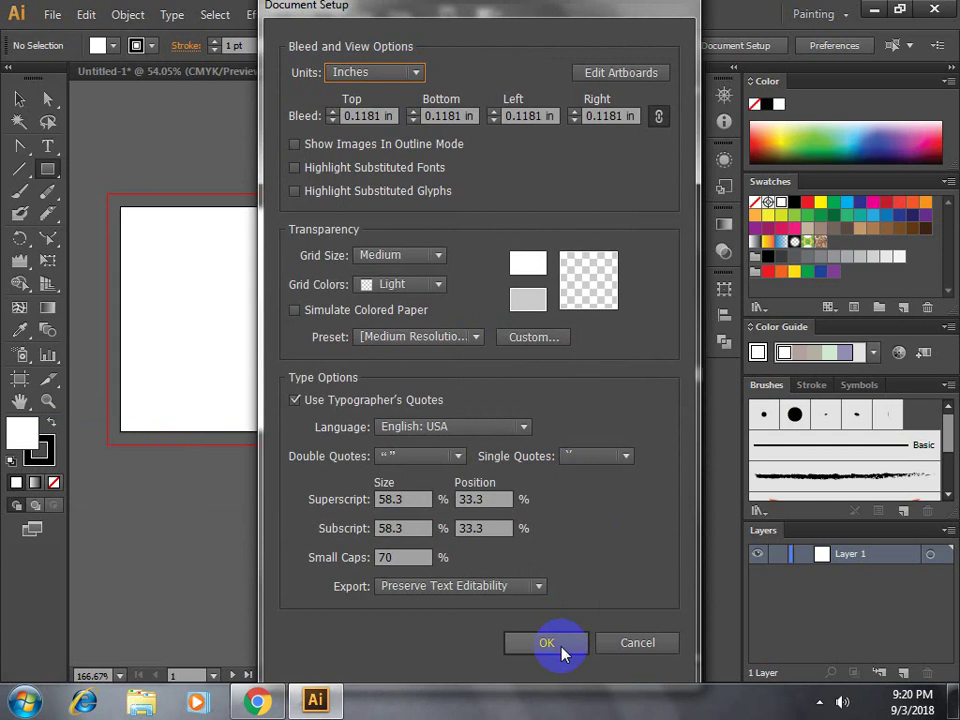
{"action": "left_click", "coordinate": [546, 643]}
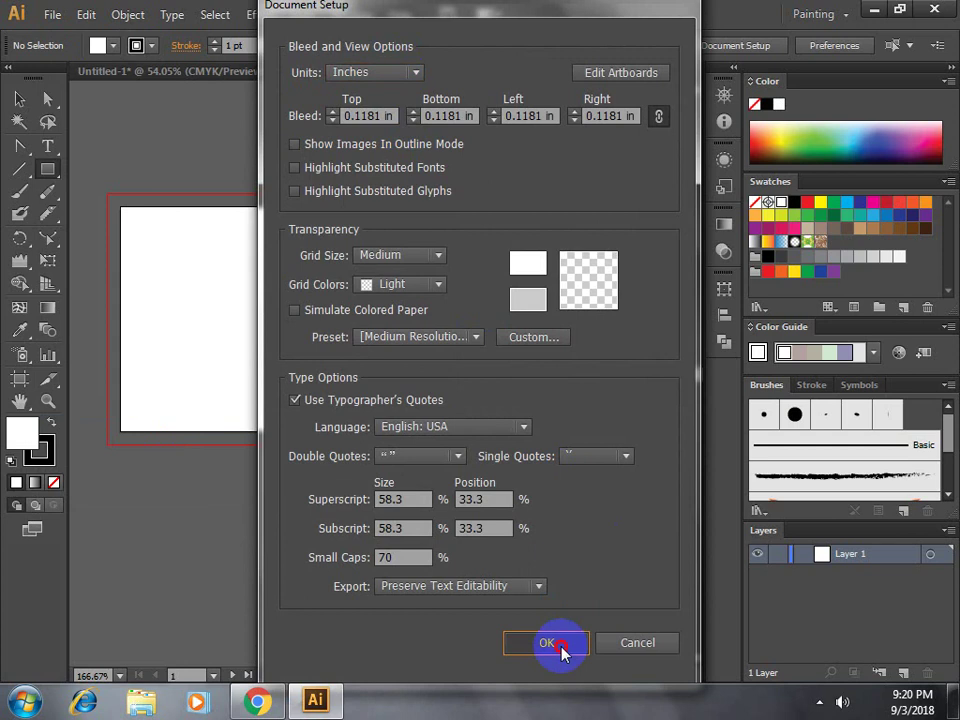
{"action": "left_click", "coordinate": [50, 14]}
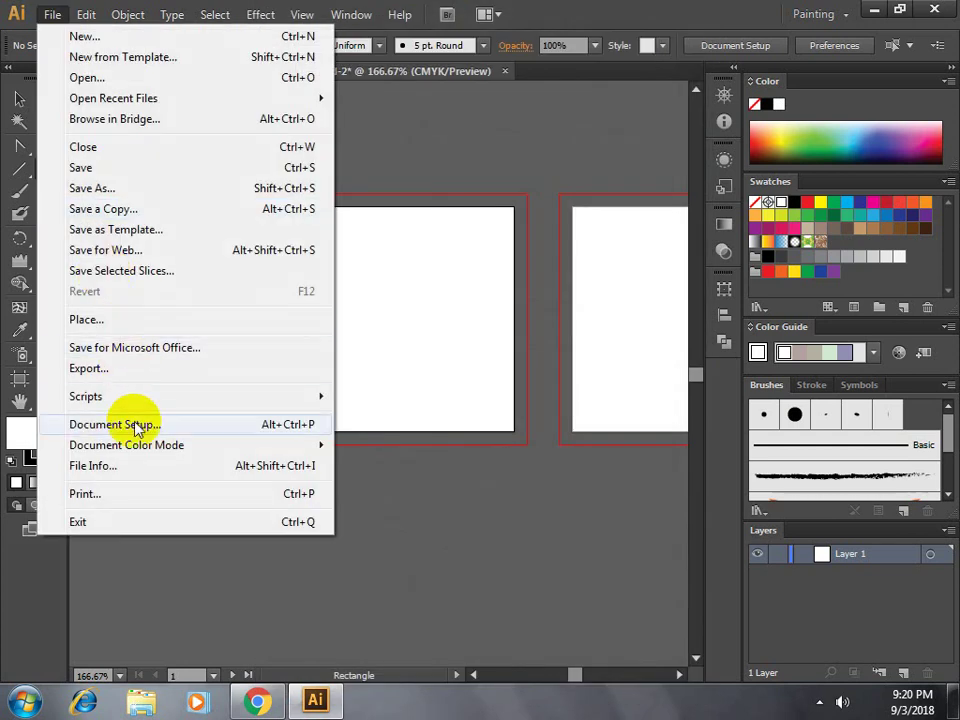
{"action": "left_click", "coordinate": [355, 155]}
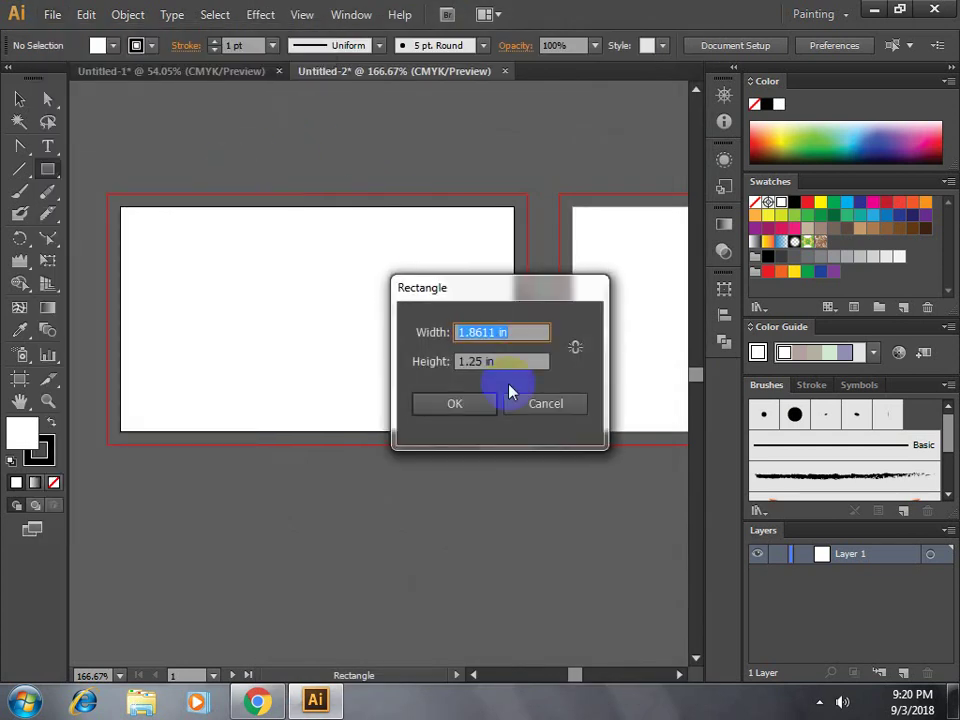
{"action": "left_click", "coordinate": [540, 400]}
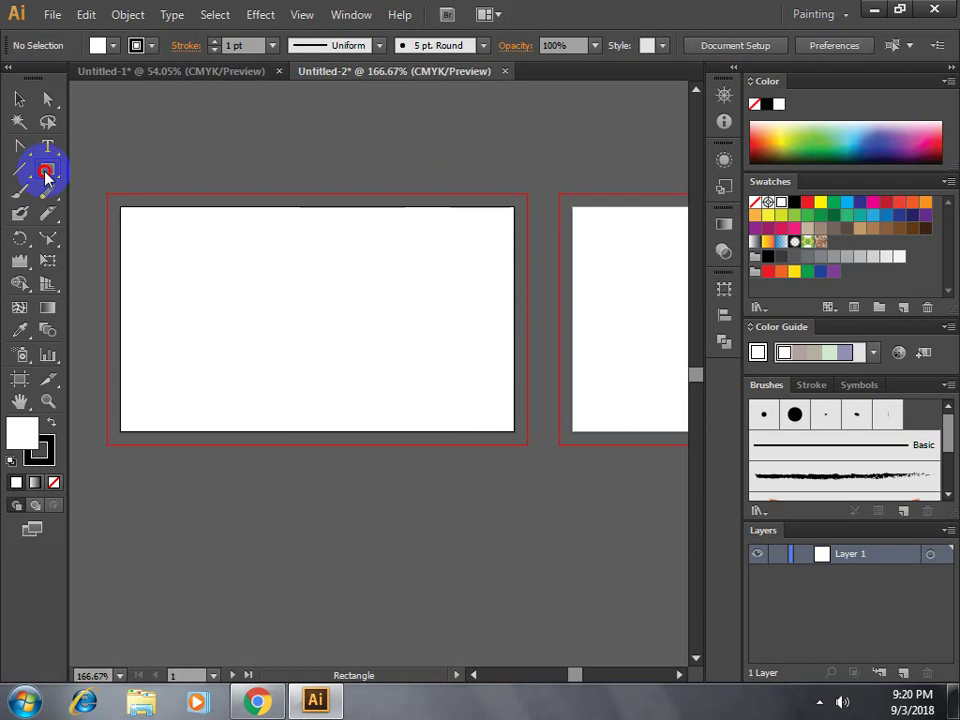
Draw a thin vertical strip rectangle and move it onto the first card's left edge
{"action": "mouse_move", "coordinate": [47, 170]}
{"action": "left_mouse_down"}
{"action": "mouse_move", "coordinate": [69, 171]}
{"action": "mouse_move", "coordinate": [120, 343]}
{"action": "left_mouse_up"}
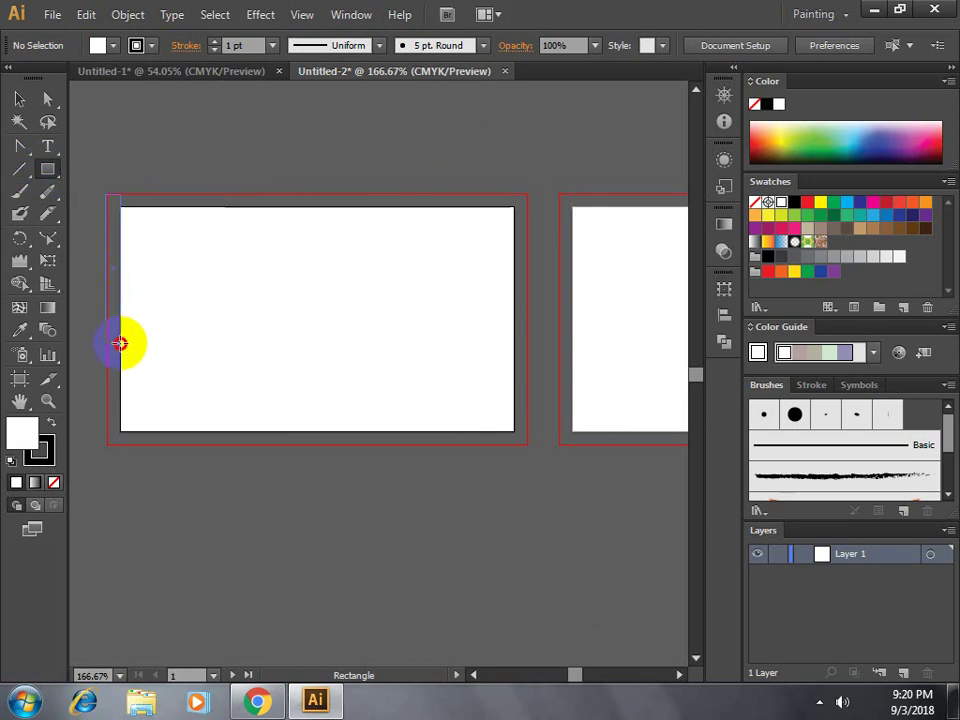
{"action": "left_click_drag", "start_coordinate": [120, 343], "coordinate": [118, 424]}
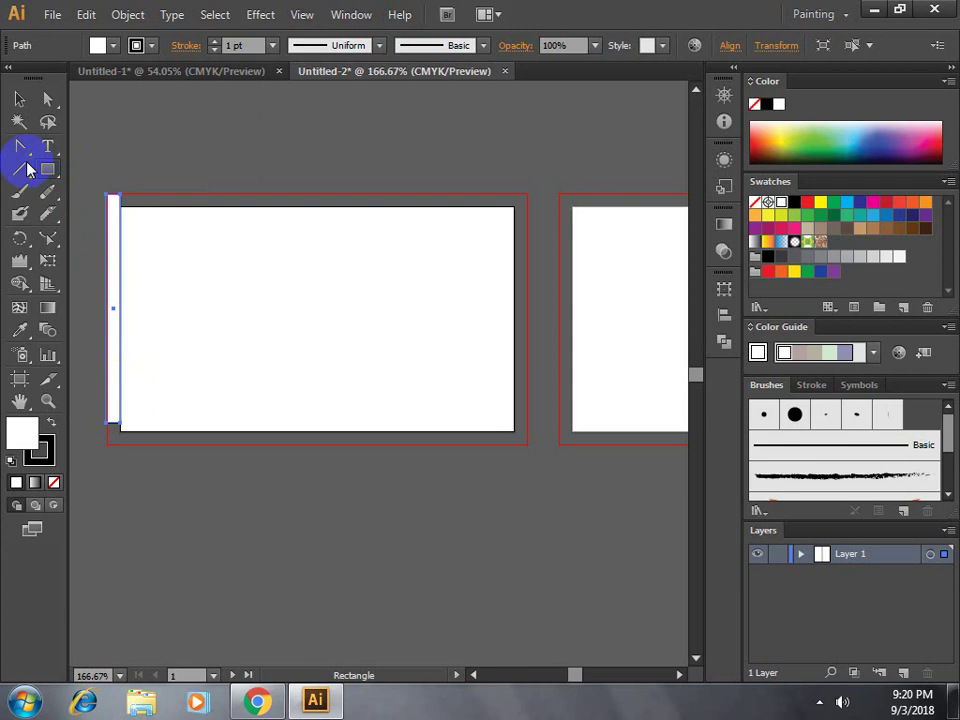
{"action": "left_click", "coordinate": [19, 98]}
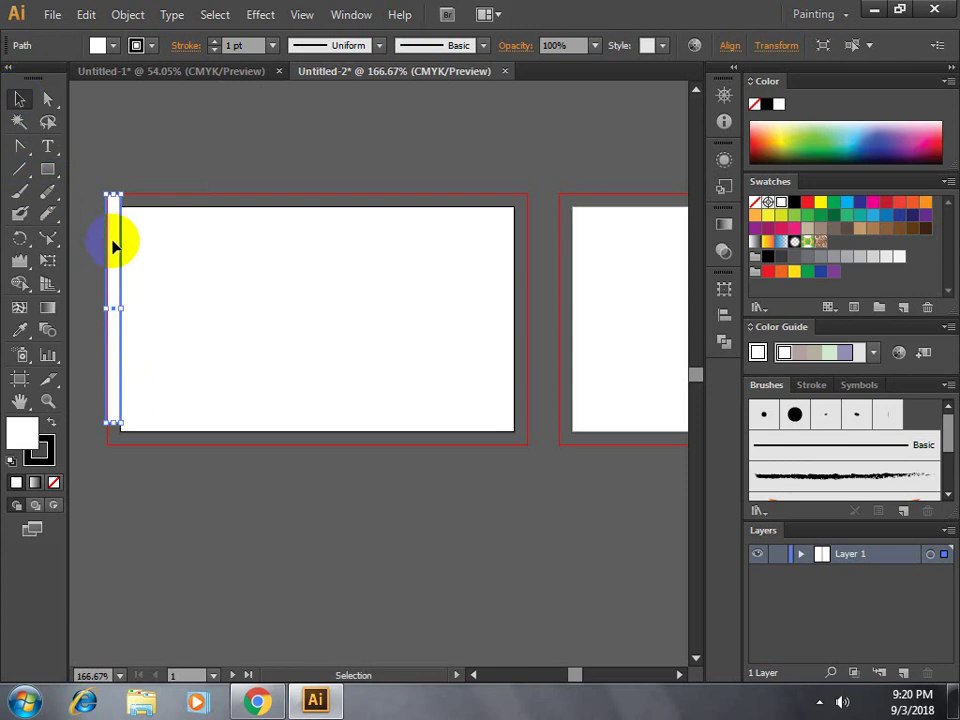
{"action": "mouse_move", "coordinate": [113, 245]}
{"action": "left_mouse_down"}
{"action": "mouse_move", "coordinate": [136, 270]}
{"action": "mouse_move", "coordinate": [127, 270]}
{"action": "mouse_move", "coordinate": [325, 293]}
{"action": "mouse_move", "coordinate": [506, 298]}
{"action": "left_mouse_up"}
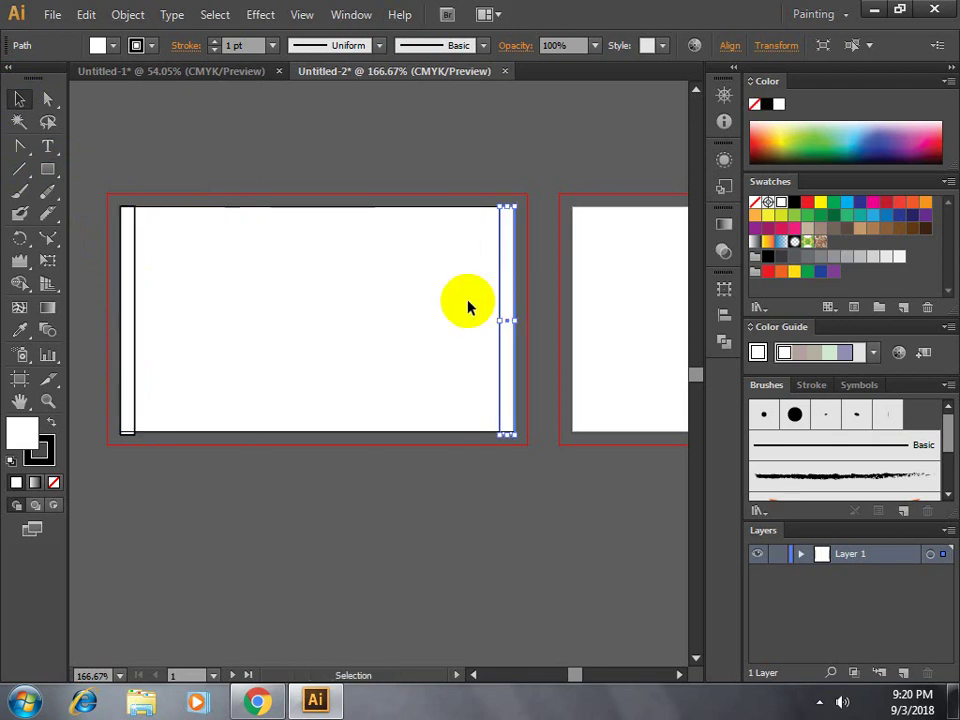
Show rulers and drag vertical guides just inside the card's left and right edges
{"action": "left_click", "coordinate": [307, 15]}
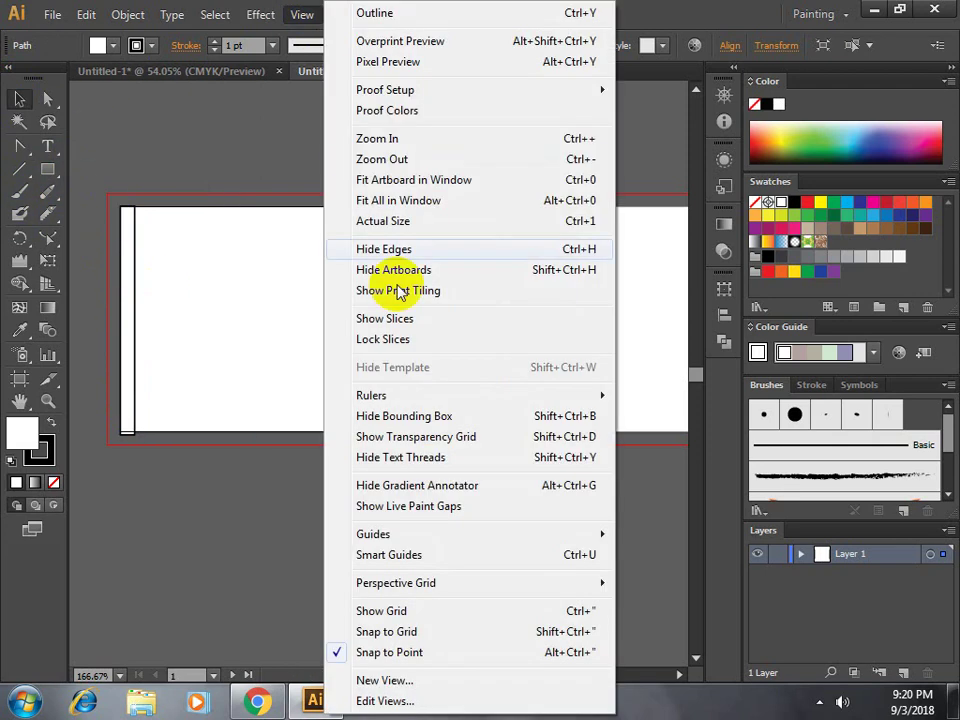
{"action": "left_click", "coordinate": [662, 394]}
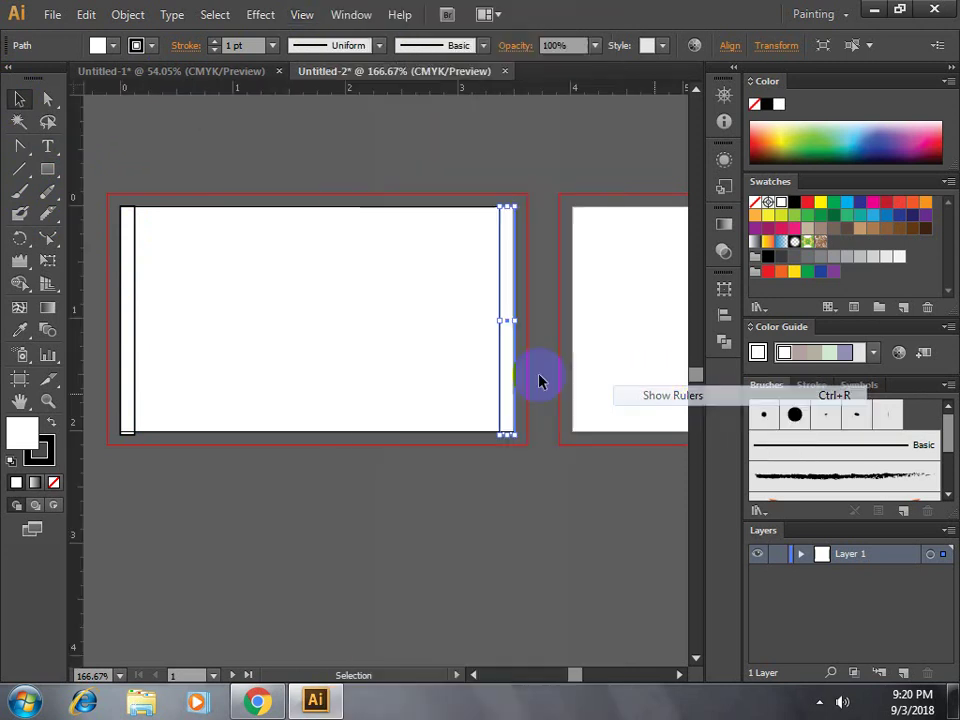
{"action": "left_click_drag", "start_coordinate": [75, 354], "coordinate": [134, 369]}
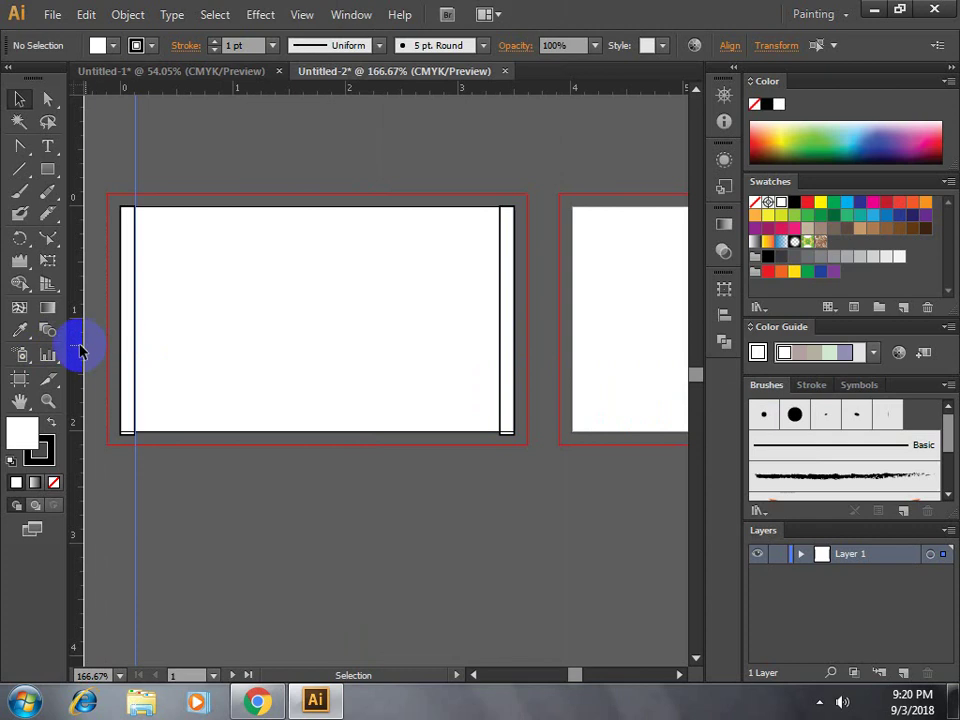
{"action": "left_click_drag", "start_coordinate": [80, 350], "coordinate": [501, 353]}
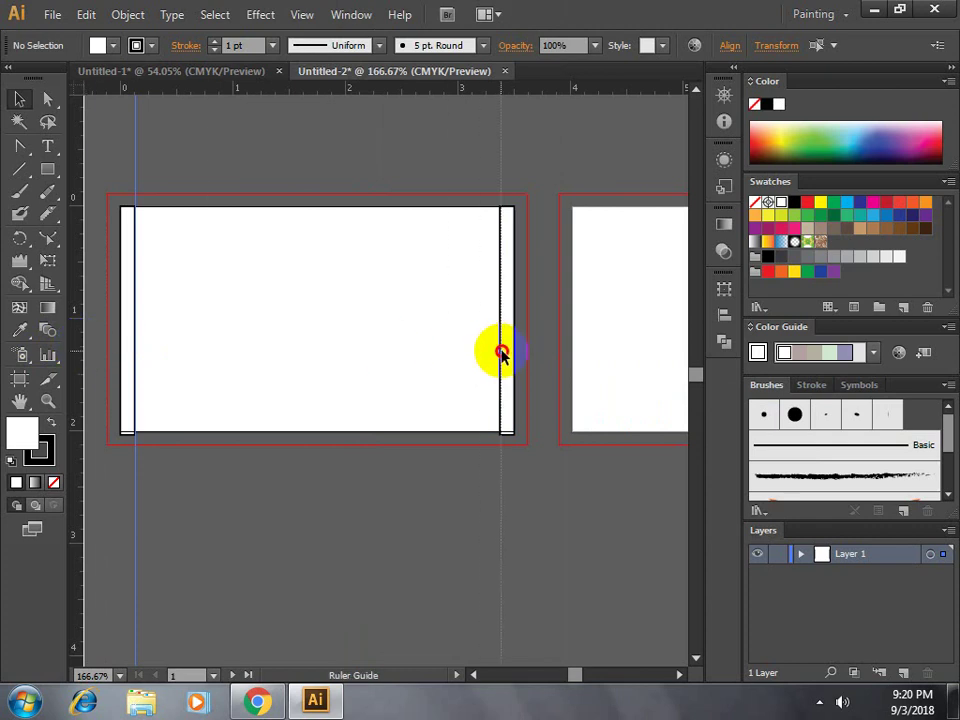
{"action": "left_click_drag", "start_coordinate": [501, 353], "coordinate": [500, 356]}
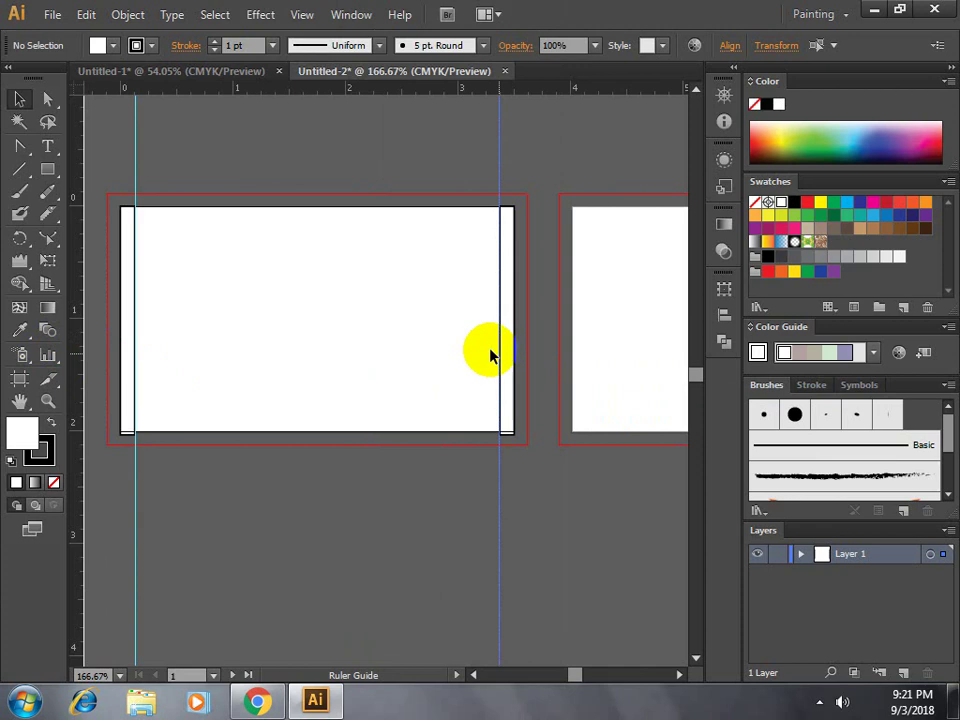
{"action": "key", "text": "z"}
{"action": "left_click", "coordinate": [251, 281], "text": "alt"}
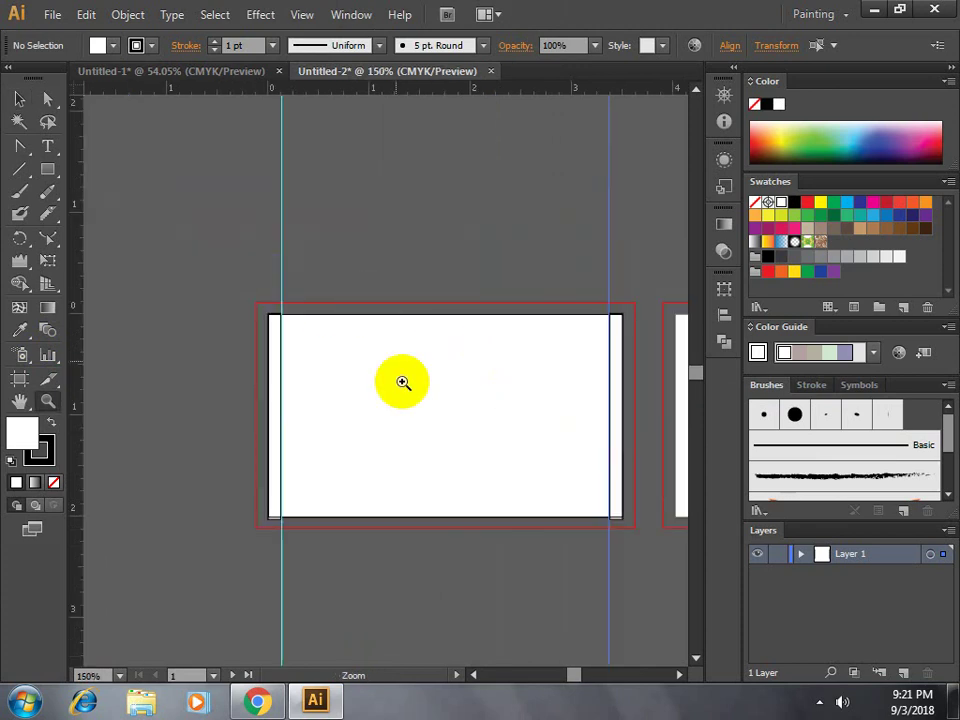
{"action": "left_click_drag", "start_coordinate": [402, 382], "coordinate": [285, 334]}
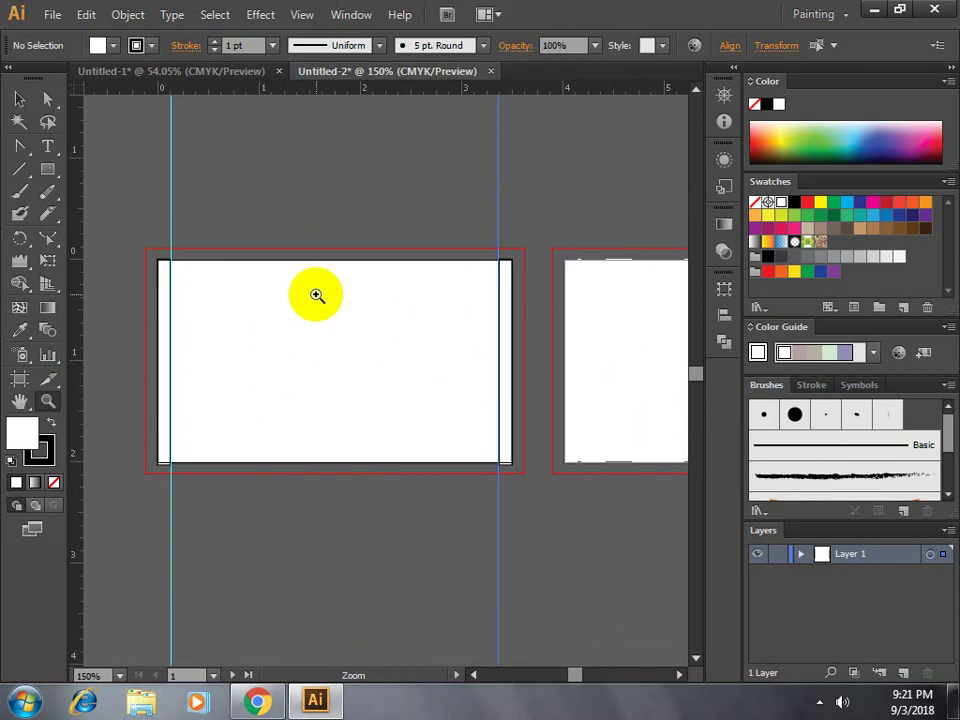
Move the right-edge strip toward the card's middle and rotate it horizontal
{"action": "left_click", "coordinate": [19, 99]}
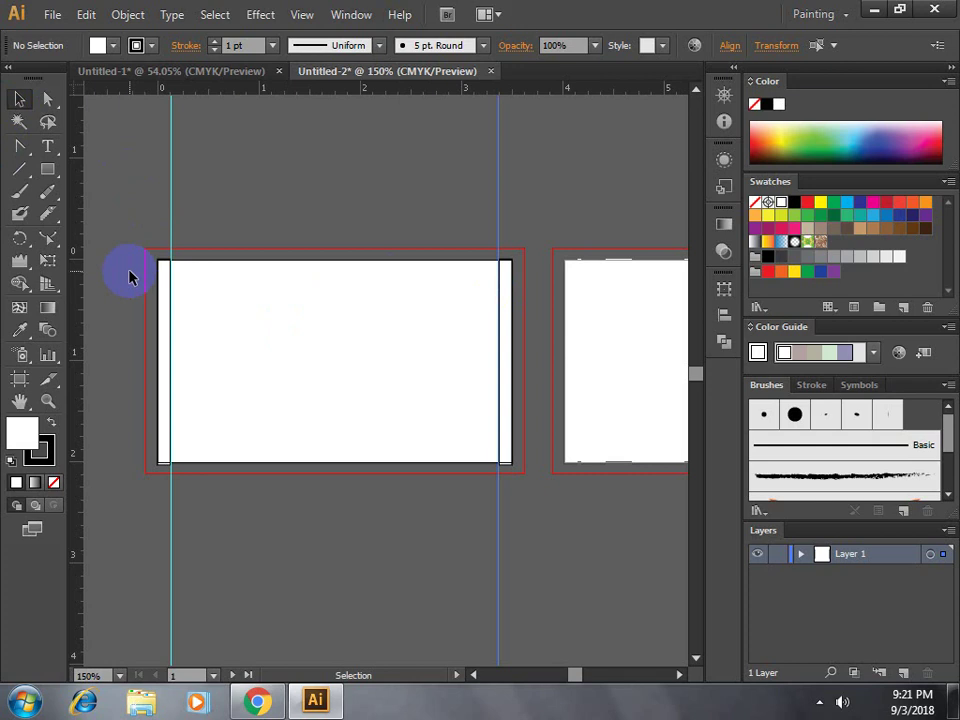
{"action": "left_click_drag", "start_coordinate": [120, 247], "coordinate": [601, 464]}
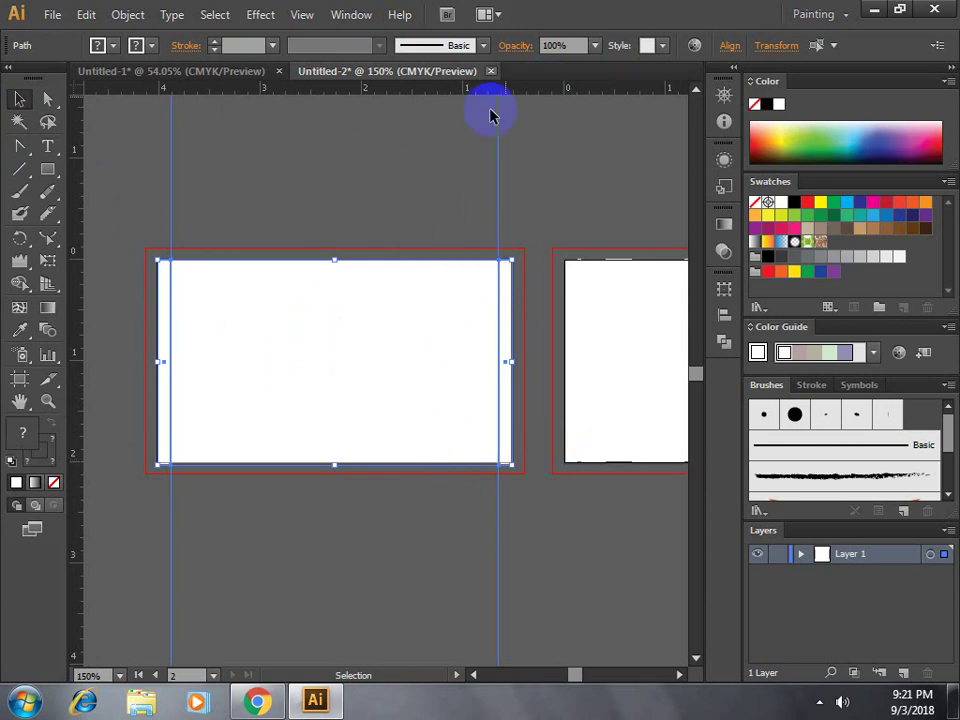
{"action": "left_click", "coordinate": [455, 333]}
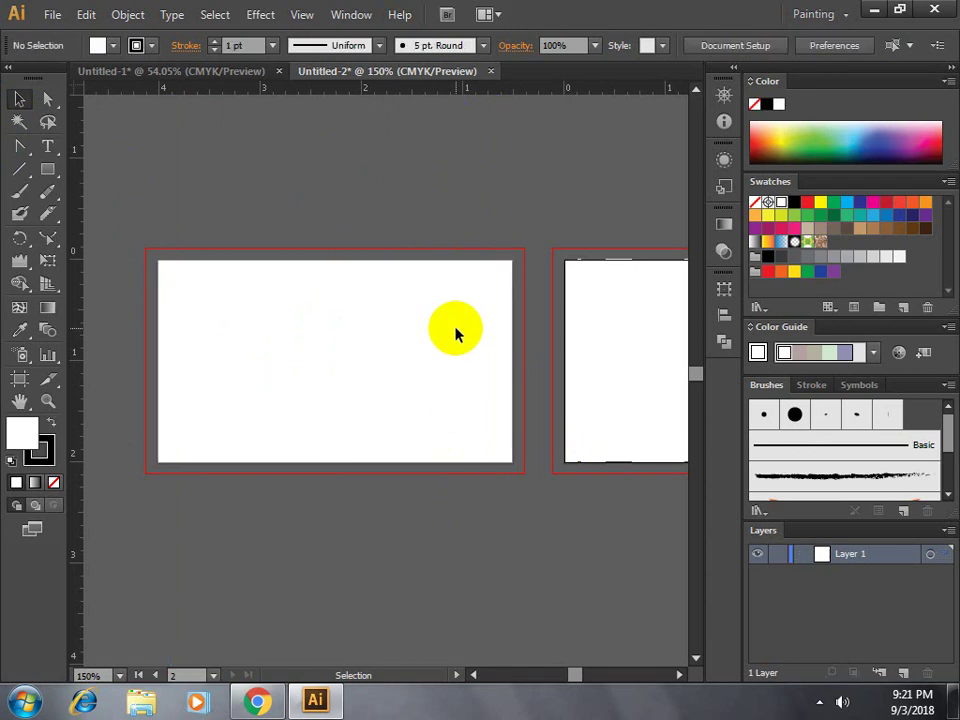
{"action": "left_click", "coordinate": [455, 333]}
{"action": "left_click", "coordinate": [551, 386]}
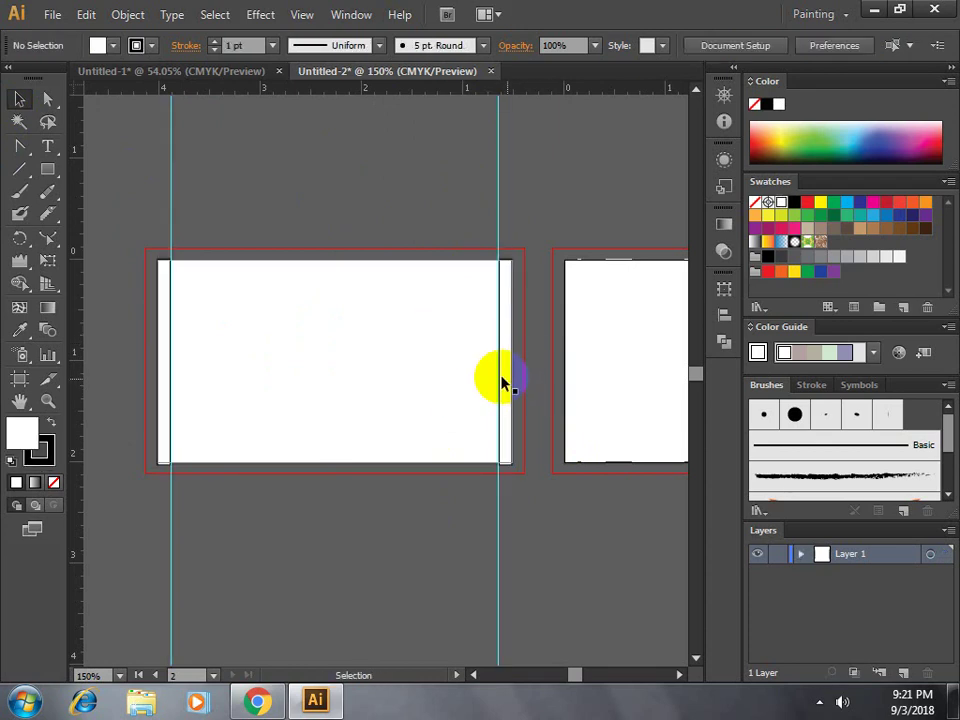
{"action": "left_click", "coordinate": [506, 383]}
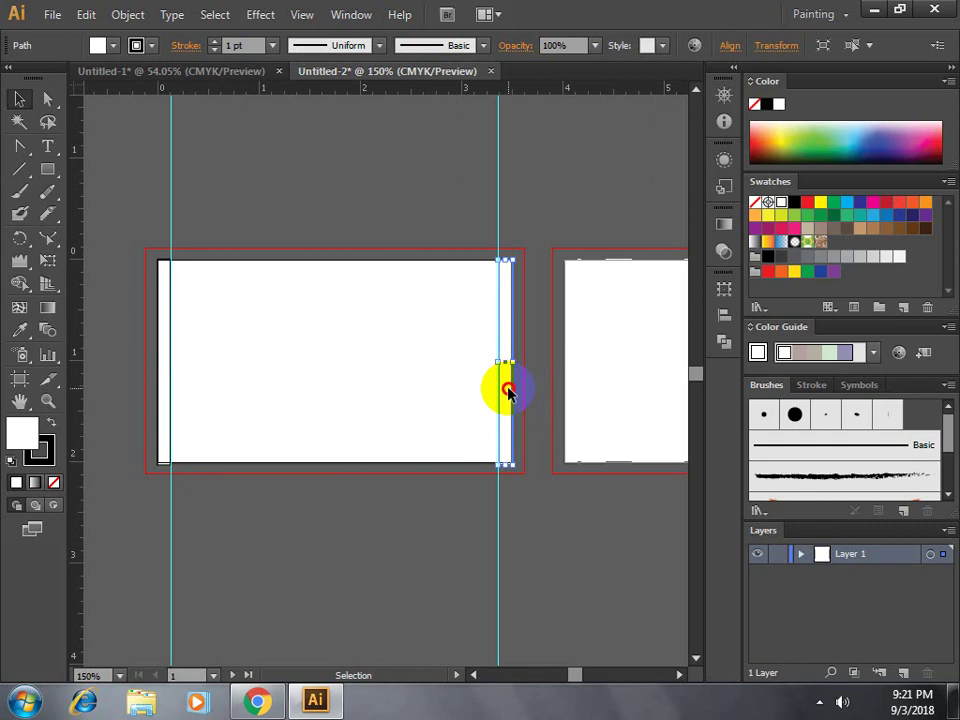
{"action": "left_click_drag", "start_coordinate": [507, 390], "coordinate": [356, 353]}
{"action": "mouse_move", "coordinate": [370, 257]}
{"action": "left_mouse_down"}
{"action": "mouse_move", "coordinate": [401, 347]}
{"action": "mouse_move", "coordinate": [393, 271]}
{"action": "left_mouse_up"}
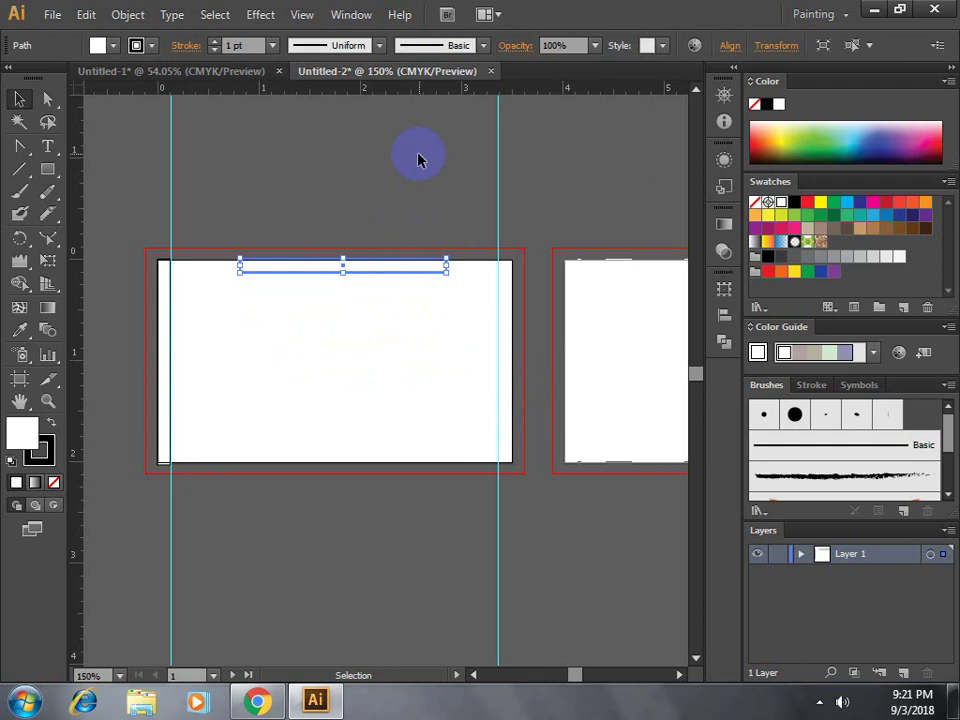
Turn on Snap to Grid and toggle Smart Guides
{"action": "left_click", "coordinate": [305, 16]}
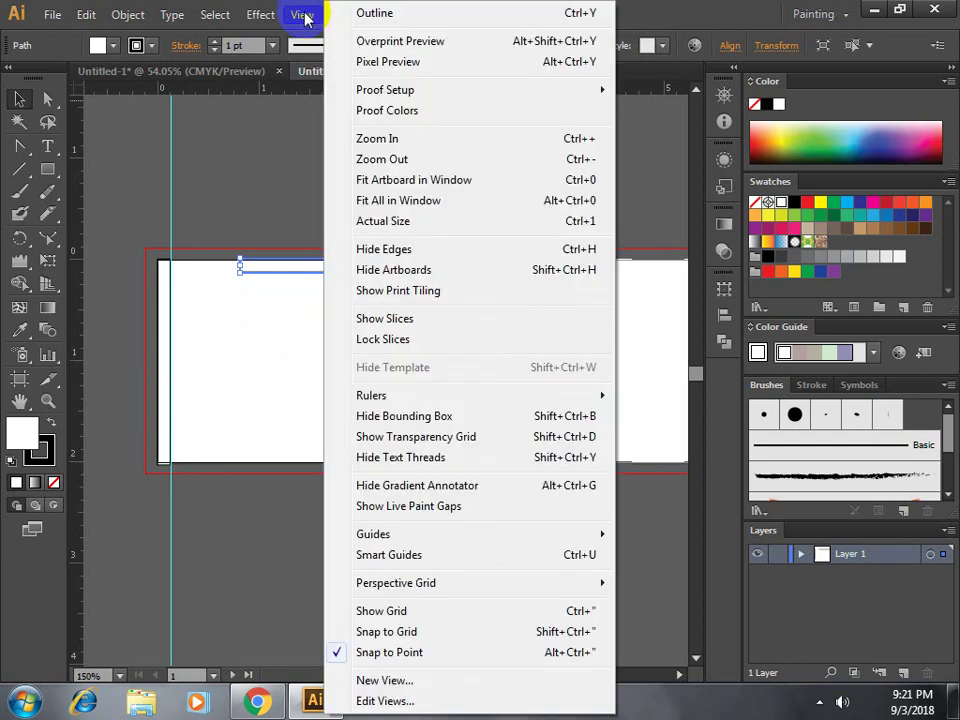
{"action": "left_click", "coordinate": [305, 16]}
{"action": "left_click", "coordinate": [436, 634]}
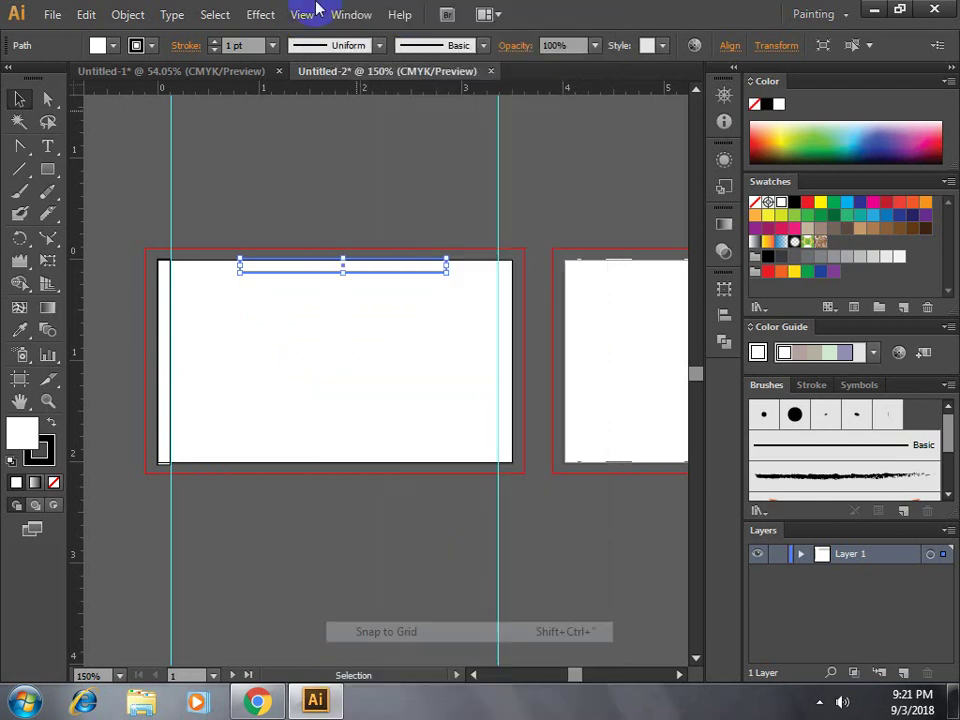
{"action": "left_click", "coordinate": [301, 16]}
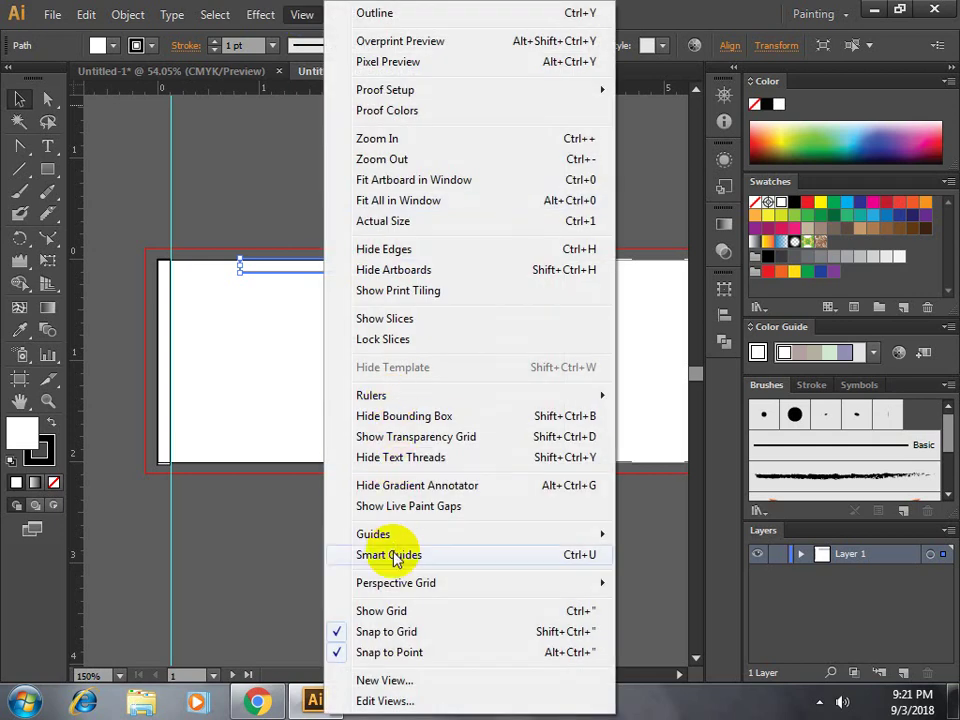
{"action": "left_click", "coordinate": [390, 556]}
Use the horizontal bar to place guides at the first card's top and bottom margins
{"action": "mouse_move", "coordinate": [381, 270]}
{"action": "left_mouse_down"}
{"action": "mouse_move", "coordinate": [380, 284]}
{"action": "mouse_move", "coordinate": [378, 263]}
{"action": "left_mouse_up"}
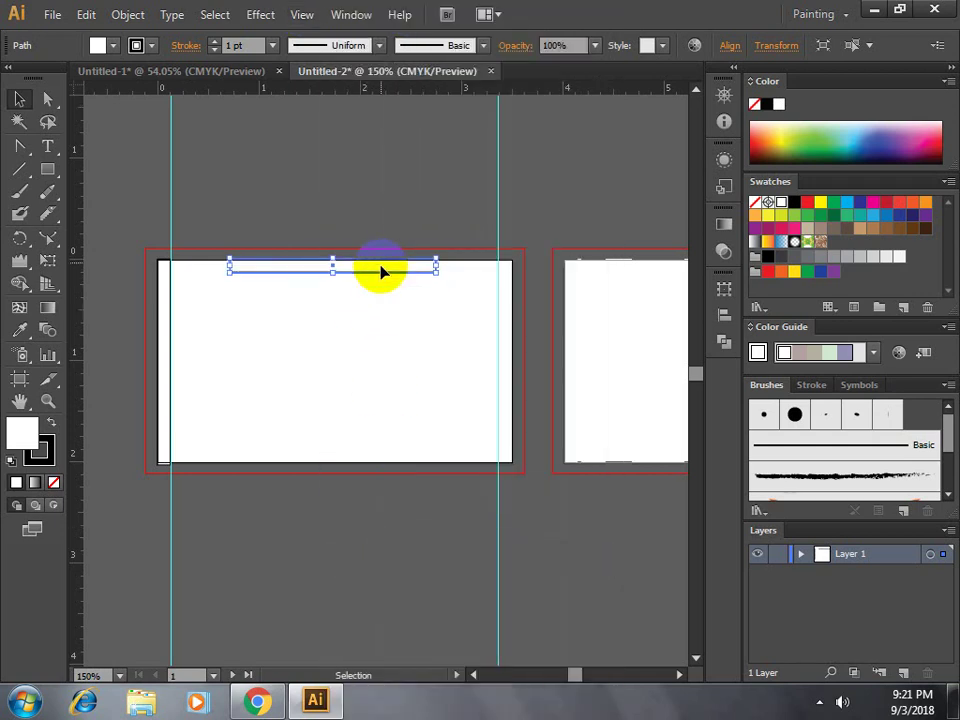
{"action": "left_click_drag", "start_coordinate": [355, 86], "coordinate": [381, 456]}
{"action": "left_click", "coordinate": [372, 280]}
{"action": "left_click_drag", "start_coordinate": [405, 88], "coordinate": [407, 452]}
Add vertical guides at the second card's left and right margins
{"action": "left_click_drag", "start_coordinate": [168, 390], "coordinate": [567, 371]}
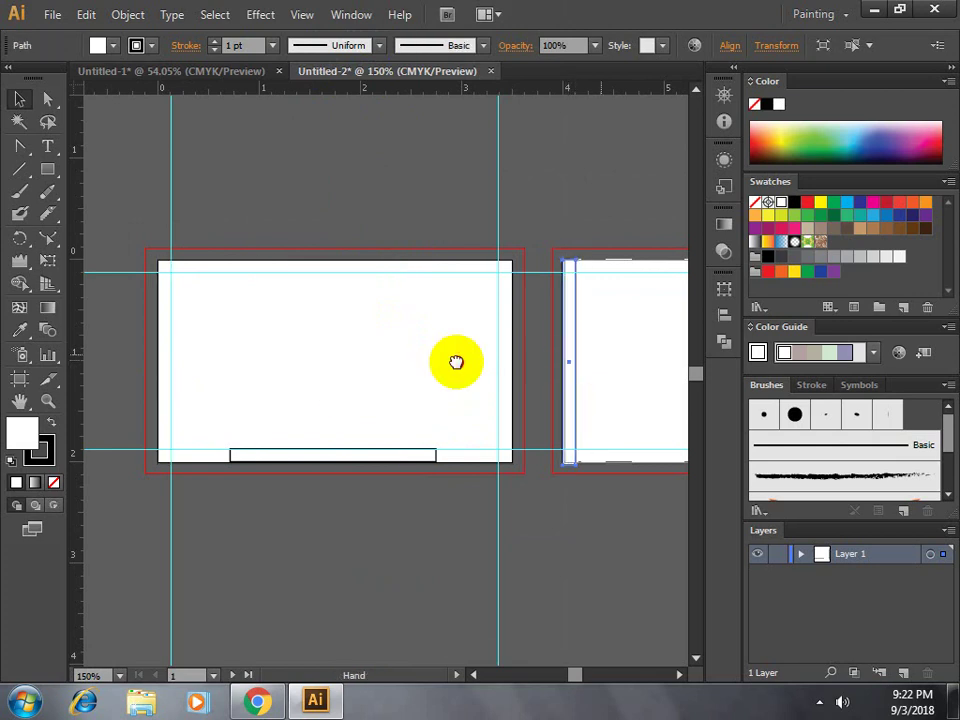
{"action": "left_click_drag", "start_coordinate": [454, 360], "coordinate": [180, 343]}
{"action": "left_click_drag", "start_coordinate": [77, 347], "coordinate": [497, 375]}
{"action": "left_click_drag", "start_coordinate": [93, 357], "coordinate": [483, 377]}
{"action": "left_click", "coordinate": [490, 375]}
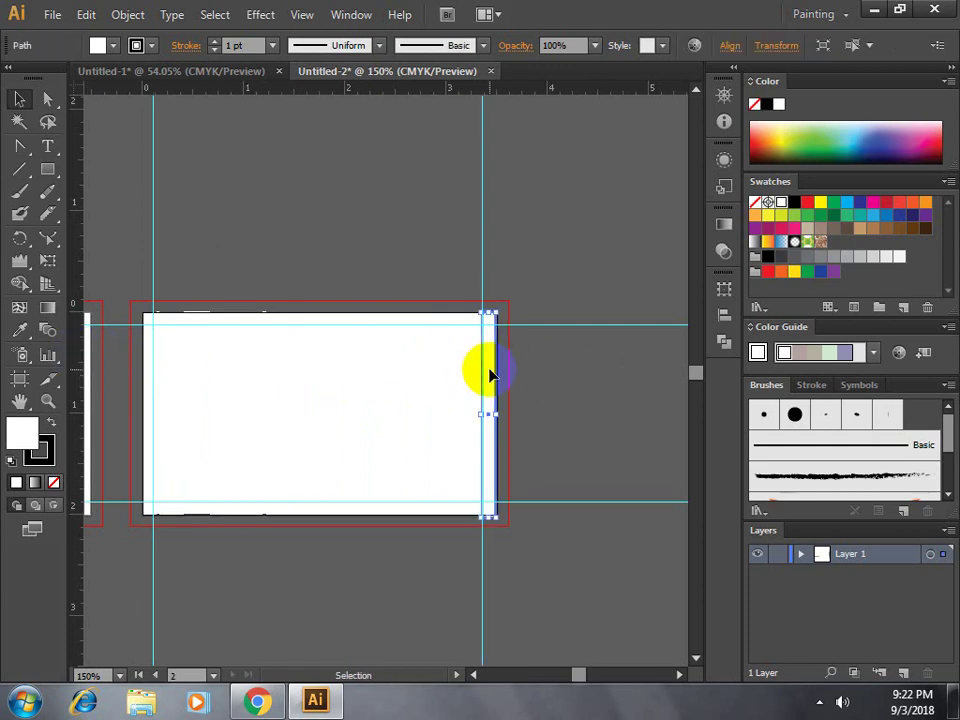
{"action": "left_click", "coordinate": [477, 377]}
Delete the helper bar and zoom back in on the first card
{"action": "left_click_drag", "start_coordinate": [232, 387], "coordinate": [155, 307]}
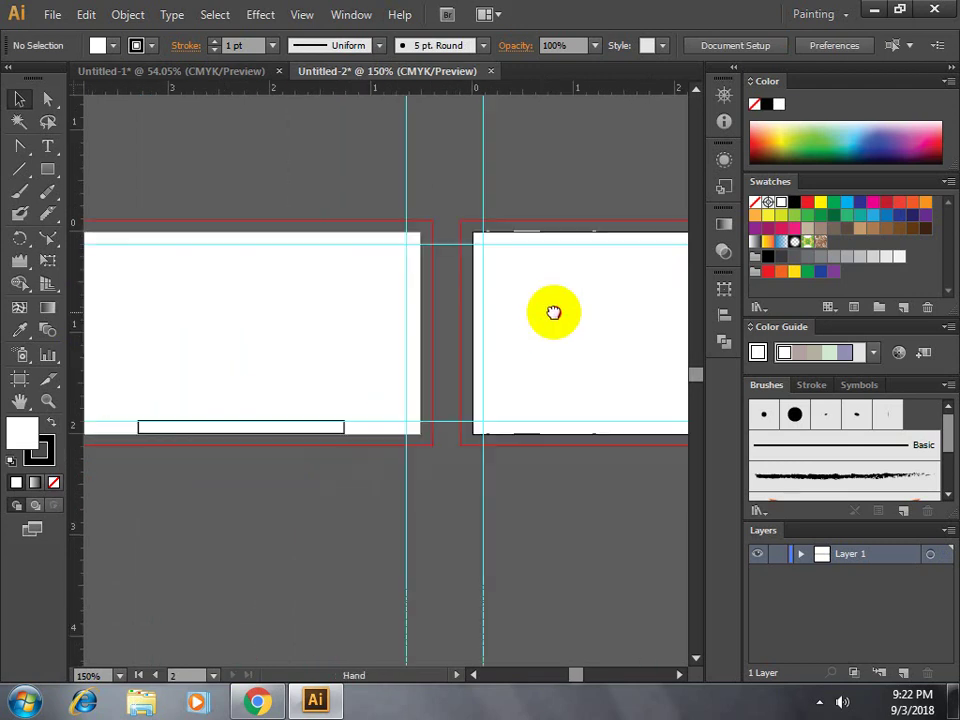
{"action": "left_click", "coordinate": [315, 433]}
{"action": "key", "text": "Delete"}
{"action": "left_click", "coordinate": [246, 343]}
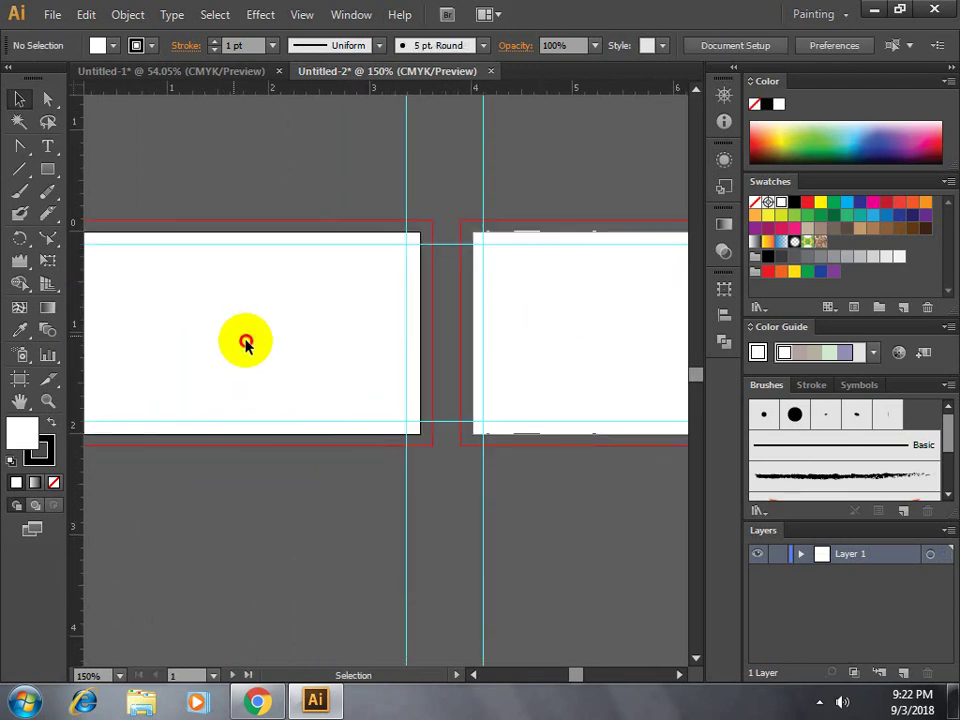
{"action": "left_click_drag", "start_coordinate": [259, 348], "coordinate": [325, 340]}
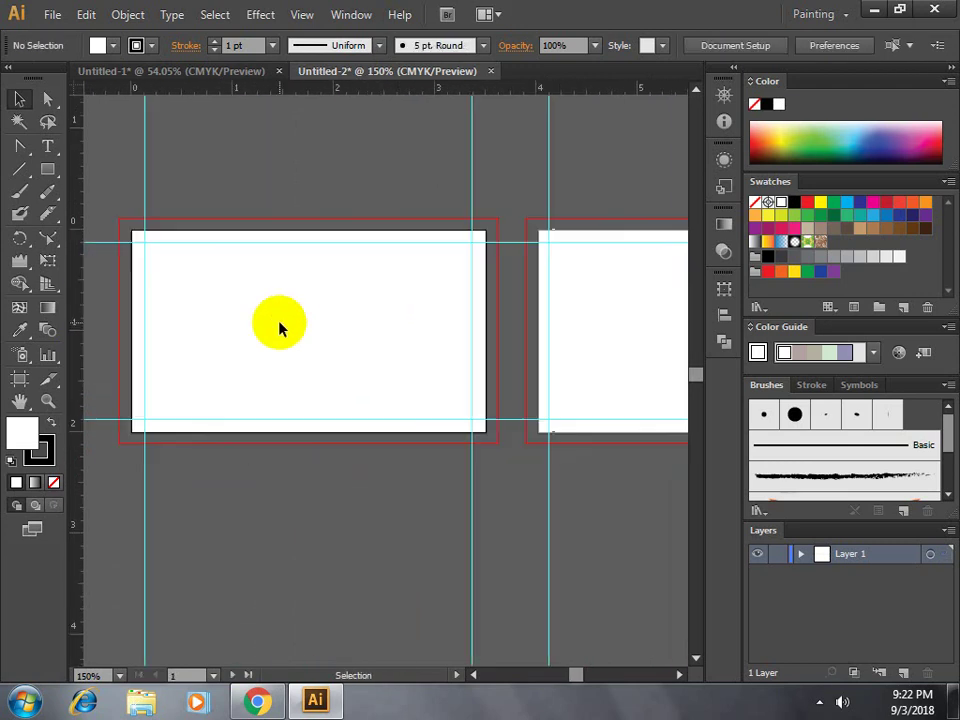
{"action": "key", "text": "z"}
{"action": "left_click", "coordinate": [345, 300], "text": "alt"}
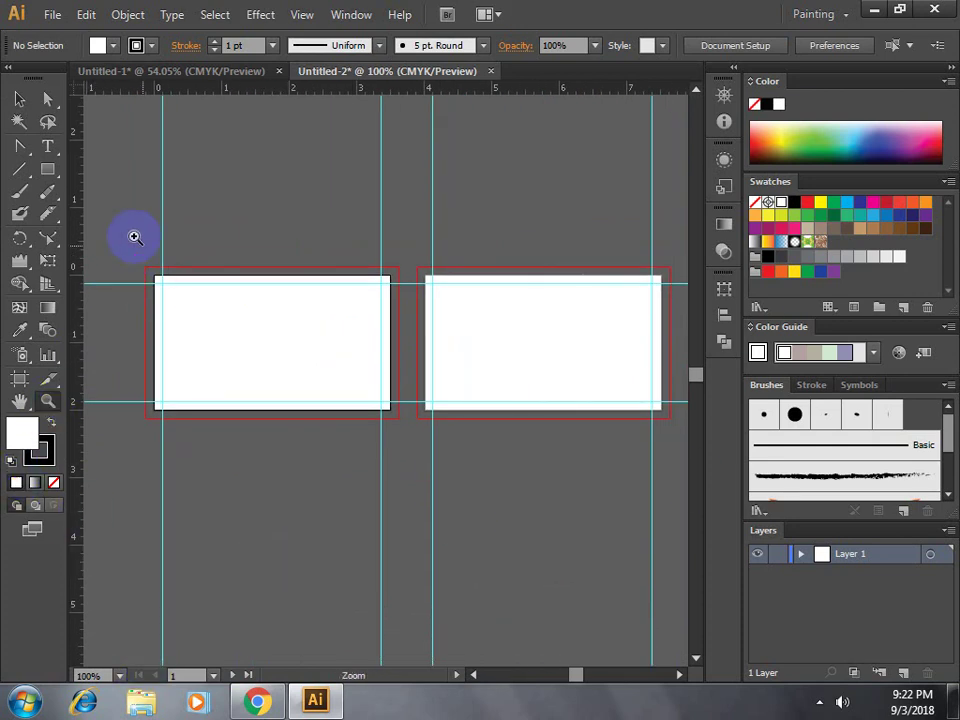
{"action": "left_click_drag", "start_coordinate": [133, 234], "coordinate": [480, 450]}
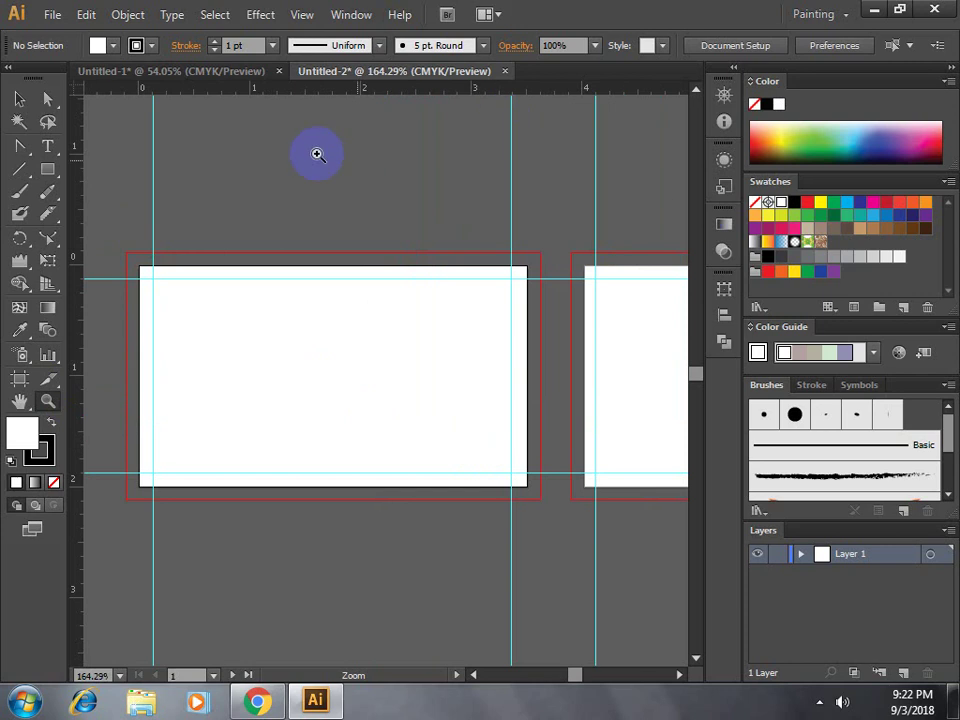
Draw a white rectangle covering the card out to its bleed
{"action": "left_click", "coordinate": [47, 169]}
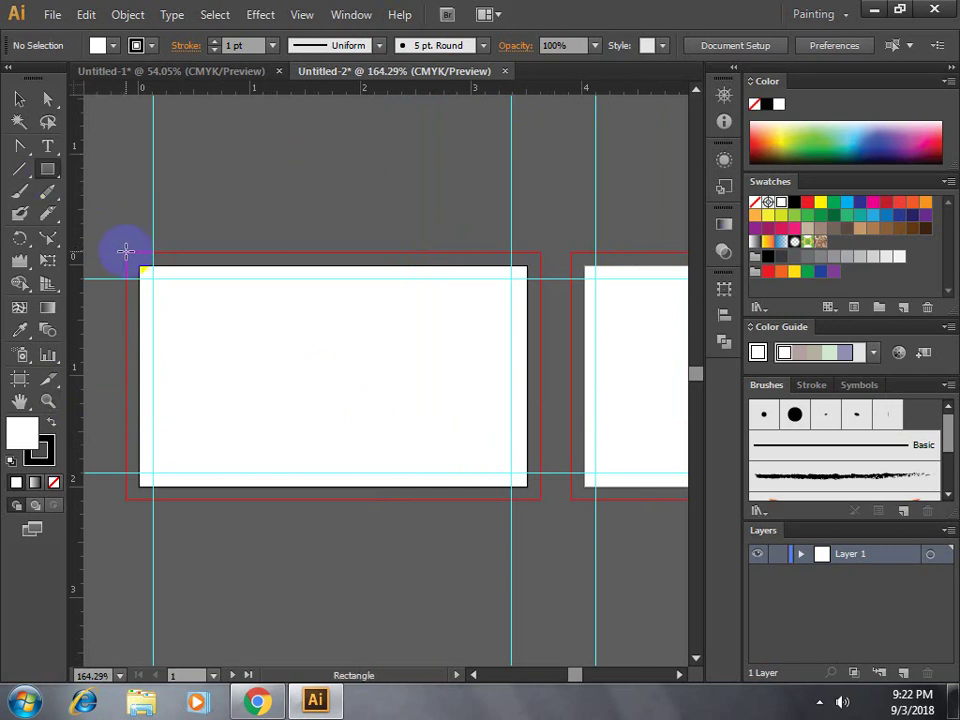
{"action": "left_click_drag", "start_coordinate": [125, 251], "coordinate": [541, 499]}
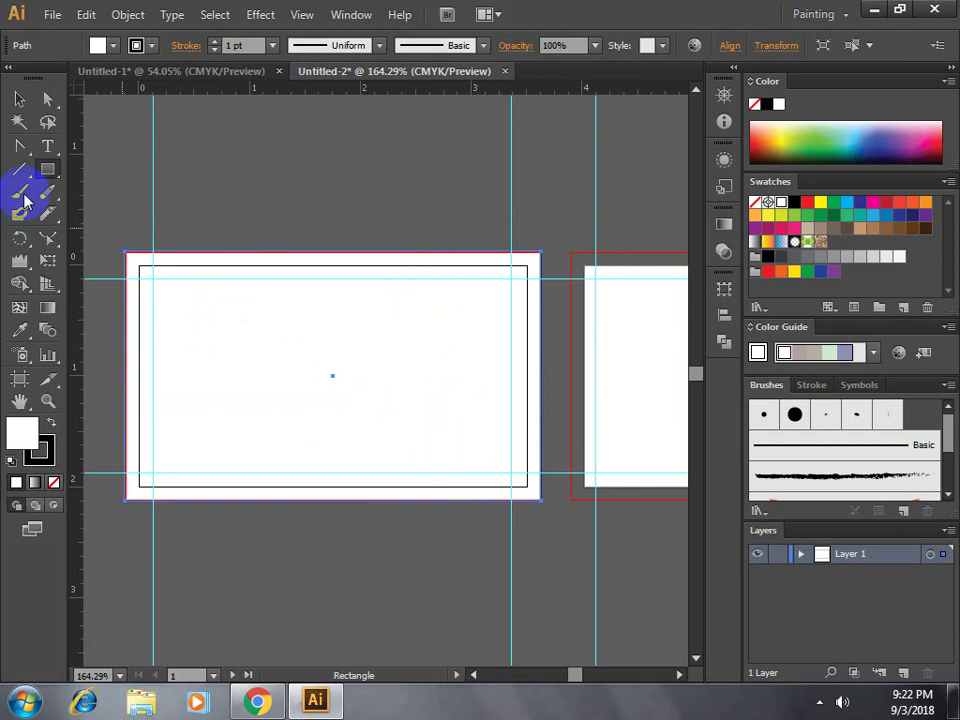
{"action": "left_click", "coordinate": [19, 98]}
{"action": "left_click", "coordinate": [247, 157]}
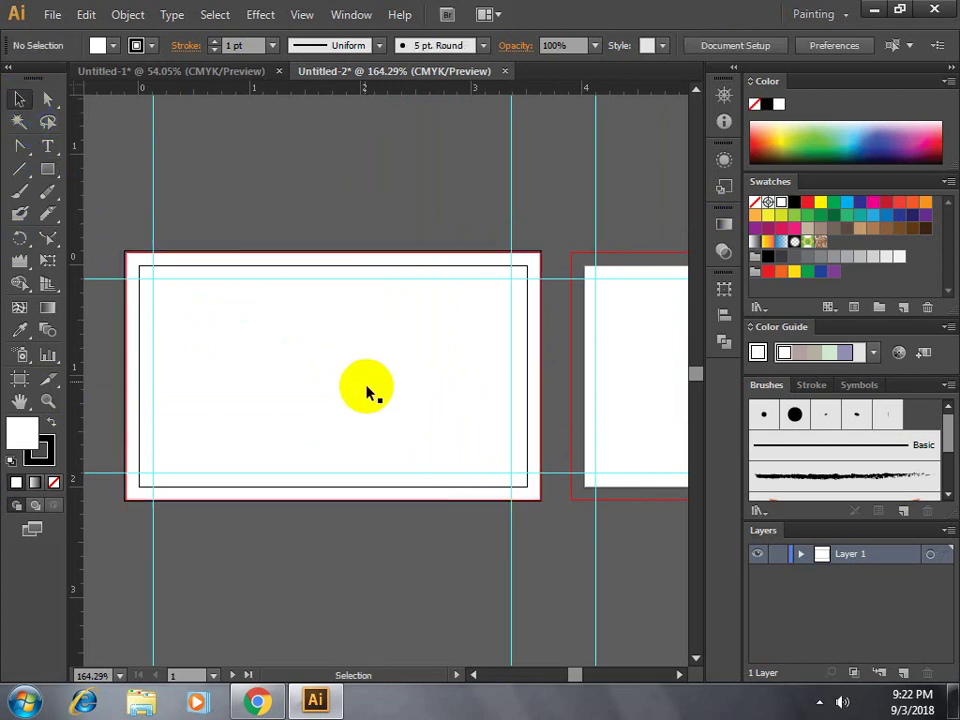
Zoom to the second card and set the white background rectangle's stroke to None
{"action": "left_click_drag", "start_coordinate": [386, 390], "coordinate": [303, 382]}
{"action": "mouse_move", "coordinate": [413, 358]}
{"action": "left_mouse_down"}
{"action": "mouse_move", "coordinate": [293, 347]}
{"action": "mouse_move", "coordinate": [182, 364]}
{"action": "mouse_move", "coordinate": [632, 268]}
{"action": "left_mouse_up"}
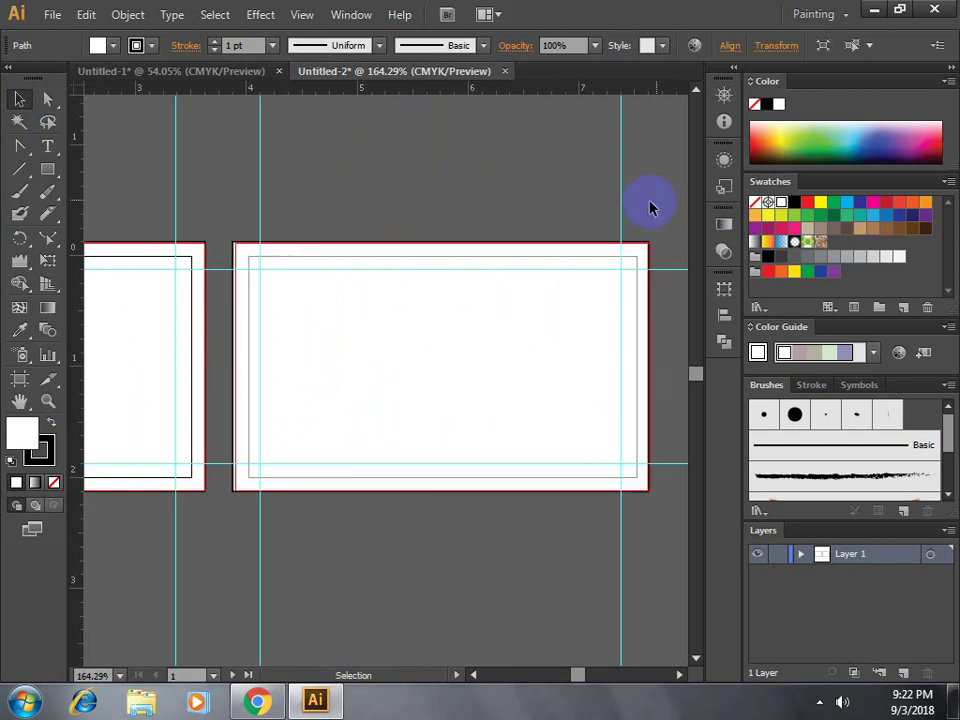
{"action": "left_click", "coordinate": [649, 203]}
{"action": "key", "text": "z"}
{"action": "left_click", "coordinate": [388, 369], "text": "alt"}
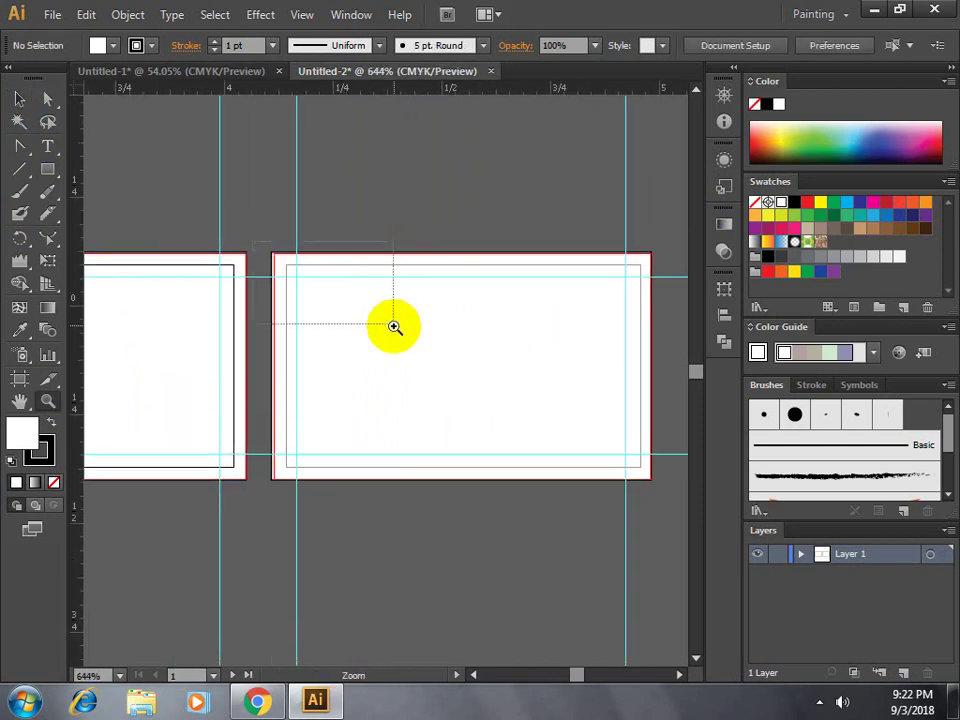
{"action": "left_click_drag", "start_coordinate": [245, 242], "coordinate": [394, 326]}
{"action": "mouse_move", "coordinate": [335, 315]}
{"action": "left_mouse_down"}
{"action": "mouse_move", "coordinate": [354, 352]}
{"action": "mouse_move", "coordinate": [323, 314]}
{"action": "left_mouse_up"}
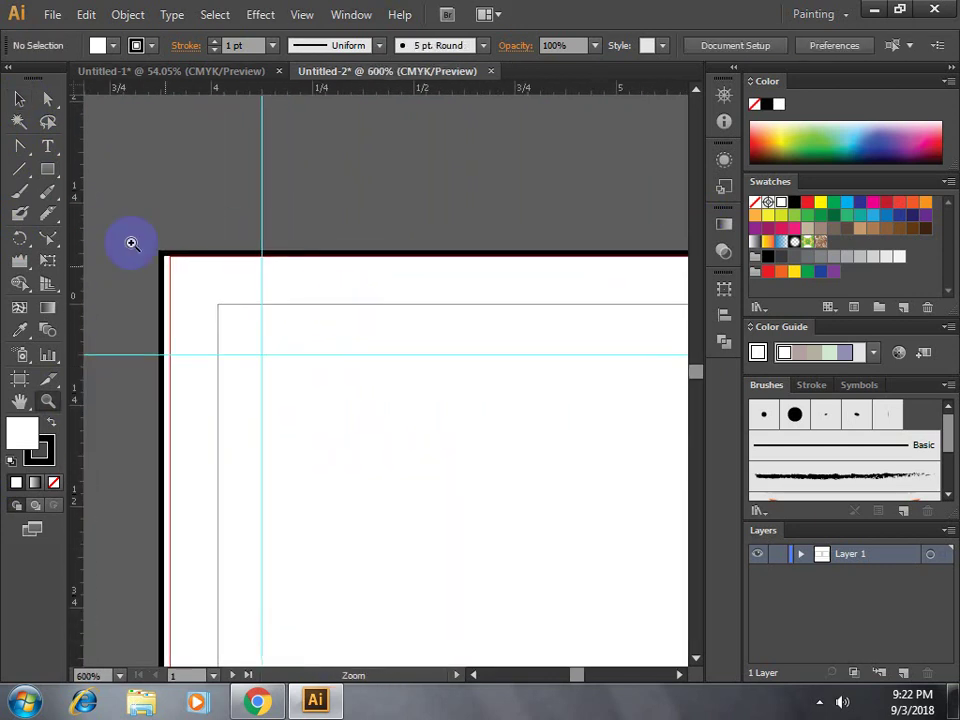
{"action": "left_click", "coordinate": [19, 98]}
{"action": "left_click", "coordinate": [208, 292]}
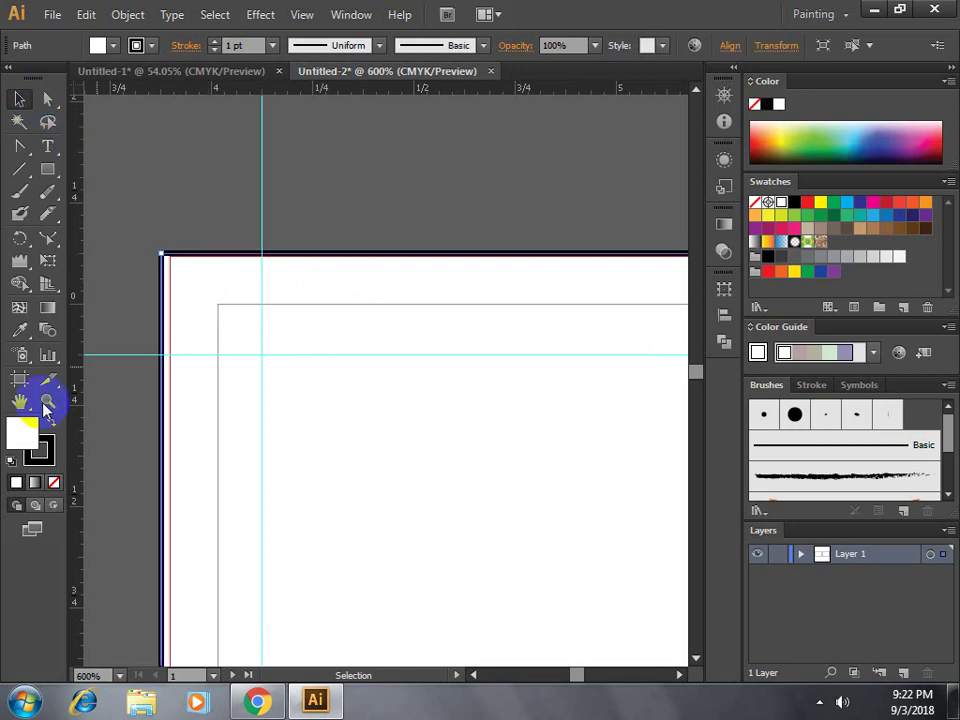
{"action": "key", "text": "/"}
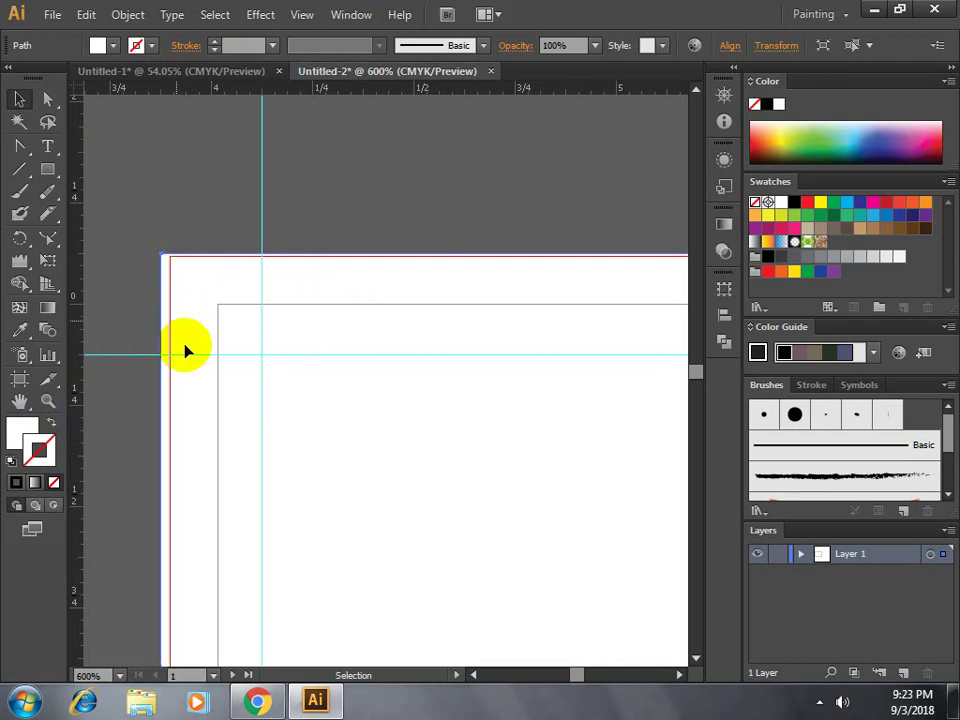
Pull the rectangle's edges toward the bleed line, zooming onto the card's right edge
{"action": "left_click_drag", "start_coordinate": [223, 476], "coordinate": [285, 208]}
{"action": "mouse_move", "coordinate": [274, 450]}
{"action": "left_mouse_down"}
{"action": "mouse_move", "coordinate": [249, 264]}
{"action": "mouse_move", "coordinate": [281, 450]}
{"action": "left_mouse_up"}
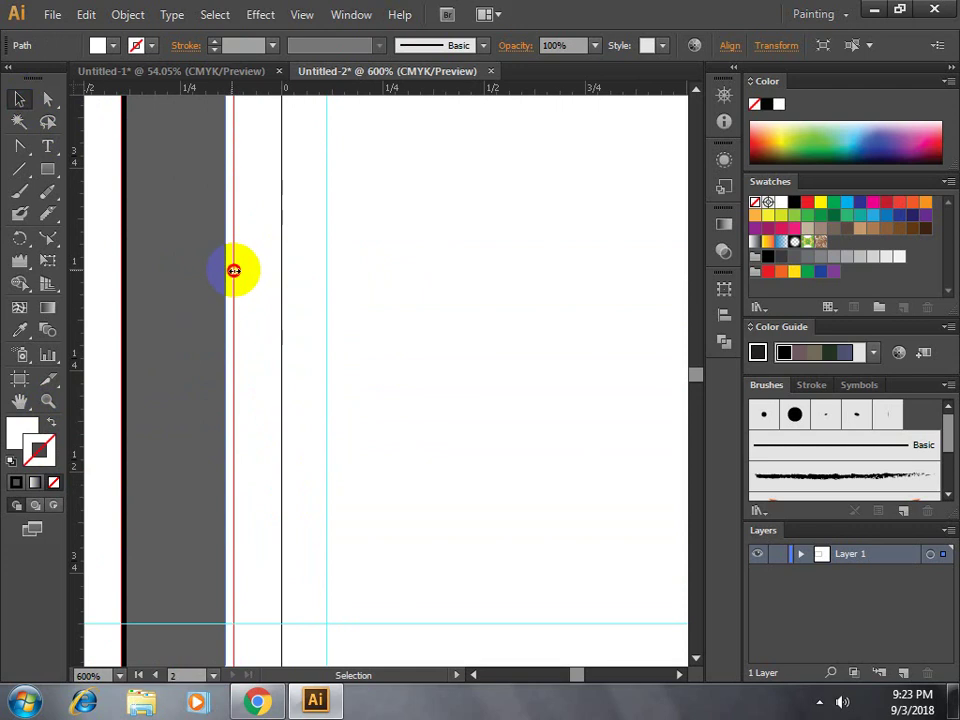
{"action": "mouse_move", "coordinate": [233, 270]}
{"action": "left_mouse_down"}
{"action": "mouse_move", "coordinate": [274, 277]}
{"action": "mouse_move", "coordinate": [233, 270]}
{"action": "left_mouse_up"}
{"action": "key", "text": "space"}
{"action": "left_click_drag", "start_coordinate": [101, 311], "coordinate": [413, 326]}
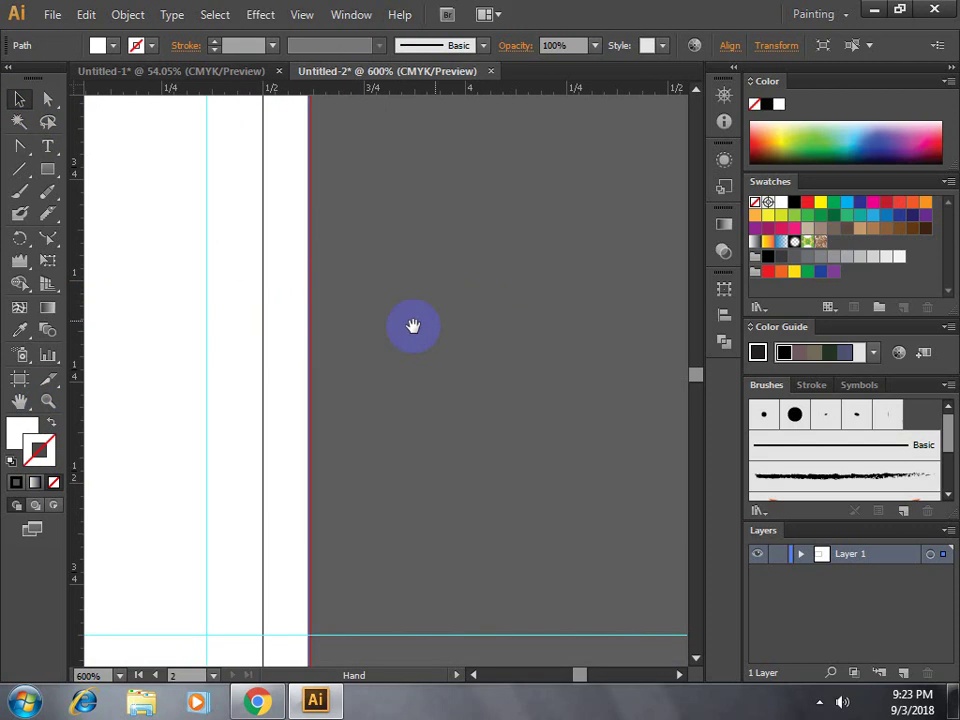
{"action": "left_click", "coordinate": [313, 311]}
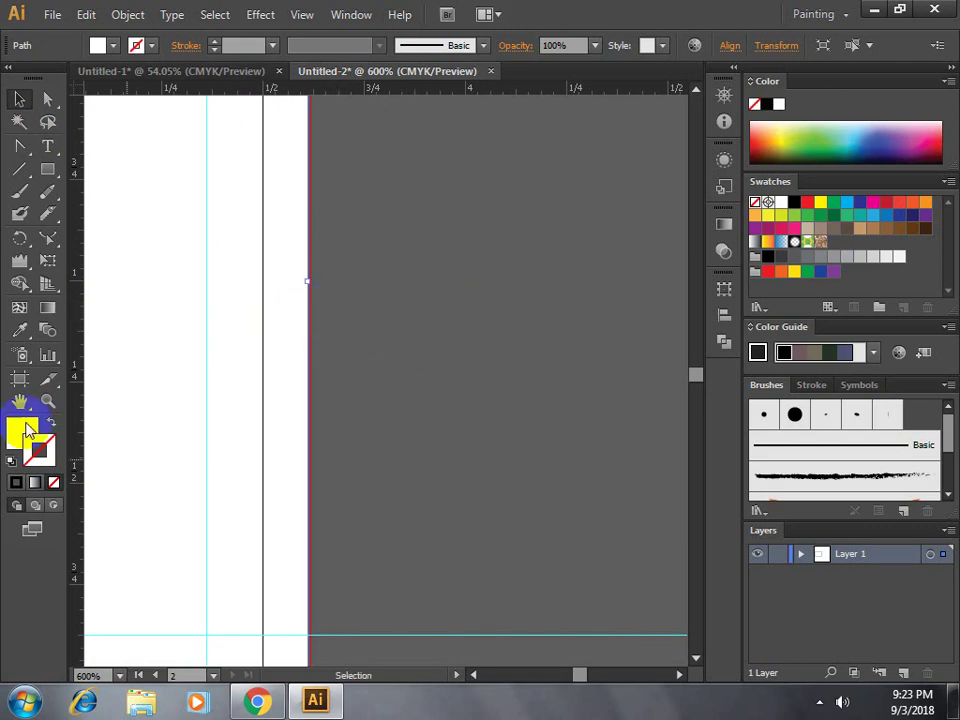
{"action": "left_click", "coordinate": [47, 402]}
{"action": "left_click_drag", "start_coordinate": [272, 253], "coordinate": [388, 360]}
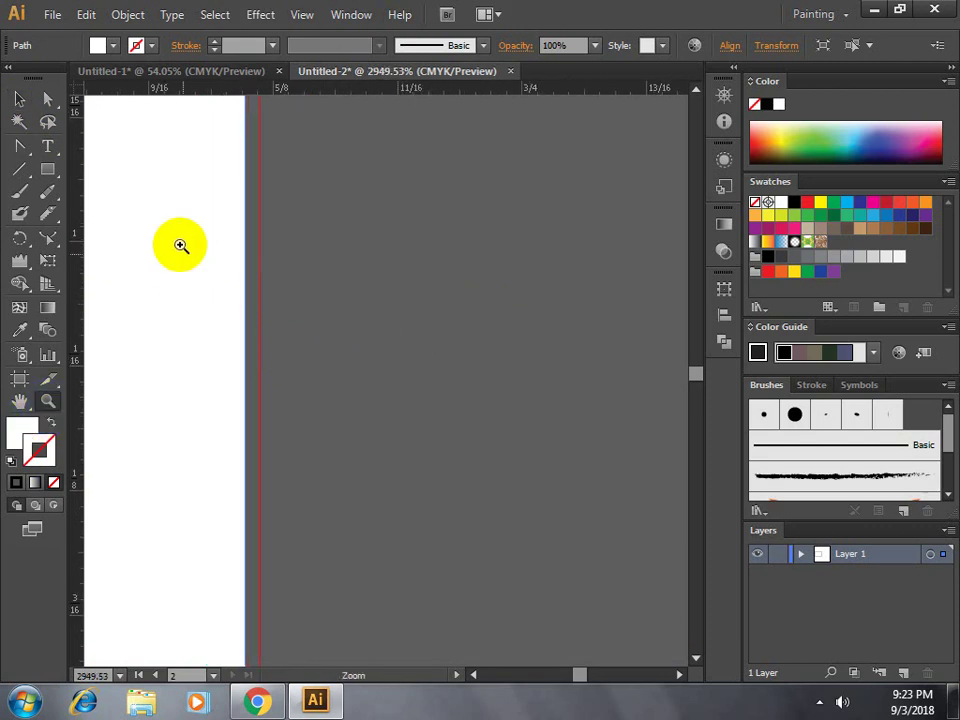
{"action": "left_click", "coordinate": [19, 99]}
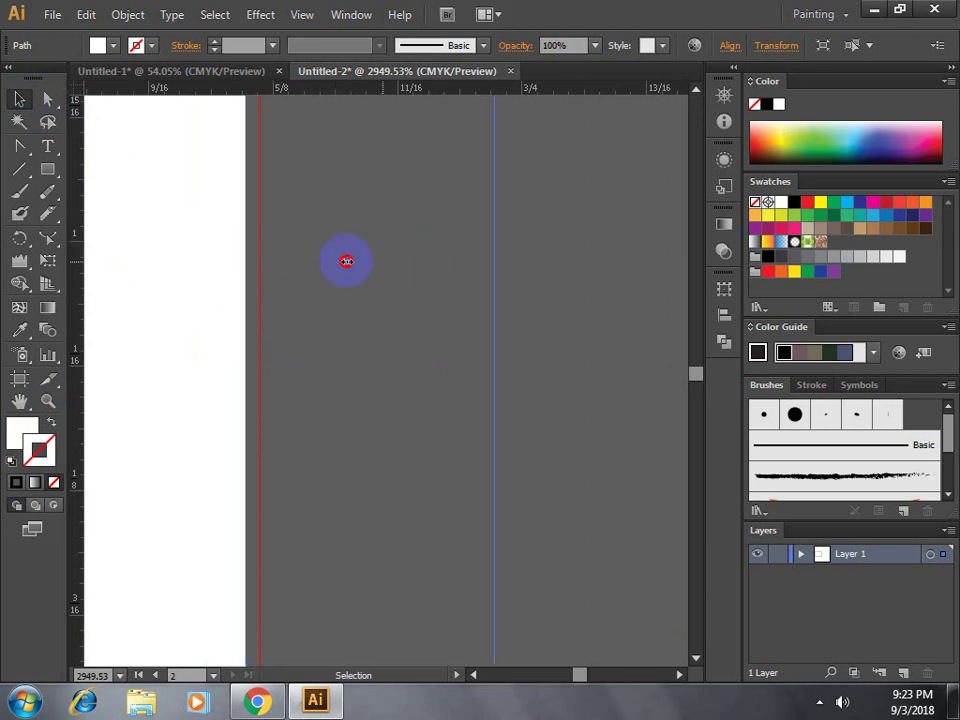
Toggle Smart Guides and drag the white rectangle's edge toward the bleed line
{"action": "left_click", "coordinate": [299, 14]}
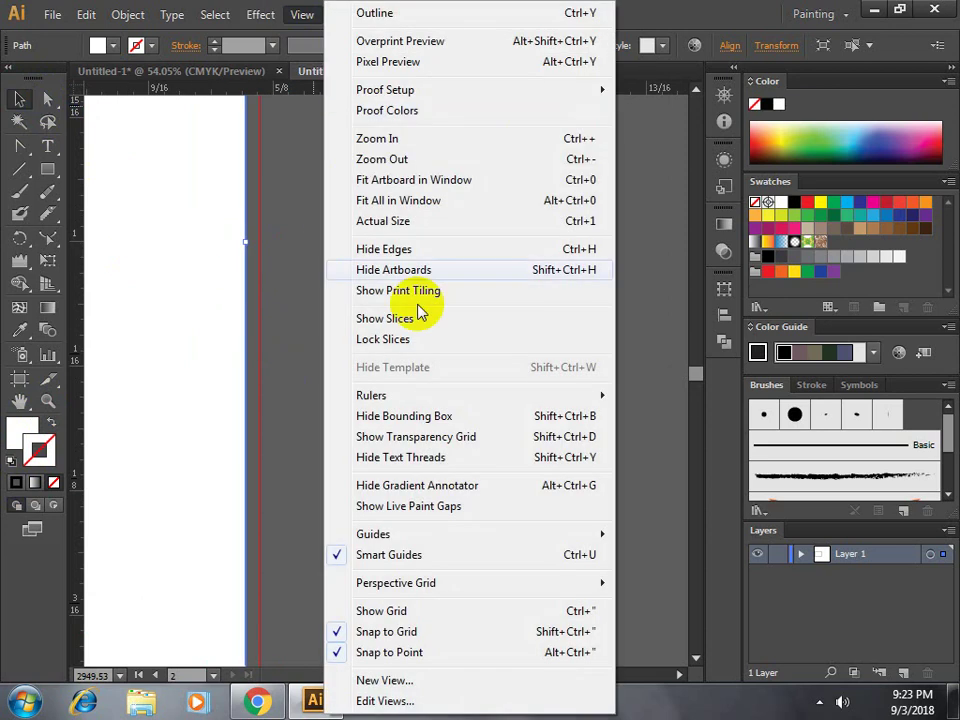
{"action": "left_click", "coordinate": [410, 556]}
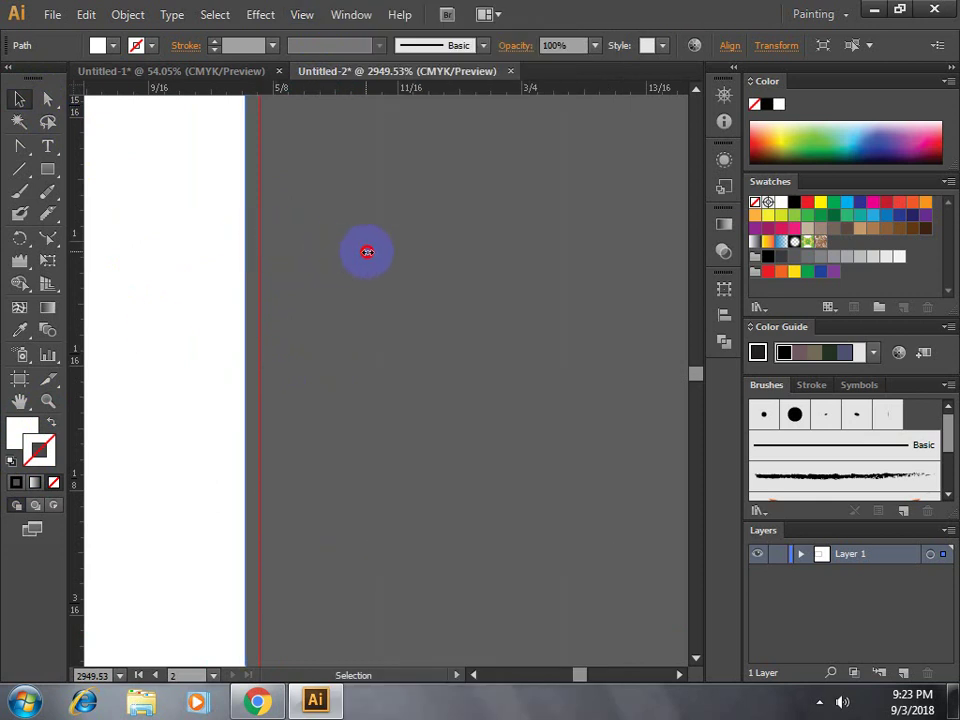
{"action": "left_click_drag", "start_coordinate": [367, 251], "coordinate": [325, 250]}
{"action": "left_click_drag", "start_coordinate": [231, 278], "coordinate": [213, 285]}
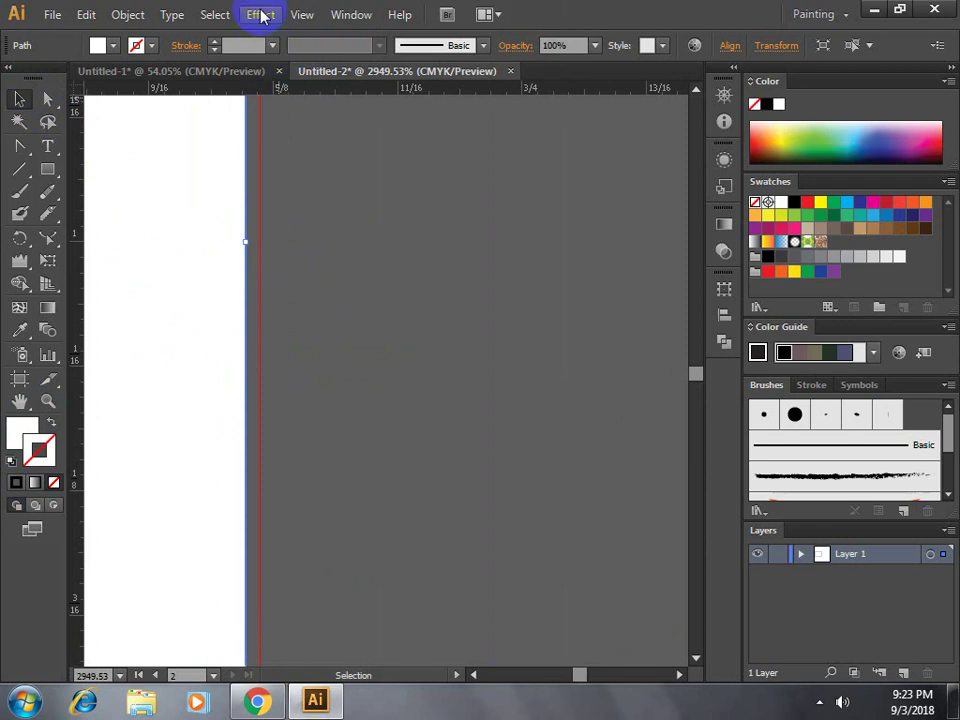
Turn off snap to grid and extend the rectangle's right edge to the red bleed line
{"action": "left_click", "coordinate": [260, 14]}
{"action": "left_click", "coordinate": [301, 14]}
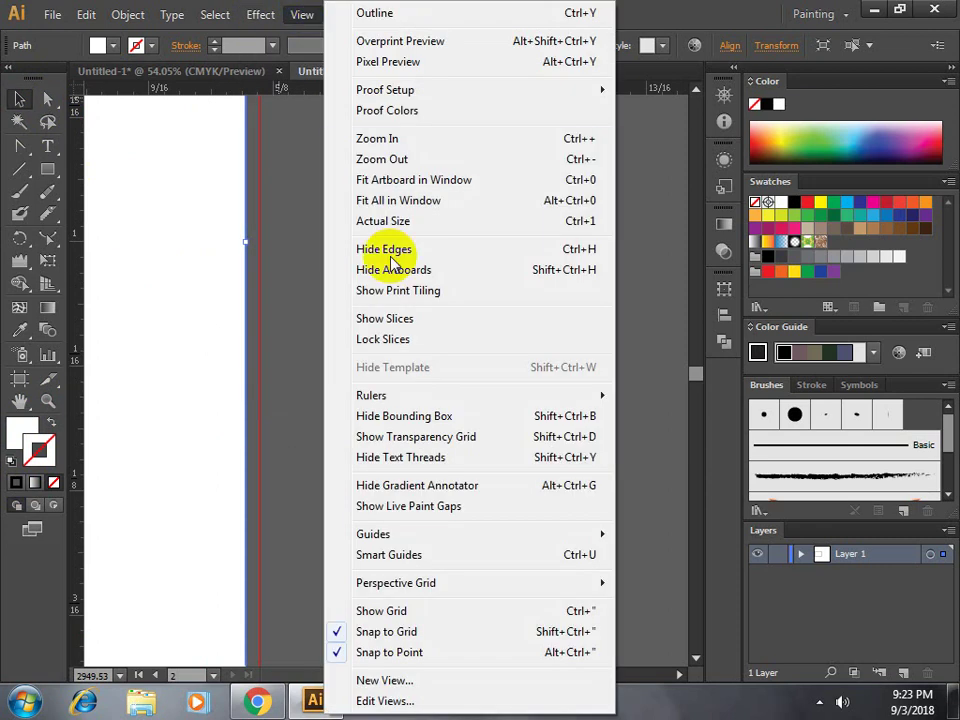
{"action": "left_click", "coordinate": [418, 641]}
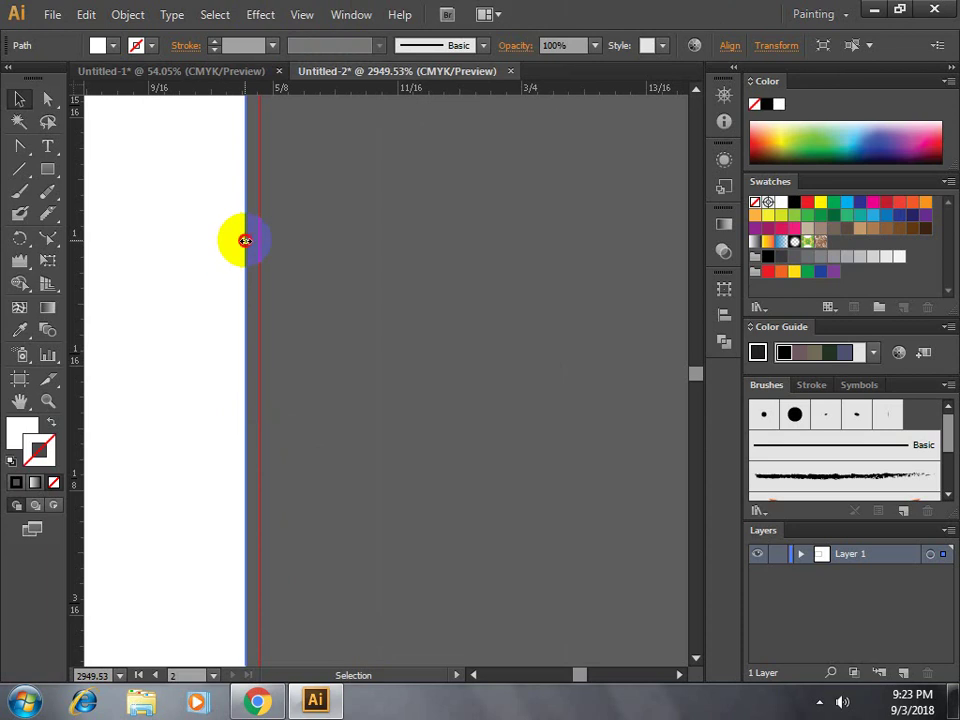
{"action": "mouse_move", "coordinate": [245, 240]}
{"action": "left_mouse_down"}
{"action": "mouse_move", "coordinate": [266, 260]}
{"action": "mouse_move", "coordinate": [262, 242]}
{"action": "mouse_move", "coordinate": [739, 257]}
{"action": "mouse_move", "coordinate": [276, 289]}
{"action": "mouse_move", "coordinate": [276, 332]}
{"action": "mouse_move", "coordinate": [440, 358]}
{"action": "left_mouse_up"}
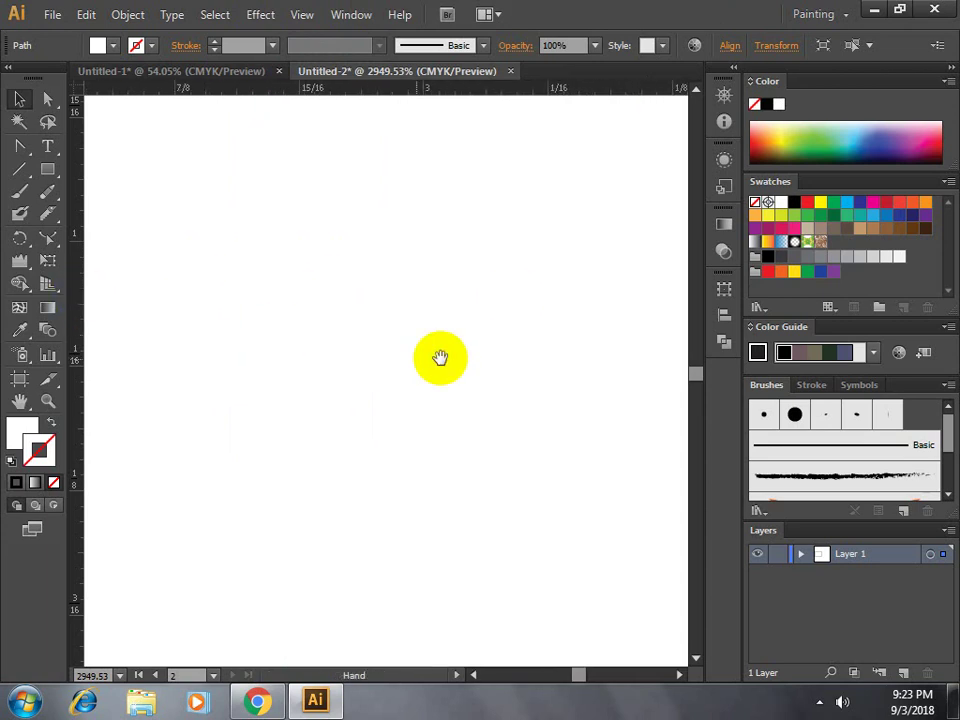
Zoom out along the card edge and extend the rectangle's left edge to the red bleed line
{"action": "left_click_drag", "start_coordinate": [516, 369], "coordinate": [262, 372]}
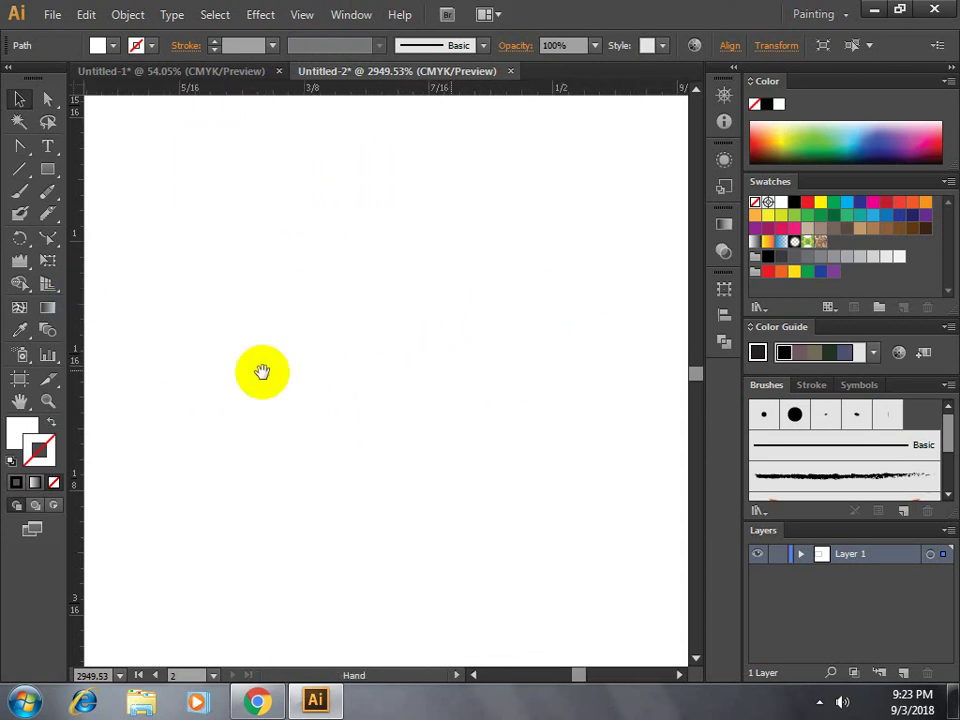
{"action": "mouse_move", "coordinate": [450, 365]}
{"action": "left_mouse_down"}
{"action": "mouse_move", "coordinate": [261, 362]}
{"action": "mouse_move", "coordinate": [274, 356]}
{"action": "mouse_move", "coordinate": [246, 354]}
{"action": "mouse_move", "coordinate": [260, 342]}
{"action": "left_mouse_up"}
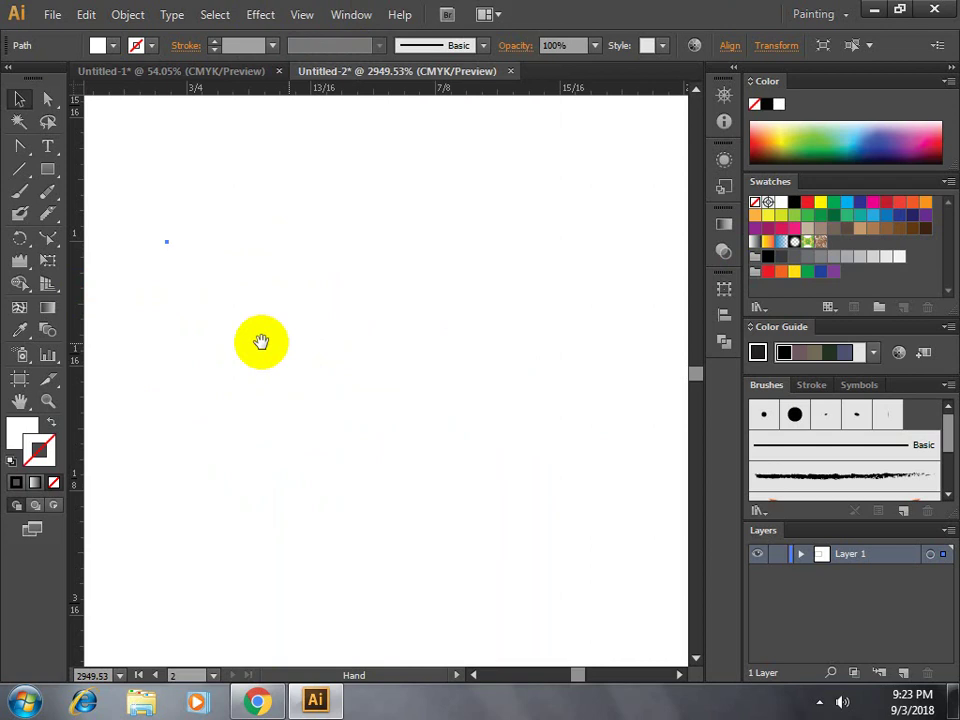
{"action": "key", "text": "z"}
{"action": "left_click", "coordinate": [351, 356], "text": "alt"}
{"action": "left_click", "coordinate": [351, 356], "text": "alt"}
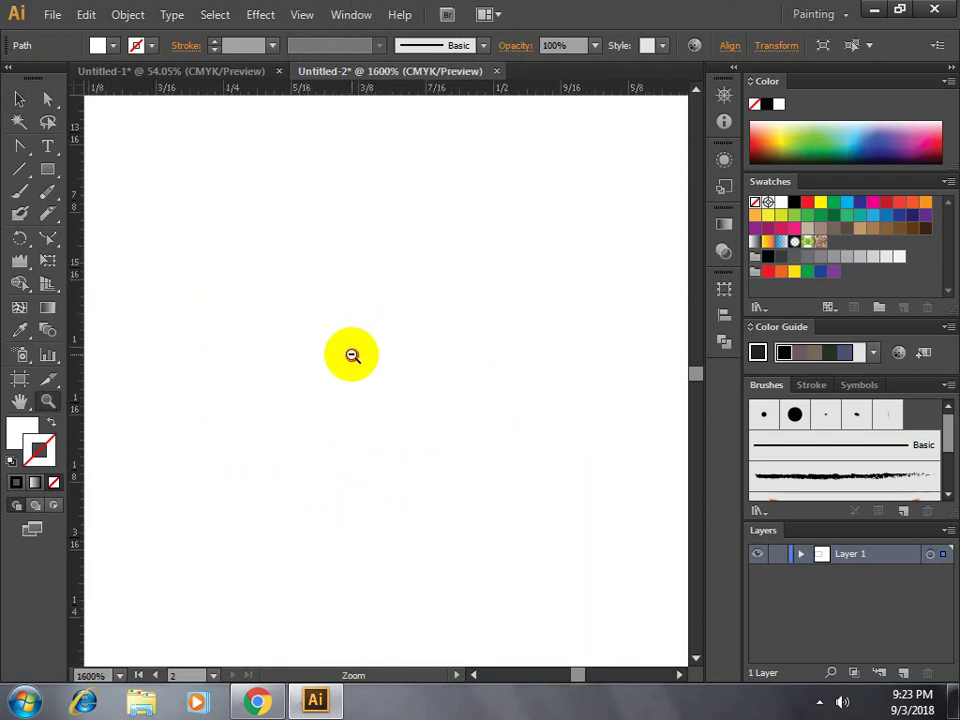
{"action": "left_click", "coordinate": [306, 375], "text": "alt"}
{"action": "mouse_move", "coordinate": [306, 375]}
{"action": "left_mouse_down"}
{"action": "mouse_move", "coordinate": [261, 347]}
{"action": "mouse_move", "coordinate": [344, 447]}
{"action": "left_mouse_up"}
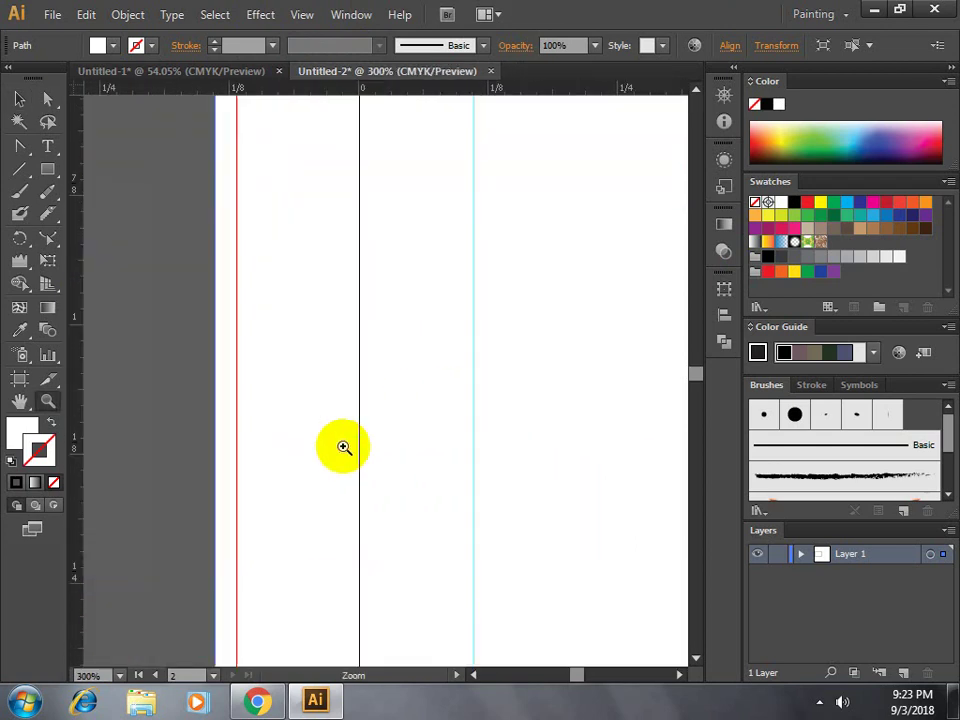
{"action": "left_click", "coordinate": [19, 99]}
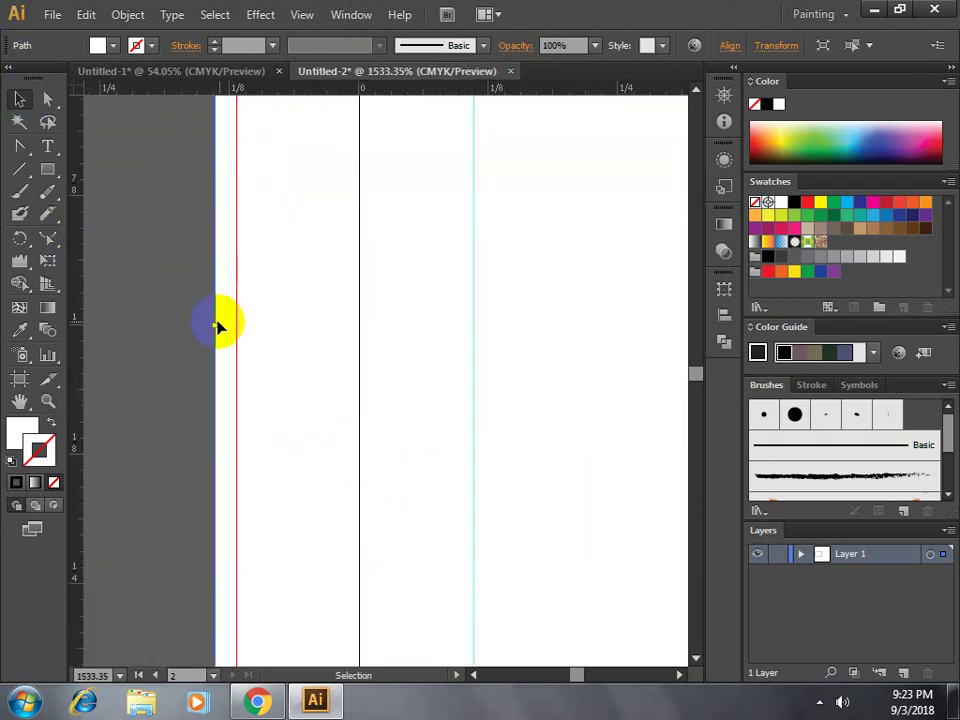
{"action": "left_click_drag", "start_coordinate": [216, 328], "coordinate": [237, 331]}
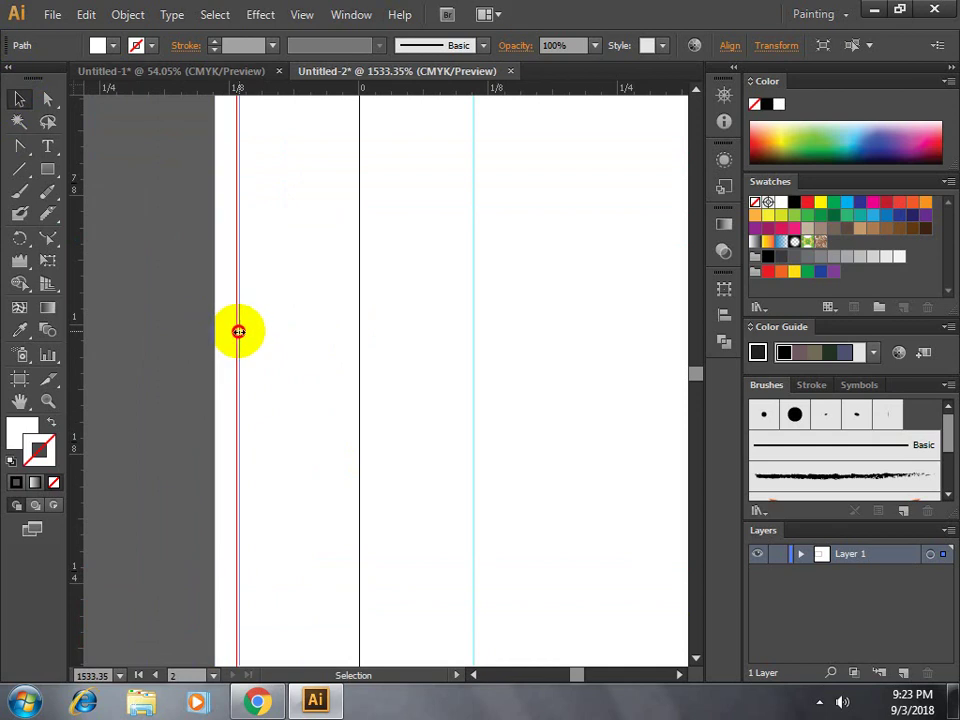
Remove the background rectangle's stroke and stretch its right edge to the red bleed line
{"action": "key", "text": "z"}
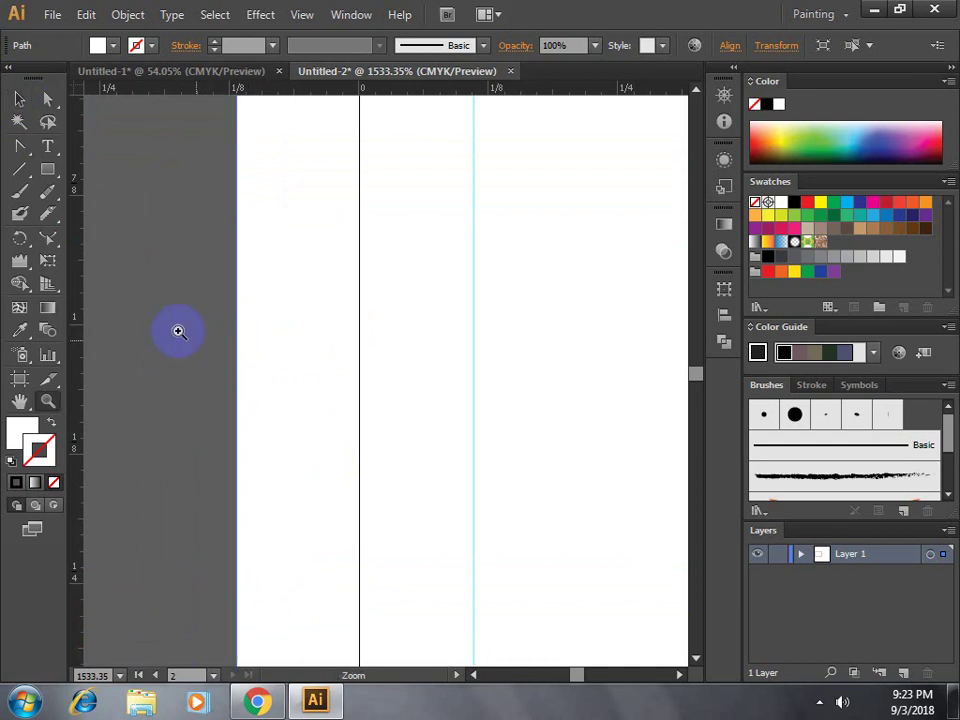
{"action": "left_click", "coordinate": [178, 330], "text": "alt"}
{"action": "left_click", "coordinate": [401, 392], "text": "alt"}
{"action": "left_click_drag", "start_coordinate": [401, 392], "coordinate": [304, 360]}
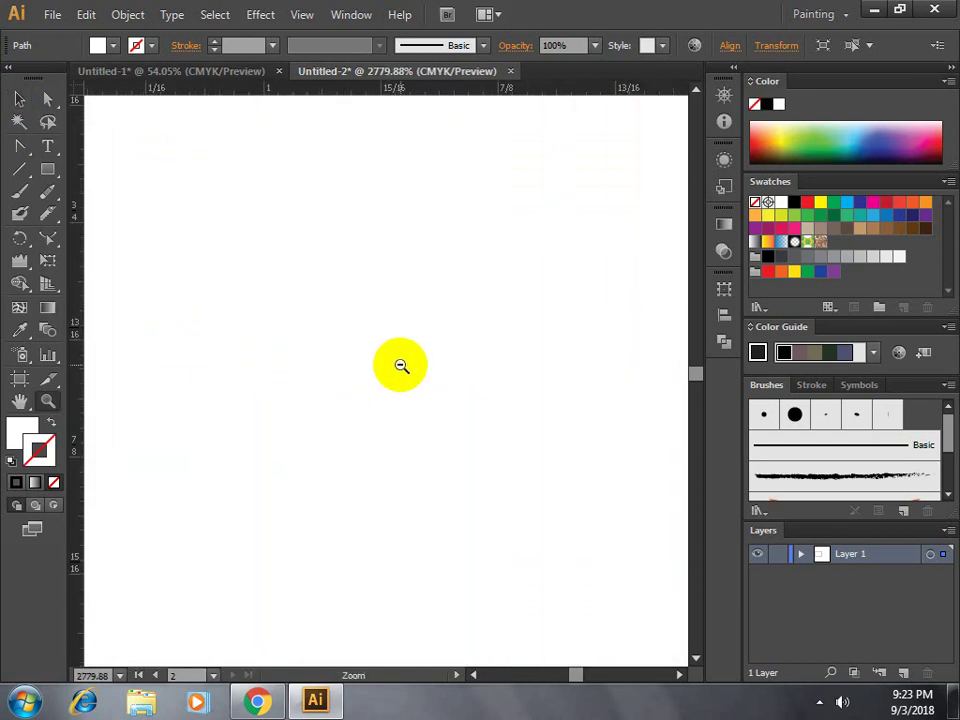
{"action": "left_click", "coordinate": [401, 366], "text": "alt"}
{"action": "left_click_drag", "start_coordinate": [399, 364], "coordinate": [296, 336]}
{"action": "left_click", "coordinate": [22, 100]}
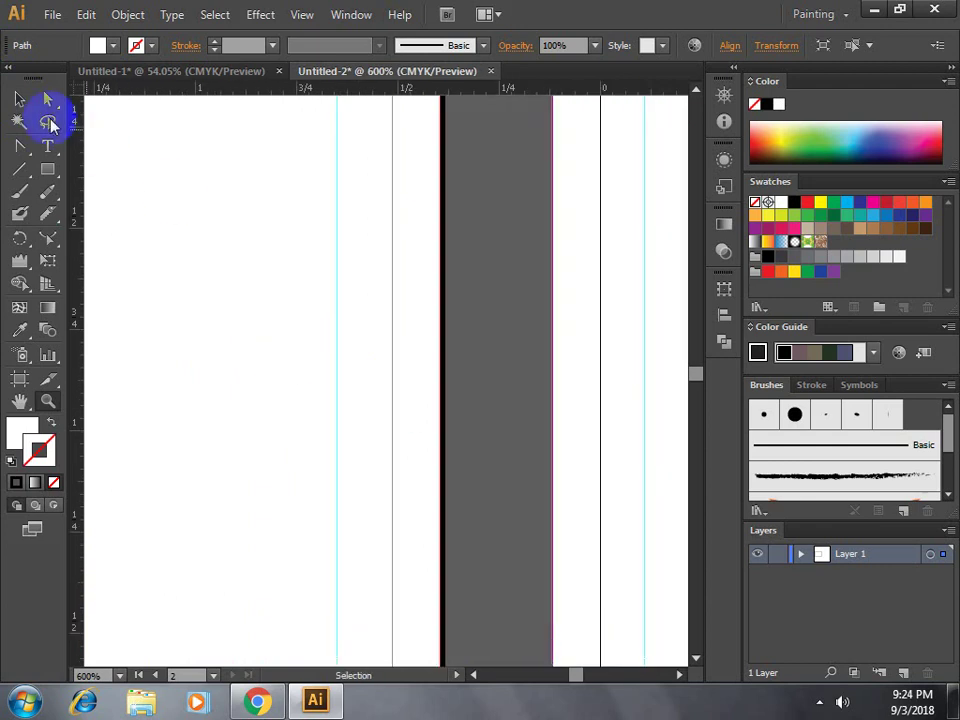
{"action": "key", "text": "ctrl+a"}
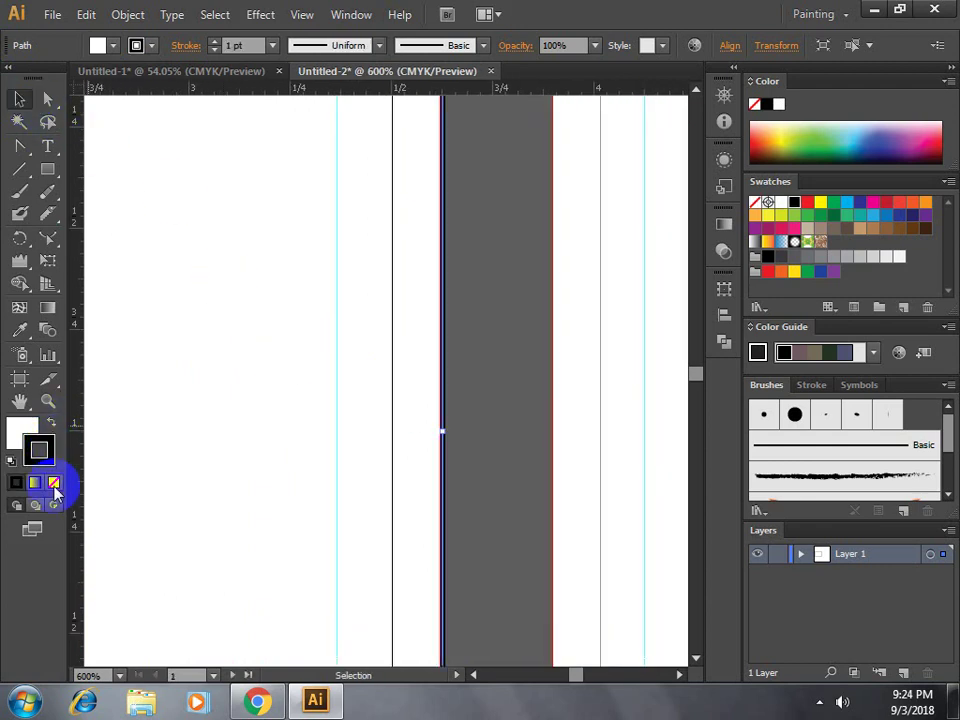
{"action": "left_click", "coordinate": [54, 483]}
{"action": "left_click", "coordinate": [450, 438]}
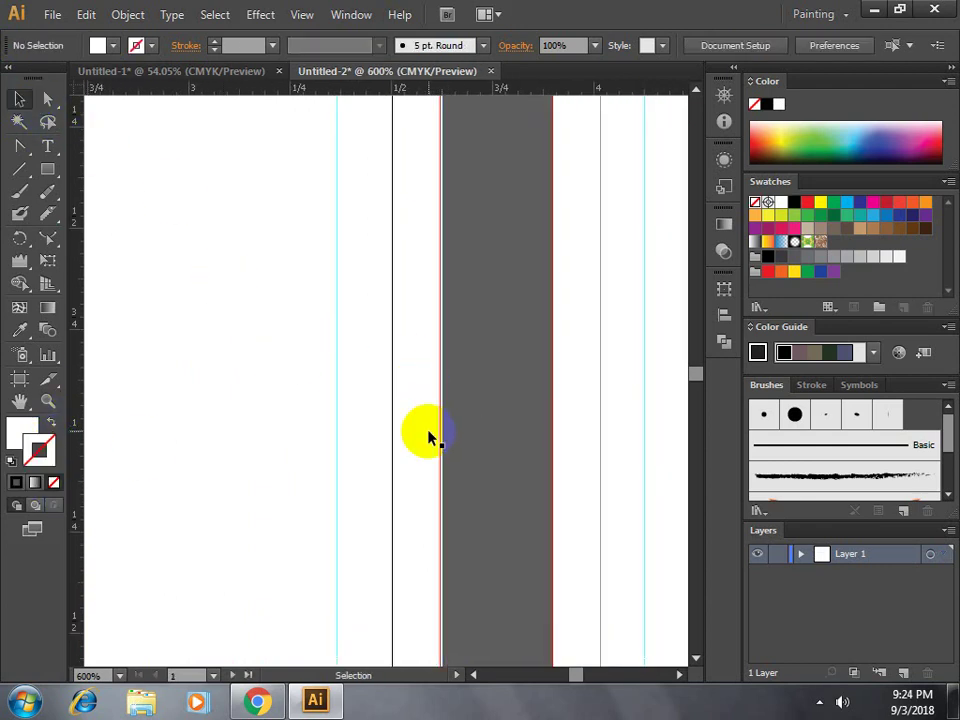
{"action": "left_click", "coordinate": [432, 437]}
{"action": "left_click_drag", "start_coordinate": [436, 434], "coordinate": [486, 432]}
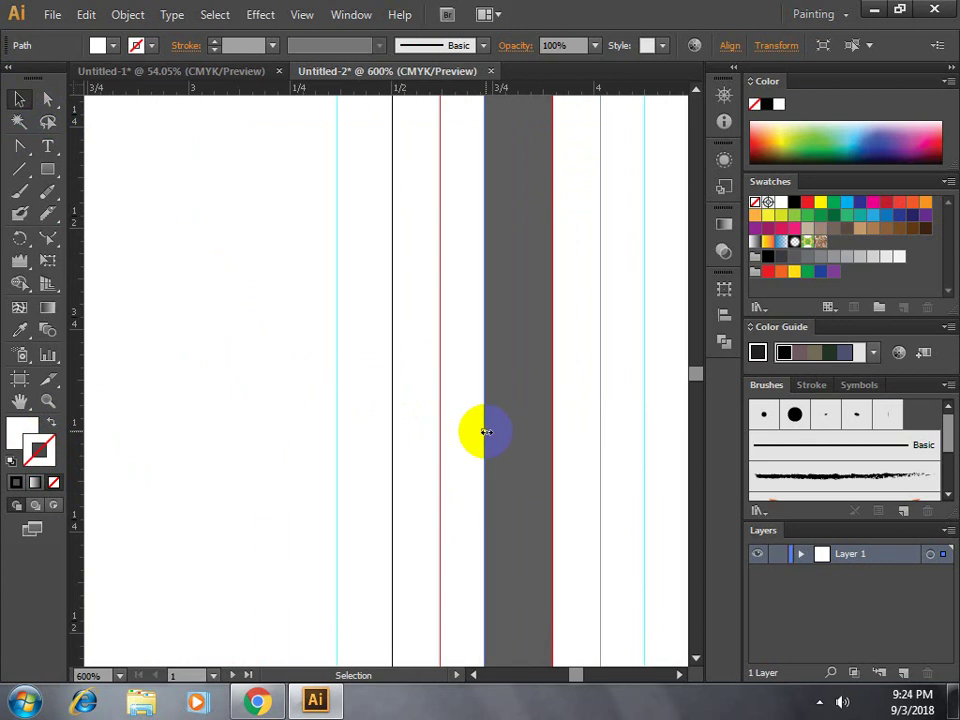
Pan across the artboard and widen the white shape toward the left
{"action": "left_click_drag", "start_coordinate": [324, 409], "coordinate": [274, 378]}
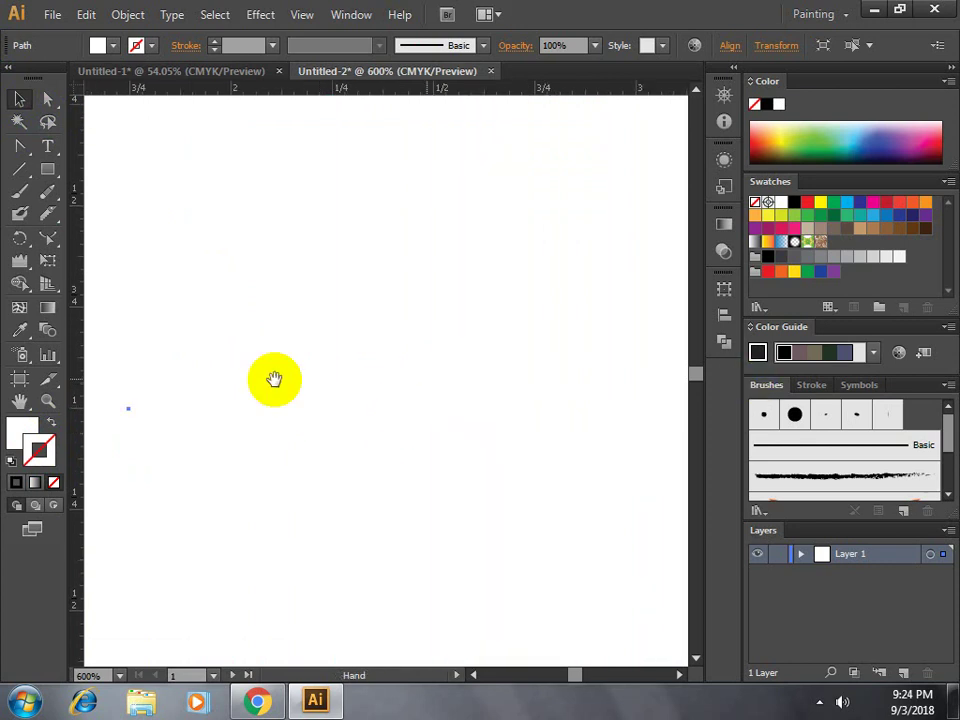
{"action": "scroll", "coordinate": [107, 392], "scroll_direction": "left", "scroll_amount": 3}
{"action": "scroll", "coordinate": [553, 399], "scroll_direction": "left", "scroll_amount": 6}
{"action": "scroll", "coordinate": [306, 392], "scroll_direction": "left", "scroll_amount": 3}
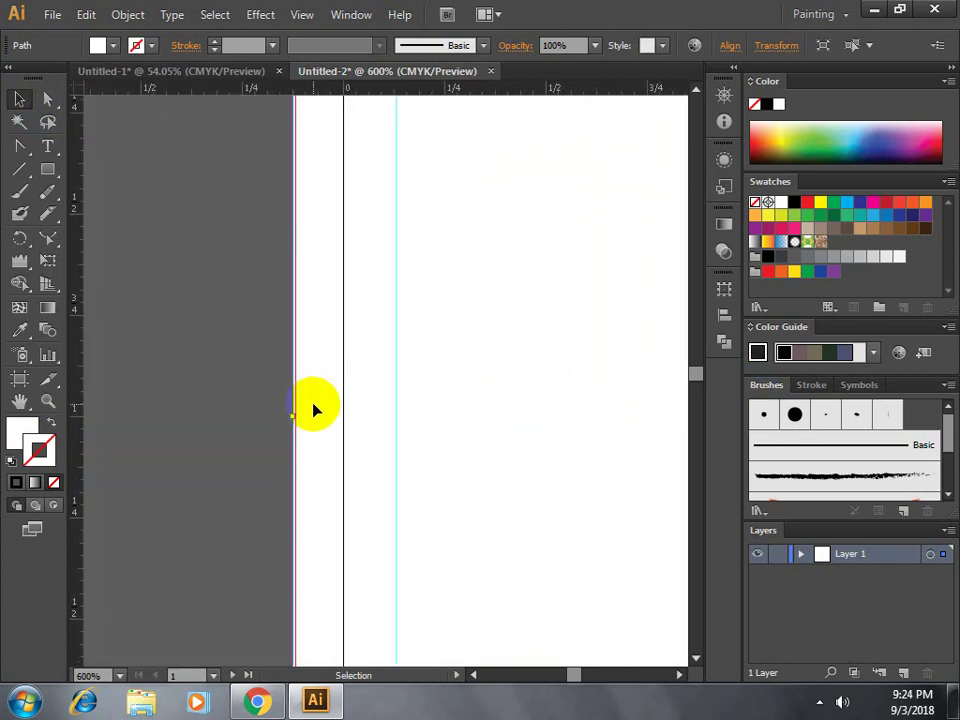
{"action": "mouse_move", "coordinate": [295, 412]}
{"action": "left_mouse_down"}
{"action": "mouse_move", "coordinate": [220, 415]}
{"action": "mouse_move", "coordinate": [297, 422]}
{"action": "left_mouse_up"}
Zoom in on the gap between the artboards and select the white background path
{"action": "left_click", "coordinate": [343, 510], "text": "alt"}
{"action": "left_click", "coordinate": [534, 463], "text": "alt"}
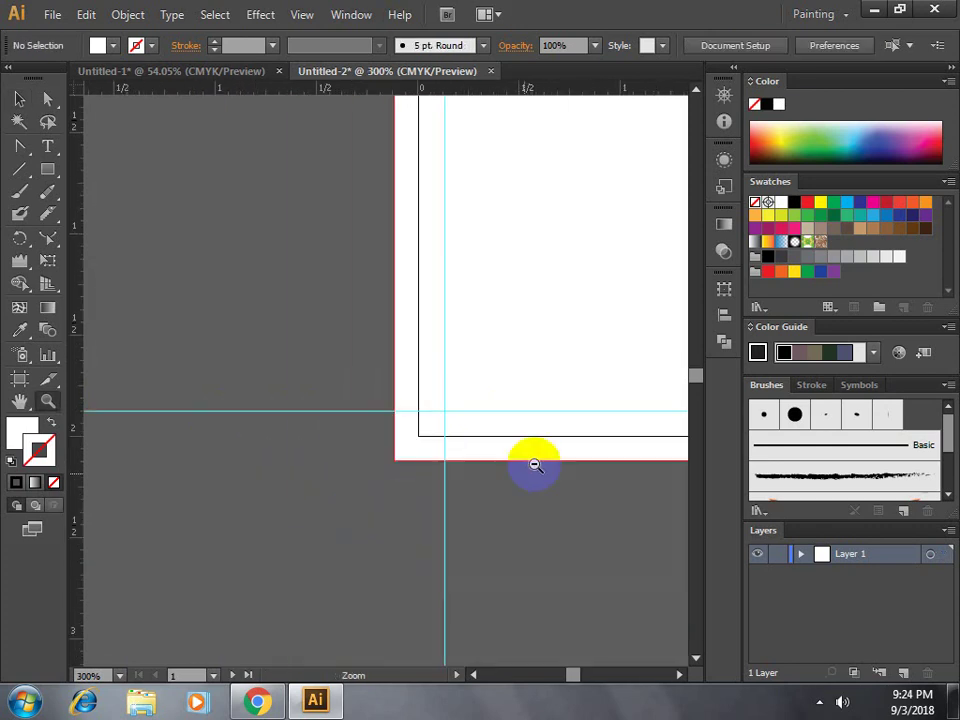
{"action": "left_click", "coordinate": [525, 377], "text": "alt"}
{"action": "left_click_drag", "start_coordinate": [525, 377], "coordinate": [365, 543]}
{"action": "left_click_drag", "start_coordinate": [384, 501], "coordinate": [308, 437]}
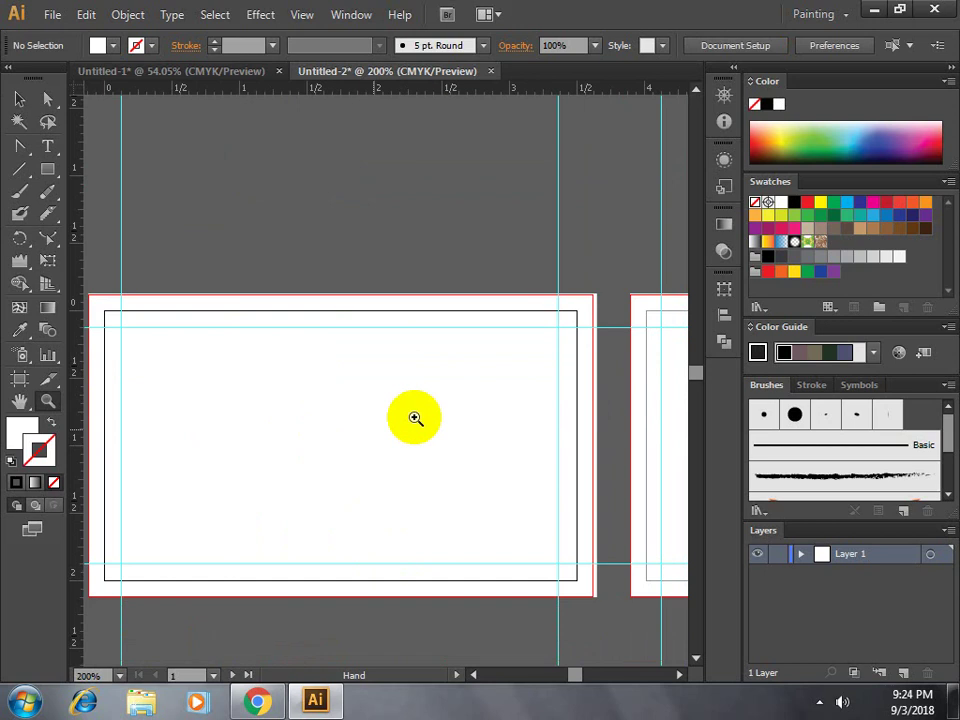
{"action": "left_click_drag", "start_coordinate": [396, 337], "coordinate": [279, 317]}
{"action": "left_click_drag", "start_coordinate": [432, 240], "coordinate": [514, 332]}
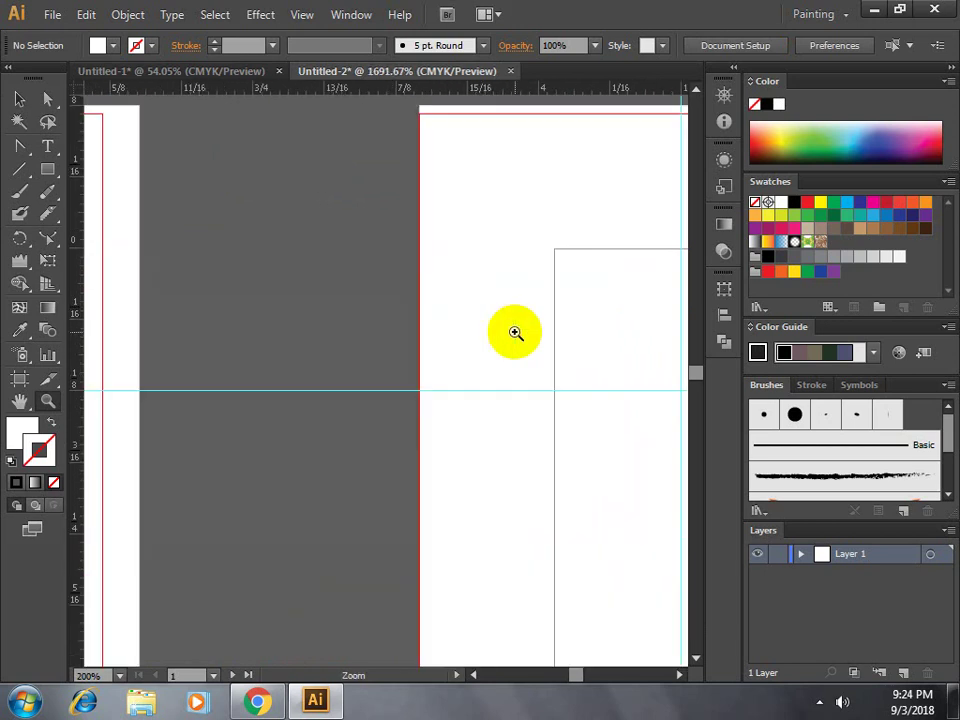
{"action": "left_click_drag", "start_coordinate": [268, 268], "coordinate": [390, 256]}
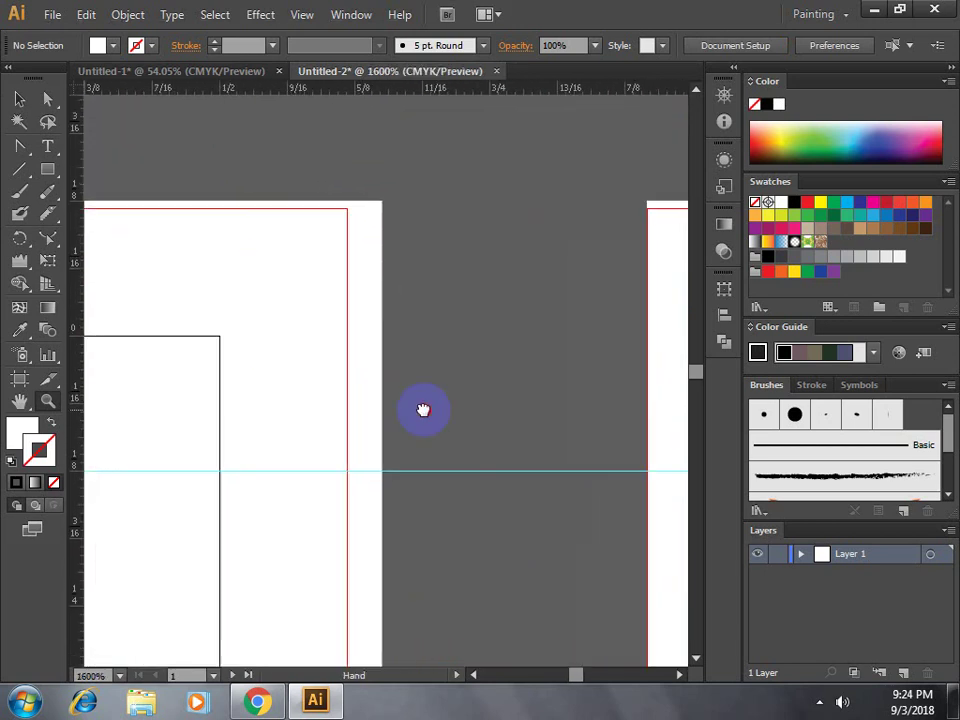
{"action": "left_click_drag", "start_coordinate": [374, 407], "coordinate": [422, 407]}
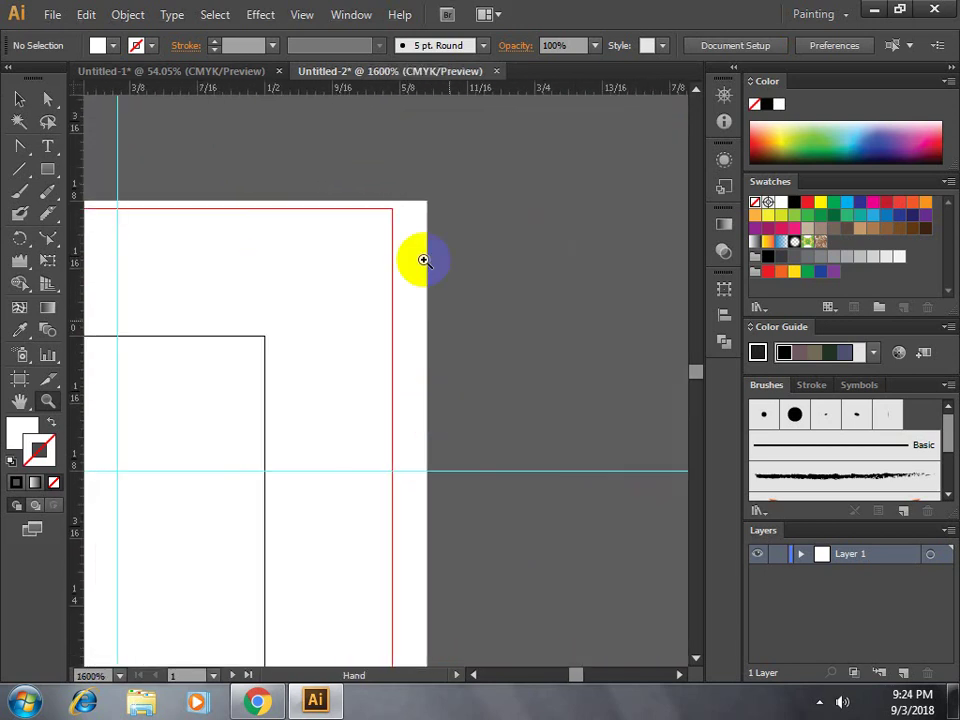
{"action": "left_click", "coordinate": [309, 198], "text": "ctrl"}
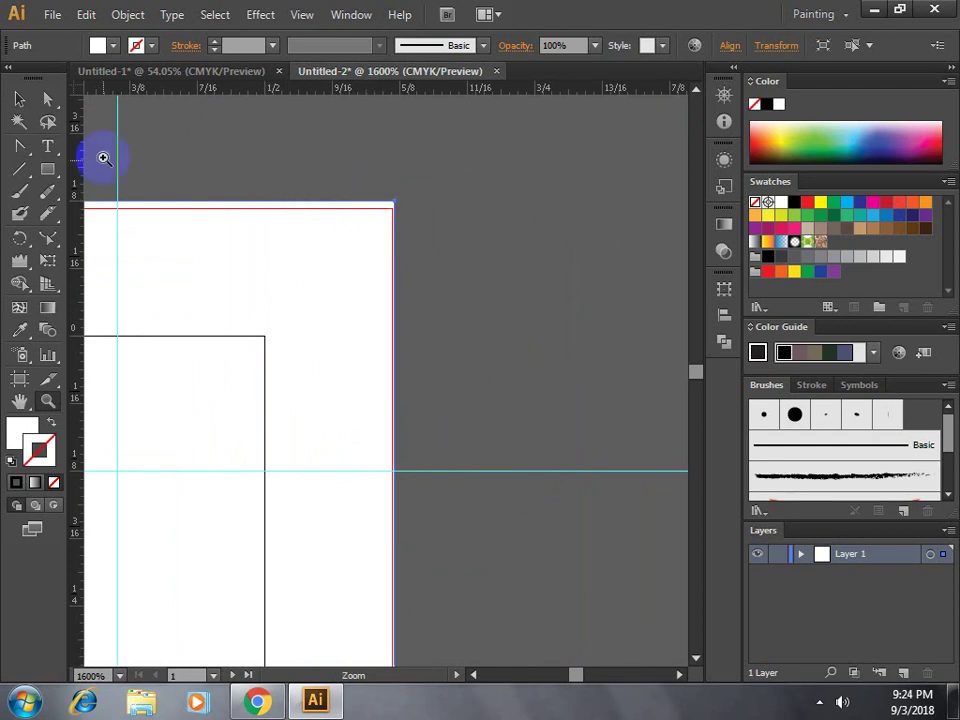
{"action": "left_click", "coordinate": [20, 98]}
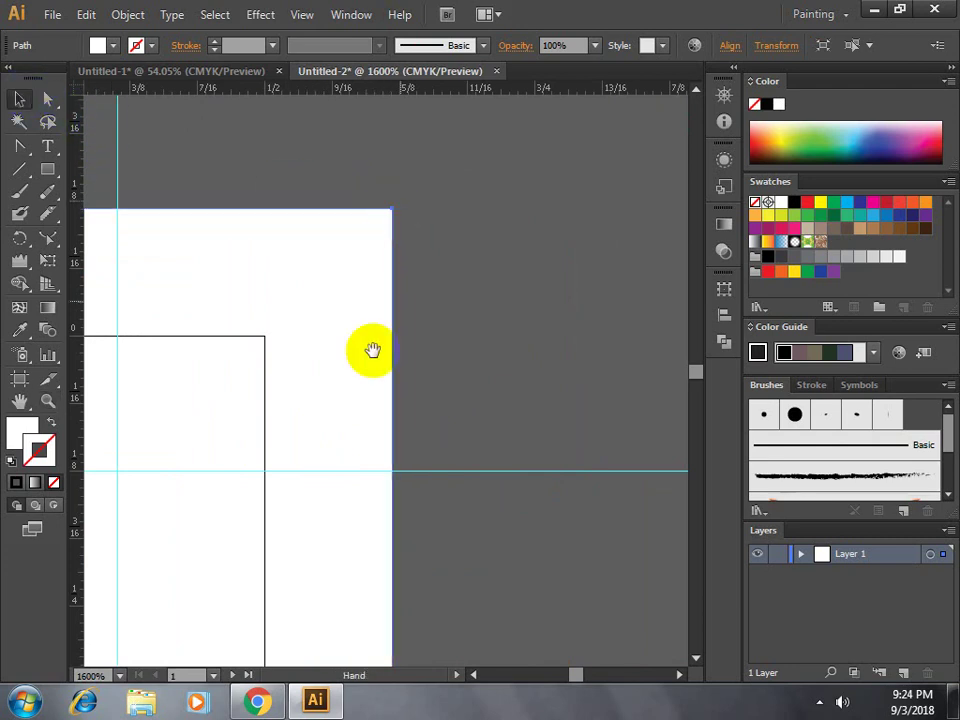
Snap the rectangle's left edge onto the red bleed line at the top-left corner
{"action": "mouse_move", "coordinate": [403, 364]}
{"action": "left_mouse_down"}
{"action": "mouse_move", "coordinate": [433, 347]}
{"action": "mouse_move", "coordinate": [601, 352]}
{"action": "mouse_move", "coordinate": [298, 356]}
{"action": "left_mouse_up"}
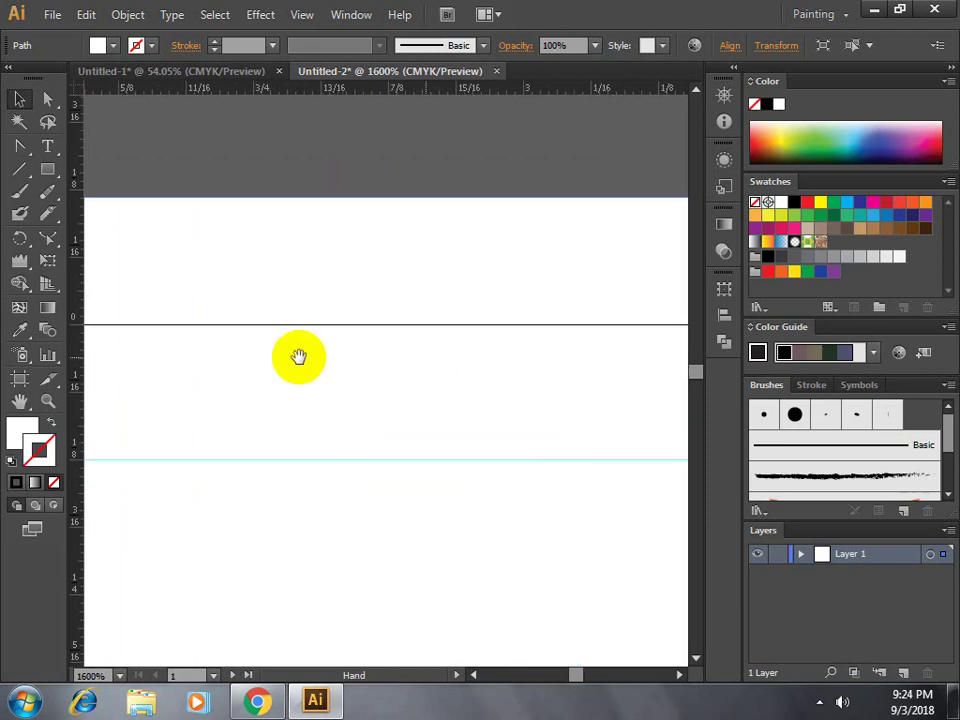
{"action": "left_click_drag", "start_coordinate": [535, 393], "coordinate": [489, 392]}
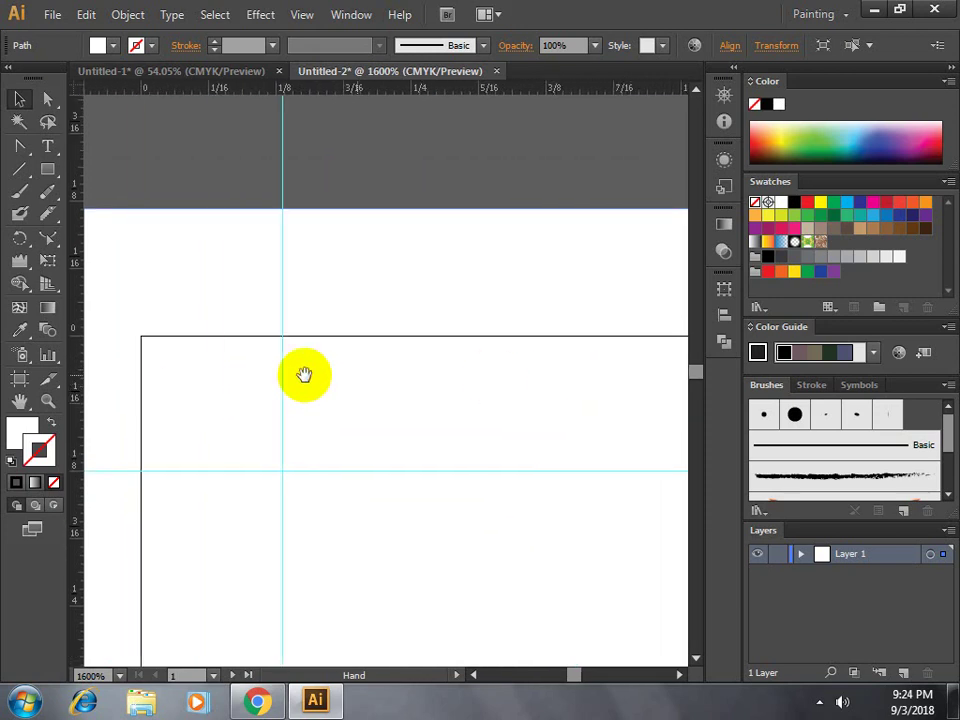
{"action": "left_click_drag", "start_coordinate": [304, 377], "coordinate": [508, 386]}
{"action": "left_click_drag", "start_coordinate": [437, 386], "coordinate": [455, 388]}
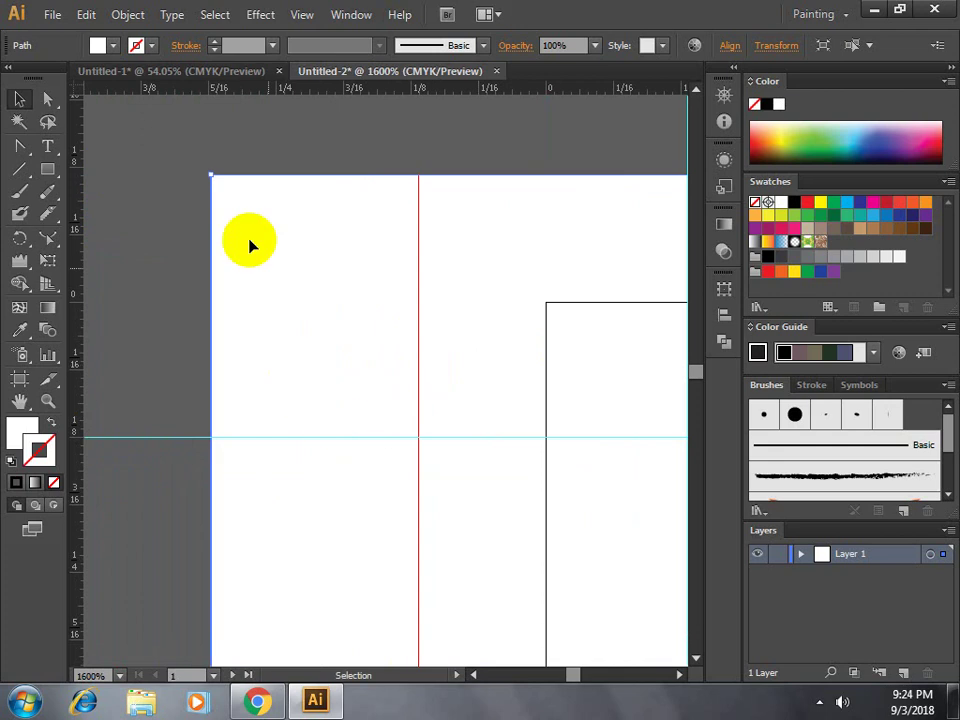
{"action": "left_click", "coordinate": [210, 173]}
{"action": "left_click_drag", "start_coordinate": [208, 173], "coordinate": [419, 174]}
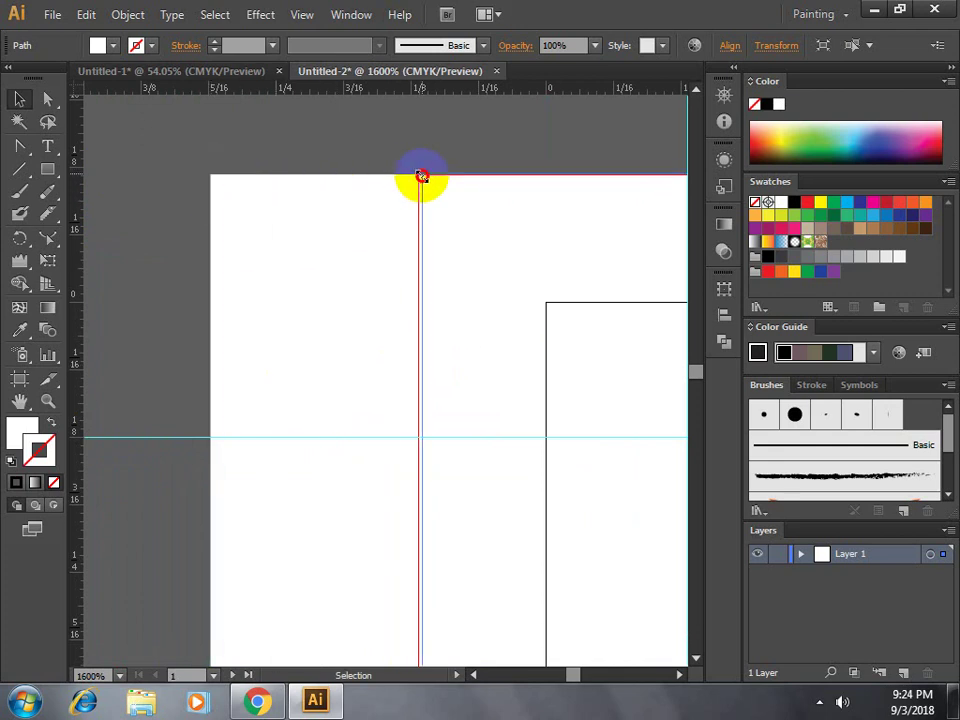
{"action": "left_click_drag", "start_coordinate": [419, 174], "coordinate": [419, 176]}
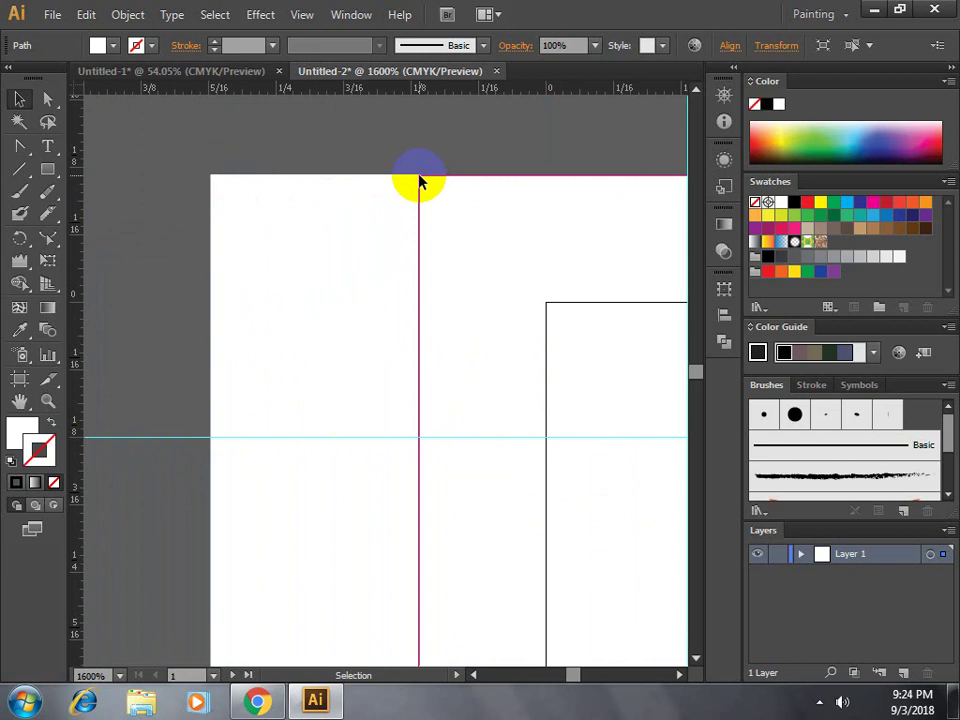
Zoom to the second artboard's top-left corner and drag the path's top edge onto the red line
{"action": "key", "text": "z"}
{"action": "left_click", "coordinate": [491, 276], "text": "alt"}
{"action": "left_click", "coordinate": [485, 440], "text": "alt"}
{"action": "left_click", "coordinate": [485, 440], "text": "alt"}
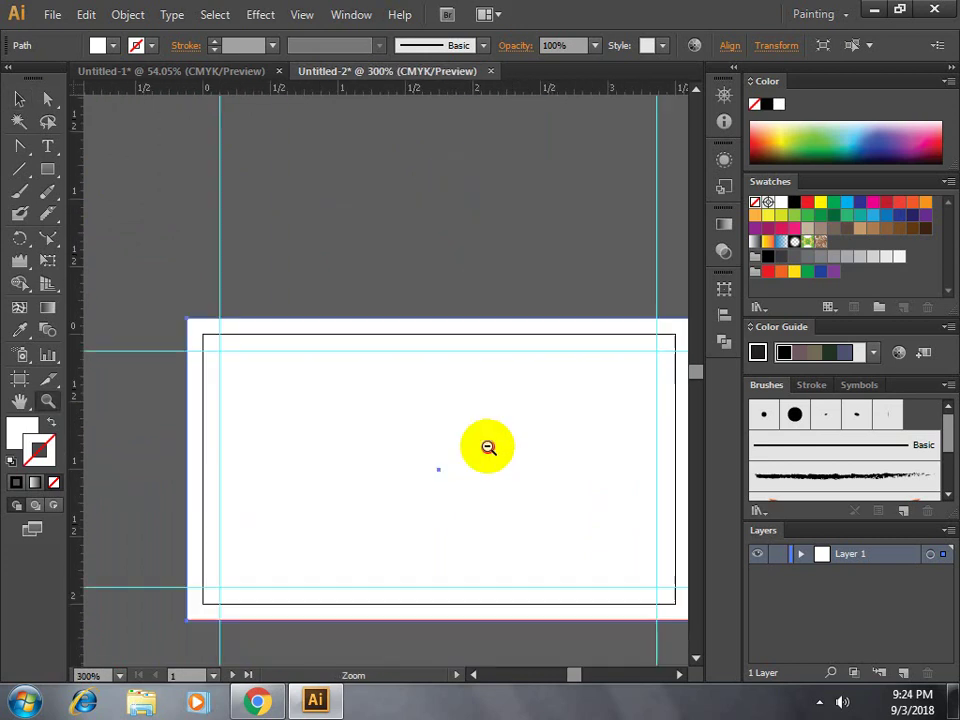
{"action": "left_click", "coordinate": [488, 447], "text": "alt"}
{"action": "left_click", "coordinate": [488, 447], "text": "alt"}
{"action": "left_click_drag", "start_coordinate": [508, 439], "coordinate": [422, 428]}
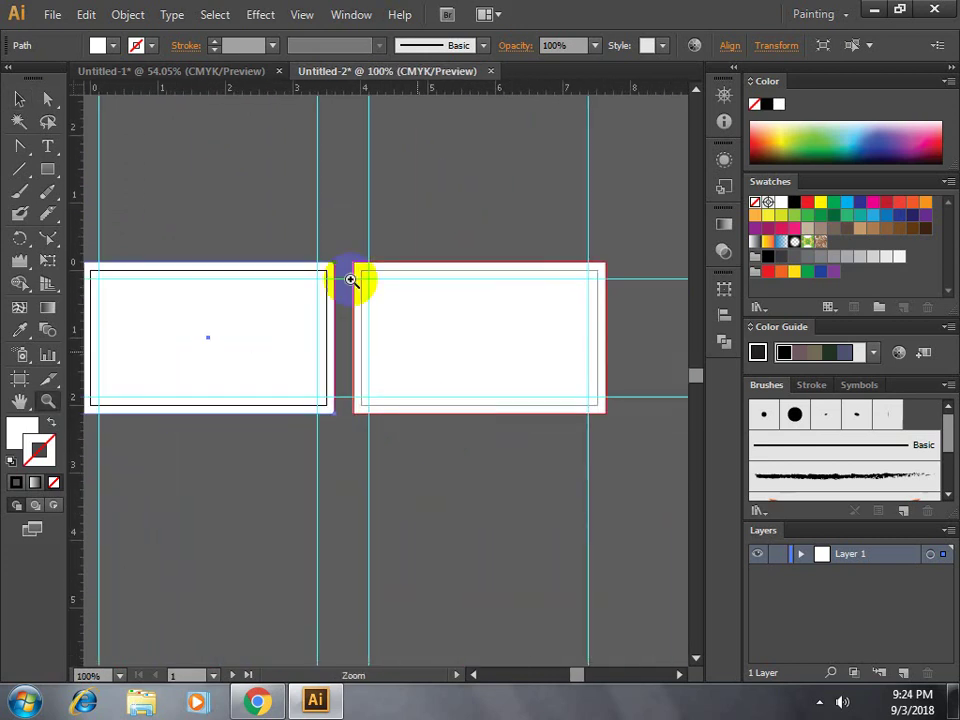
{"action": "left_click_drag", "start_coordinate": [354, 279], "coordinate": [429, 334]}
{"action": "left_click_drag", "start_coordinate": [300, 196], "coordinate": [356, 293]}
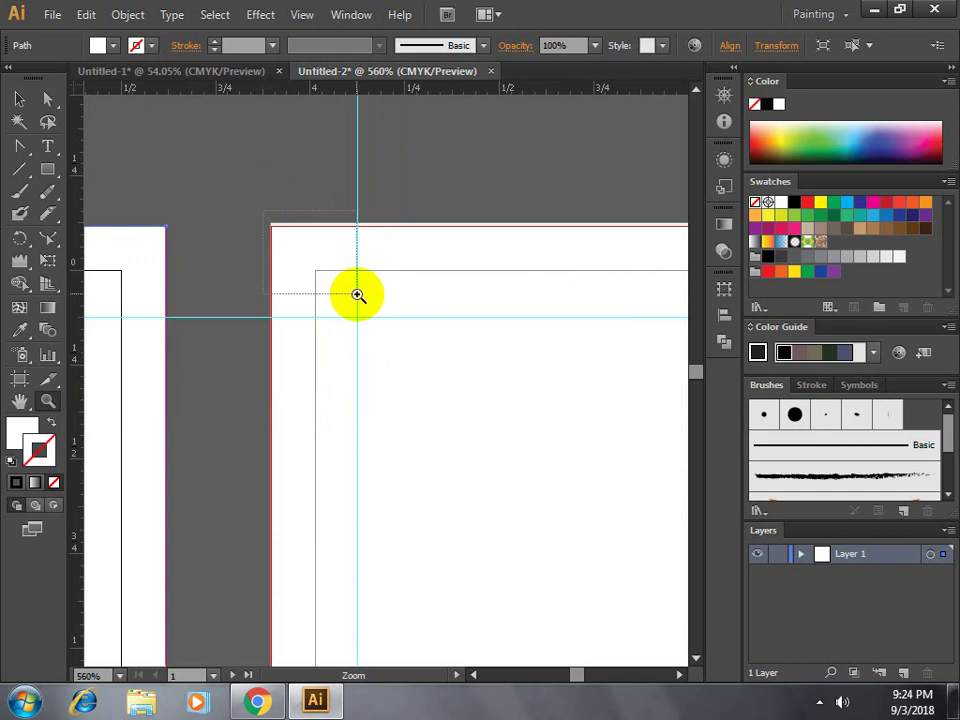
{"action": "left_click", "coordinate": [18, 101]}
{"action": "left_click", "coordinate": [167, 218]}
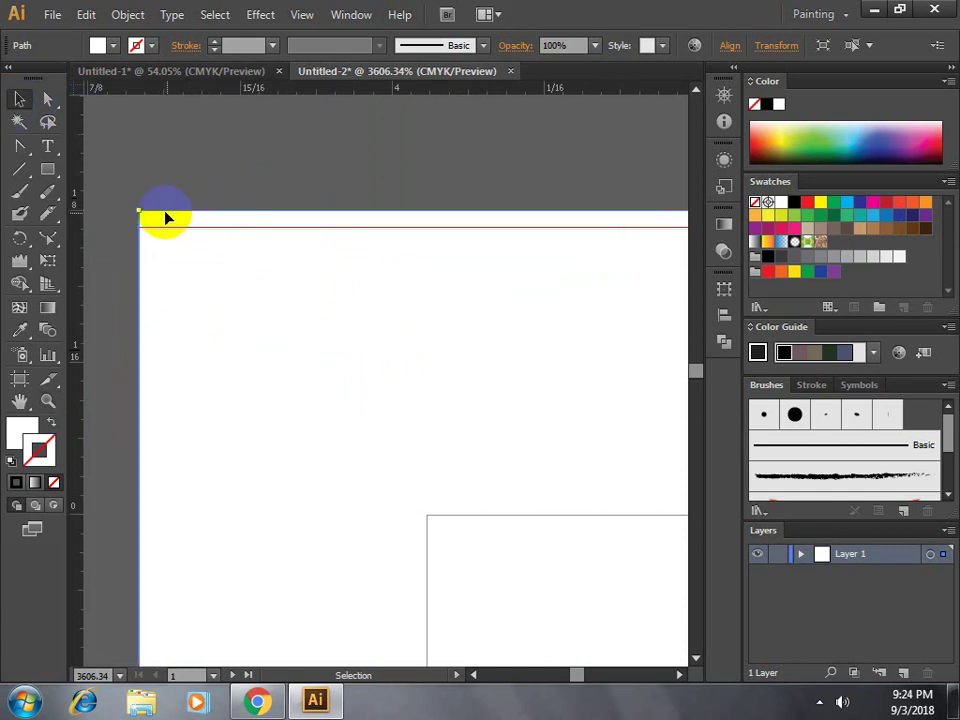
{"action": "left_click_drag", "start_coordinate": [138, 210], "coordinate": [139, 227]}
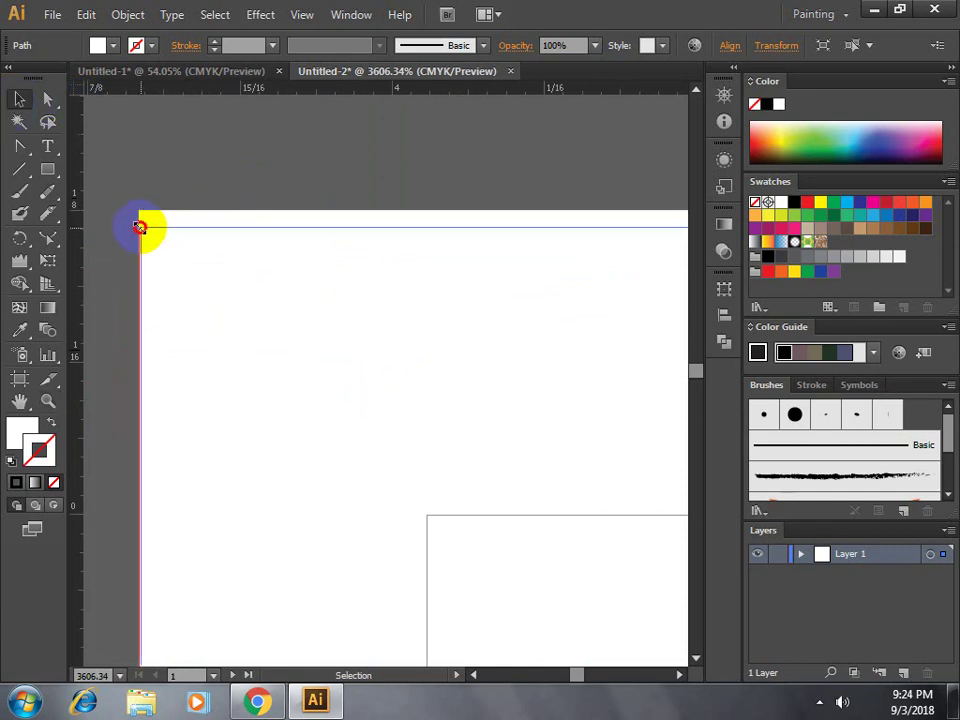
{"action": "left_click", "coordinate": [190, 205]}
Zoom out to both cards and select both white background rectangles
{"action": "key", "text": "z"}
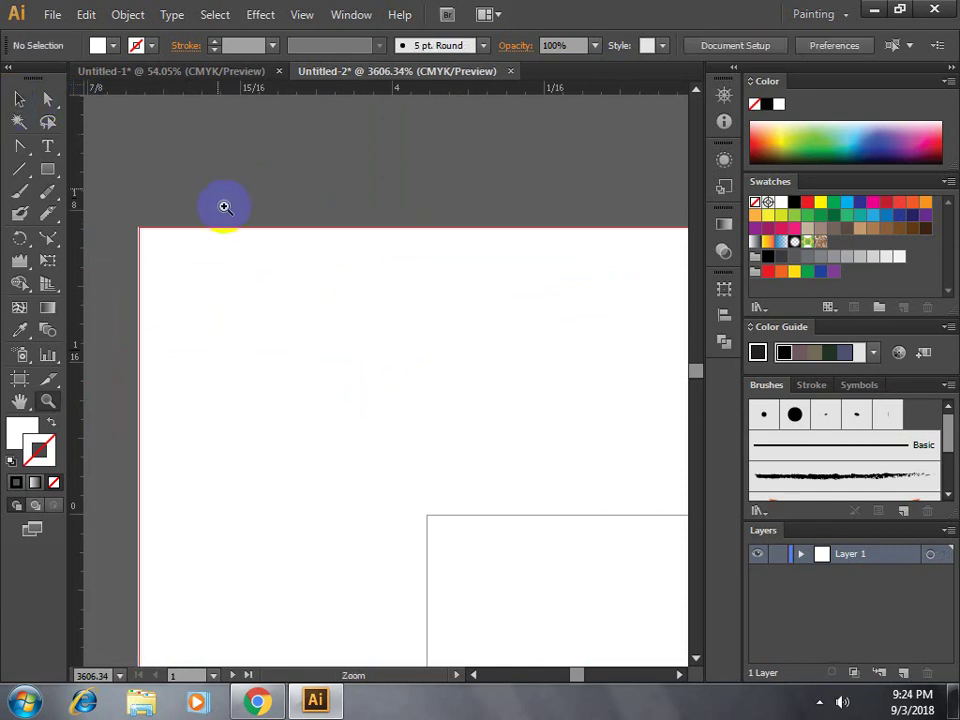
{"action": "left_click", "coordinate": [250, 270], "text": "alt"}
{"action": "left_click", "coordinate": [385, 442], "text": "alt"}
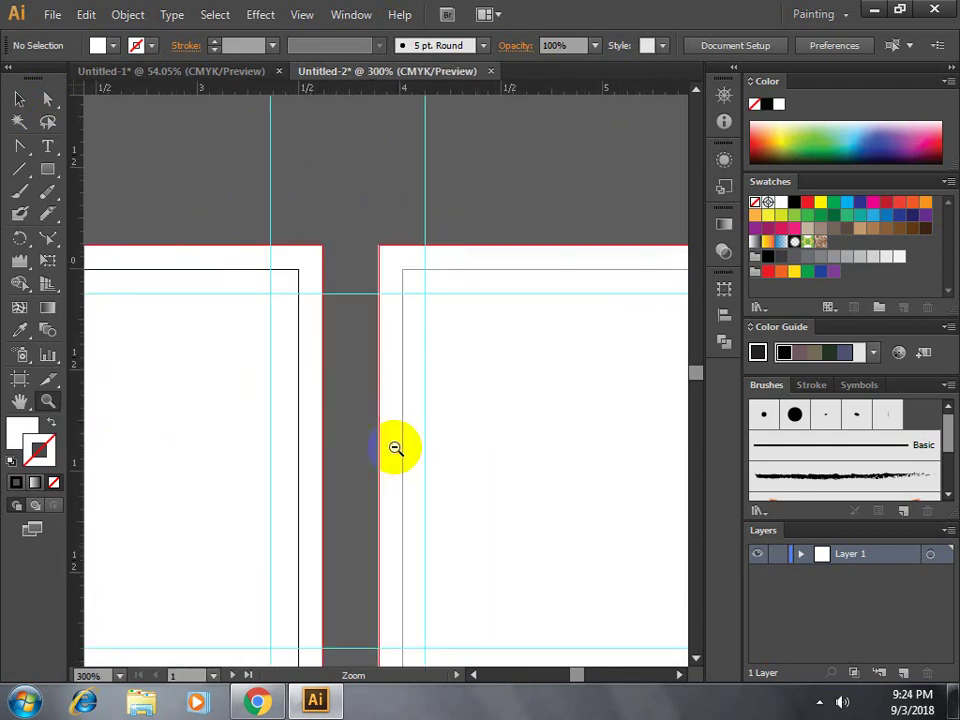
{"action": "left_click", "coordinate": [396, 446], "text": "alt"}
{"action": "mouse_move", "coordinate": [310, 337]}
{"action": "left_mouse_down"}
{"action": "mouse_move", "coordinate": [544, 364]}
{"action": "mouse_move", "coordinate": [512, 358]}
{"action": "left_mouse_up"}
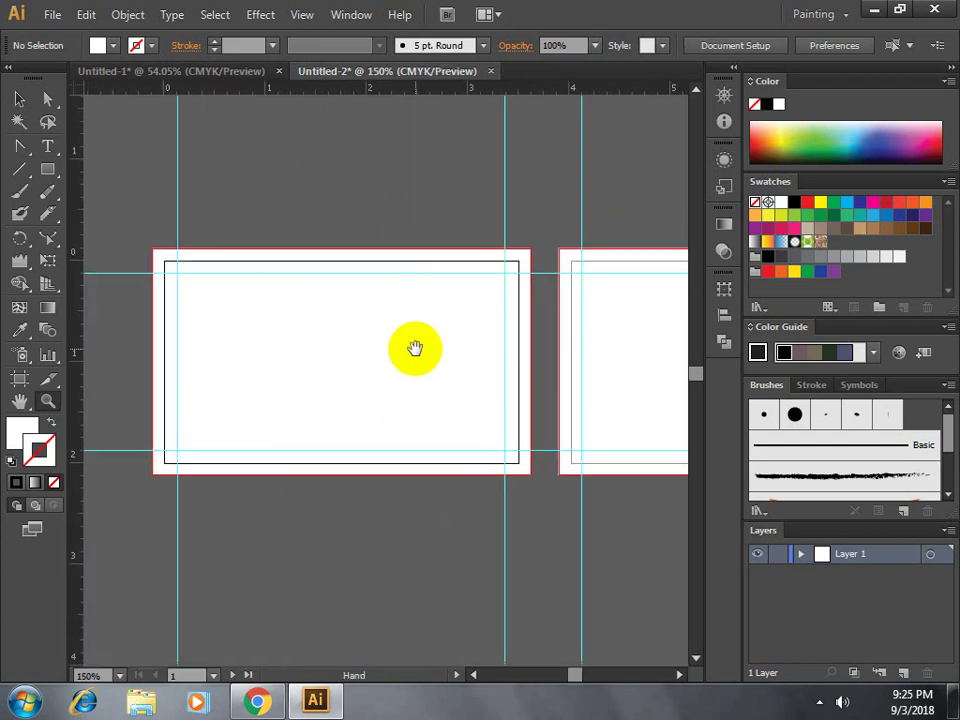
{"action": "left_click", "coordinate": [19, 99]}
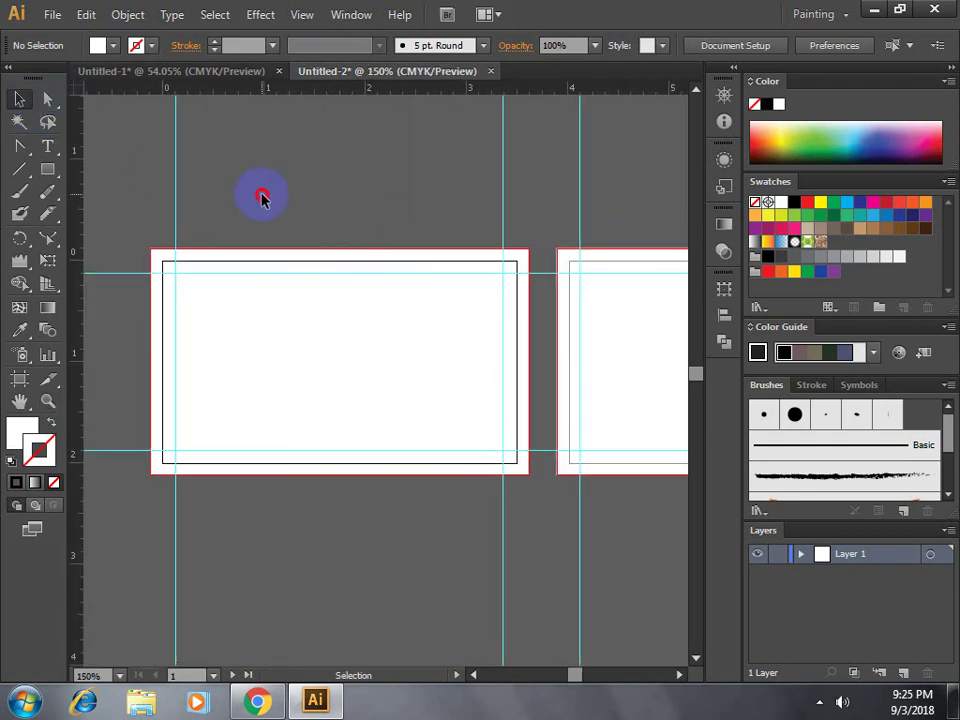
{"action": "left_click", "coordinate": [315, 326]}
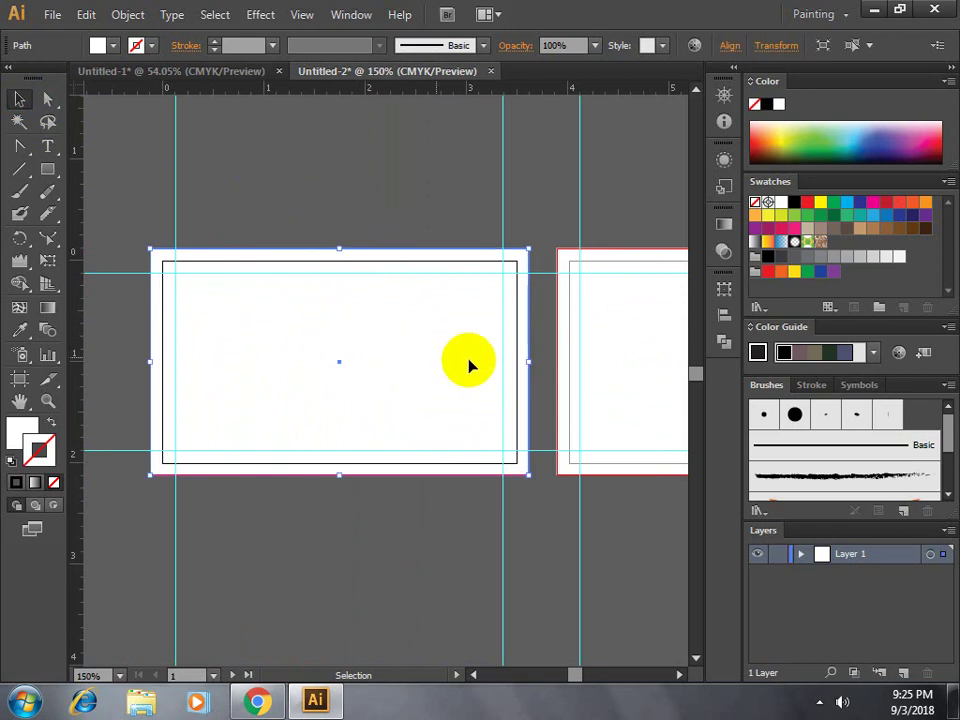
{"action": "left_click", "coordinate": [643, 381], "text": "shift"}
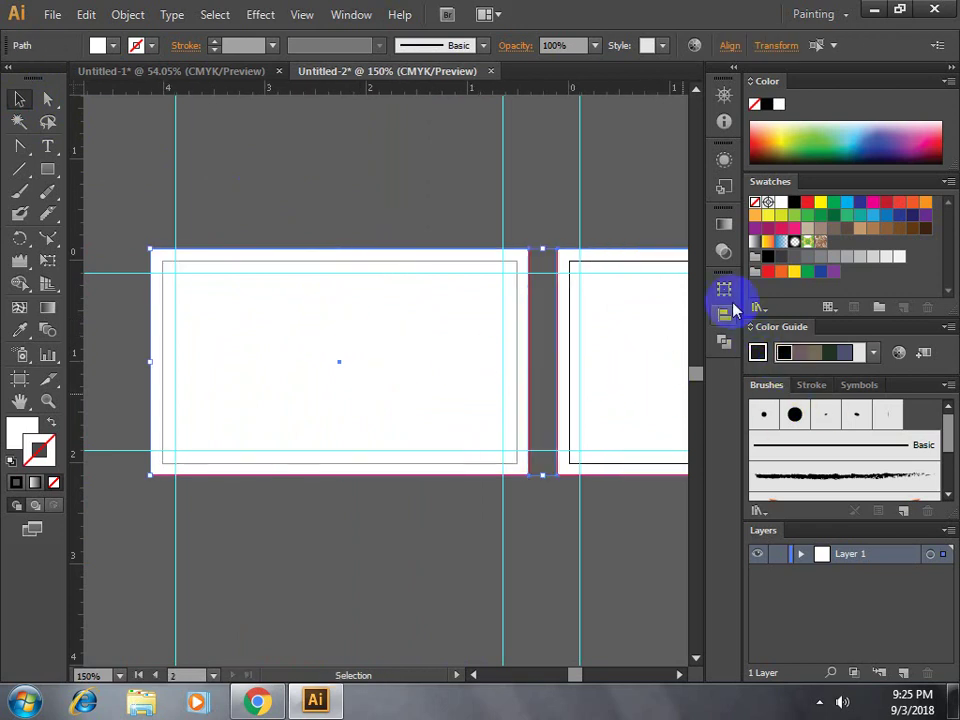
Enable Lock in Layer 1's Layer Options so both card backgrounds are fixed
{"action": "left_click", "coordinate": [724, 342]}
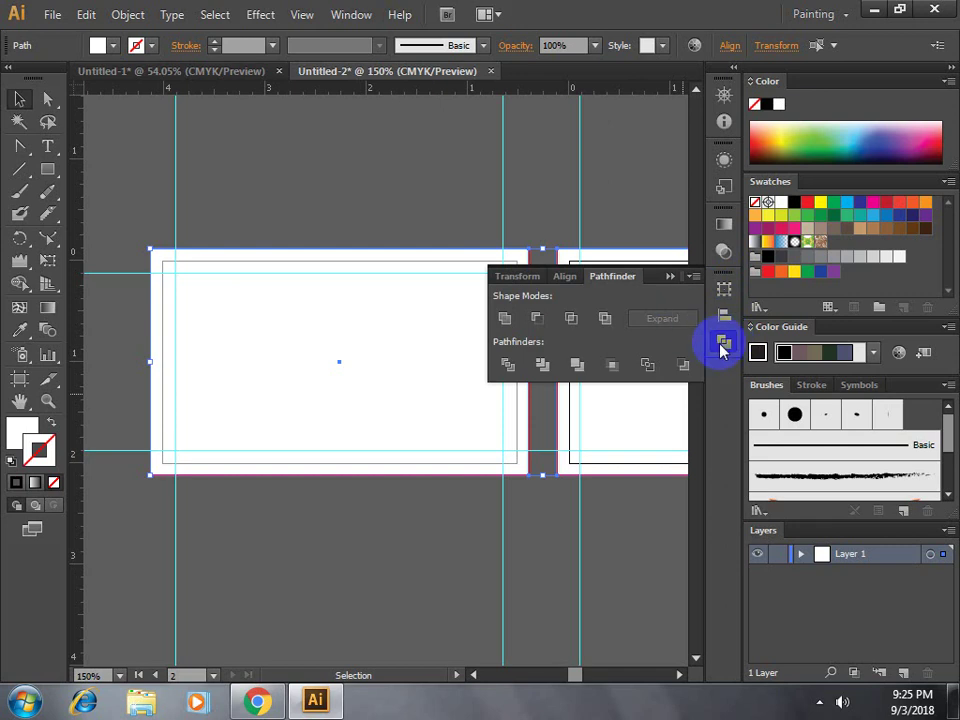
{"action": "left_click", "coordinate": [724, 342]}
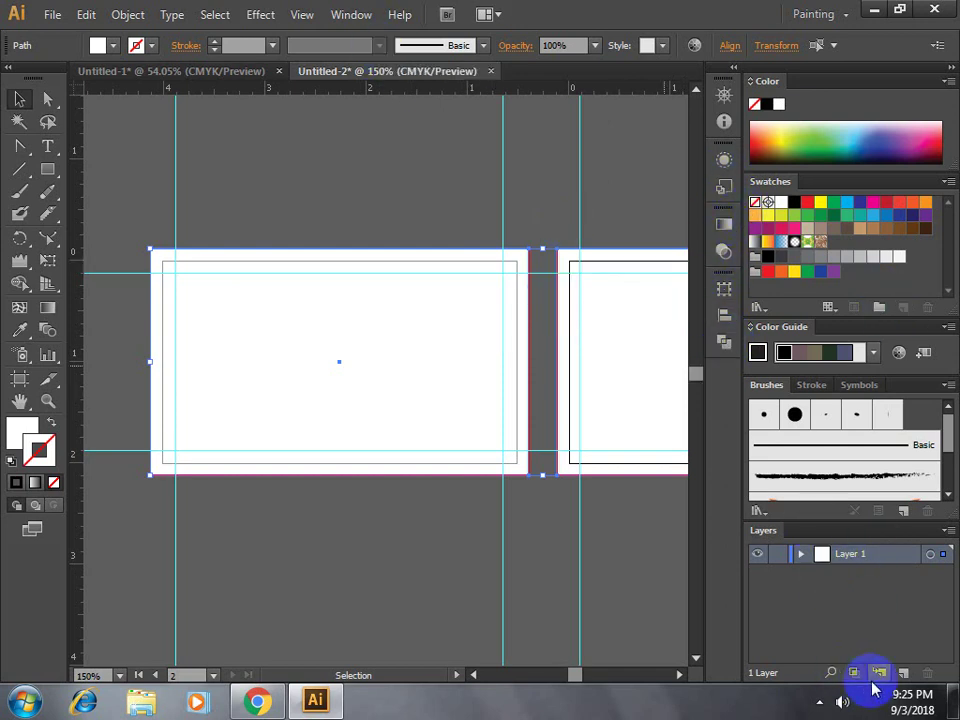
{"action": "double_click", "coordinate": [889, 559]}
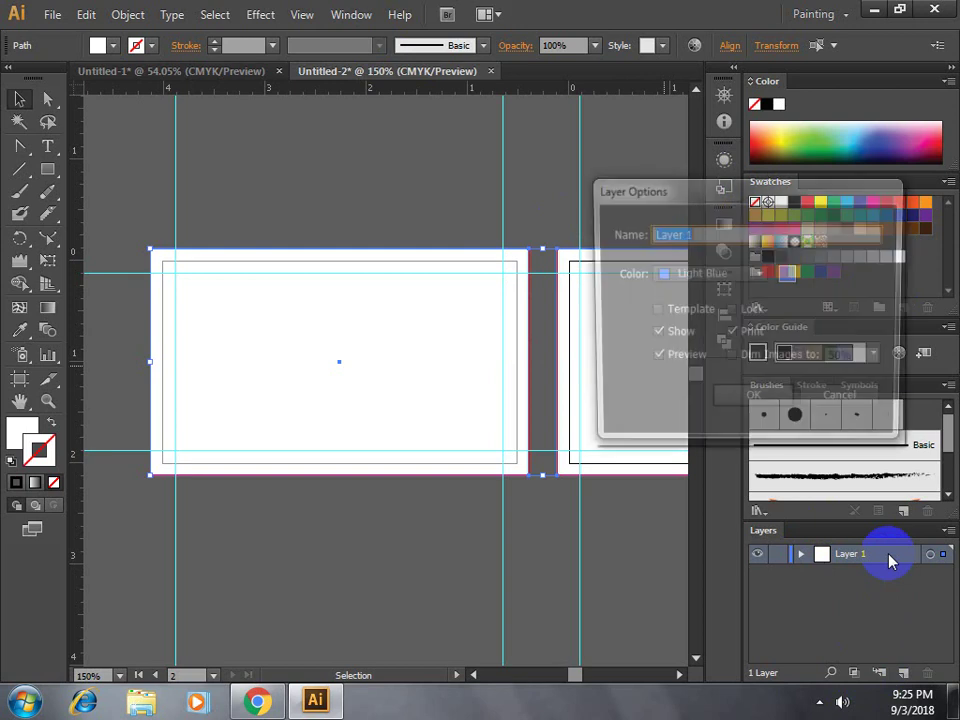
{"action": "left_click", "coordinate": [750, 311]}
{"action": "left_click", "coordinate": [765, 402]}
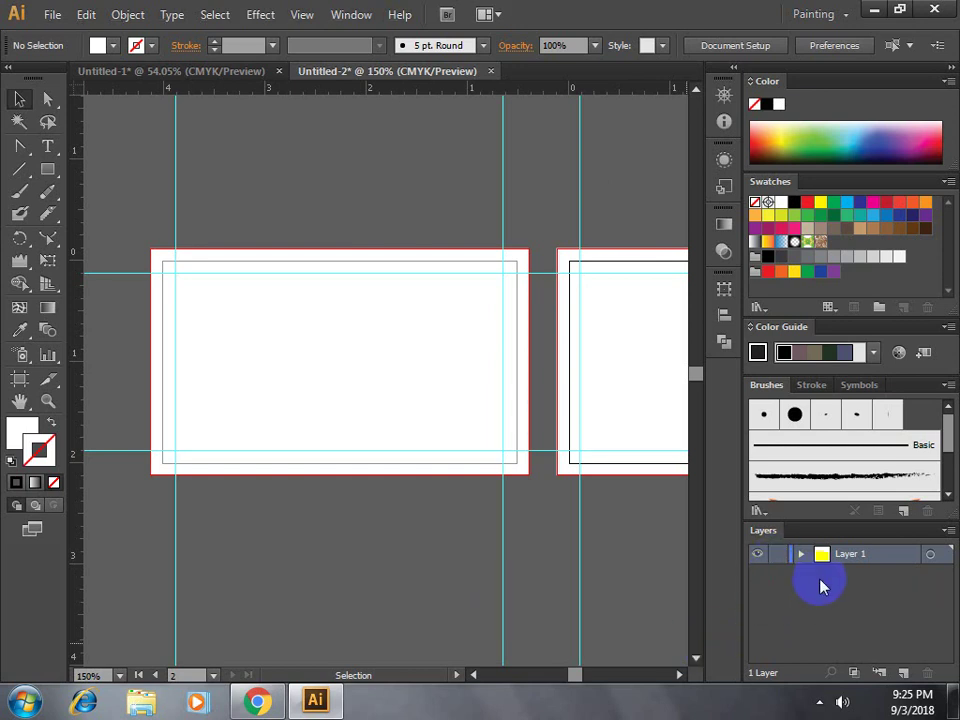
Test-select both card background rectangles, then clear the selection
{"action": "left_click_drag", "start_coordinate": [360, 220], "coordinate": [640, 462]}
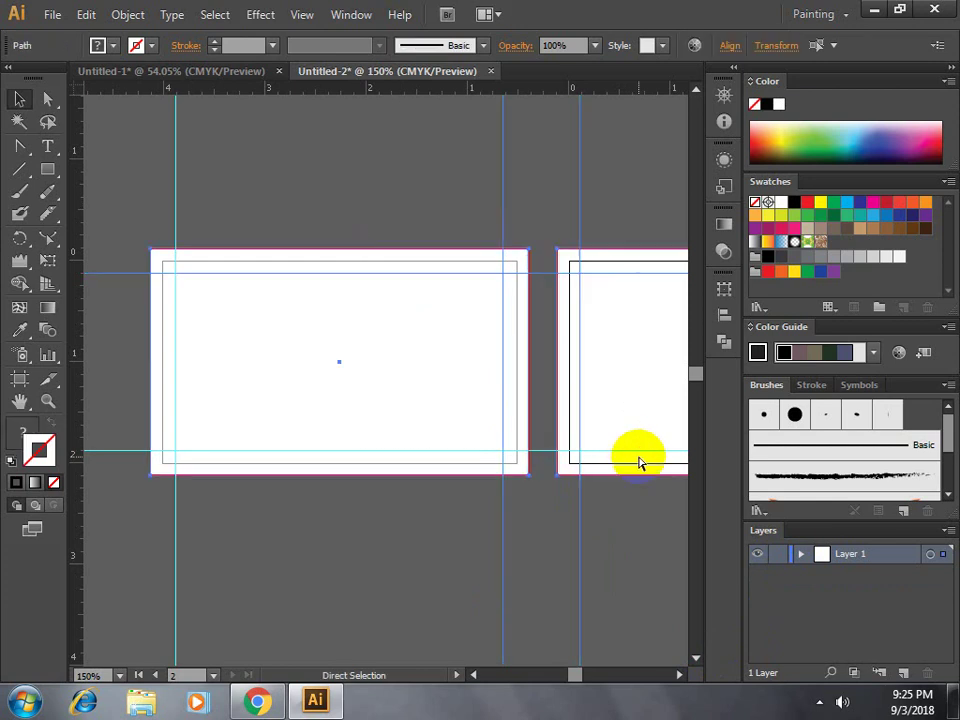
{"action": "left_click", "coordinate": [640, 460]}
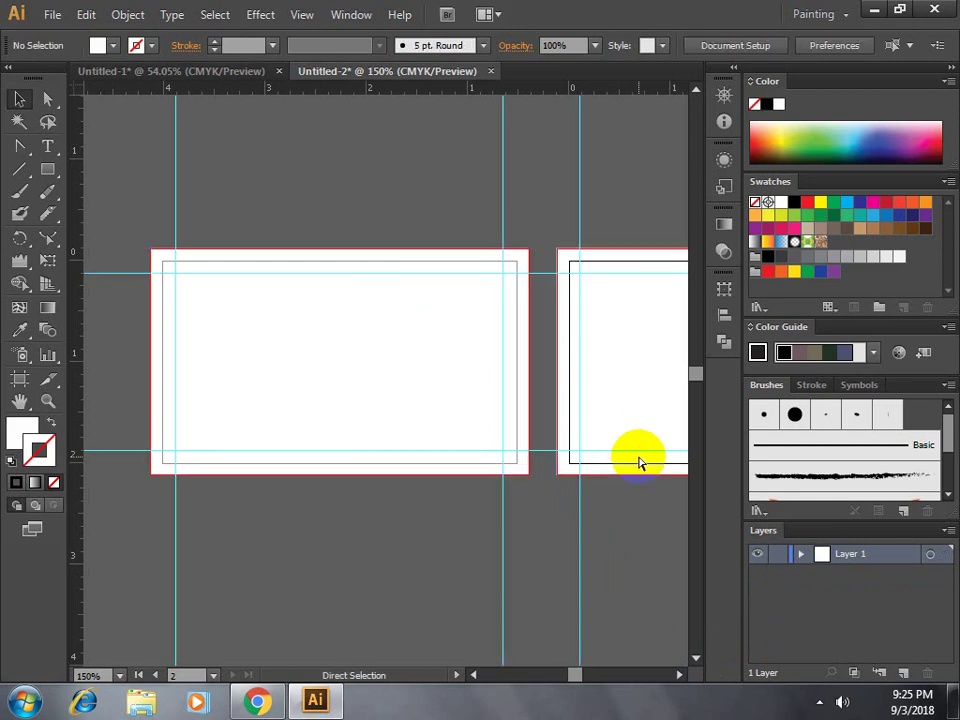
{"action": "key", "text": "v"}
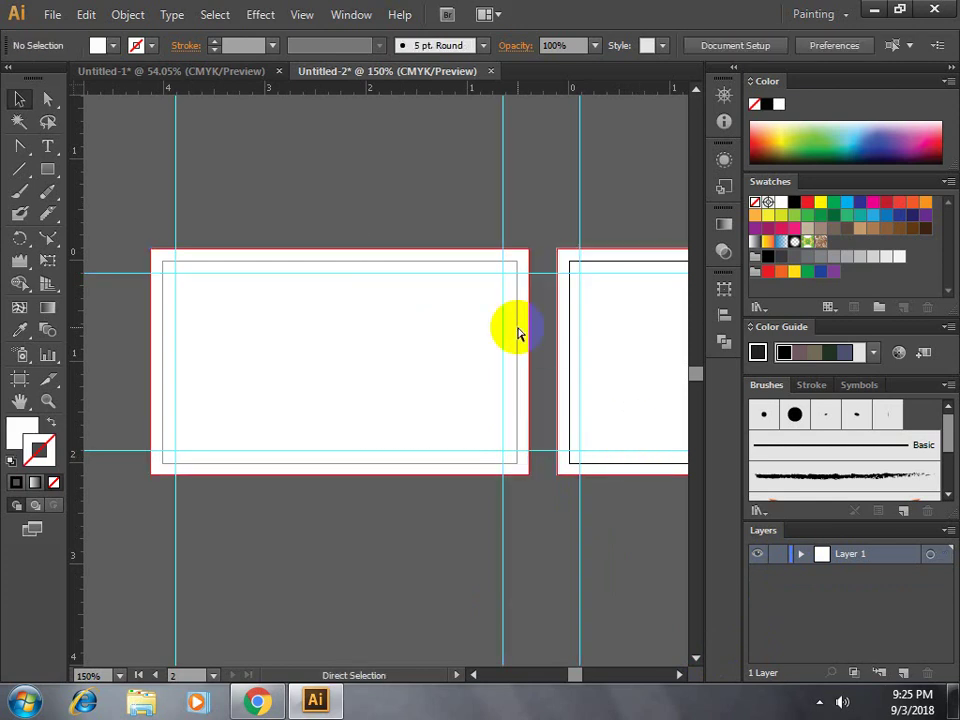
{"action": "left_click", "coordinate": [530, 296]}
{"action": "left_click", "coordinate": [527, 245]}
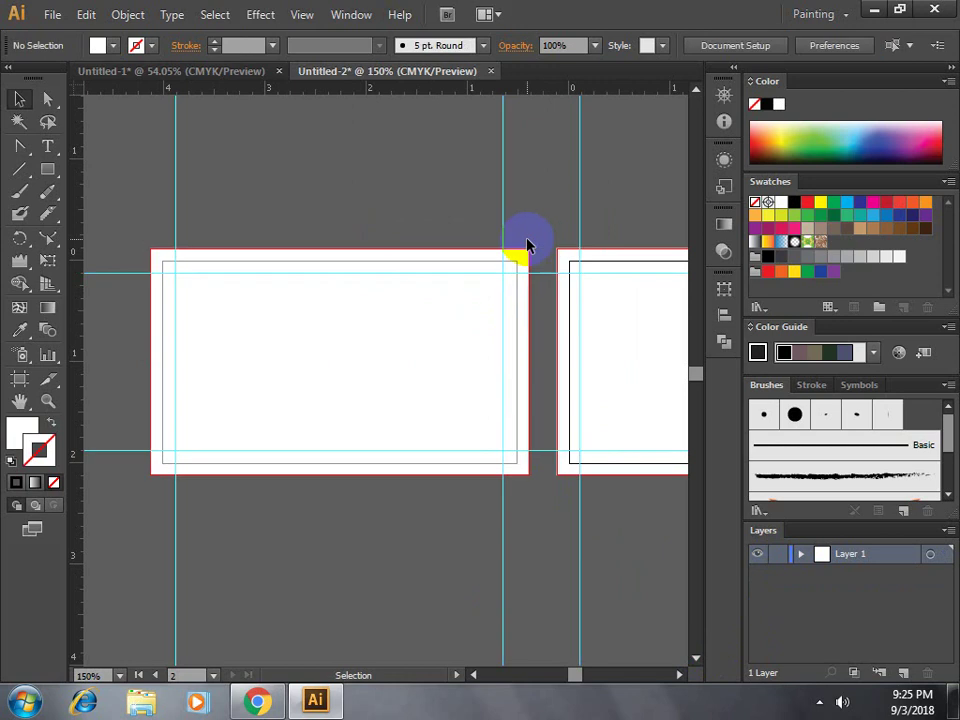
{"action": "key", "text": "z"}
{"action": "left_click", "coordinate": [540, 407], "text": "alt"}
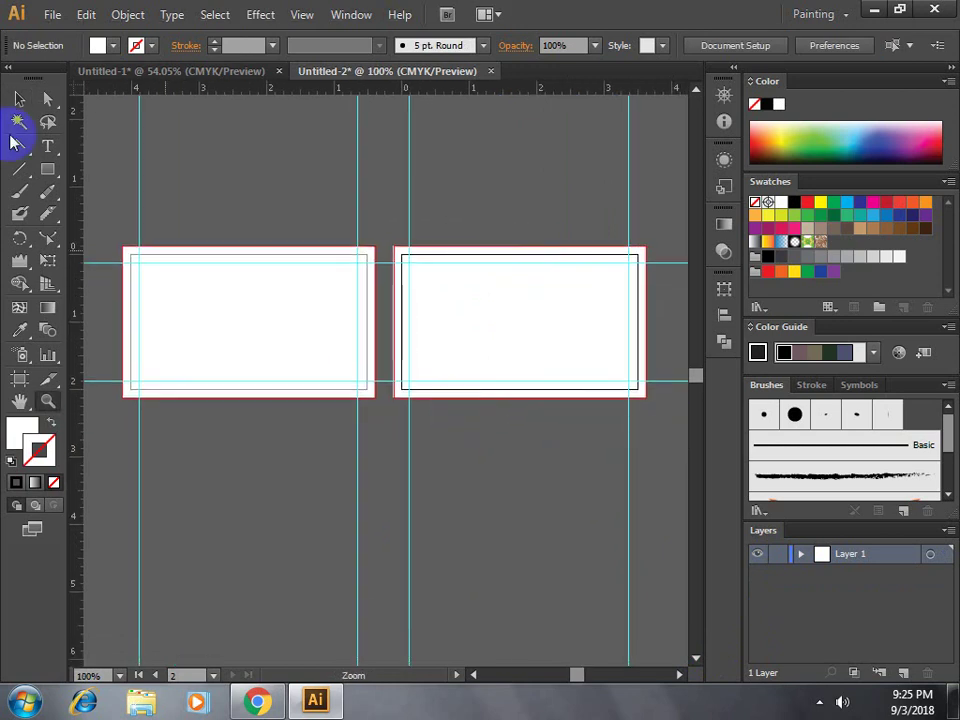
{"action": "left_click", "coordinate": [19, 99]}
{"action": "mouse_move", "coordinate": [110, 207]}
{"action": "left_mouse_down"}
{"action": "mouse_move", "coordinate": [605, 452]}
{"action": "mouse_move", "coordinate": [666, 464]}
{"action": "left_mouse_up"}
{"action": "left_click", "coordinate": [667, 468]}
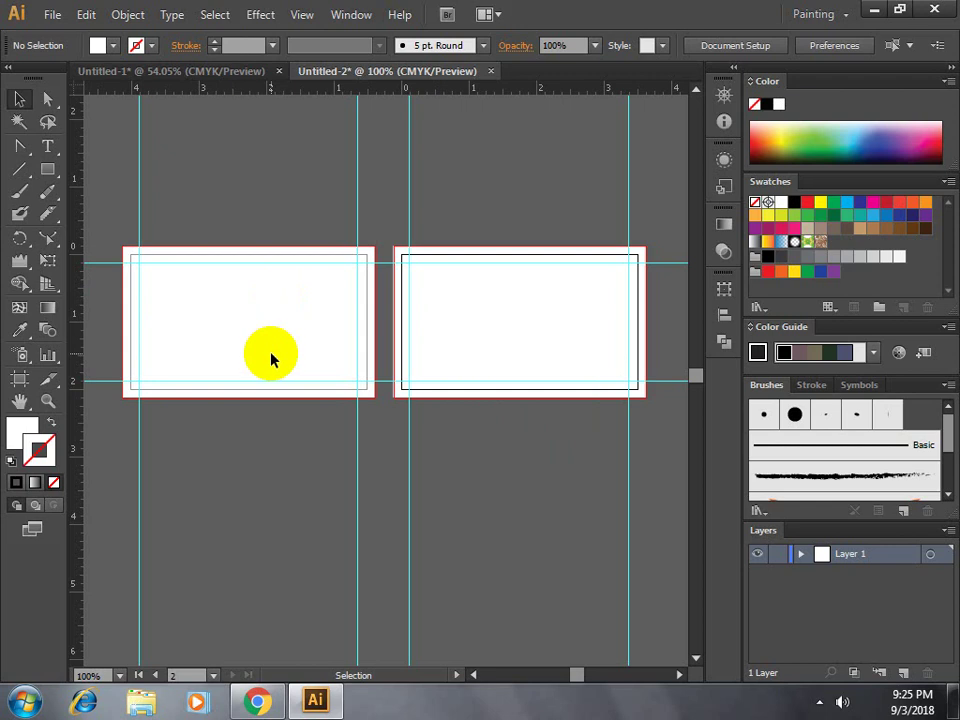
Zoom into the left card and draw a rectangle across its lower part
{"action": "left_click", "coordinate": [47, 400]}
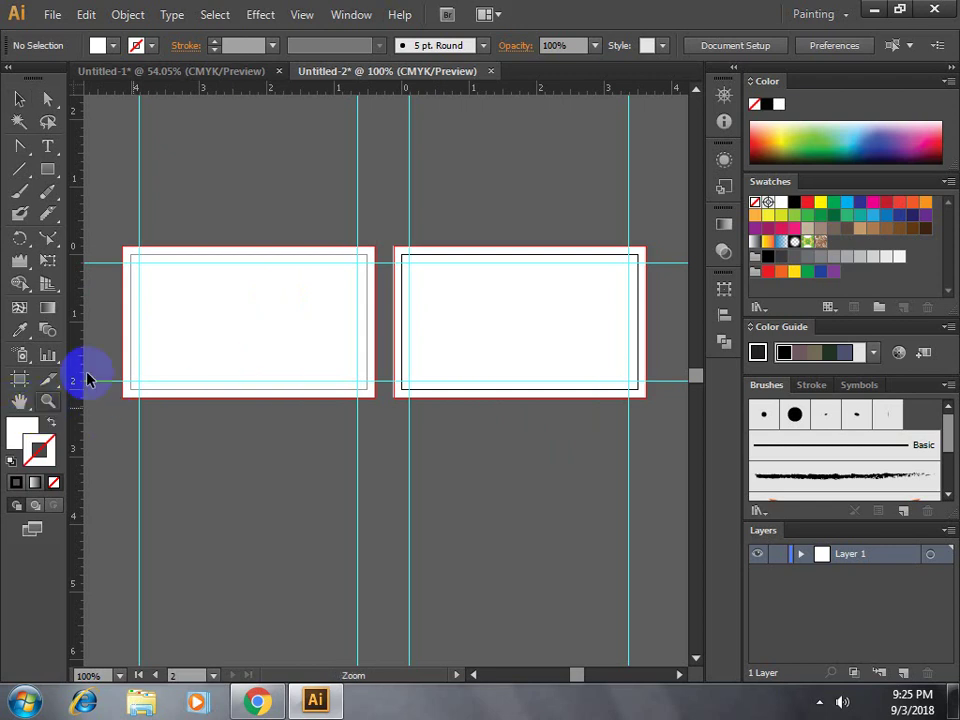
{"action": "left_click_drag", "start_coordinate": [106, 210], "coordinate": [435, 467]}
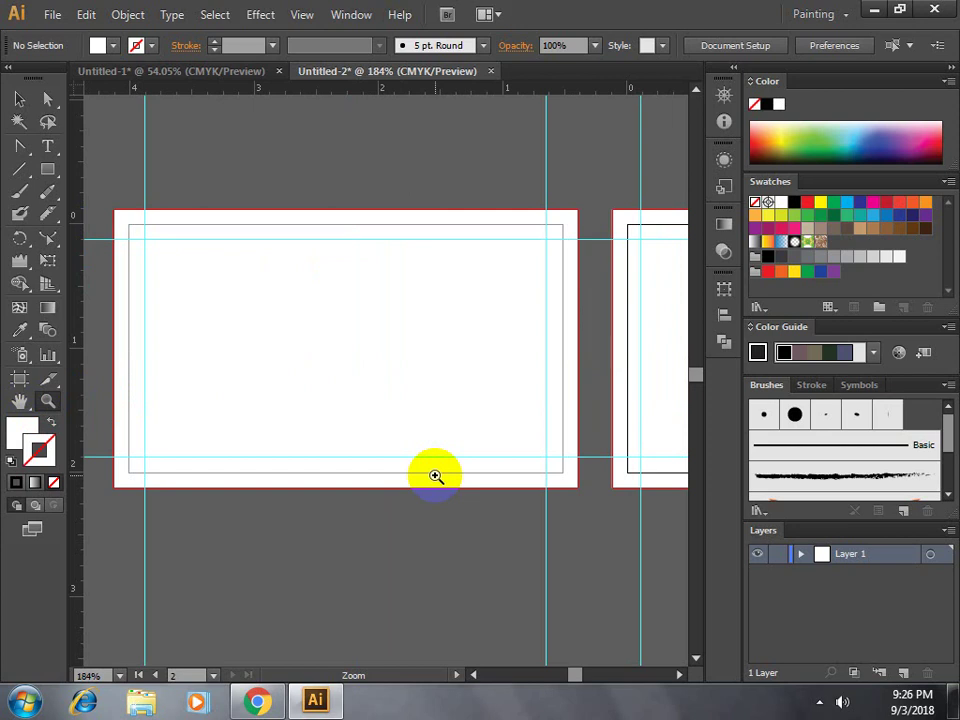
{"action": "left_click", "coordinate": [47, 169]}
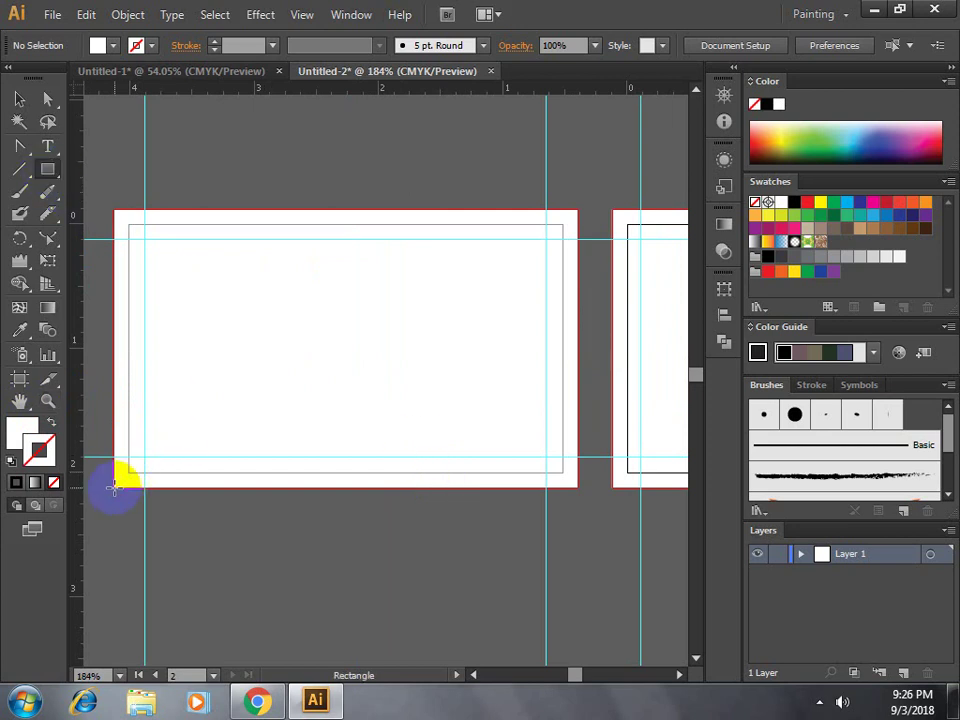
{"action": "left_click_drag", "start_coordinate": [113, 487], "coordinate": [578, 423]}
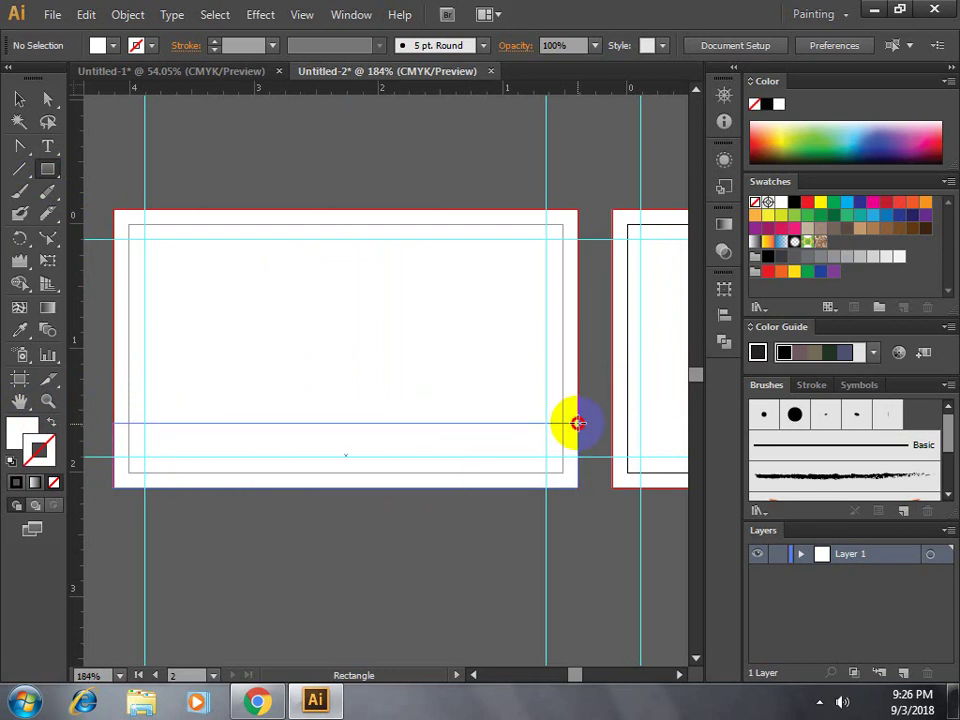
{"action": "left_click_drag", "start_coordinate": [578, 424], "coordinate": [578, 413]}
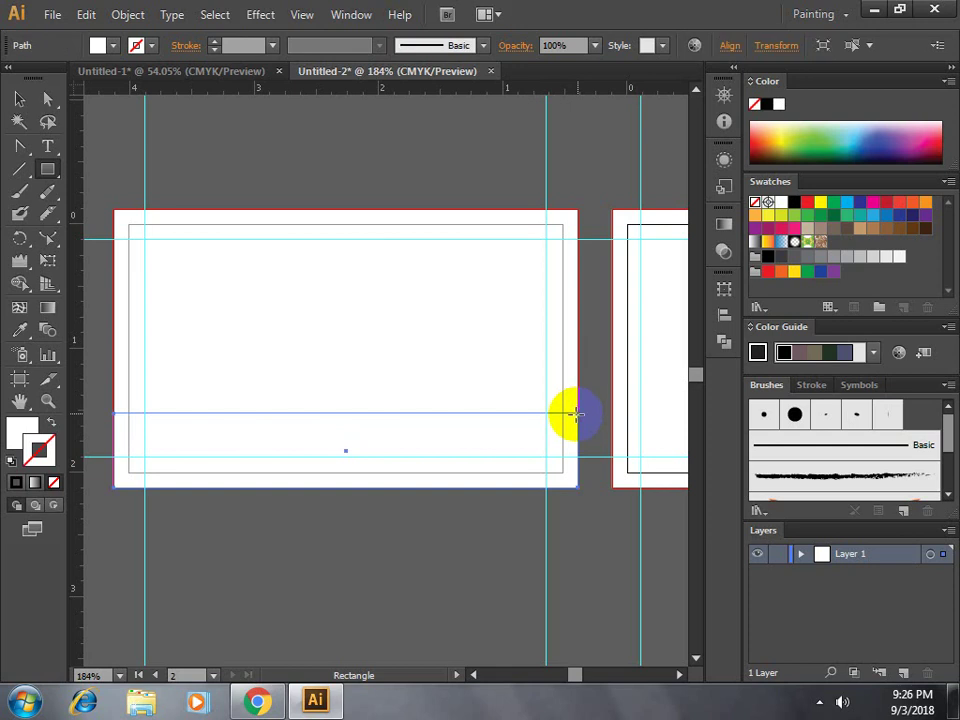
Fill the new bottom band with dark grey 333333
{"action": "double_click", "coordinate": [20, 430]}
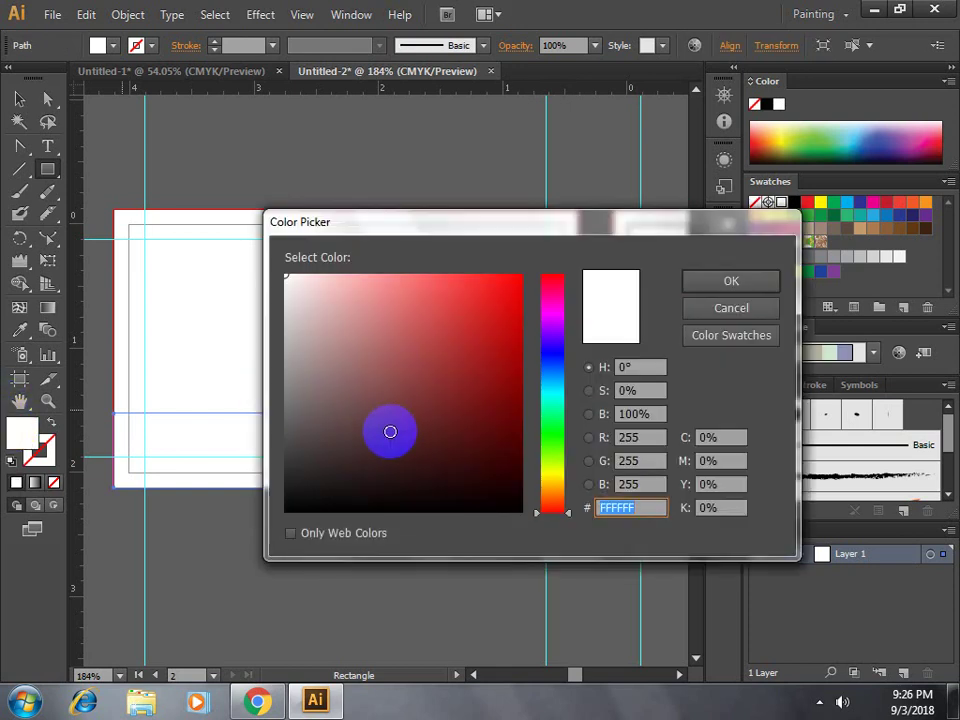
{"action": "mouse_move", "coordinate": [390, 431]}
{"action": "left_mouse_down"}
{"action": "mouse_move", "coordinate": [264, 519]}
{"action": "mouse_move", "coordinate": [285, 480]}
{"action": "mouse_move", "coordinate": [281, 461]}
{"action": "left_mouse_up"}
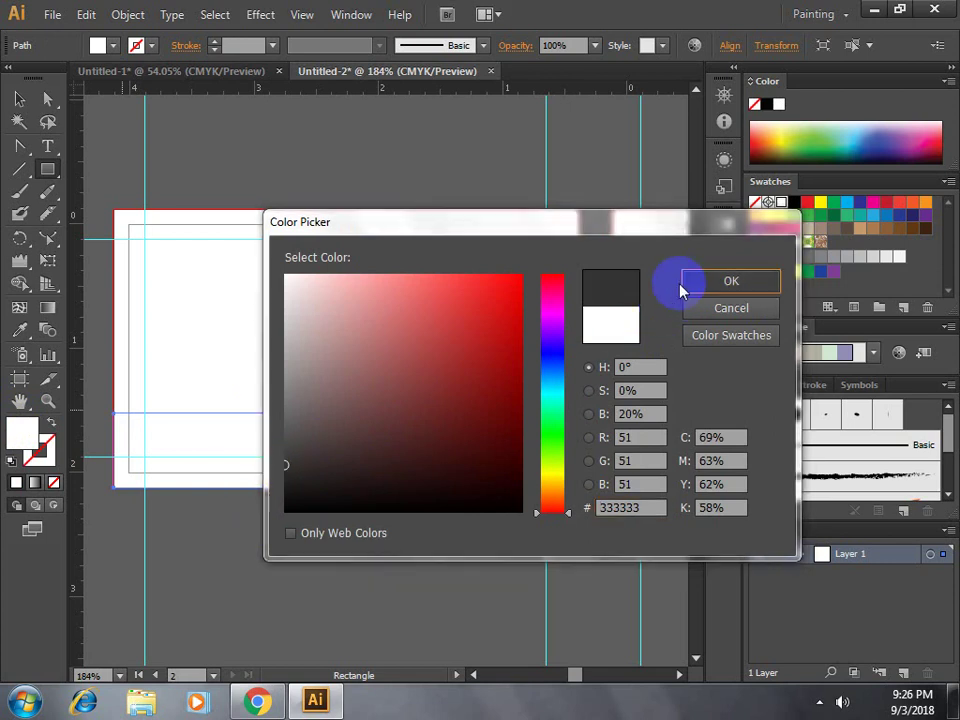
{"action": "left_click", "coordinate": [690, 282]}
{"action": "left_click", "coordinate": [19, 98]}
Pan the view over to the second card
{"action": "left_click", "coordinate": [390, 189]}
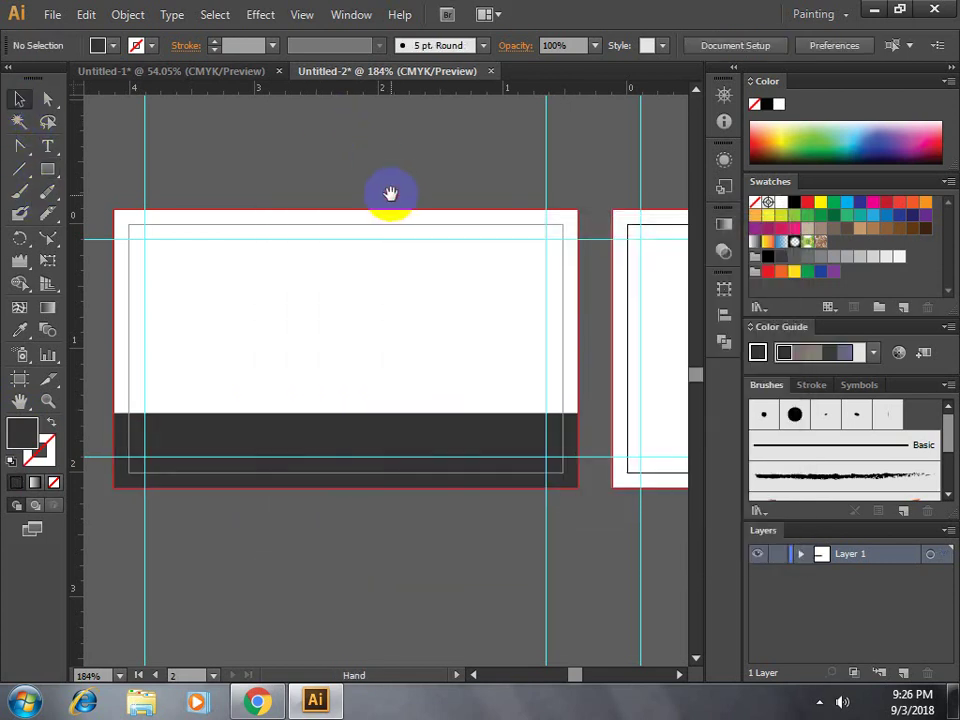
{"action": "left_click_drag", "start_coordinate": [390, 189], "coordinate": [426, 241]}
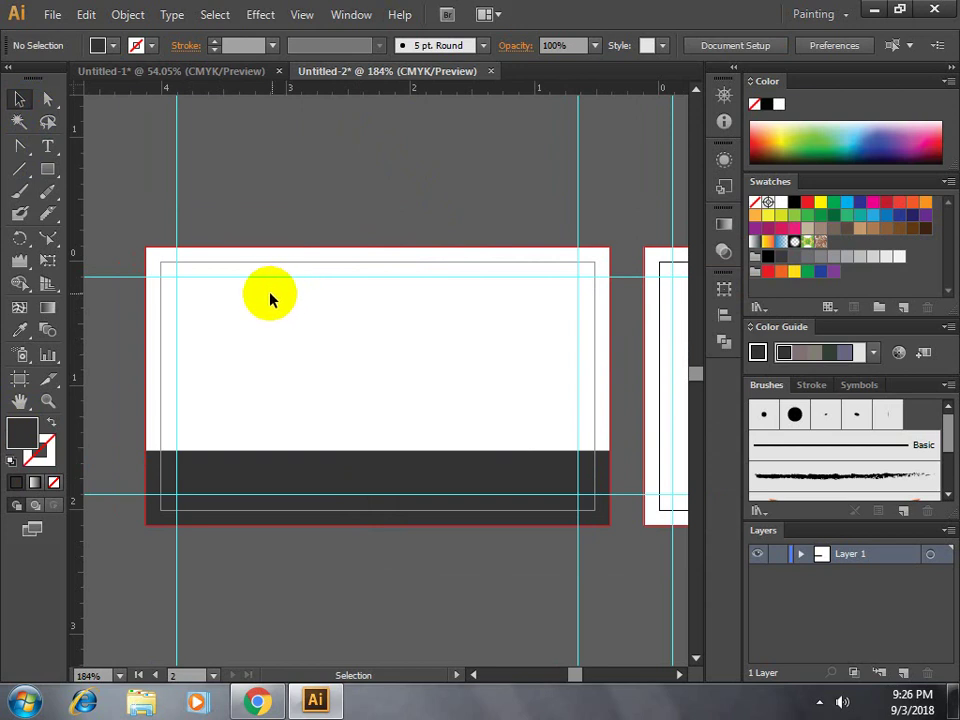
{"action": "left_click", "coordinate": [340, 476]}
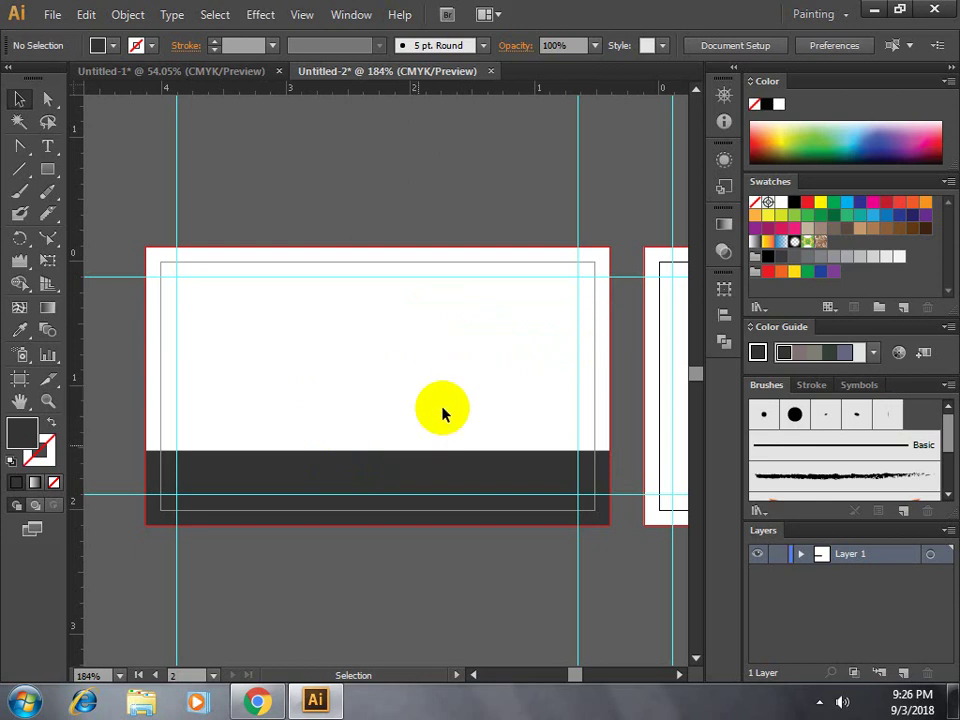
{"action": "left_click_drag", "start_coordinate": [596, 259], "coordinate": [527, 250]}
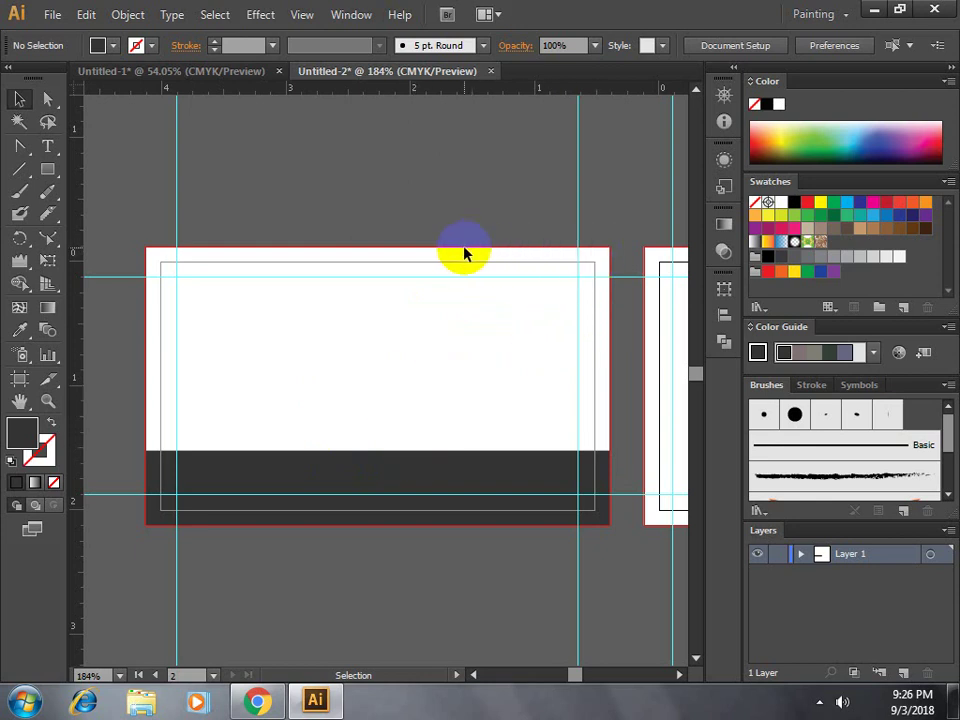
{"action": "left_click", "coordinate": [476, 467]}
{"action": "left_click", "coordinate": [476, 470]}
{"action": "left_click", "coordinate": [362, 518]}
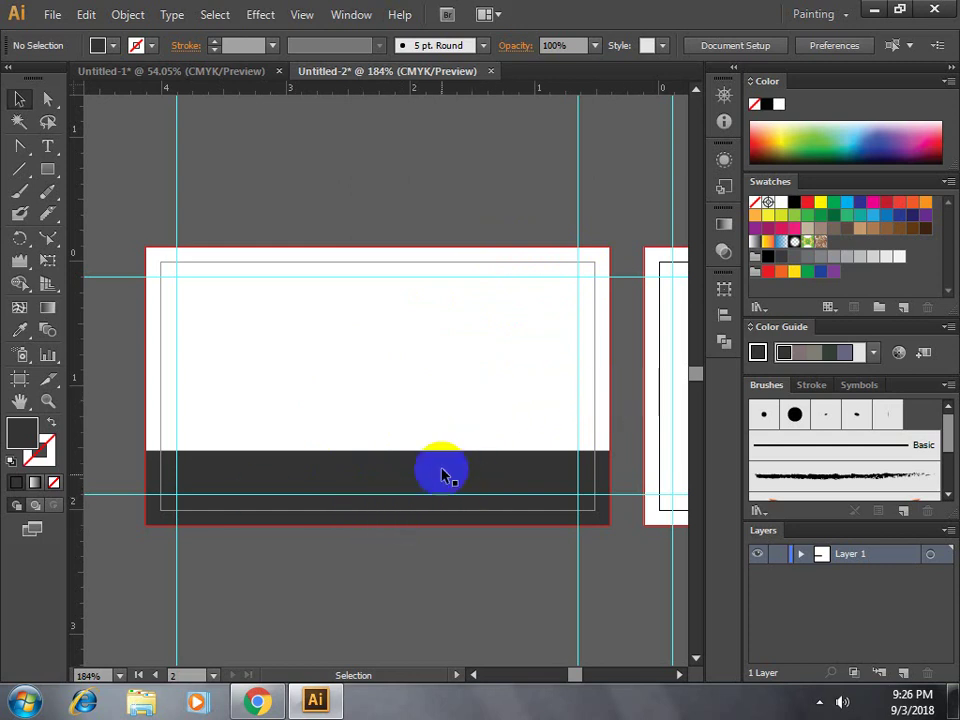
{"action": "mouse_move", "coordinate": [503, 476]}
{"action": "left_mouse_down"}
{"action": "mouse_move", "coordinate": [426, 470]}
{"action": "mouse_move", "coordinate": [412, 437]}
{"action": "mouse_move", "coordinate": [297, 473]}
{"action": "left_mouse_up"}
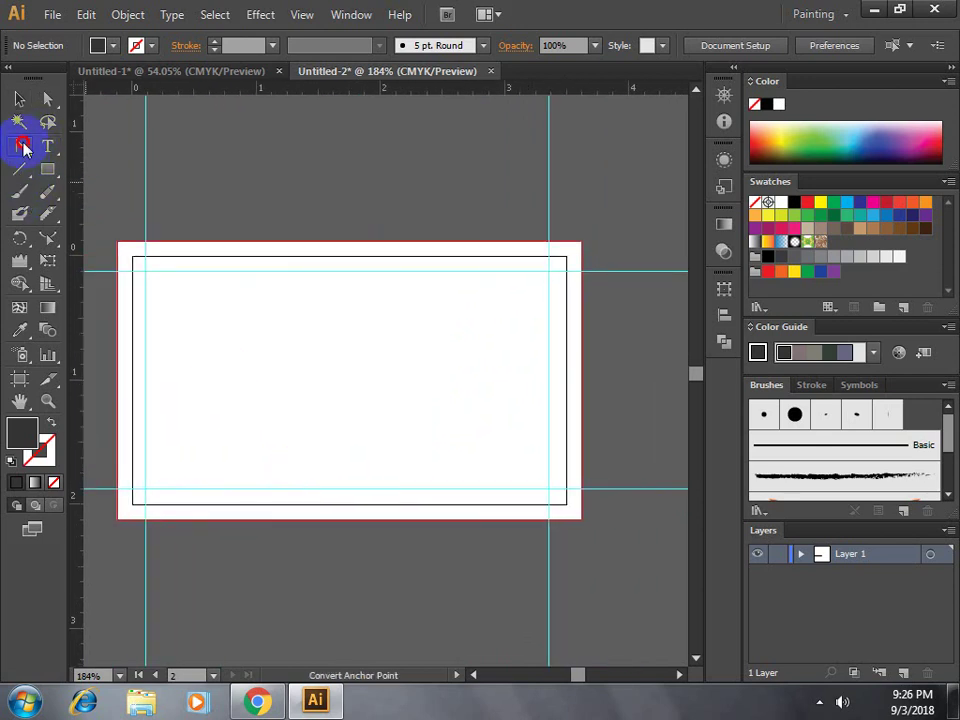
Draw a dark bar across the second card's bottom edge
{"action": "left_click_drag", "start_coordinate": [22, 148], "coordinate": [64, 146]}
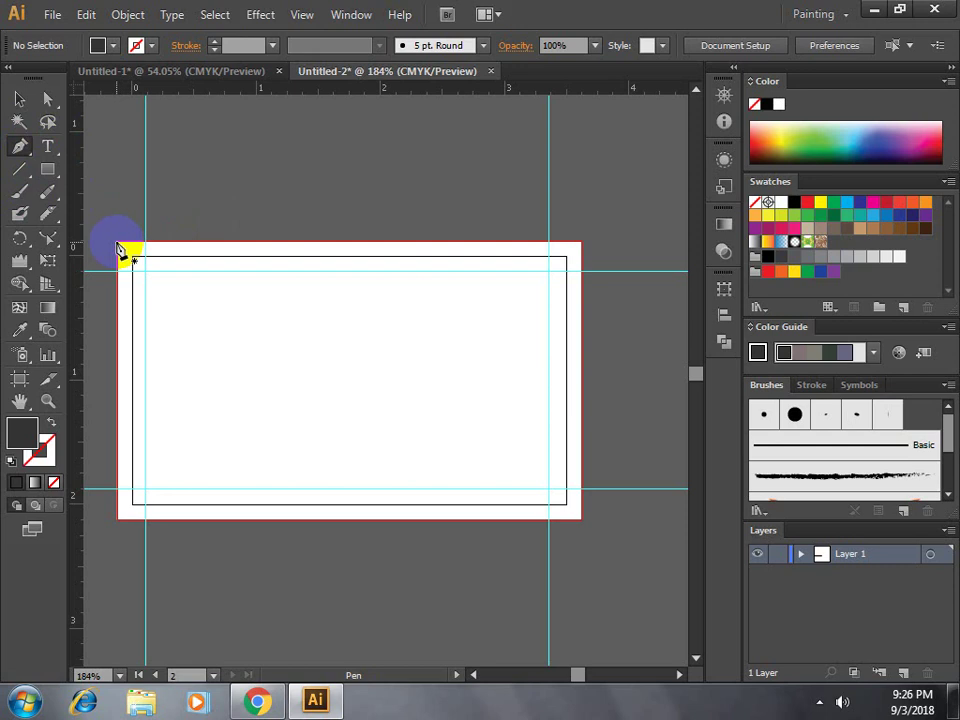
{"action": "left_click_drag", "start_coordinate": [47, 169], "coordinate": [110, 165]}
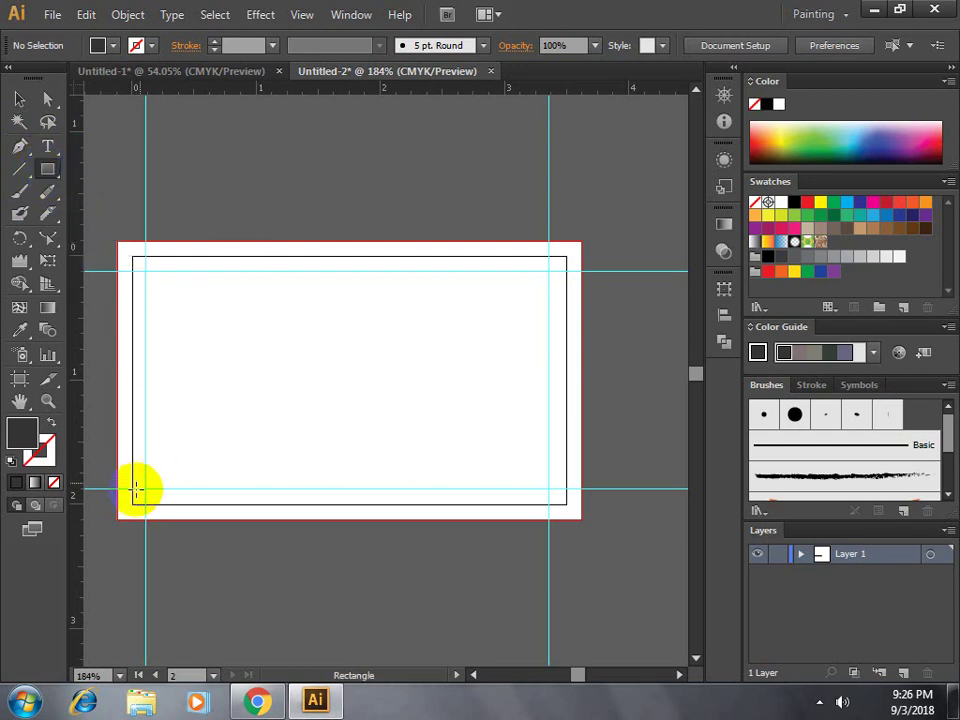
{"action": "left_click_drag", "start_coordinate": [115, 519], "coordinate": [583, 488]}
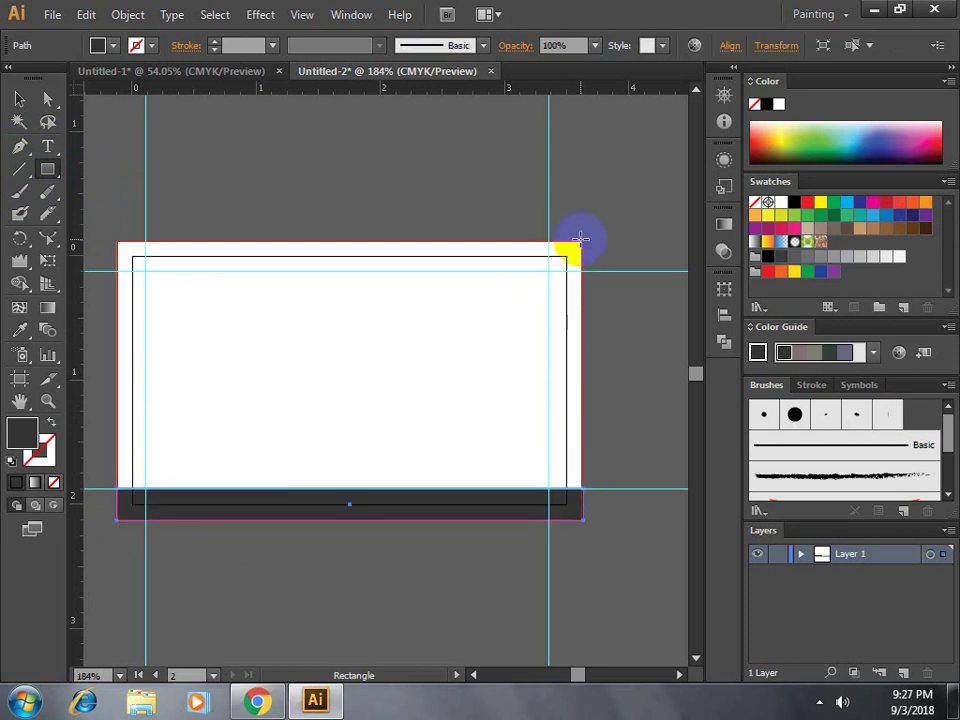
Draw a dark bar across the card's top, then delete it
{"action": "left_click_drag", "start_coordinate": [581, 240], "coordinate": [114, 270]}
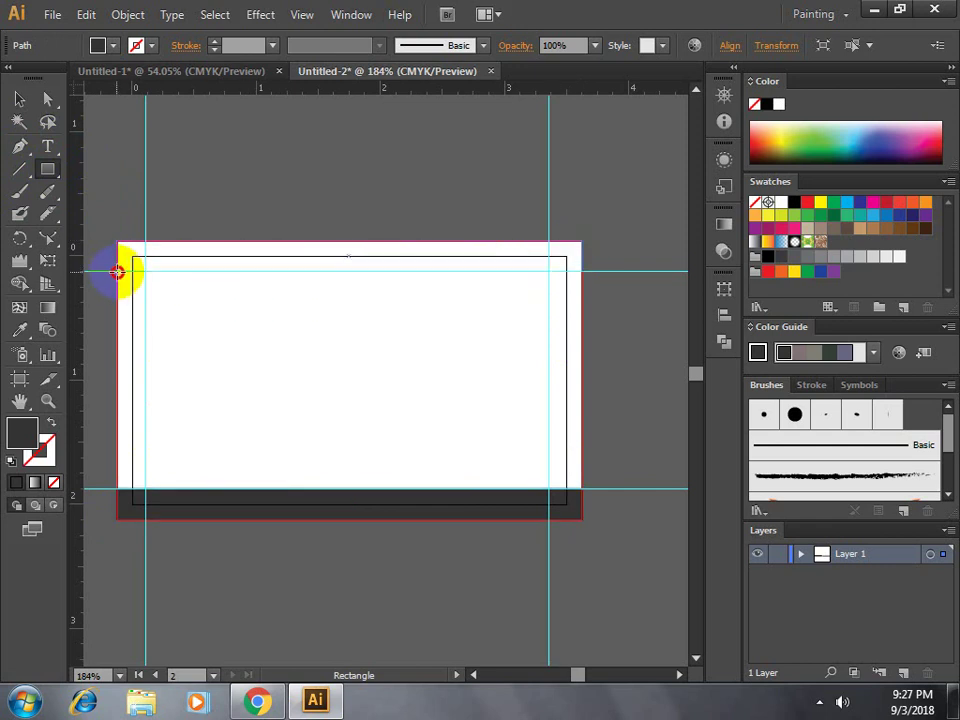
{"action": "left_click_drag", "start_coordinate": [117, 271], "coordinate": [117, 271]}
{"action": "key", "text": "v"}
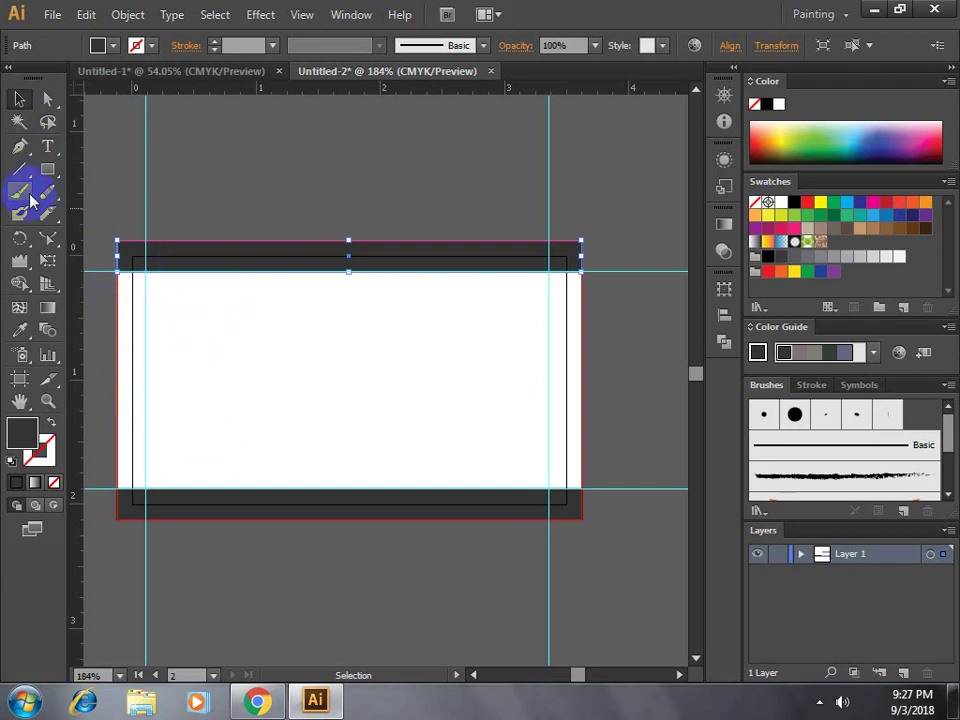
{"action": "left_click", "coordinate": [49, 172]}
{"action": "left_click", "coordinate": [19, 98]}
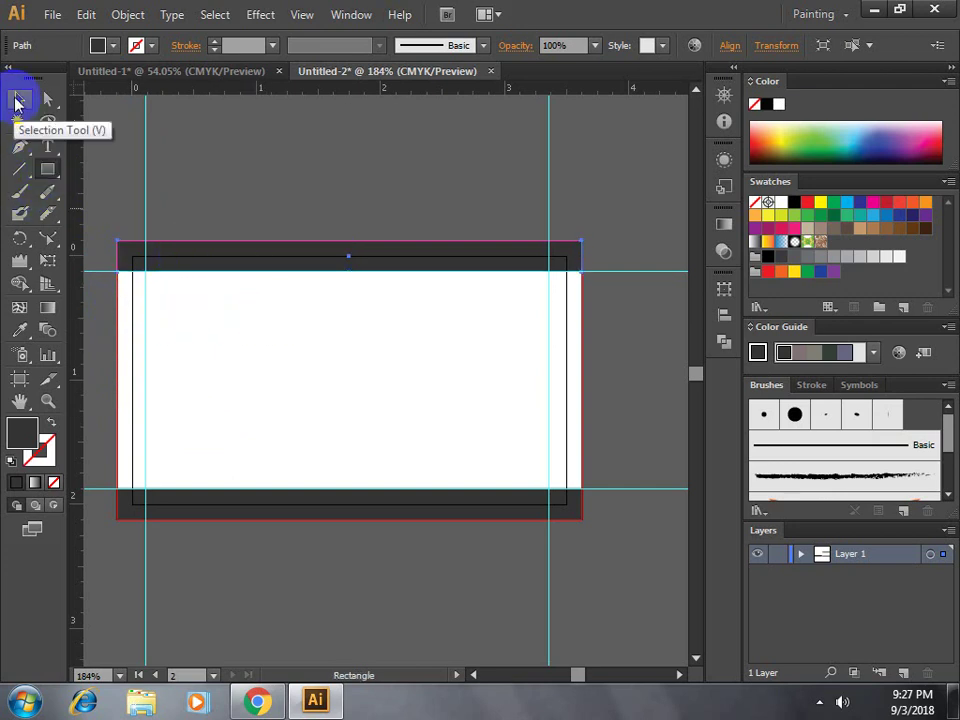
{"action": "key", "text": "Delete"}
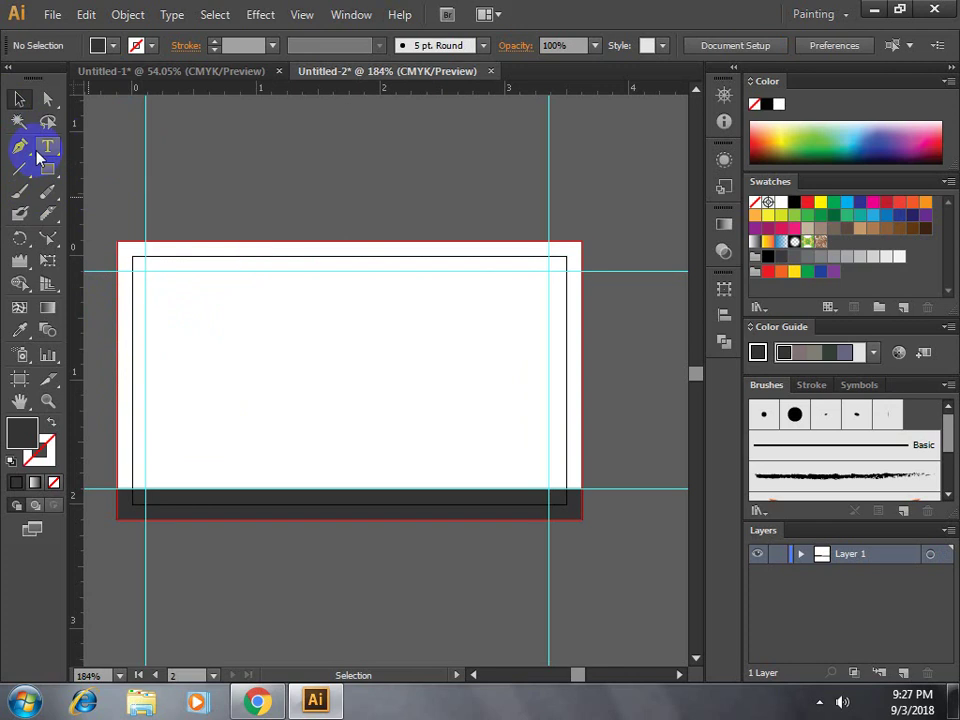
Draw a dark block at the card's upper left and nudge it into place
{"action": "left_click", "coordinate": [47, 171]}
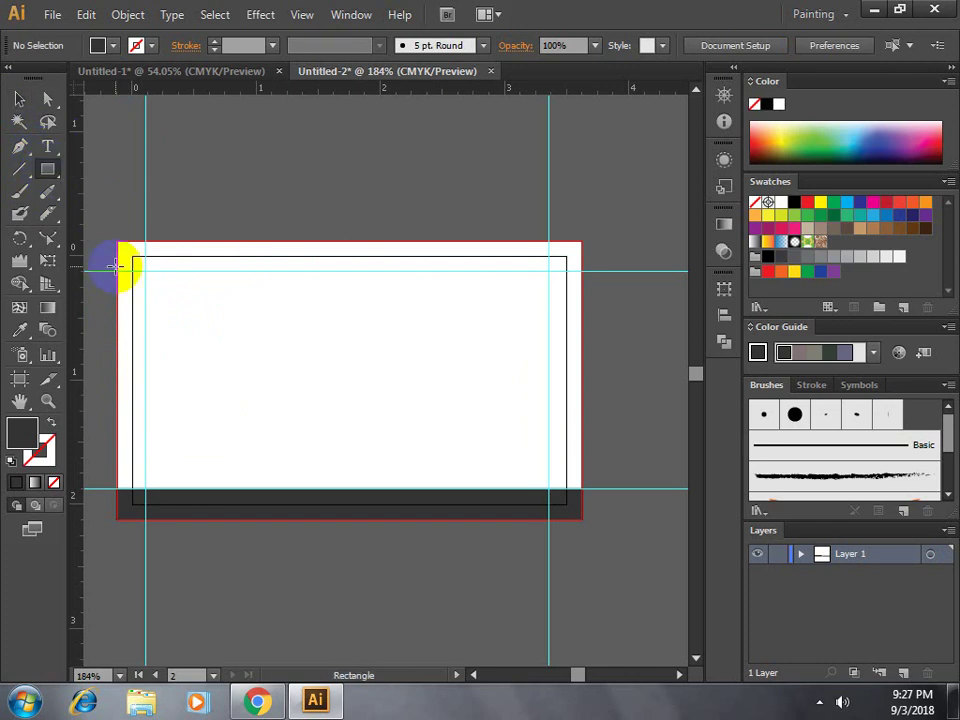
{"action": "left_click_drag", "start_coordinate": [120, 267], "coordinate": [330, 349]}
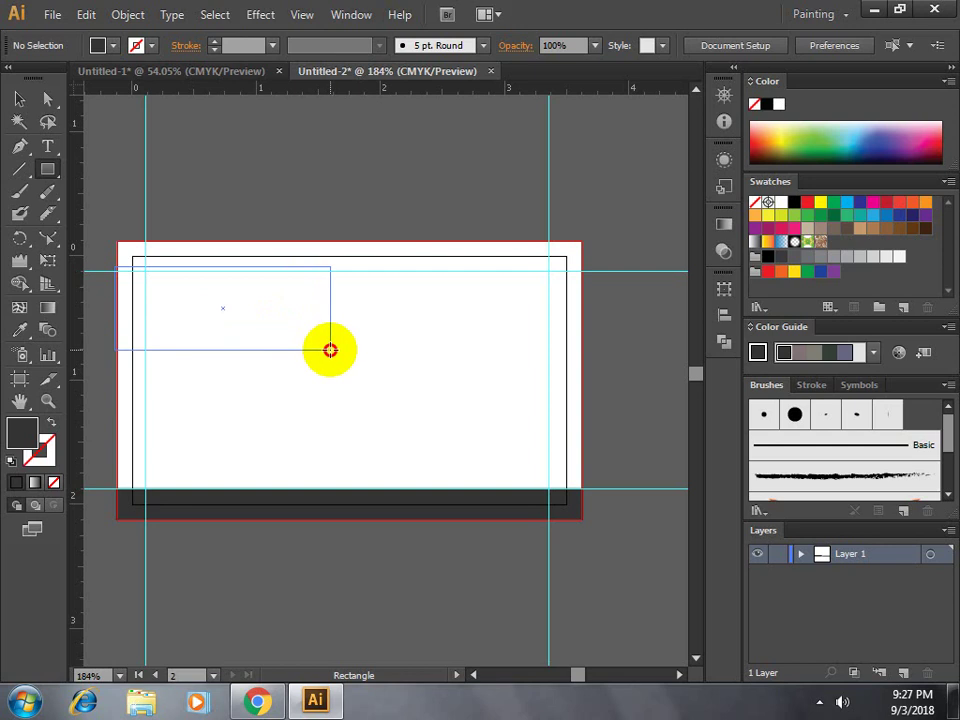
{"action": "left_click_drag", "start_coordinate": [330, 349], "coordinate": [335, 346]}
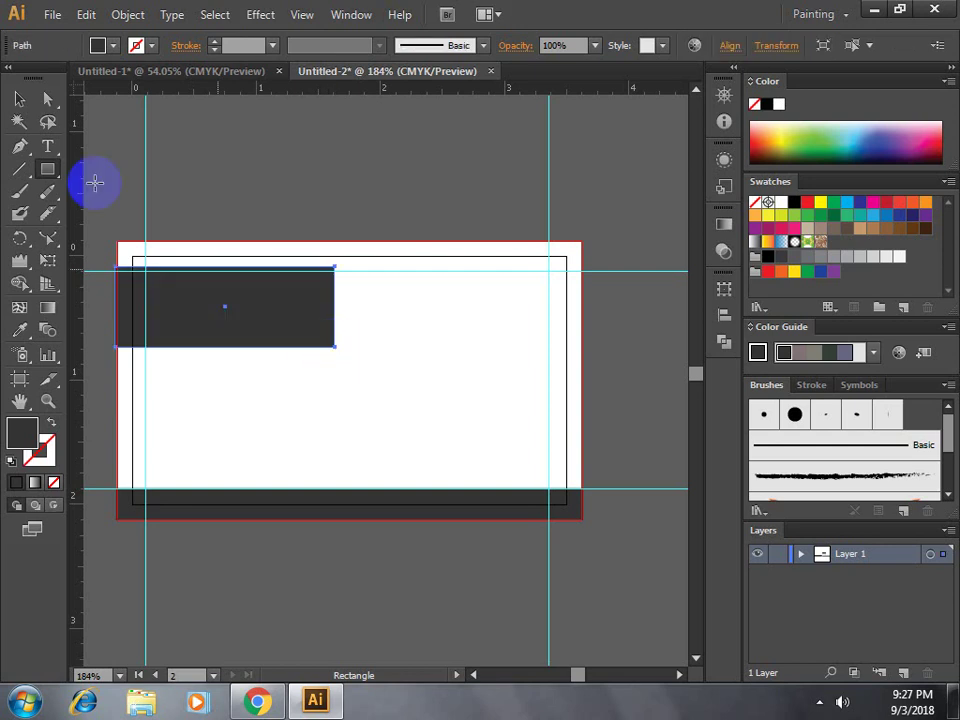
{"action": "left_click", "coordinate": [19, 98]}
{"action": "left_click_drag", "start_coordinate": [231, 299], "coordinate": [230, 304]}
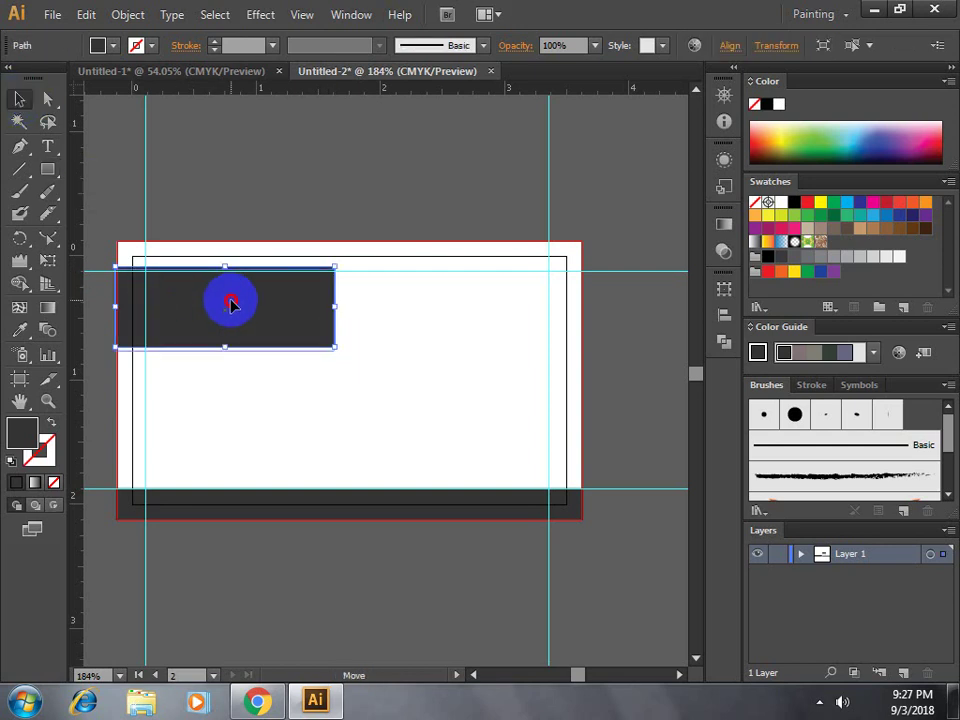
{"action": "left_click", "coordinate": [401, 358]}
{"action": "key", "text": "z"}
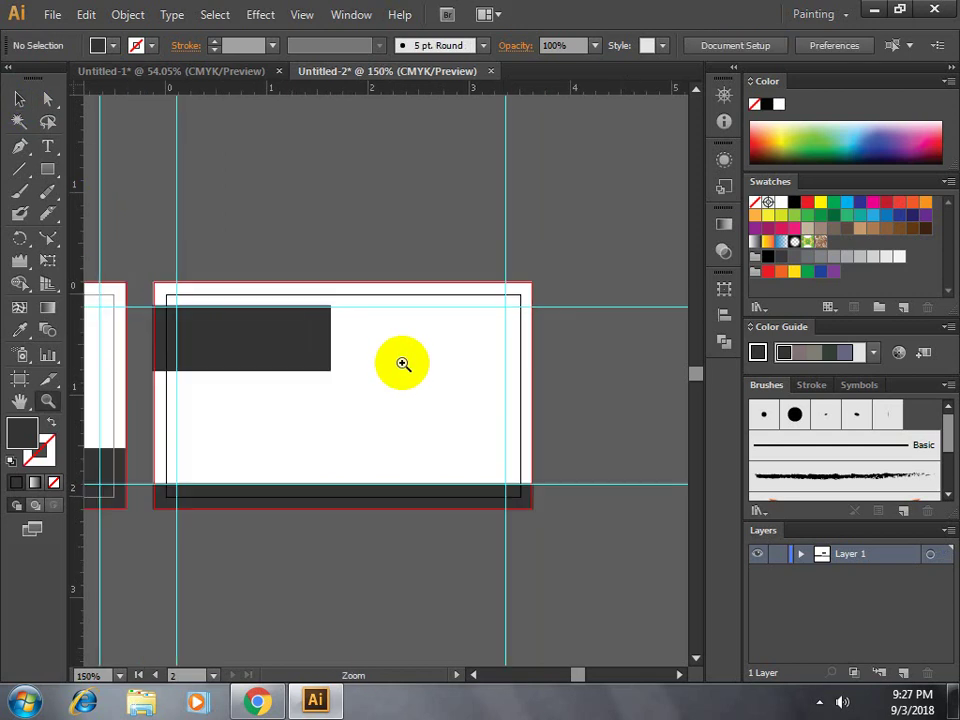
{"action": "left_click_drag", "start_coordinate": [401, 362], "coordinate": [624, 367]}
{"action": "left_click_drag", "start_coordinate": [371, 339], "coordinate": [325, 360]}
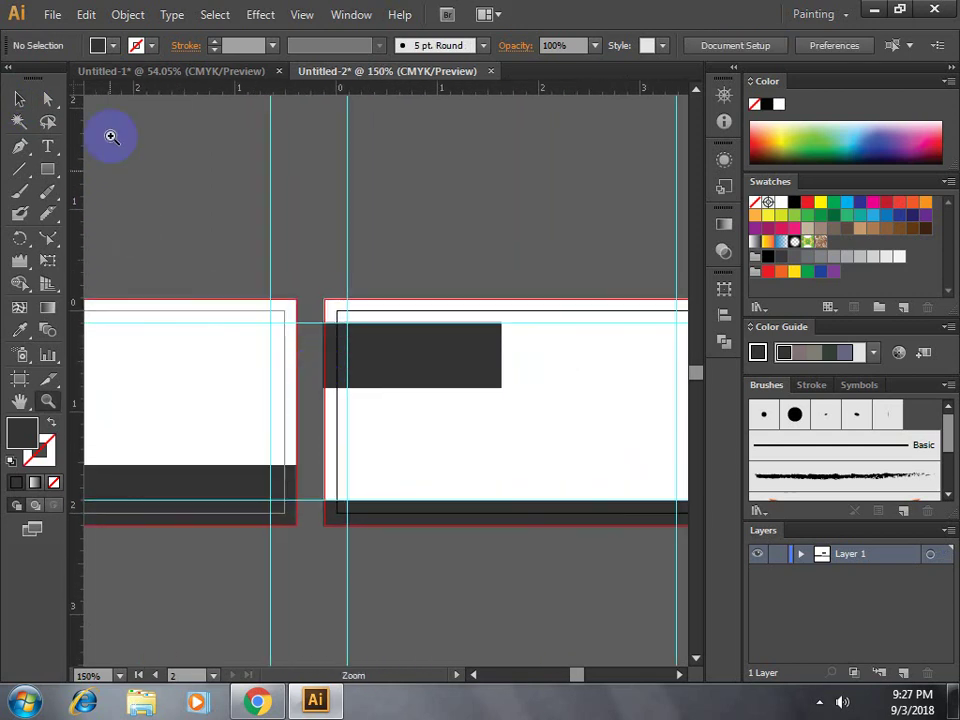
{"action": "left_click", "coordinate": [19, 100]}
{"action": "left_click", "coordinate": [416, 385]}
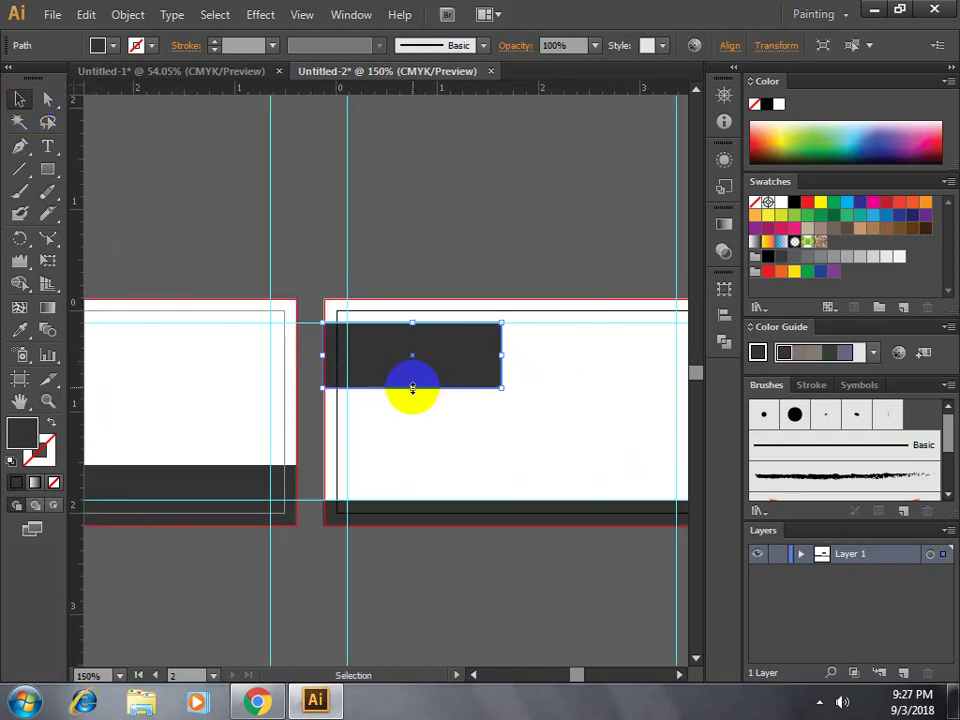
{"action": "mouse_move", "coordinate": [495, 443]}
{"action": "left_mouse_down"}
{"action": "mouse_move", "coordinate": [377, 429]}
{"action": "mouse_move", "coordinate": [395, 426]}
{"action": "left_mouse_up"}
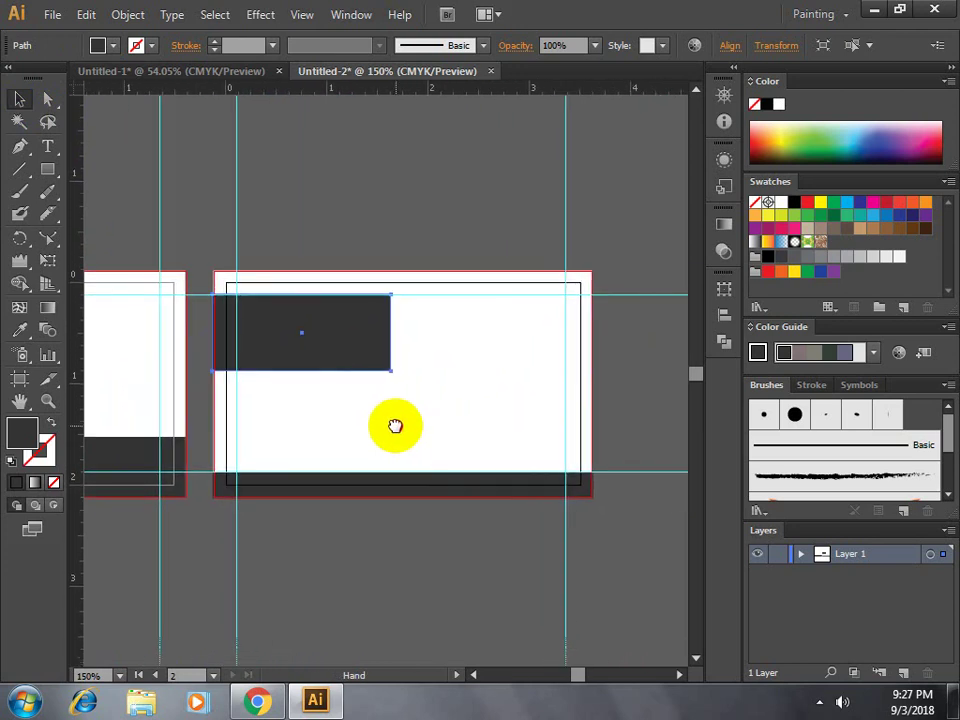
{"action": "key", "text": "space"}
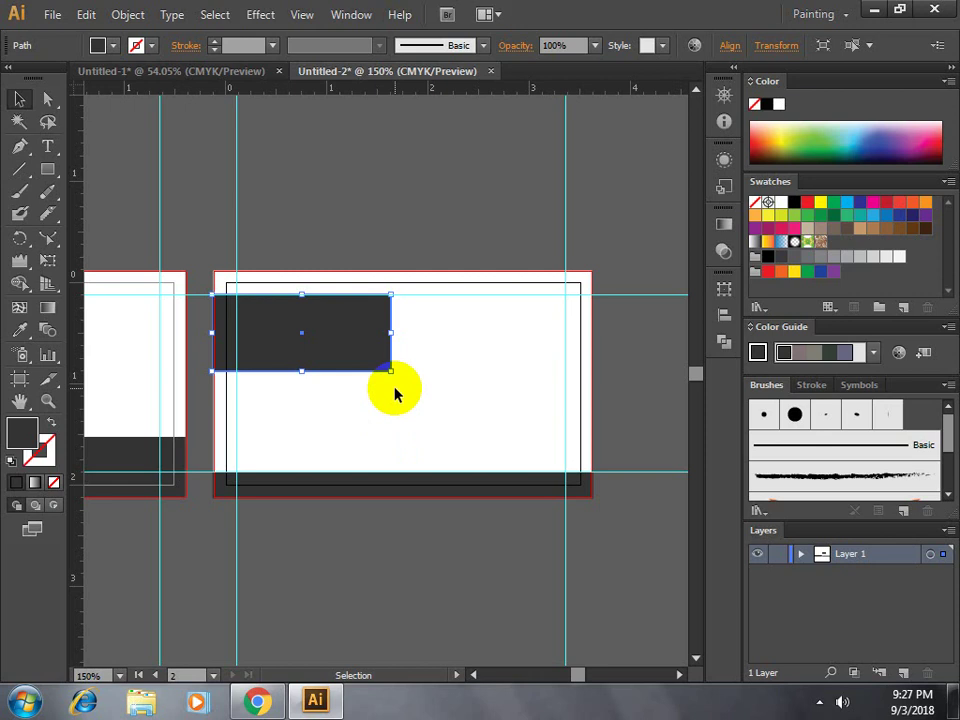
{"action": "left_click", "coordinate": [346, 351]}
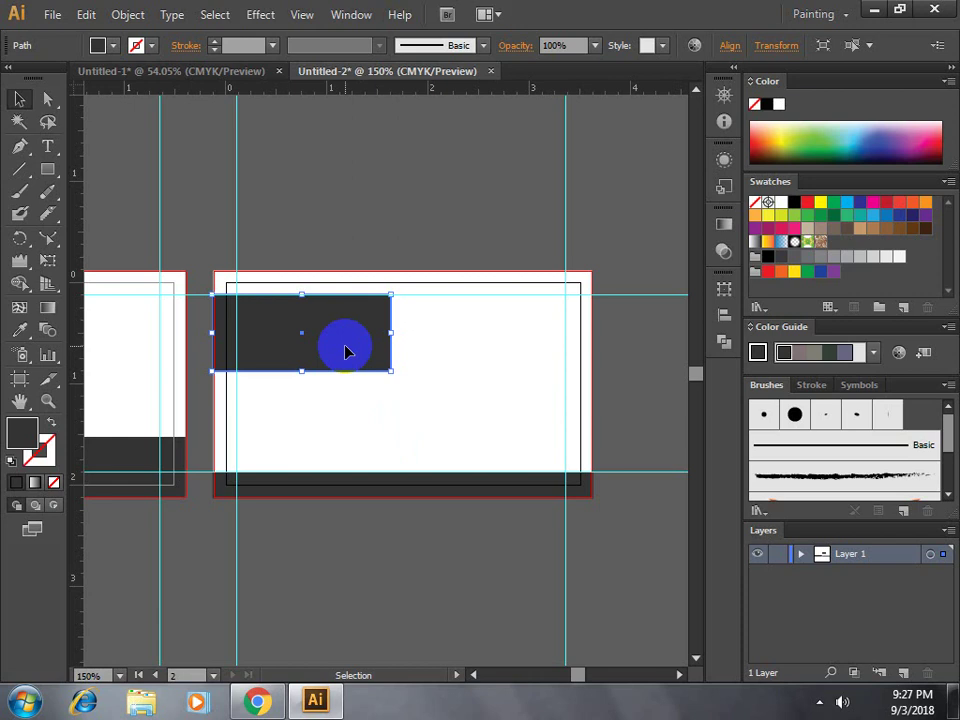
{"action": "left_click_drag", "start_coordinate": [302, 411], "coordinate": [396, 450]}
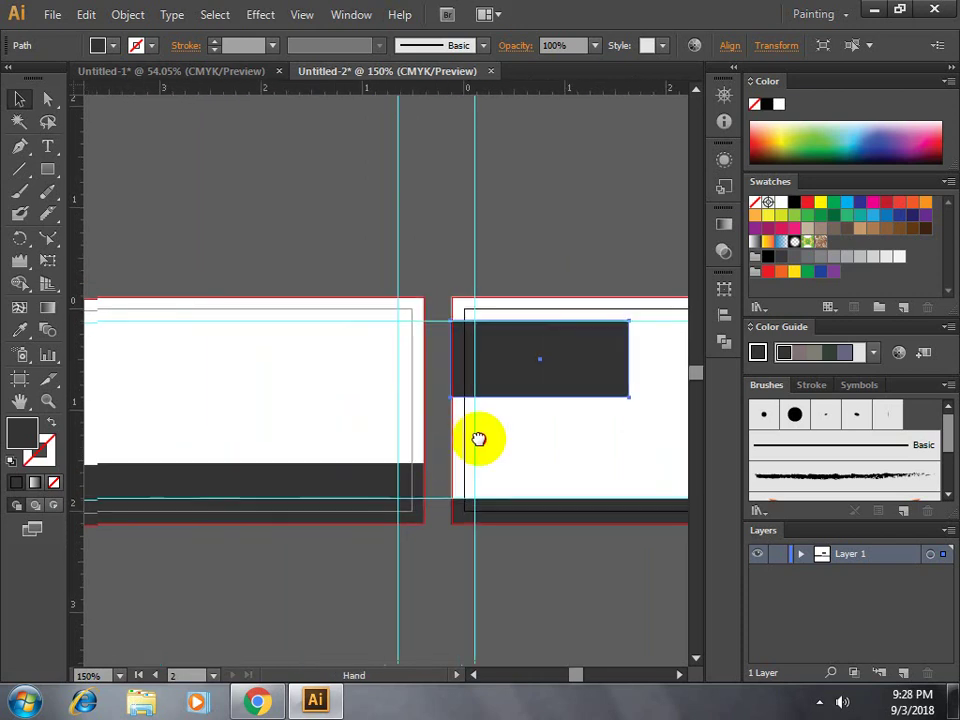
{"action": "left_click_drag", "start_coordinate": [300, 430], "coordinate": [399, 432]}
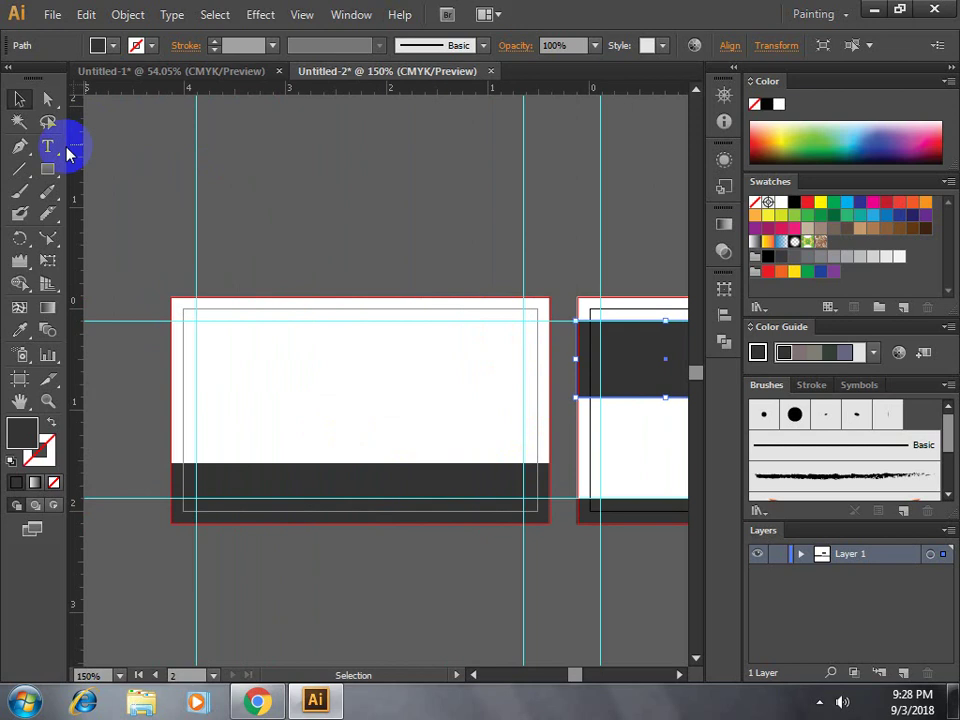
{"action": "left_click", "coordinate": [257, 700]}
Search Google Images for 'logo png' and preview the orange Nick logo
{"action": "left_click", "coordinate": [758, 44]}
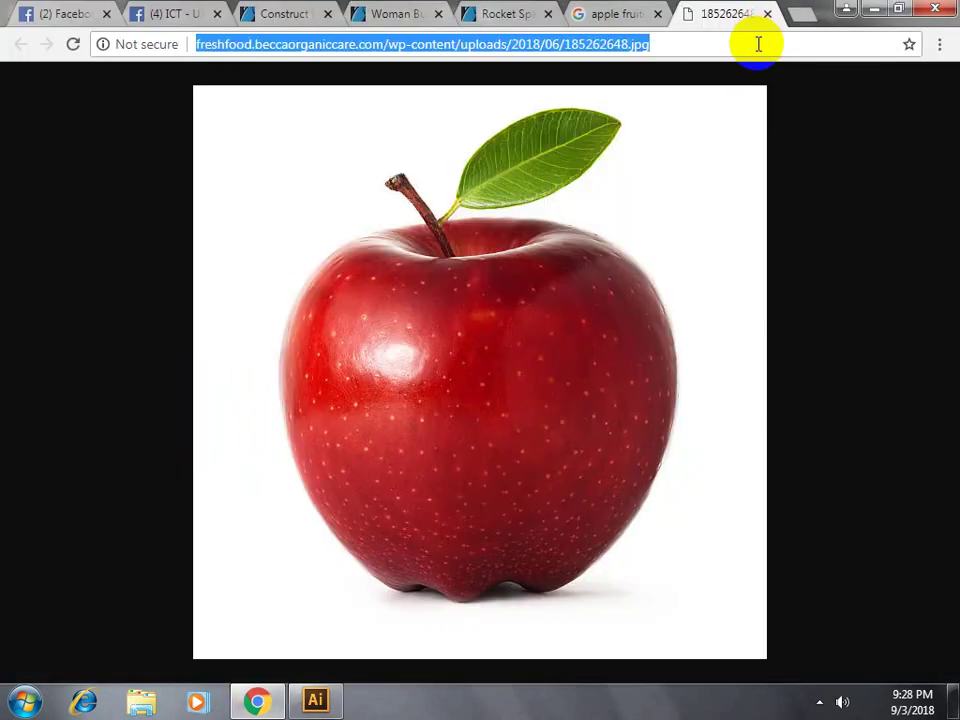
{"action": "type", "text": "logo "}
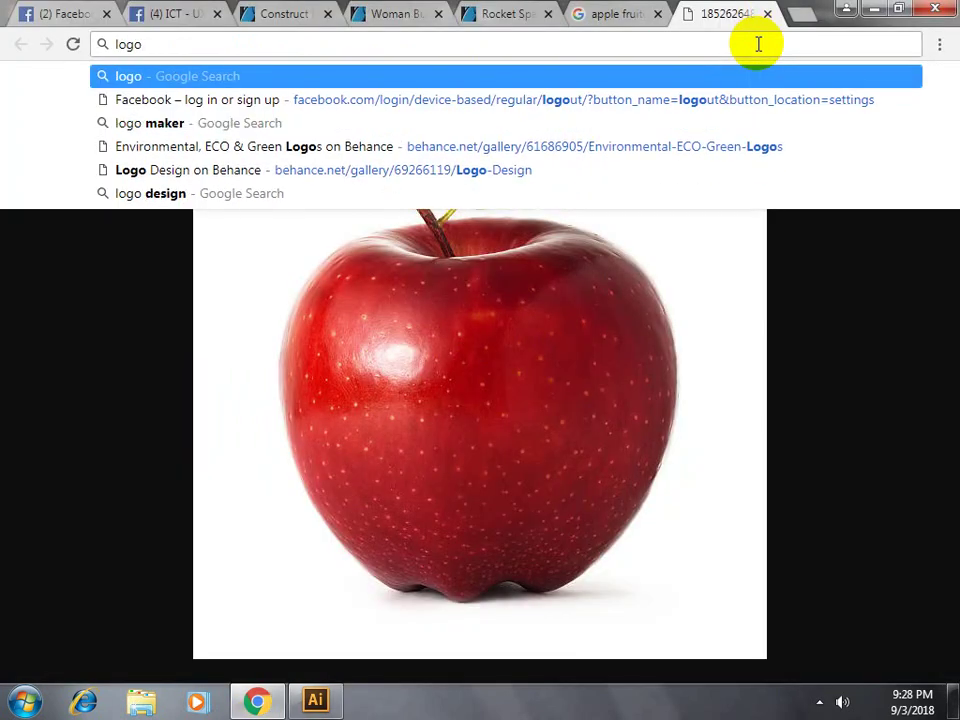
{"action": "type", "text": "png"}
{"action": "key", "text": "Return"}
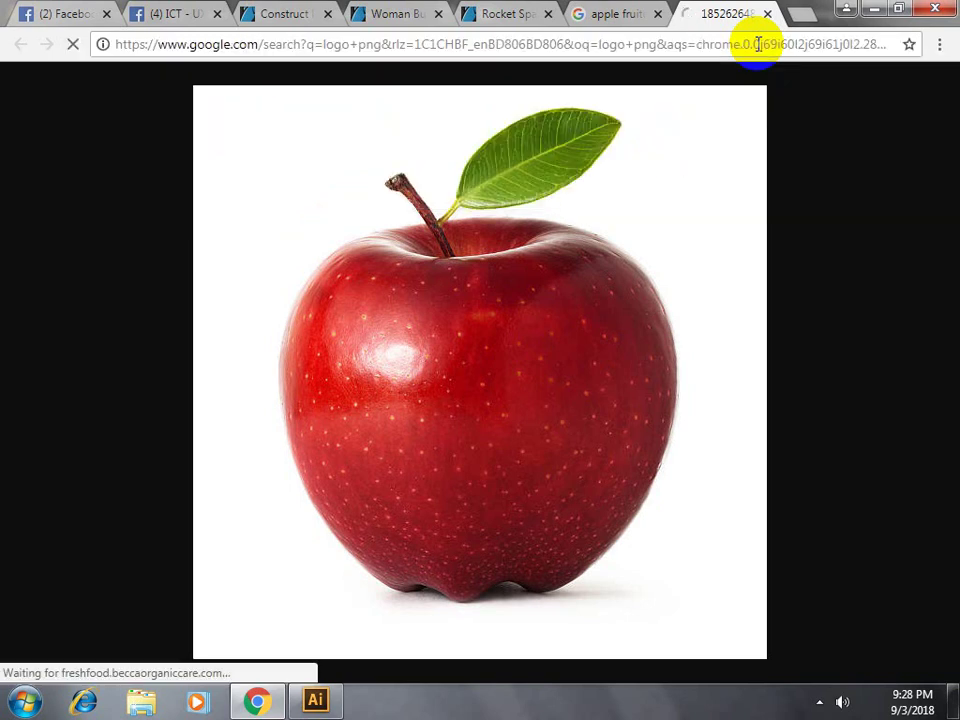
{"action": "left_click", "coordinate": [220, 160]}
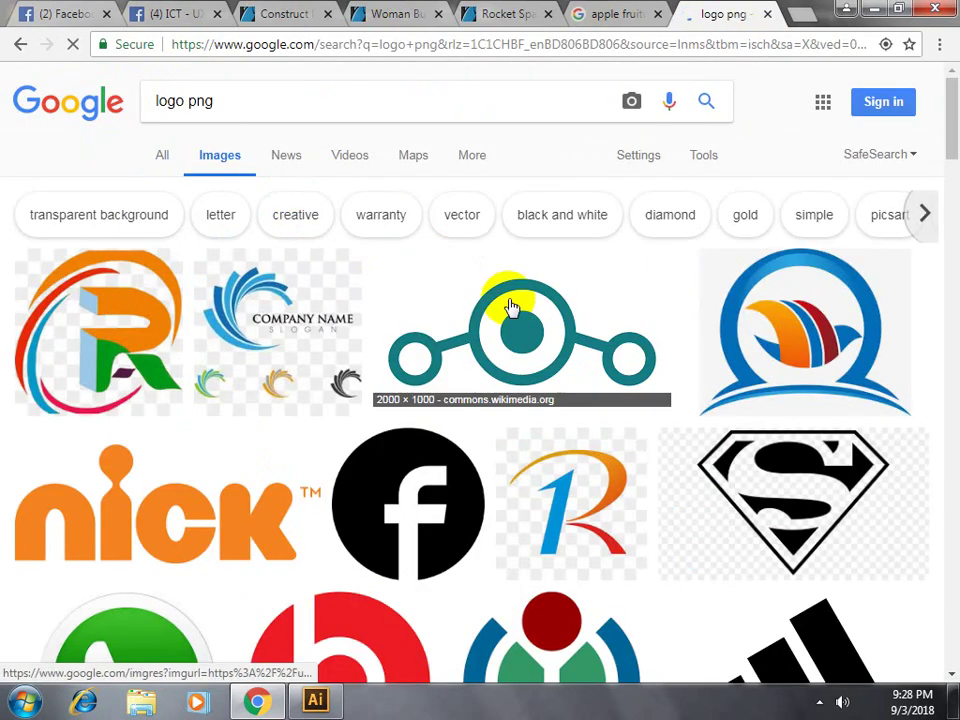
{"action": "left_click", "coordinate": [838, 327]}
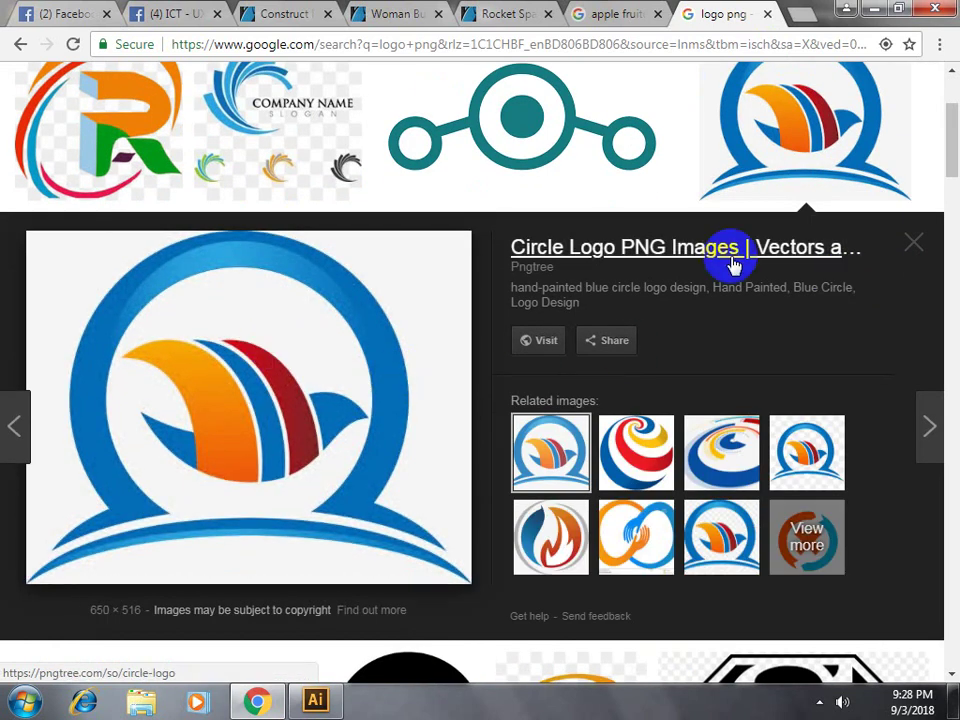
{"action": "scroll", "coordinate": [629, 312], "scroll_direction": "down", "scroll_amount": 5}
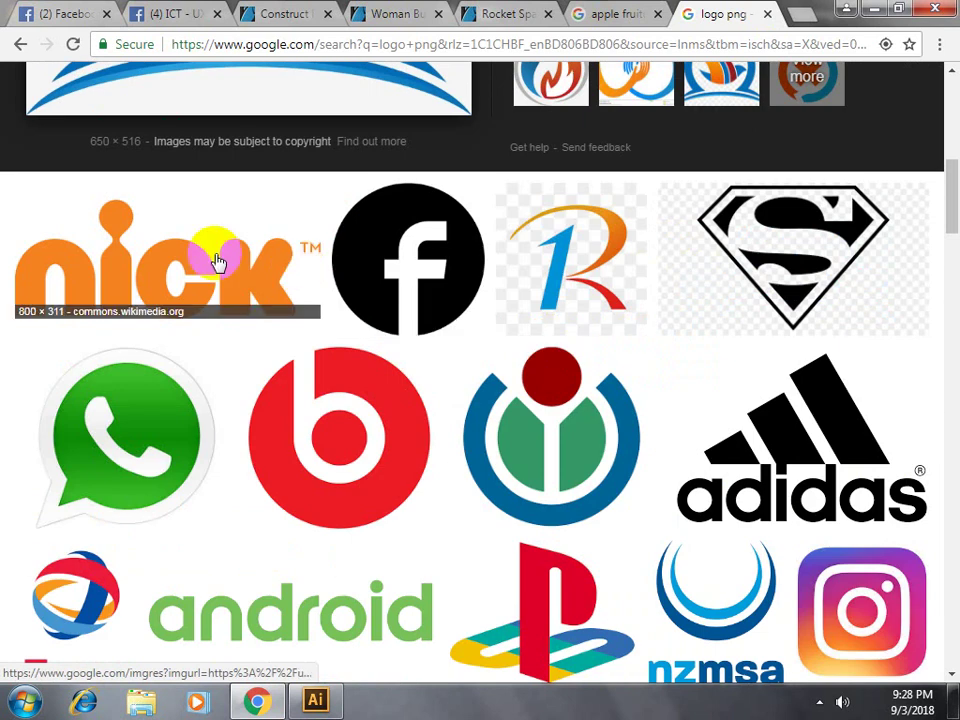
{"action": "left_click", "coordinate": [257, 297]}
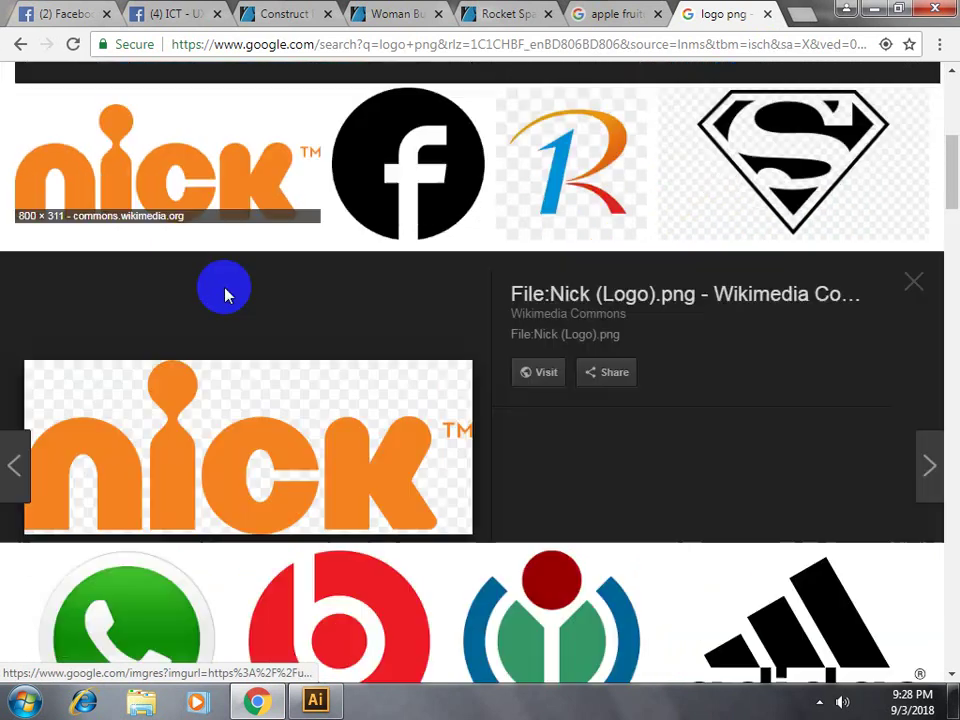
{"action": "scroll", "coordinate": [420, 274], "scroll_direction": "down", "scroll_amount": 3}
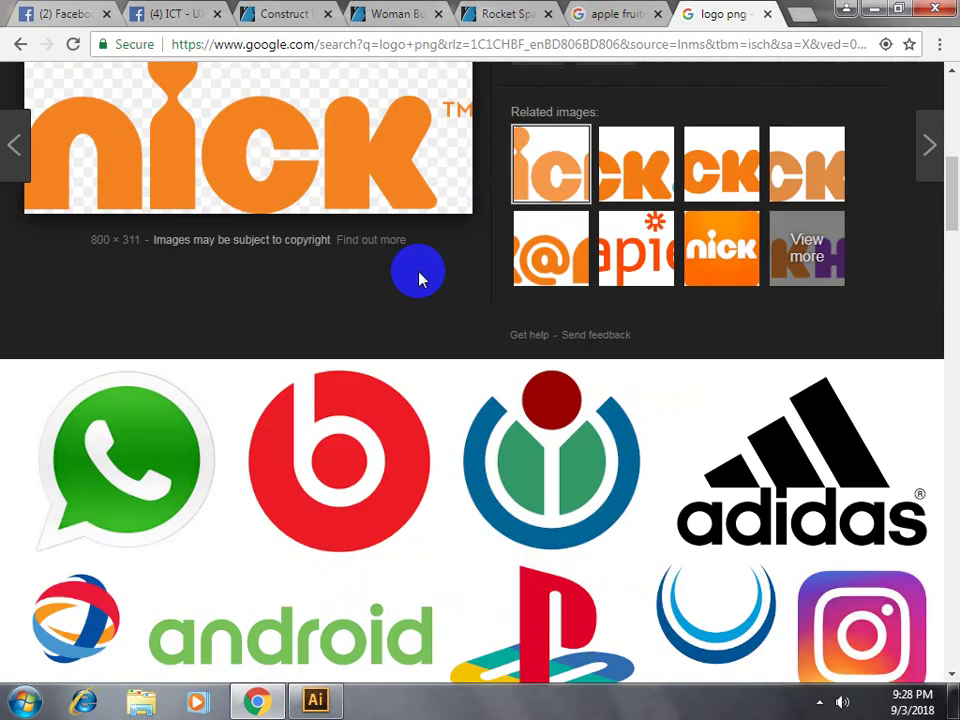
{"action": "scroll", "coordinate": [420, 281], "scroll_direction": "up", "scroll_amount": 3}
Save the Nick logo to Desktop/ps, cancelling since the file already exists
{"action": "right_click", "coordinate": [303, 370]}
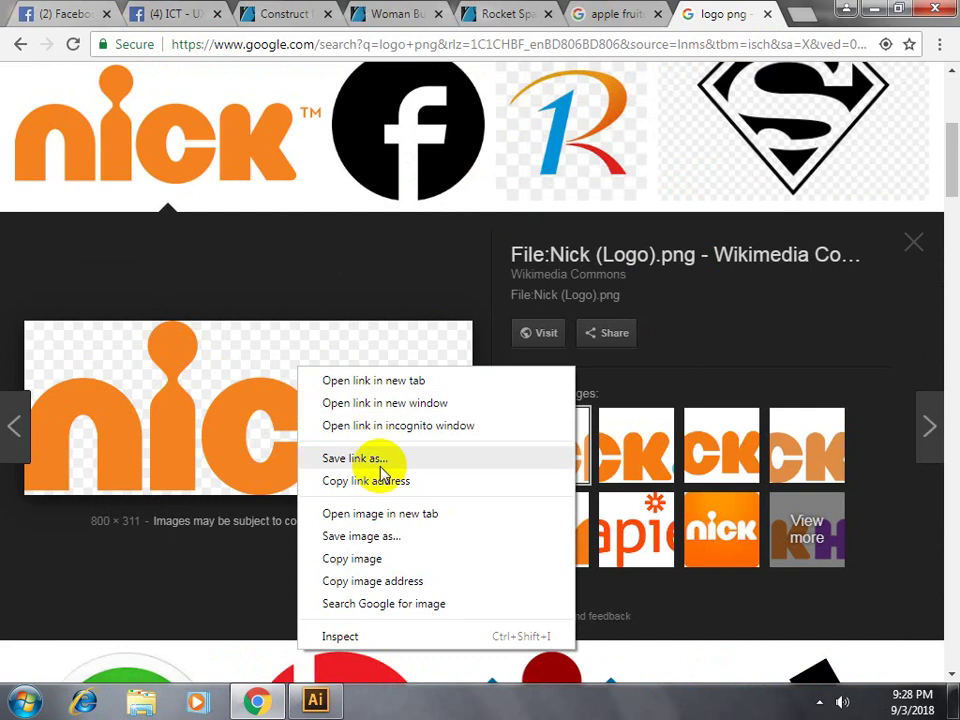
{"action": "left_click", "coordinate": [397, 540]}
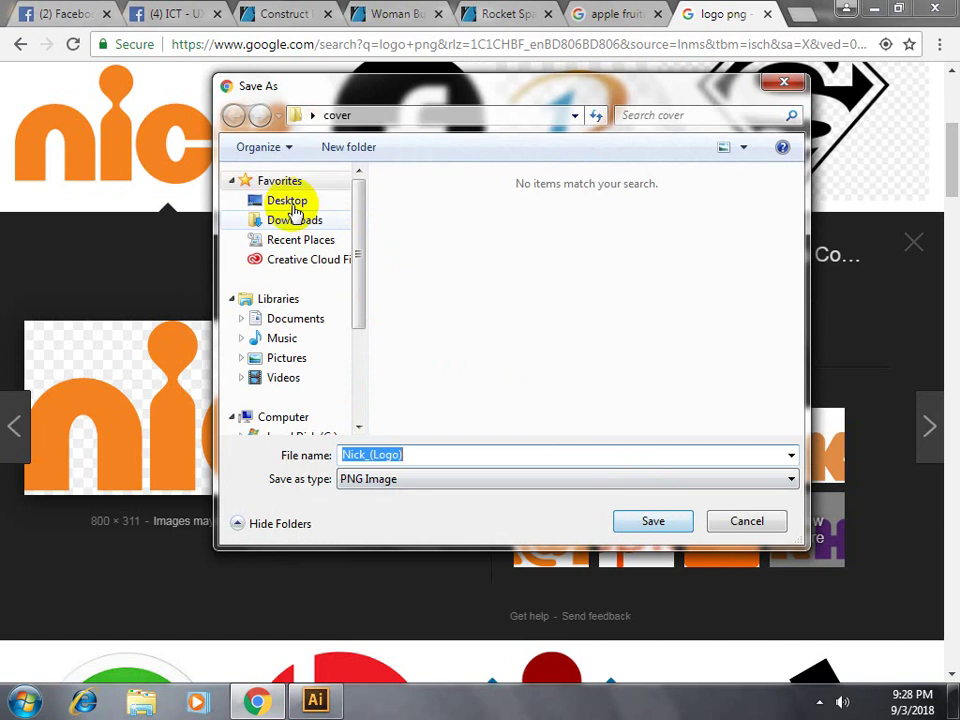
{"action": "left_click", "coordinate": [292, 203]}
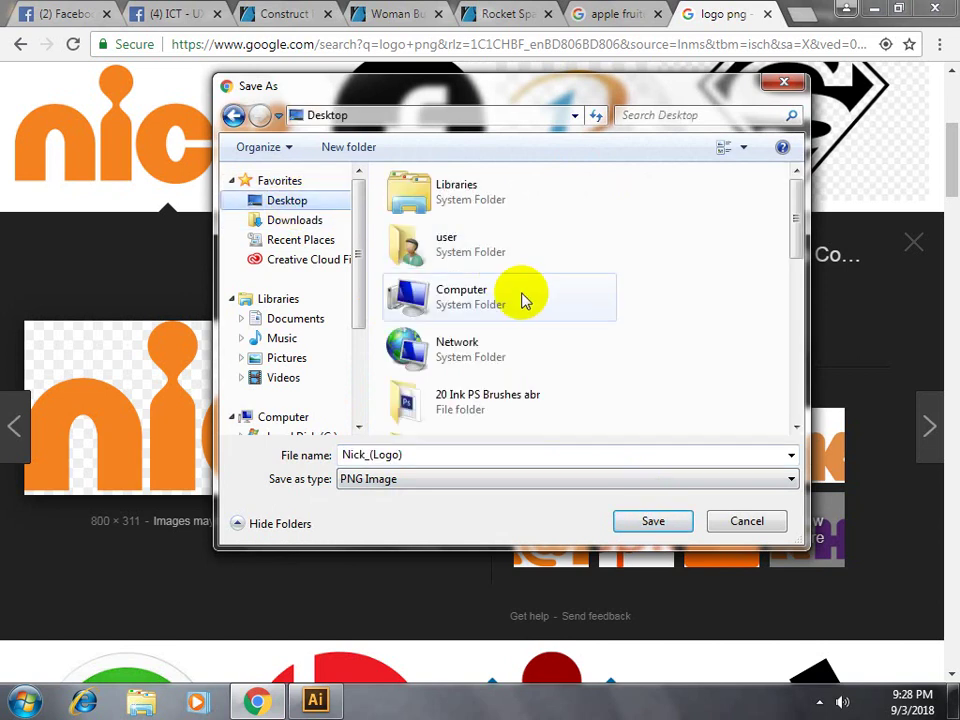
{"action": "left_click", "coordinate": [522, 392]}
{"action": "scroll", "coordinate": [510, 330], "scroll_direction": "down", "scroll_amount": 3}
{"action": "left_click", "coordinate": [505, 360]}
{"action": "left_click", "coordinate": [652, 521]}
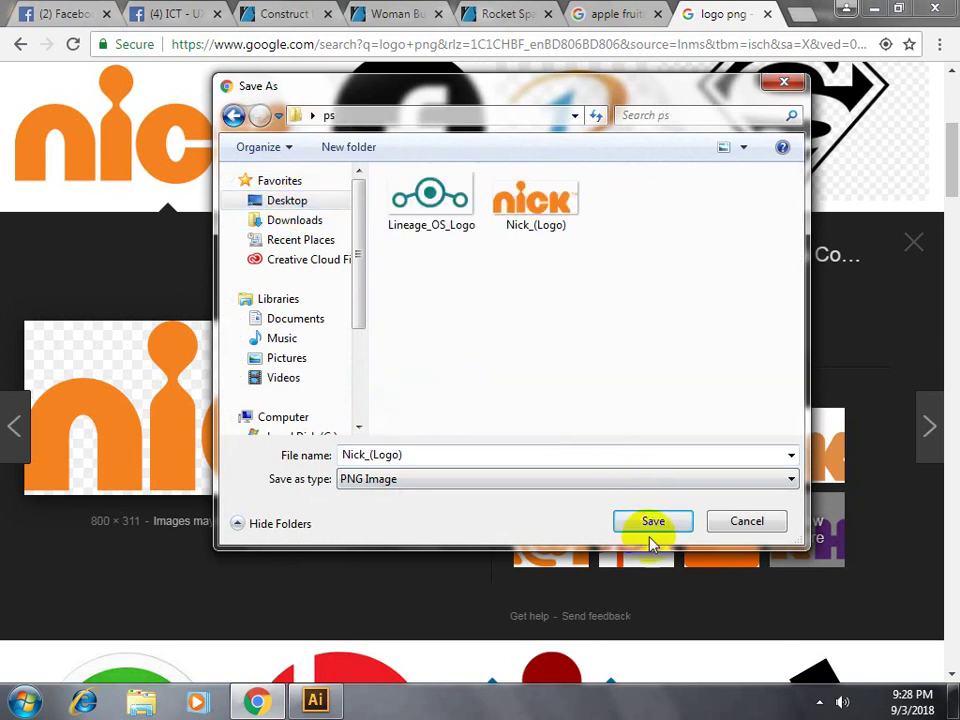
{"action": "left_click", "coordinate": [615, 365]}
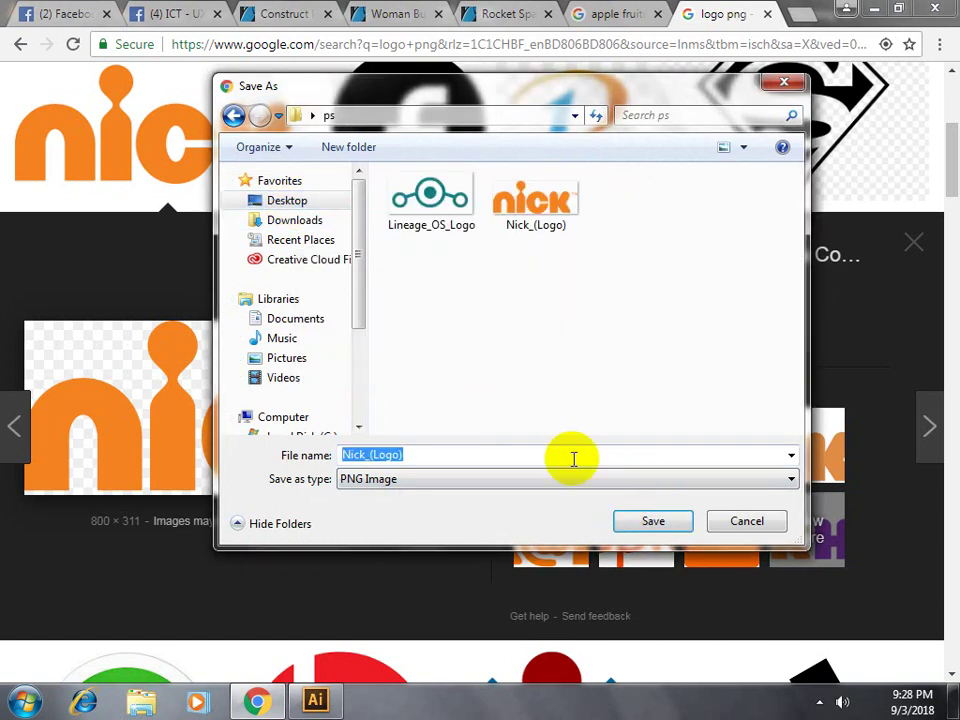
{"action": "left_click", "coordinate": [752, 524]}
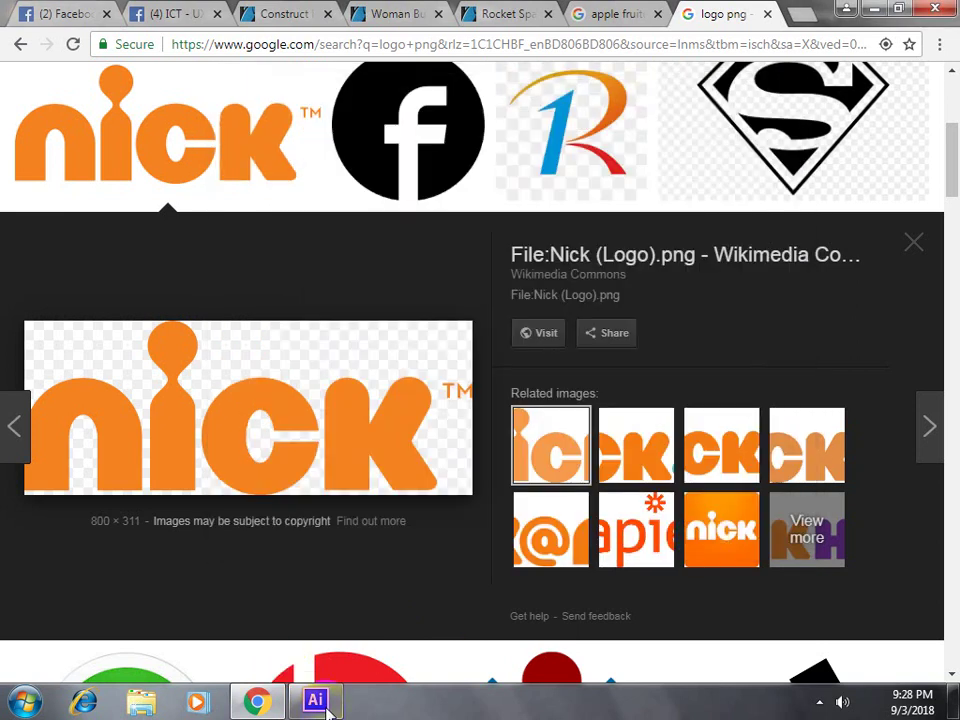
Return to Illustrator and start placing an image with File > Place
{"action": "left_click", "coordinate": [315, 700]}
{"action": "left_click", "coordinate": [50, 15]}
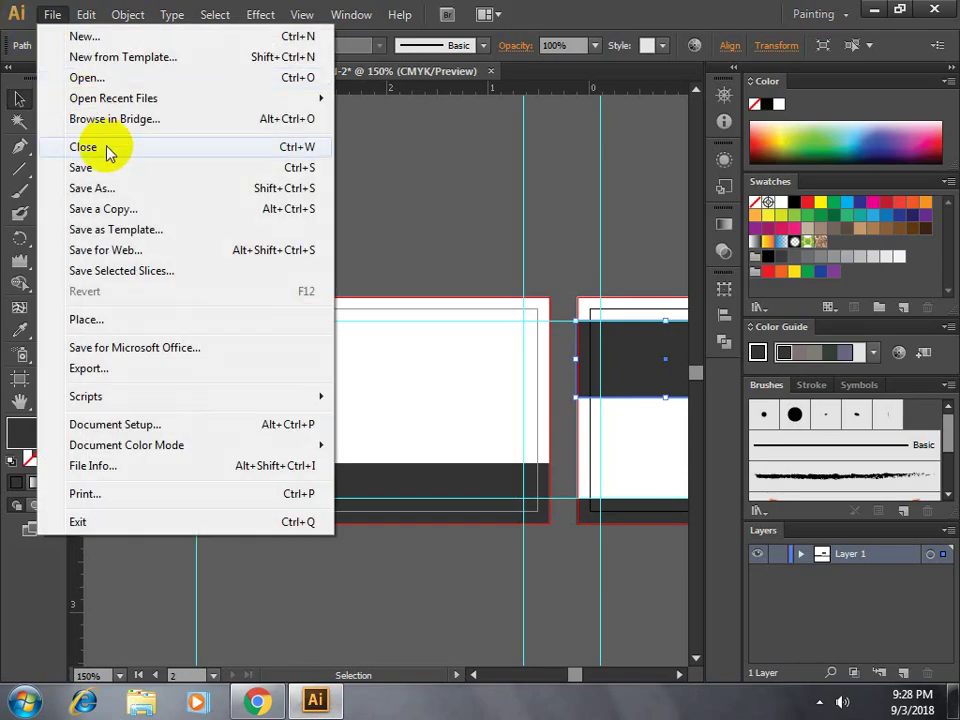
{"action": "left_click", "coordinate": [152, 317]}
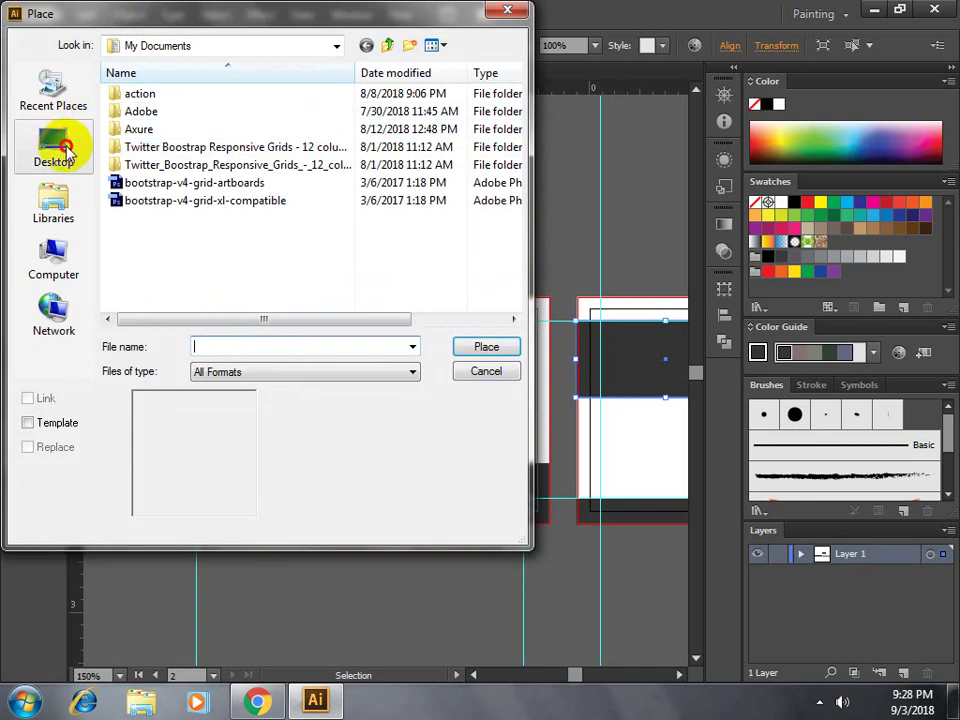
Place the Nick_(Logo) image from the Desktop's ps folder onto the canvas
{"action": "left_click", "coordinate": [68, 152]}
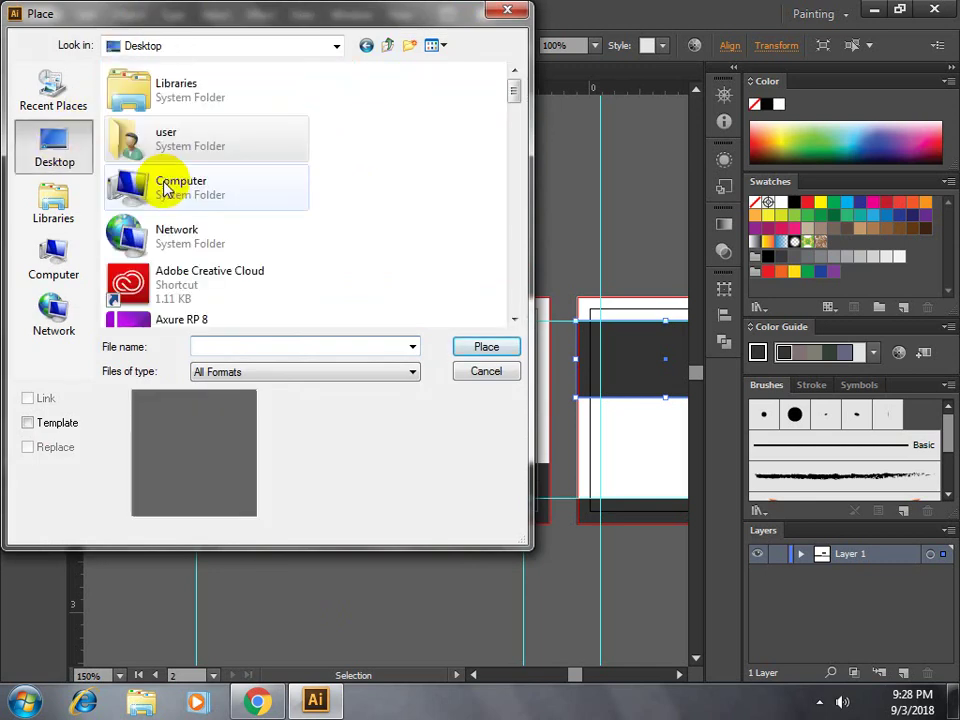
{"action": "scroll", "coordinate": [163, 180], "scroll_direction": "down", "scroll_amount": 5}
{"action": "double_click", "coordinate": [208, 100]}
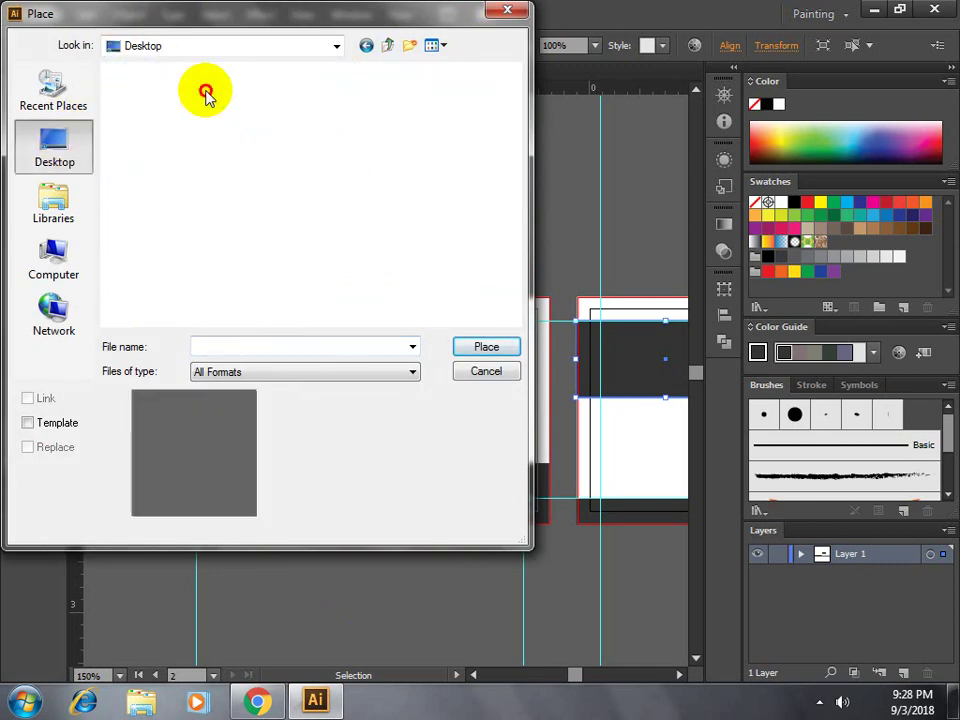
{"action": "scroll", "coordinate": [290, 215], "scroll_direction": "down", "scroll_amount": 5}
{"action": "scroll", "coordinate": [360, 200], "scroll_direction": "down", "scroll_amount": 2}
{"action": "left_click", "coordinate": [440, 145]}
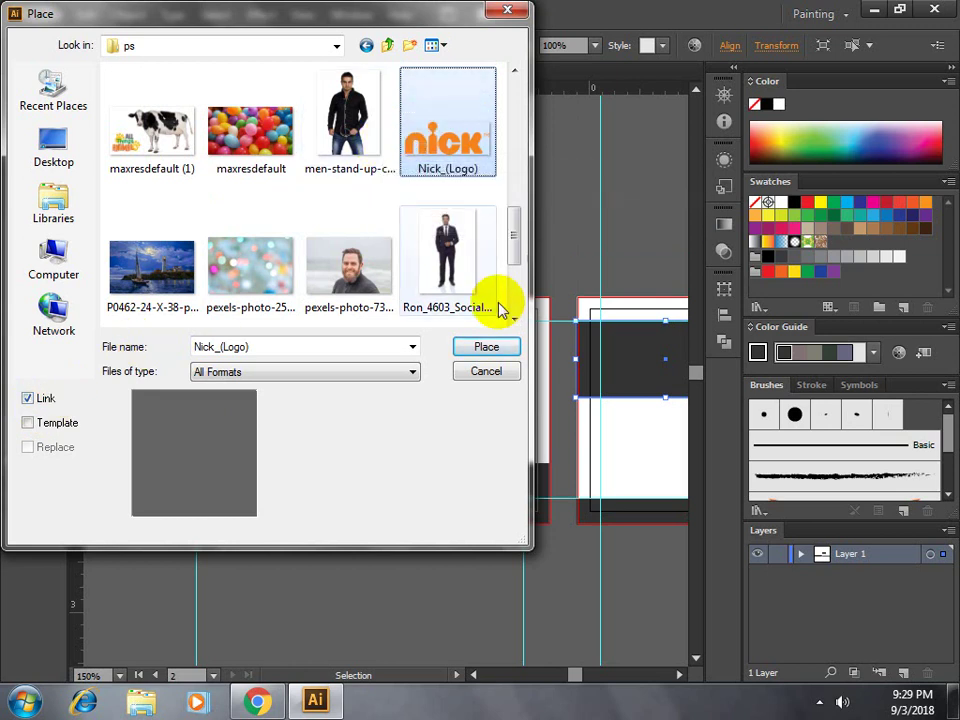
{"action": "left_click", "coordinate": [487, 347]}
{"action": "left_click", "coordinate": [313, 236]}
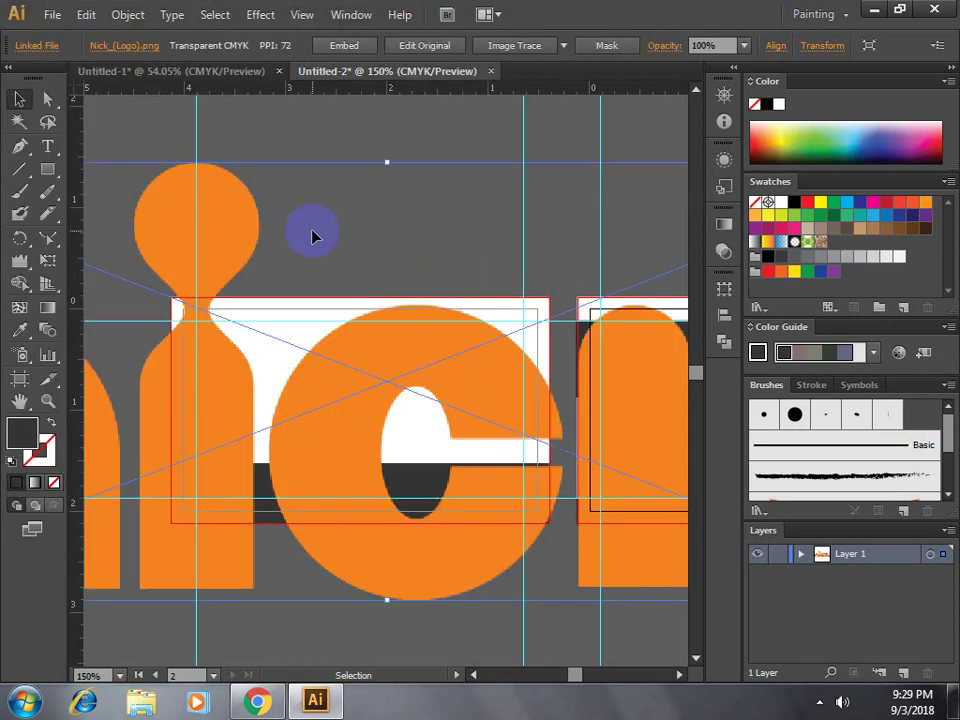
Shrink the Nick logo onto the first card's white area and embed it
{"action": "key", "text": "z"}
{"action": "left_click", "coordinate": [460, 325], "text": "alt"}
{"action": "left_click", "coordinate": [441, 393], "text": "alt"}
{"action": "left_click", "coordinate": [388, 388], "text": "alt"}
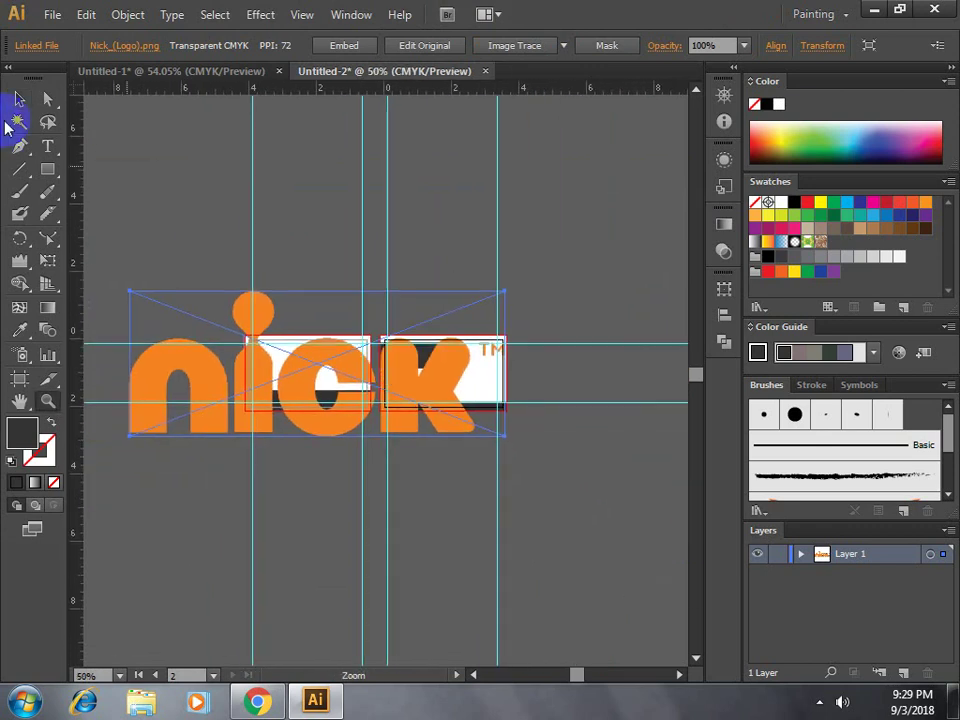
{"action": "left_click", "coordinate": [18, 98]}
{"action": "left_click", "coordinate": [251, 313]}
{"action": "left_click_drag", "start_coordinate": [503, 437], "coordinate": [325, 372]}
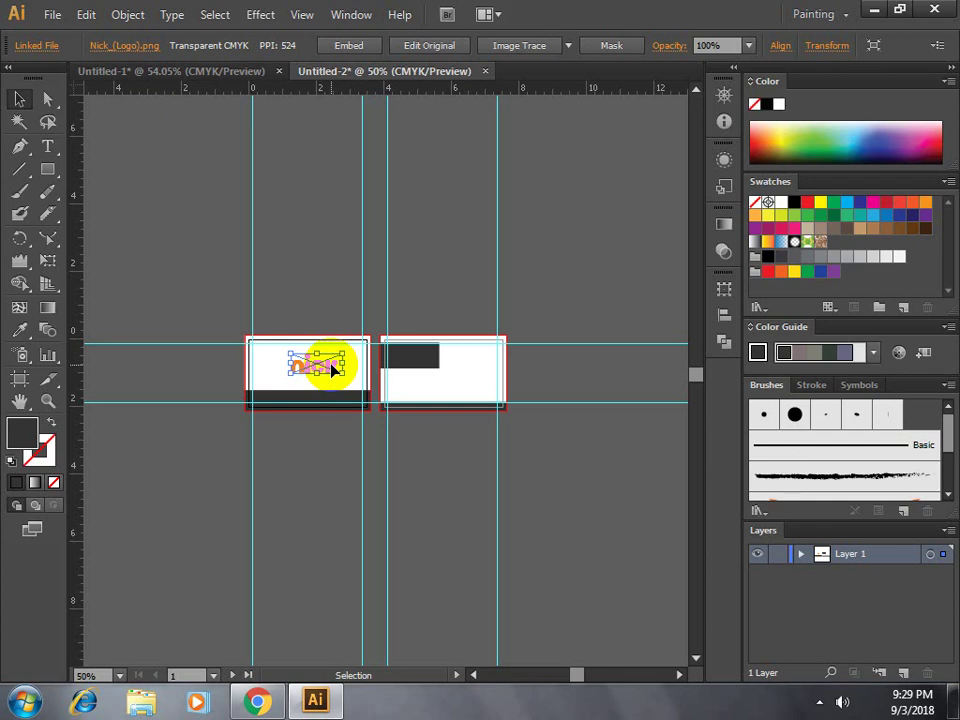
{"action": "left_click_drag", "start_coordinate": [333, 370], "coordinate": [314, 388]}
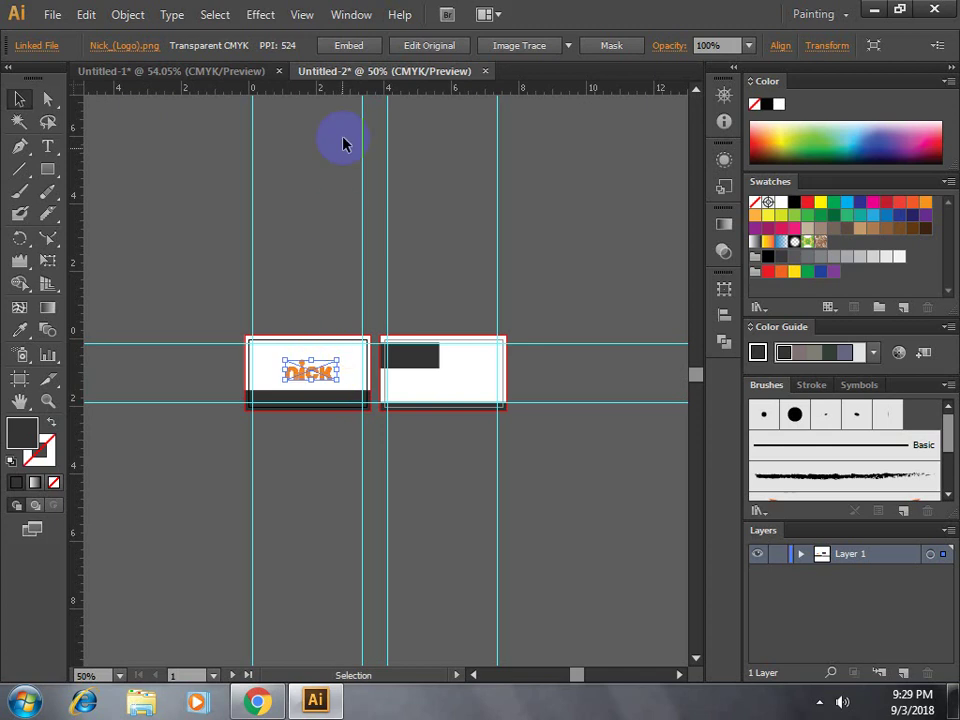
{"action": "left_click", "coordinate": [358, 47]}
{"action": "left_click", "coordinate": [321, 317]}
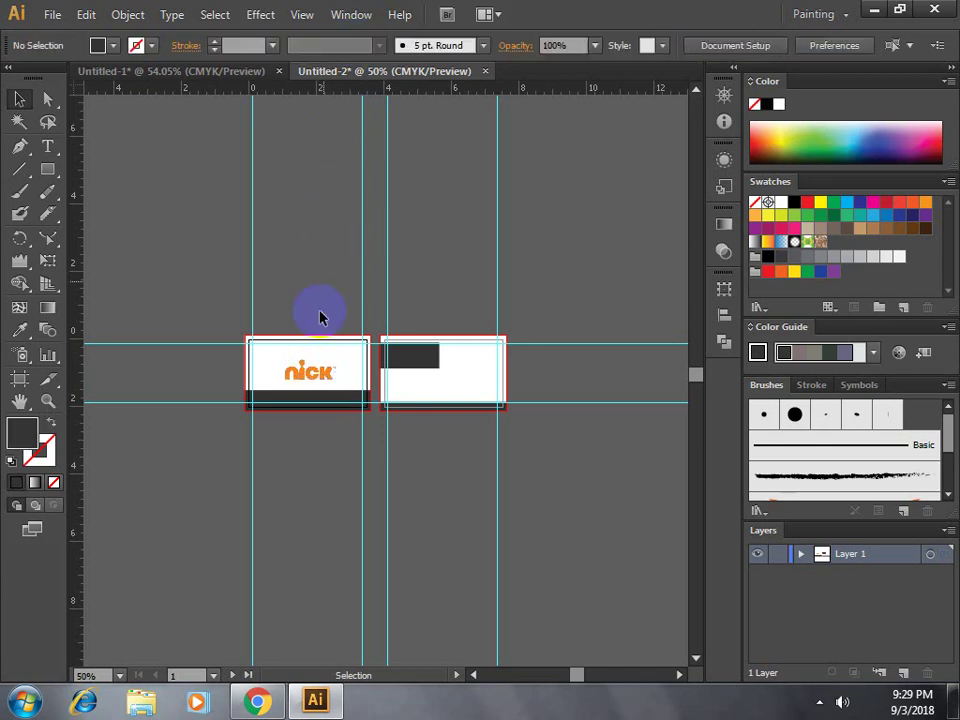
Scale up and reposition the Nick logo across the first card's white area above the band
{"action": "left_click", "coordinate": [310, 374]}
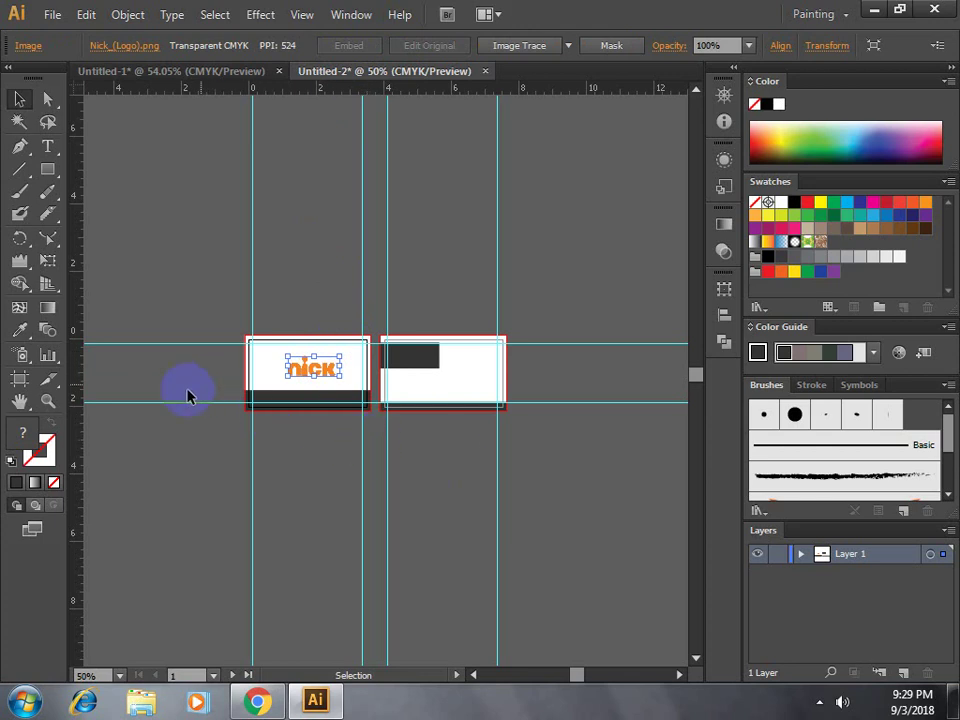
{"action": "left_click", "coordinate": [47, 400]}
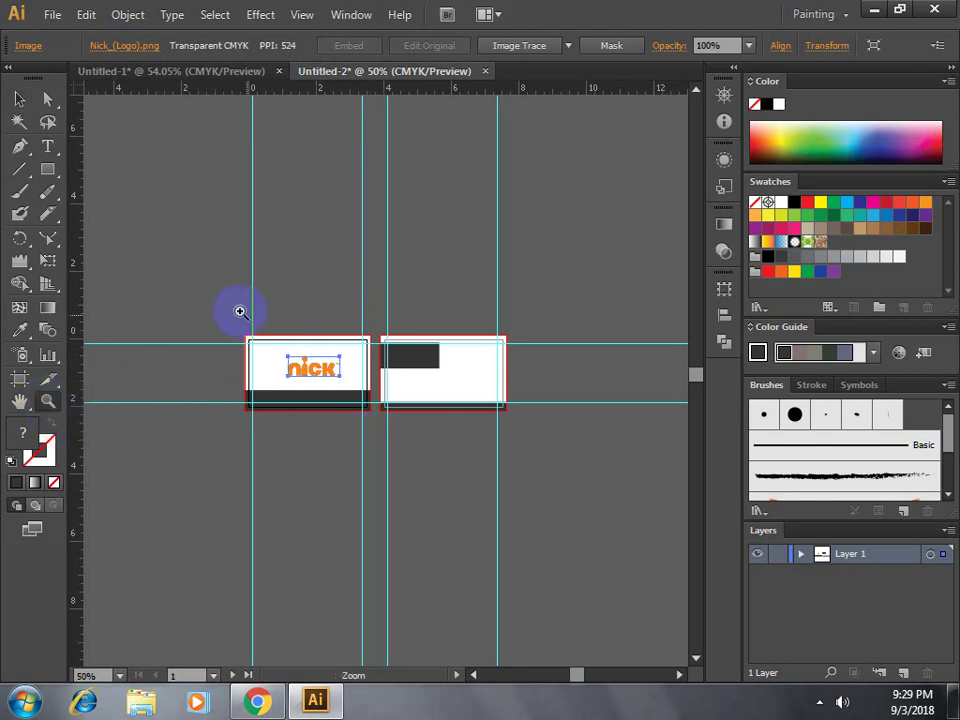
{"action": "left_click_drag", "start_coordinate": [241, 328], "coordinate": [422, 451]}
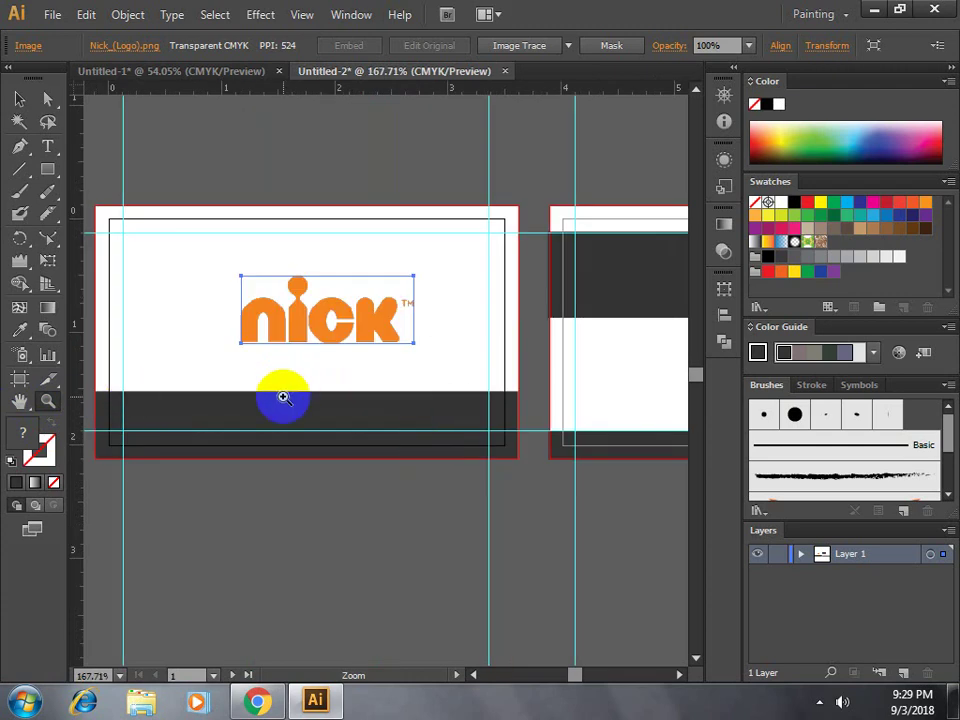
{"action": "left_click", "coordinate": [19, 98]}
{"action": "left_click_drag", "start_coordinate": [363, 315], "coordinate": [332, 300]}
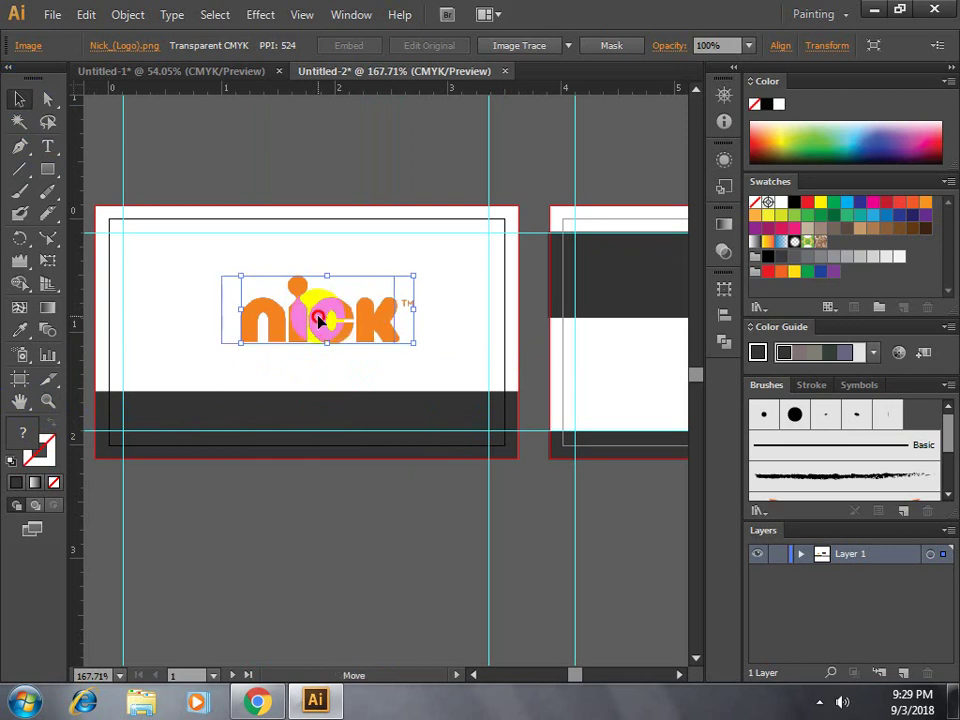
{"action": "left_click_drag", "start_coordinate": [400, 343], "coordinate": [422, 359]}
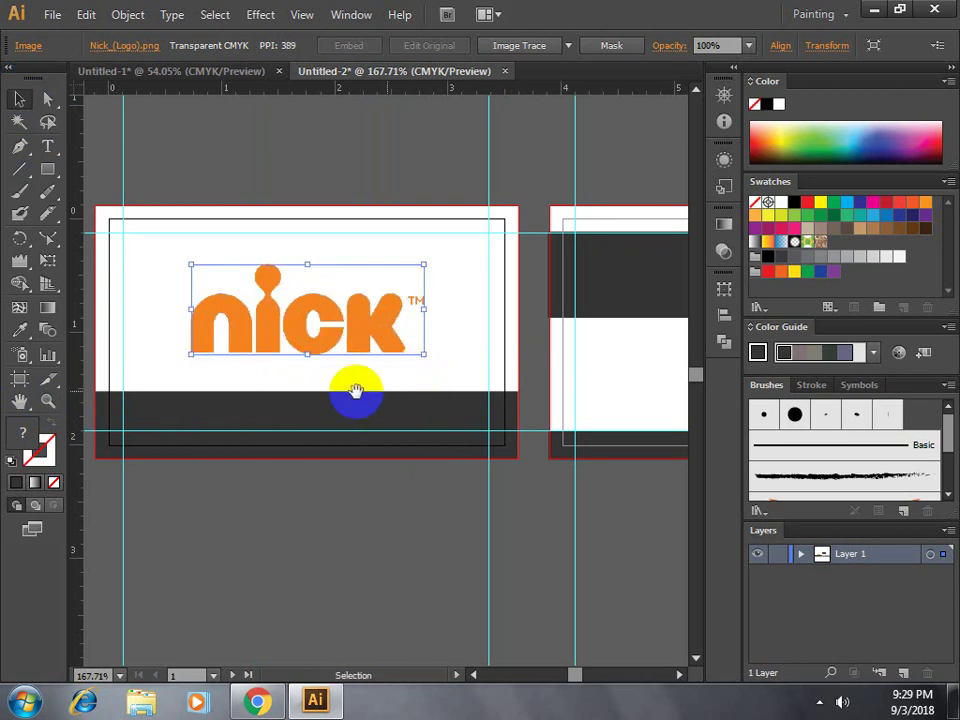
{"action": "left_click_drag", "start_coordinate": [356, 392], "coordinate": [411, 388]}
{"action": "left_click", "coordinate": [527, 305]}
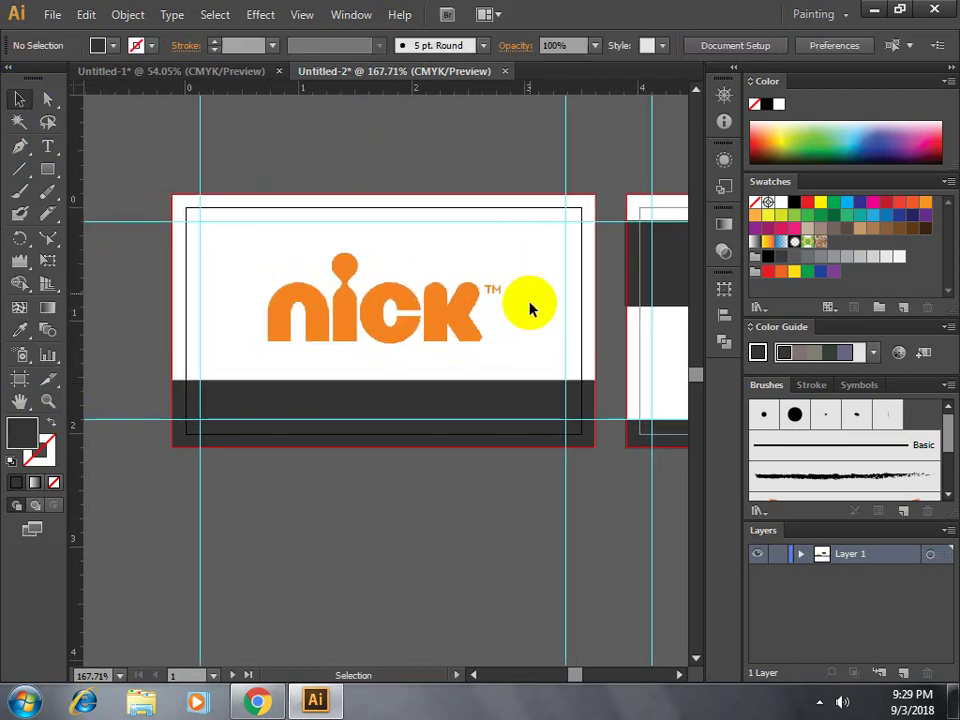
{"action": "left_click_drag", "start_coordinate": [515, 310], "coordinate": [480, 311]}
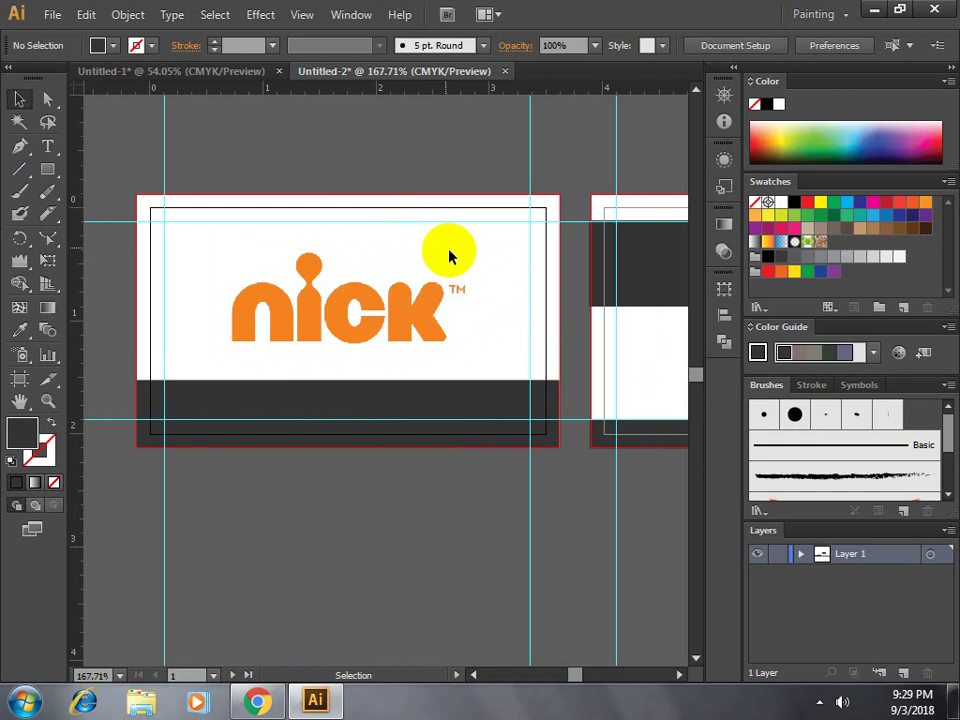
{"action": "left_click", "coordinate": [420, 296]}
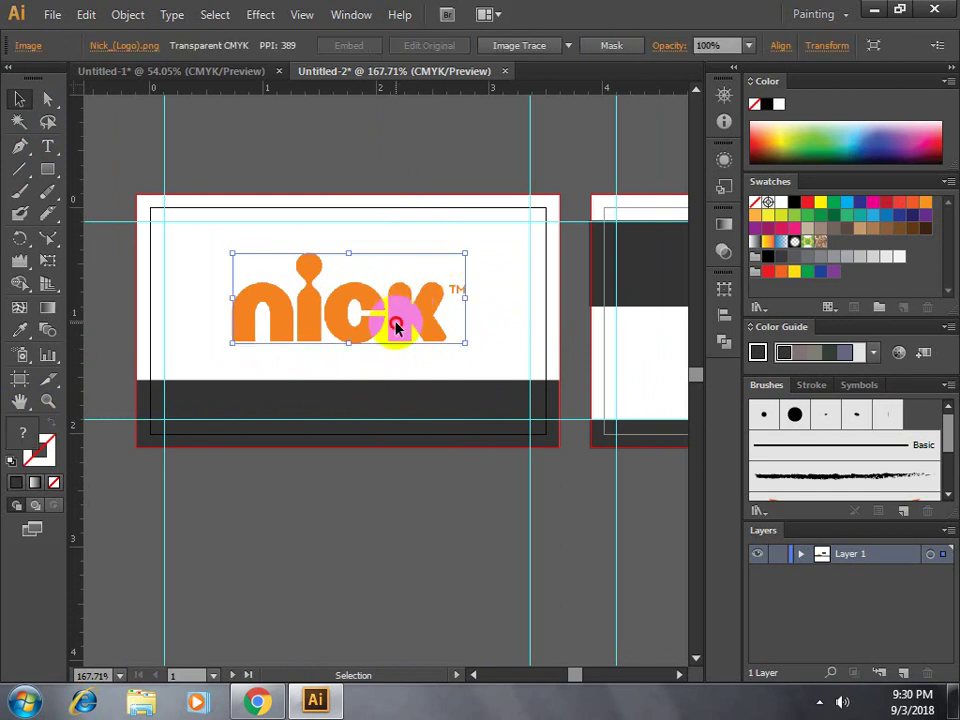
{"action": "left_click_drag", "start_coordinate": [396, 326], "coordinate": [399, 328]}
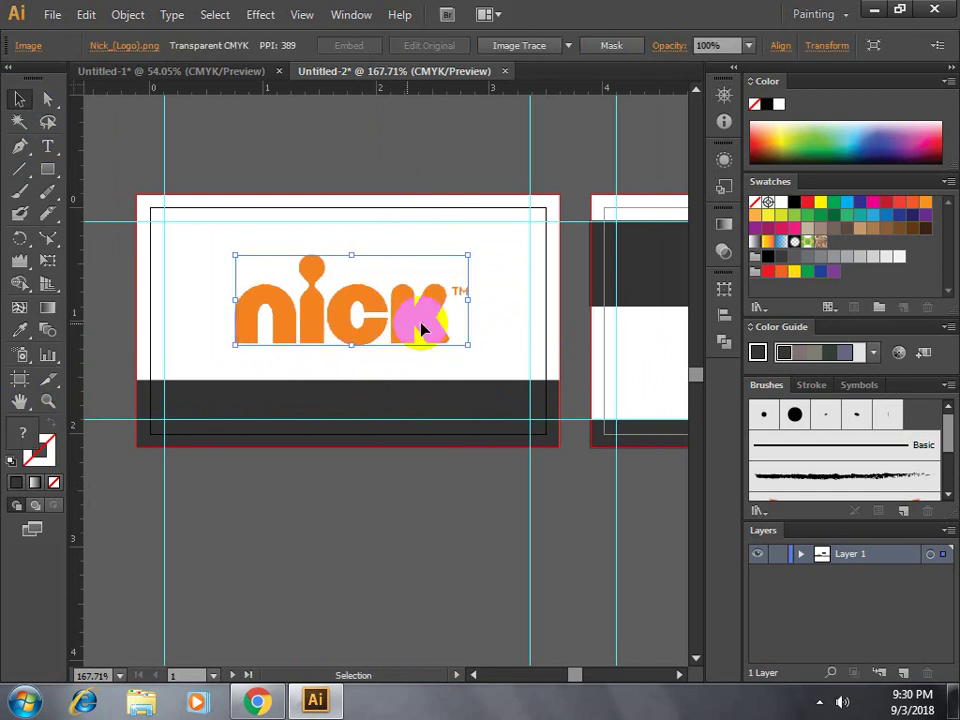
Centre the Nick logo horizontally with Align To set to Align to Artboard
{"action": "left_click", "coordinate": [726, 320]}
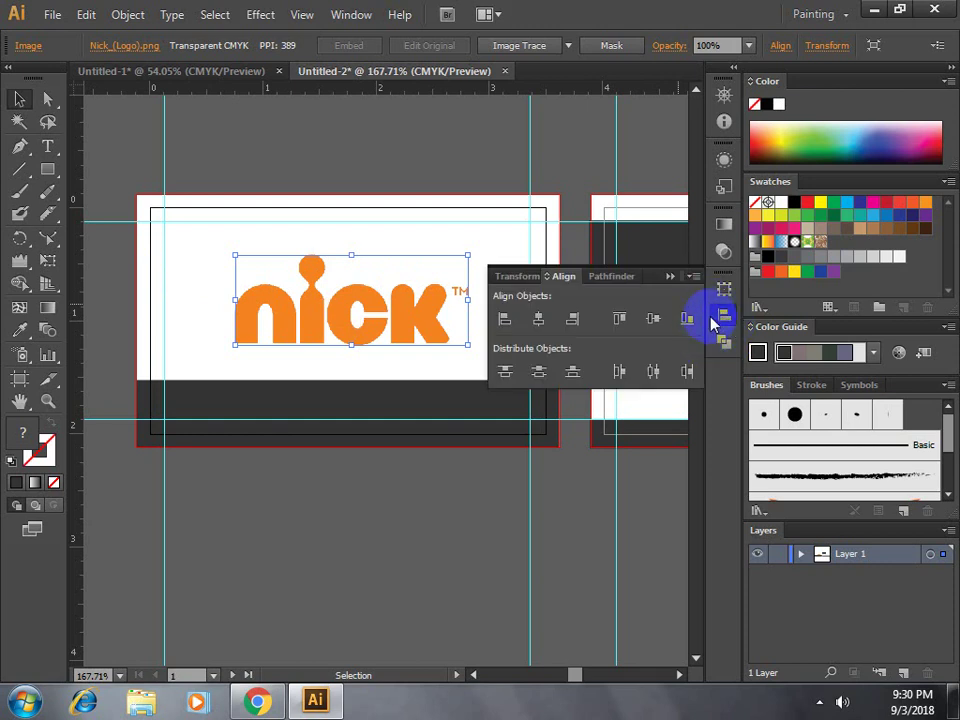
{"action": "left_click", "coordinate": [539, 319]}
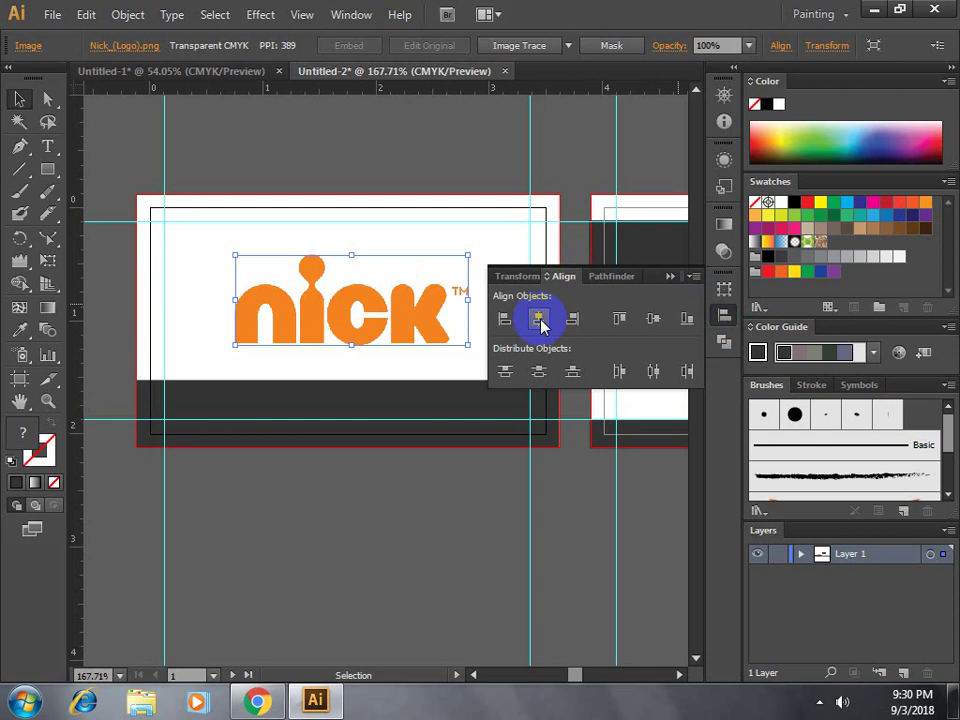
{"action": "left_click", "coordinate": [694, 275]}
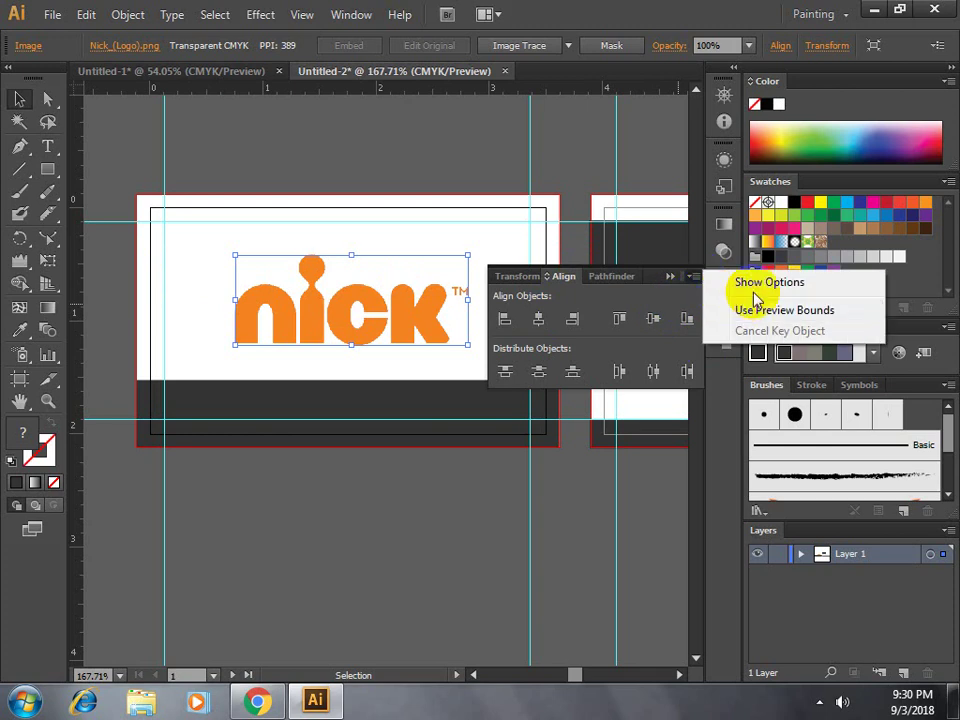
{"action": "left_click", "coordinate": [756, 288]}
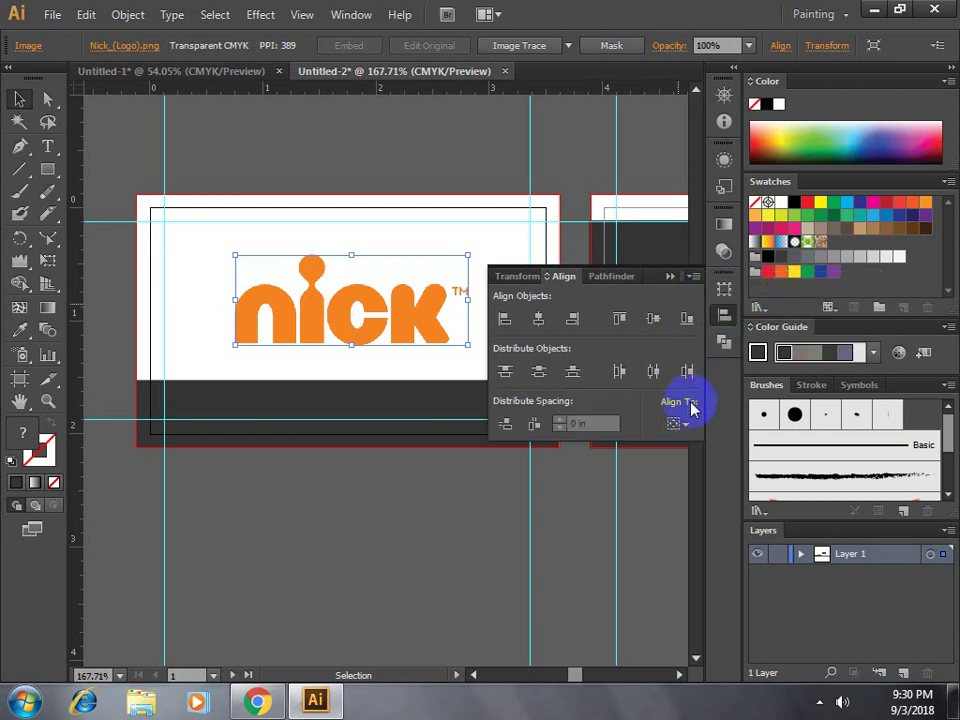
{"action": "left_click", "coordinate": [678, 422]}
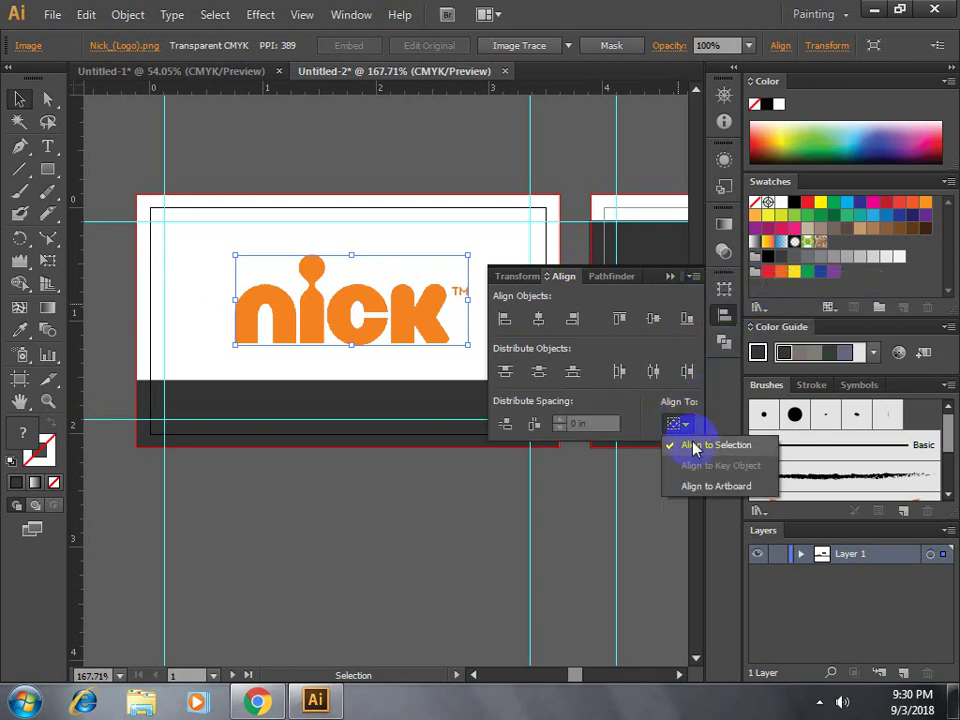
{"action": "left_click", "coordinate": [717, 488]}
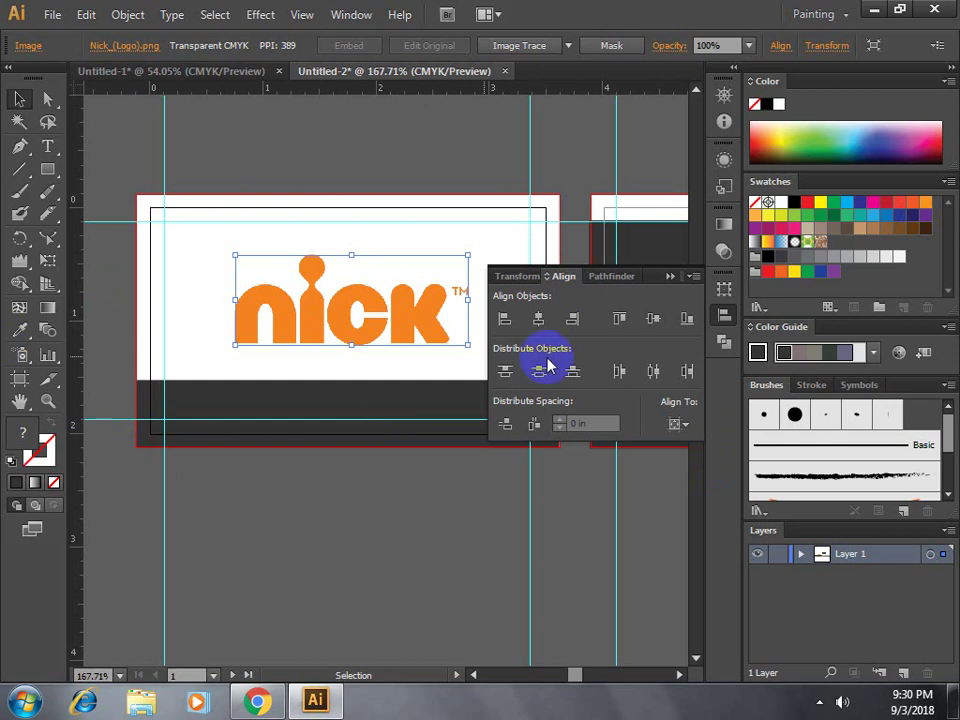
{"action": "left_click", "coordinate": [547, 320]}
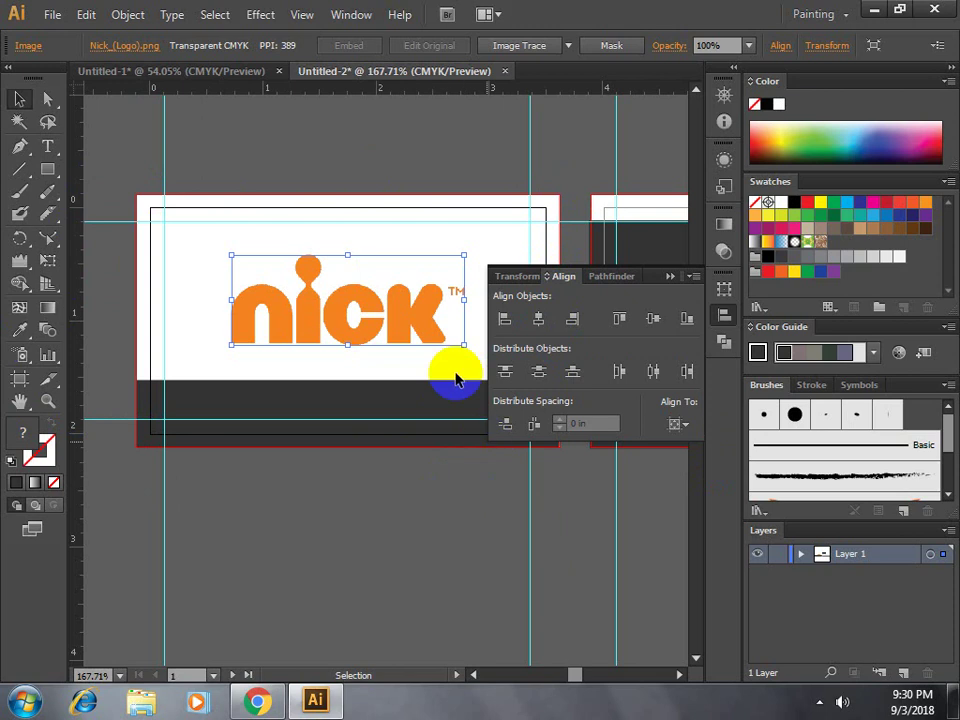
{"action": "mouse_move", "coordinate": [435, 304]}
{"action": "left_mouse_down"}
{"action": "mouse_move", "coordinate": [399, 257]}
{"action": "mouse_move", "coordinate": [393, 372]}
{"action": "left_mouse_up"}
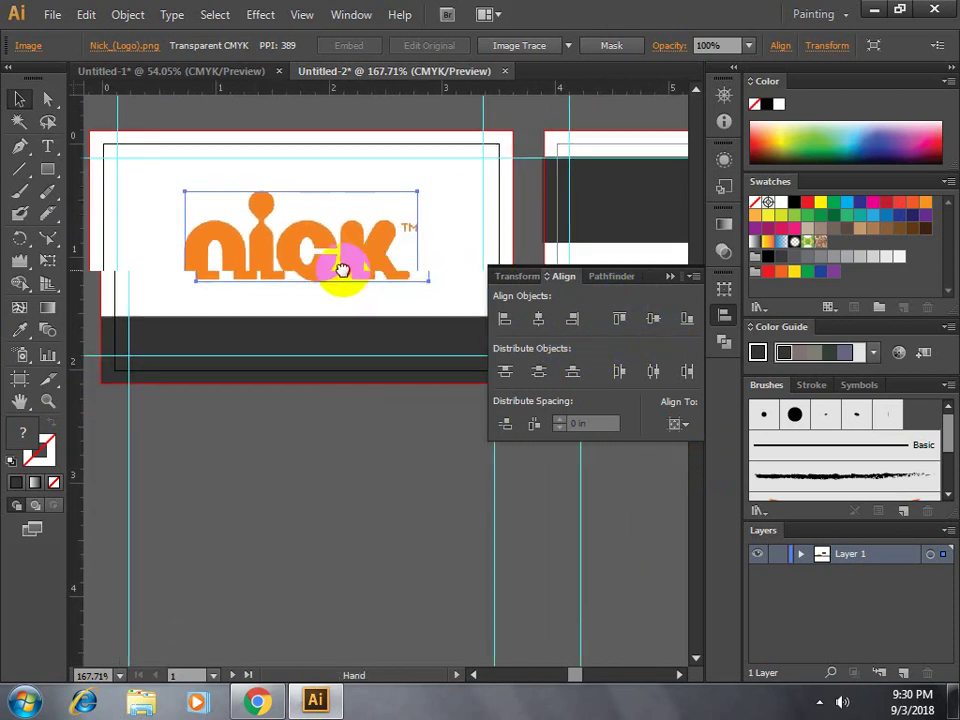
{"action": "left_click", "coordinate": [393, 372]}
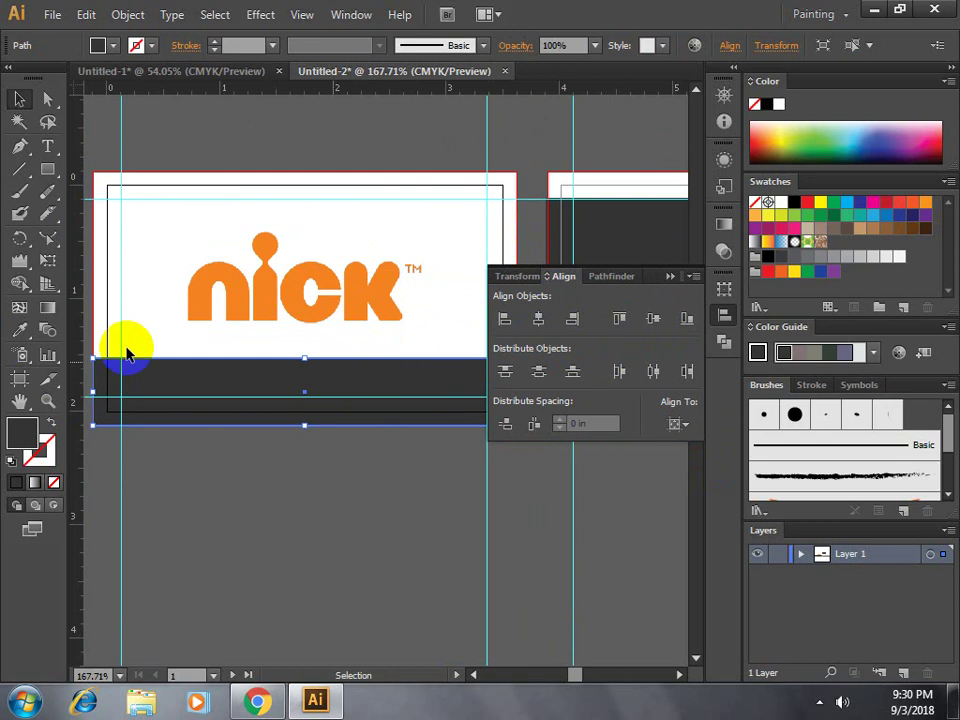
{"action": "left_click", "coordinate": [19, 329]}
{"action": "left_click", "coordinate": [283, 284]}
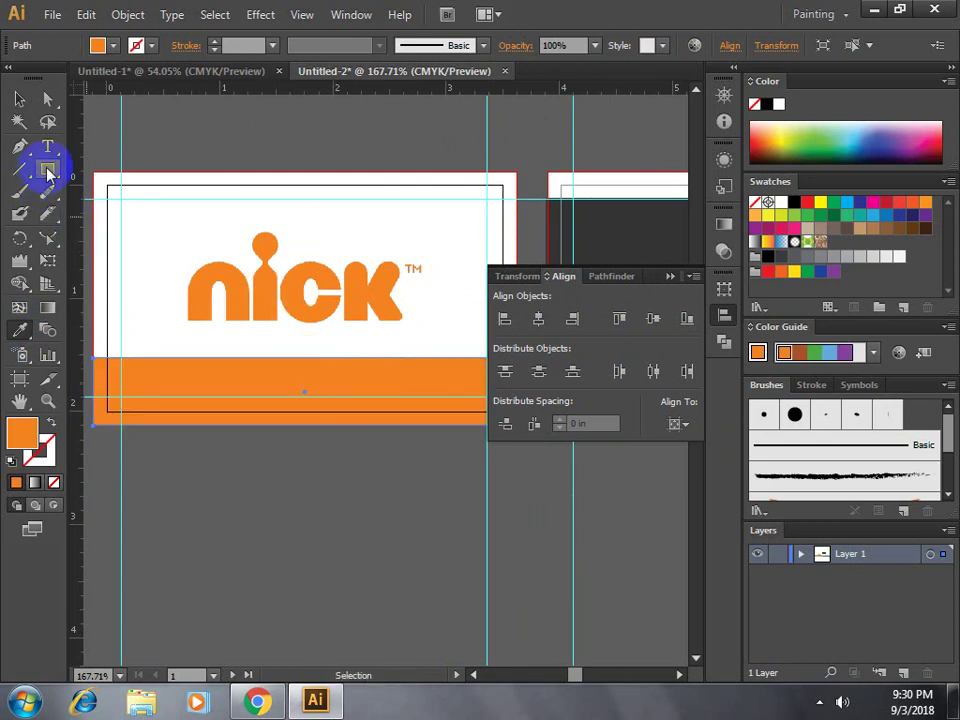
{"action": "left_click", "coordinate": [47, 146]}
{"action": "left_click", "coordinate": [237, 540]}
{"action": "type", "text": "www.nickbd.com"}
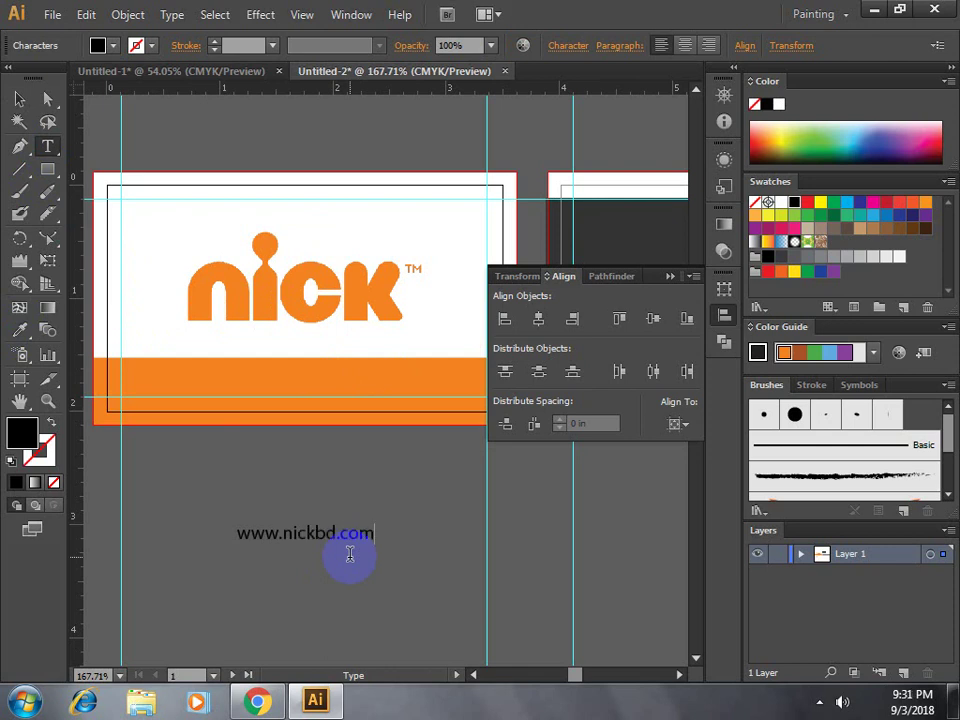
{"action": "left_click", "coordinate": [19, 98]}
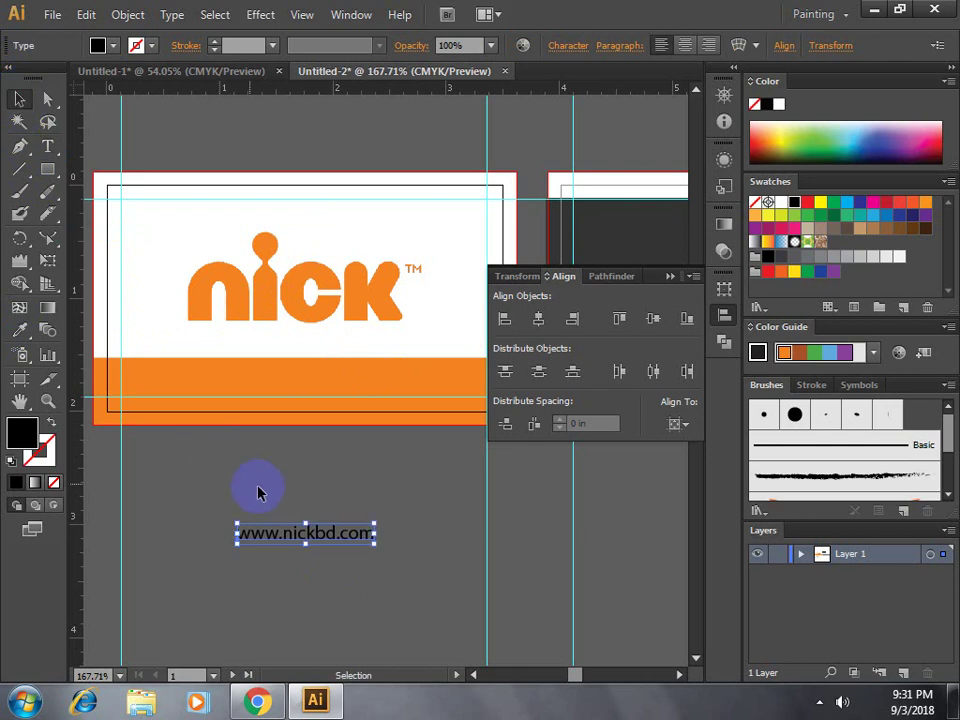
{"action": "left_click_drag", "start_coordinate": [320, 542], "coordinate": [320, 385]}
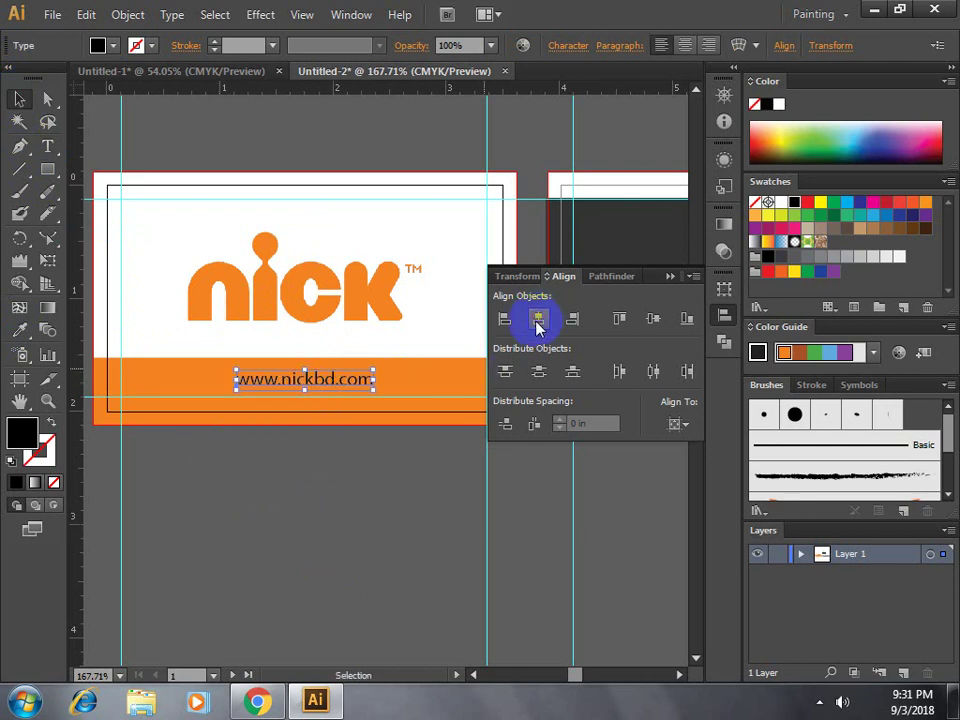
{"action": "left_click", "coordinate": [468, 318]}
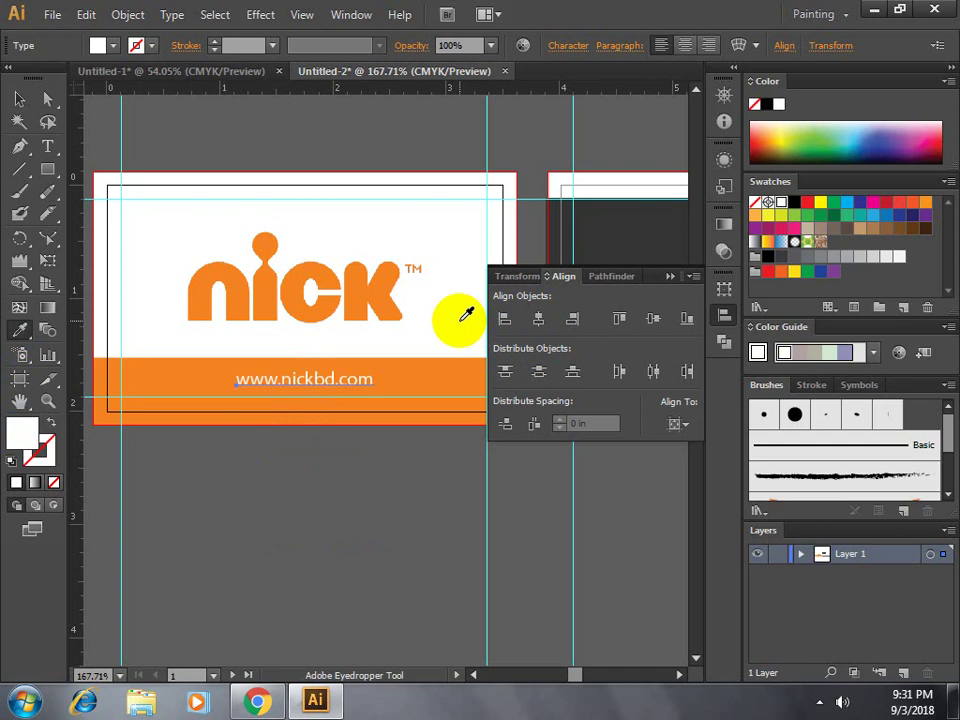
{"action": "left_click_drag", "start_coordinate": [399, 441], "coordinate": [326, 441]}
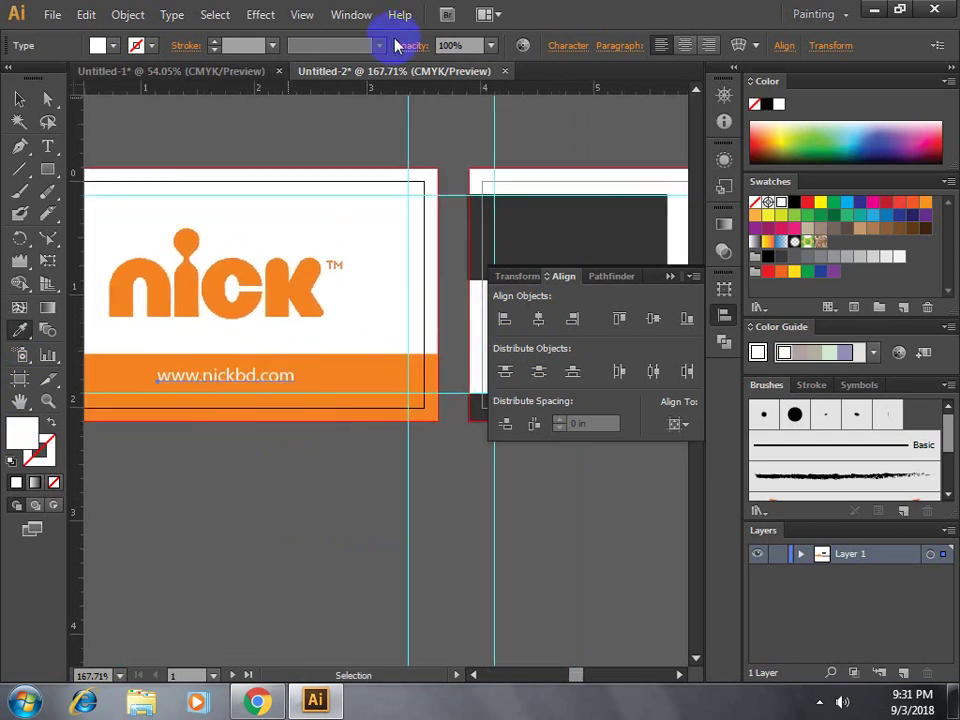
{"action": "left_click", "coordinate": [568, 47]}
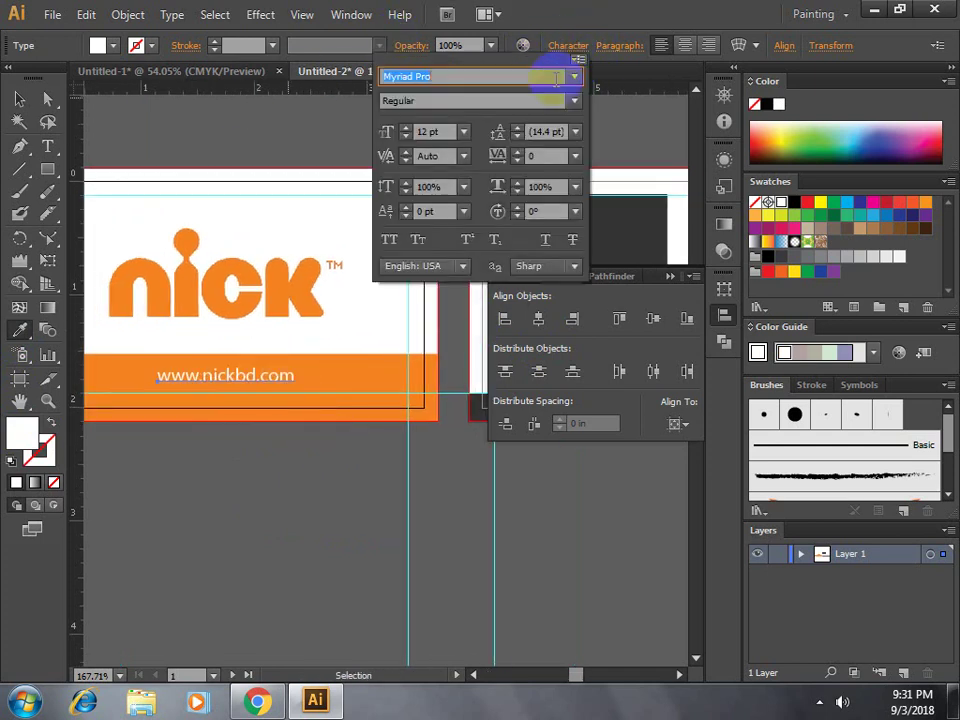
{"action": "left_click", "coordinate": [577, 133]}
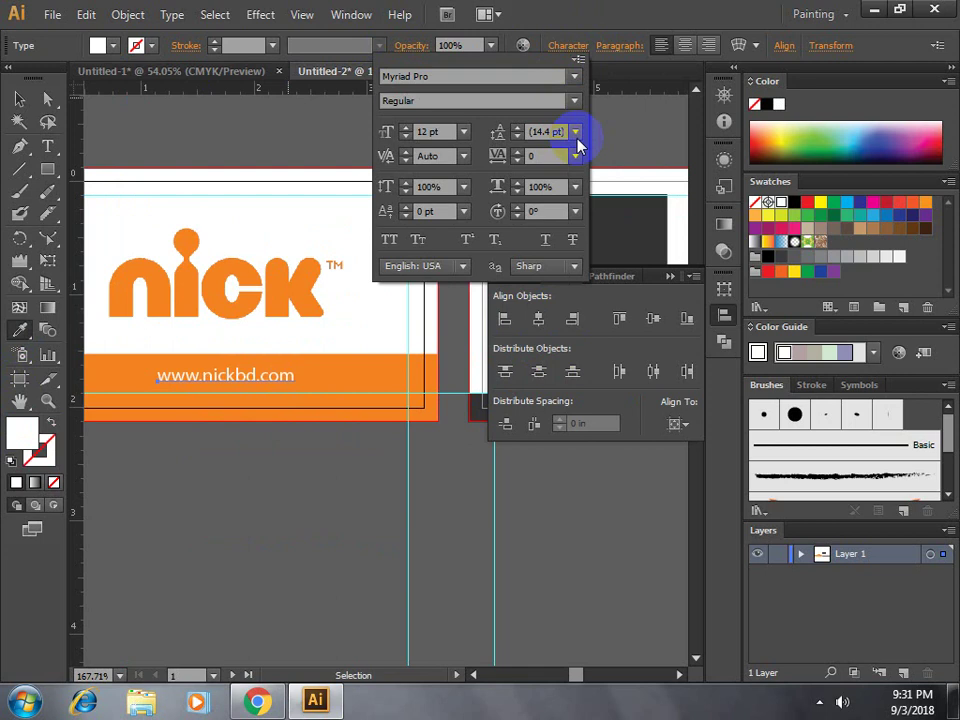
{"action": "left_click", "coordinate": [548, 155]}
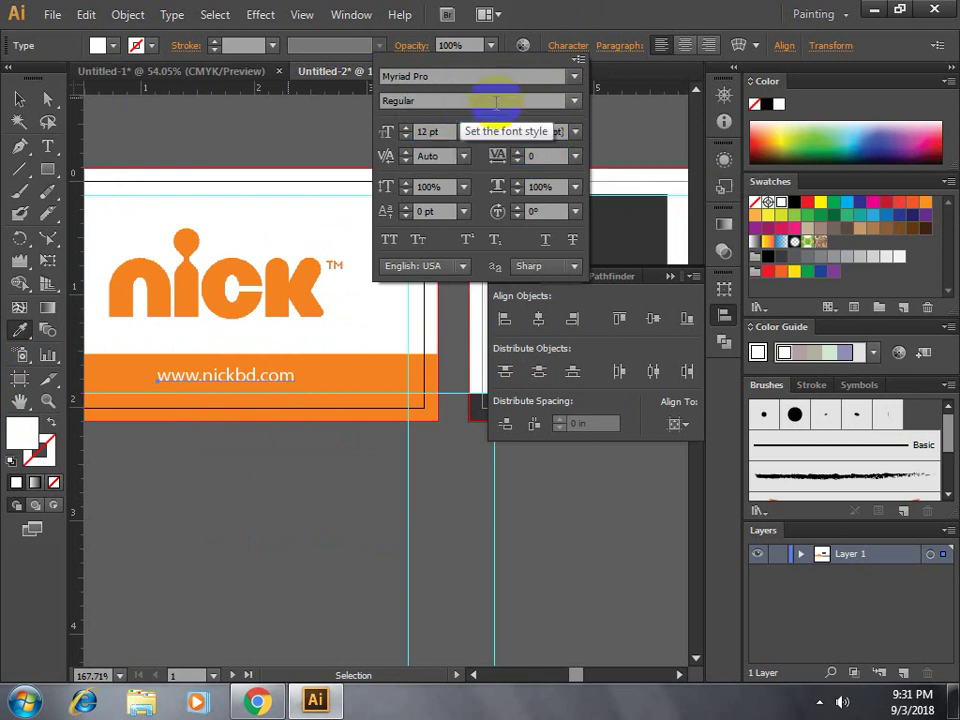
{"action": "left_click", "coordinate": [574, 101]}
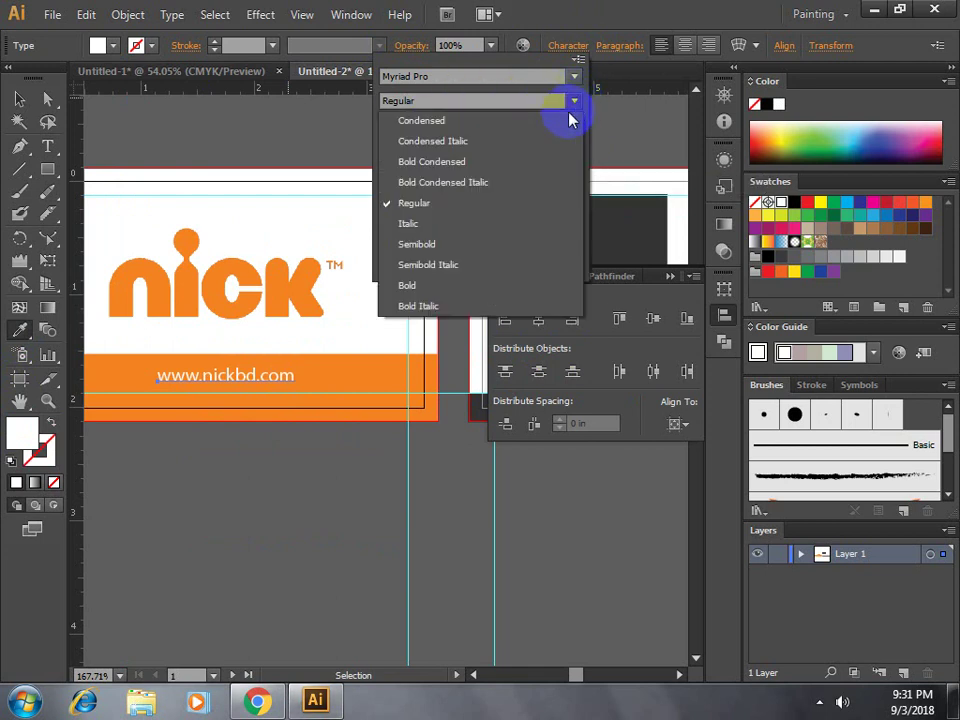
{"action": "left_click", "coordinate": [506, 286]}
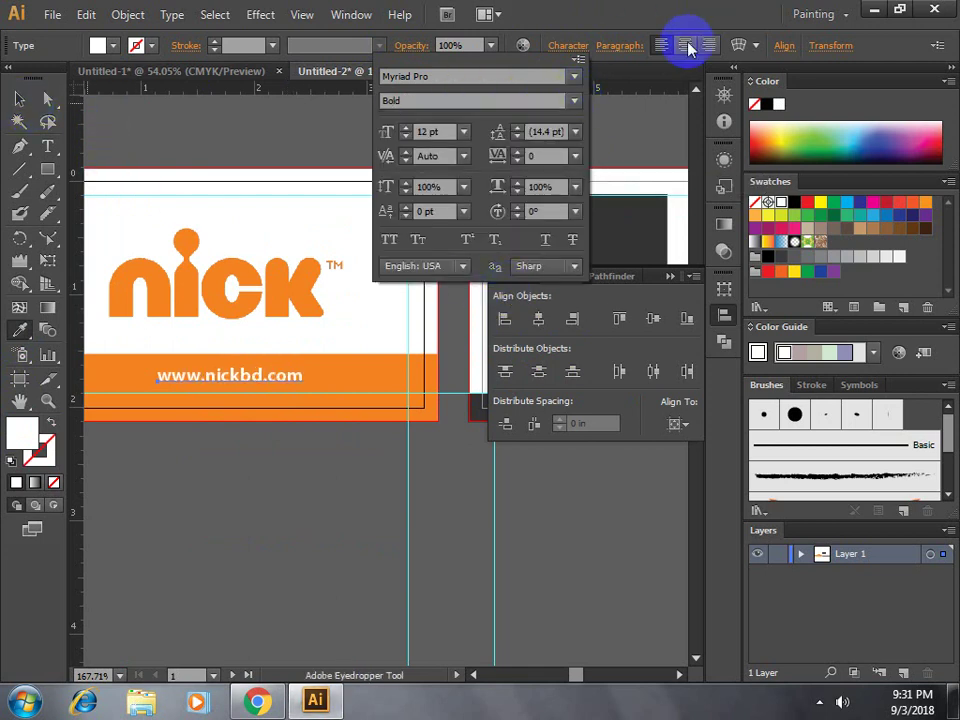
{"action": "key", "text": "Escape"}
{"action": "left_click", "coordinate": [686, 46]}
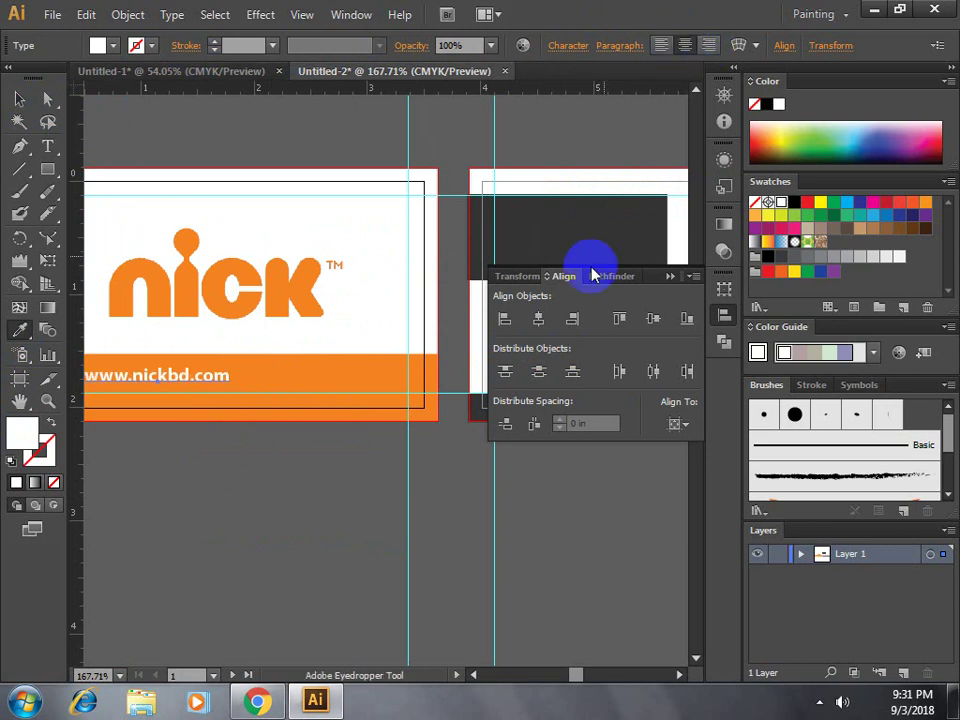
Nudge the web address slightly lower within the orange bar
{"action": "left_click", "coordinate": [19, 98]}
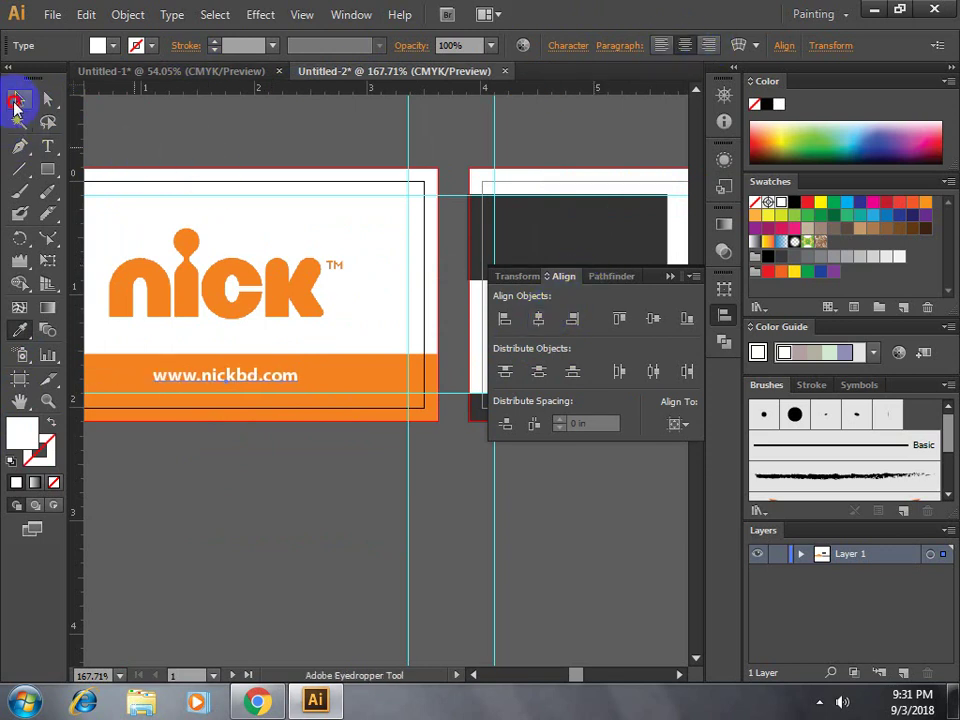
{"action": "left_click", "coordinate": [311, 171]}
{"action": "key", "text": "z"}
{"action": "left_click", "coordinate": [260, 370], "text": "alt"}
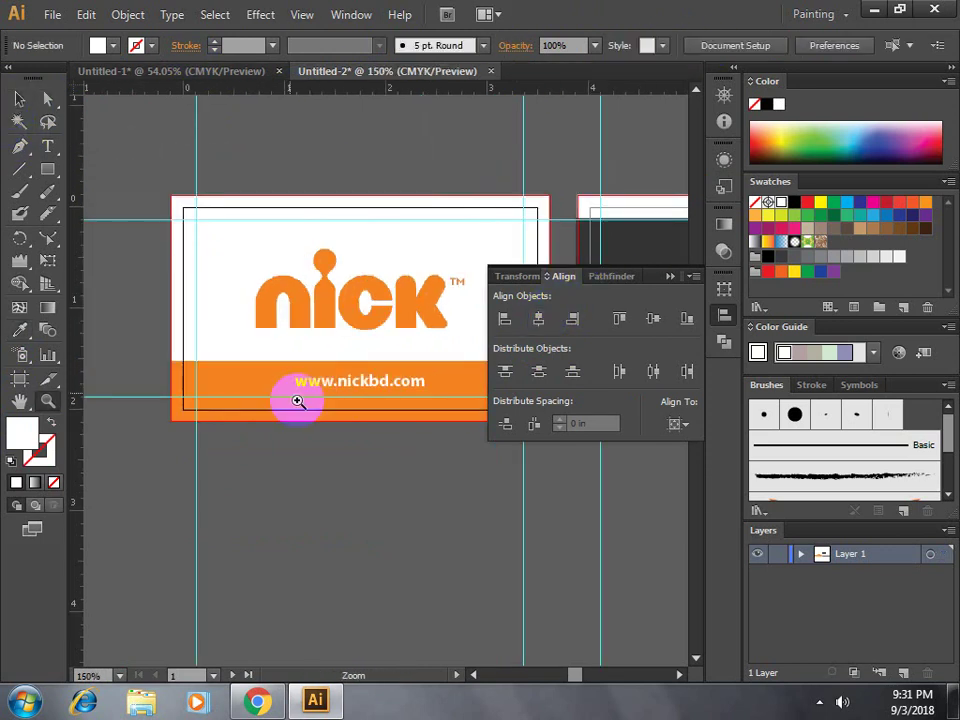
{"action": "left_click_drag", "start_coordinate": [296, 400], "coordinate": [122, 358]}
{"action": "left_click", "coordinate": [19, 99]}
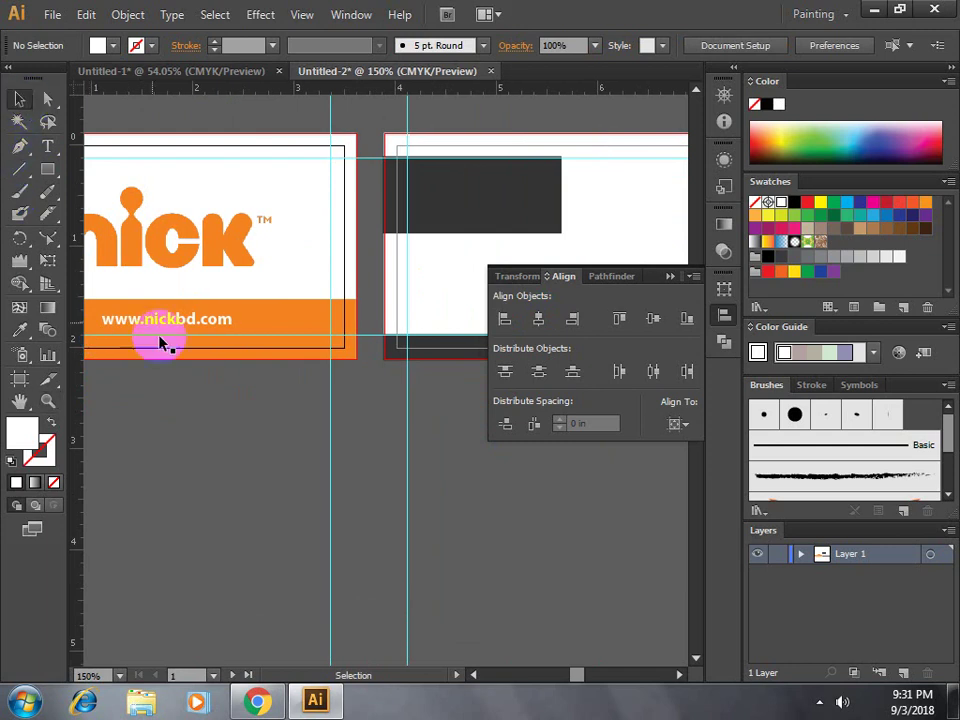
{"action": "left_click_drag", "start_coordinate": [160, 322], "coordinate": [161, 325]}
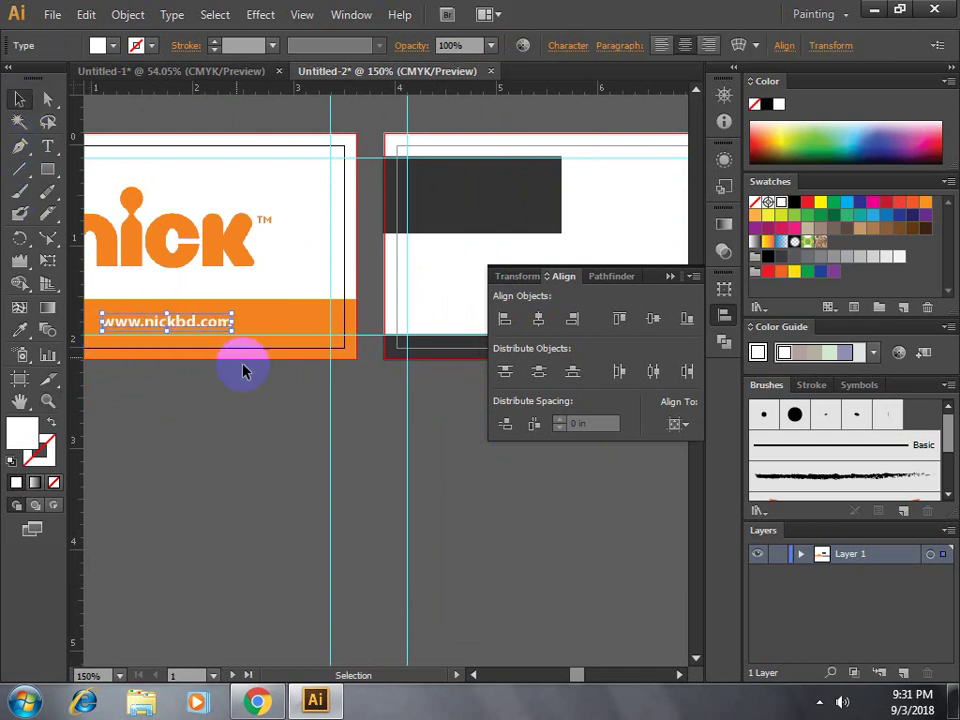
{"action": "left_click", "coordinate": [258, 438]}
{"action": "left_click_drag", "start_coordinate": [274, 431], "coordinate": [154, 467]}
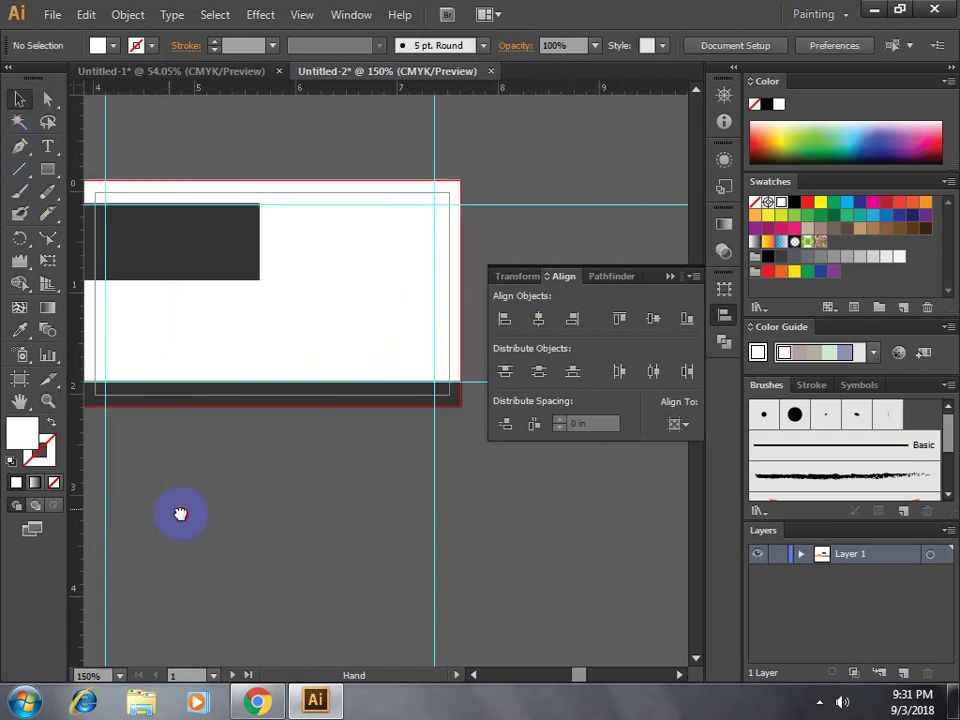
Bring both cards into view and select the back card's dark block
{"action": "left_click_drag", "start_coordinate": [182, 514], "coordinate": [274, 461]}
{"action": "scroll", "coordinate": [287, 339], "scroll_direction": "left", "scroll_amount": 3}
{"action": "key", "text": "z"}
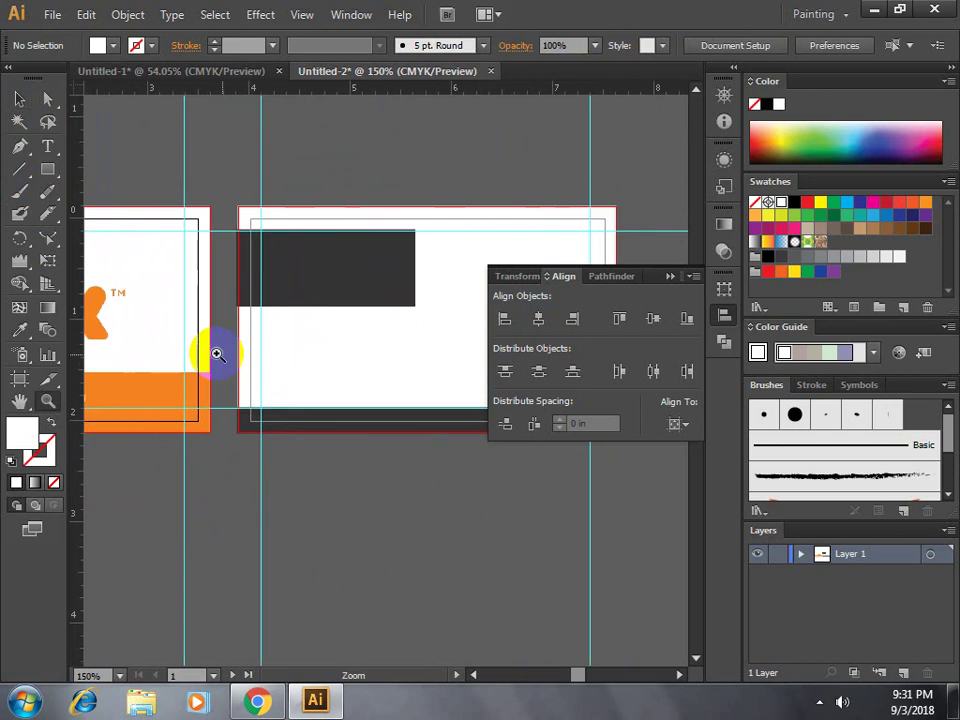
{"action": "left_click", "coordinate": [214, 351], "text": "alt"}
{"action": "left_click_drag", "start_coordinate": [266, 369], "coordinate": [188, 268]}
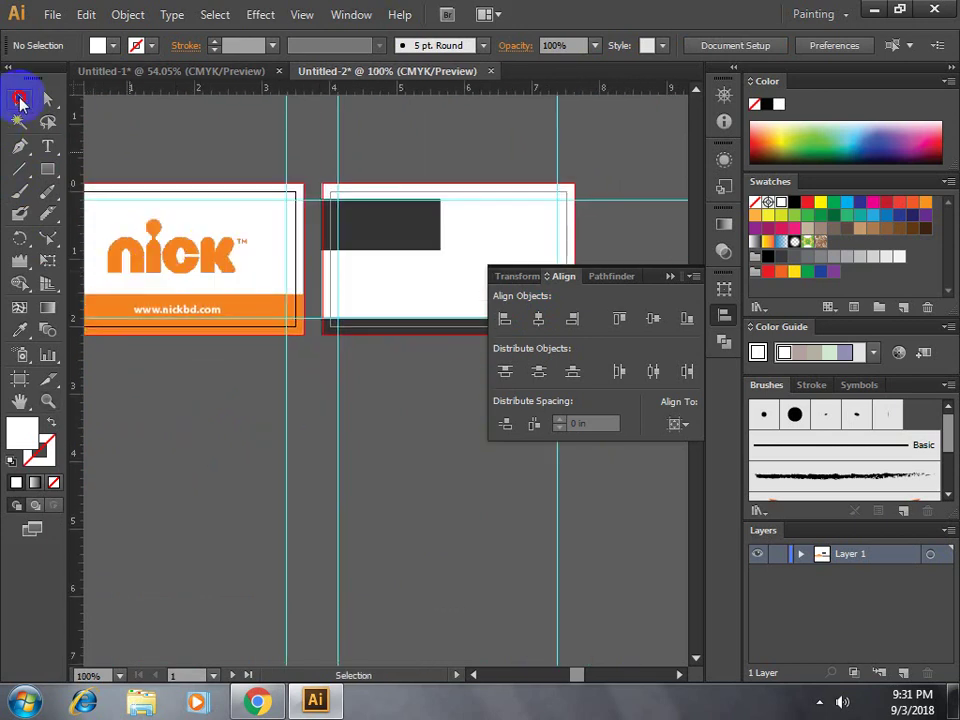
{"action": "left_click", "coordinate": [20, 100]}
{"action": "left_click", "coordinate": [349, 229]}
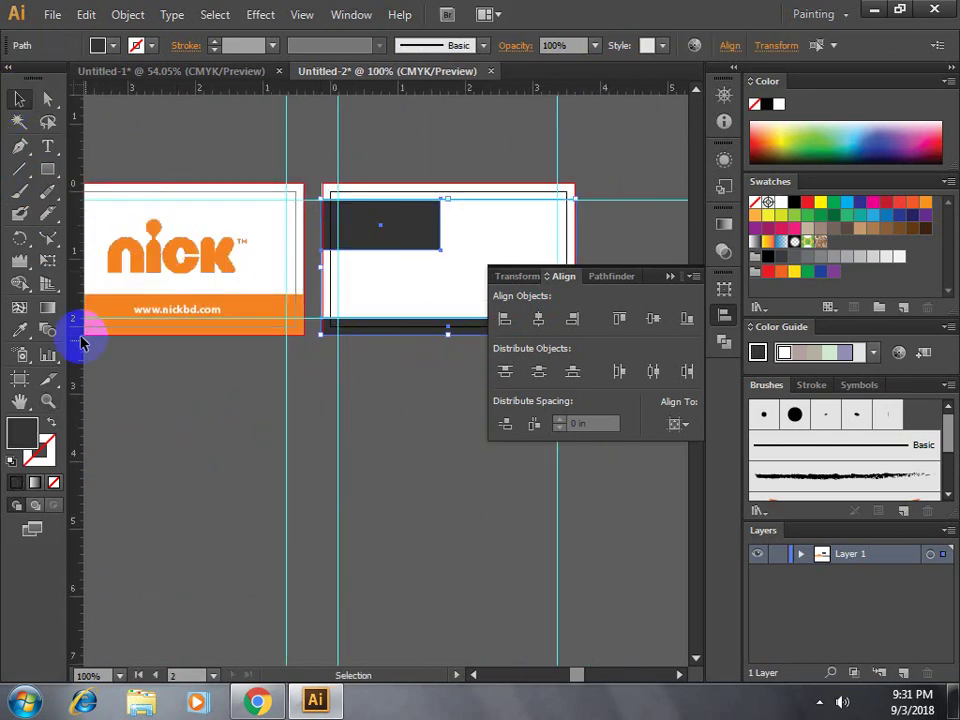
Apply the front card's orange to the back card's block and bottom bar
{"action": "left_click", "coordinate": [20, 328]}
{"action": "left_click", "coordinate": [246, 300]}
{"action": "left_click_drag", "start_coordinate": [285, 263], "coordinate": [130, 328]}
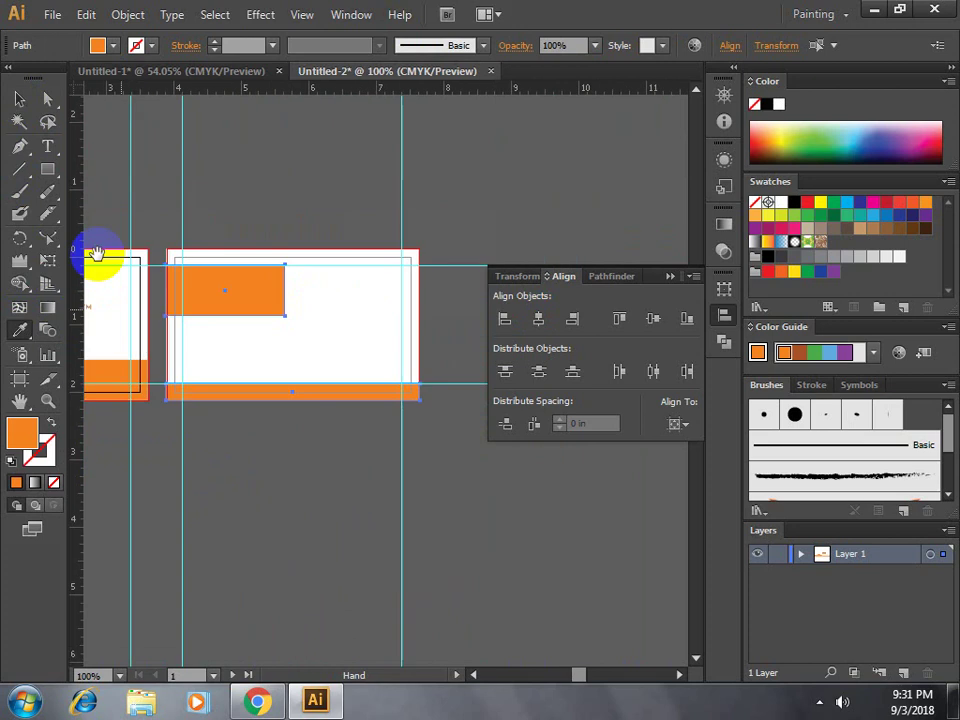
{"action": "left_click", "coordinate": [20, 98]}
{"action": "left_click", "coordinate": [285, 205]}
{"action": "left_click", "coordinate": [47, 401]}
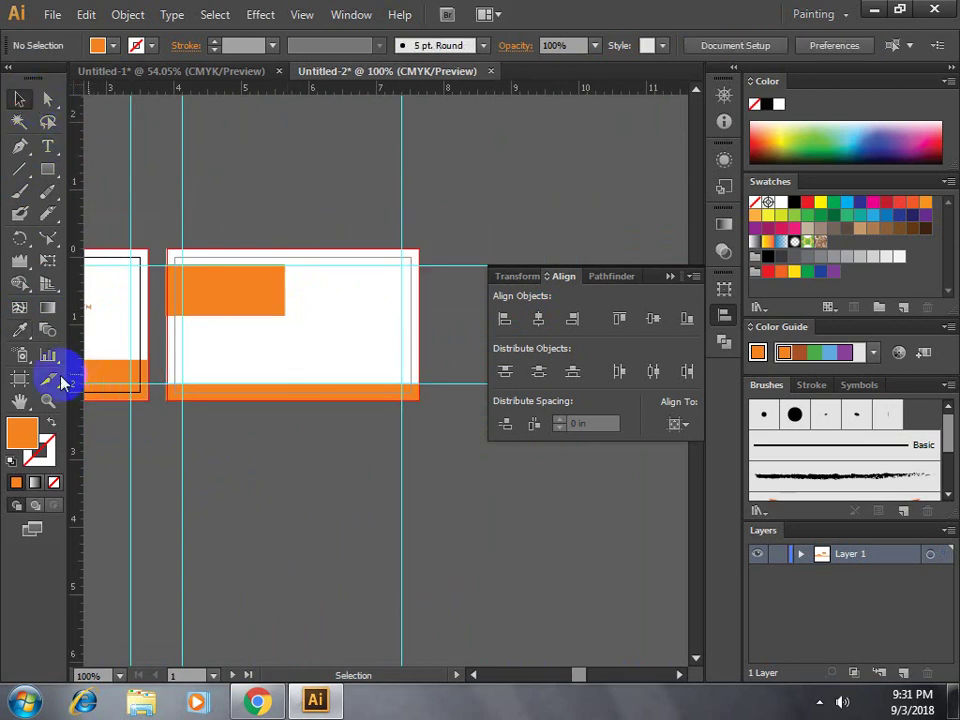
{"action": "left_click_drag", "start_coordinate": [349, 360], "coordinate": [481, 457]}
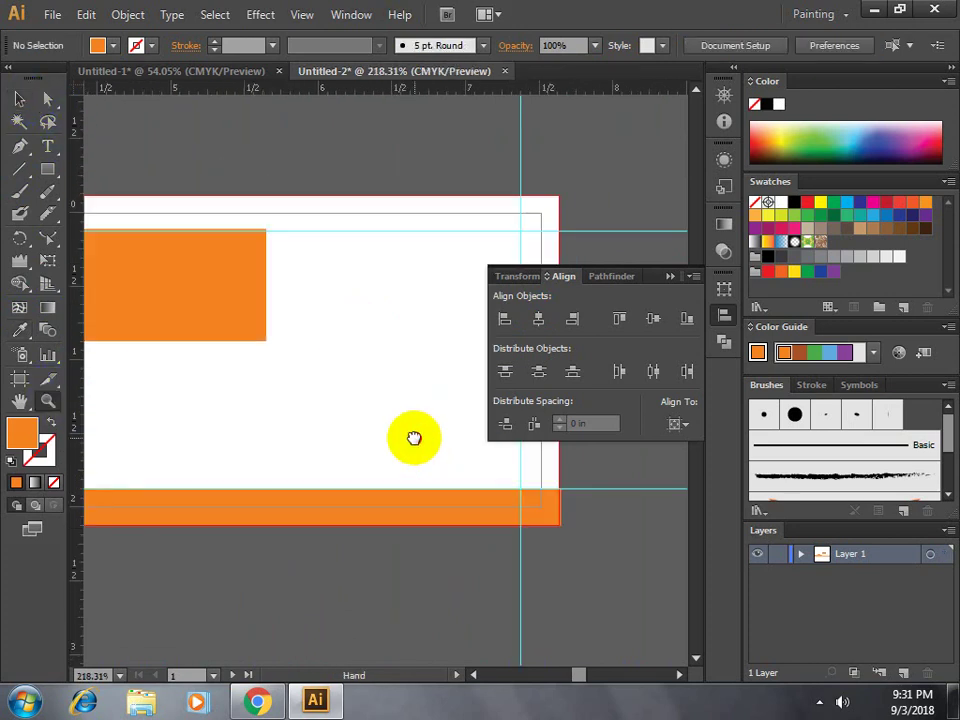
Type the name JHON DOE in the back card's white middle area
{"action": "left_click_drag", "start_coordinate": [411, 437], "coordinate": [347, 413]}
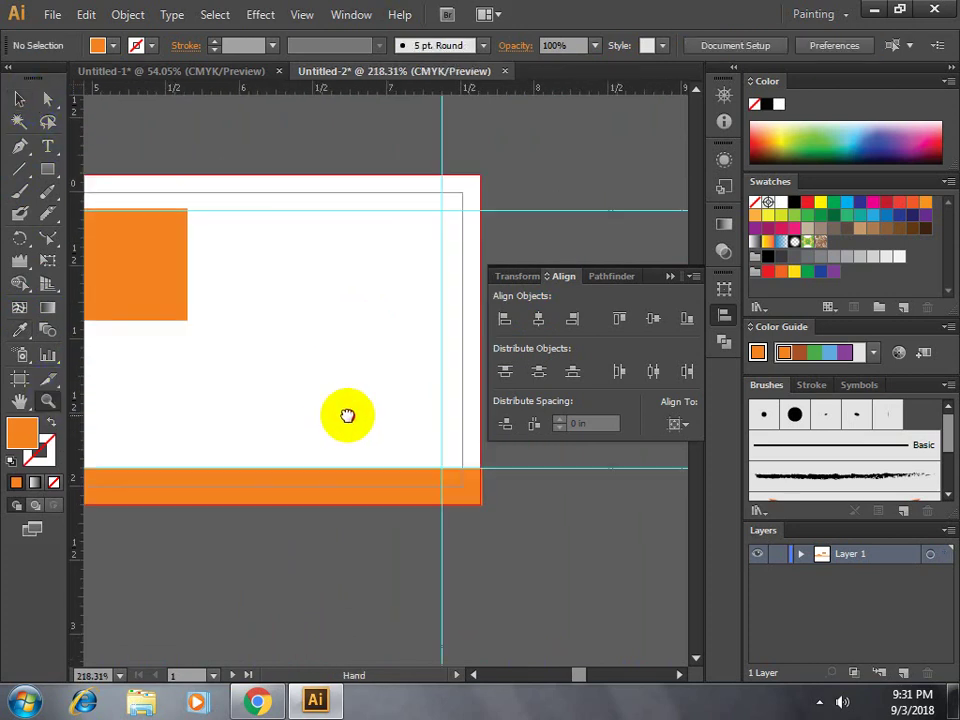
{"action": "left_click", "coordinate": [284, 368]}
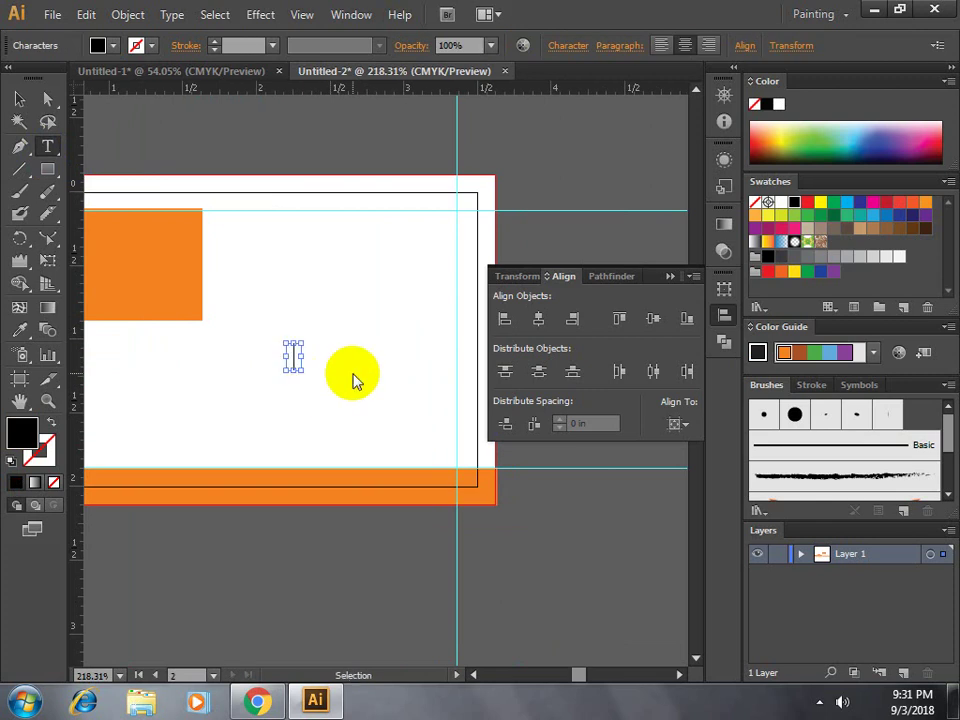
{"action": "key", "text": "ctrl+o"}
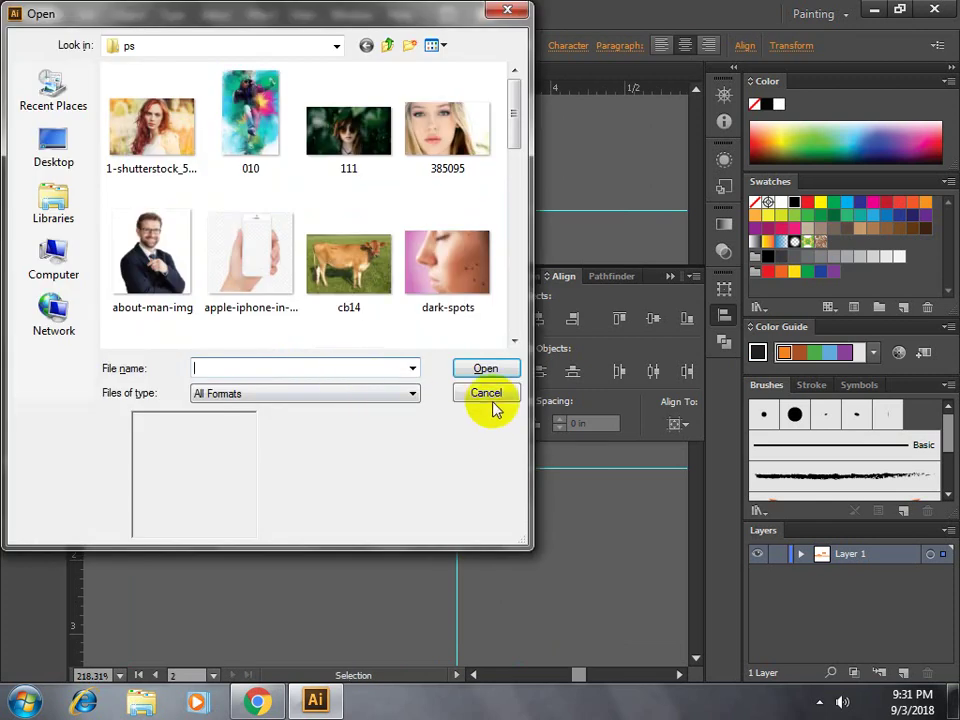
{"action": "left_click", "coordinate": [486, 393]}
{"action": "type", "text": "JHON D"}
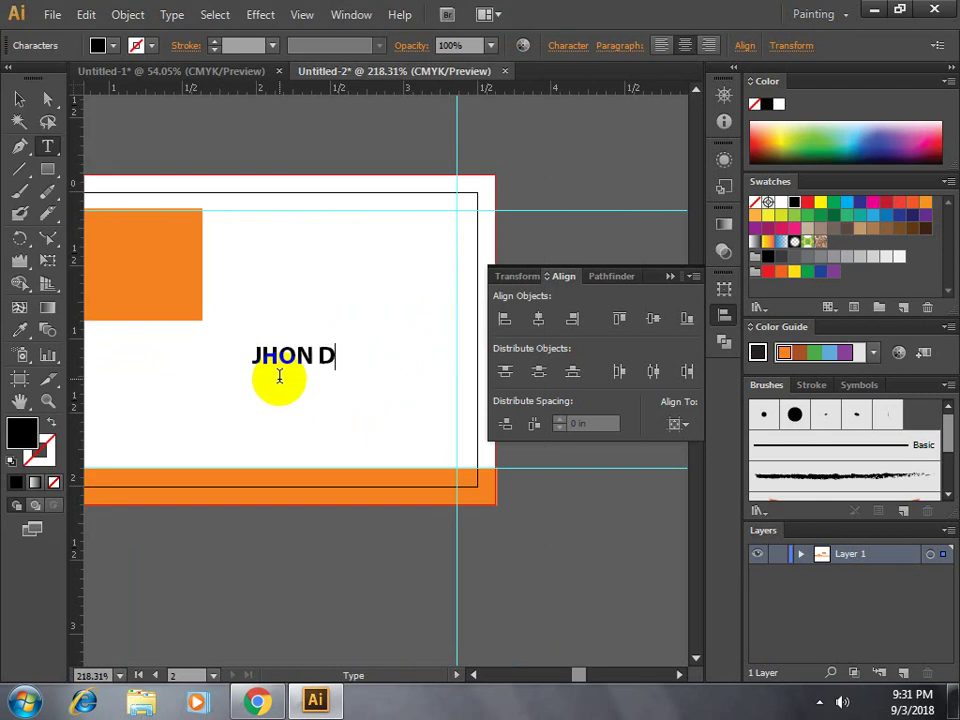
{"action": "type", "text": "OE"}
{"action": "key", "text": "Escape"}
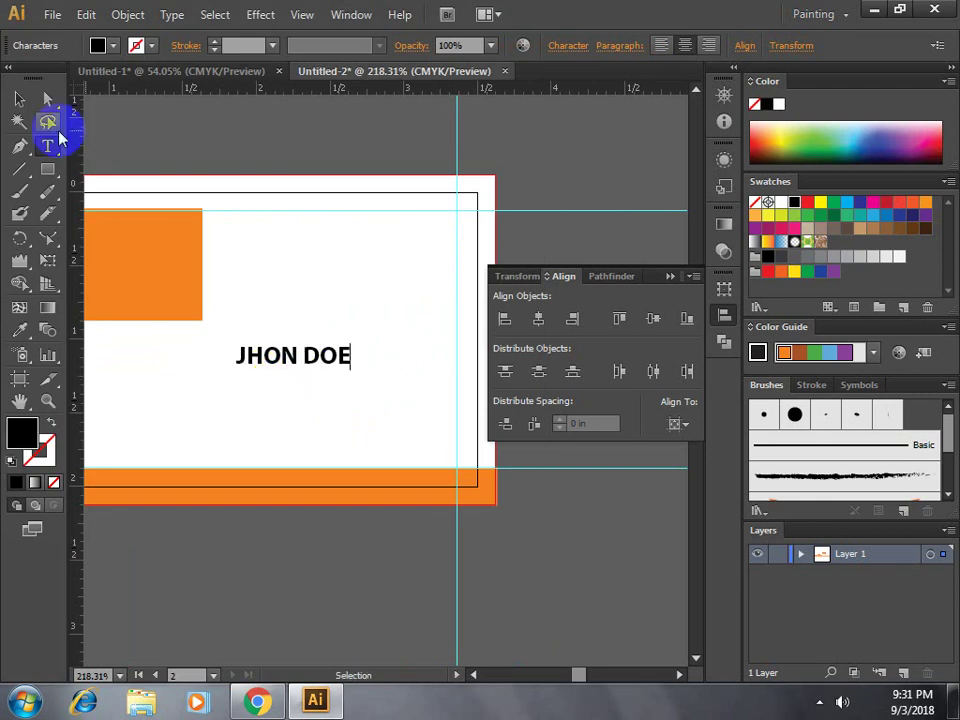
{"action": "left_click", "coordinate": [20, 97]}
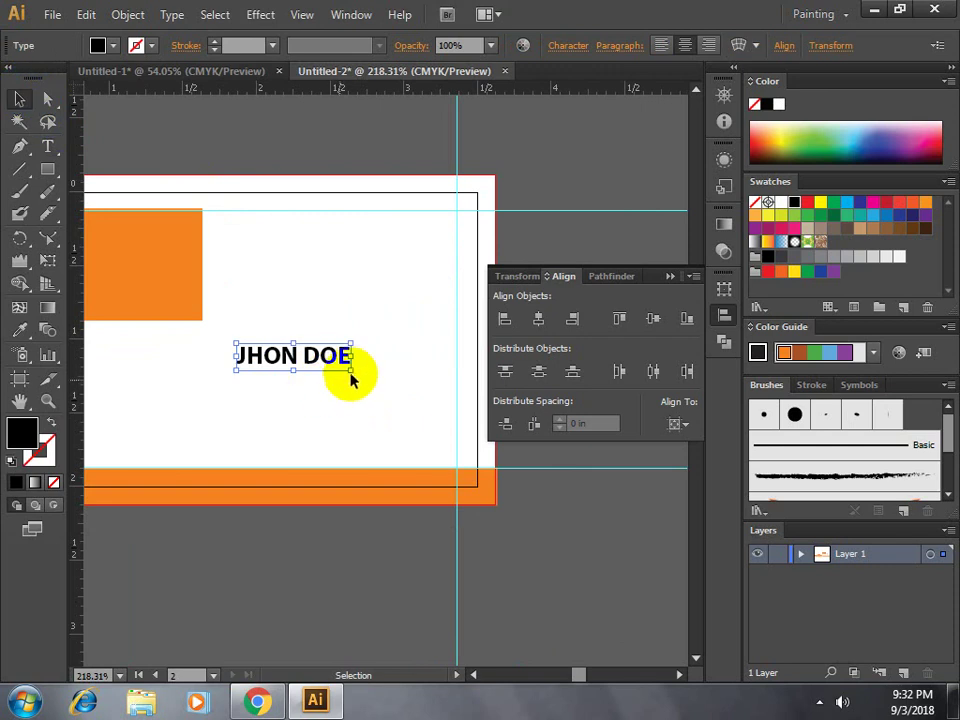
Enlarge and right-align JHON DOE, moving it toward the card's upper right
{"action": "mouse_move", "coordinate": [354, 371]}
{"action": "left_mouse_down"}
{"action": "mouse_move", "coordinate": [368, 373]}
{"action": "mouse_move", "coordinate": [388, 276]}
{"action": "left_mouse_up"}
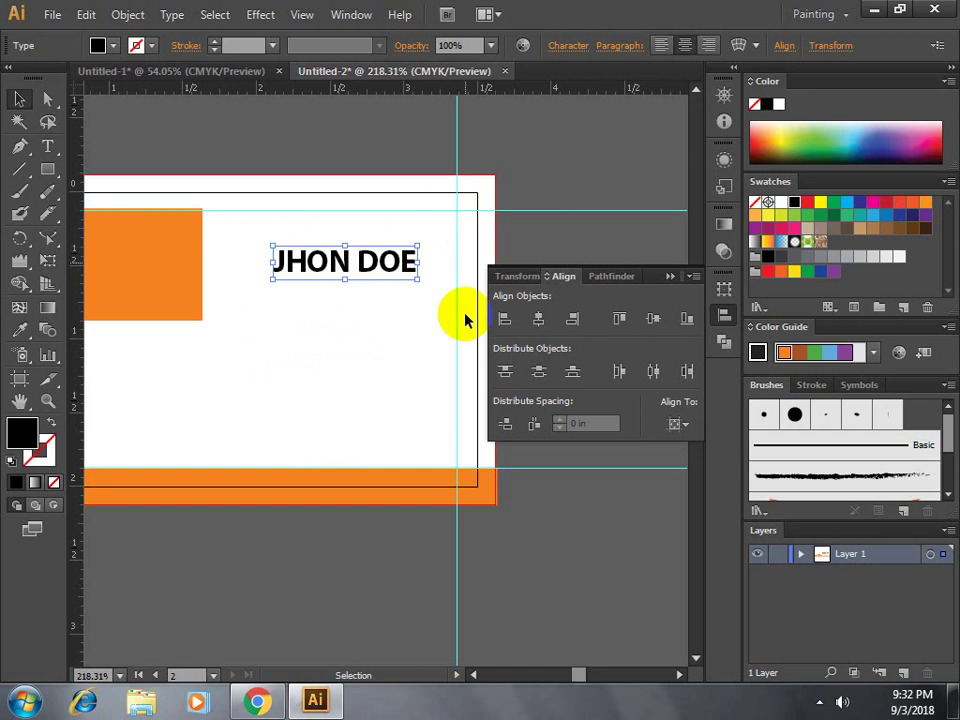
{"action": "left_click", "coordinate": [709, 45]}
{"action": "left_click_drag", "start_coordinate": [317, 258], "coordinate": [428, 229]}
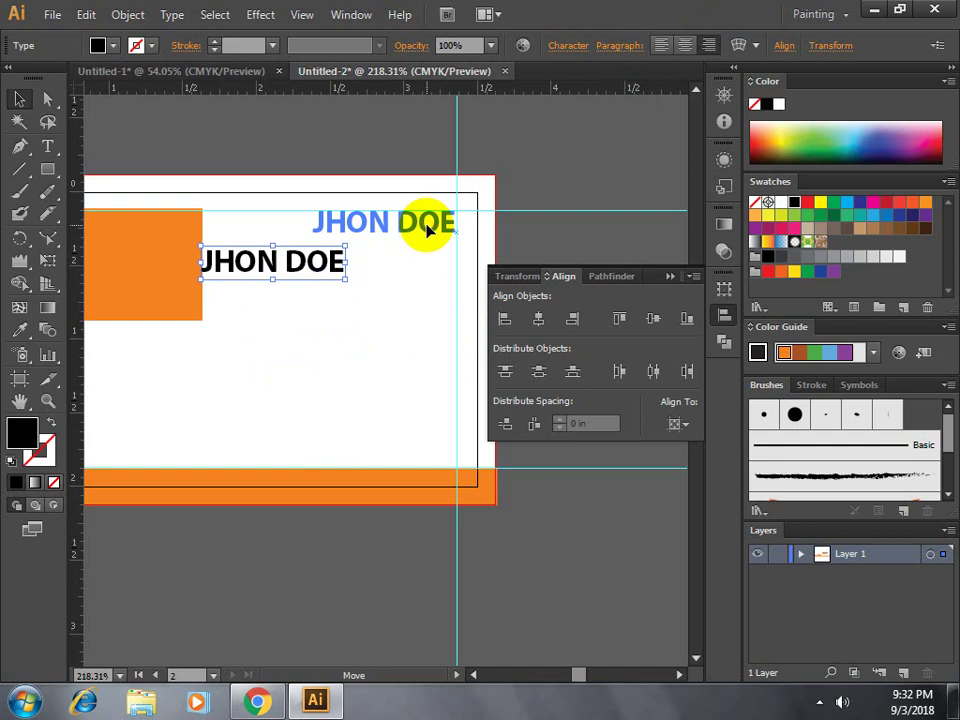
{"action": "left_click", "coordinate": [407, 279]}
Adjust JHON DOE's position and Alt-drag a duplicate directly below it
{"action": "left_click", "coordinate": [325, 238]}
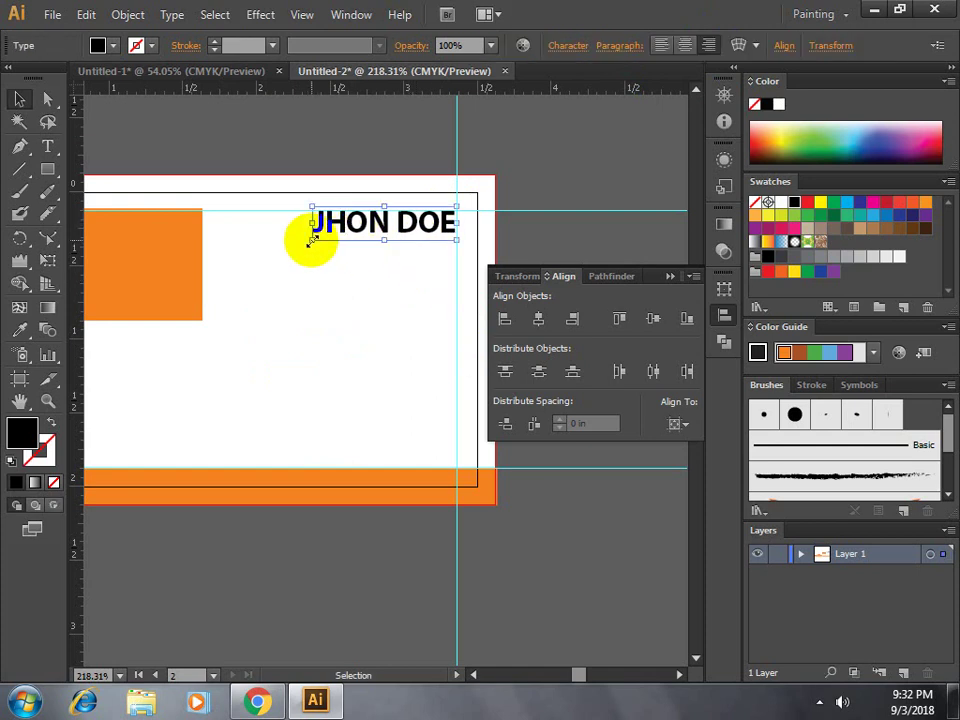
{"action": "left_click_drag", "start_coordinate": [309, 240], "coordinate": [254, 253]}
{"action": "left_click", "coordinate": [410, 250]}
{"action": "left_click_drag", "start_coordinate": [410, 236], "coordinate": [407, 277]}
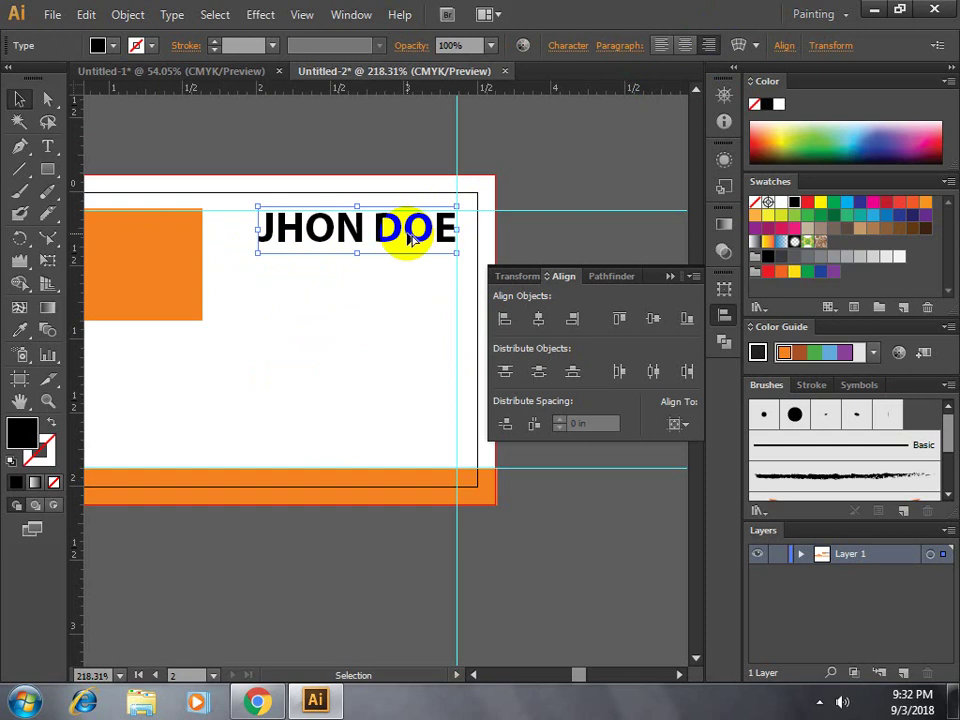
{"action": "key", "text": "t"}
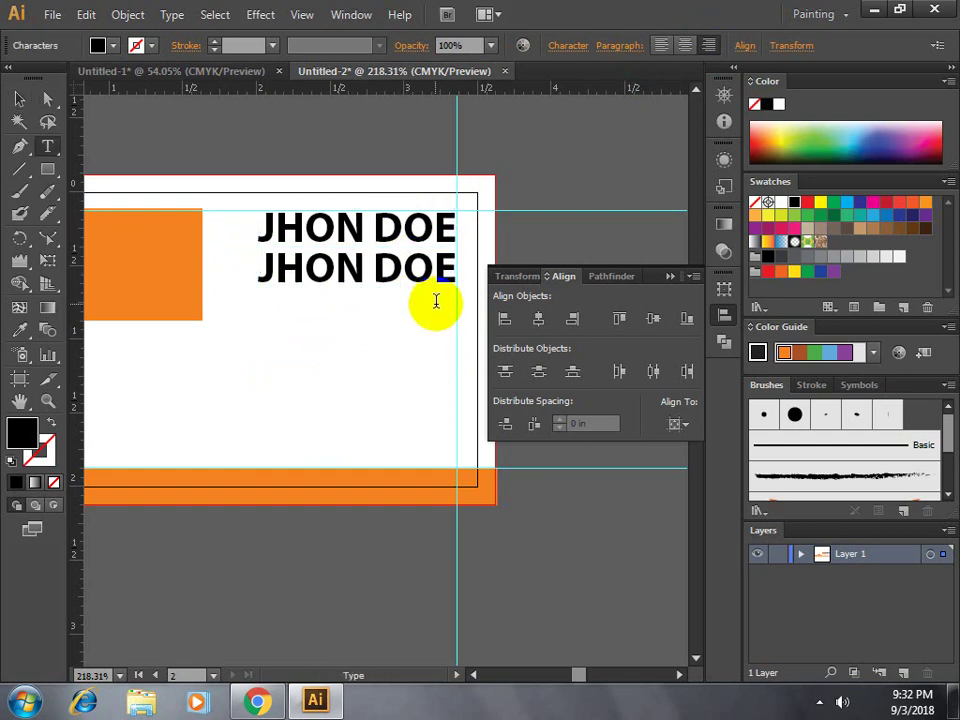
Retype the duplicated line beneath JHON DOE to read 'Visual Artist'
{"action": "left_click_drag", "start_coordinate": [456, 270], "coordinate": [425, 277]}
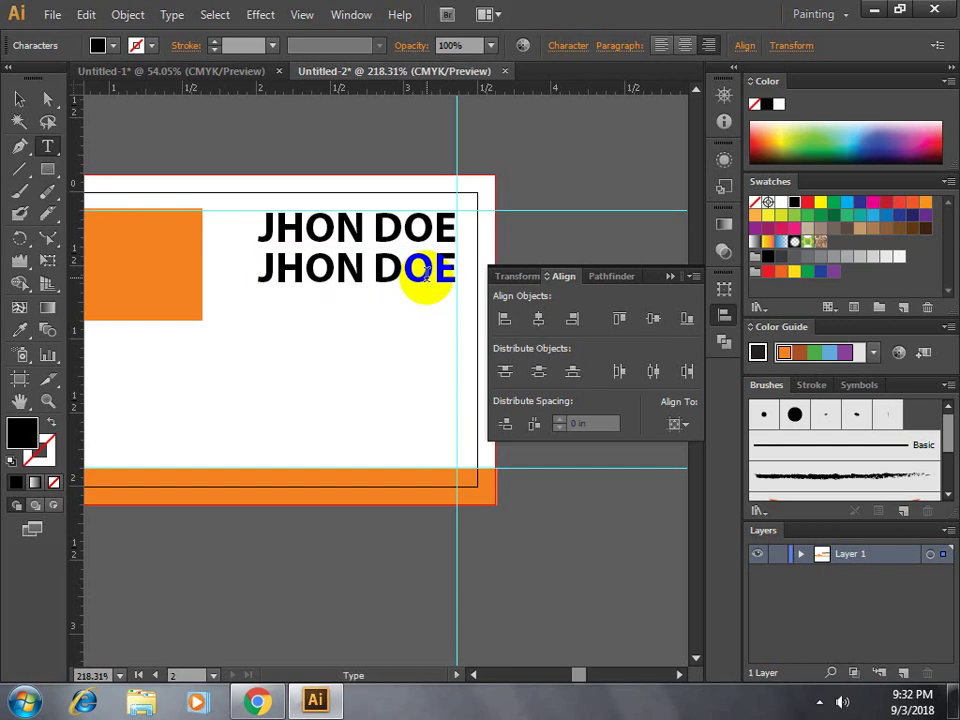
{"action": "key", "text": "ctrl"}
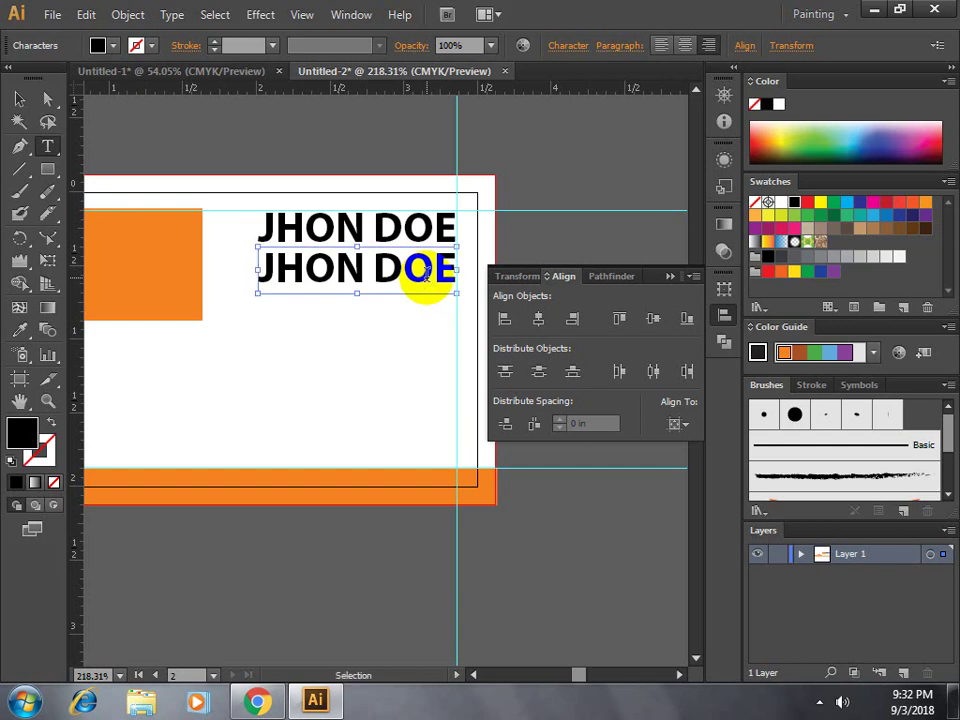
{"action": "key", "text": "ctrl+a"}
{"action": "type", "text": "A"}
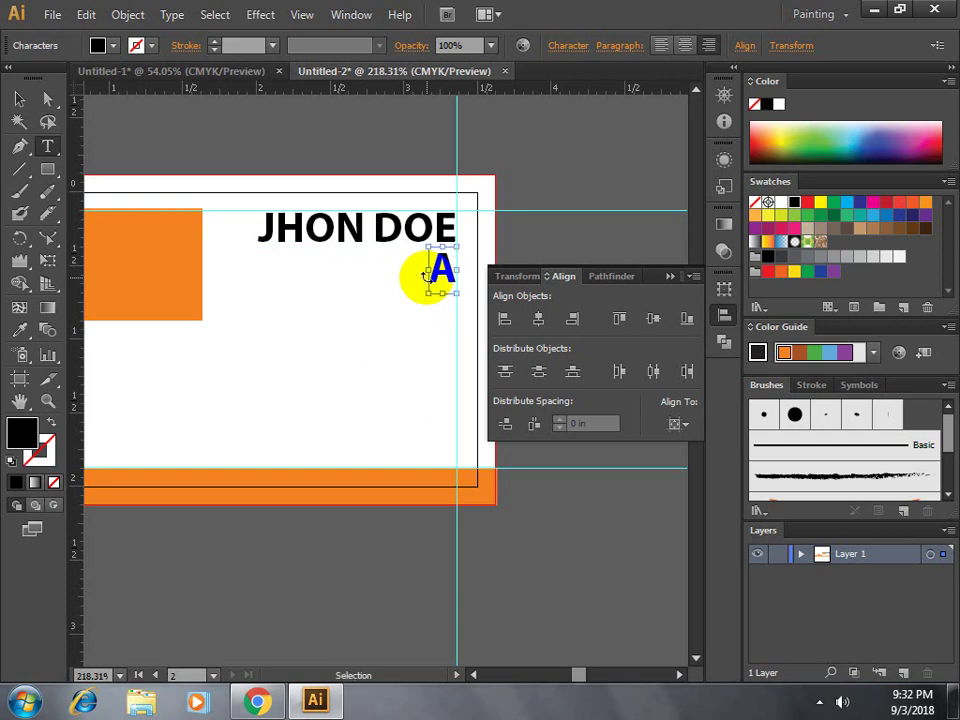
{"action": "key", "text": "ctrl+q"}
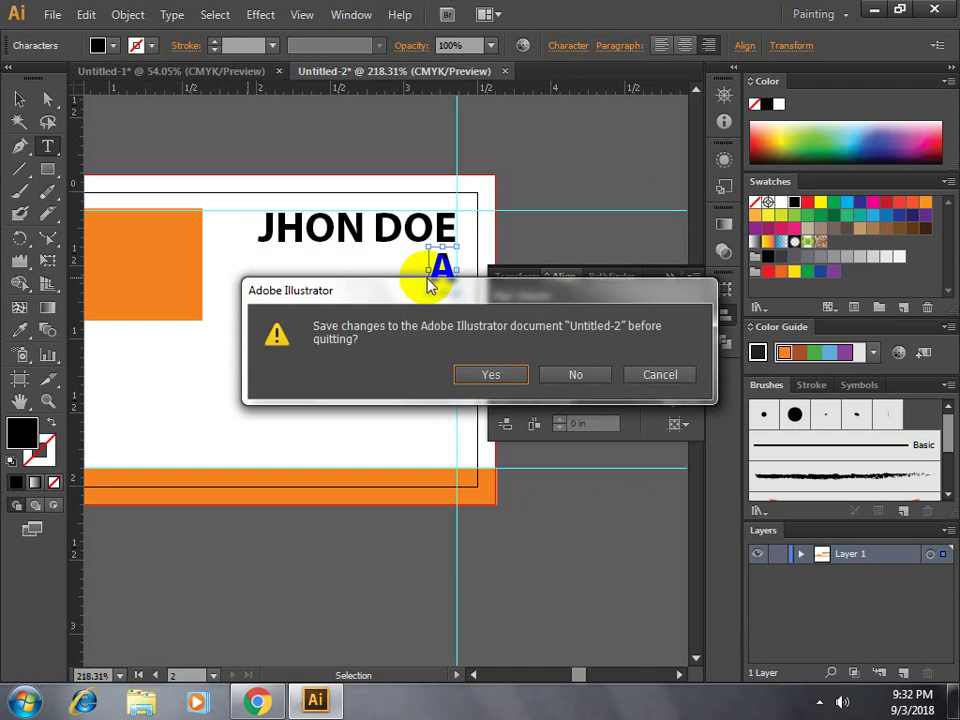
{"action": "left_click", "coordinate": [666, 376]}
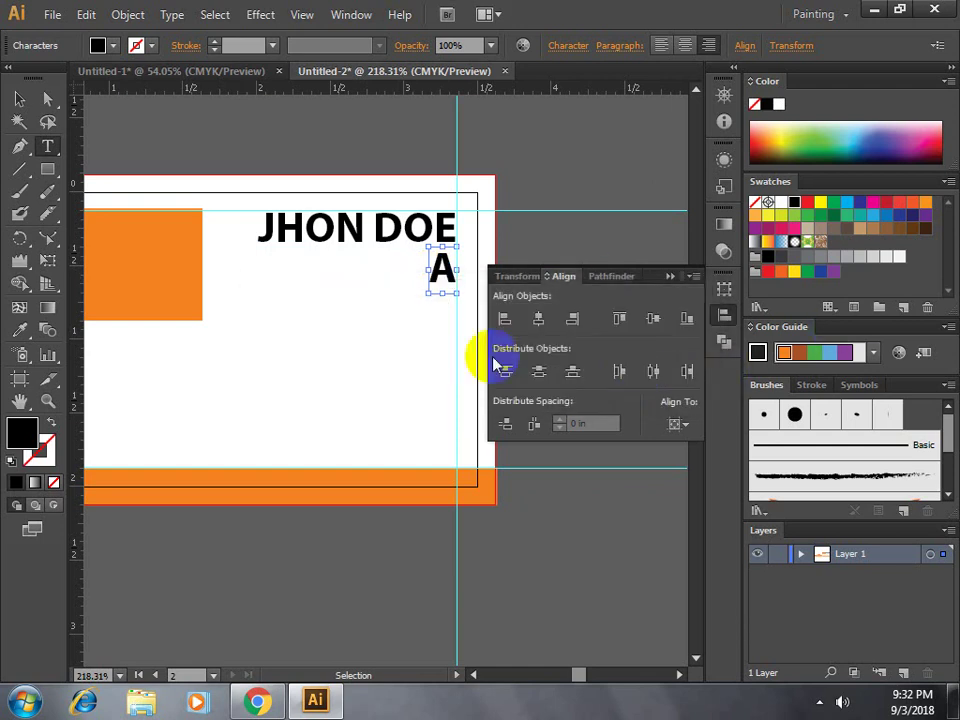
{"action": "double_click", "coordinate": [438, 276]}
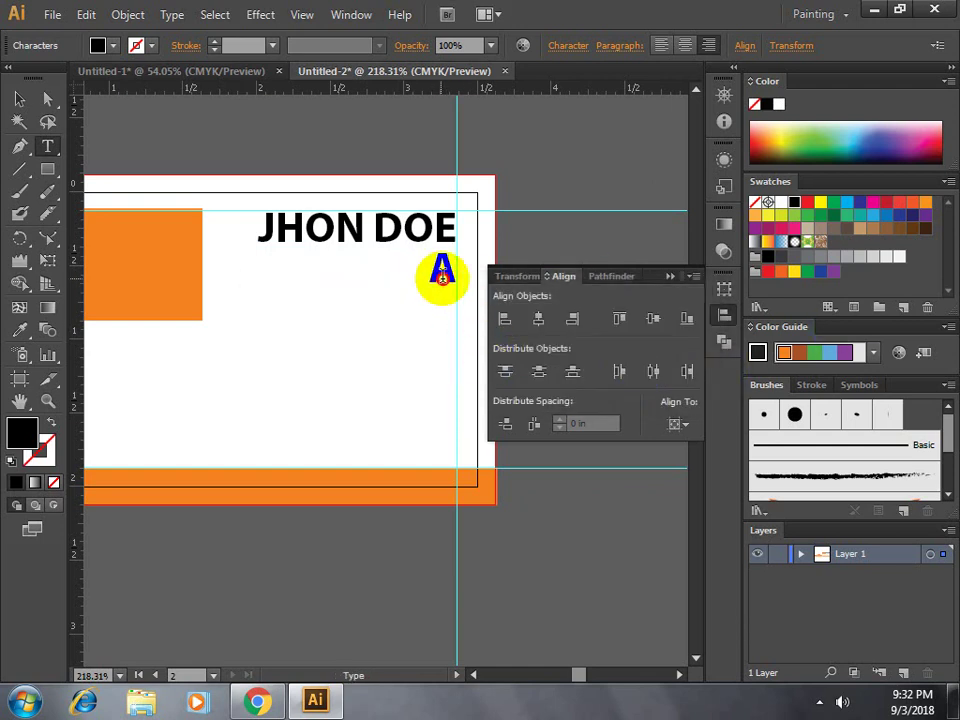
{"action": "left_click", "coordinate": [353, 271]}
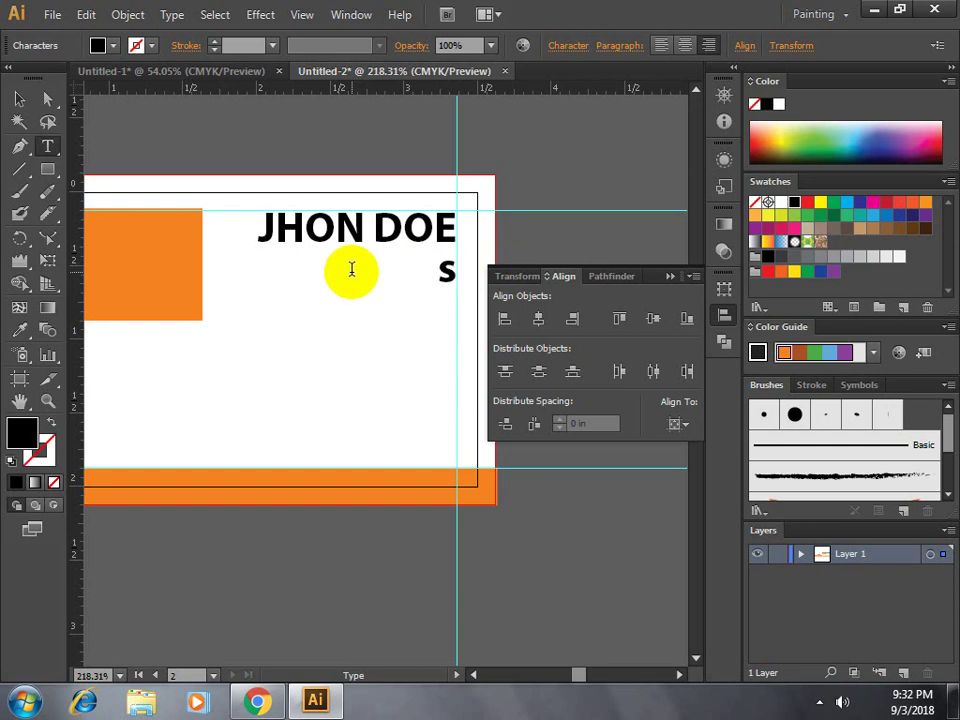
{"action": "left_click", "coordinate": [540, 255]}
{"action": "type", "text": "Vi"}
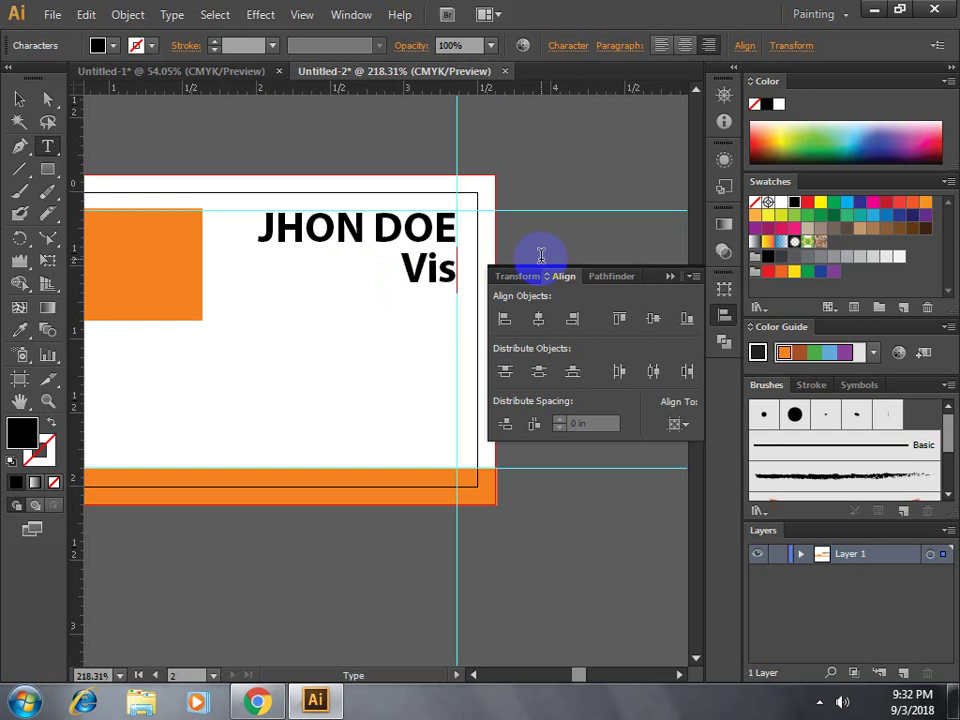
{"action": "type", "text": "ual "}
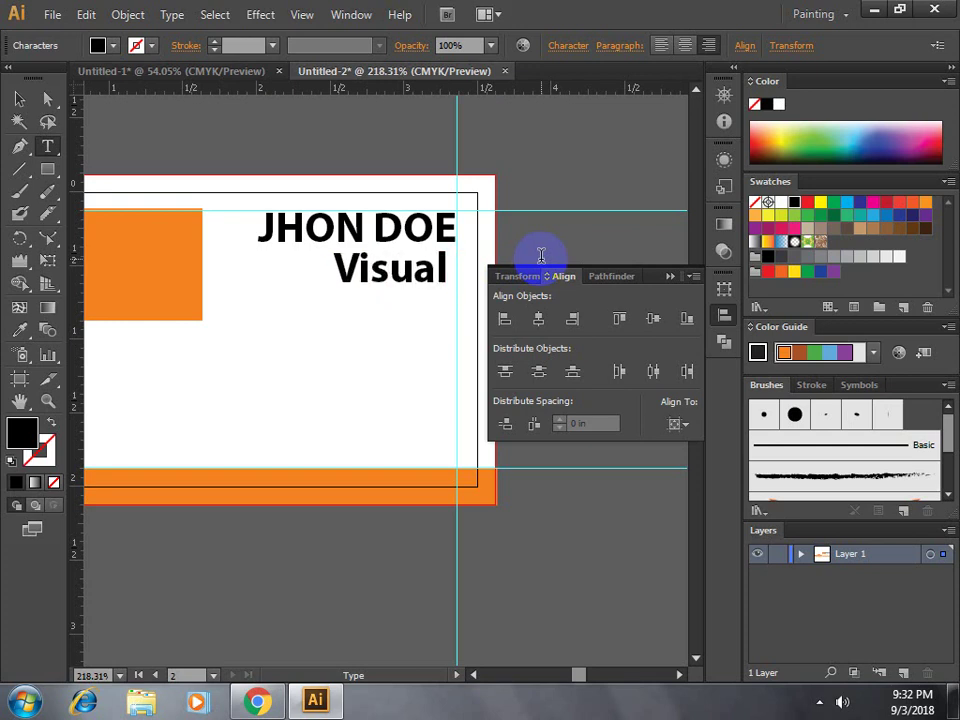
{"action": "type", "text": "Arti"}
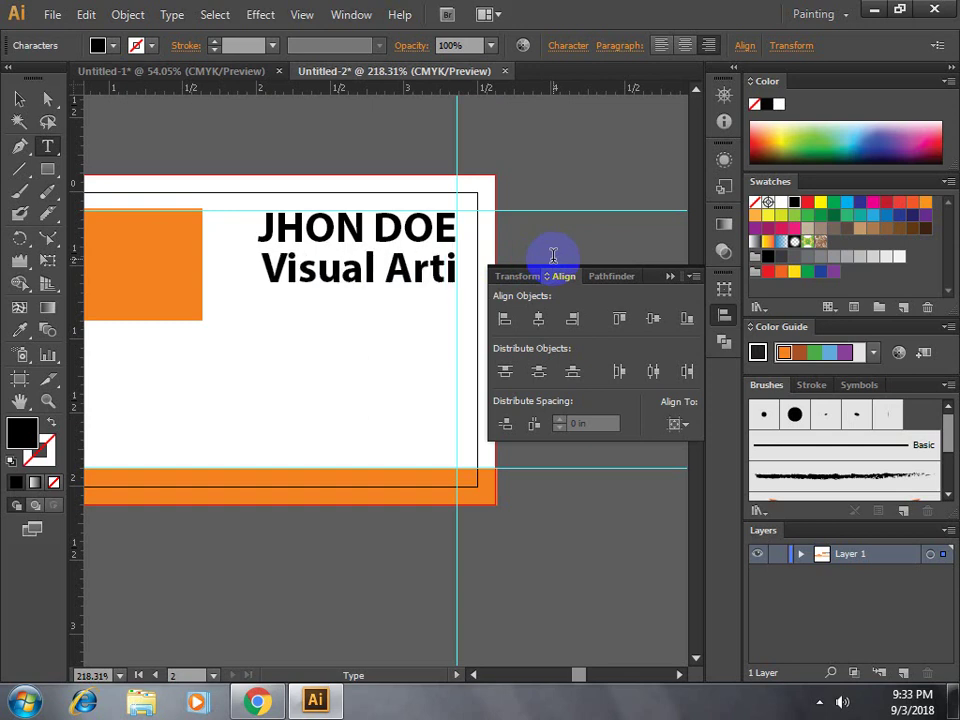
{"action": "type", "text": "st"}
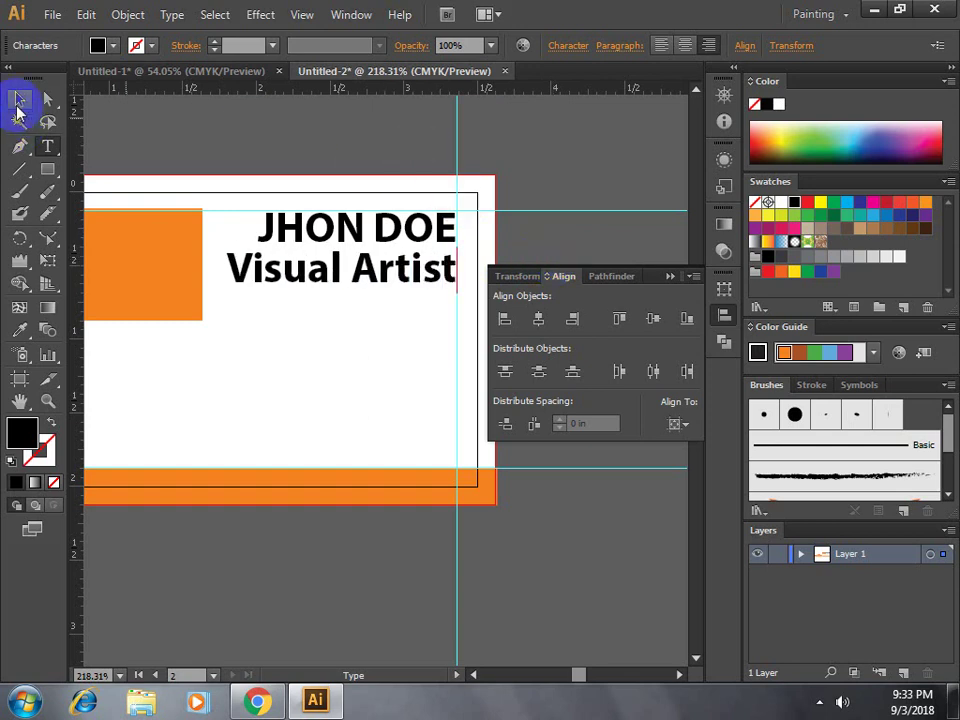
Enlarge the Visual Artist text to 15 pt in the Character settings
{"action": "left_click", "coordinate": [18, 98]}
{"action": "left_click", "coordinate": [568, 46]}
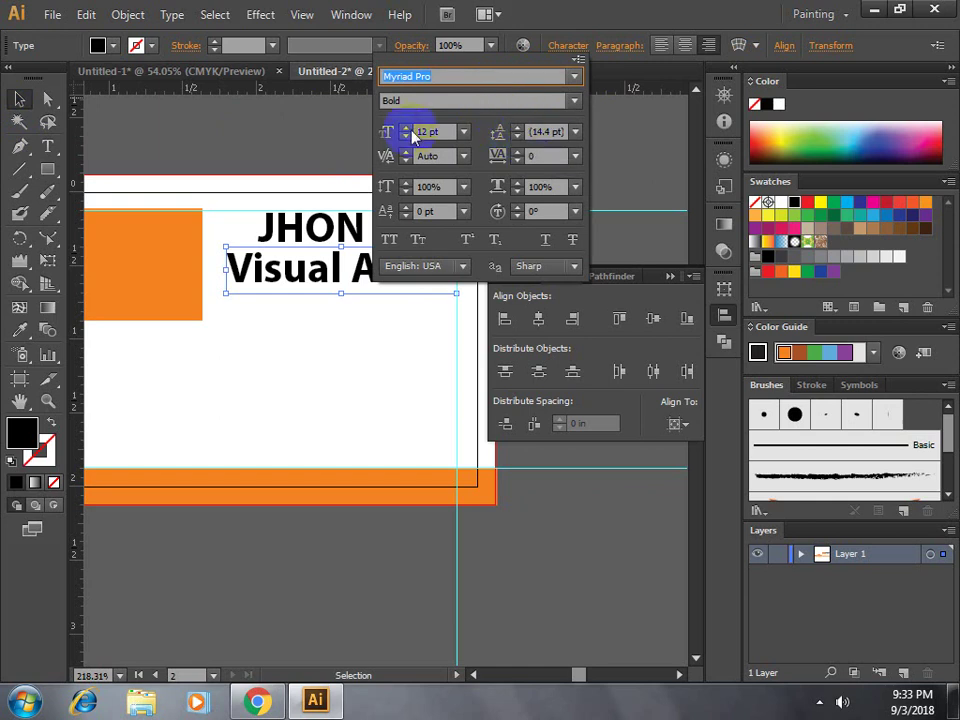
{"action": "left_click", "coordinate": [407, 133]}
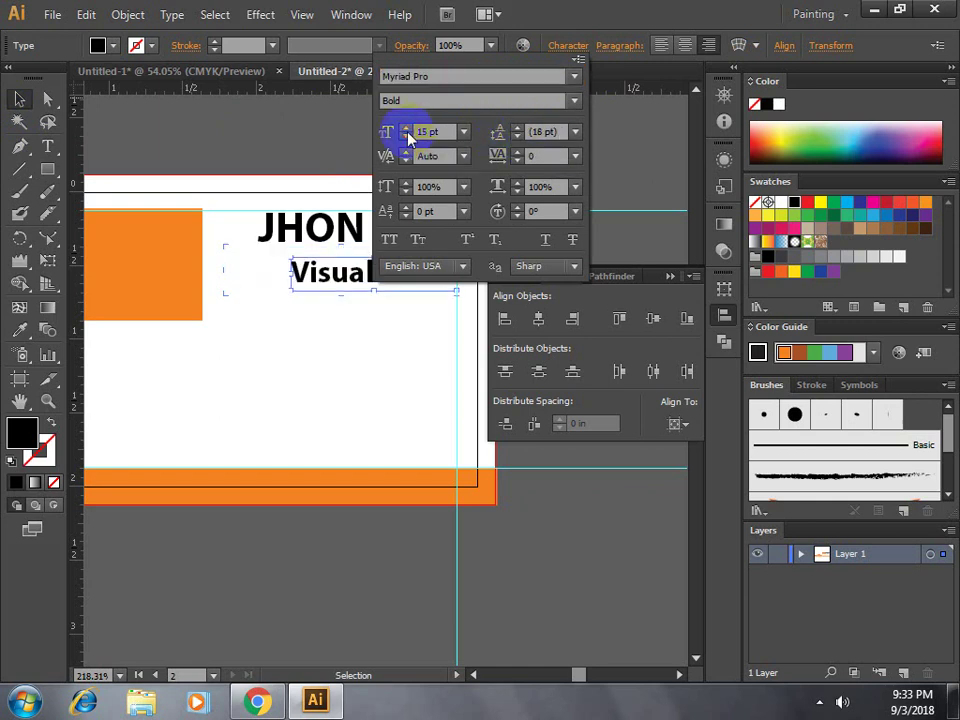
{"action": "left_click", "coordinate": [407, 130]}
{"action": "left_click", "coordinate": [407, 137]}
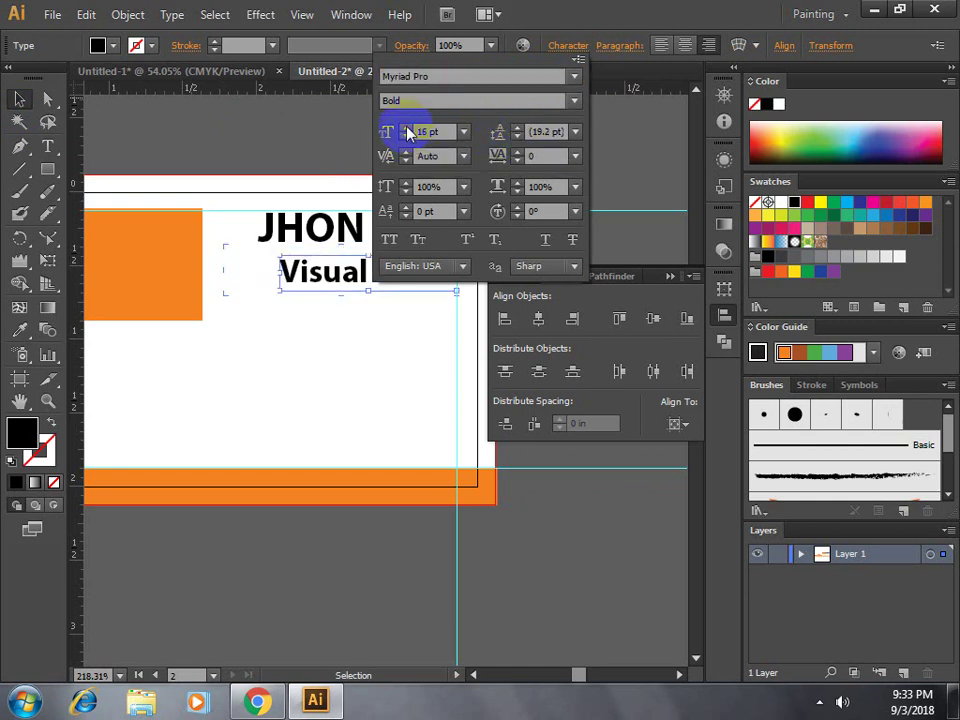
{"action": "left_click", "coordinate": [407, 129]}
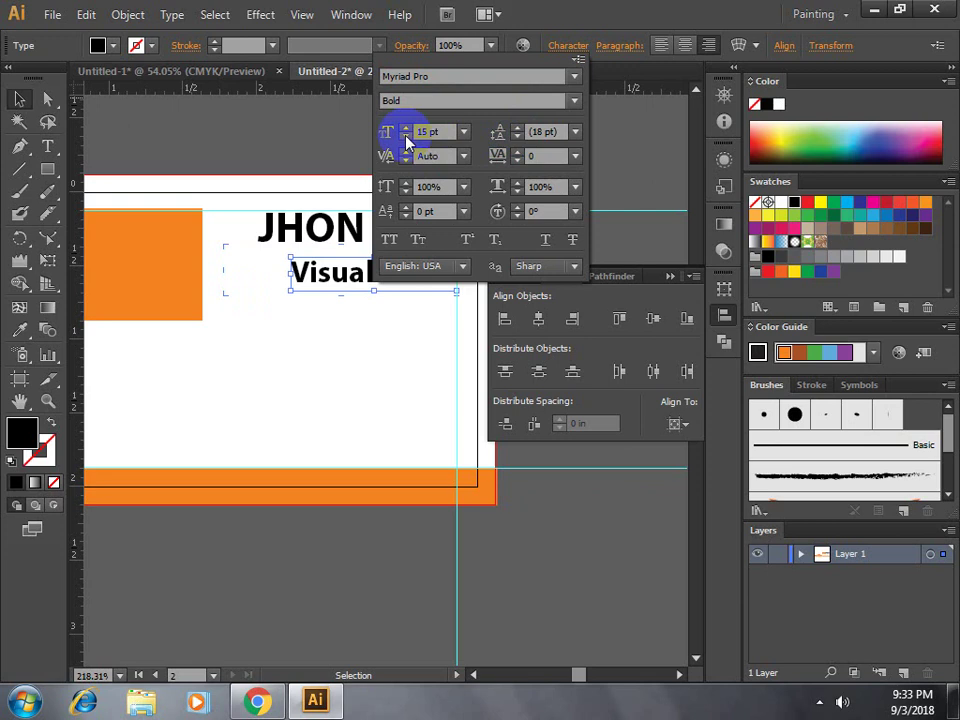
{"action": "left_click", "coordinate": [19, 99]}
Move Visual Artist up closer under JHON DOE and set it to Semibold
{"action": "left_click", "coordinate": [171, 113]}
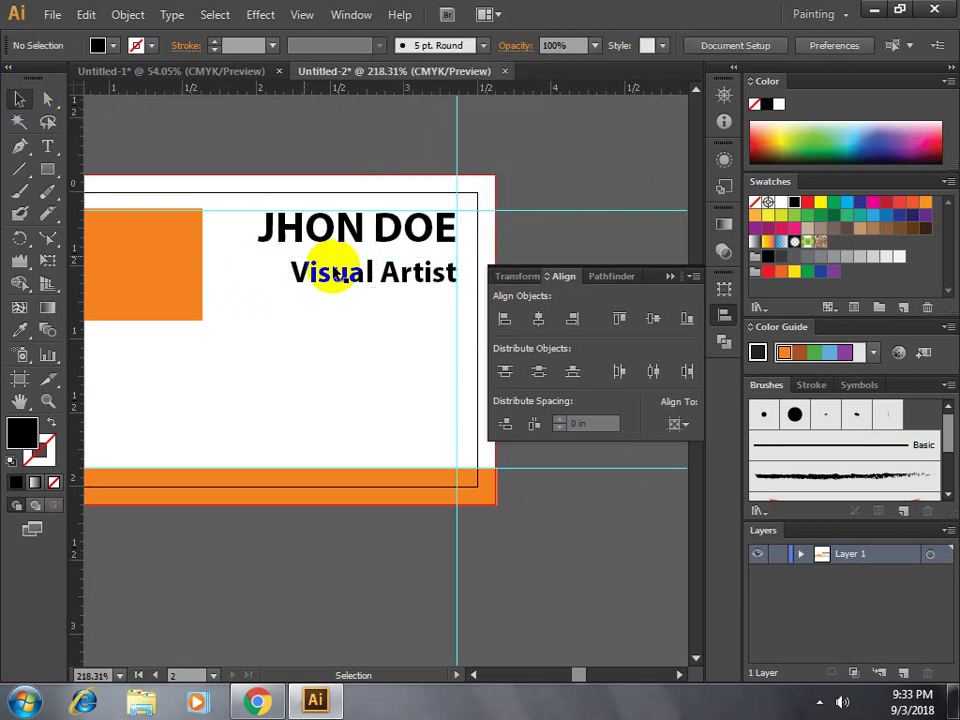
{"action": "left_click_drag", "start_coordinate": [347, 278], "coordinate": [379, 266]}
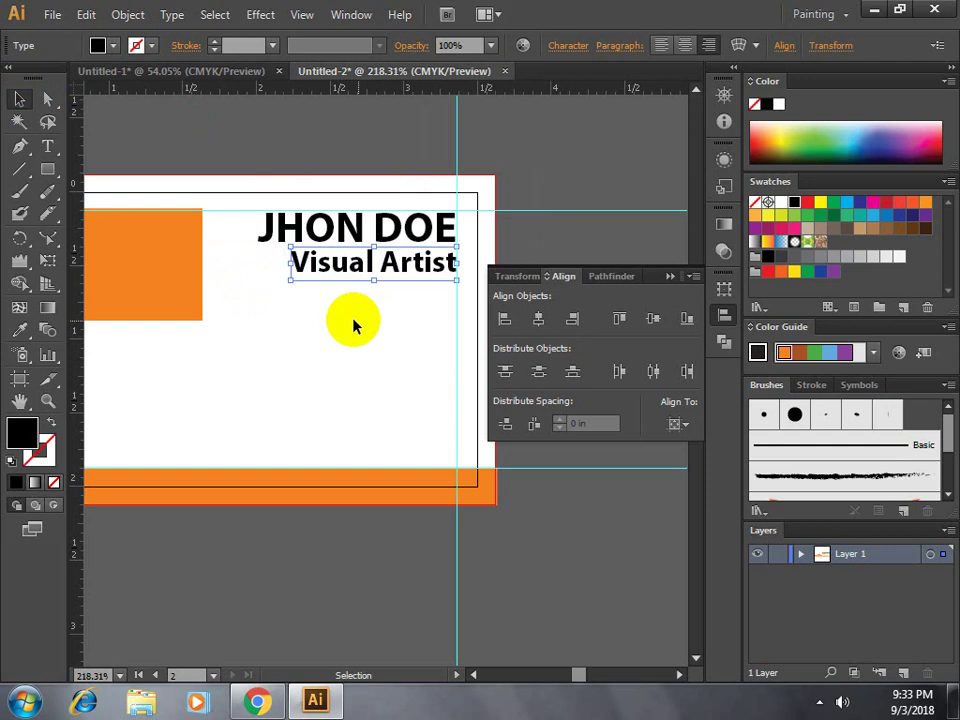
{"action": "left_click", "coordinate": [570, 46]}
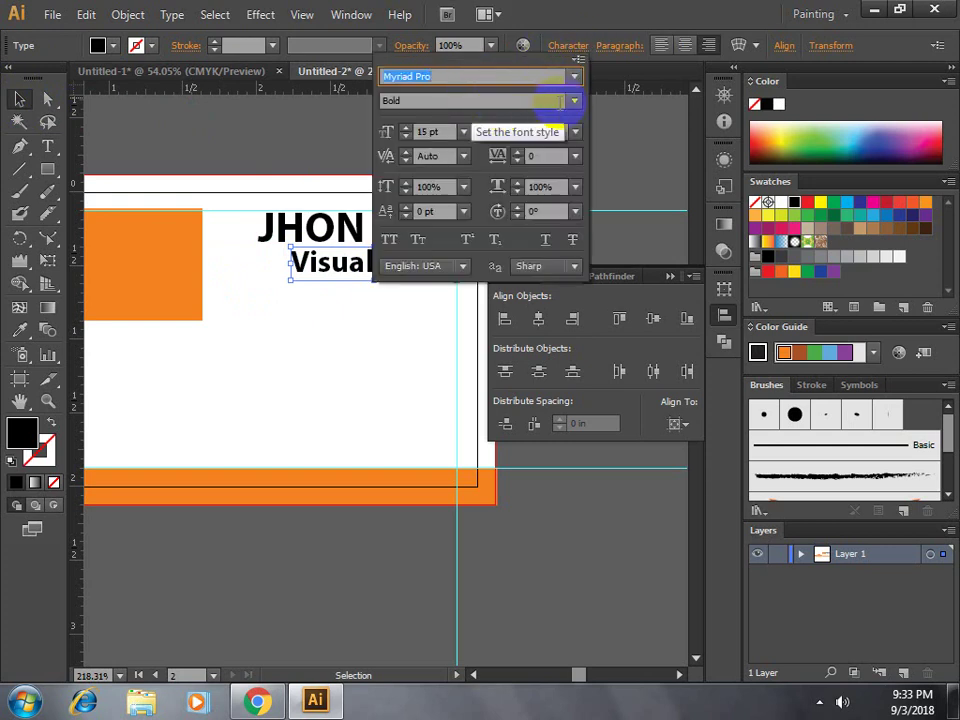
{"action": "left_click", "coordinate": [572, 104]}
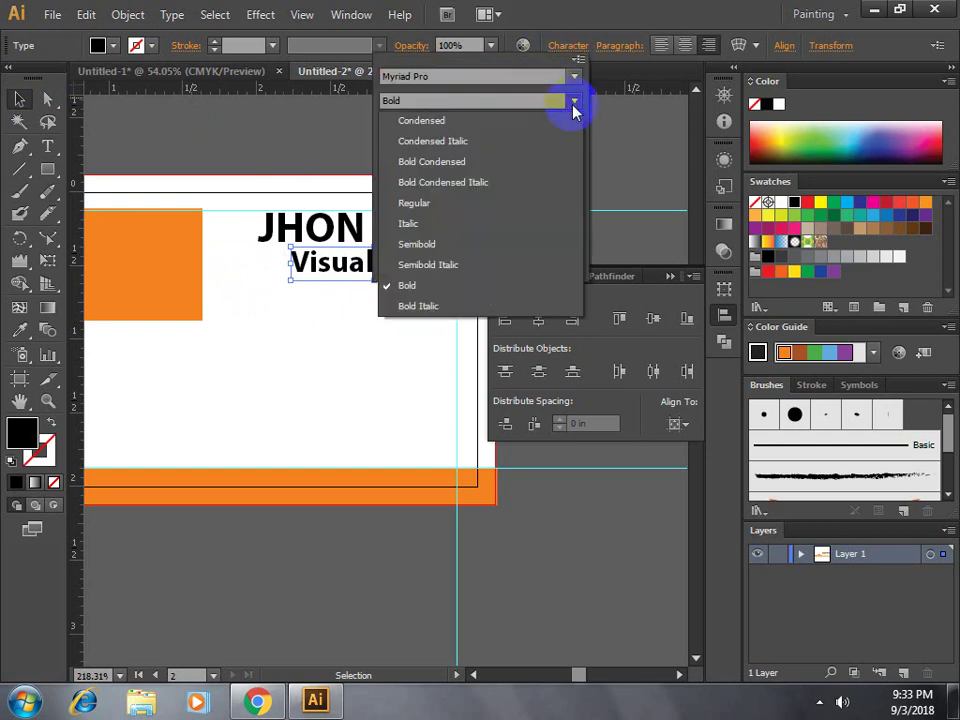
{"action": "left_click", "coordinate": [503, 206]}
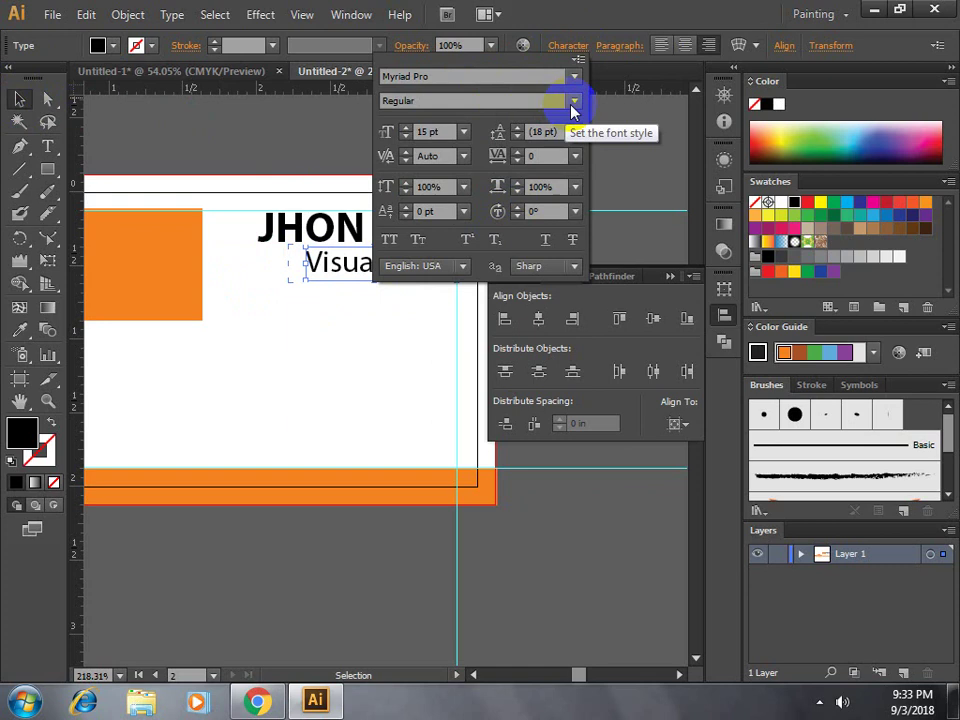
{"action": "left_click", "coordinate": [574, 101]}
{"action": "left_click", "coordinate": [521, 246]}
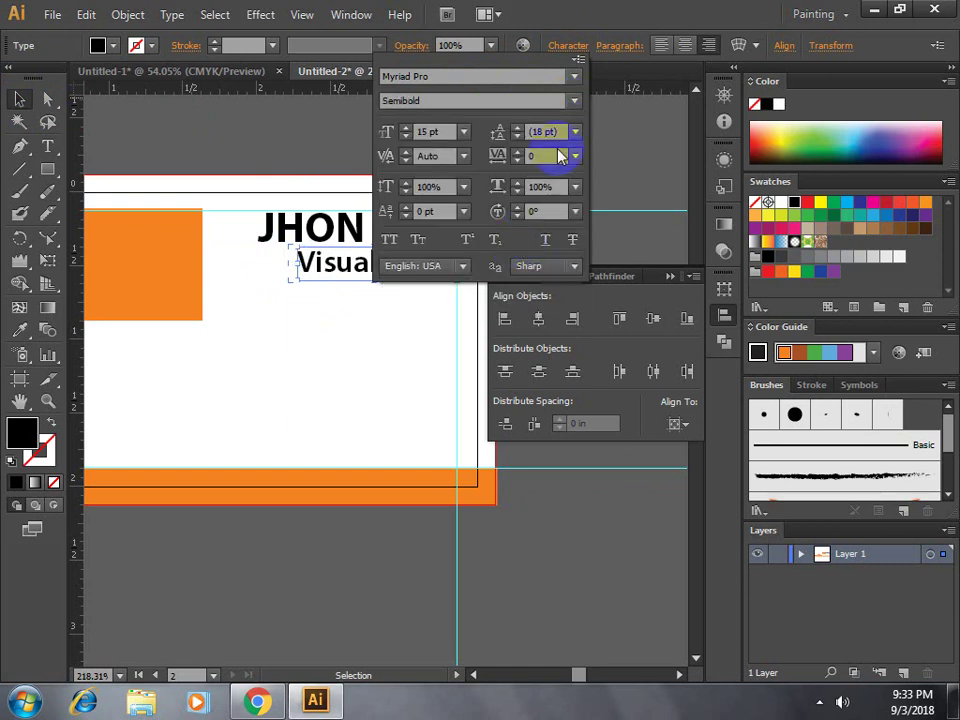
{"action": "left_click", "coordinate": [325, 233]}
Restyle the JHON DOE lettering from Myriad Pro Bold to Semibold
{"action": "key", "text": "t"}
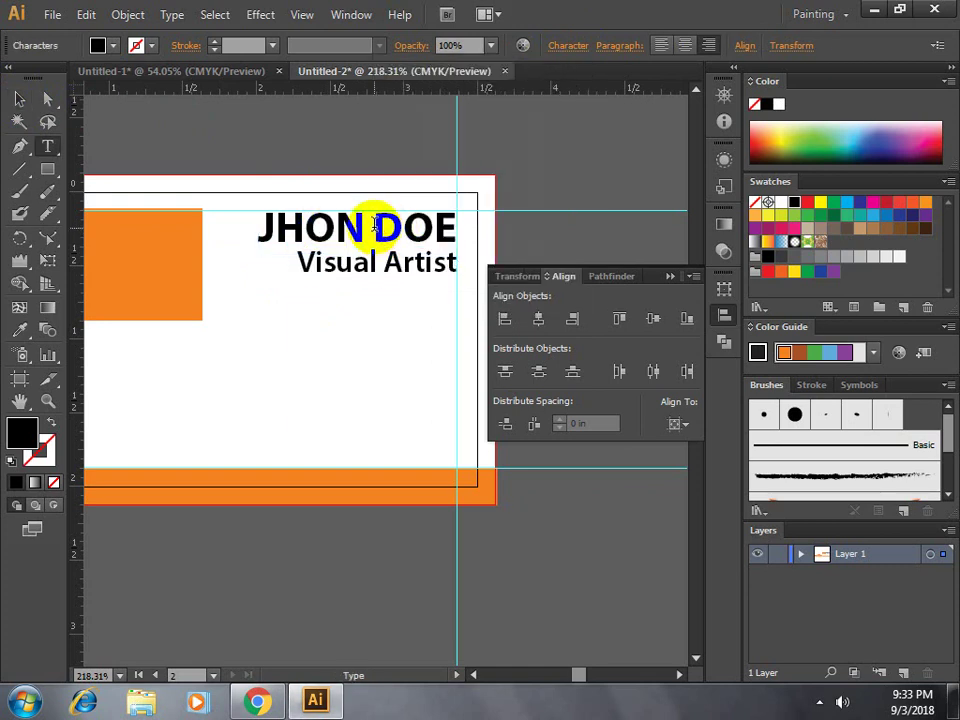
{"action": "left_click_drag", "start_coordinate": [451, 224], "coordinate": [387, 228]}
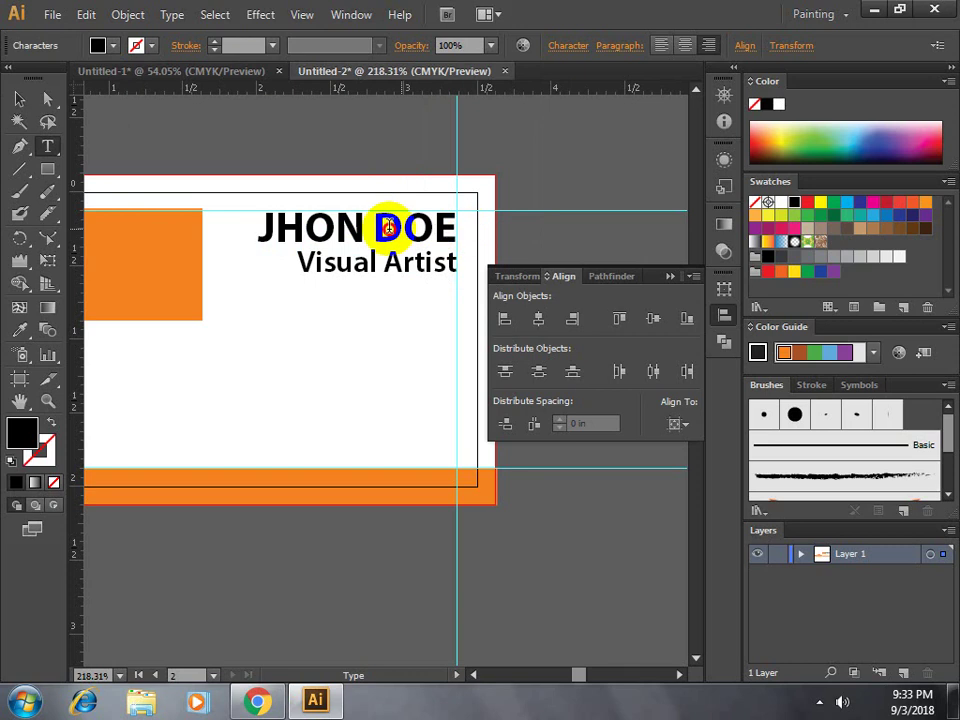
{"action": "left_click", "coordinate": [585, 46]}
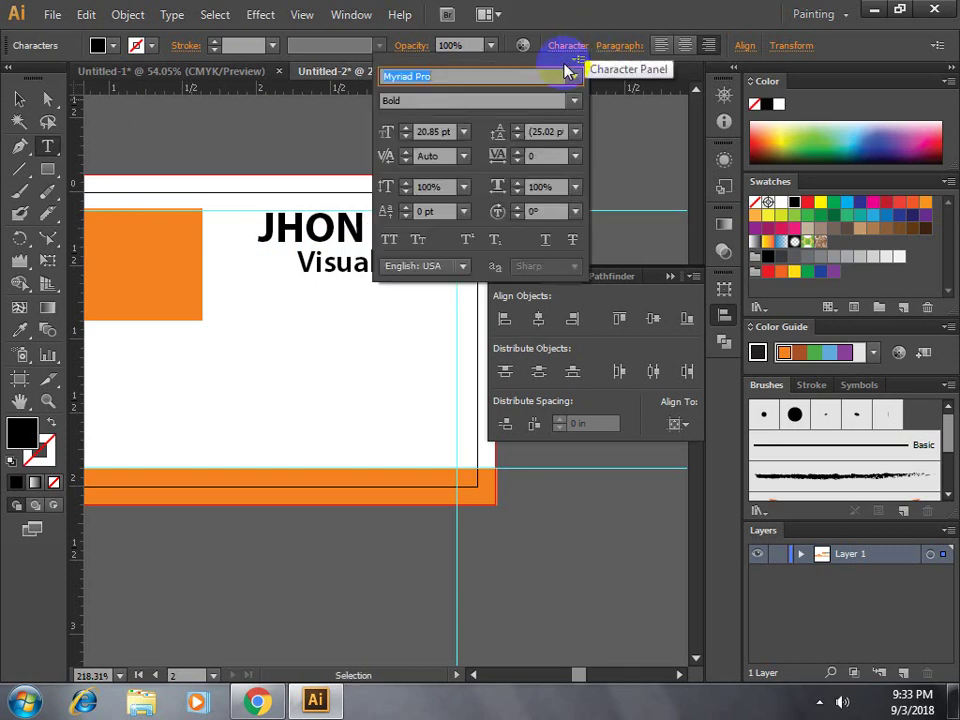
{"action": "left_click", "coordinate": [575, 101]}
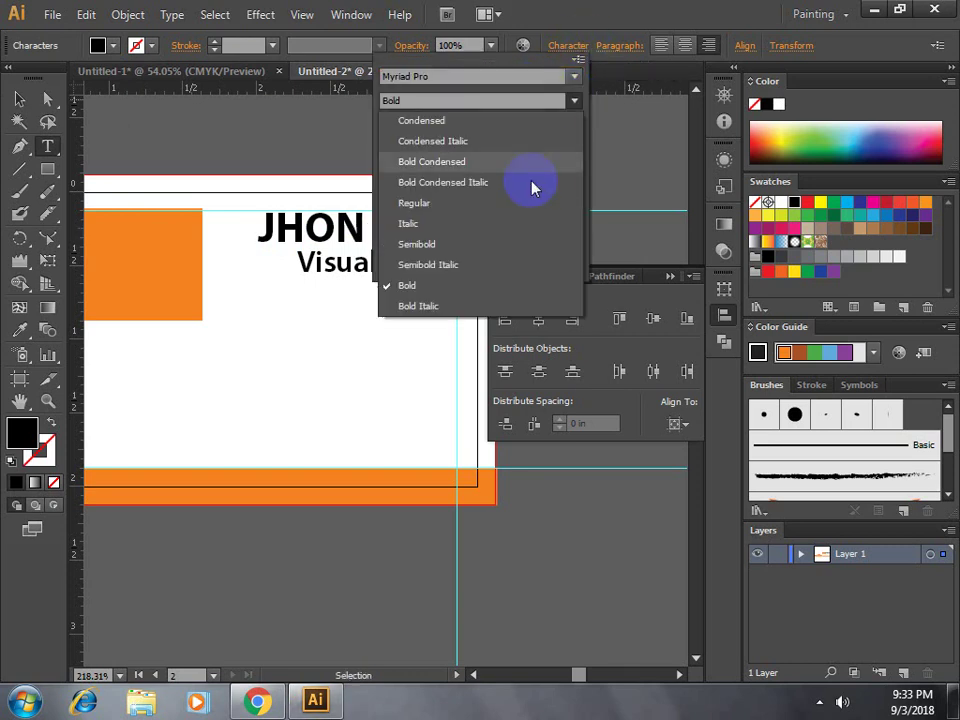
{"action": "left_click", "coordinate": [510, 245]}
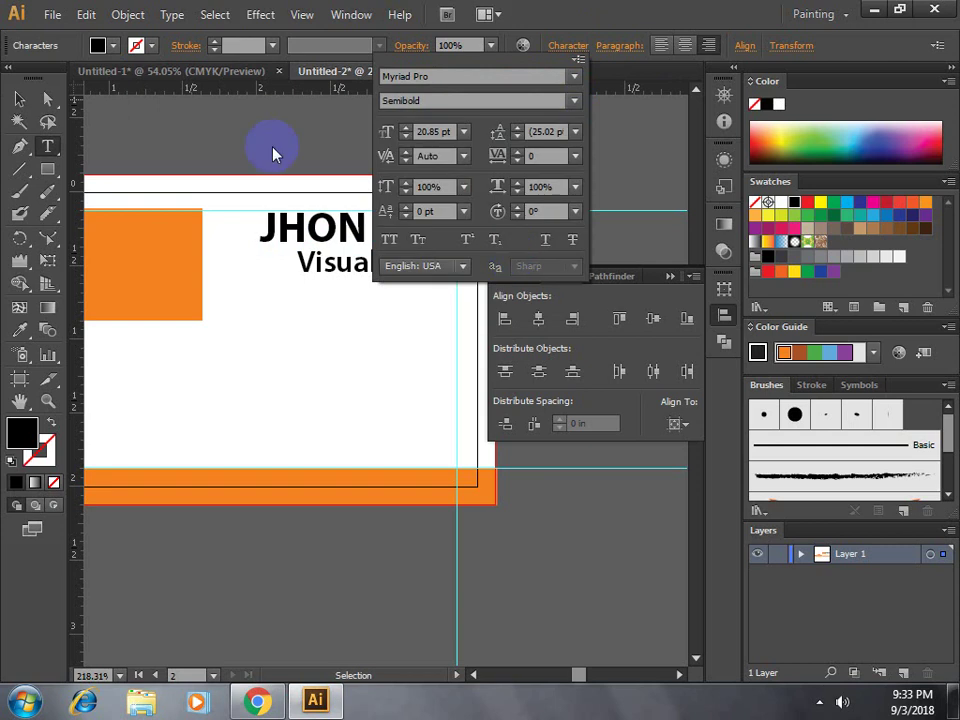
Zoom out to the whole card and select both JHON DOE and Visual Artist
{"action": "left_click", "coordinate": [19, 98]}
{"action": "double_click", "coordinate": [19, 98]}
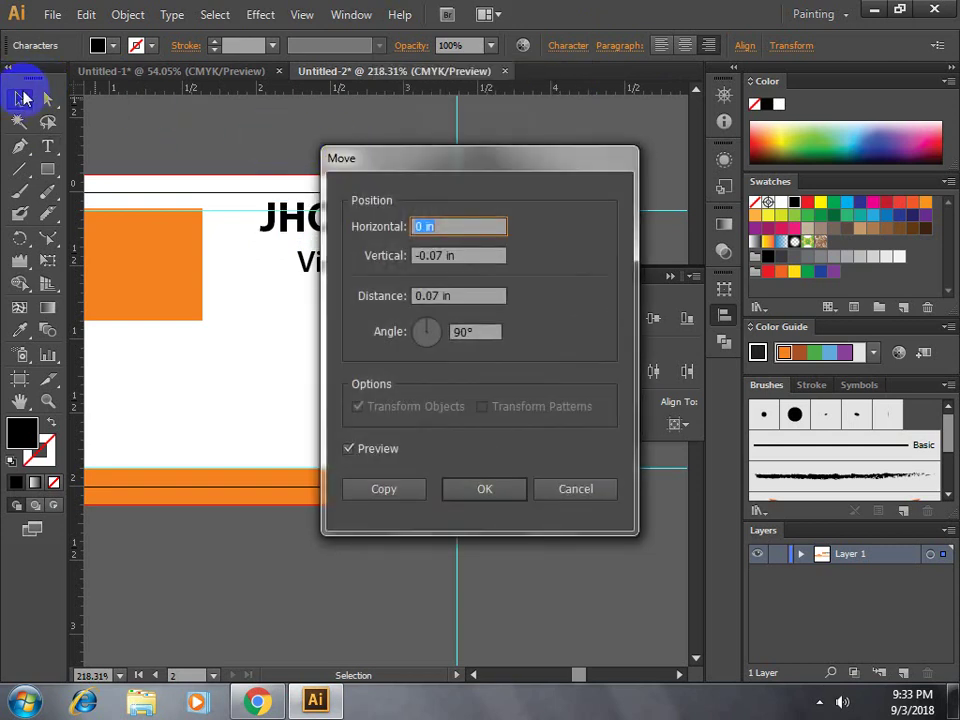
{"action": "left_click", "coordinate": [588, 492]}
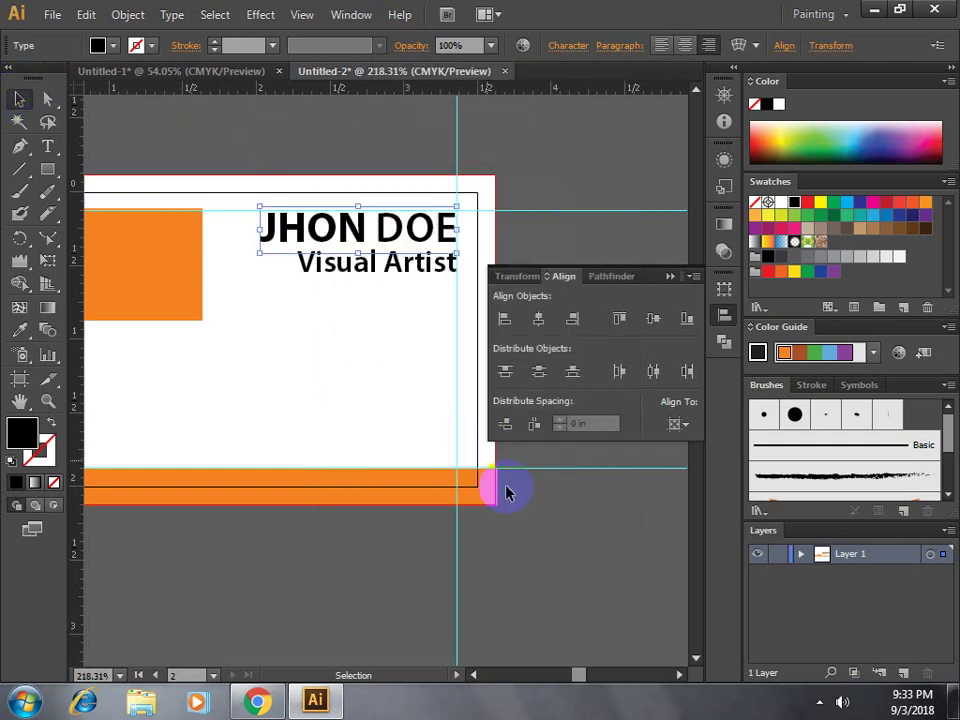
{"action": "left_click", "coordinate": [533, 560]}
{"action": "key", "text": "z"}
{"action": "left_click", "coordinate": [377, 392], "text": "alt"}
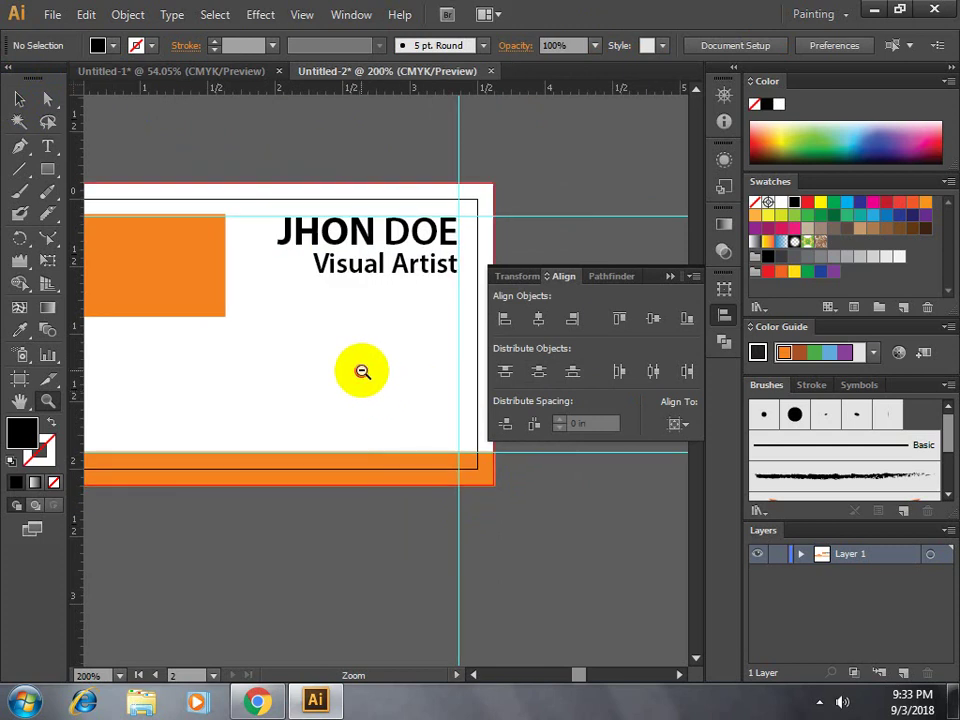
{"action": "left_click", "coordinate": [390, 345], "text": "alt"}
{"action": "mouse_move", "coordinate": [390, 345]}
{"action": "left_mouse_down"}
{"action": "mouse_move", "coordinate": [335, 254]}
{"action": "mouse_move", "coordinate": [359, 246]}
{"action": "left_mouse_up"}
{"action": "left_click", "coordinate": [19, 99]}
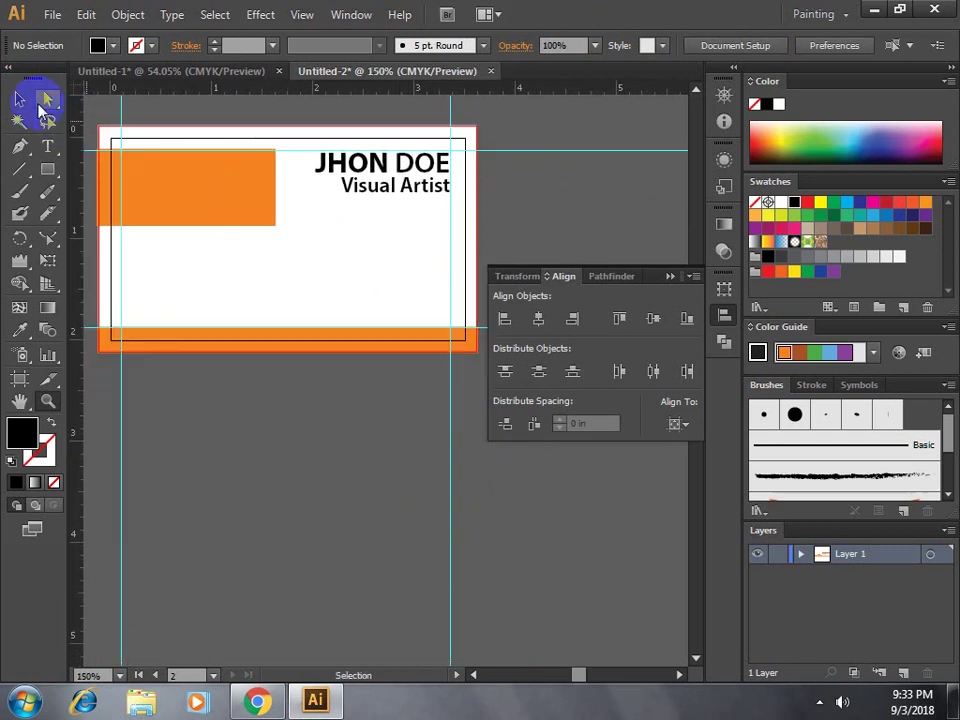
{"action": "left_click", "coordinate": [318, 168]}
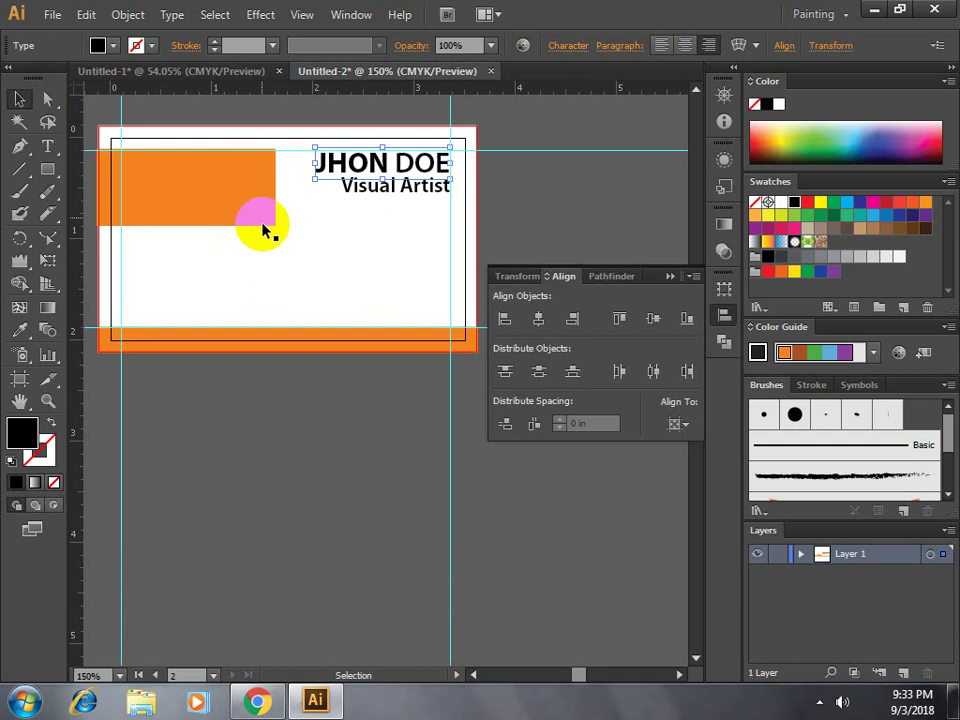
{"action": "left_click", "coordinate": [368, 193], "text": "shift"}
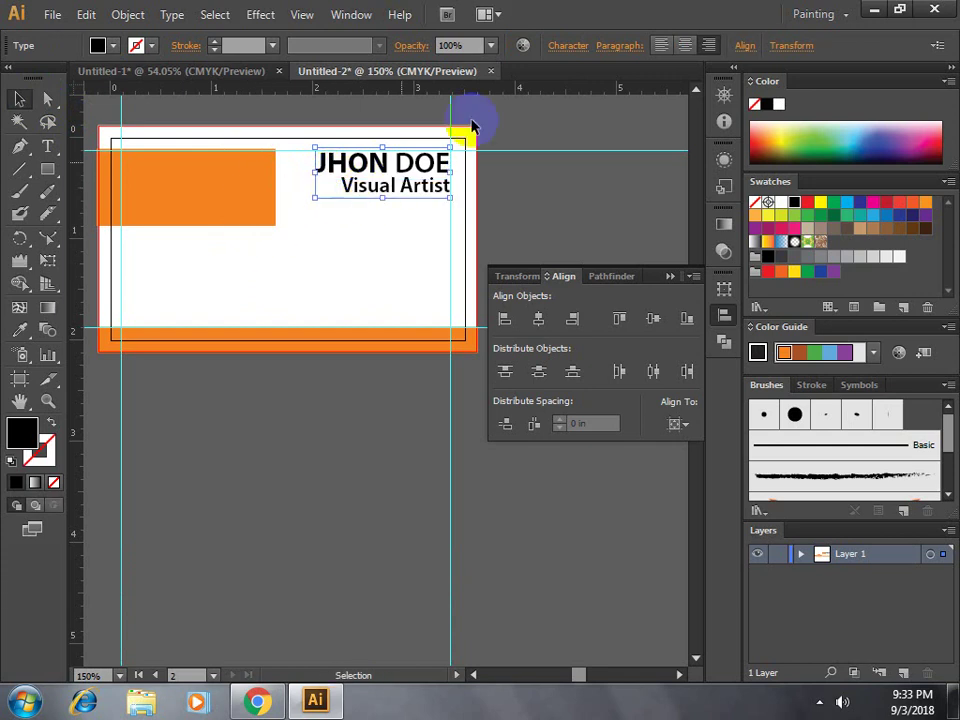
Left-align both text lines and move them left beside the orange block
{"action": "left_click", "coordinate": [661, 45]}
{"action": "left_click_drag", "start_coordinate": [542, 161], "coordinate": [382, 186]}
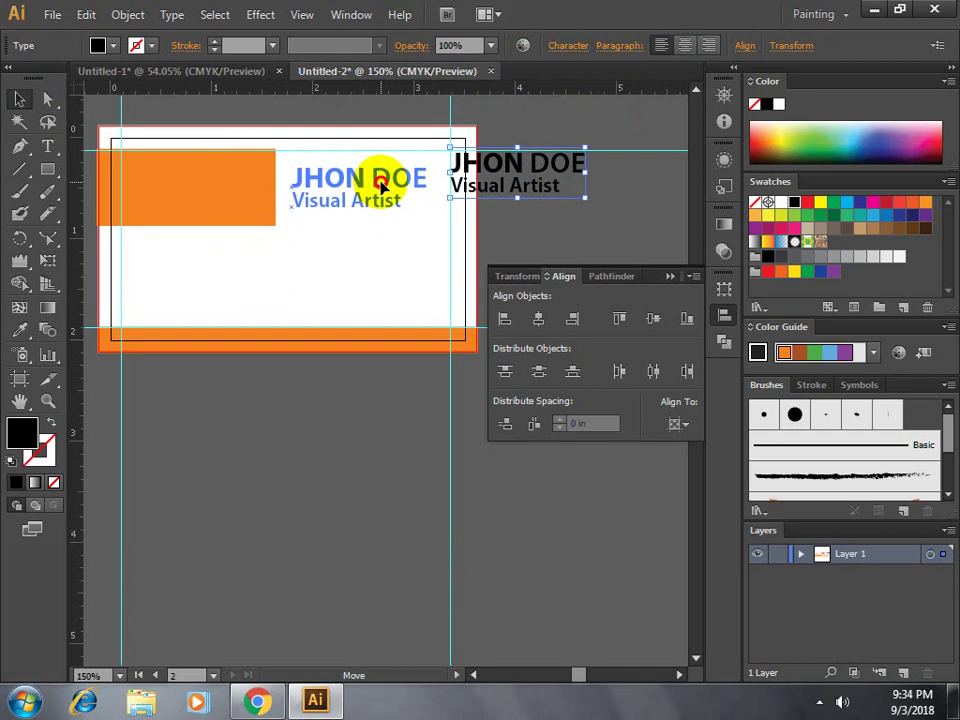
{"action": "left_click_drag", "start_coordinate": [382, 186], "coordinate": [383, 185]}
{"action": "left_click", "coordinate": [552, 197]}
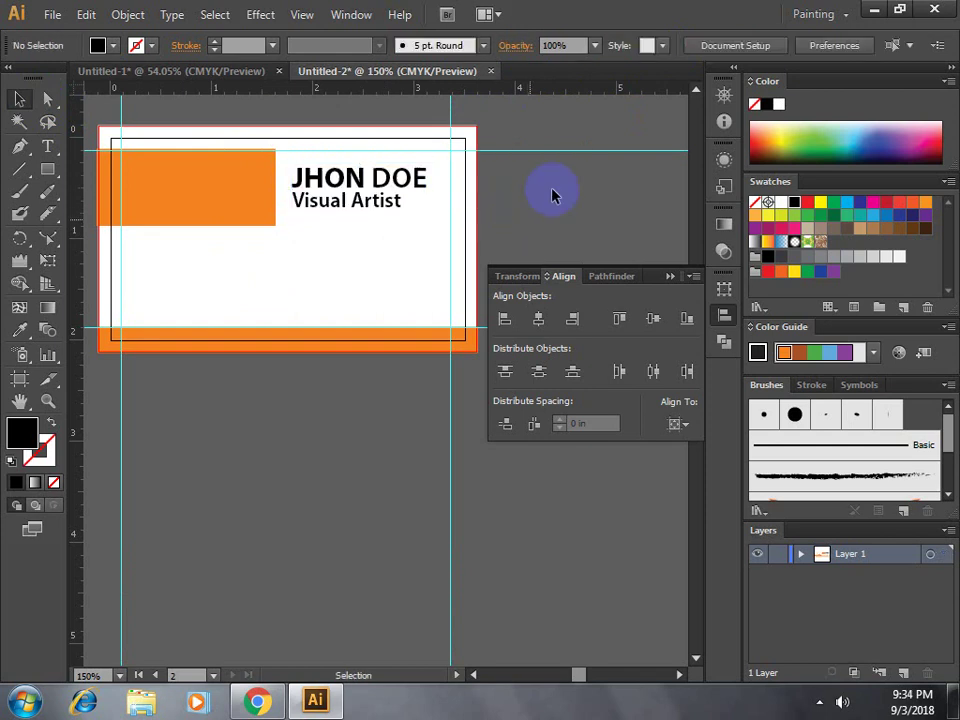
{"action": "left_click", "coordinate": [336, 192]}
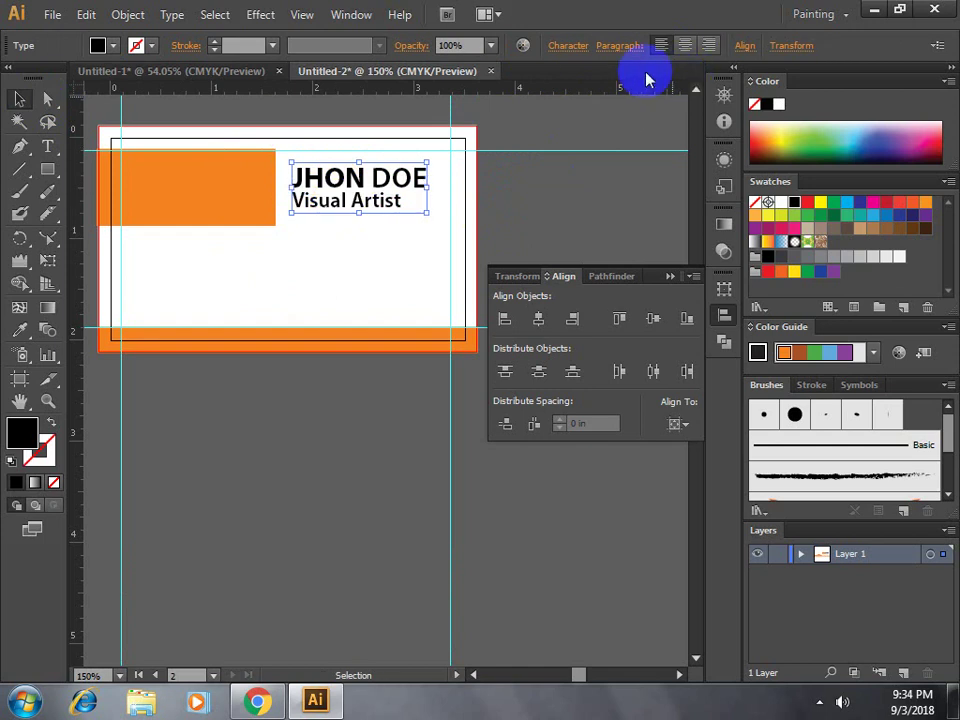
Give the selected part of the name a dark grey 2D2D2D fill
{"action": "left_click", "coordinate": [548, 136]}
{"action": "left_click_drag", "start_coordinate": [369, 285], "coordinate": [300, 289]}
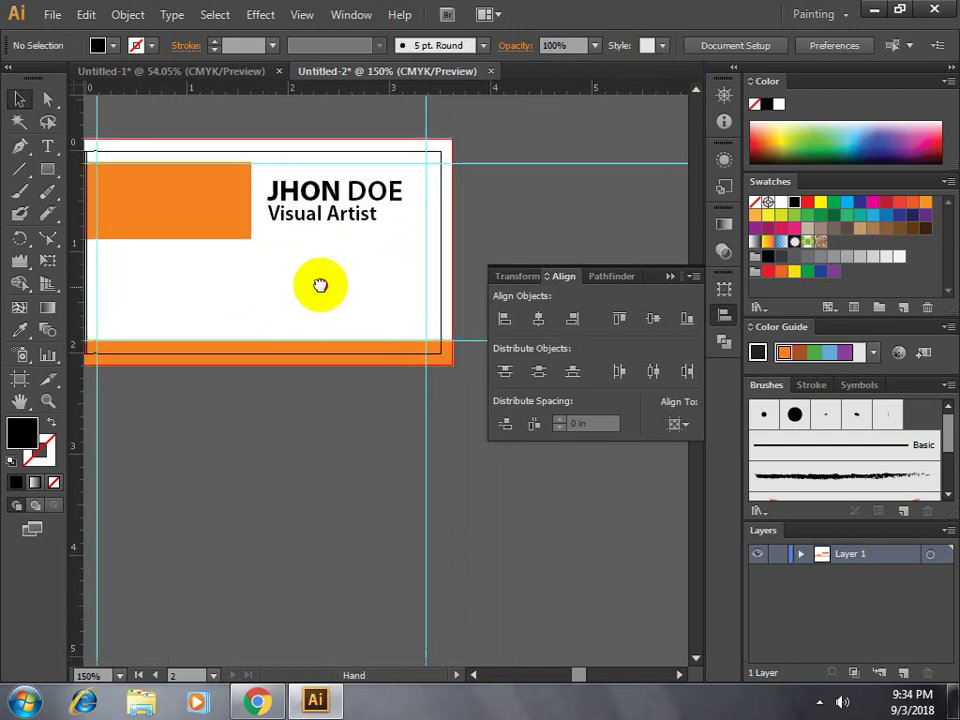
{"action": "key", "text": "t"}
{"action": "left_click_drag", "start_coordinate": [304, 189], "coordinate": [350, 189]}
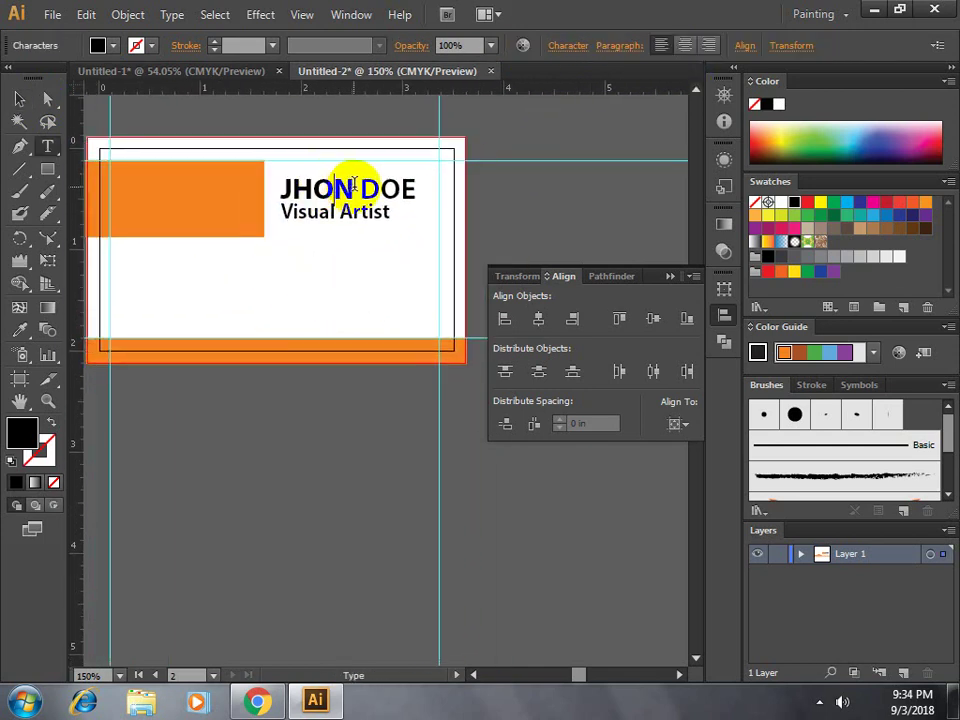
{"action": "key", "text": "Escape"}
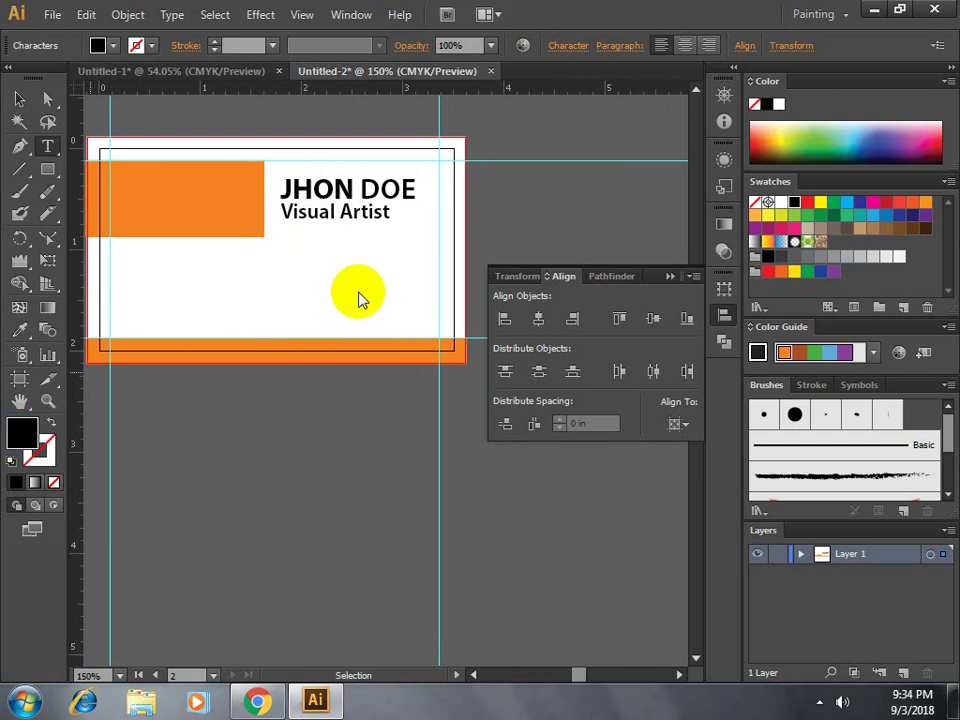
{"action": "left_click_drag", "start_coordinate": [294, 467], "coordinate": [266, 470]}
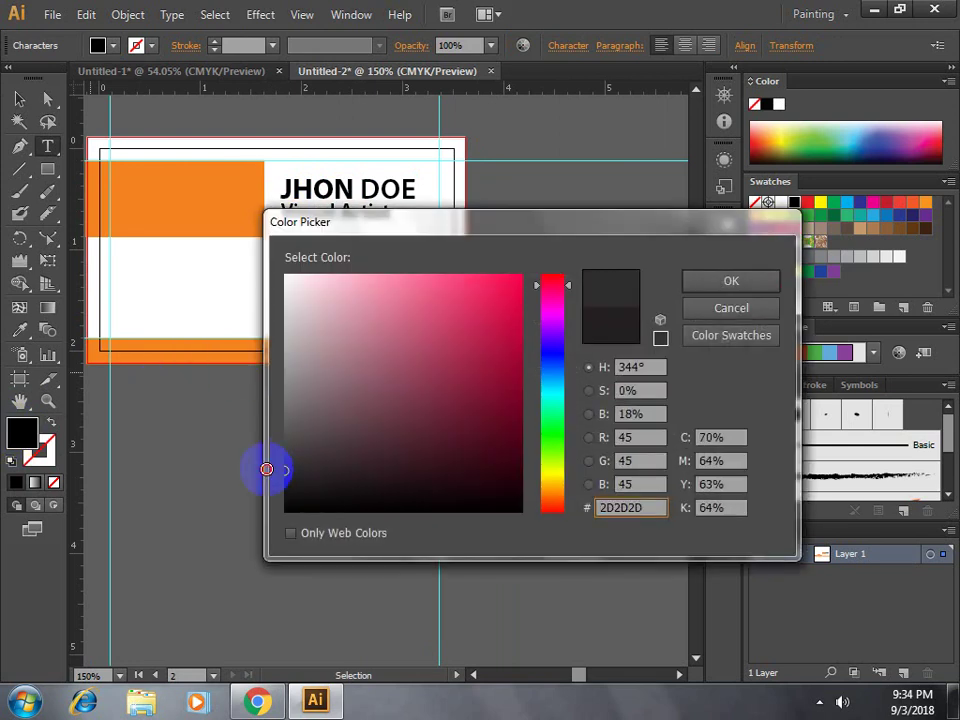
{"action": "left_click", "coordinate": [731, 281]}
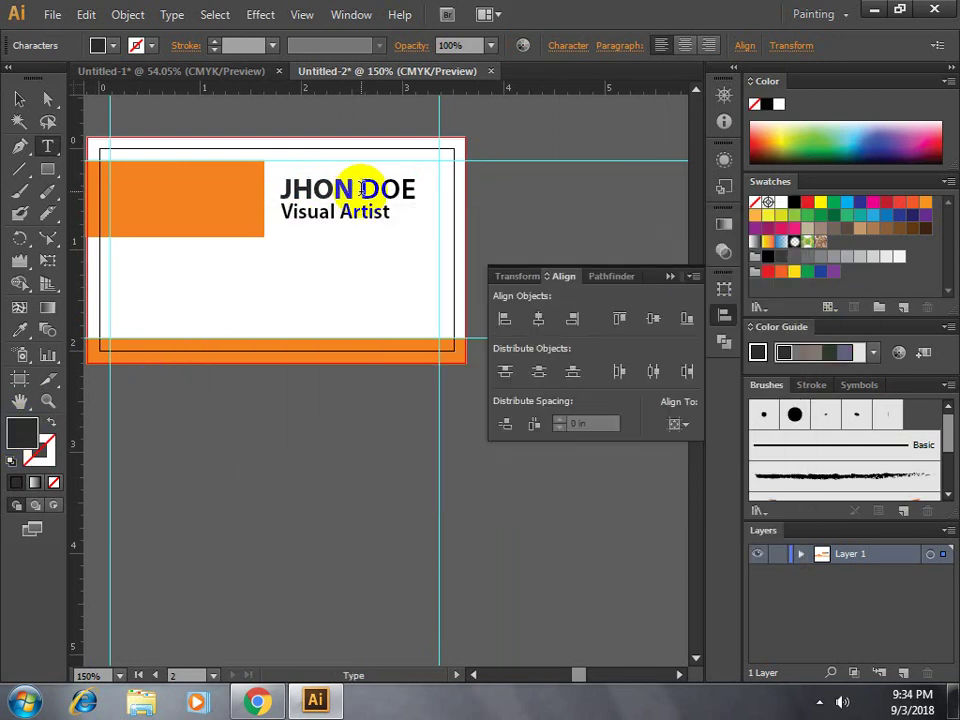
{"action": "key", "text": "Escape"}
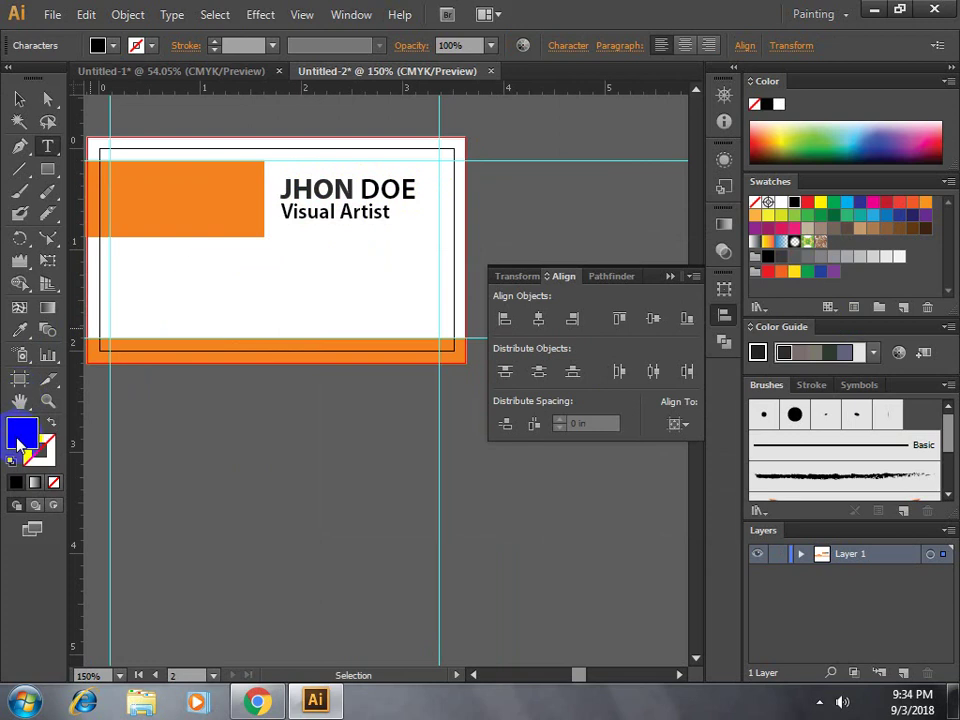
Colour DOE orange by sampling the orange rectangle with the Eyedropper
{"action": "double_click", "coordinate": [21, 438]}
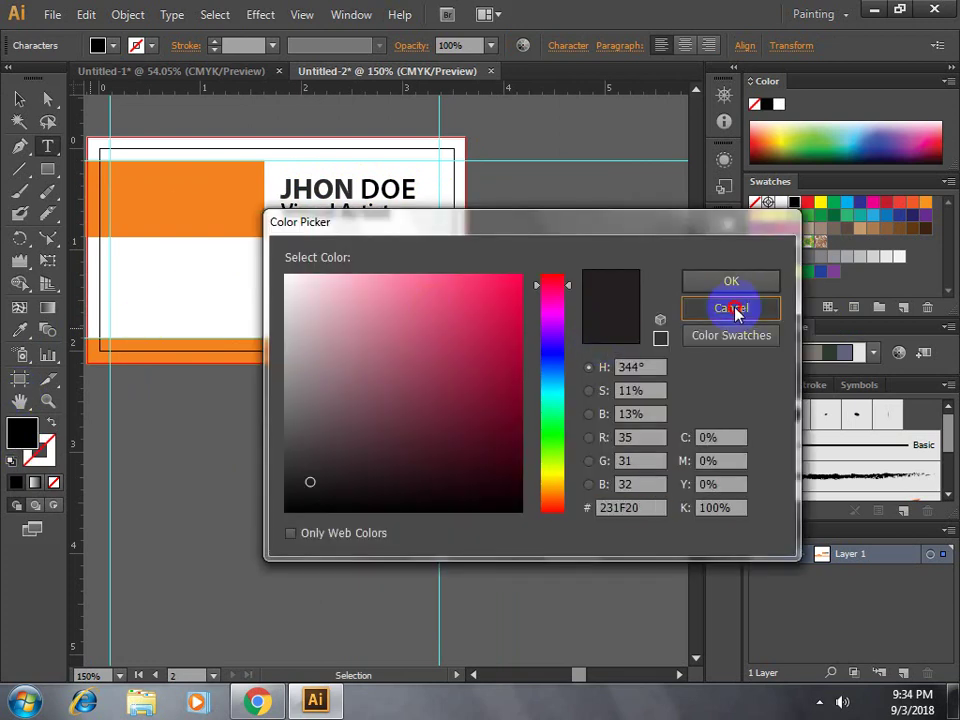
{"action": "left_click", "coordinate": [729, 307]}
{"action": "left_click", "coordinate": [20, 330]}
{"action": "left_click", "coordinate": [178, 205]}
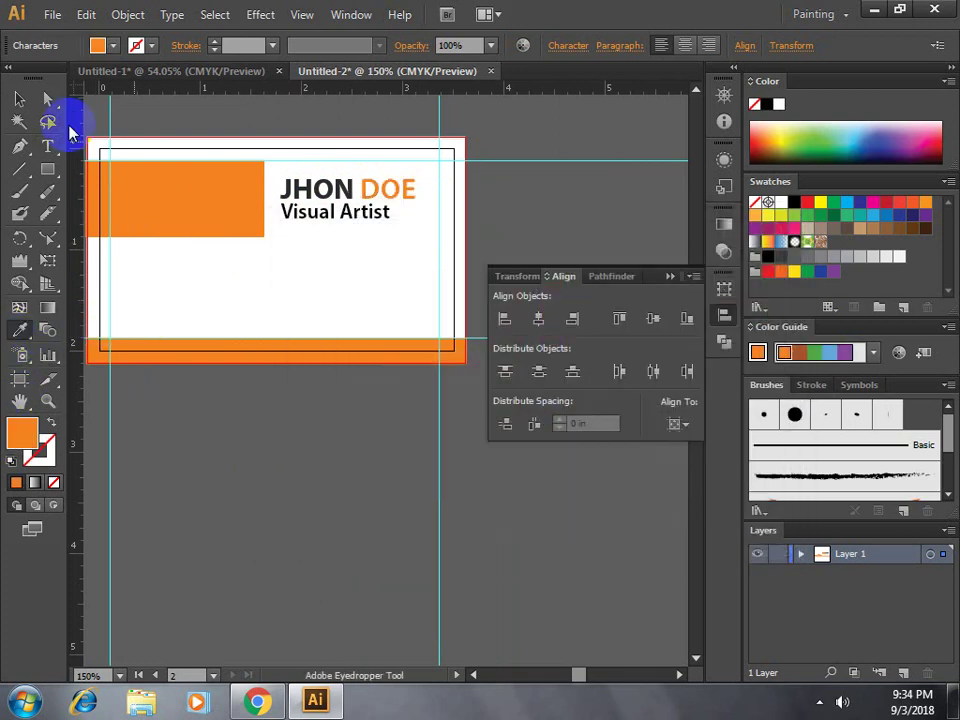
{"action": "left_click", "coordinate": [22, 98]}
{"action": "left_click", "coordinate": [163, 116]}
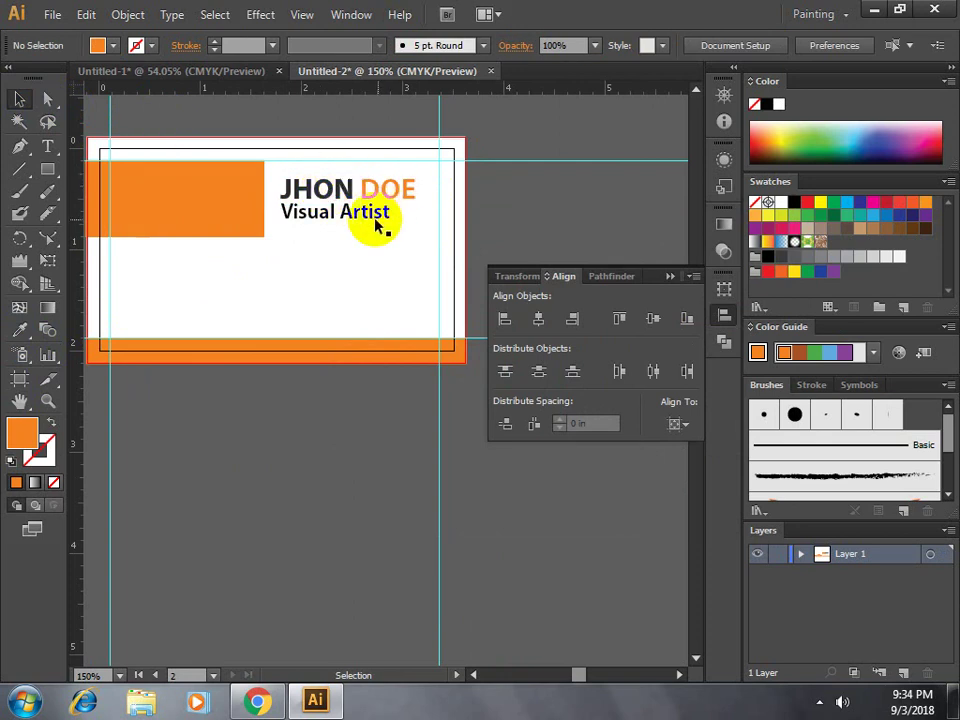
{"action": "left_click", "coordinate": [368, 222]}
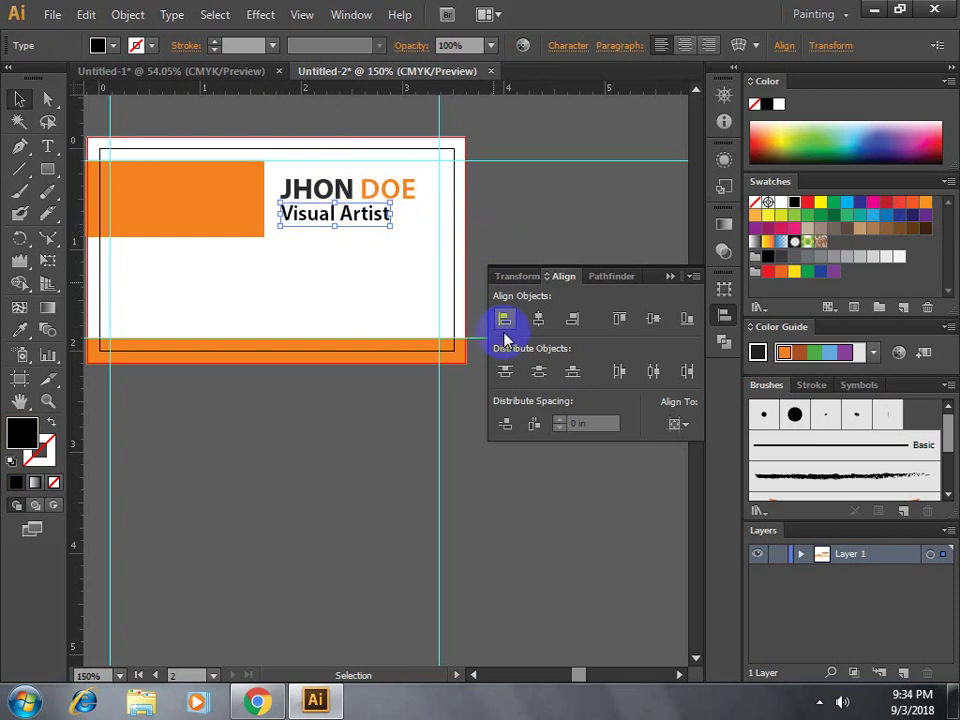
Set the subtitle to All Caps VISUAL ARTIST at 12 pt
{"action": "left_click", "coordinate": [538, 372]}
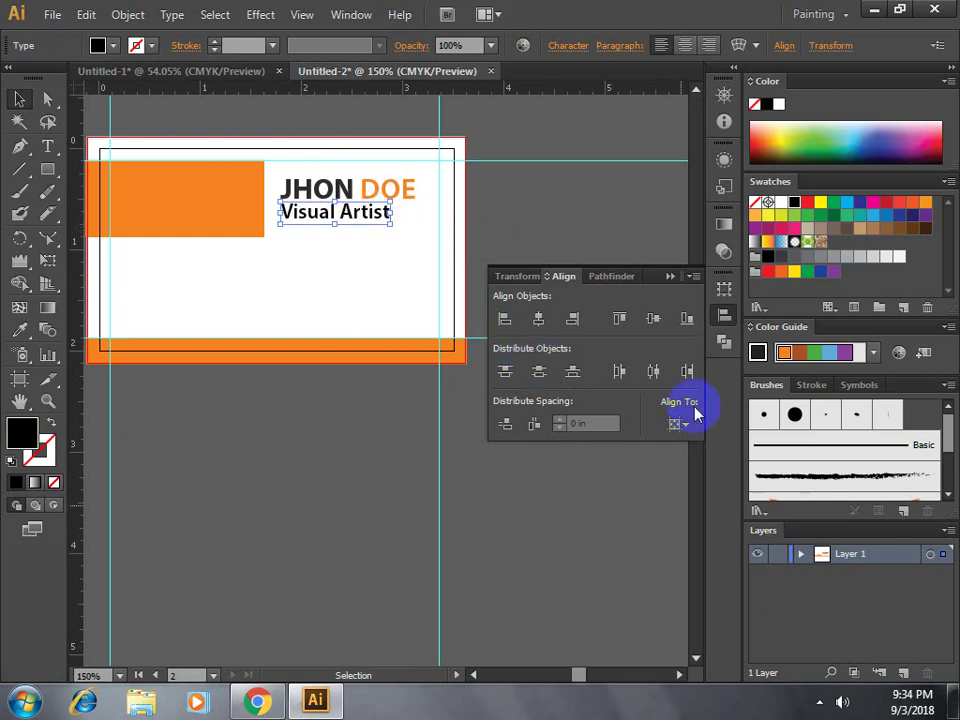
{"action": "left_click", "coordinate": [571, 45]}
{"action": "left_click", "coordinate": [395, 241]}
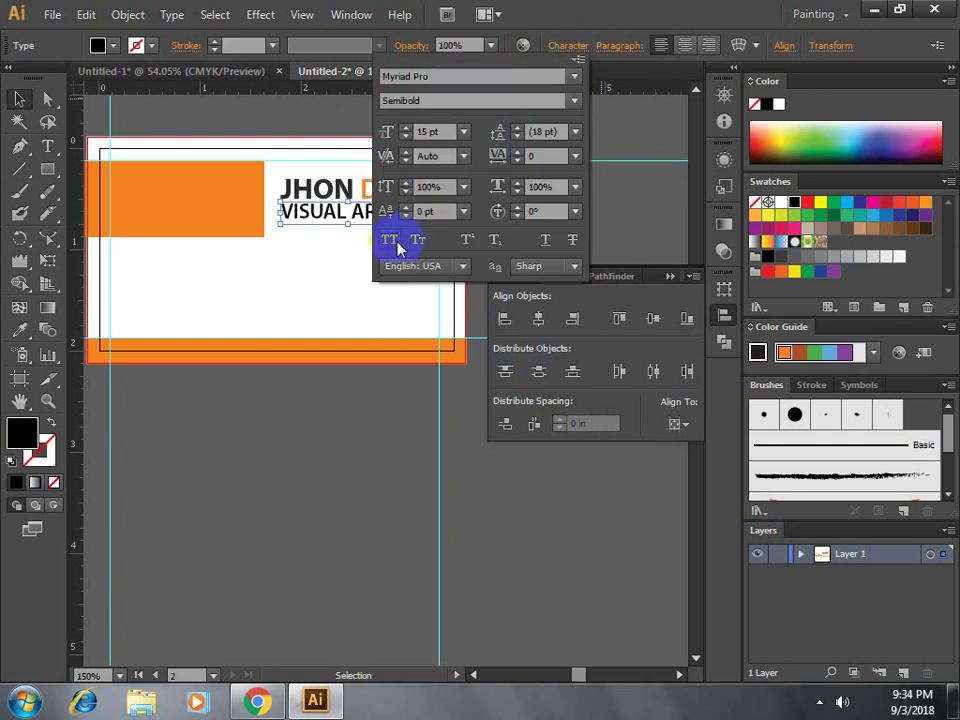
{"action": "key", "text": "Escape"}
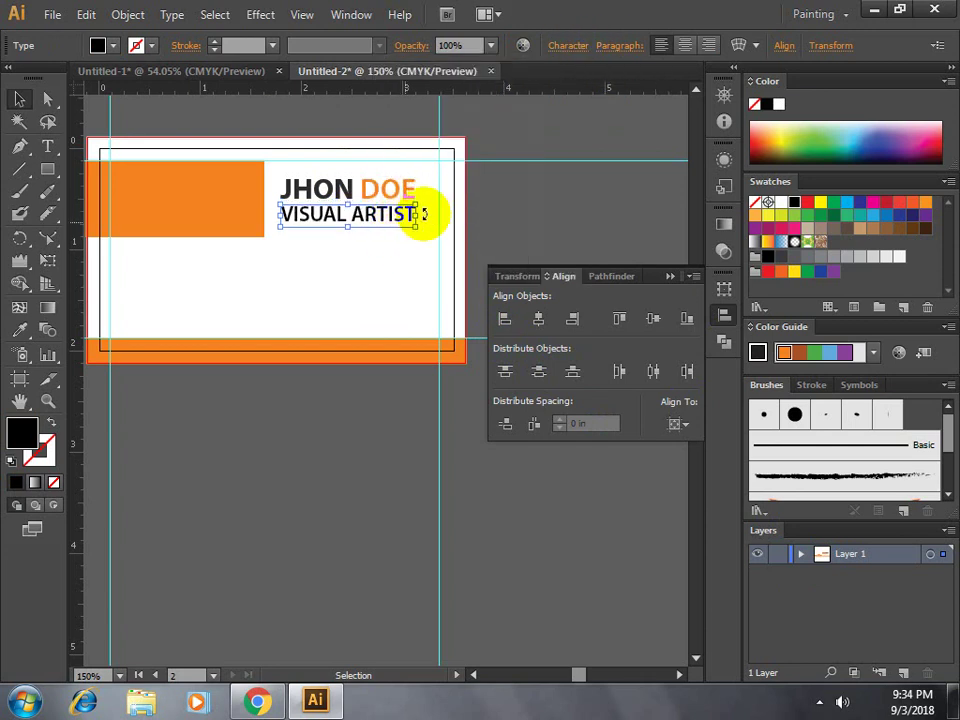
{"action": "left_click", "coordinate": [566, 46]}
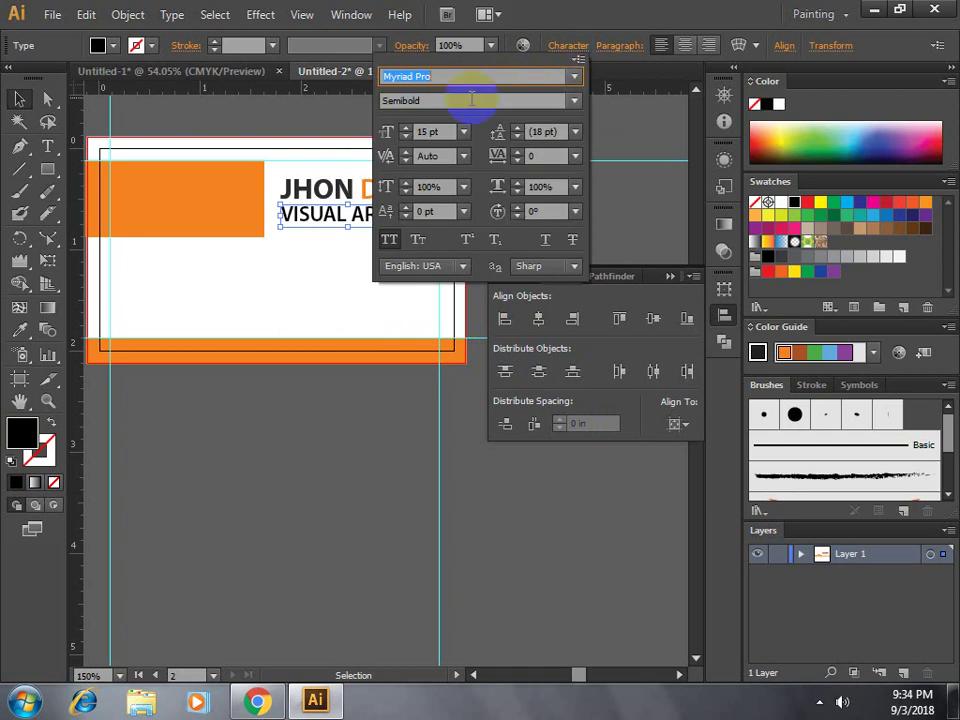
{"action": "left_click", "coordinate": [406, 137]}
{"action": "left_click", "coordinate": [406, 137]}
{"action": "left_click", "coordinate": [406, 137]}
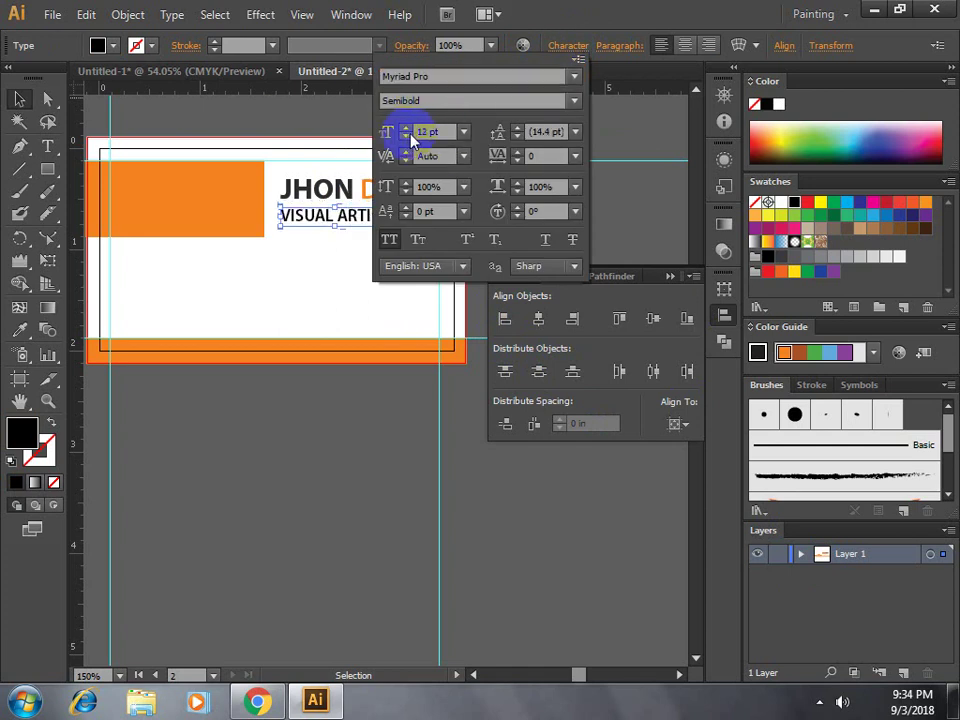
{"action": "left_click", "coordinate": [660, 146]}
Zoom out to show both cards and switch over to Chrome
{"action": "left_click", "coordinate": [381, 218]}
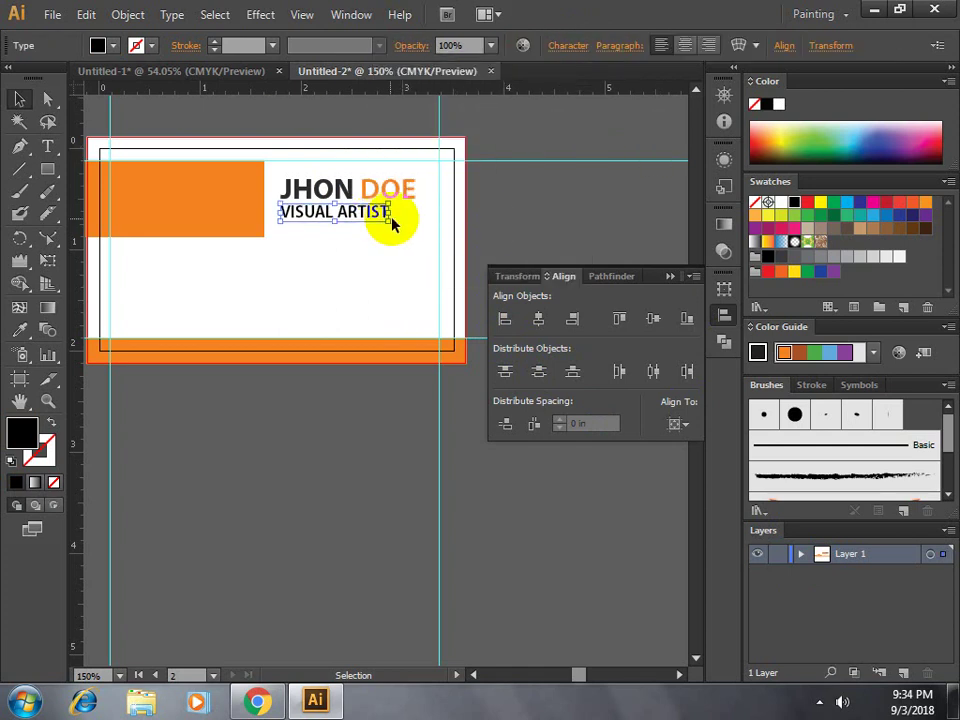
{"action": "left_click", "coordinate": [495, 223]}
{"action": "mouse_move", "coordinate": [357, 291]}
{"action": "left_mouse_down"}
{"action": "mouse_move", "coordinate": [368, 295]}
{"action": "mouse_move", "coordinate": [358, 168]}
{"action": "left_mouse_up"}
{"action": "left_click", "coordinate": [347, 270], "text": "ctrl+alt"}
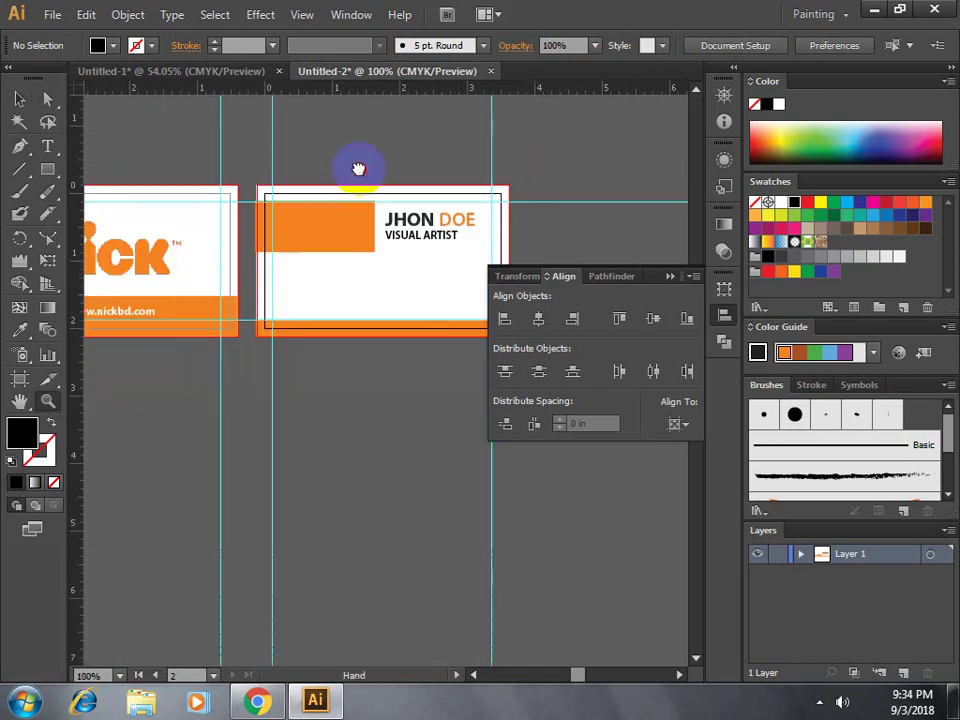
{"action": "left_click", "coordinate": [257, 700]}
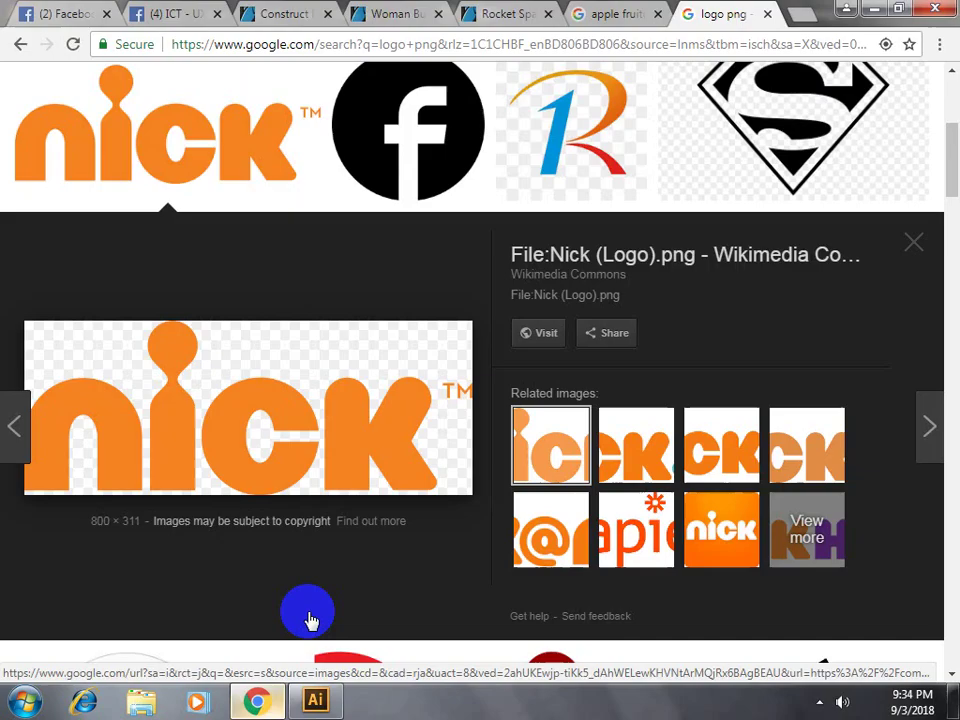
Google 'qr code generator' in a new tab and open the-qrcode-generator.com
{"action": "left_click", "coordinate": [810, 14]}
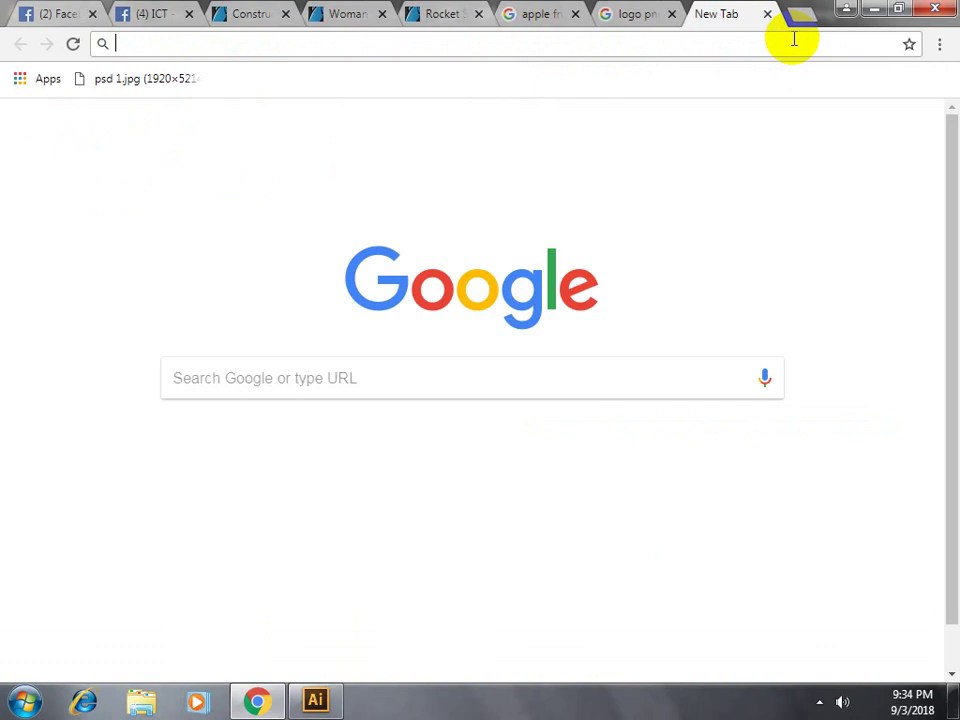
{"action": "type", "text": "qr cod"}
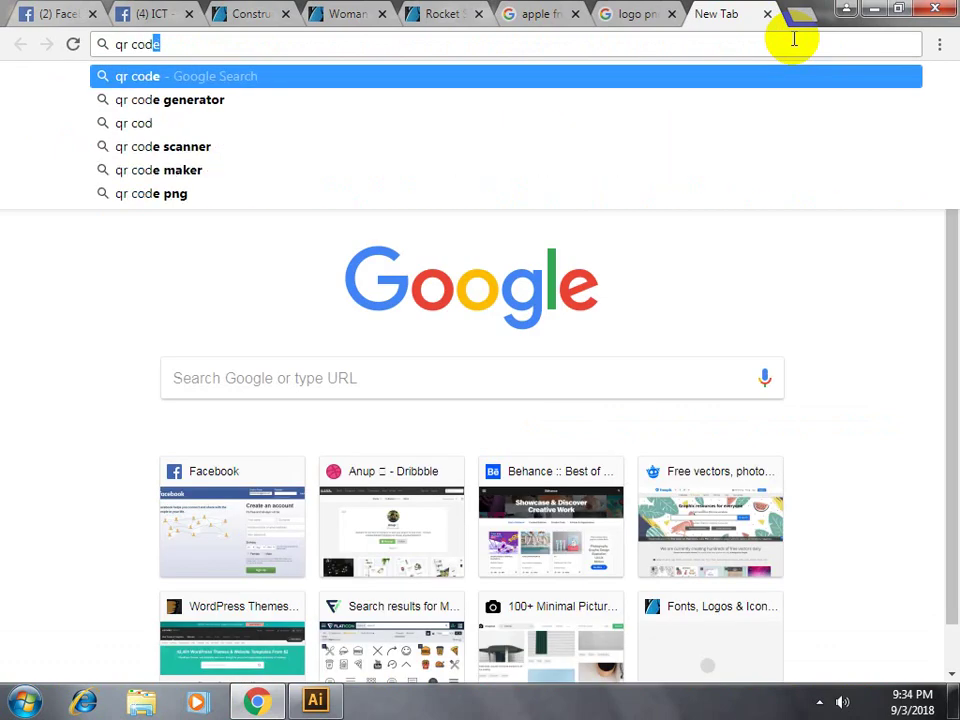
{"action": "type", "text": "e"}
{"action": "key", "text": "Down"}
{"action": "key", "text": "Return"}
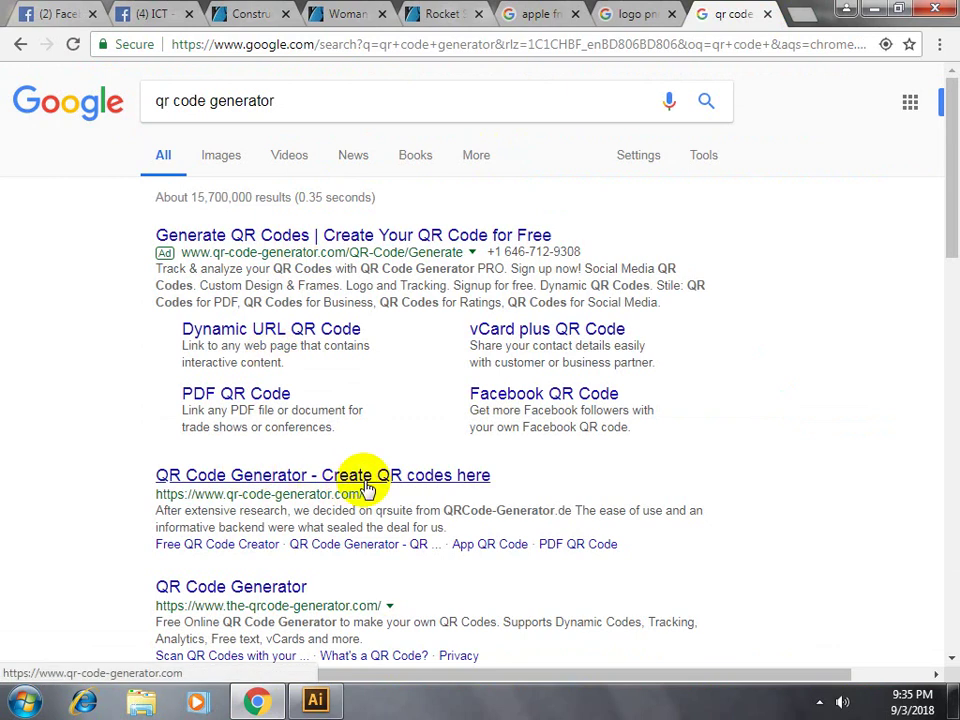
{"action": "left_click", "coordinate": [287, 586]}
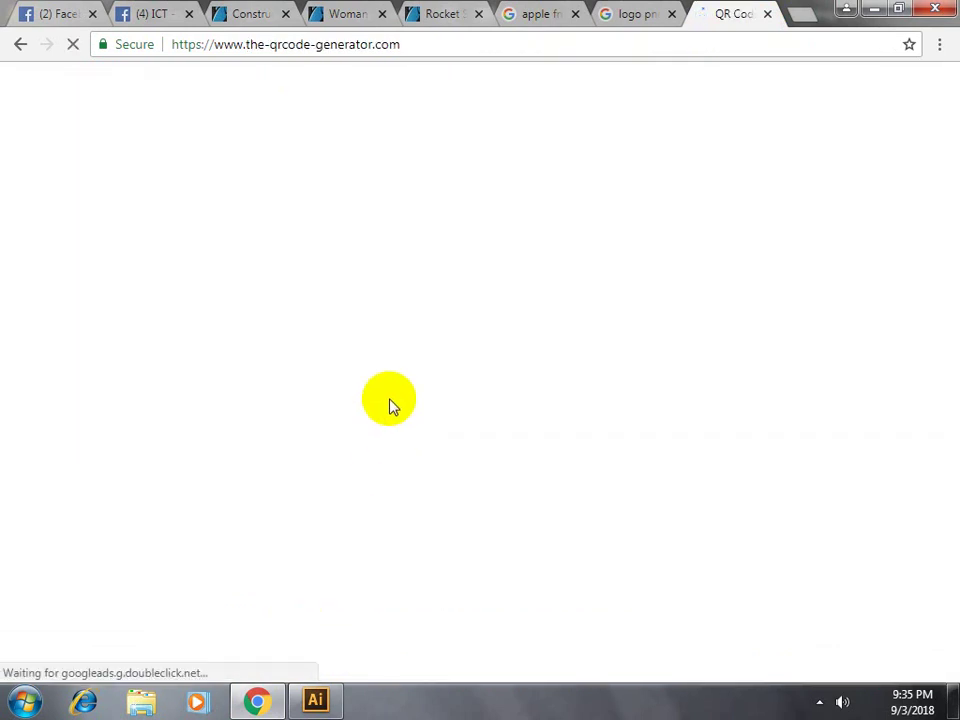
Encode random free text as a QR code and save it as EPS file 'asa'
{"action": "left_click", "coordinate": [284, 239]}
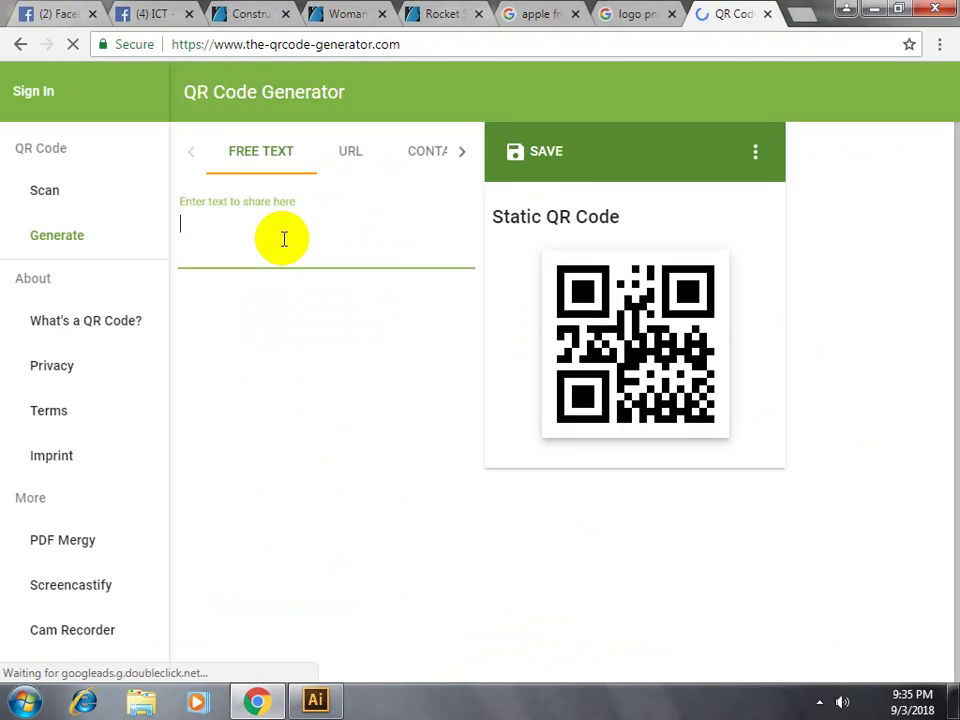
{"action": "type", "text": "salfdhklsadhfjasd;fjoasidh"}
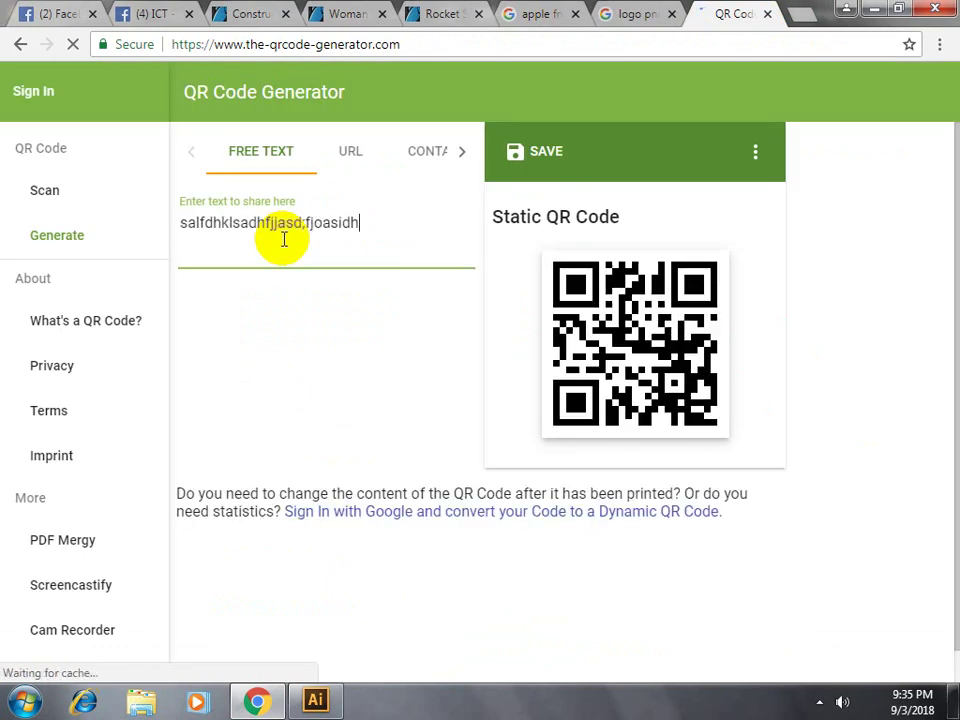
{"action": "left_click", "coordinate": [547, 150]}
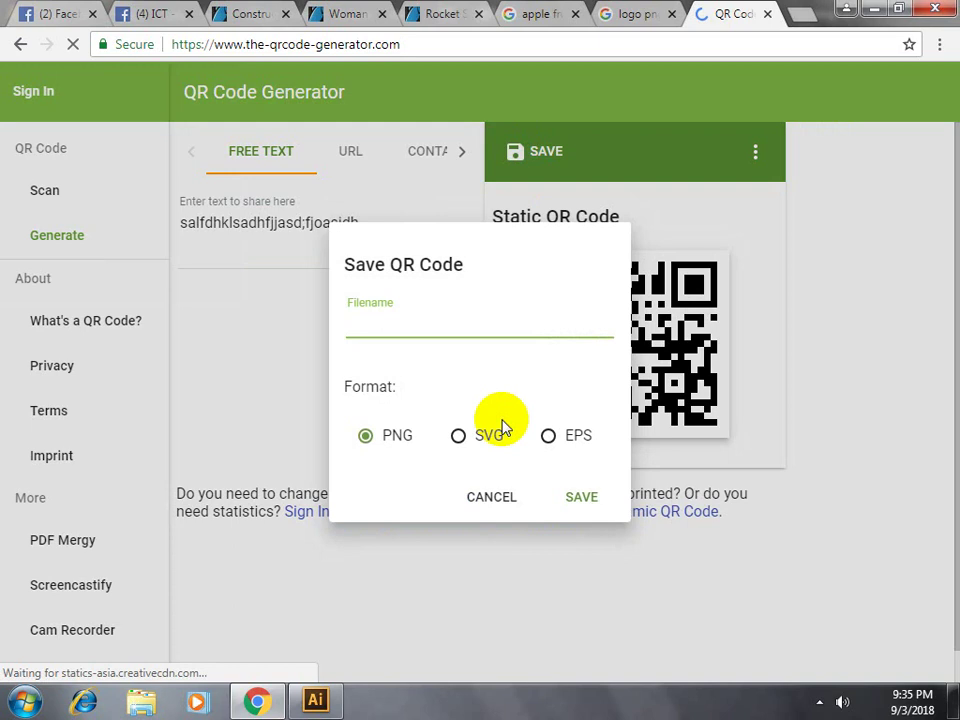
{"action": "left_click", "coordinate": [568, 438]}
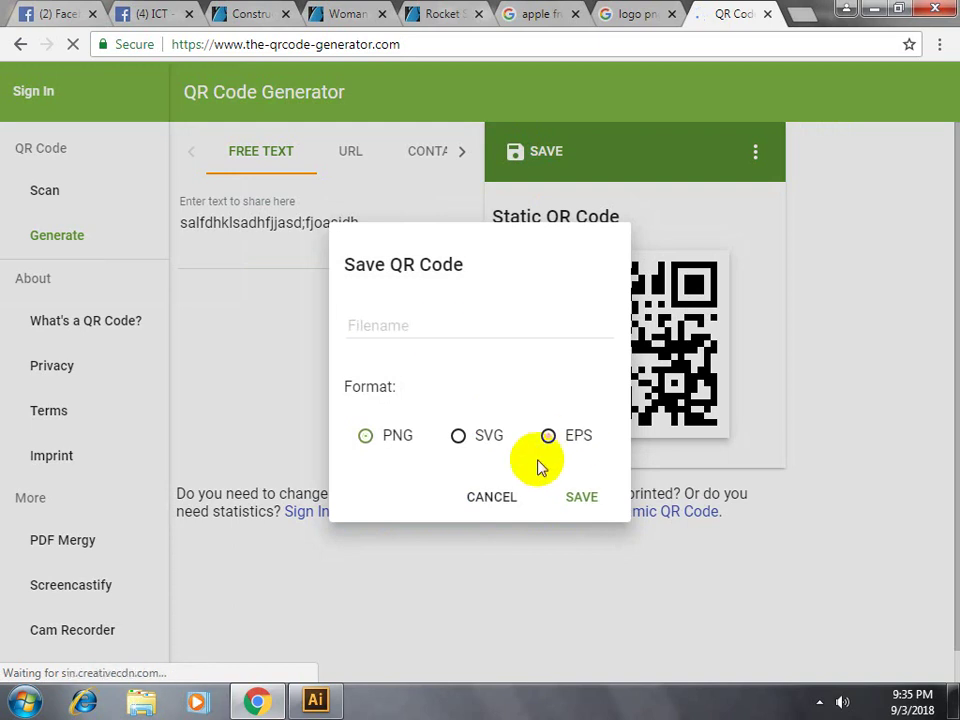
{"action": "left_click", "coordinate": [439, 330]}
{"action": "type", "text": "asa"}
{"action": "left_click", "coordinate": [581, 496]}
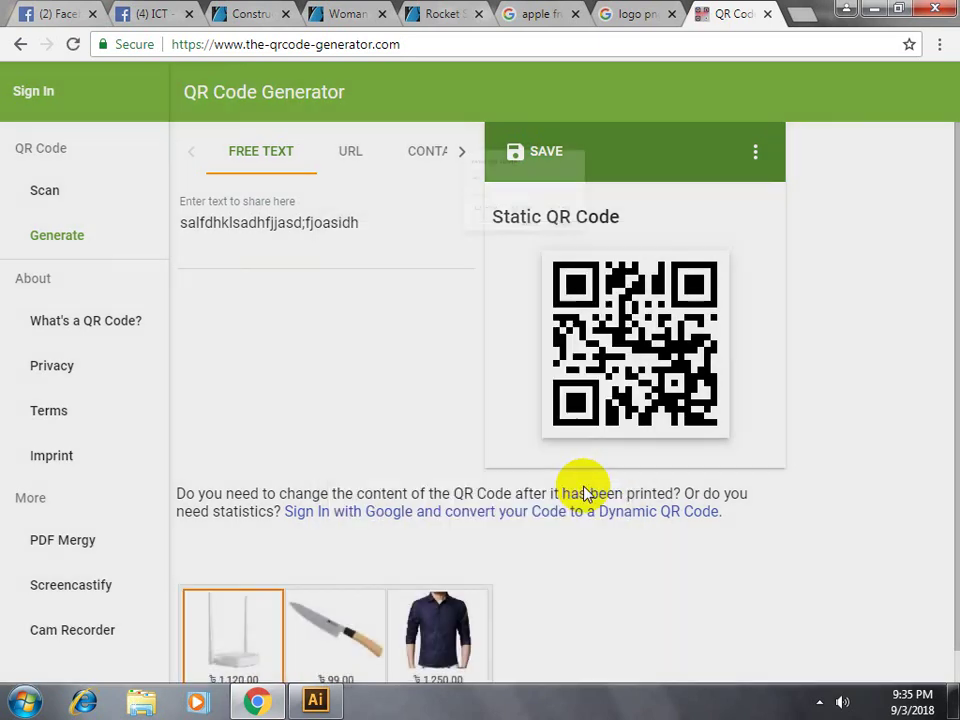
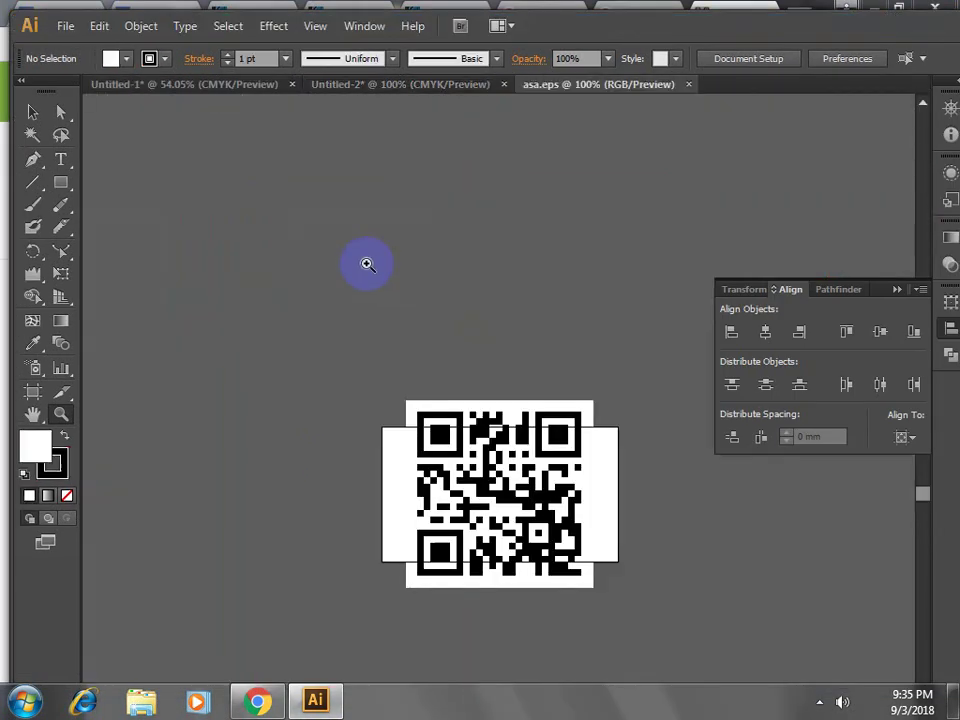
Copy the QR code group from asa.eps and paste it onto the business card in Untitled-2
{"action": "left_click", "coordinate": [32, 111]}
{"action": "left_click", "coordinate": [425, 478]}
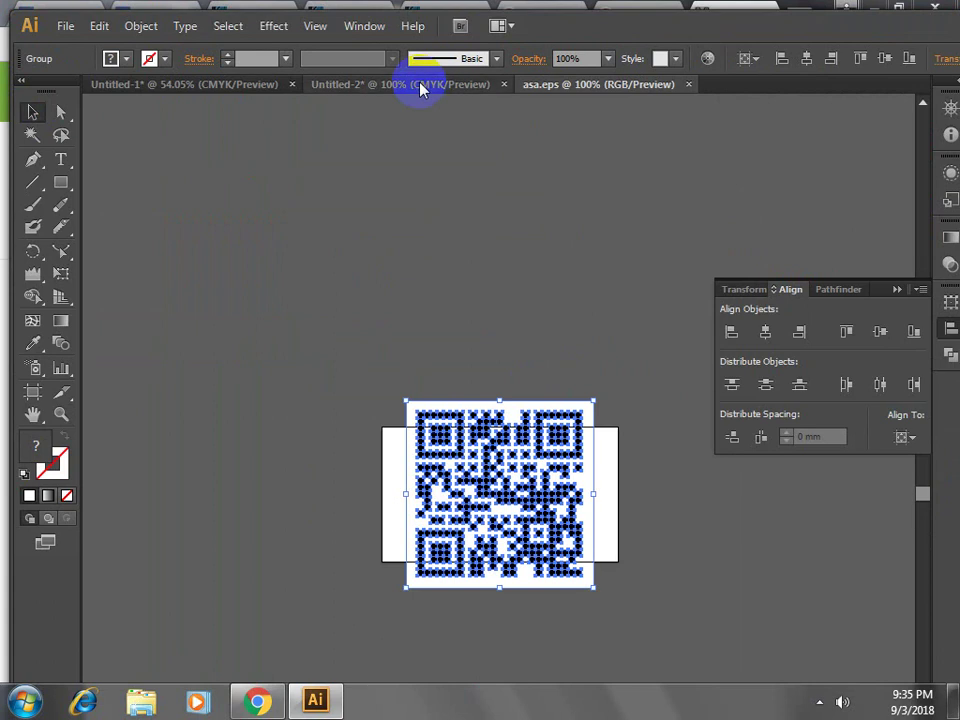
{"action": "left_click", "coordinate": [422, 86]}
{"action": "left_click", "coordinate": [225, 221]}
{"action": "key", "text": "ctrl+v"}
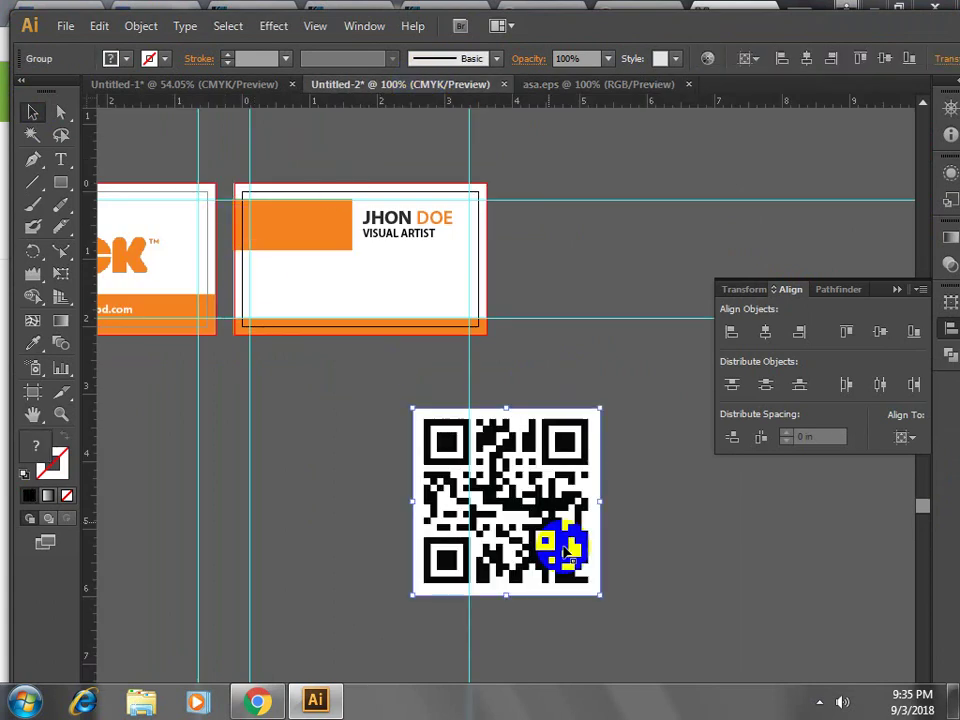
{"action": "mouse_move", "coordinate": [550, 543]}
{"action": "left_mouse_down"}
{"action": "mouse_move", "coordinate": [375, 322]}
{"action": "mouse_move", "coordinate": [392, 338]}
{"action": "mouse_move", "coordinate": [317, 262]}
{"action": "left_mouse_up"}
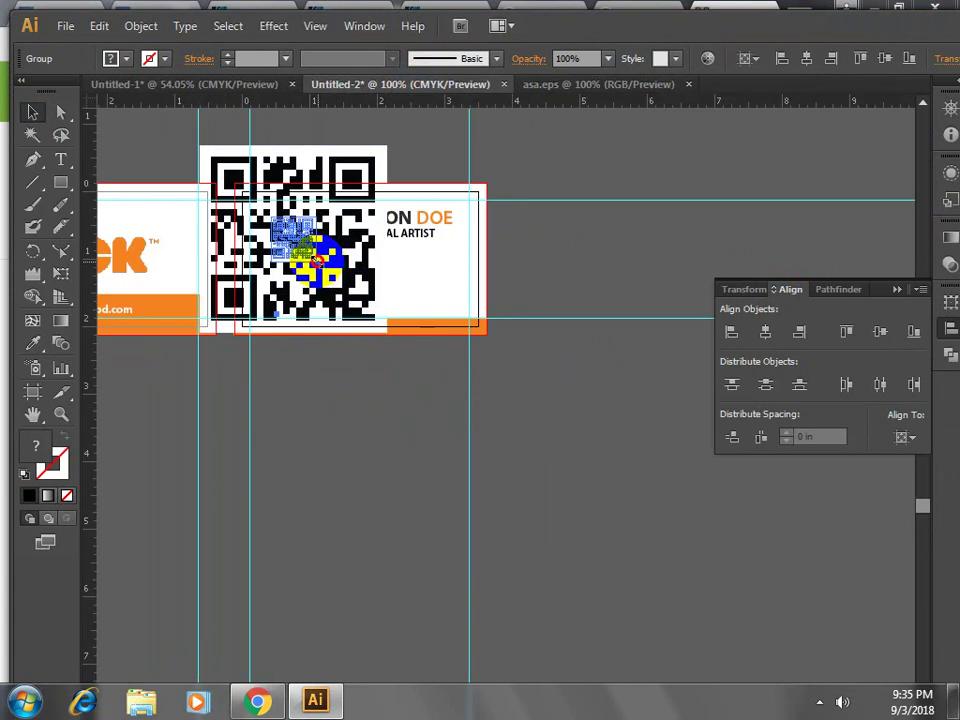
Zoom in, move the QR code up onto the orange band and select its white background
{"action": "left_click", "coordinate": [60, 413]}
{"action": "left_click_drag", "start_coordinate": [259, 167], "coordinate": [489, 396]}
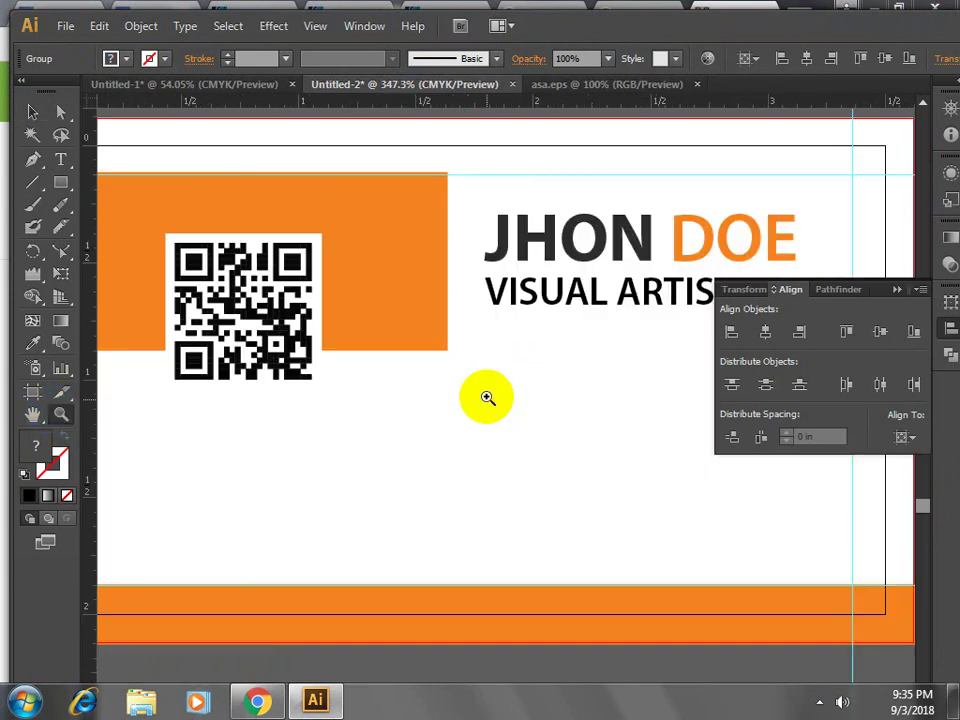
{"action": "left_click", "coordinate": [32, 112]}
{"action": "left_click_drag", "start_coordinate": [325, 374], "coordinate": [343, 327]}
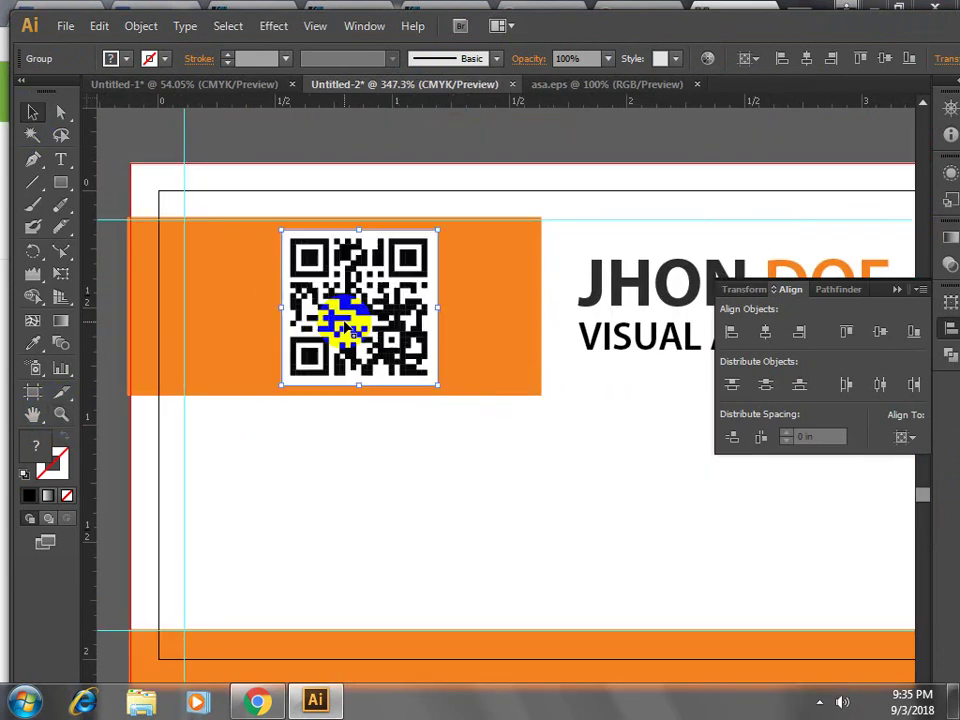
{"action": "double_click", "coordinate": [428, 382]}
{"action": "left_click", "coordinate": [428, 385]}
Delete the QR code's white background and recolour the QR group white
{"action": "key", "text": "Delete"}
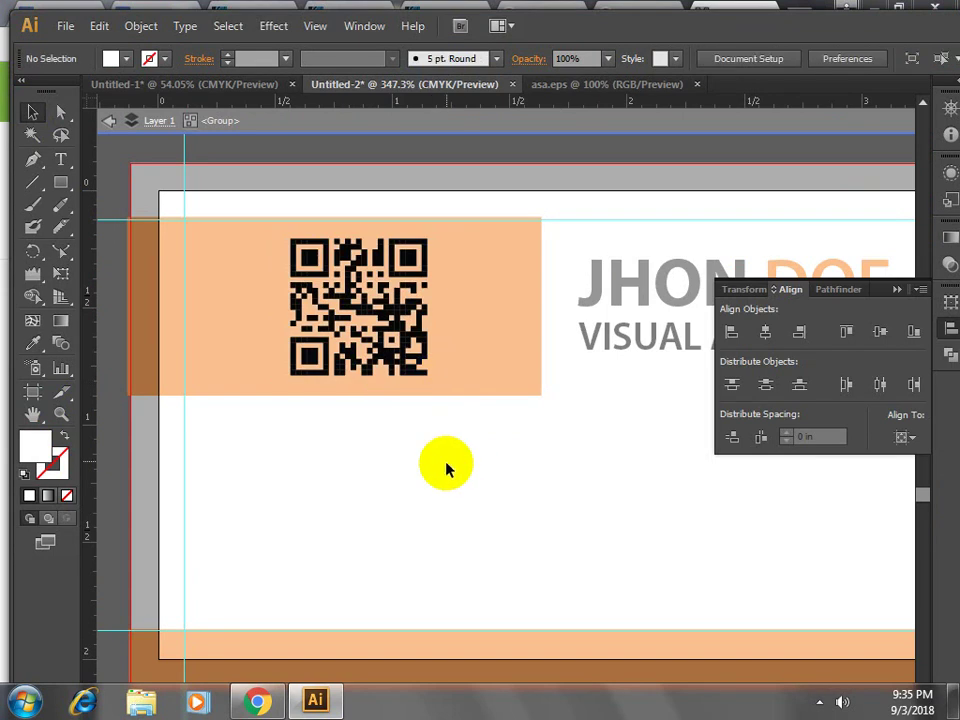
{"action": "double_click", "coordinate": [415, 378]}
{"action": "left_click", "coordinate": [413, 375]}
{"action": "left_click", "coordinate": [32, 343]}
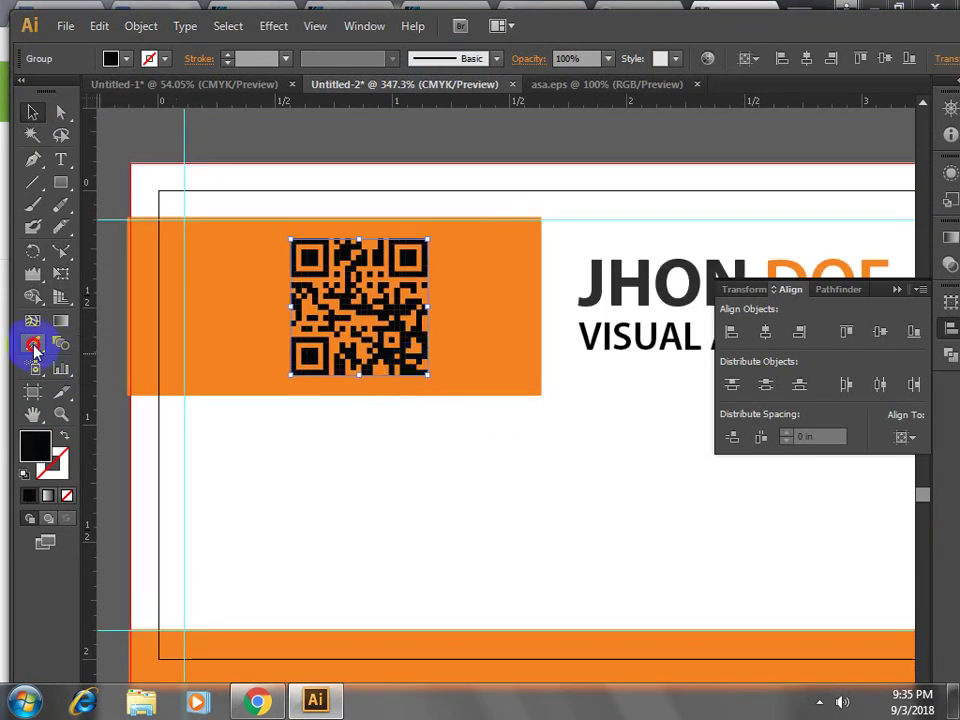
{"action": "left_click", "coordinate": [359, 494]}
Enlarge the QR code and reposition it within the orange band
{"action": "left_click", "coordinate": [32, 112]}
{"action": "left_click", "coordinate": [364, 332]}
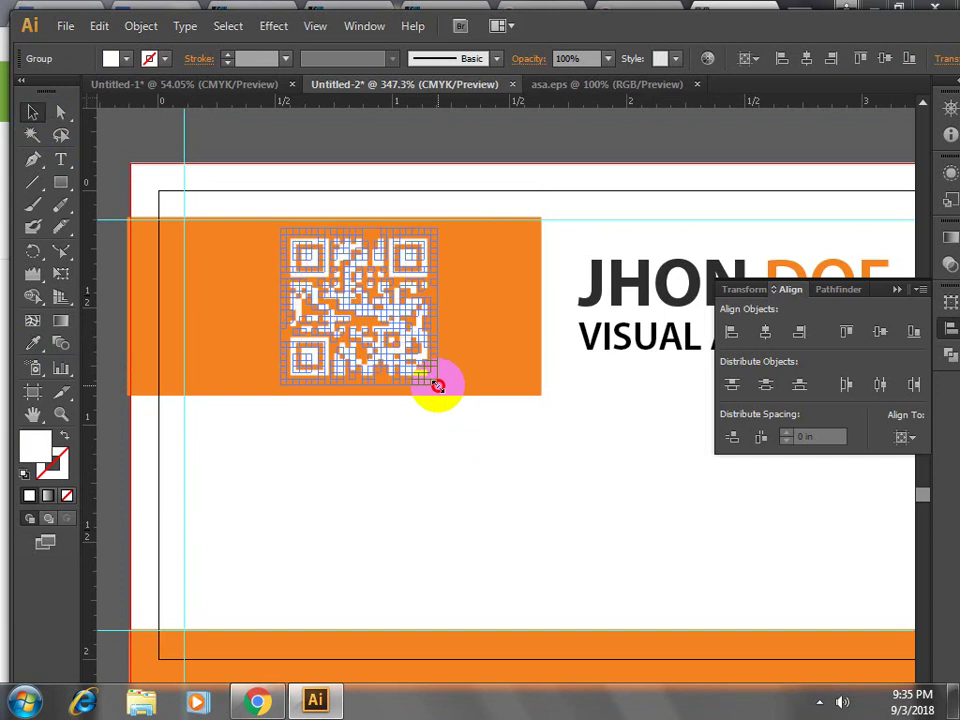
{"action": "left_click_drag", "start_coordinate": [428, 377], "coordinate": [438, 386]}
{"action": "mouse_move", "coordinate": [400, 351]}
{"action": "left_mouse_down"}
{"action": "mouse_move", "coordinate": [464, 353]}
{"action": "mouse_move", "coordinate": [396, 343]}
{"action": "mouse_move", "coordinate": [388, 352]}
{"action": "left_mouse_up"}
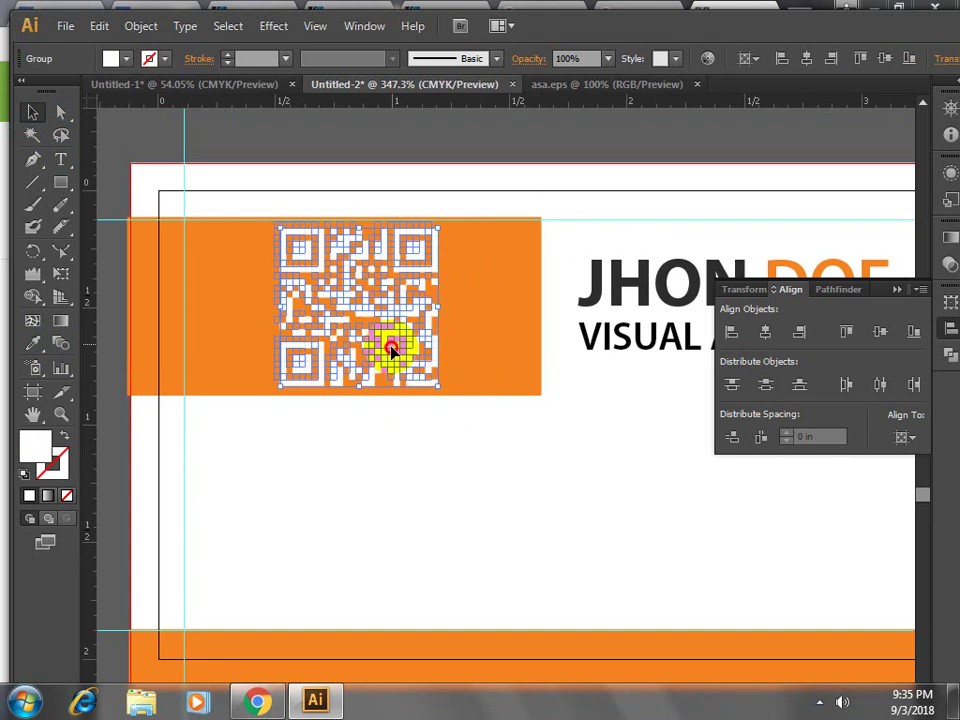
{"action": "left_click", "coordinate": [435, 460]}
Eyedropper the JHON text's dark grey onto the QR code, then view the whole card
{"action": "key", "text": "z"}
{"action": "left_click", "coordinate": [429, 392], "text": "alt"}
{"action": "left_click", "coordinate": [503, 379], "text": "alt"}
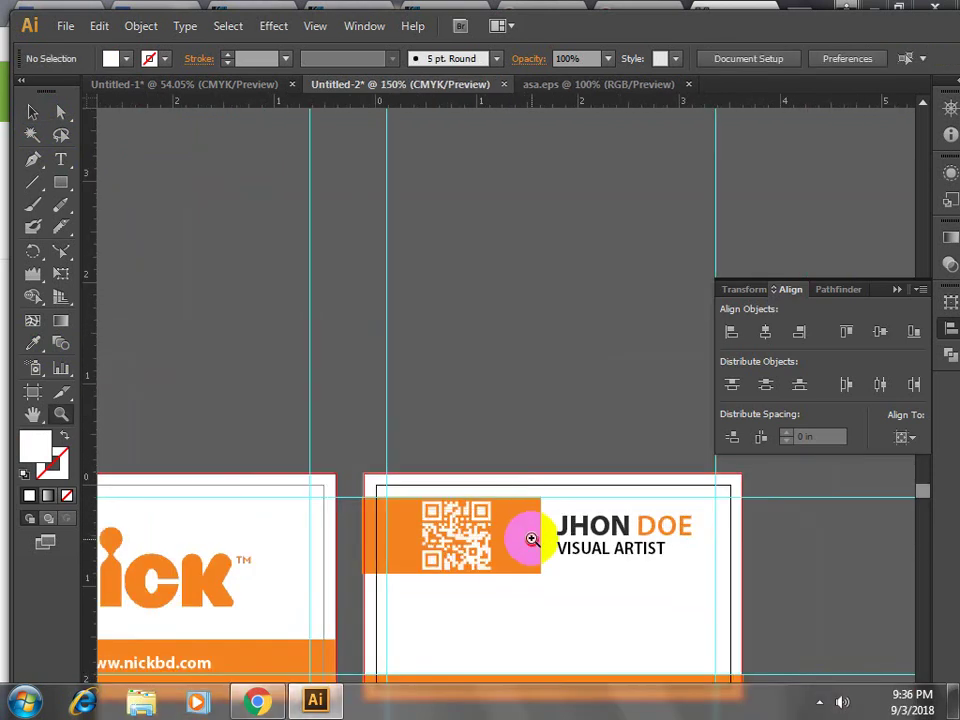
{"action": "left_click", "coordinate": [531, 538], "text": "alt"}
{"action": "left_click_drag", "start_coordinate": [377, 364], "coordinate": [579, 523]}
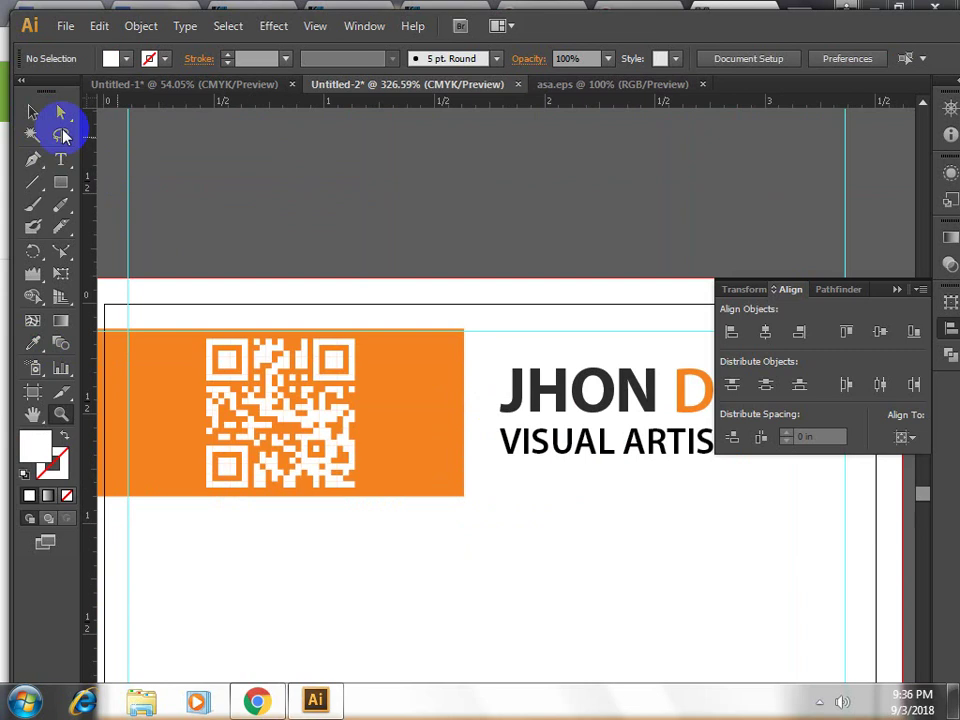
{"action": "left_click", "coordinate": [30, 112]}
{"action": "left_click", "coordinate": [280, 420]}
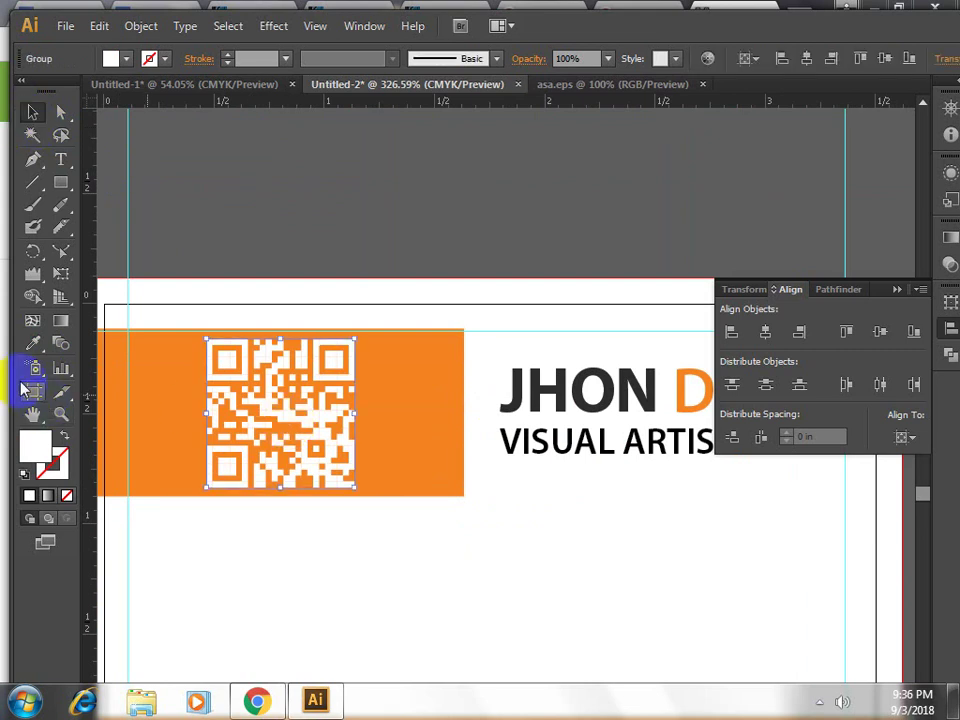
{"action": "left_click", "coordinate": [32, 343]}
{"action": "left_click", "coordinate": [565, 390]}
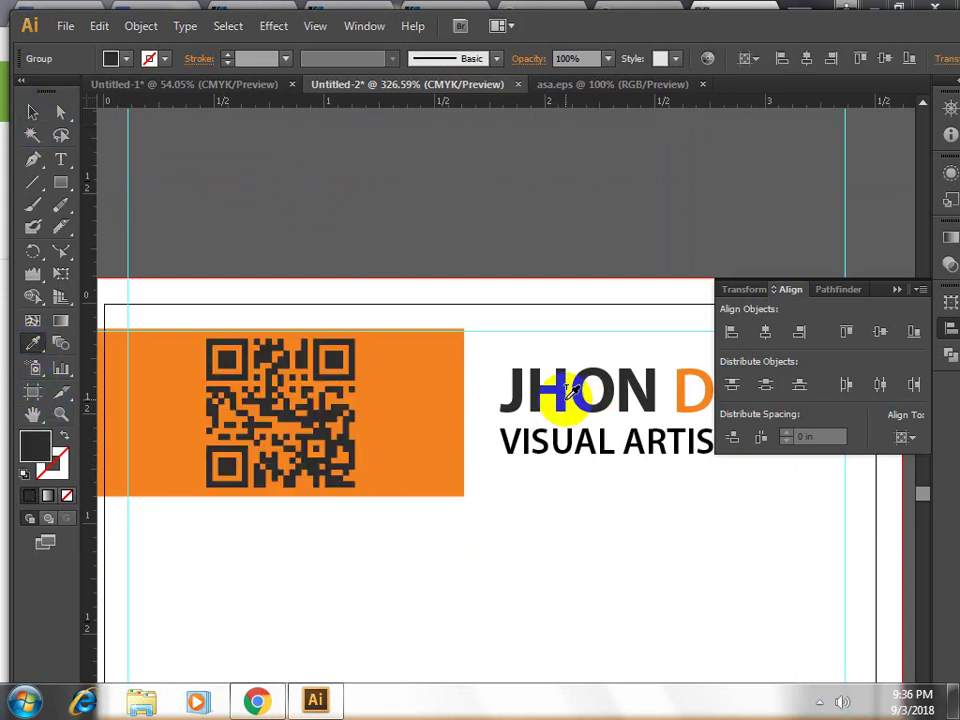
{"action": "left_click", "coordinate": [31, 112]}
{"action": "key", "text": "z"}
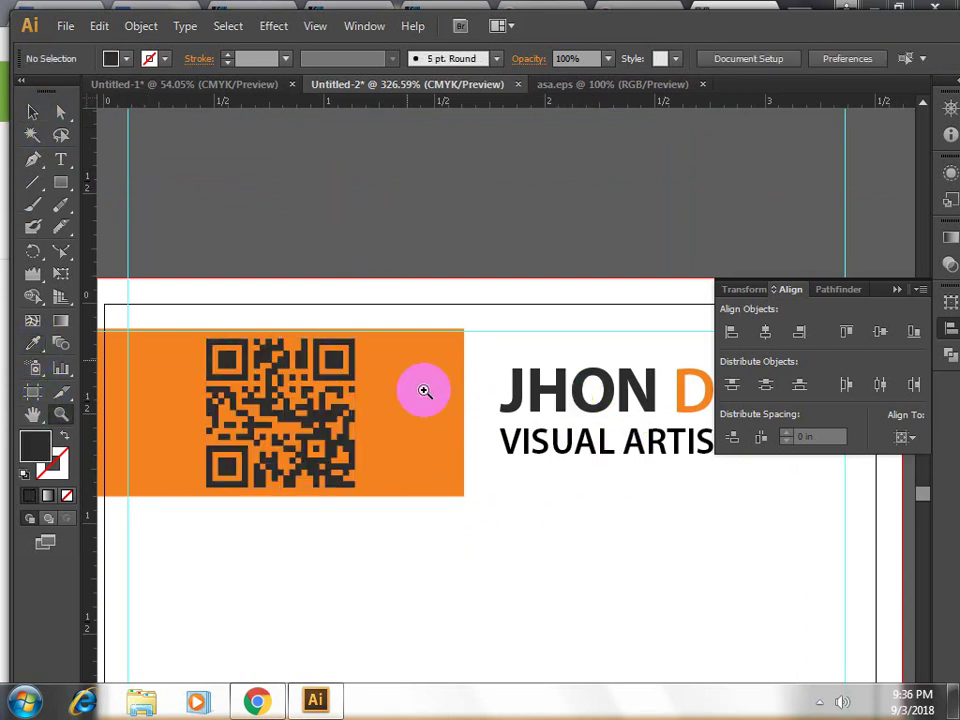
{"action": "left_click", "coordinate": [424, 390], "text": "alt"}
{"action": "left_click", "coordinate": [421, 467], "text": "alt"}
{"action": "left_click", "coordinate": [288, 300]}
{"action": "left_click_drag", "start_coordinate": [288, 300], "coordinate": [294, 298]}
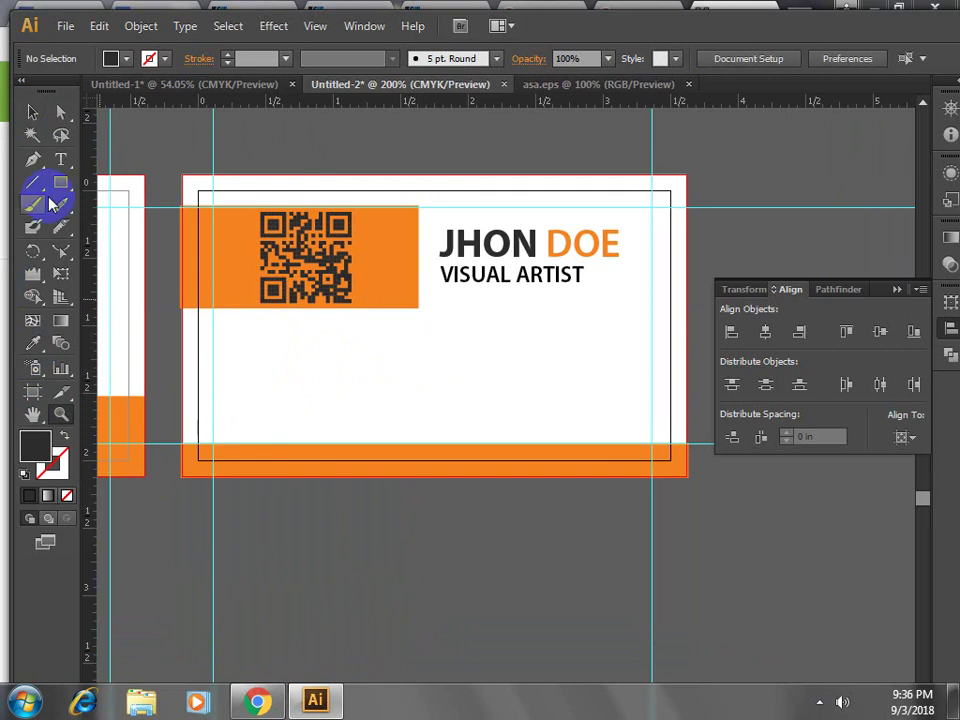
{"action": "left_click", "coordinate": [60, 159]}
{"action": "left_click", "coordinate": [294, 558]}
{"action": "type", "text": "P."}
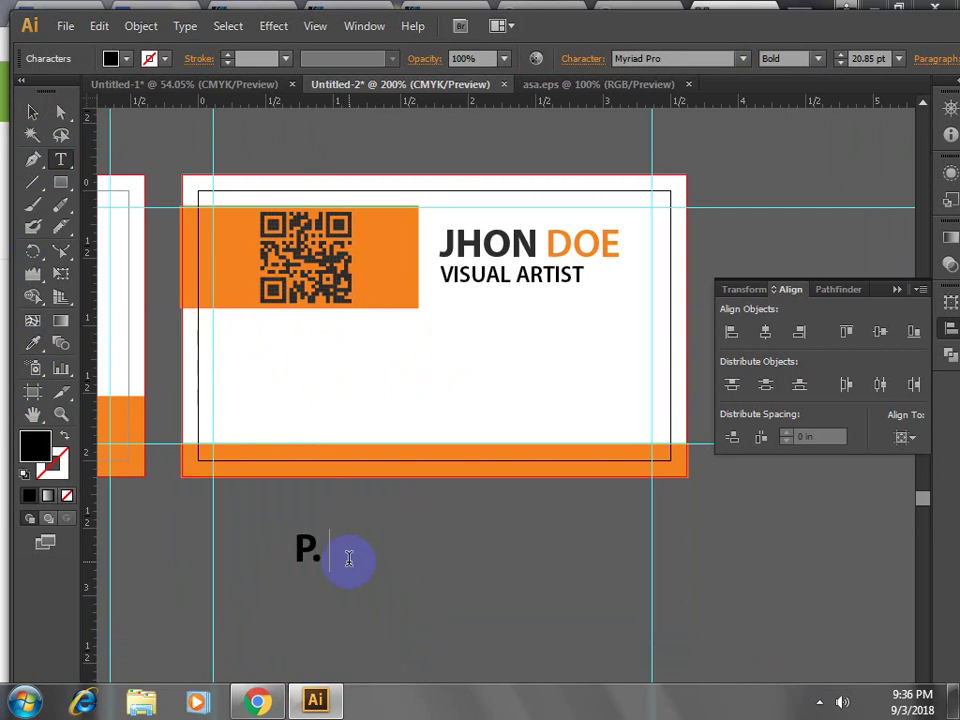
{"action": "type", "text": "000"}
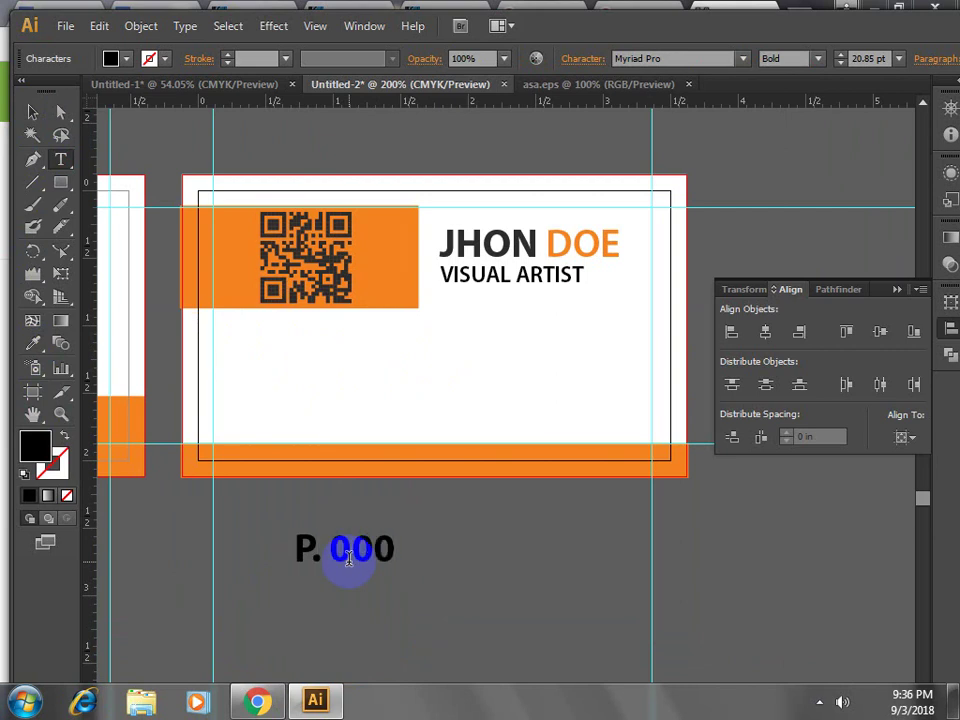
{"action": "type", "text": "0 00"}
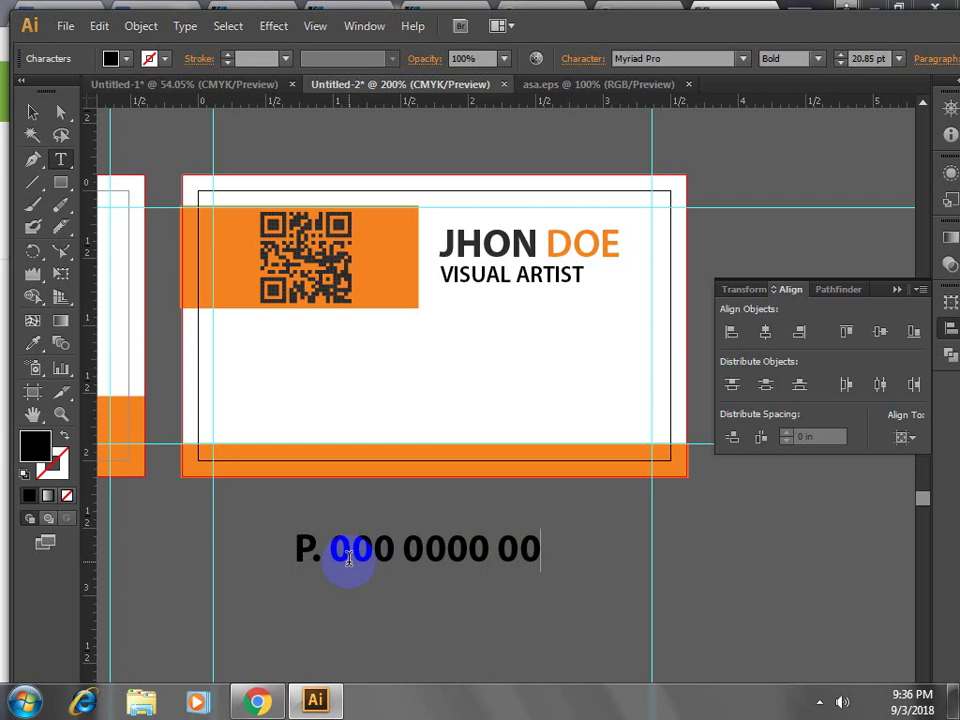
{"action": "left_click", "coordinate": [32, 112]}
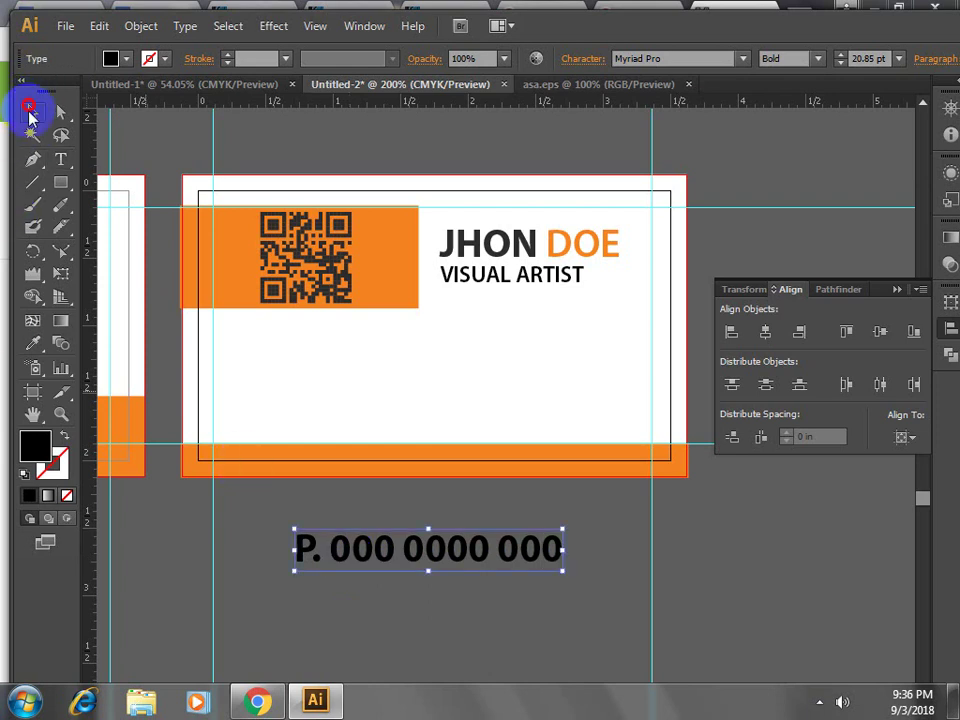
{"action": "mouse_move", "coordinate": [364, 546]}
{"action": "left_mouse_down"}
{"action": "mouse_move", "coordinate": [340, 352]}
{"action": "mouse_move", "coordinate": [323, 337]}
{"action": "left_mouse_up"}
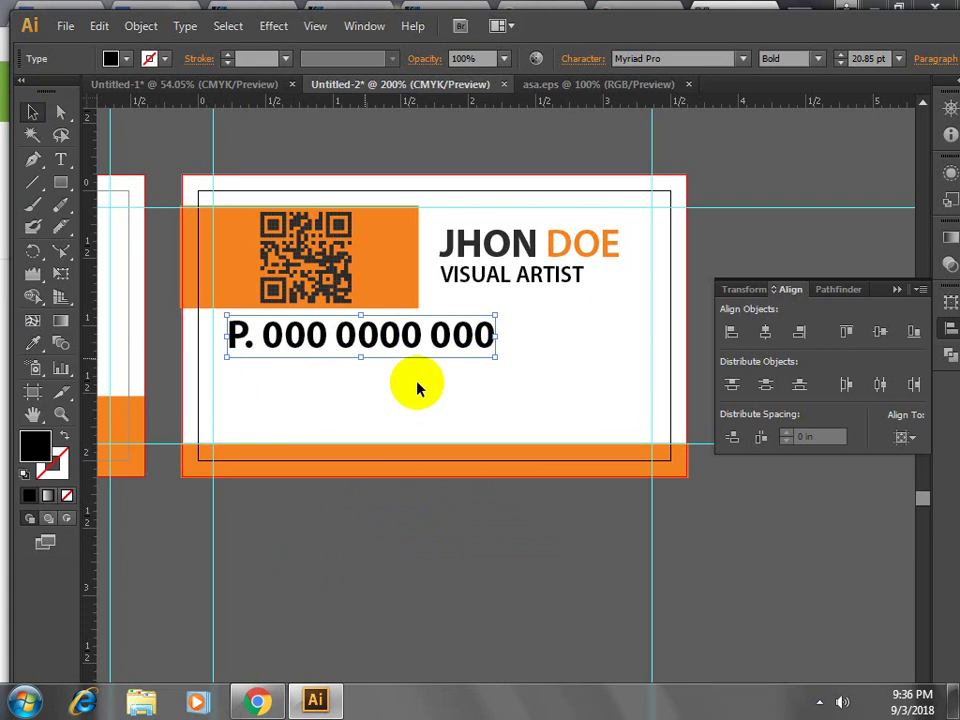
Set the phone text to 12 pt and align it to the left guide
{"action": "left_click", "coordinate": [845, 62]}
{"action": "left_click", "coordinate": [840, 63]}
{"action": "type", "text": "12"}
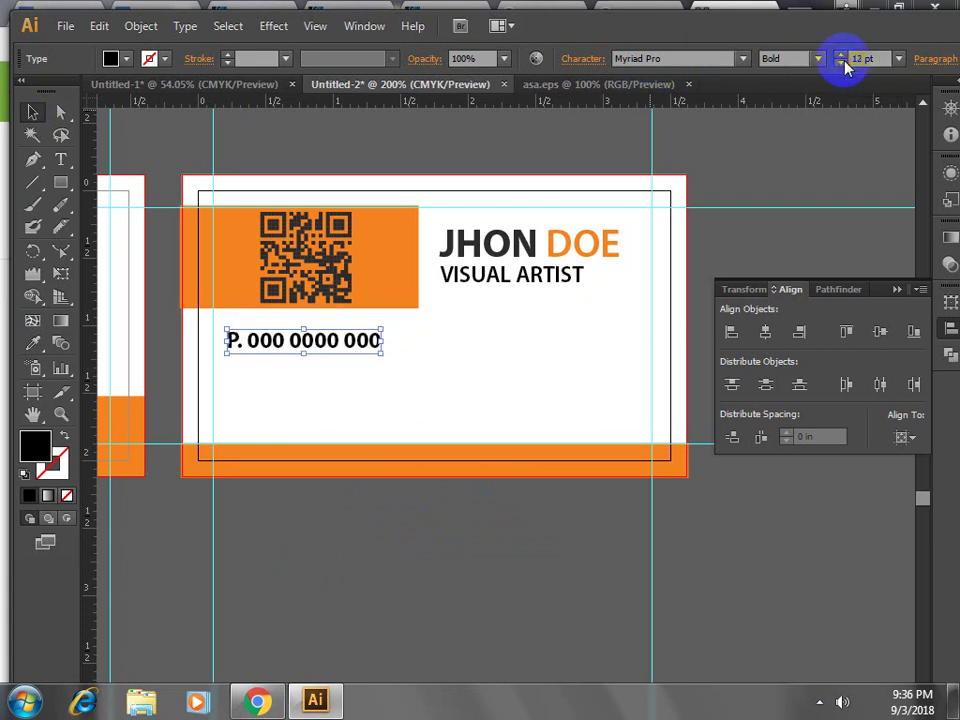
{"action": "left_click", "coordinate": [840, 63]}
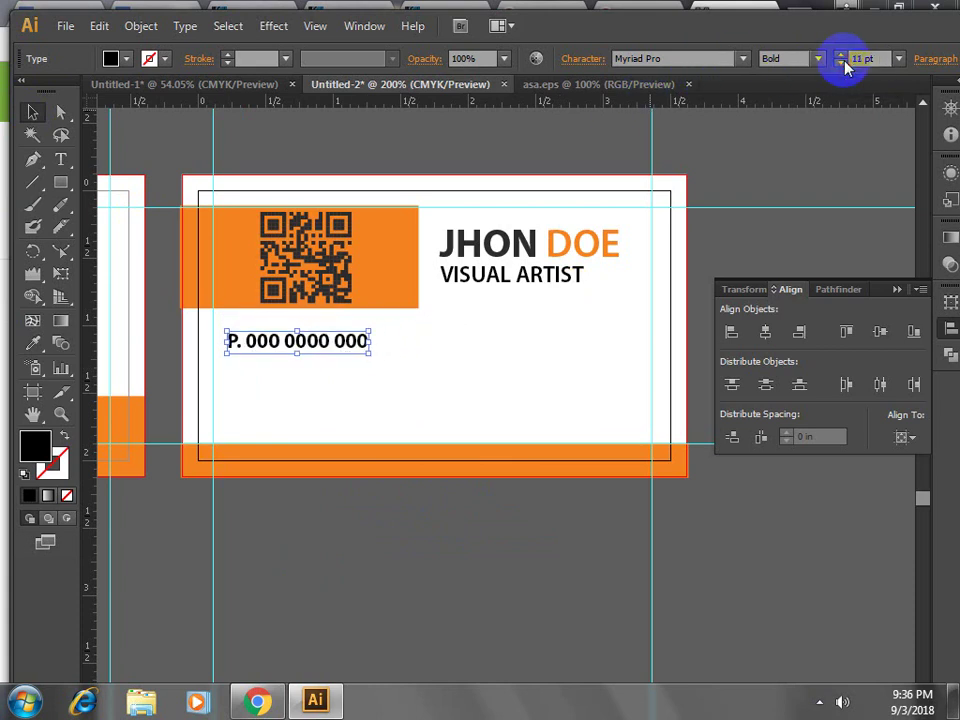
{"action": "left_click", "coordinate": [840, 56]}
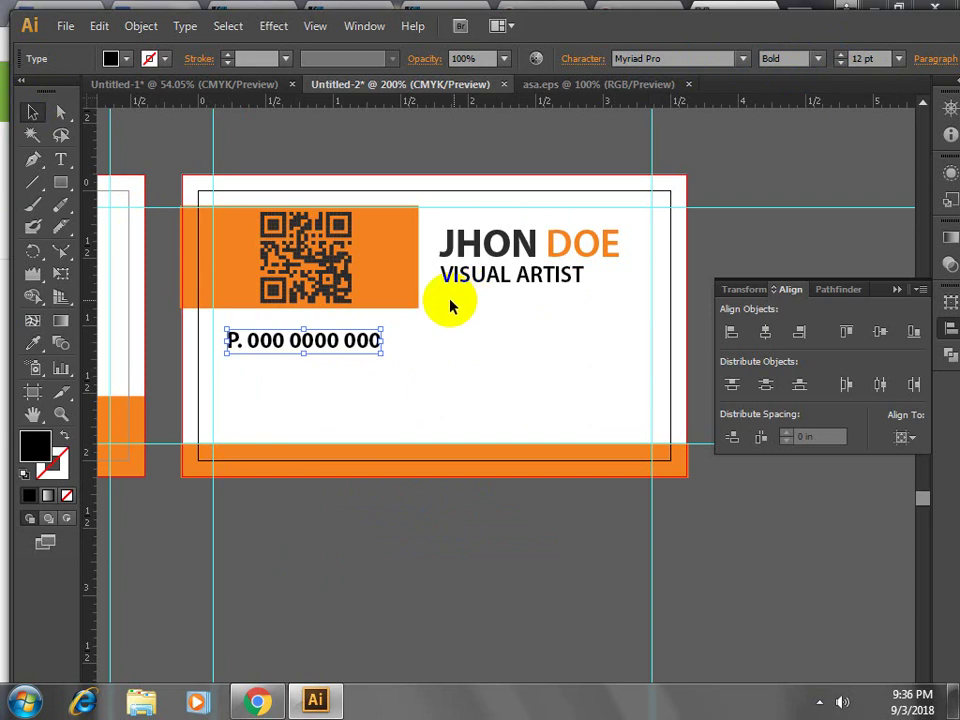
{"action": "left_click", "coordinate": [328, 369]}
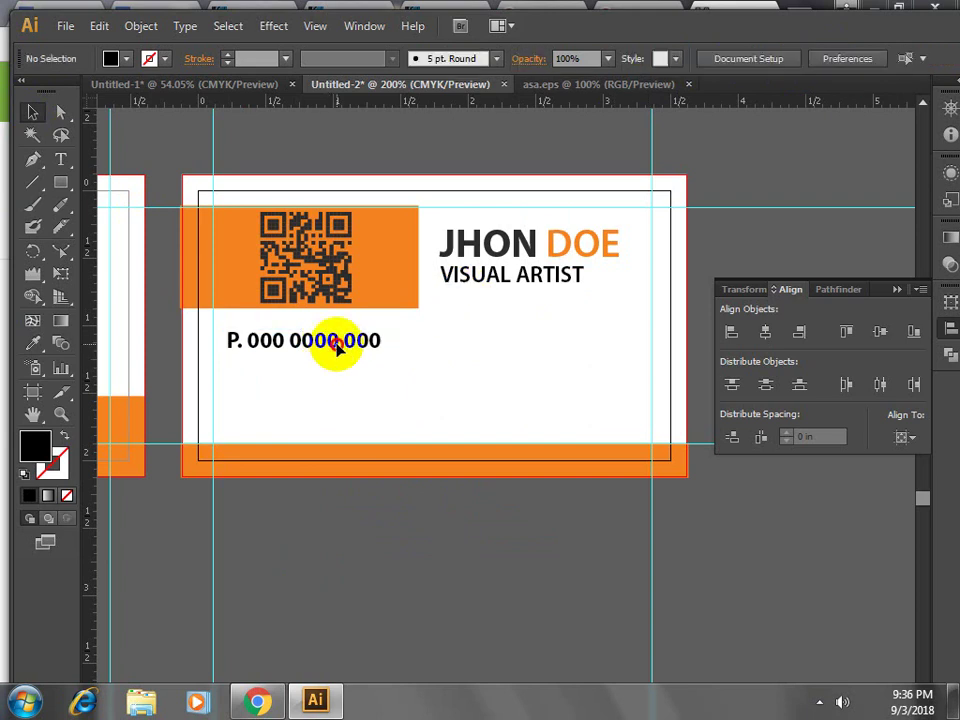
{"action": "mouse_move", "coordinate": [343, 343]}
{"action": "left_mouse_down"}
{"action": "mouse_move", "coordinate": [332, 340]}
{"action": "mouse_move", "coordinate": [330, 380]}
{"action": "mouse_move", "coordinate": [328, 371]}
{"action": "mouse_move", "coordinate": [221, 372]}
{"action": "left_mouse_up"}
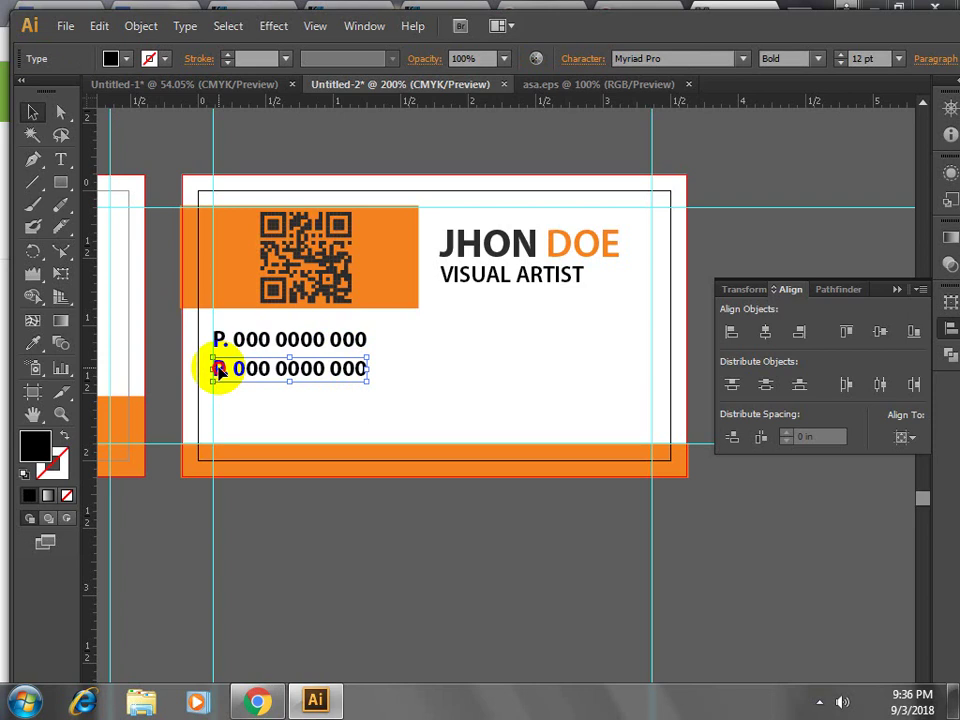
Change the copied line's 'P.' to 'E.' and replace its numbers with a sample e-mail address
{"action": "double_click", "coordinate": [219, 371]}
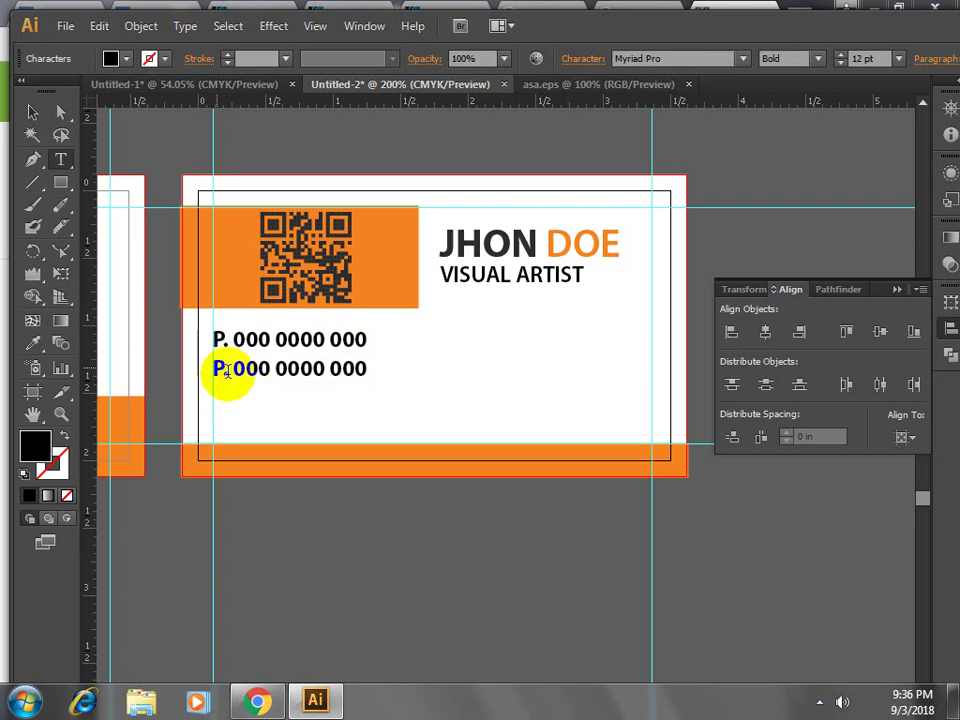
{"action": "double_click", "coordinate": [241, 385]}
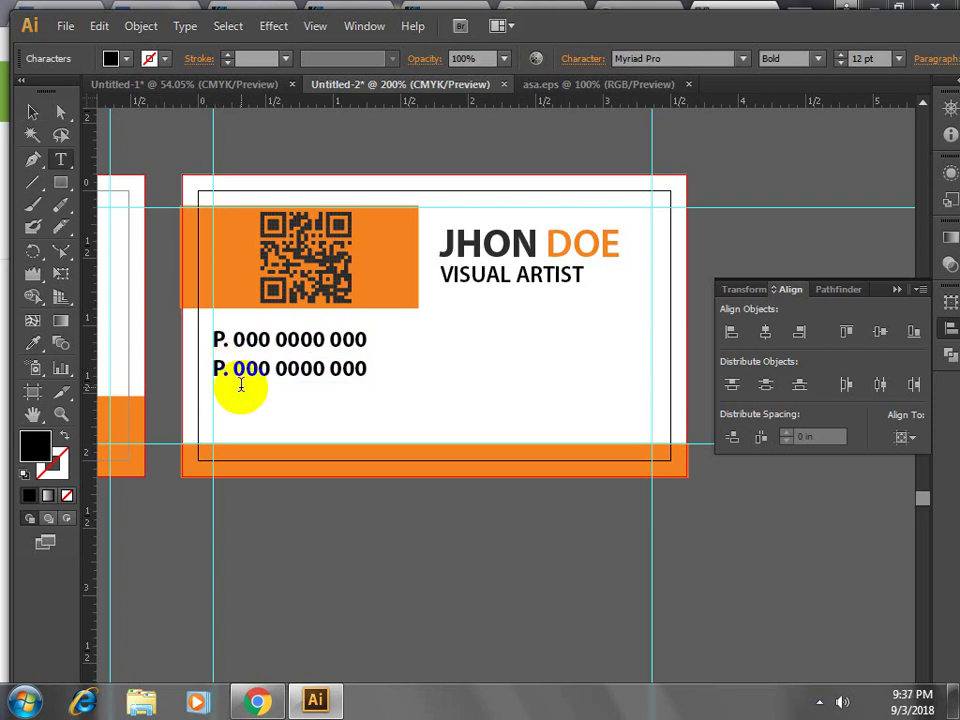
{"action": "type", "text": "E"}
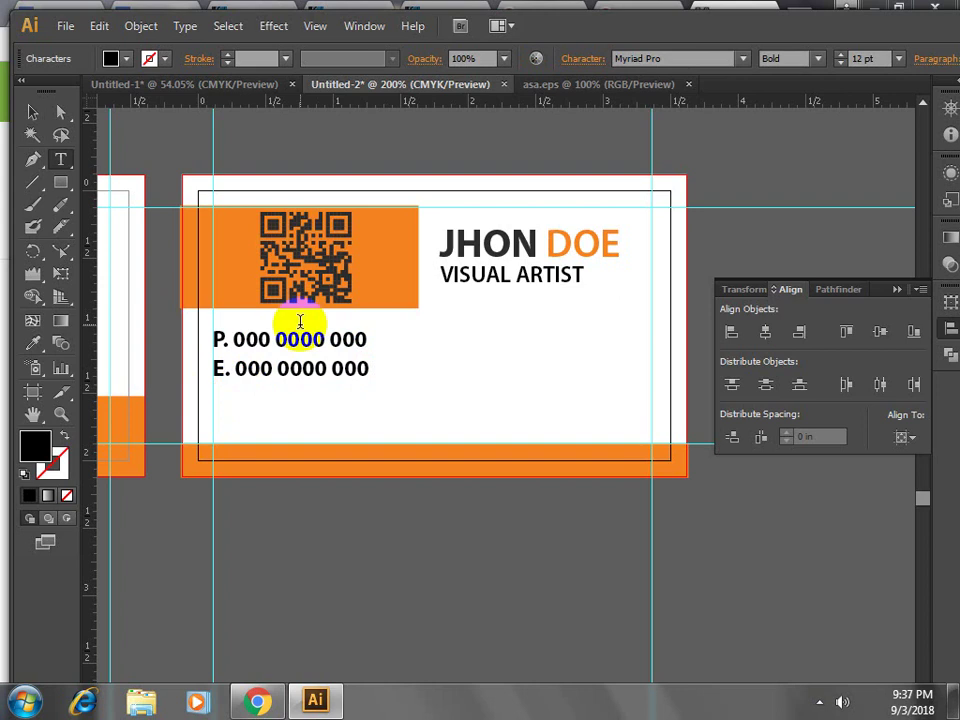
{"action": "double_click", "coordinate": [238, 368]}
{"action": "left_click", "coordinate": [388, 384]}
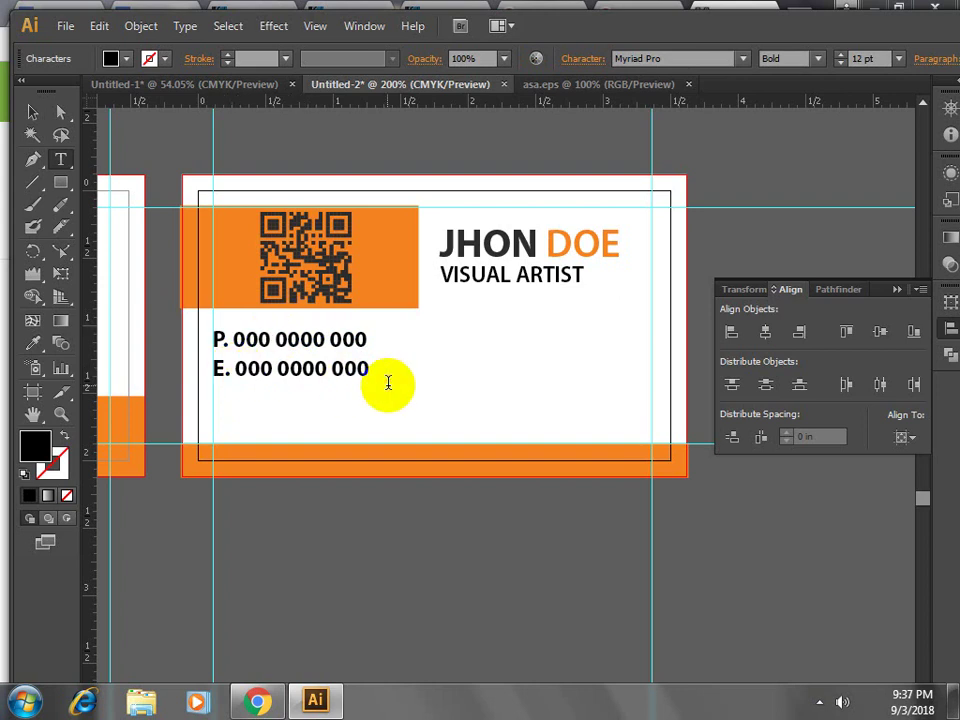
{"action": "key", "text": "BackSpace"}
{"action": "key", "text": "BackSpace"}
{"action": "key", "text": "BackSpace"}
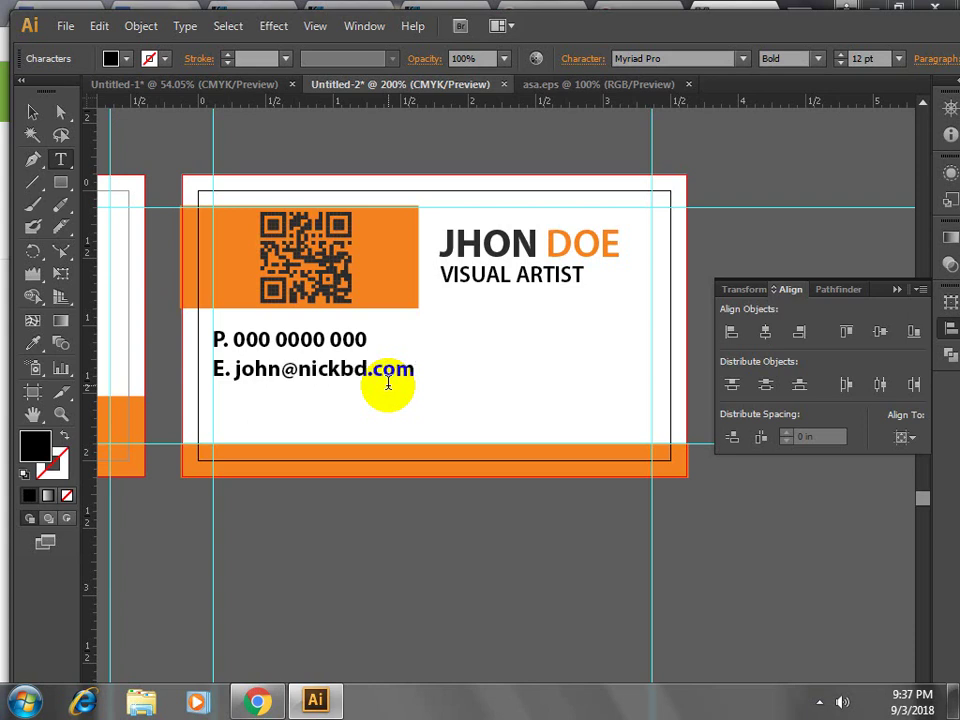
{"action": "key", "text": "Right"}
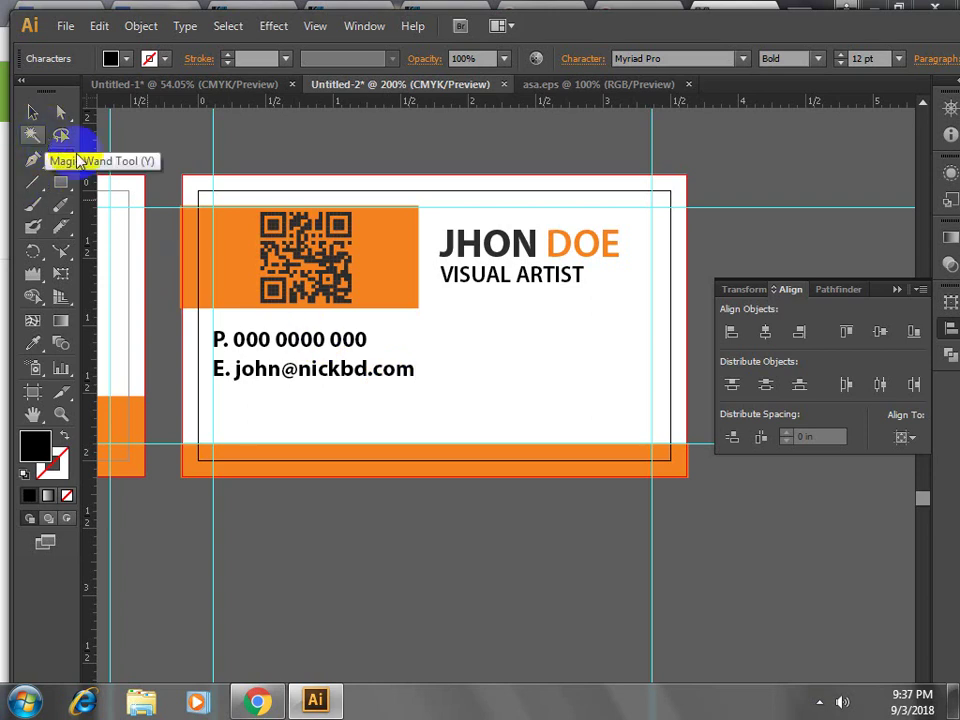
{"action": "left_click", "coordinate": [61, 158]}
{"action": "double_click", "coordinate": [362, 340]}
{"action": "left_click", "coordinate": [32, 111]}
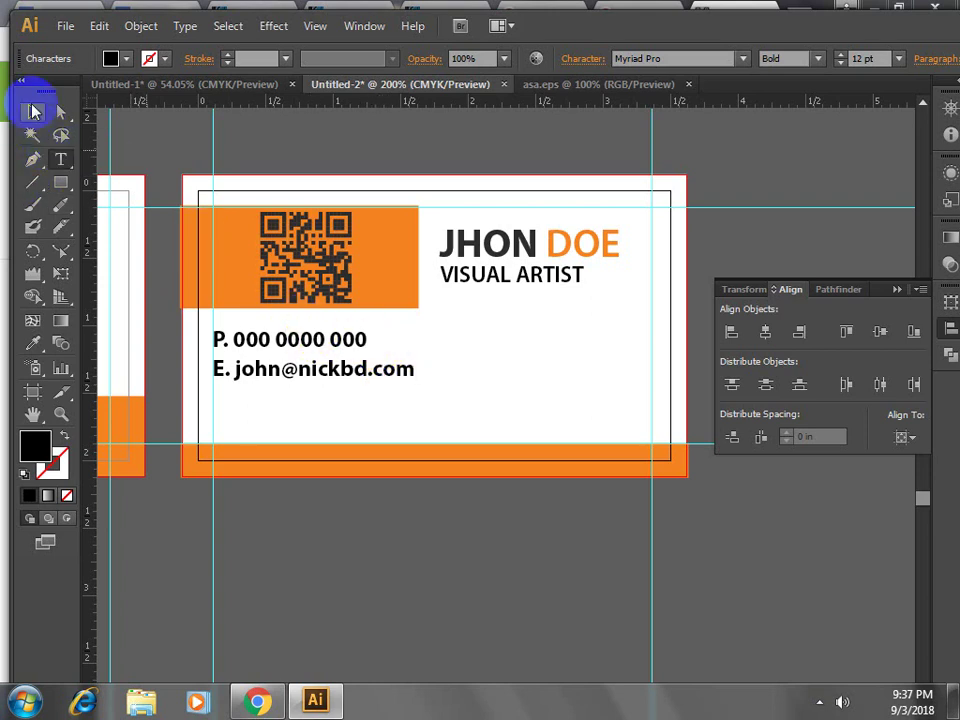
{"action": "left_click", "coordinate": [345, 392]}
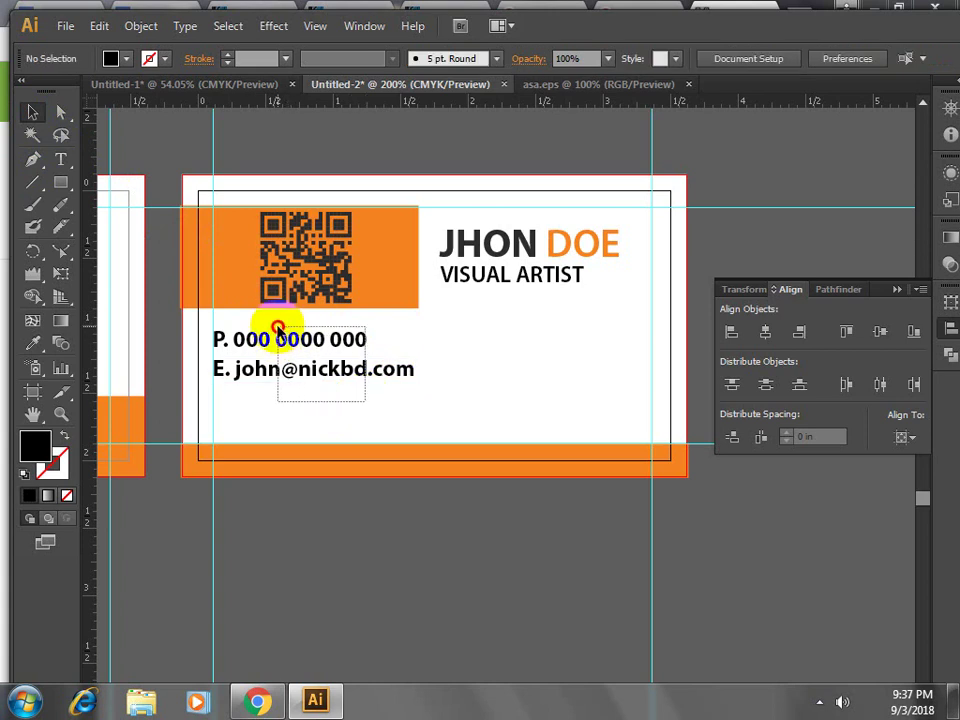
{"action": "left_click", "coordinate": [286, 341]}
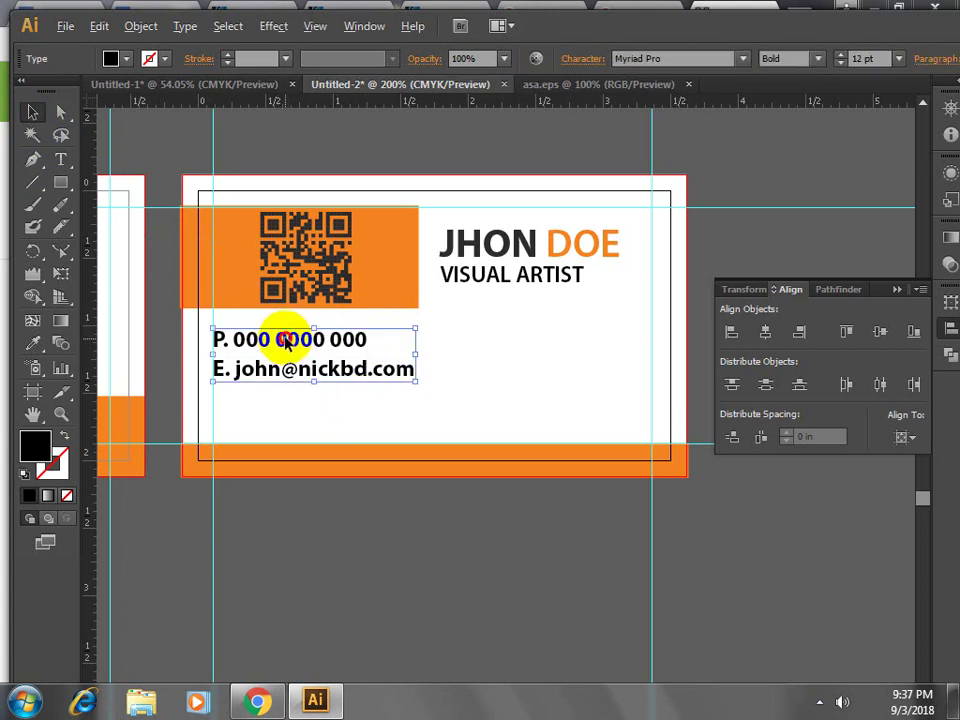
{"action": "left_click_drag", "start_coordinate": [286, 341], "coordinate": [509, 364]}
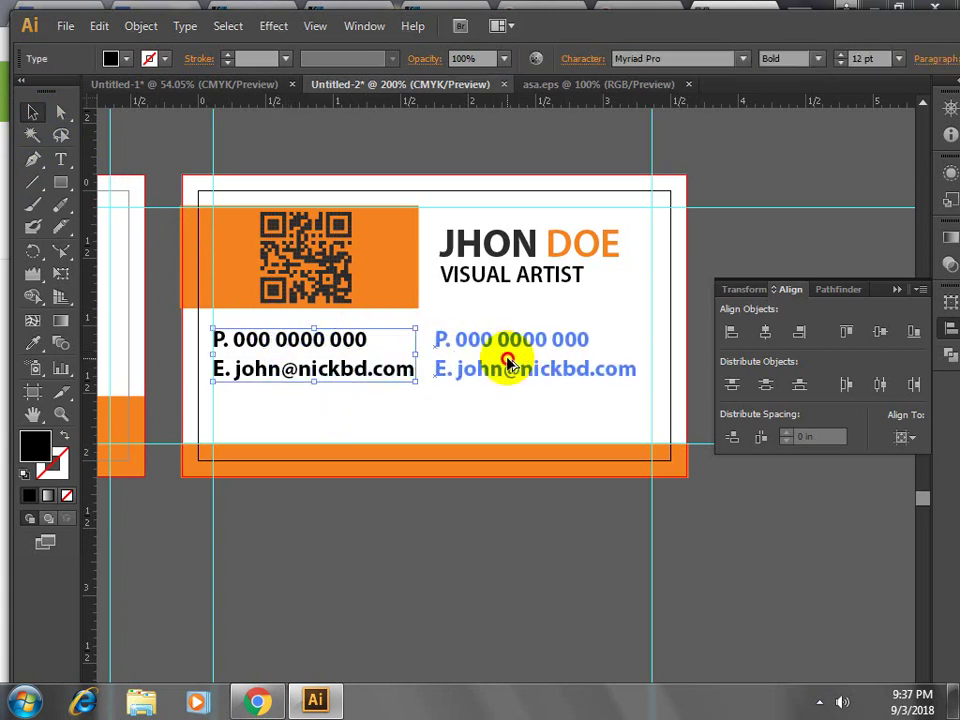
{"action": "double_click", "coordinate": [439, 339]}
{"action": "left_click", "coordinate": [436, 339]}
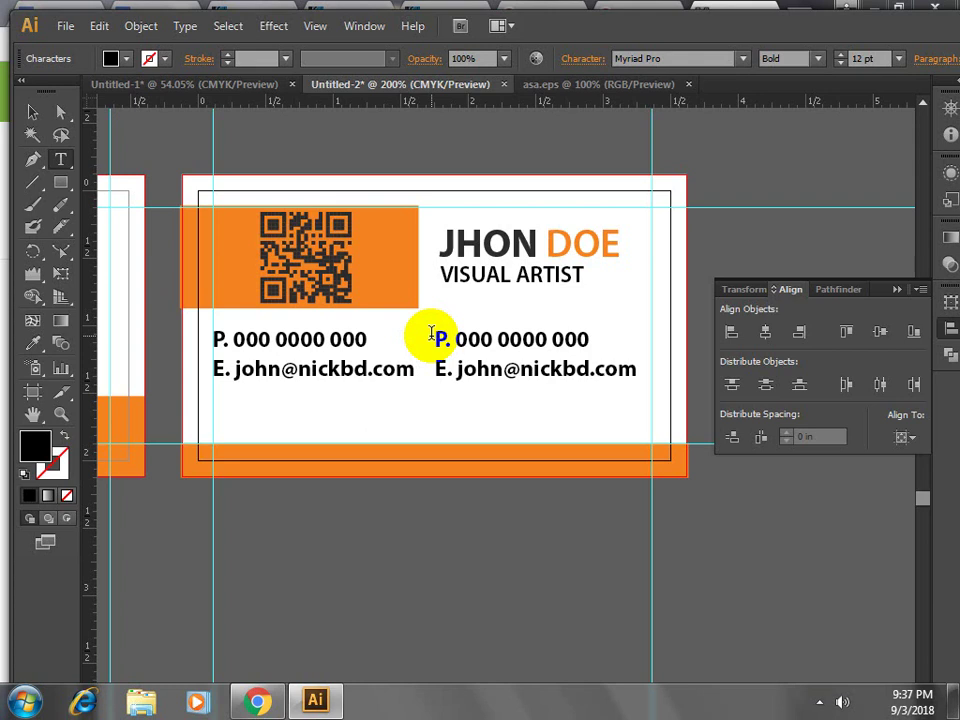
{"action": "left_click", "coordinate": [33, 112]}
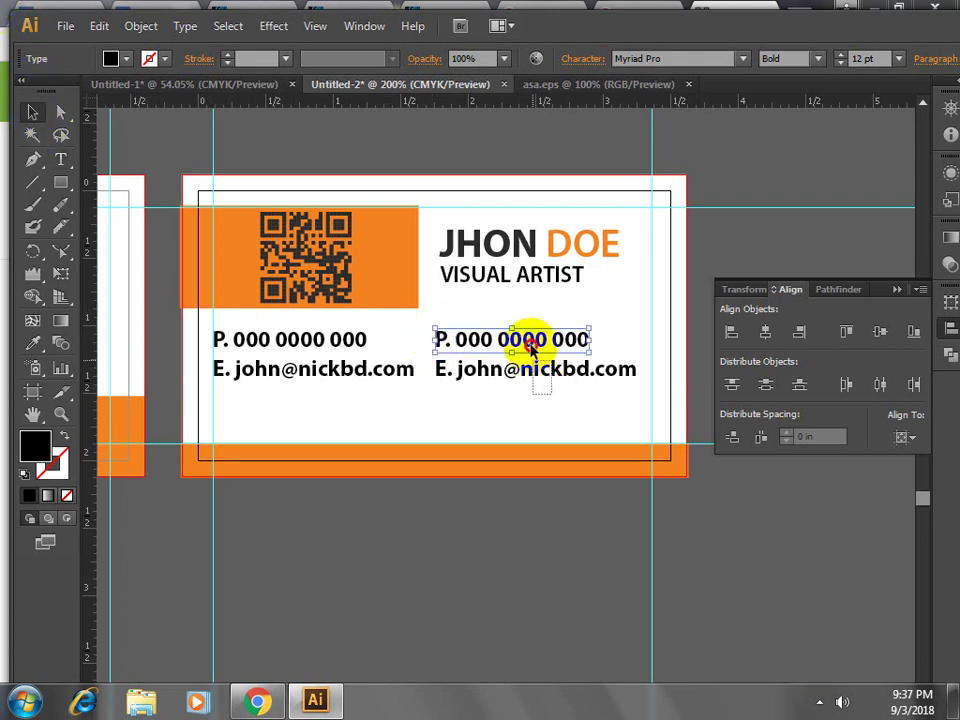
{"action": "left_click", "coordinate": [514, 336]}
{"action": "key", "text": "Delete"}
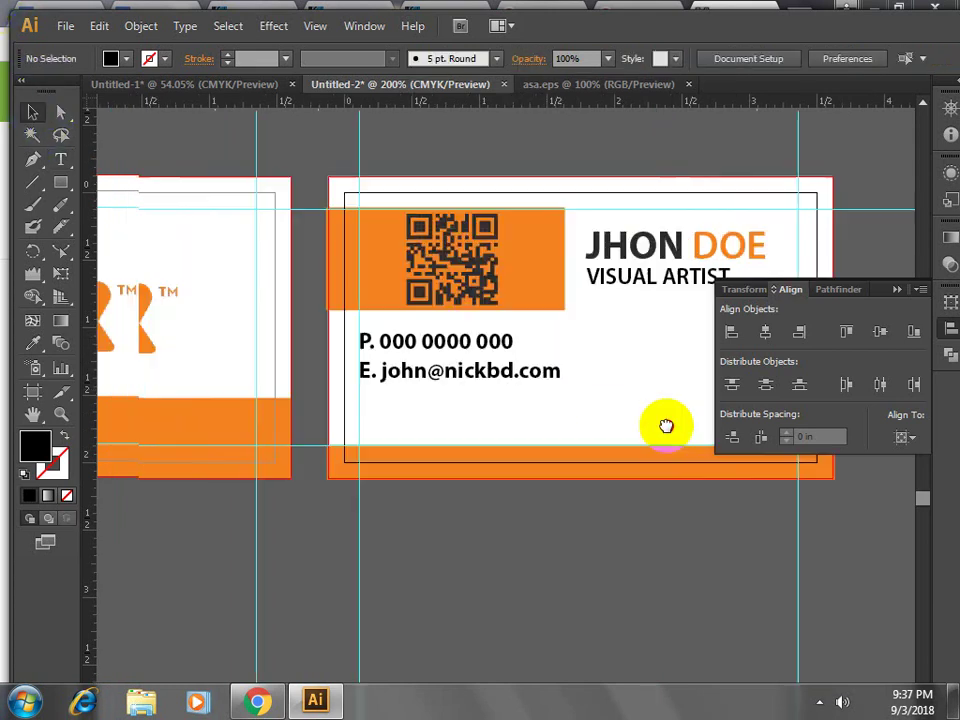
Duplicate the e-mail line just below itself
{"action": "scroll", "coordinate": [666, 426], "scroll_direction": "left", "scroll_amount": 5}
{"action": "mouse_move", "coordinate": [660, 392]}
{"action": "left_mouse_down"}
{"action": "mouse_move", "coordinate": [527, 349]}
{"action": "mouse_move", "coordinate": [559, 362]}
{"action": "mouse_move", "coordinate": [259, 401]}
{"action": "left_mouse_up"}
{"action": "left_click", "coordinate": [328, 366]}
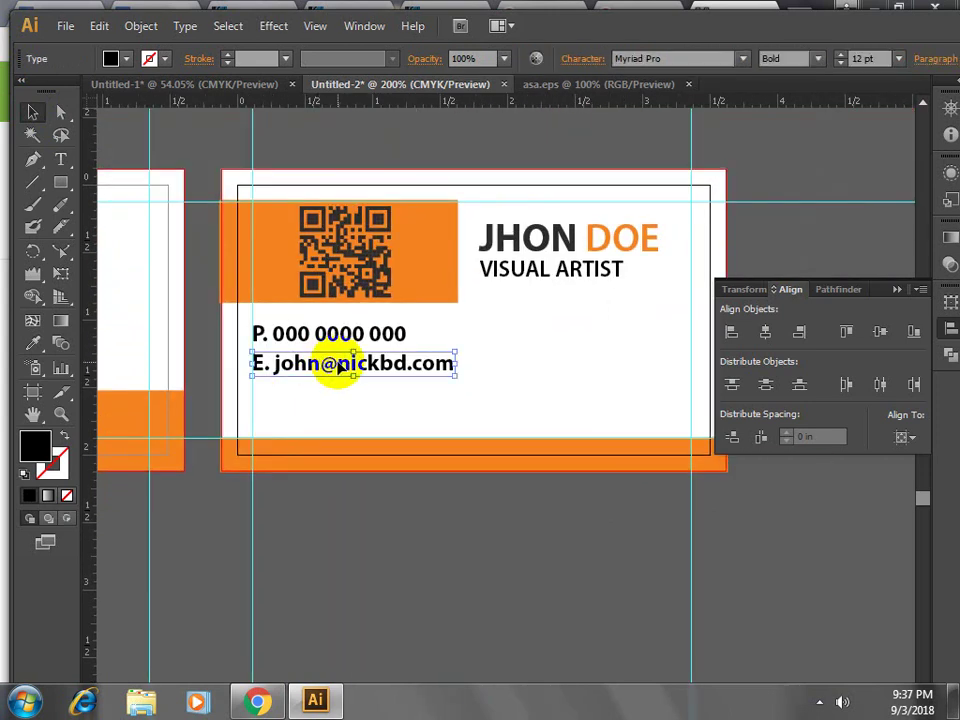
{"action": "left_click_drag", "start_coordinate": [330, 366], "coordinate": [339, 402]}
Replace the copy's text with an 'A.' street address line, correcting its capital letters
{"action": "double_click", "coordinate": [258, 396]}
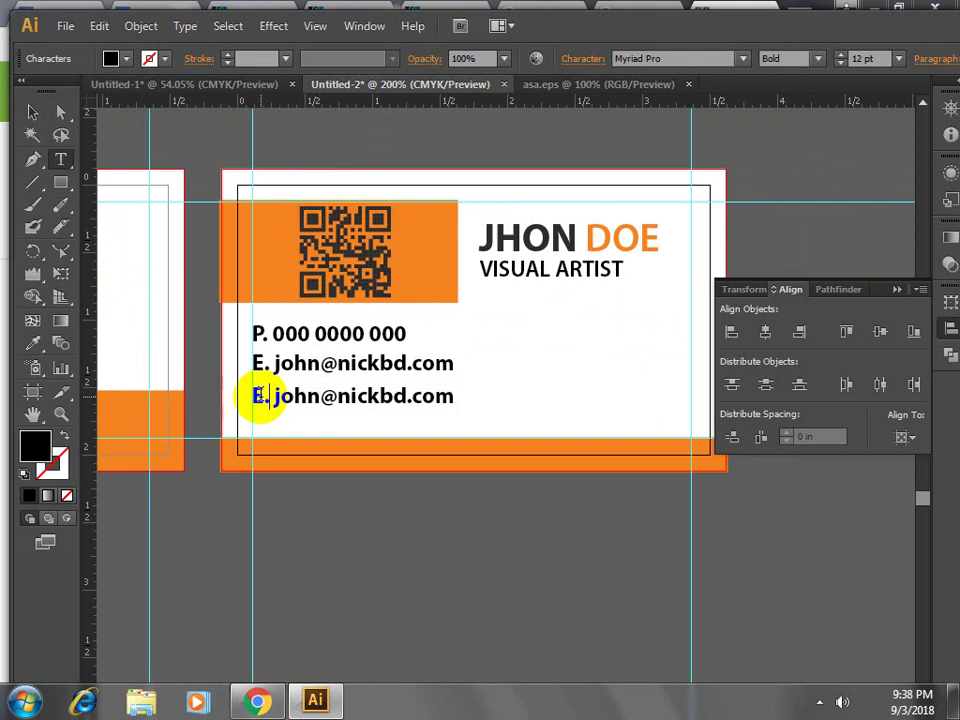
{"action": "type", "text": "A. "}
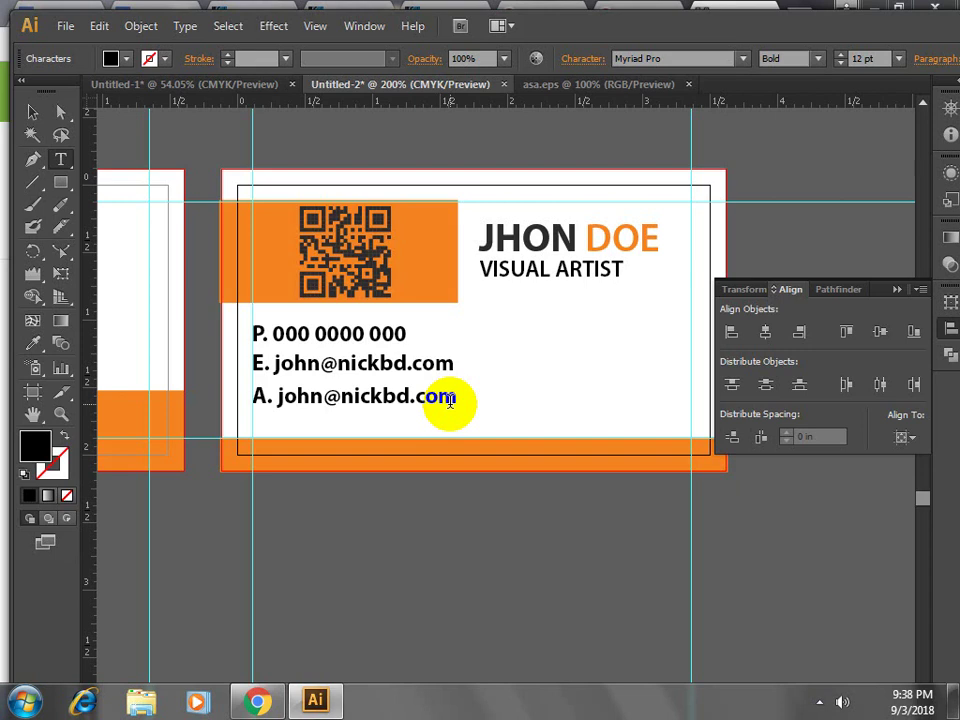
{"action": "type", "text": "MOucha"}
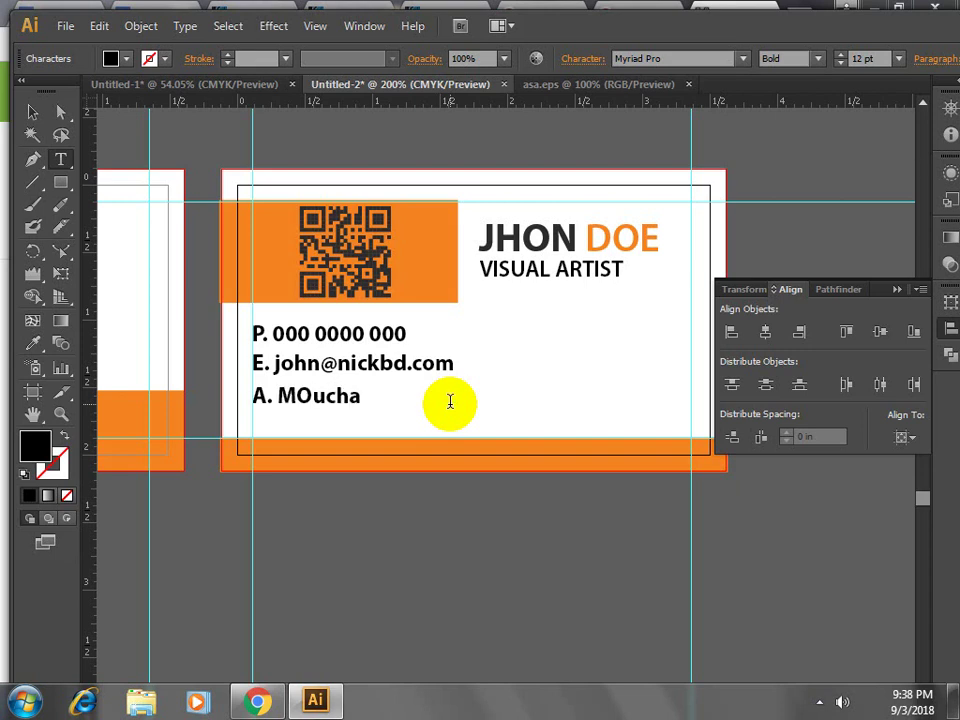
{"action": "key", "text": "BackSpace"}
{"action": "key", "text": "BackSpace"}
{"action": "key", "text": "BackSpace"}
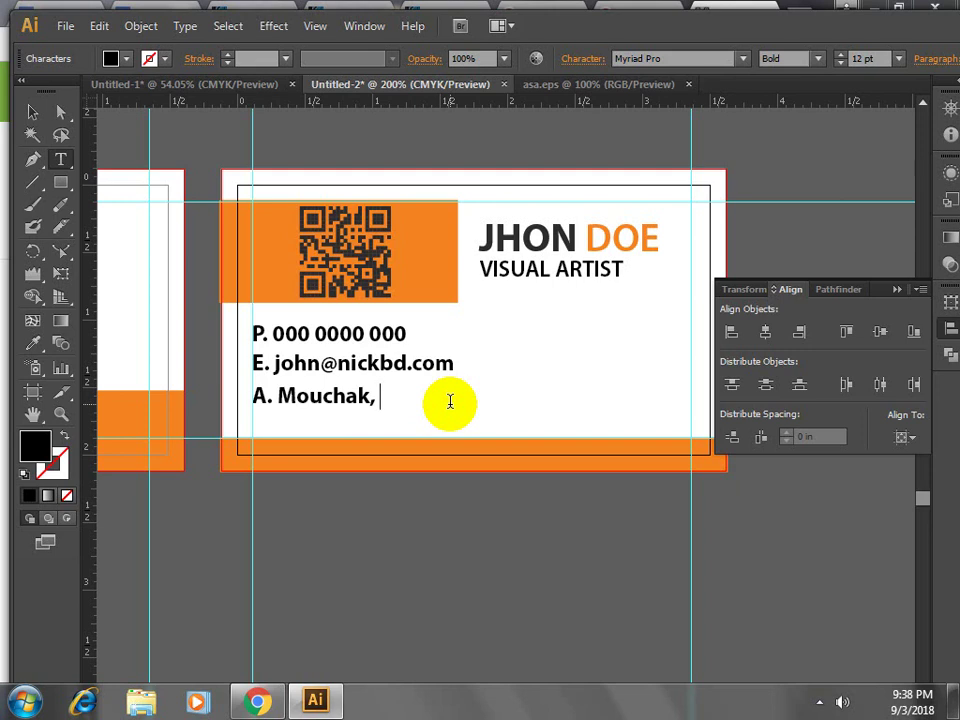
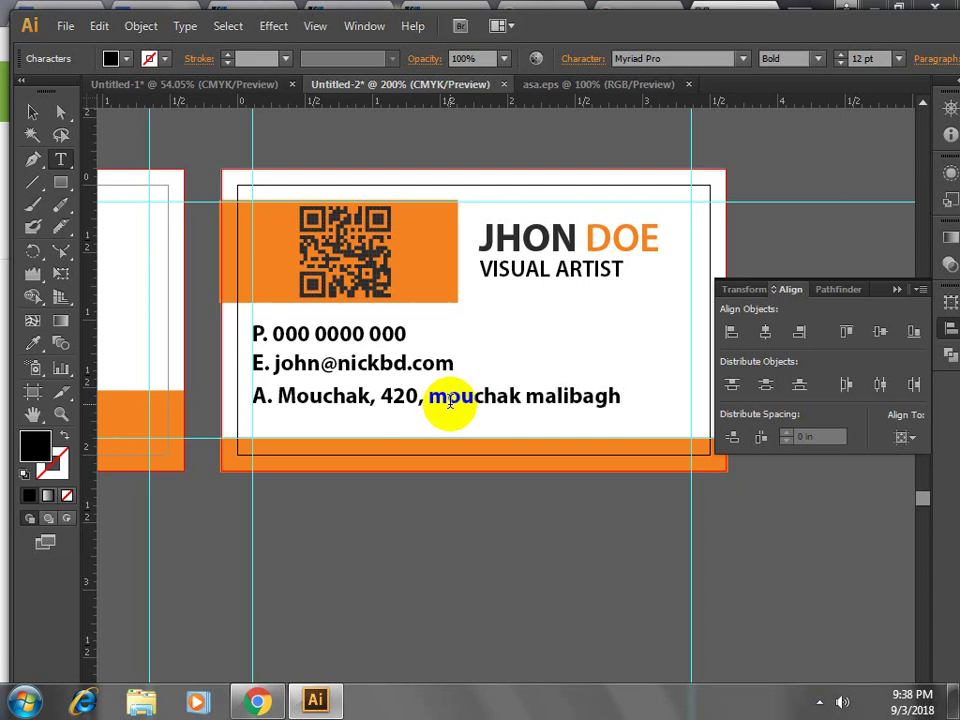
{"action": "left_click", "coordinate": [433, 398]}
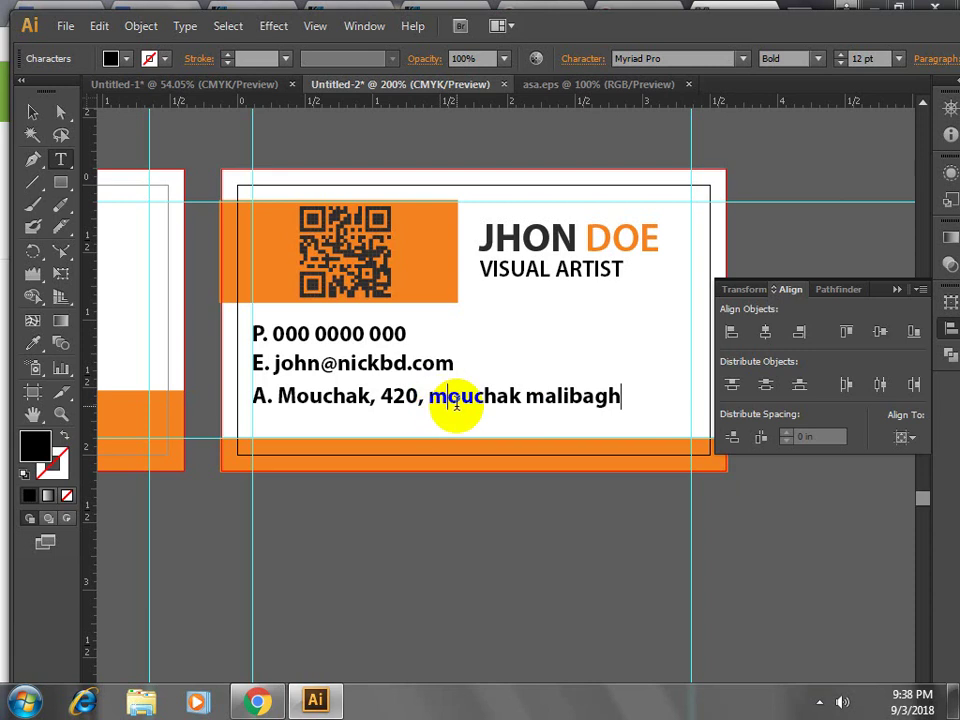
{"action": "key", "text": "BackSpace"}
{"action": "type", "text": "M"}
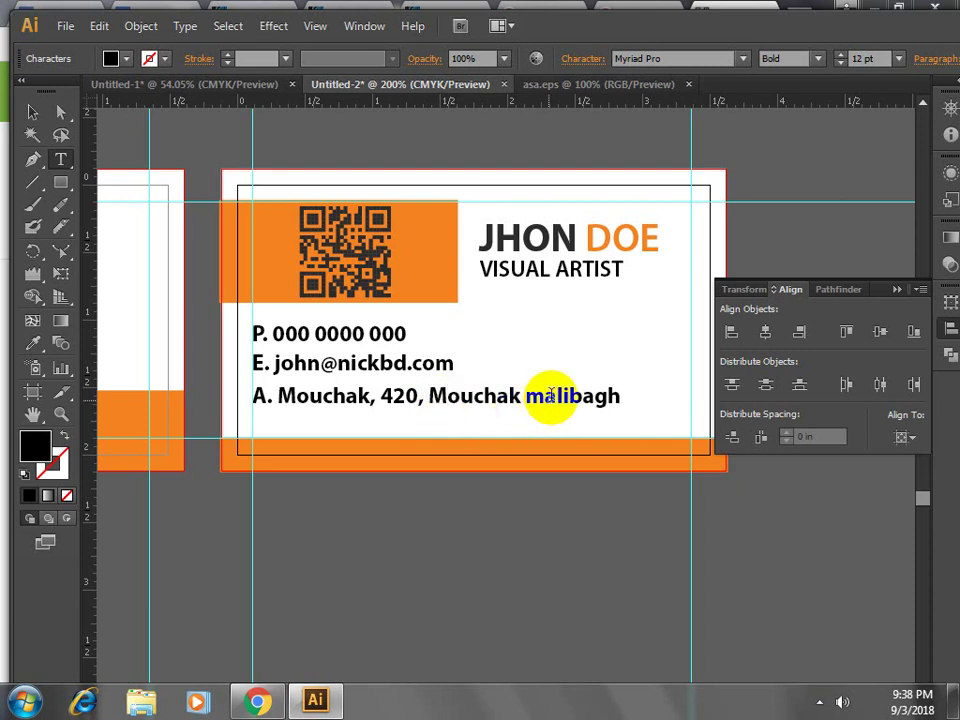
{"action": "key", "text": "BackSpace"}
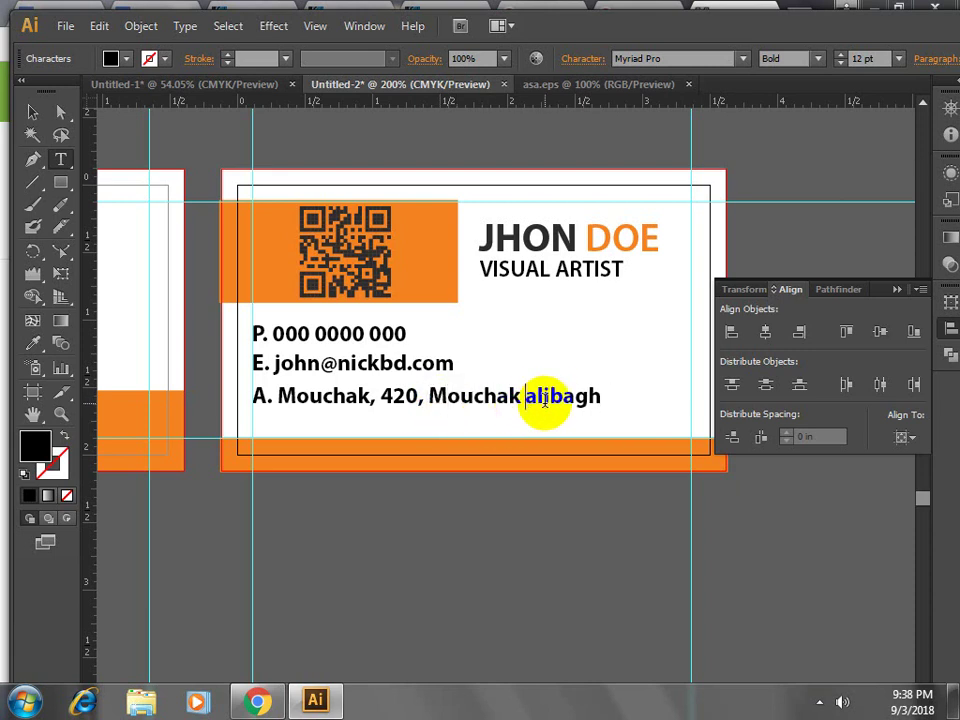
{"action": "type", "text": "M"}
{"action": "double_click", "coordinate": [292, 364]}
{"action": "left_click", "coordinate": [31, 111]}
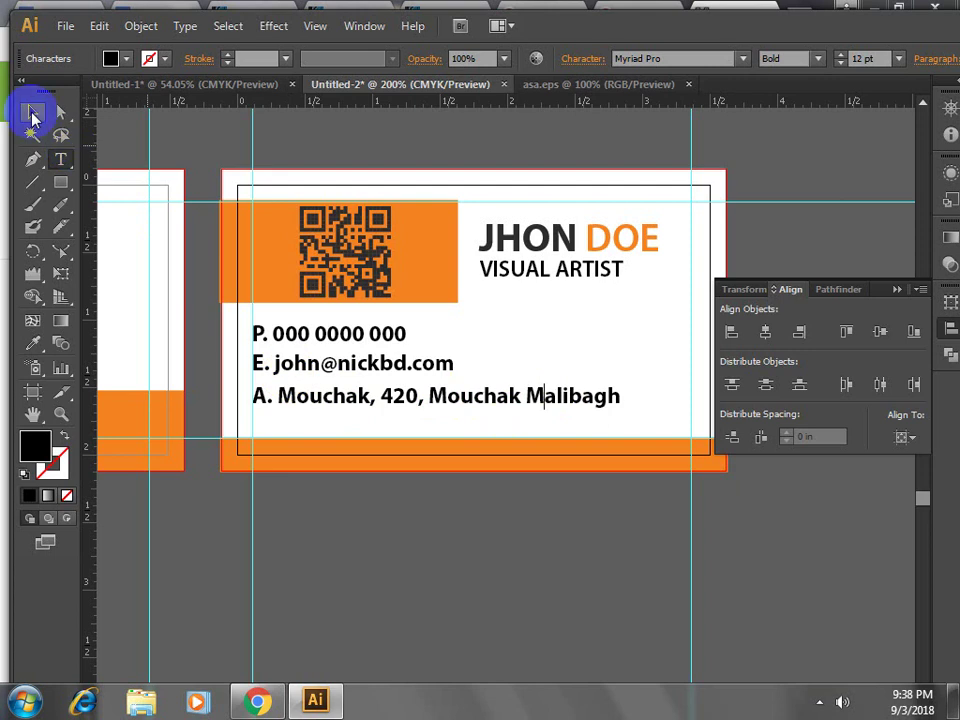
{"action": "left_click", "coordinate": [561, 390]}
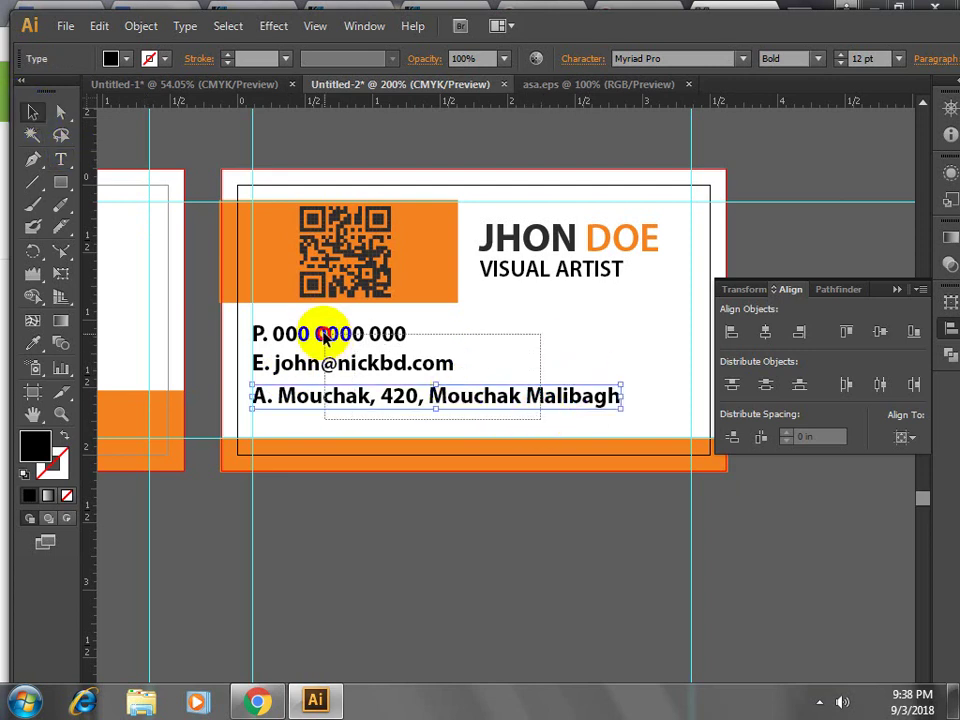
Scale the three contact lines down to about 9.74 pt and move them lower beneath the QR panel
{"action": "mouse_move", "coordinate": [325, 320]}
{"action": "left_mouse_down"}
{"action": "mouse_move", "coordinate": [620, 405]}
{"action": "mouse_move", "coordinate": [550, 400]}
{"action": "mouse_move", "coordinate": [502, 410]}
{"action": "left_mouse_up"}
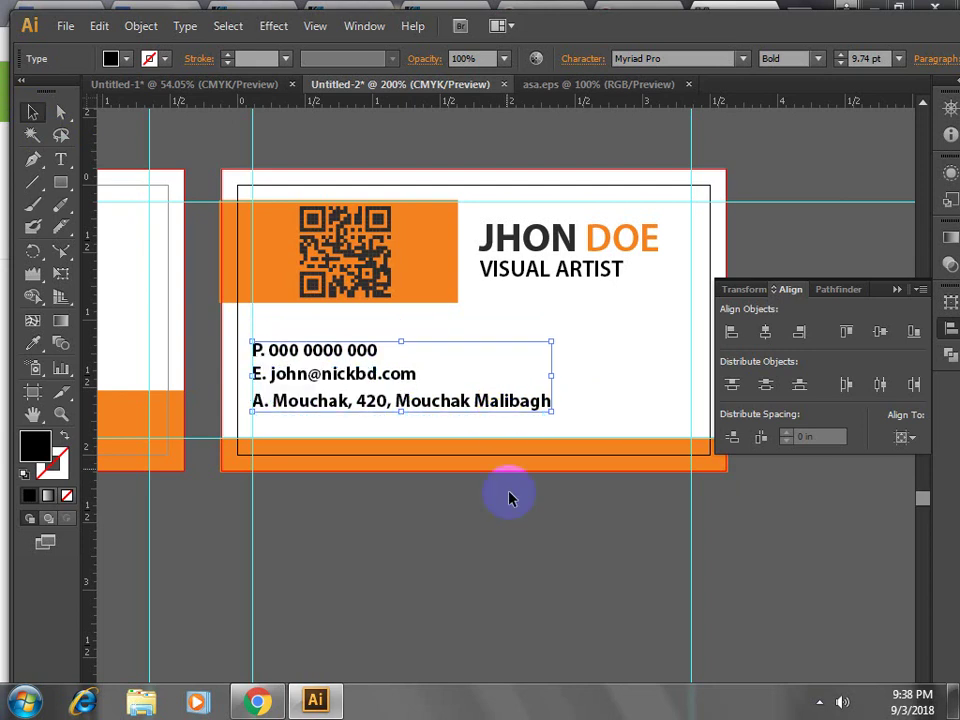
{"action": "left_click", "coordinate": [510, 499]}
{"action": "left_click", "coordinate": [511, 495], "text": "alt"}
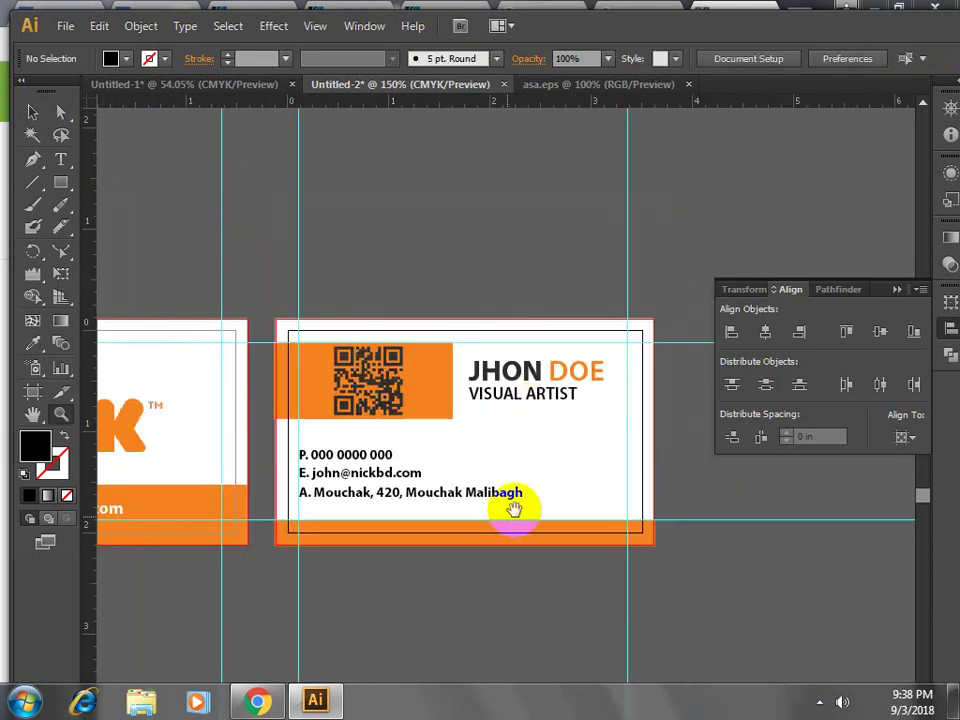
{"action": "mouse_move", "coordinate": [514, 508]}
{"action": "left_mouse_down"}
{"action": "mouse_move", "coordinate": [489, 561]}
{"action": "mouse_move", "coordinate": [398, 361]}
{"action": "left_mouse_up"}
Copy the nick logo onto the back card, rotate it vertical, shrink it and set it at the right edge
{"action": "left_click", "coordinate": [33, 112]}
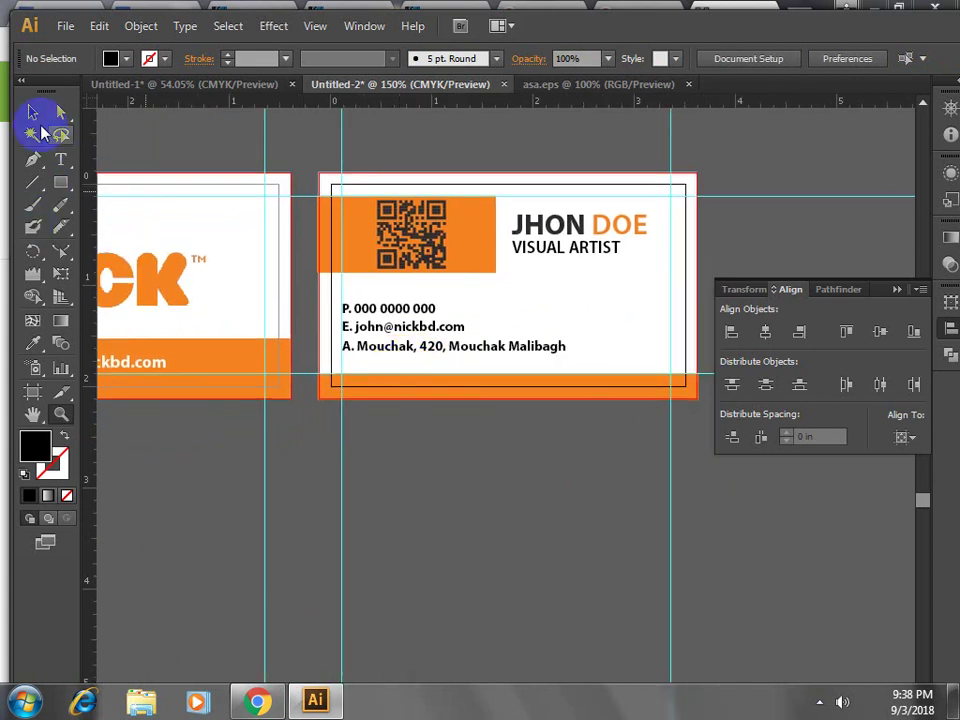
{"action": "left_click_drag", "start_coordinate": [147, 281], "coordinate": [589, 311]}
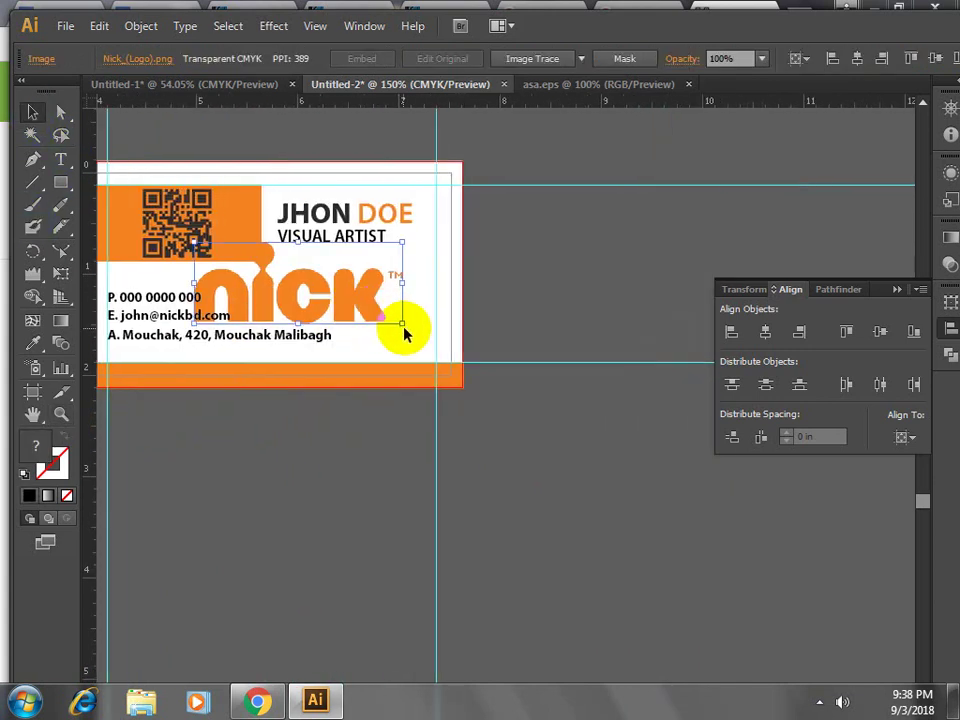
{"action": "left_click", "coordinate": [406, 327]}
{"action": "left_click_drag", "start_coordinate": [366, 197], "coordinate": [317, 343]}
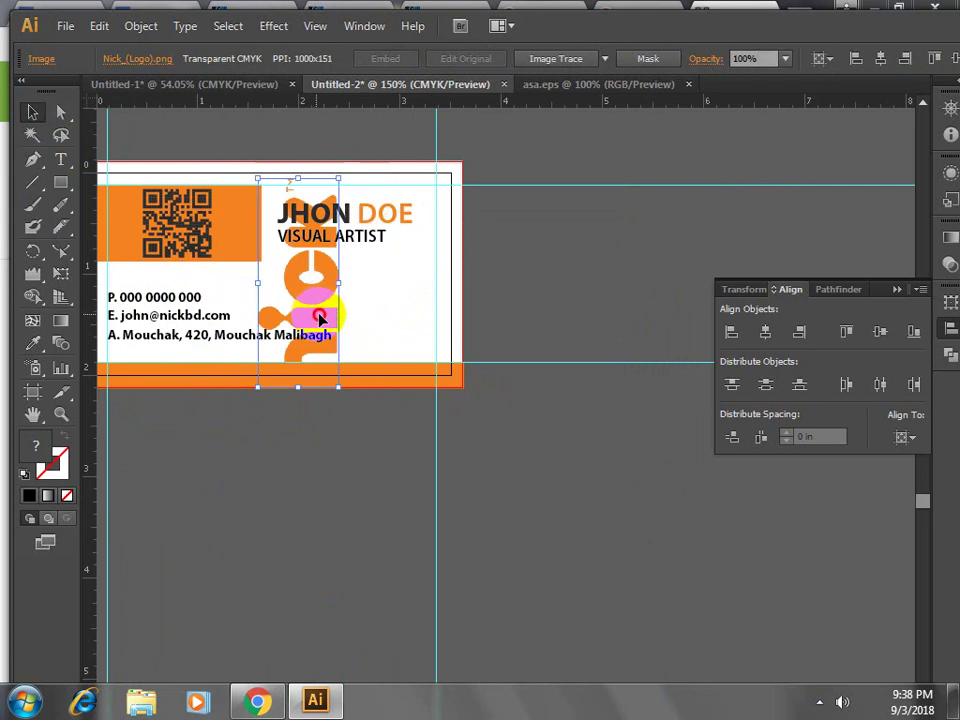
{"action": "left_click_drag", "start_coordinate": [422, 313], "coordinate": [415, 311]}
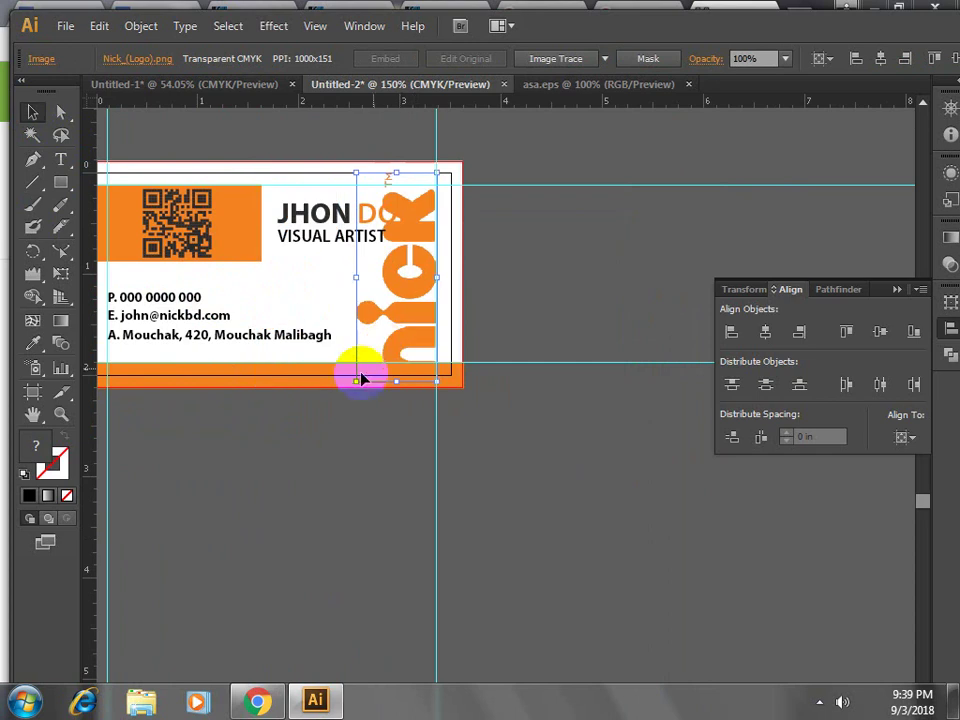
{"action": "left_click_drag", "start_coordinate": [368, 357], "coordinate": [378, 324]}
{"action": "mouse_move", "coordinate": [392, 262]}
{"action": "left_mouse_down"}
{"action": "mouse_move", "coordinate": [421, 283]}
{"action": "mouse_move", "coordinate": [407, 221]}
{"action": "mouse_move", "coordinate": [418, 311]}
{"action": "left_mouse_up"}
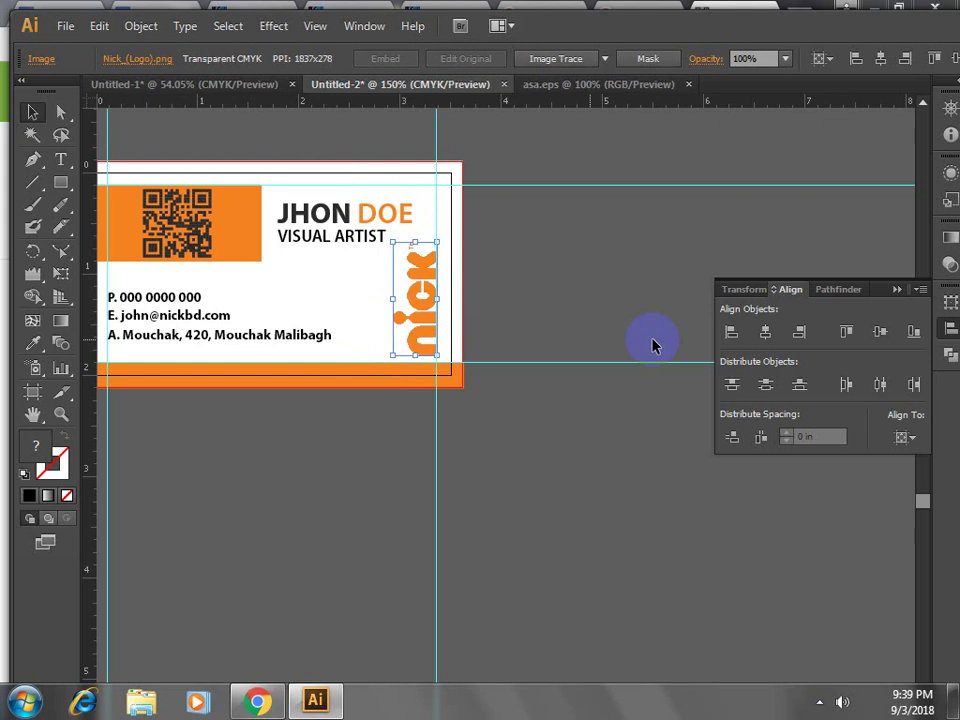
Set the vertical nick logo's opacity to 25% and frame both cards in view
{"action": "left_click", "coordinate": [948, 265]}
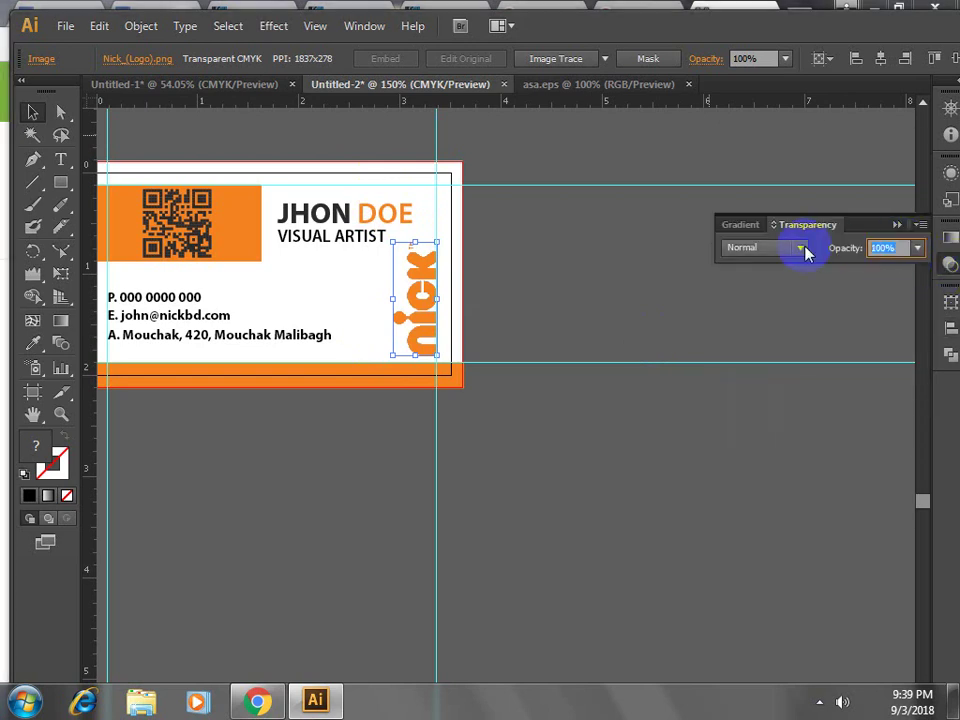
{"action": "type", "text": "25"}
{"action": "key", "text": "Return"}
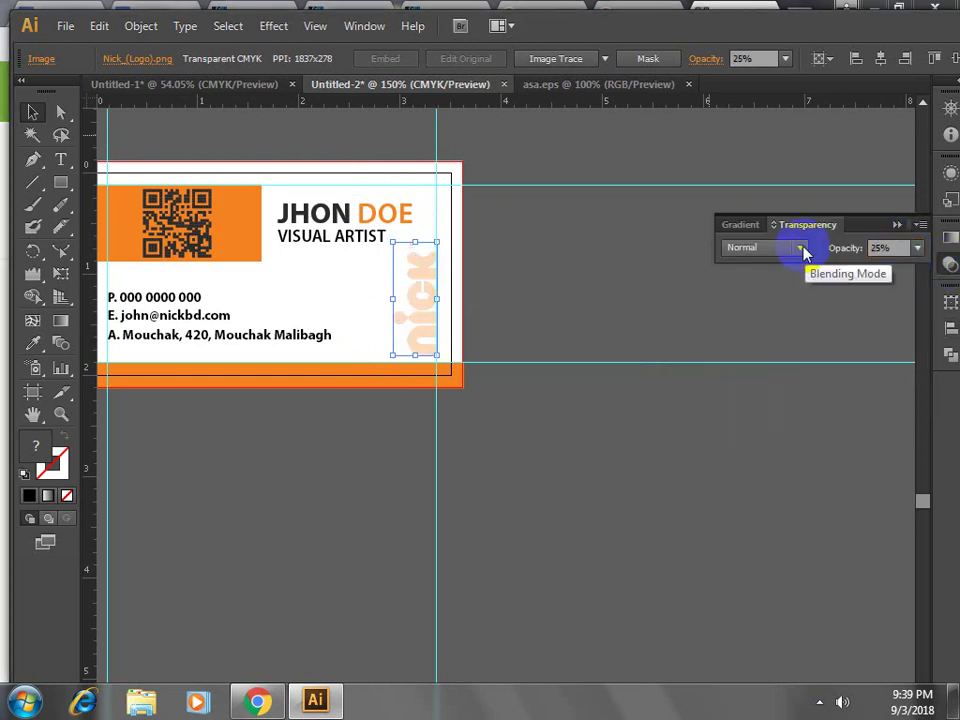
{"action": "left_click", "coordinate": [555, 339]}
{"action": "key", "text": "z"}
{"action": "left_click", "coordinate": [328, 379], "text": "alt"}
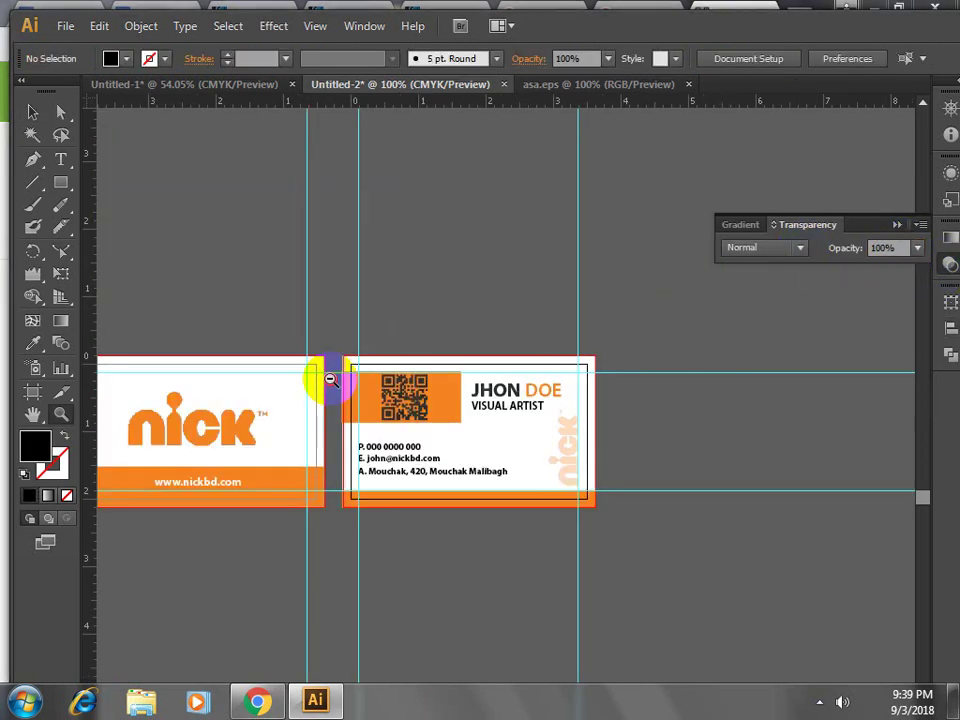
{"action": "left_click", "coordinate": [396, 369], "text": "alt"}
{"action": "left_click_drag", "start_coordinate": [225, 289], "coordinate": [699, 561]}
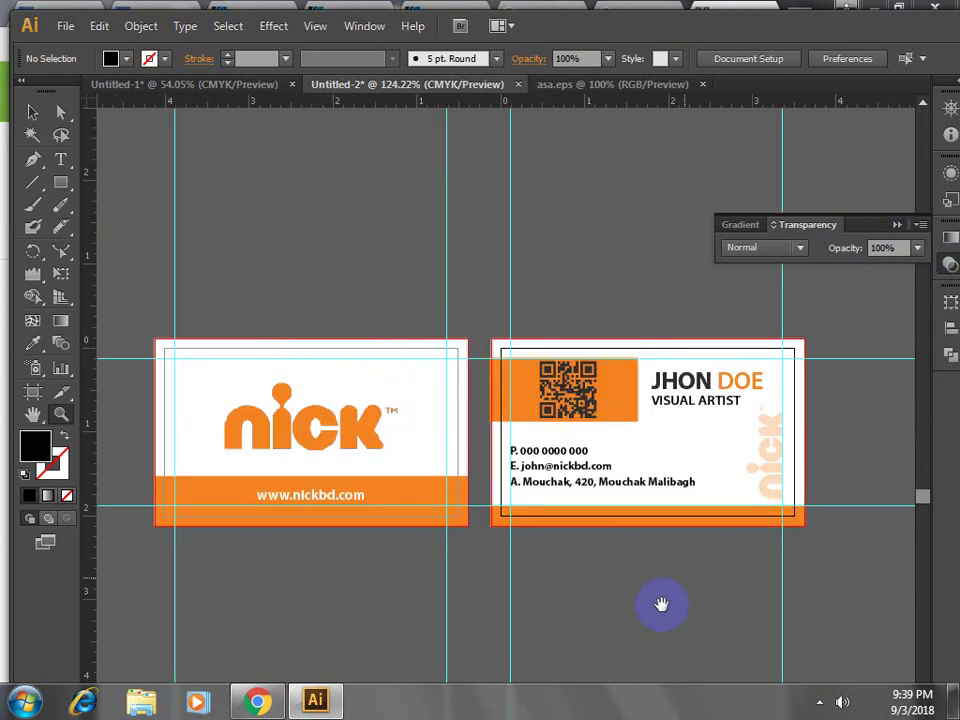
{"action": "left_click_drag", "start_coordinate": [661, 604], "coordinate": [624, 553]}
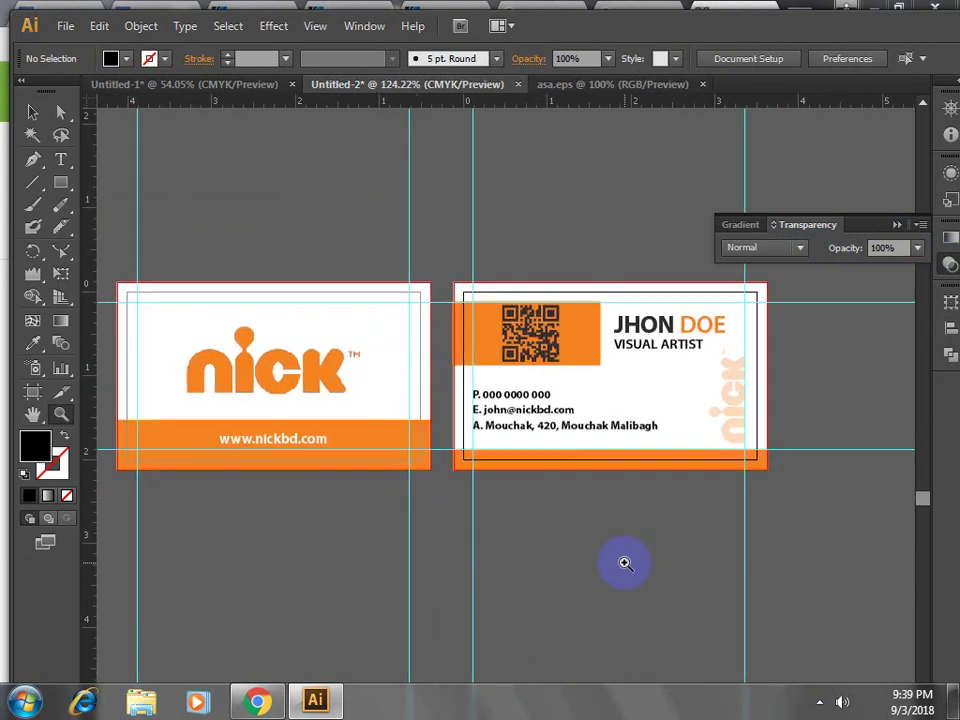
Switch the contact block's font style from Bold to Semibold, after trying Regular and Condensed
{"action": "left_click_drag", "start_coordinate": [624, 563], "coordinate": [624, 582]}
{"action": "left_click", "coordinate": [32, 111]}
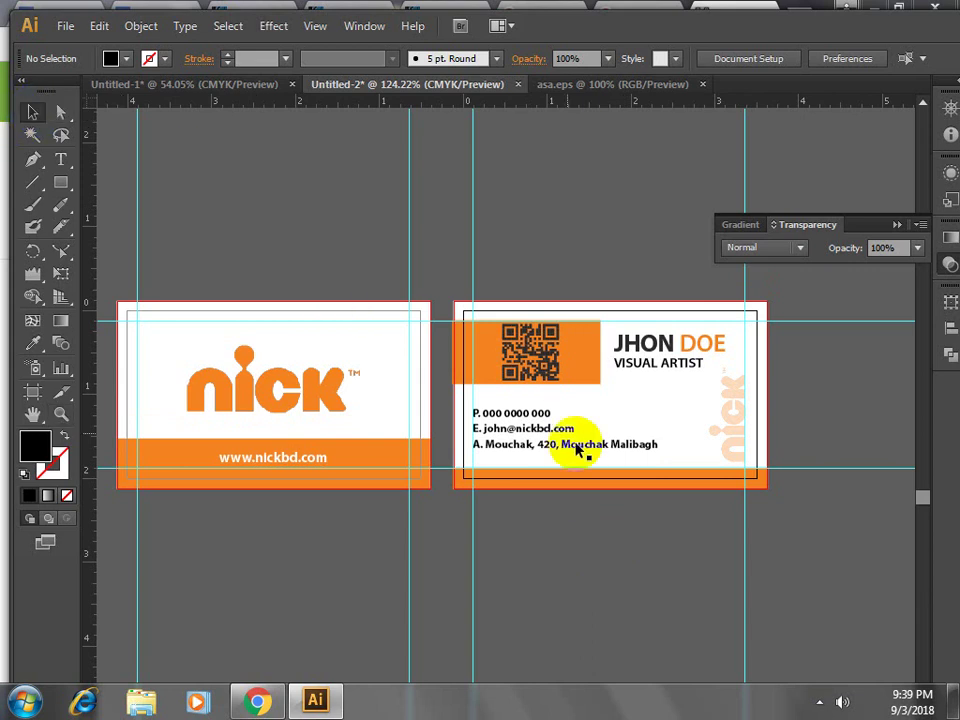
{"action": "left_click", "coordinate": [510, 412]}
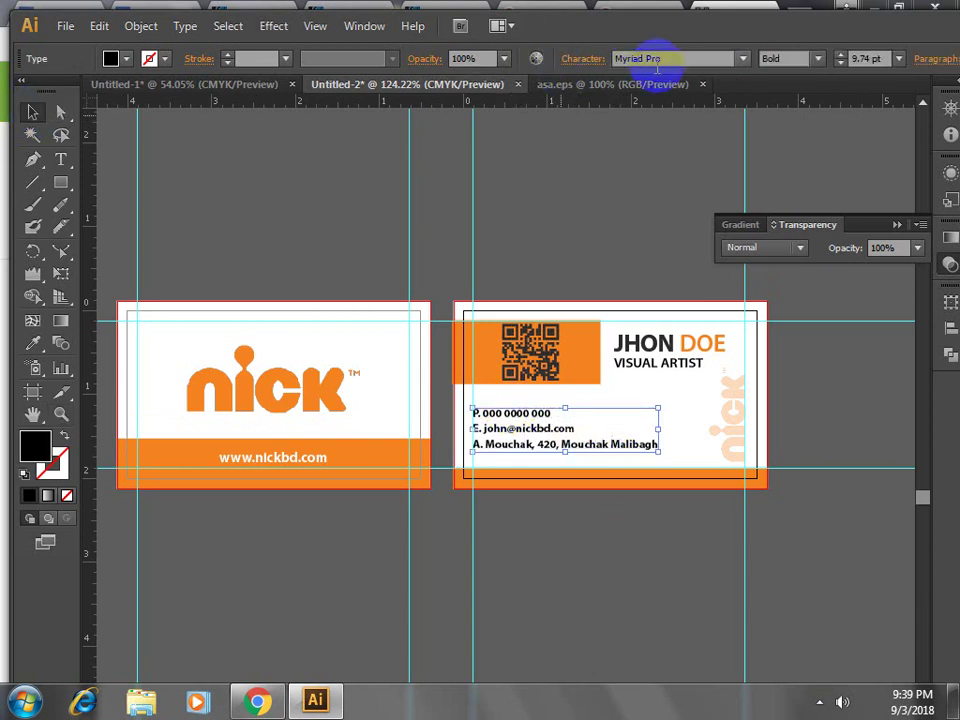
{"action": "left_click", "coordinate": [818, 58]}
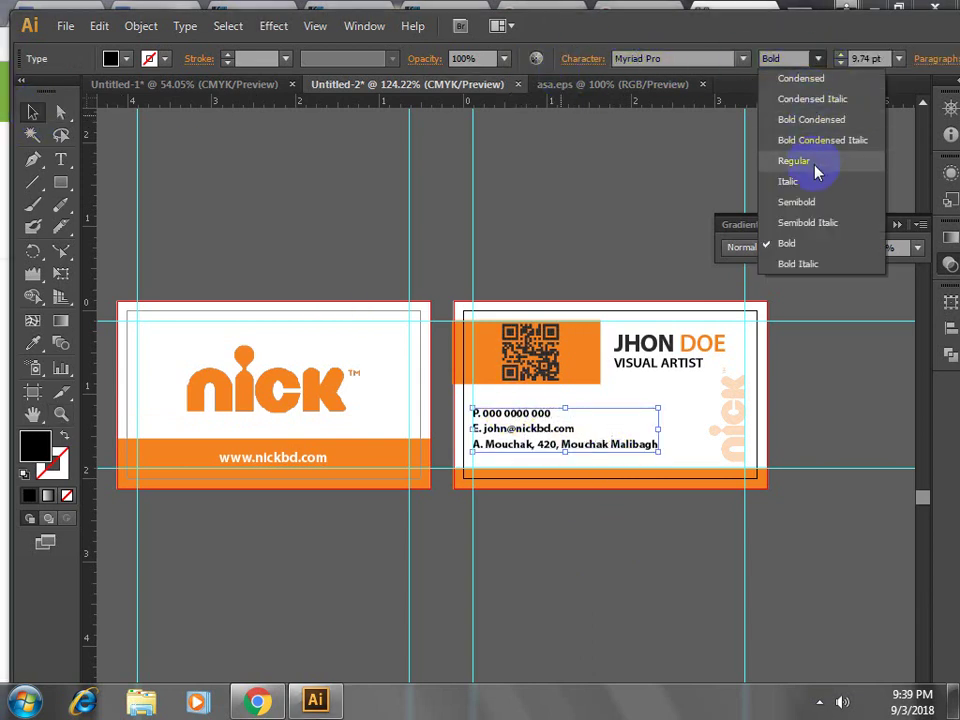
{"action": "left_click", "coordinate": [789, 161]}
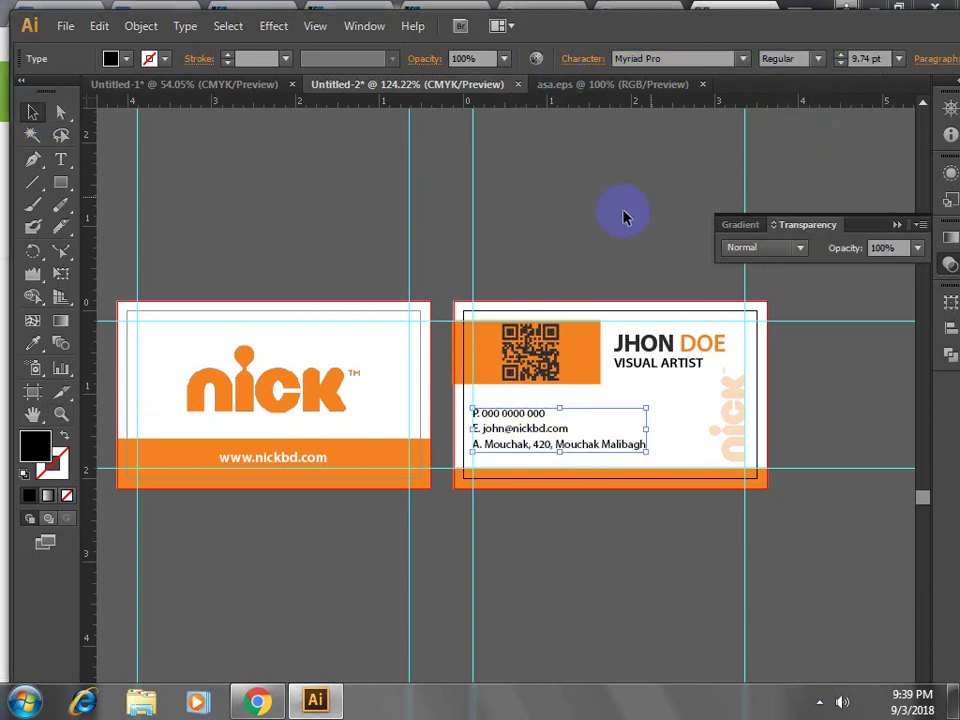
{"action": "left_click", "coordinate": [788, 58]}
{"action": "type", "text": "bd.c"}
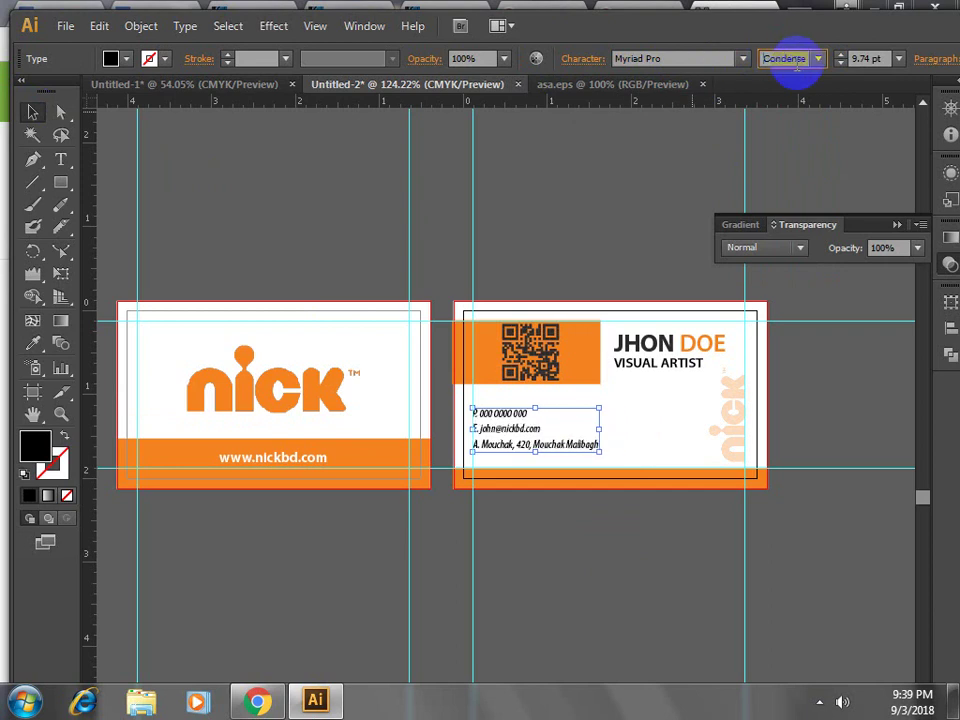
{"action": "left_click", "coordinate": [818, 60]}
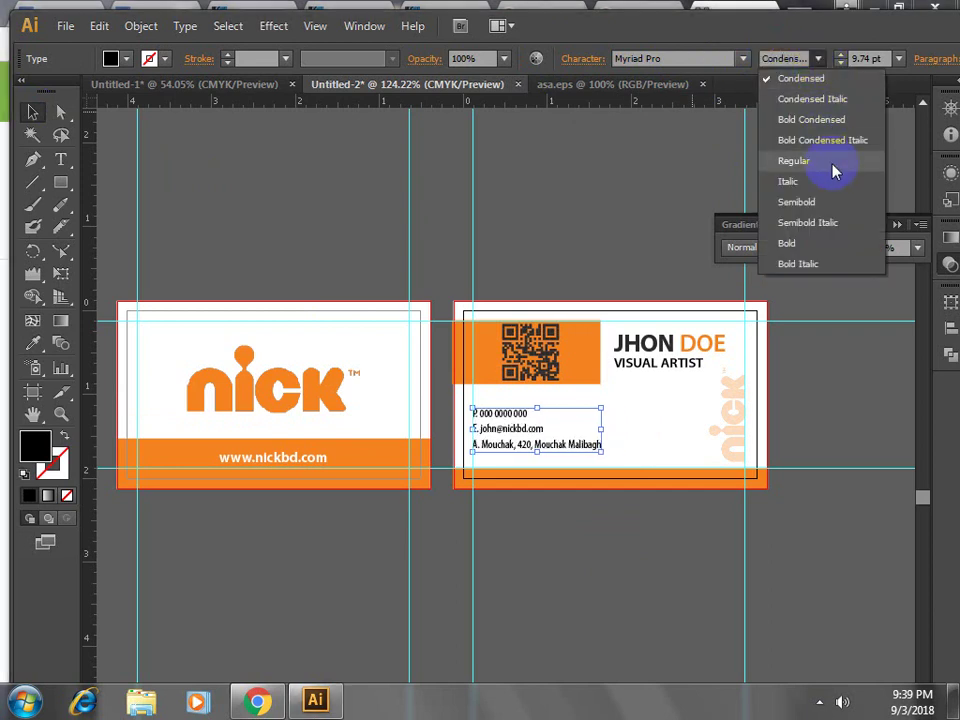
{"action": "left_click", "coordinate": [834, 203]}
{"action": "left_click", "coordinate": [533, 220]}
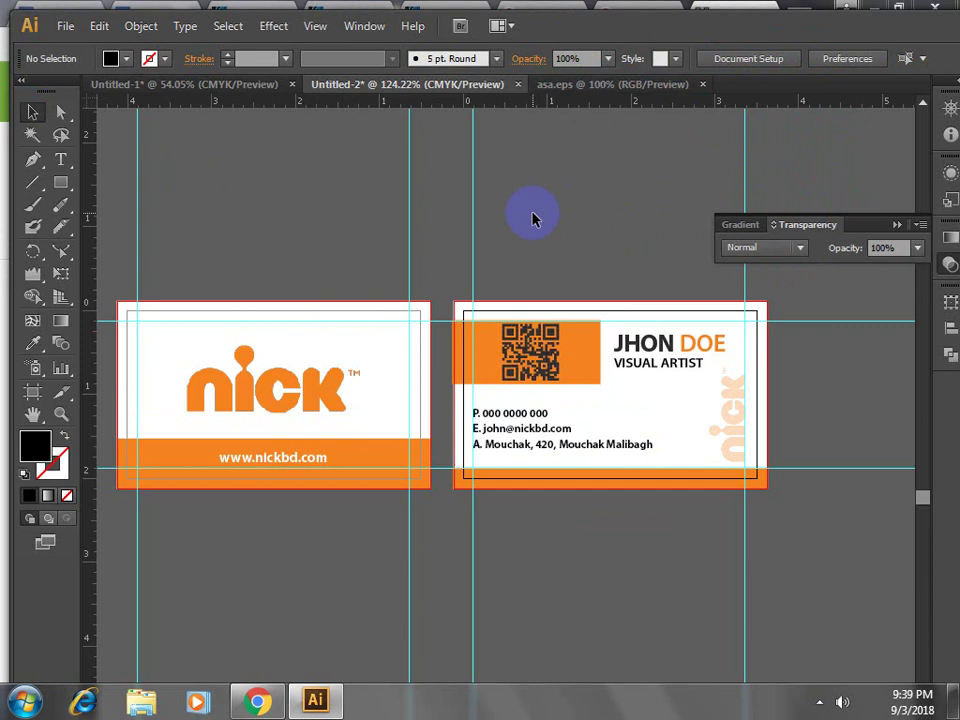
In Chrome, go to the Freepik website
{"action": "left_click", "coordinate": [257, 700]}
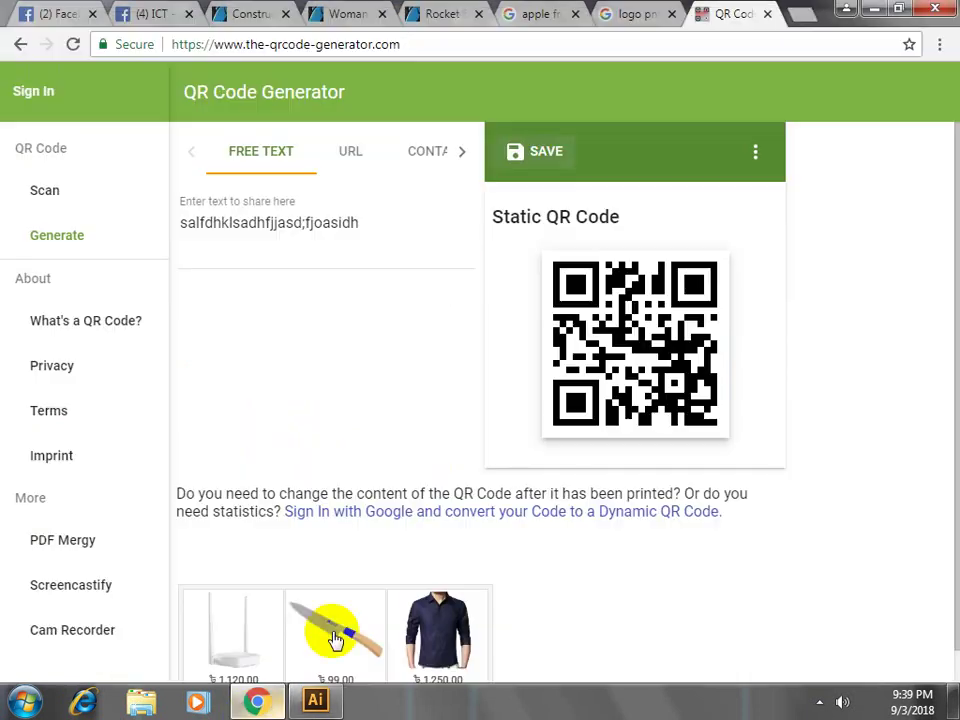
{"action": "left_click", "coordinate": [722, 40]}
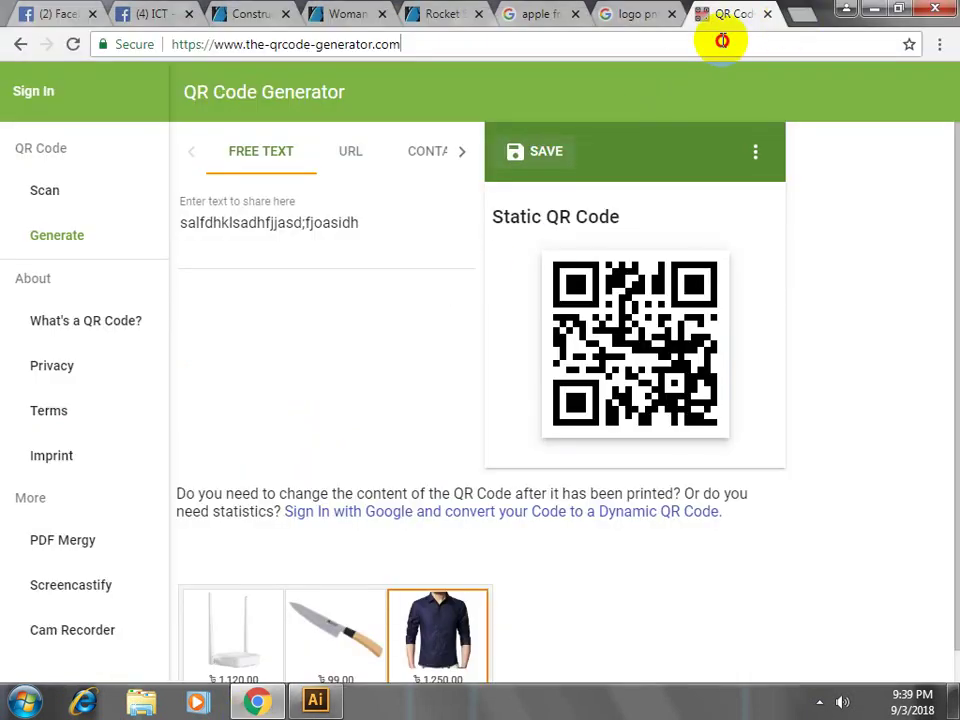
{"action": "type", "text": "free"}
{"action": "key", "text": "Return"}
{"action": "type", "text": "business card"}
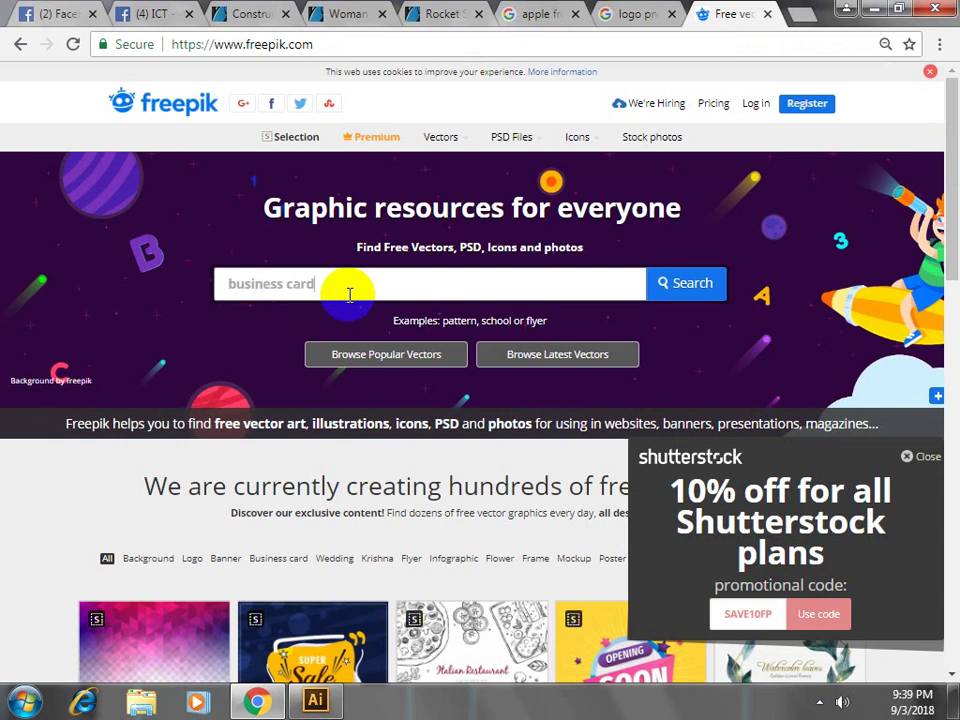
Search Freepik for 'business card mockup' and open the Watercolor business card mockup page
{"action": "key", "text": "Return"}
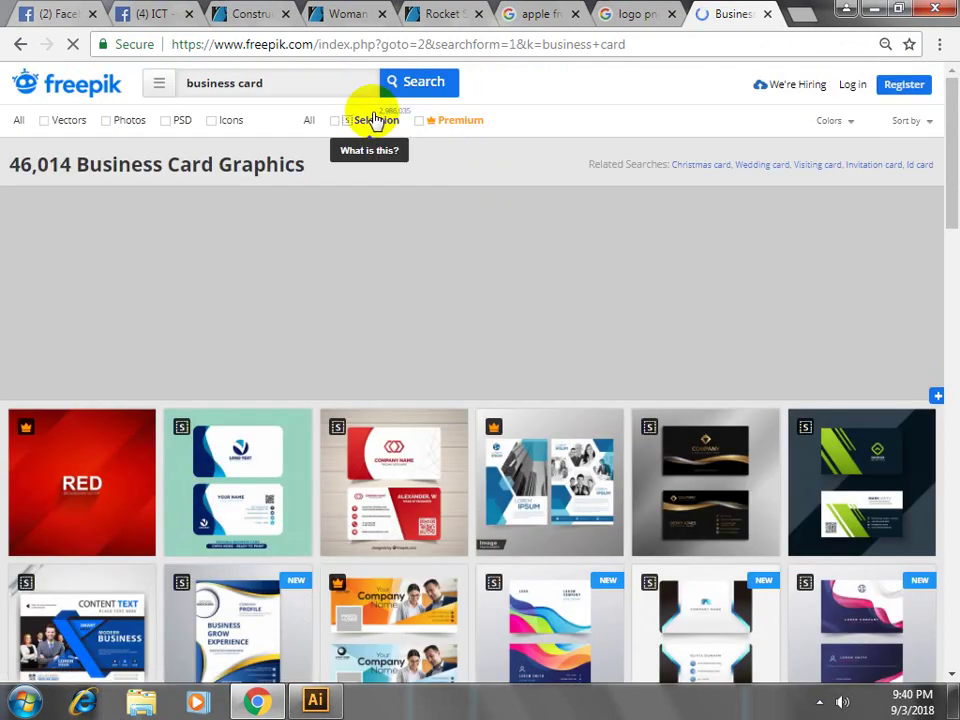
{"action": "left_click", "coordinate": [319, 88]}
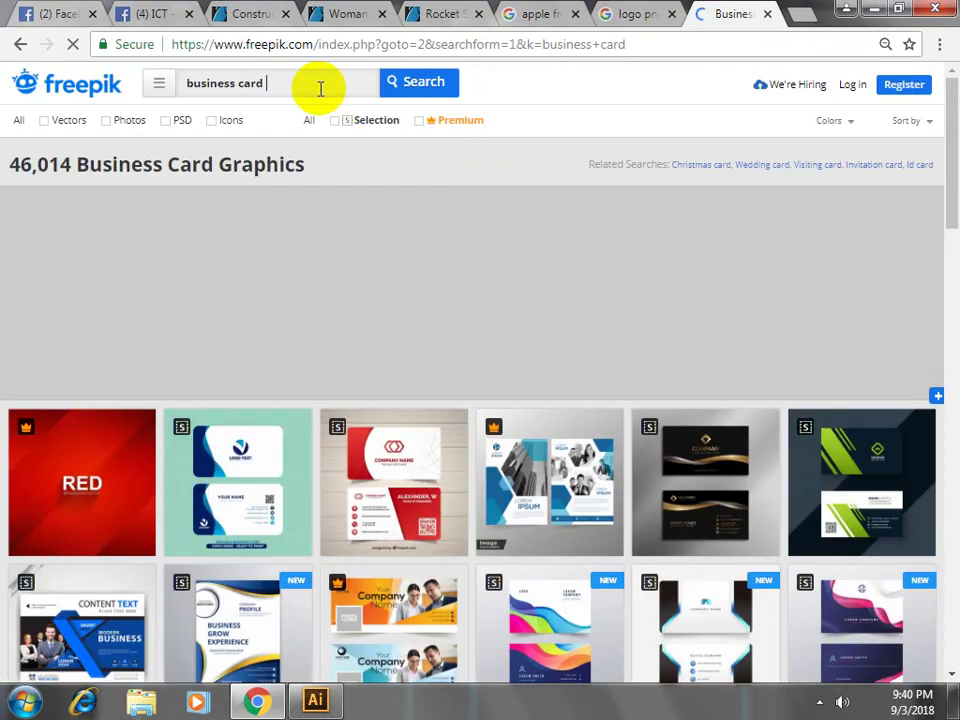
{"action": "type", "text": "mocku"}
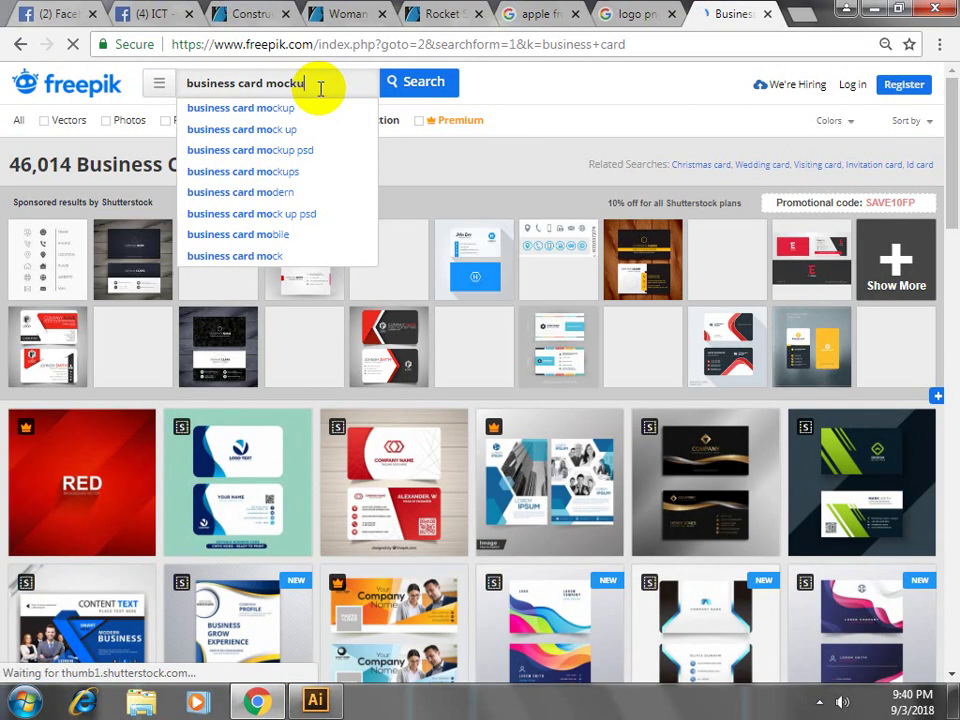
{"action": "type", "text": "p"}
{"action": "key", "text": "Return"}
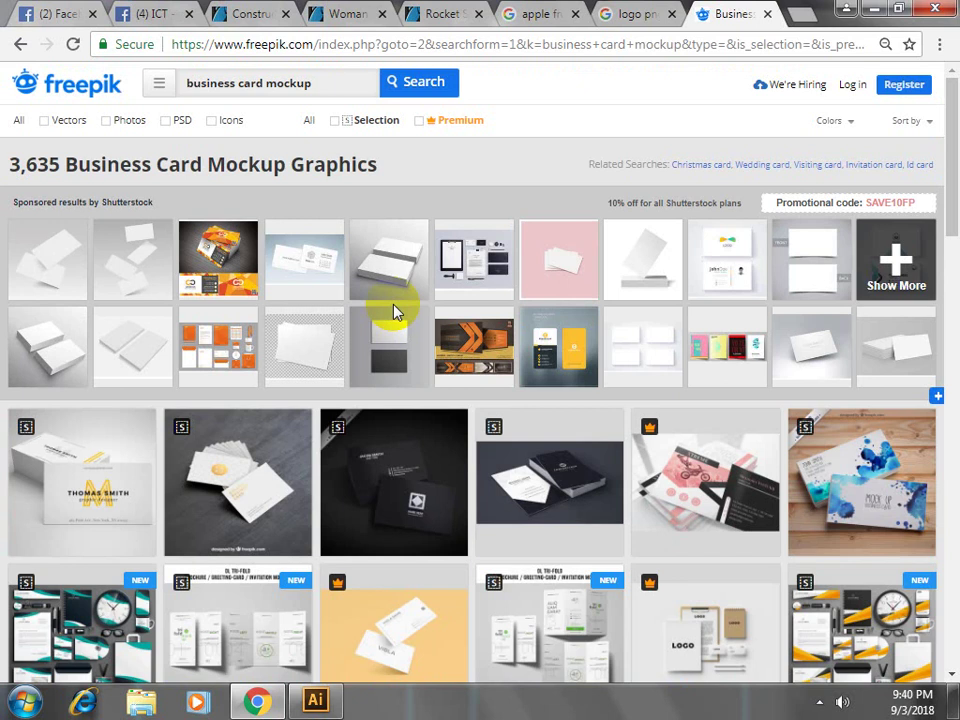
{"action": "scroll", "coordinate": [888, 378], "scroll_direction": "down", "scroll_amount": 1}
{"action": "left_click", "coordinate": [888, 378]}
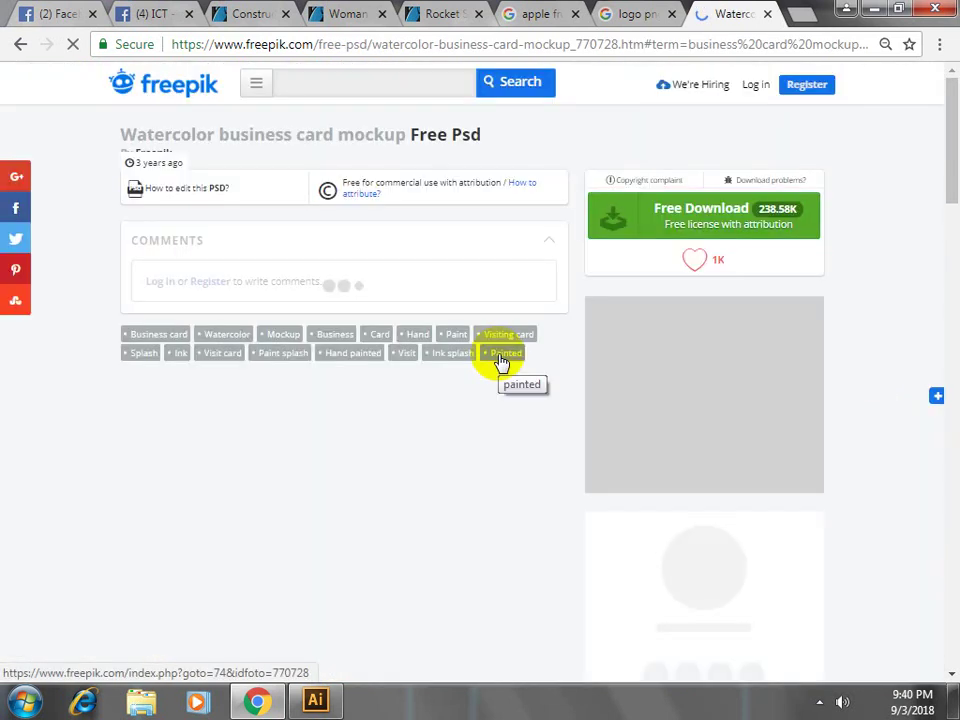
Request the free Watercolor business card mockup download, which hits Freepik's guest daily limit
{"action": "left_click", "coordinate": [726, 226]}
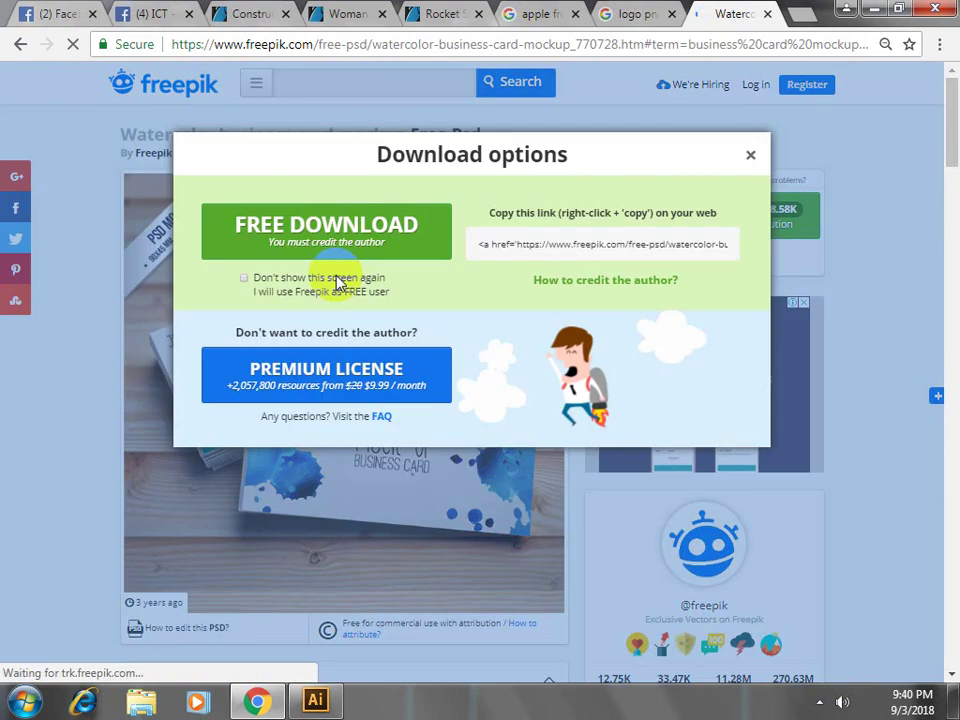
{"action": "left_click", "coordinate": [330, 228]}
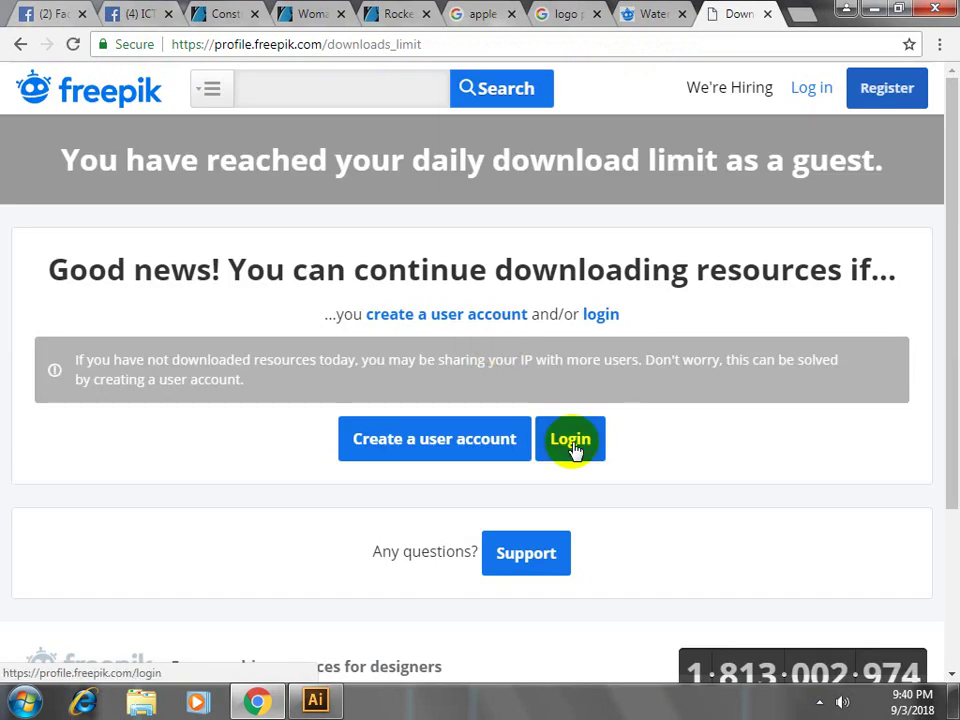
Log in to Freepik through Google, entering the account email and password
{"action": "left_click", "coordinate": [574, 449]}
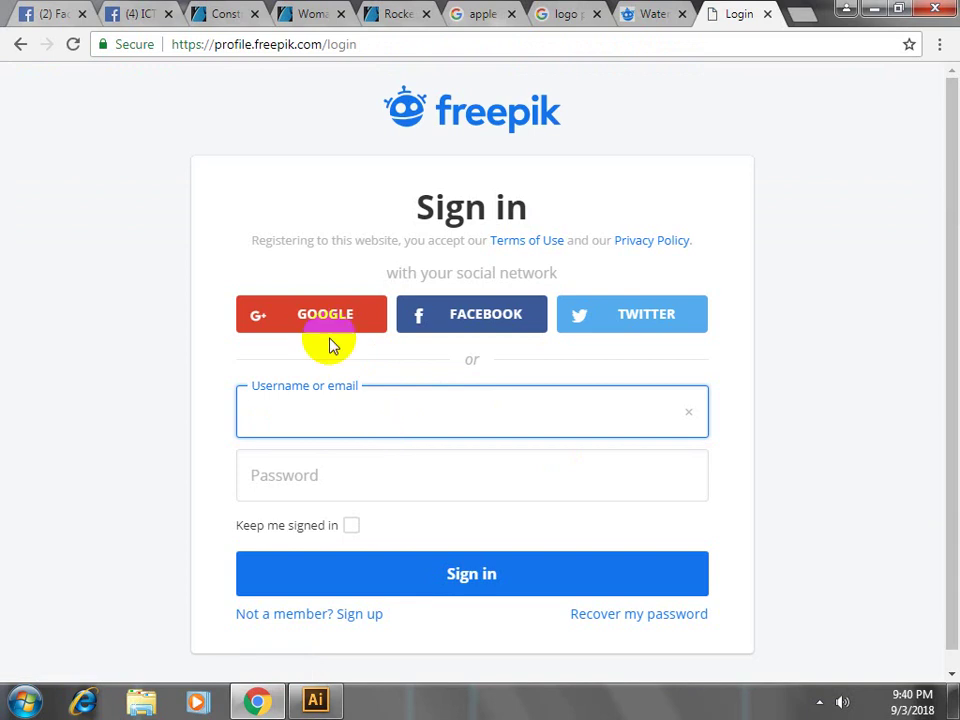
{"action": "left_click", "coordinate": [326, 312]}
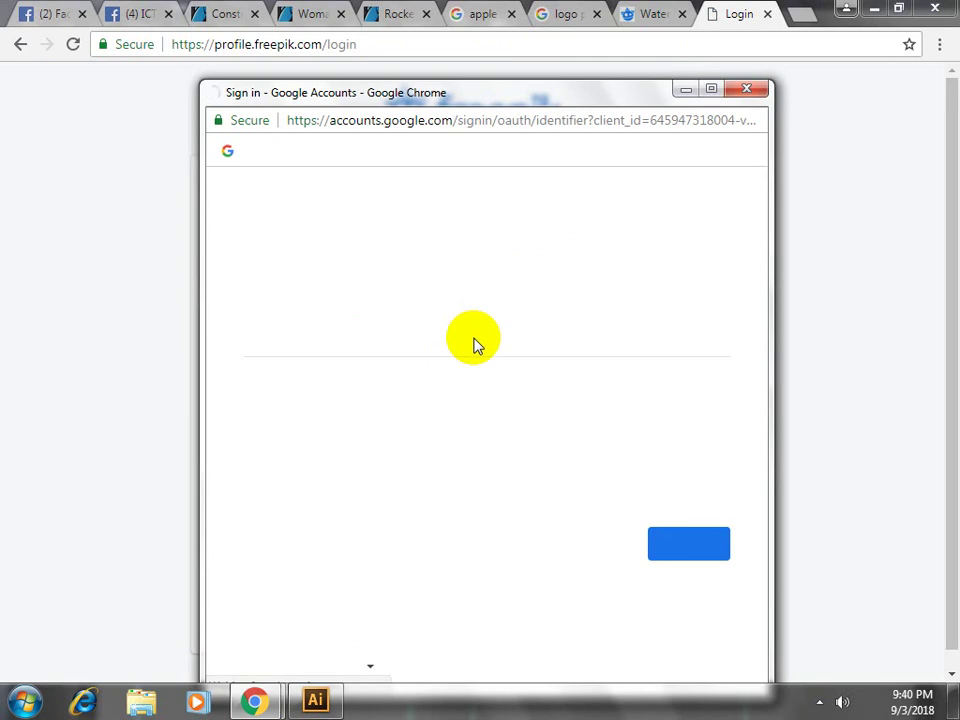
{"action": "left_click", "coordinate": [471, 343]}
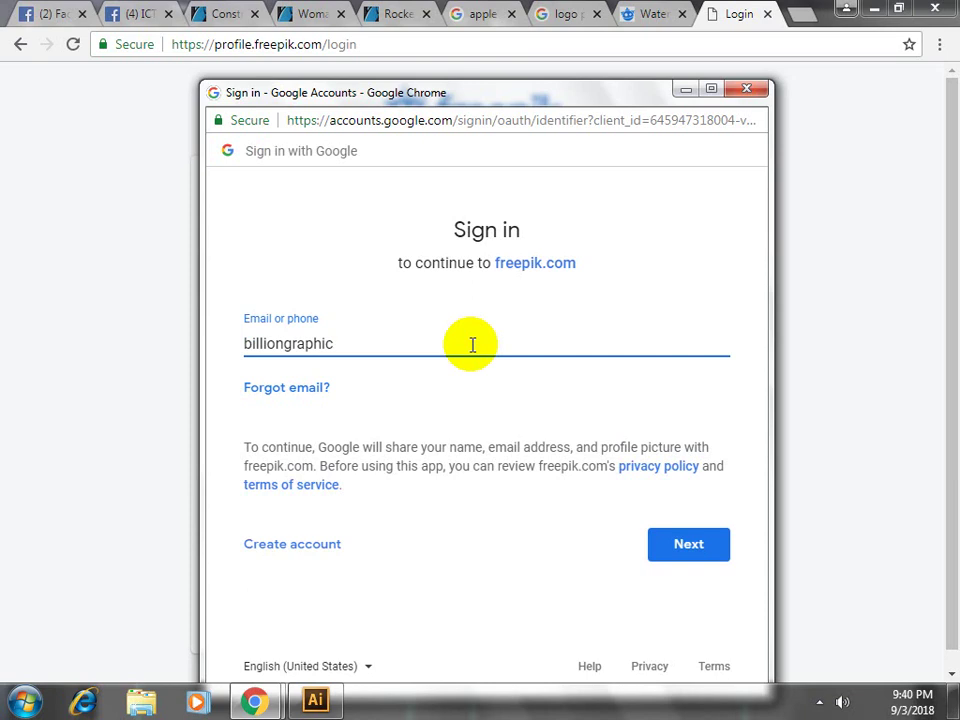
{"action": "key", "text": "Return"}
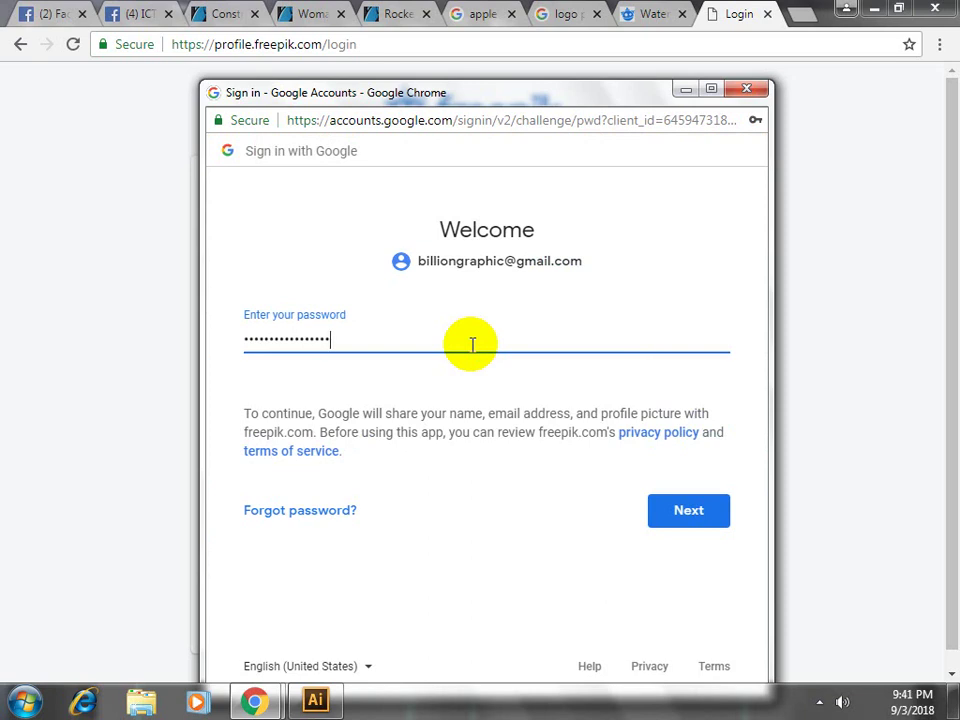
{"action": "key", "text": "Return"}
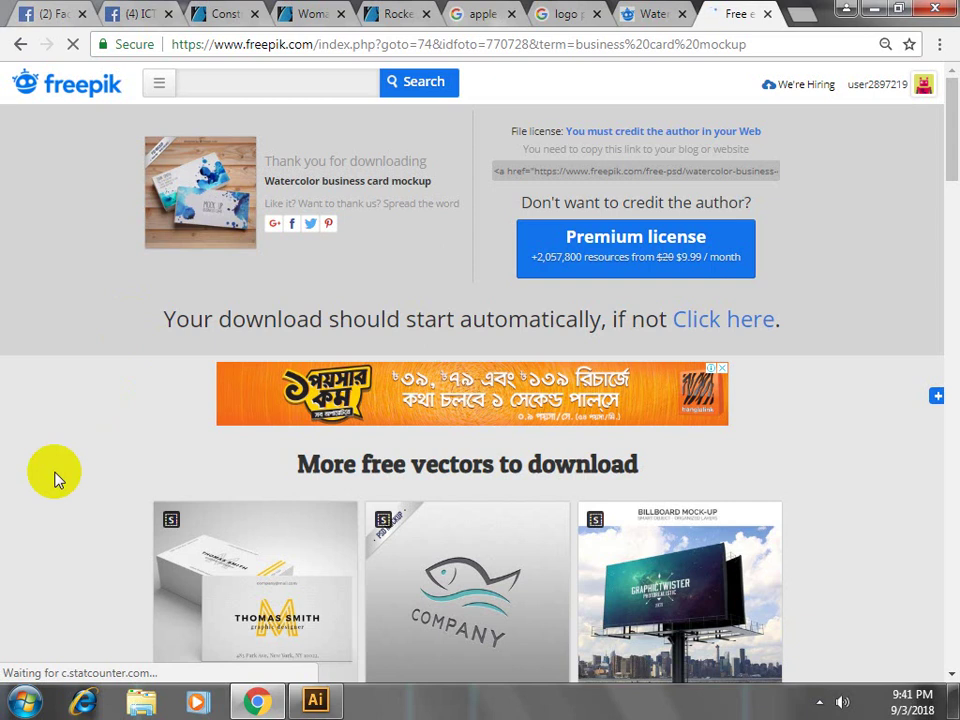
Start the 63.1 MB Watercolor mockup zip download from the thank-you page's link
{"action": "scroll", "coordinate": [113, 520], "scroll_direction": "down", "scroll_amount": 5}
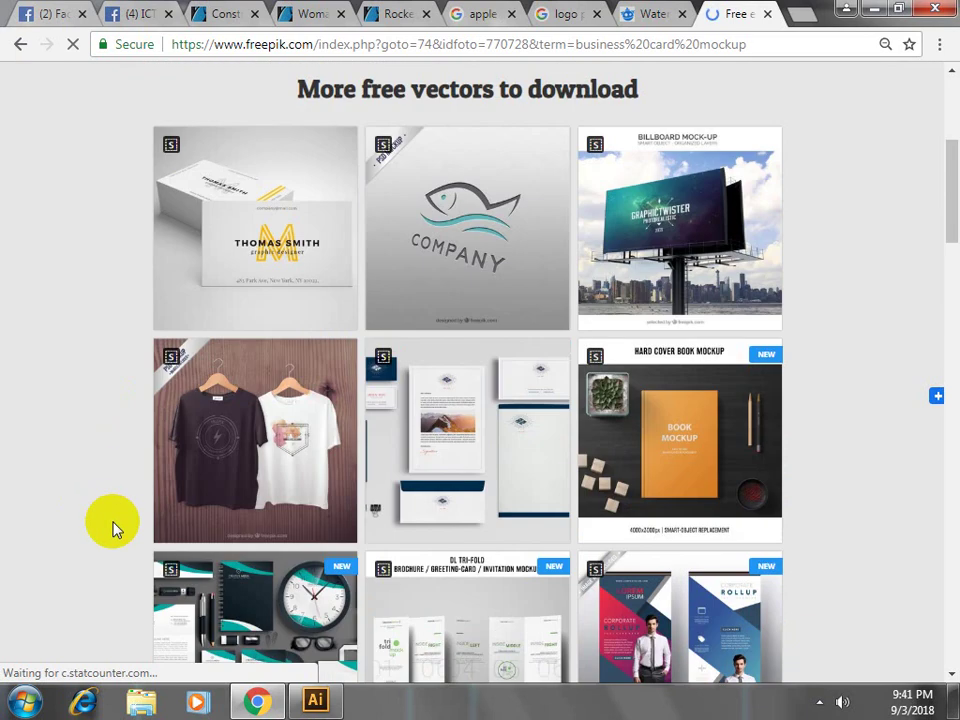
{"action": "scroll", "coordinate": [113, 528], "scroll_direction": "down", "scroll_amount": 1}
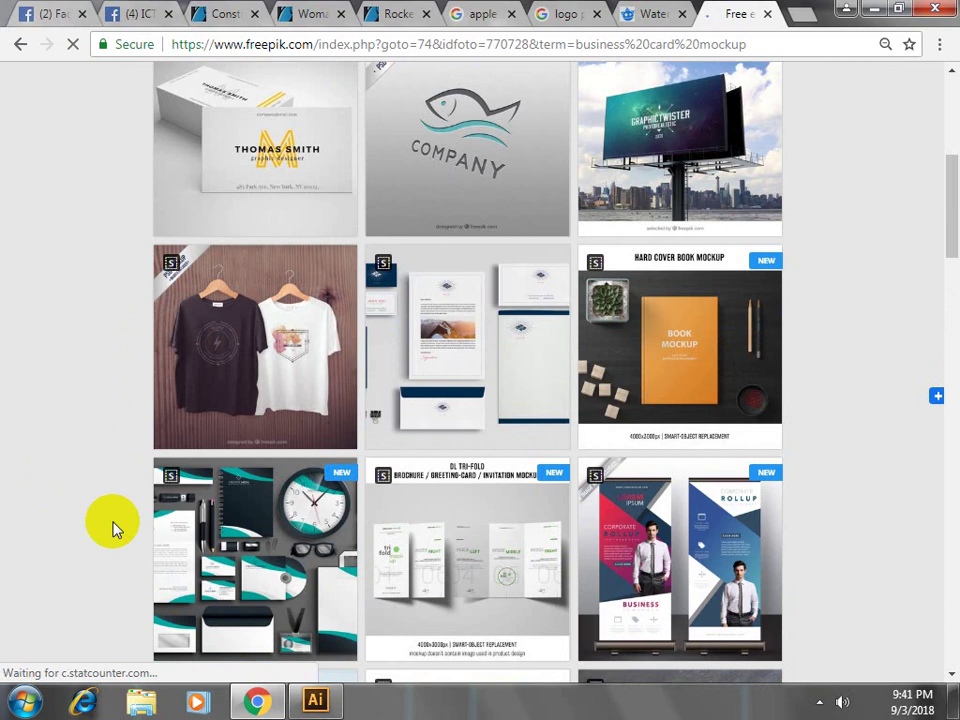
{"action": "scroll", "coordinate": [113, 528], "scroll_direction": "up", "scroll_amount": 4}
{"action": "scroll", "coordinate": [113, 525], "scroll_direction": "up", "scroll_amount": 2}
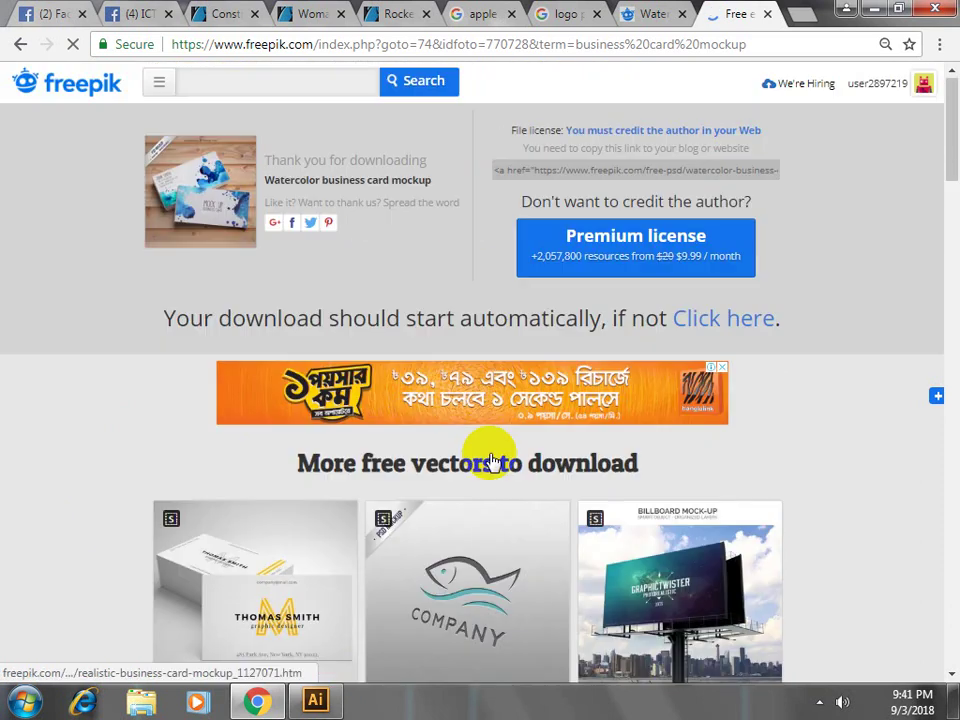
{"action": "left_click", "coordinate": [729, 323]}
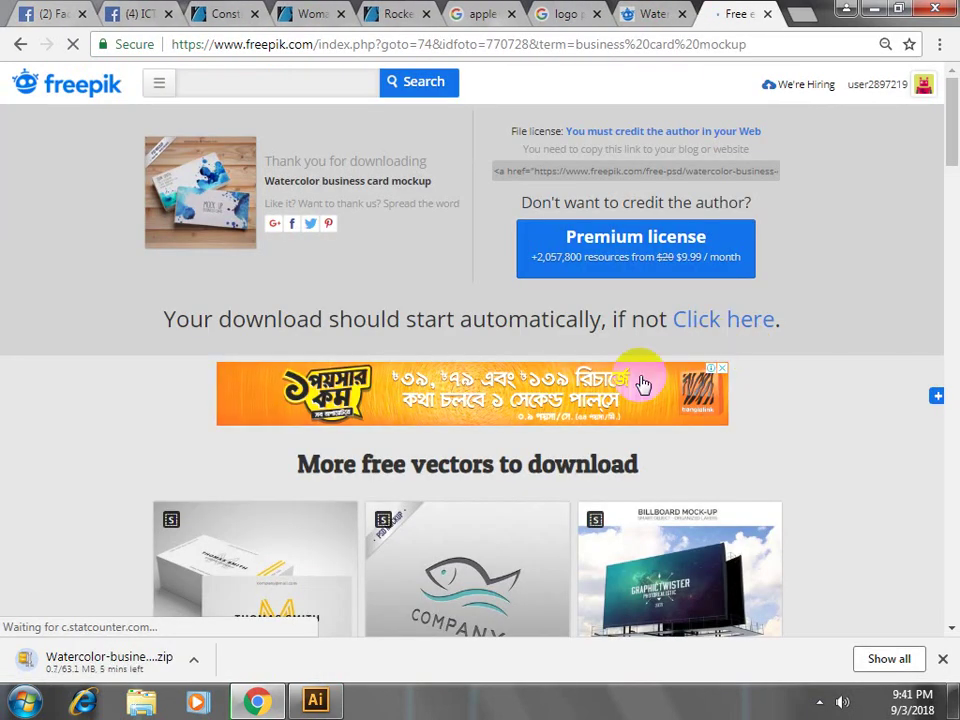
Check the mockup tab, return to the download page, and minimise Chrome
{"action": "left_click", "coordinate": [662, 14]}
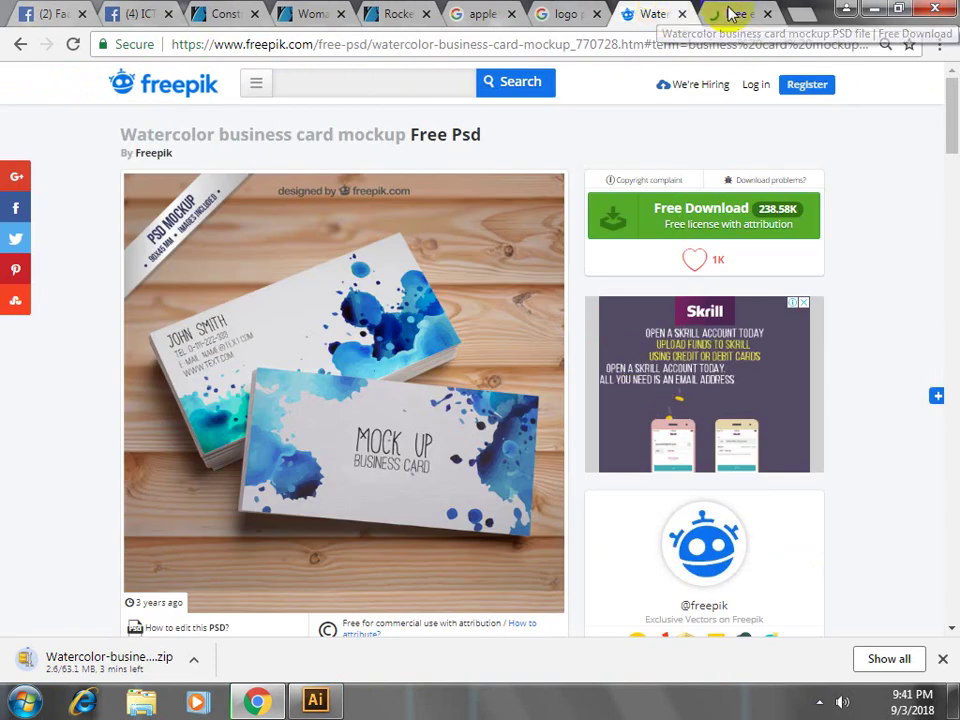
{"action": "left_click", "coordinate": [730, 13]}
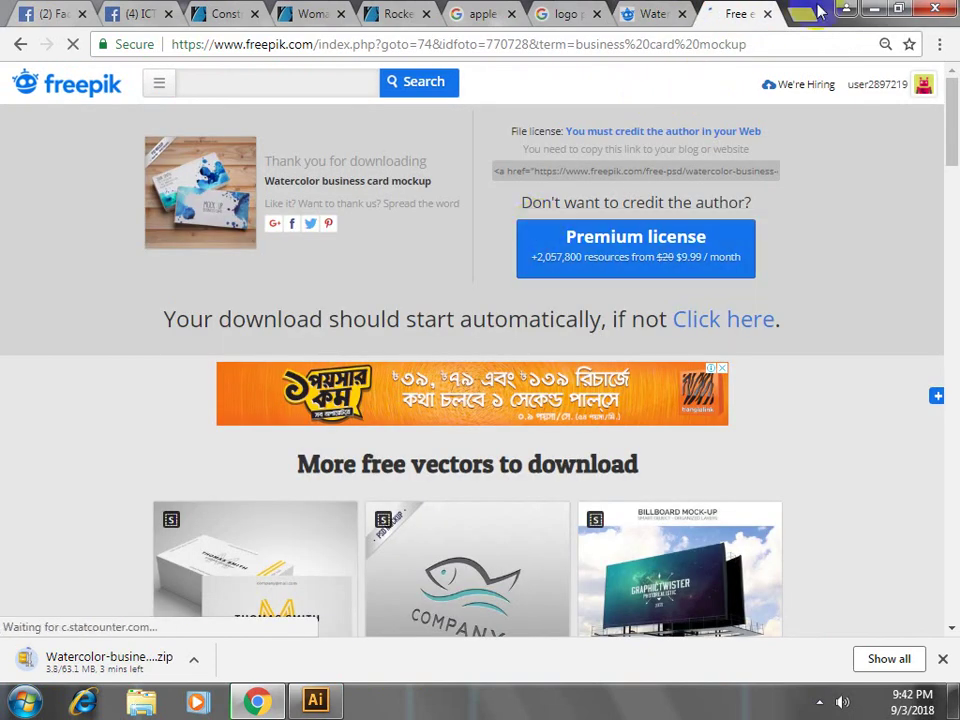
{"action": "left_click", "coordinate": [869, 12]}
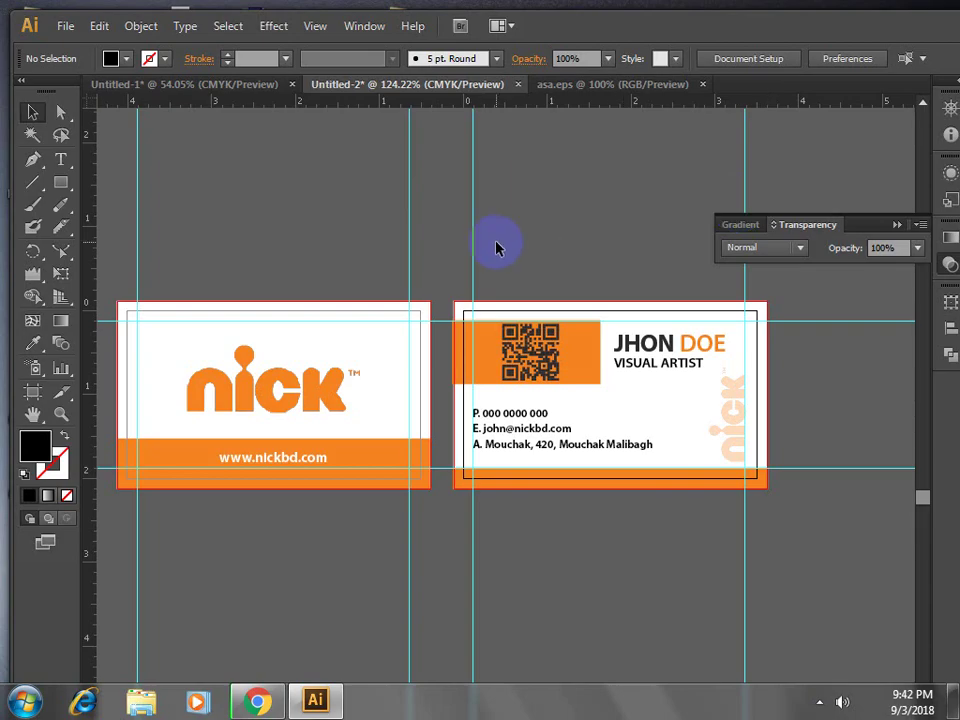
Nudge the QR code on the JHON DOE card slightly right within the orange block
{"action": "left_click", "coordinate": [546, 352]}
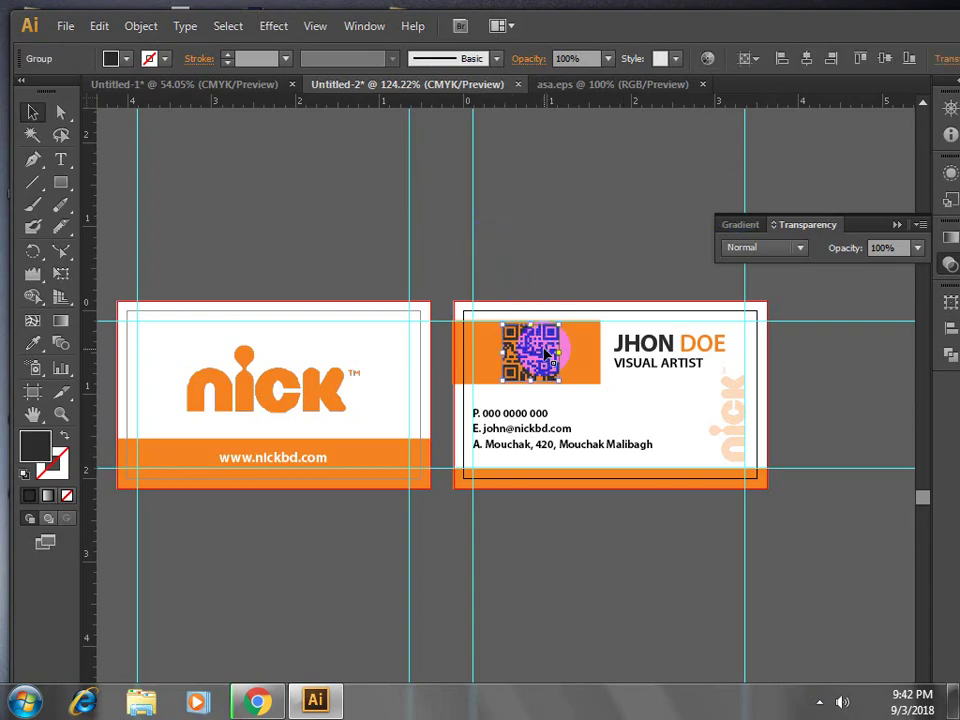
{"action": "key", "text": "Right"}
{"action": "key", "text": "Right"}
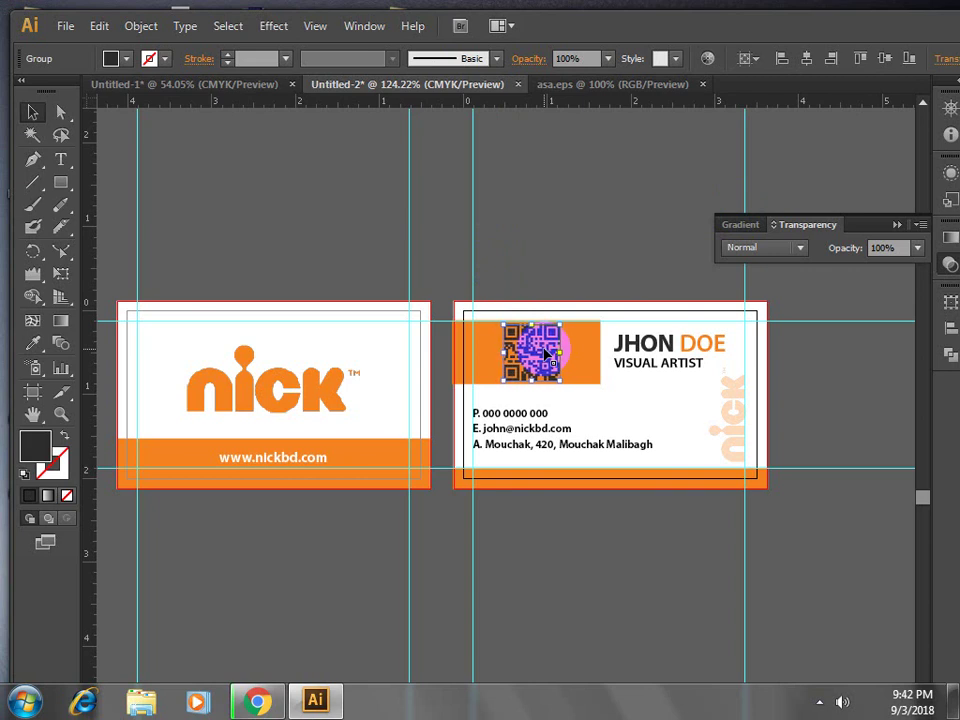
{"action": "key", "text": "Right"}
{"action": "key", "text": "Right"}
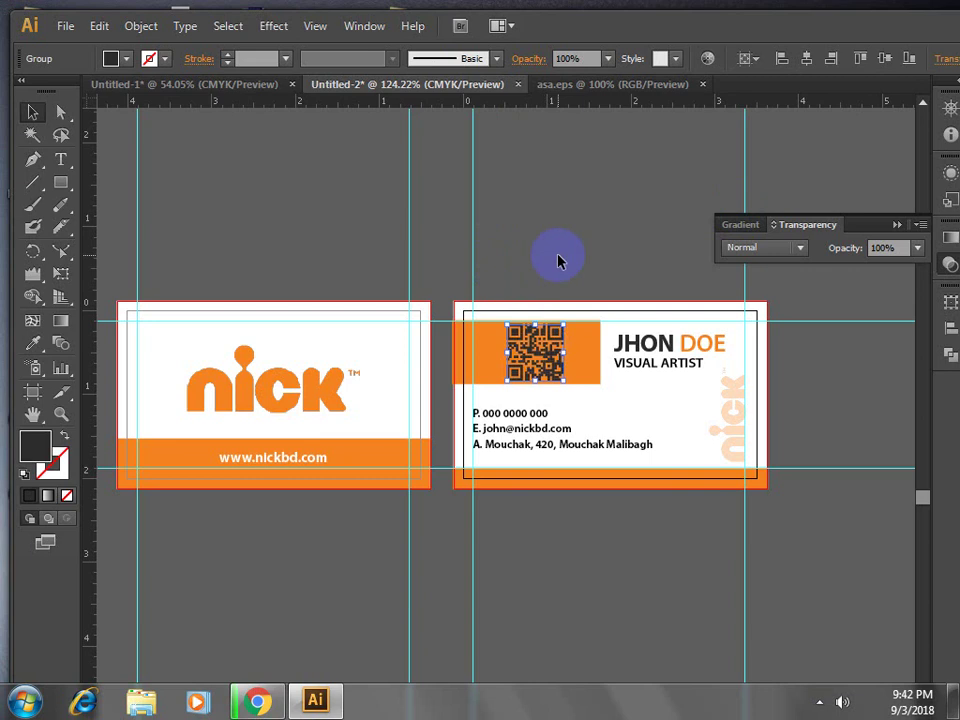
{"action": "left_click", "coordinate": [556, 378]}
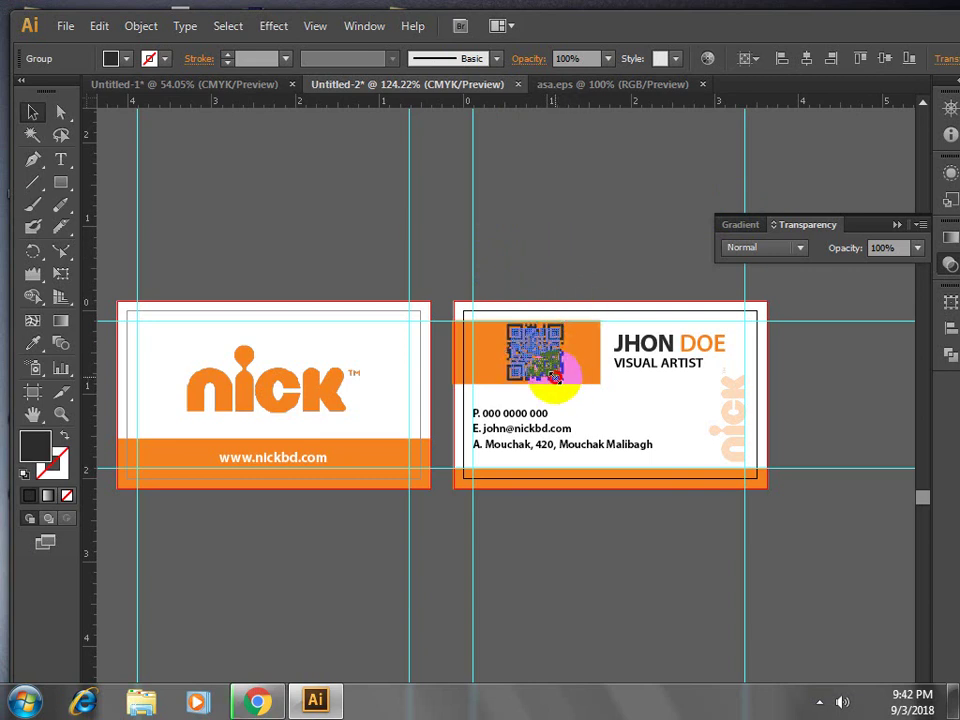
{"action": "left_click", "coordinate": [597, 212]}
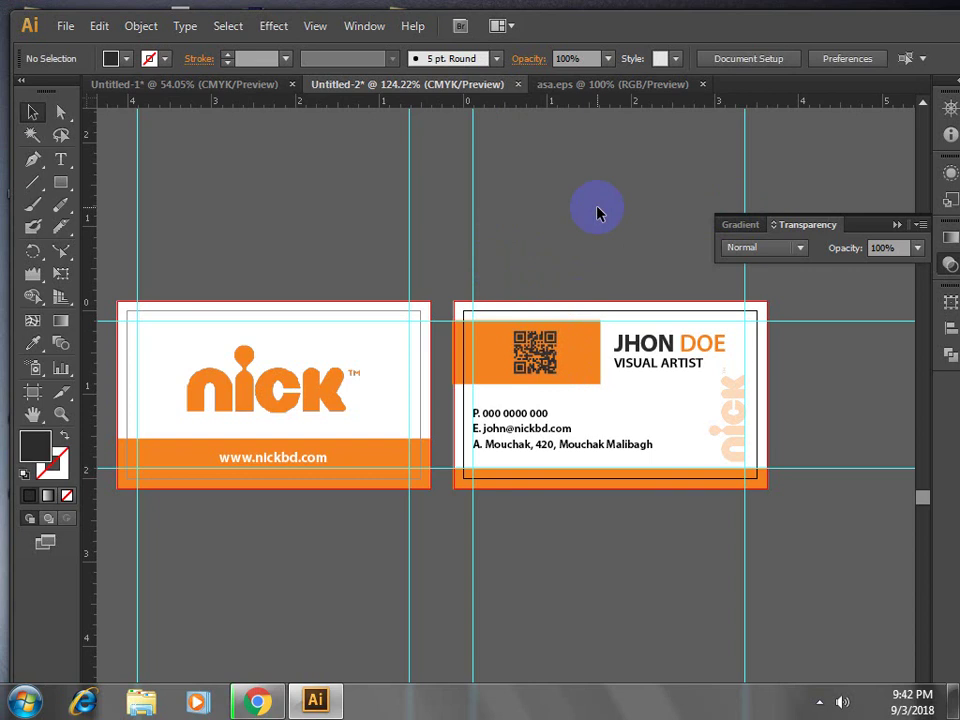
Undo the orange block's widening and scale the QR code to fill the narrowed block
{"action": "left_click", "coordinate": [588, 354]}
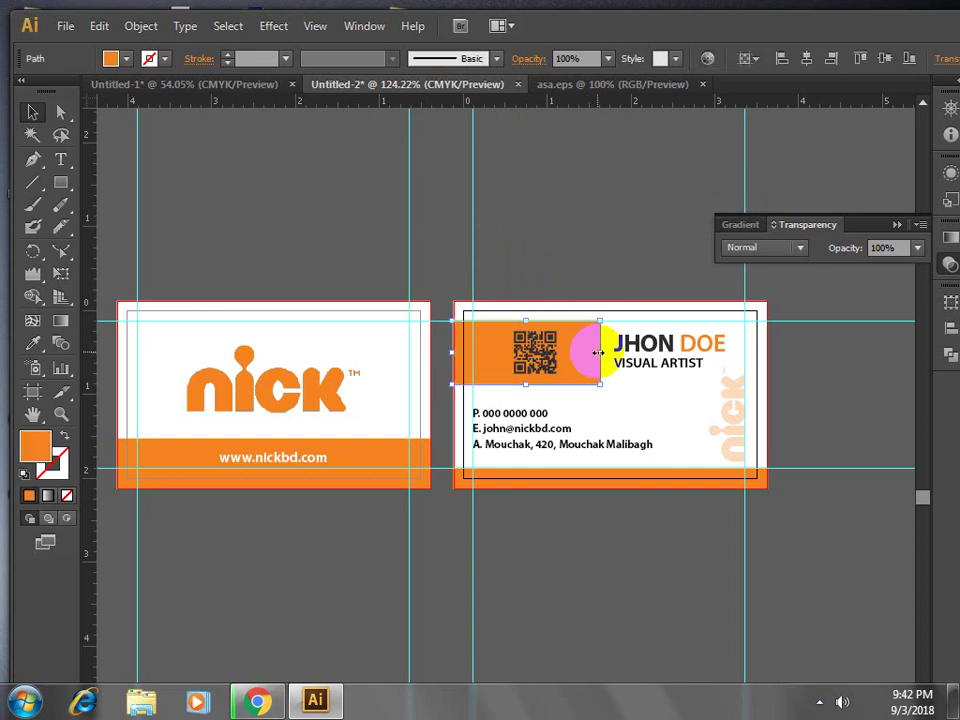
{"action": "key", "text": "ctrl+z"}
{"action": "left_click", "coordinate": [530, 358]}
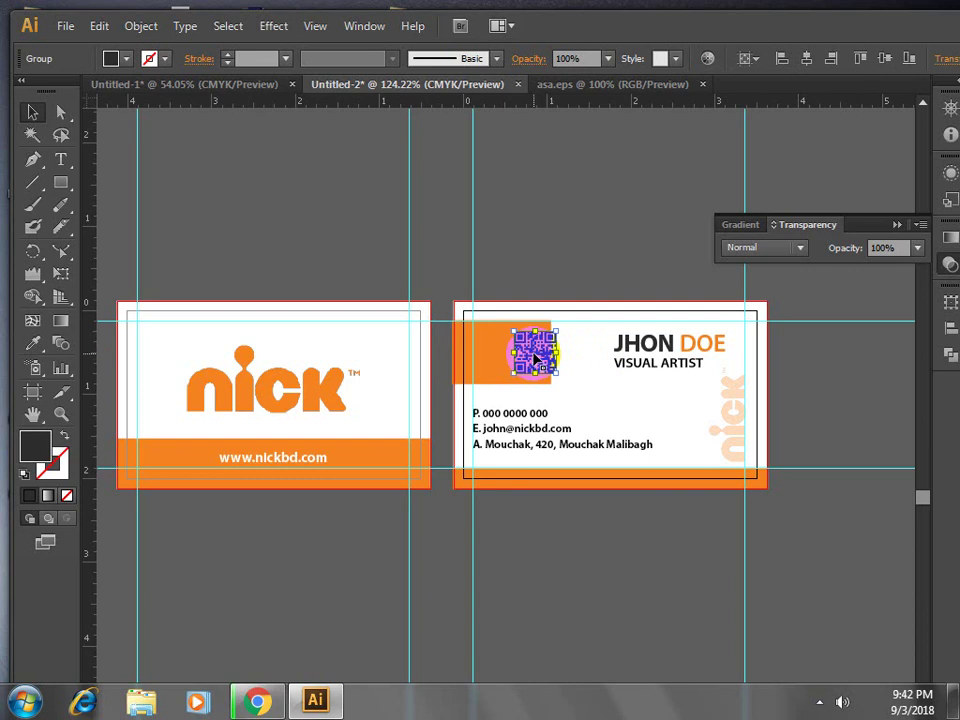
{"action": "left_click_drag", "start_coordinate": [520, 358], "coordinate": [505, 380]}
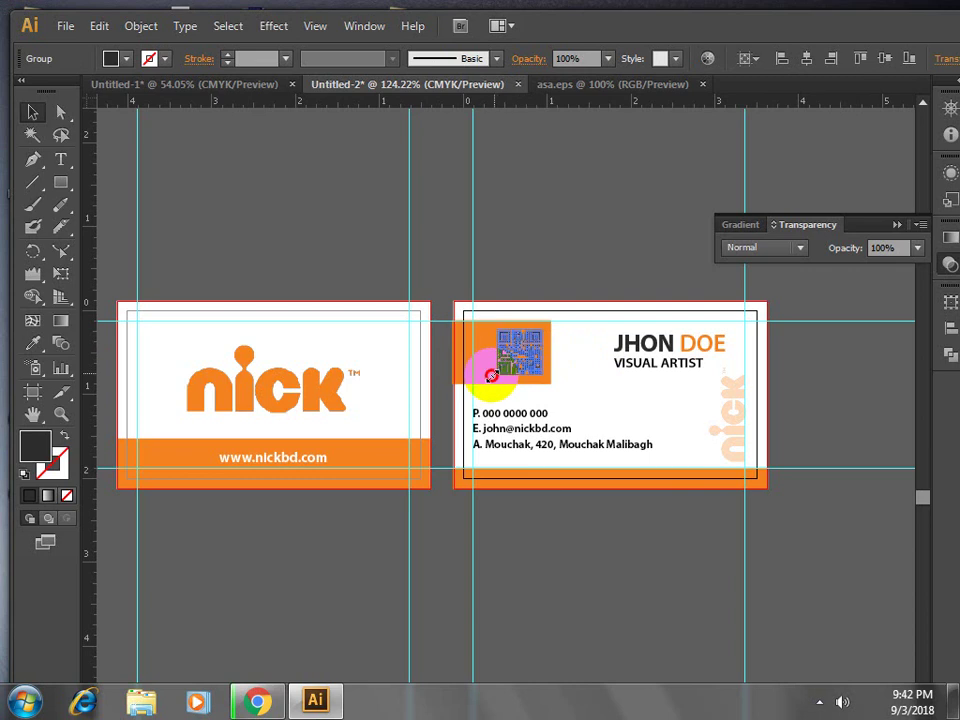
{"action": "mouse_move", "coordinate": [507, 380]}
{"action": "left_mouse_down"}
{"action": "mouse_move", "coordinate": [492, 376]}
{"action": "mouse_move", "coordinate": [535, 380]}
{"action": "mouse_move", "coordinate": [537, 370]}
{"action": "left_mouse_up"}
{"action": "left_click", "coordinate": [576, 225]}
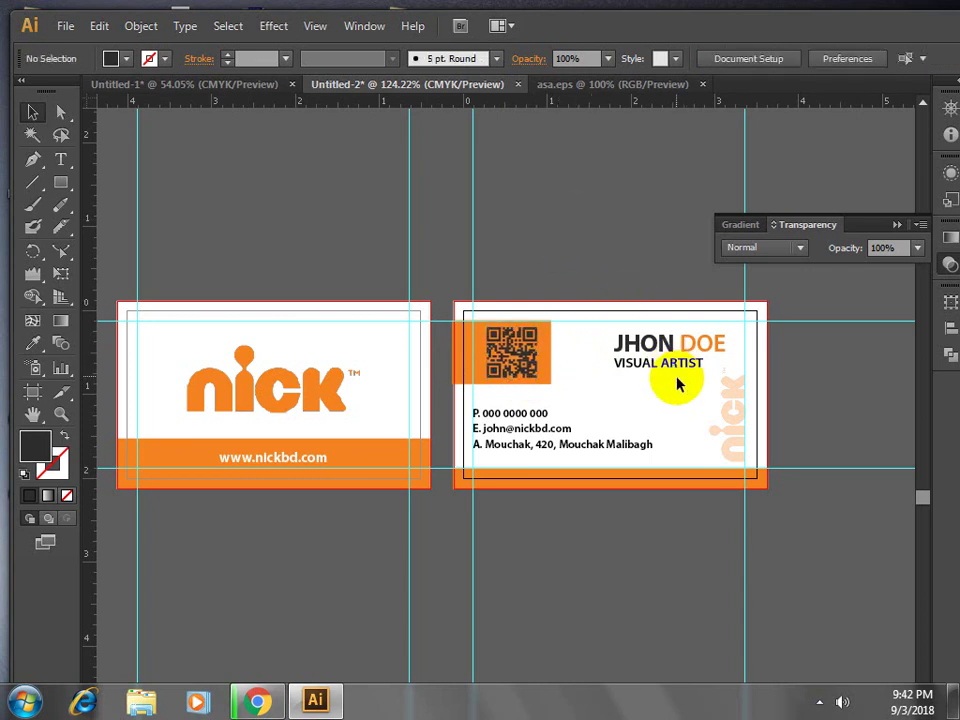
Drag the JHON DOE / VISUAL ARTIST text left beside the QR code and scale it up
{"action": "left_click_drag", "start_coordinate": [626, 340], "coordinate": [579, 342]}
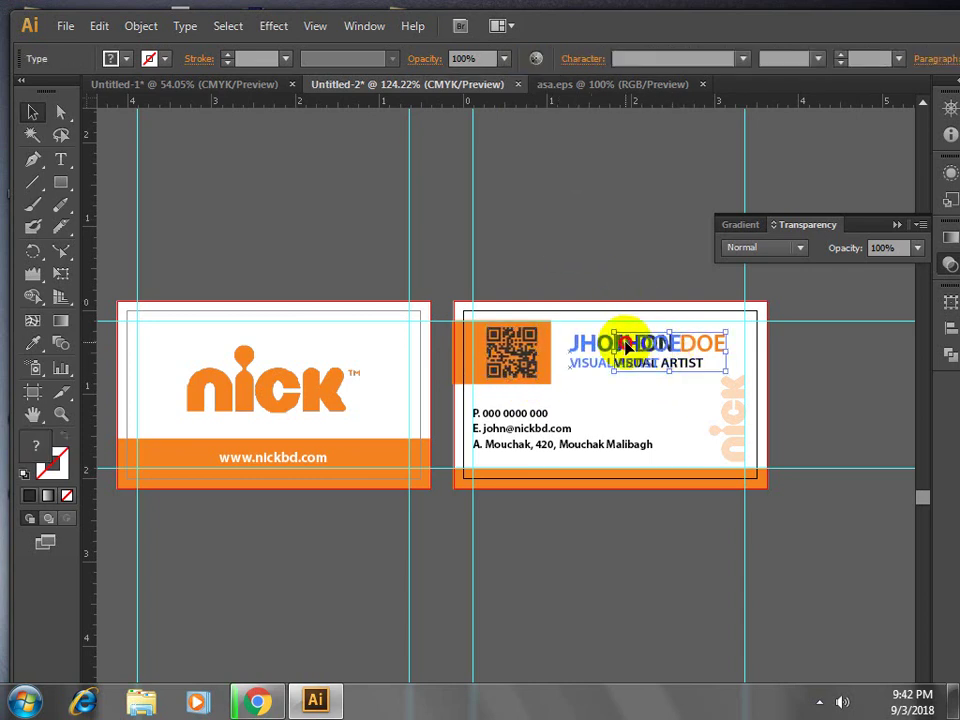
{"action": "mouse_move", "coordinate": [680, 370]}
{"action": "left_mouse_down"}
{"action": "mouse_move", "coordinate": [706, 381]}
{"action": "mouse_move", "coordinate": [674, 370]}
{"action": "left_mouse_up"}
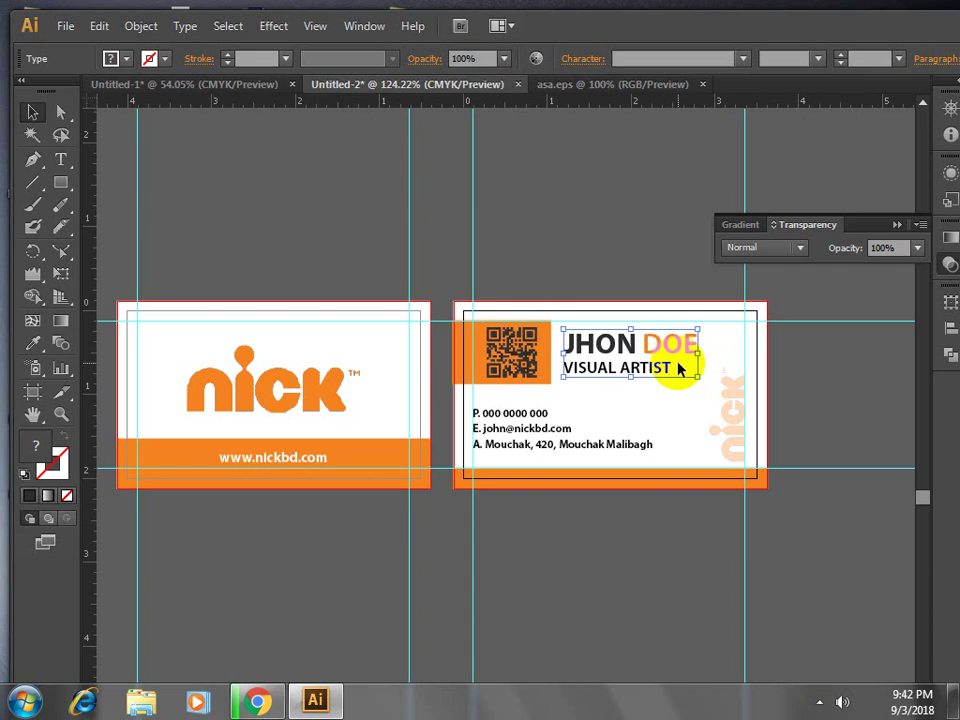
{"action": "left_click", "coordinate": [604, 248]}
{"action": "left_click", "coordinate": [510, 350]}
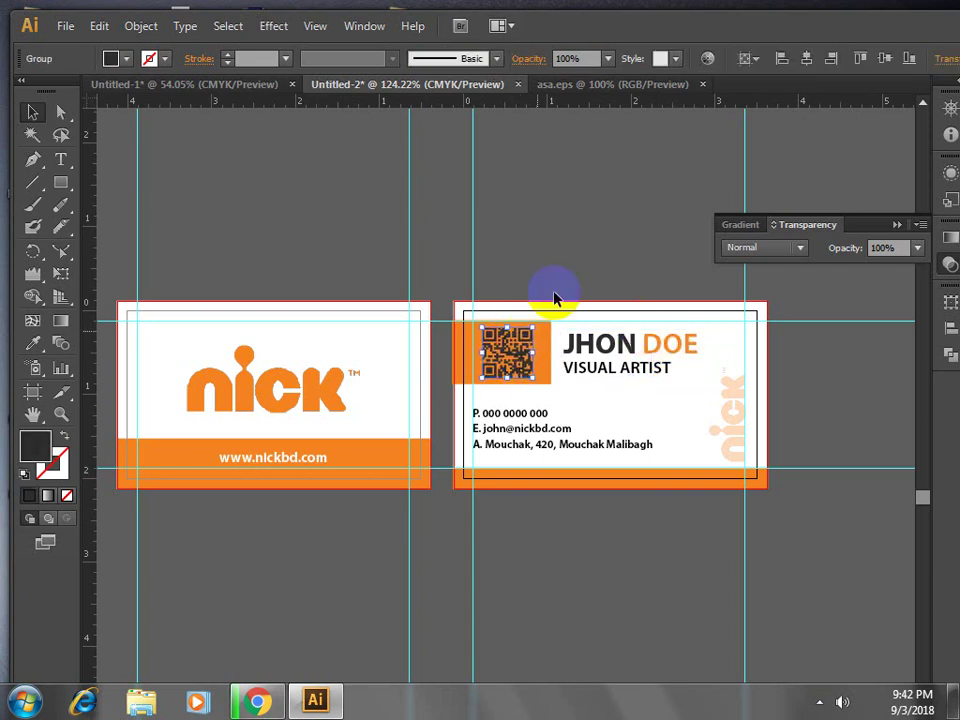
{"action": "left_click", "coordinate": [588, 257]}
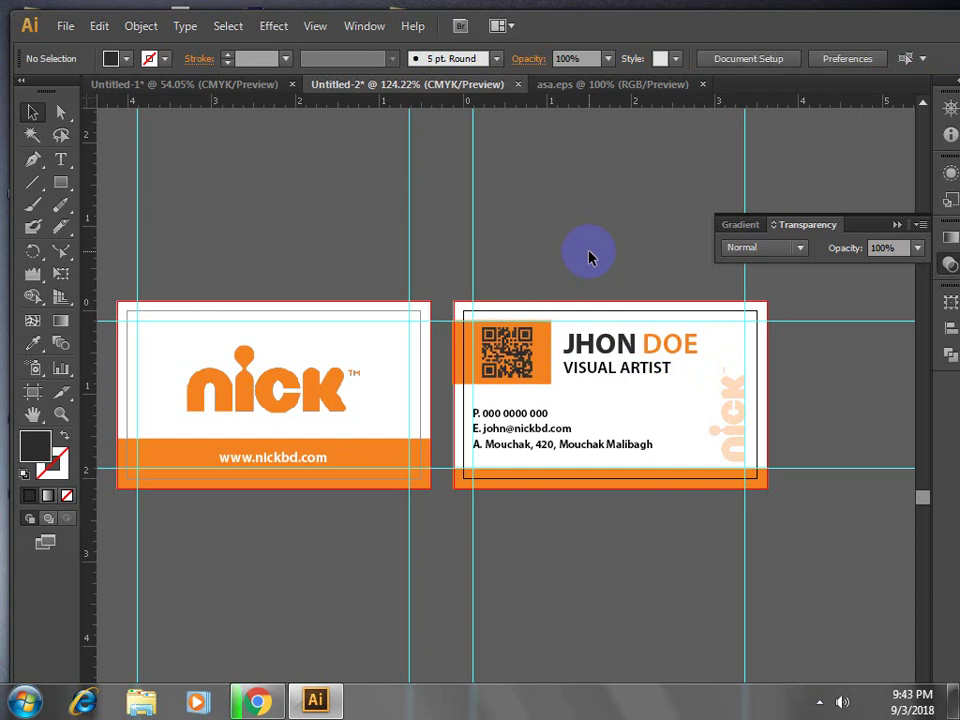
{"action": "left_click", "coordinate": [310, 459]}
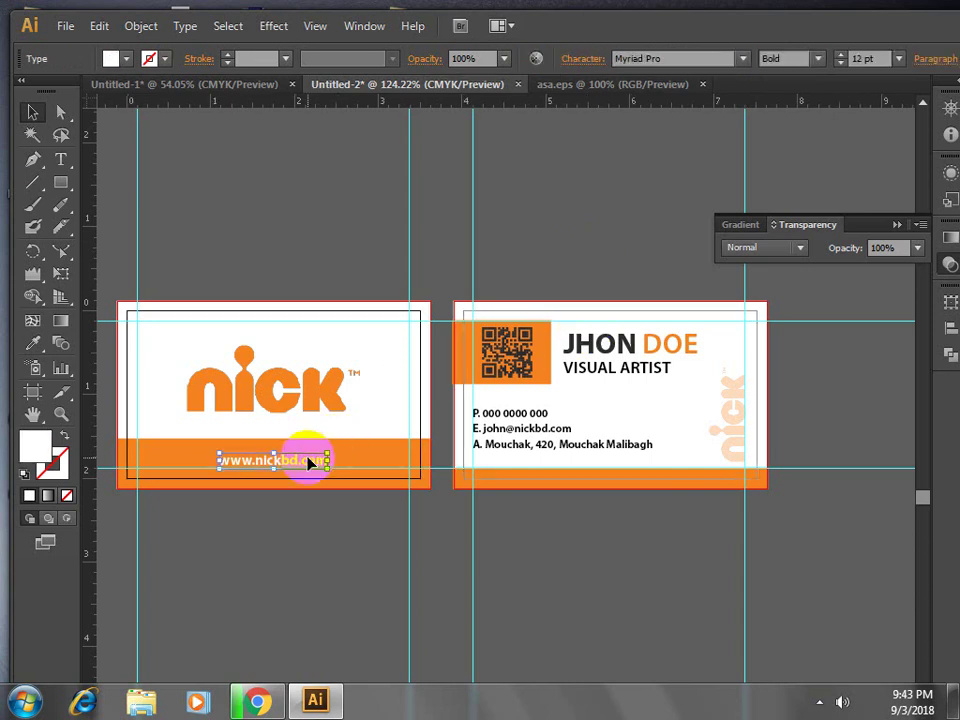
{"action": "left_click_drag", "start_coordinate": [310, 459], "coordinate": [311, 463]}
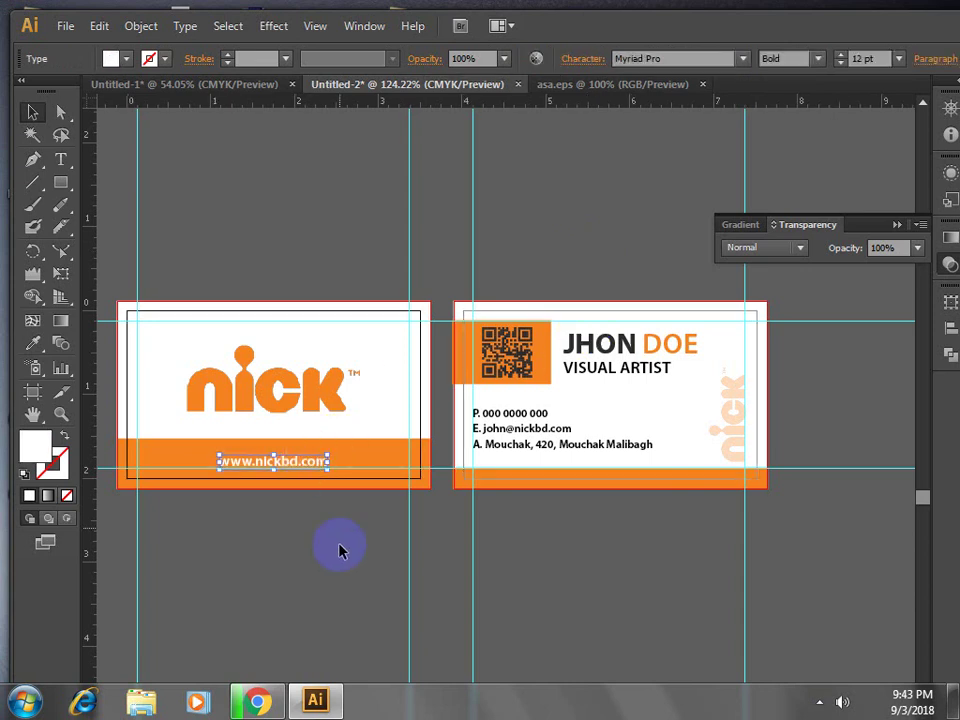
{"action": "left_click", "coordinate": [33, 343]}
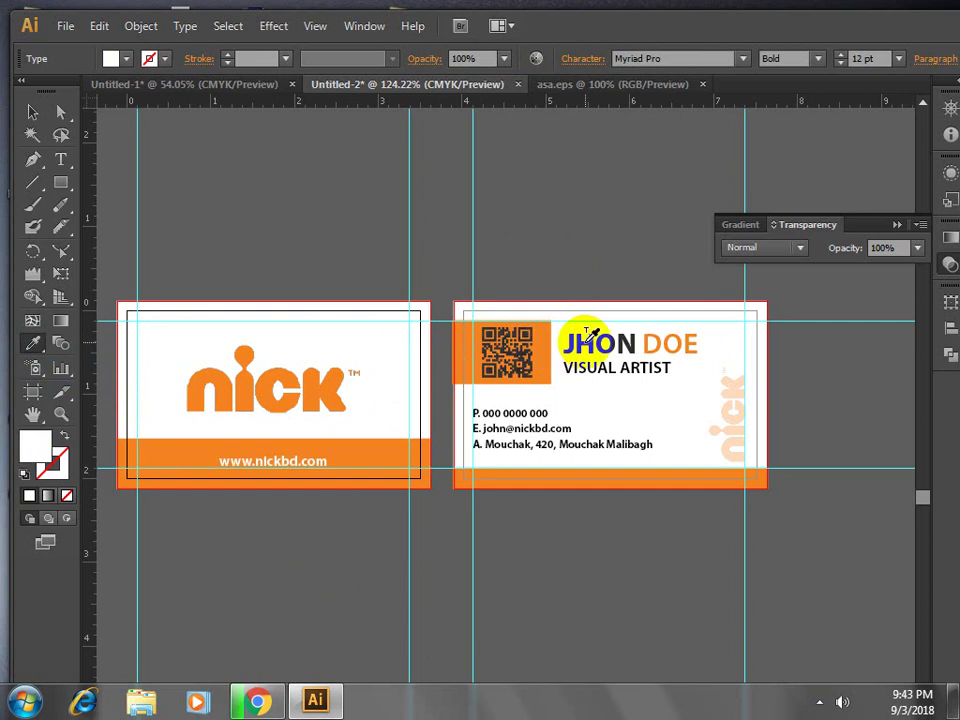
{"action": "left_click", "coordinate": [530, 337]}
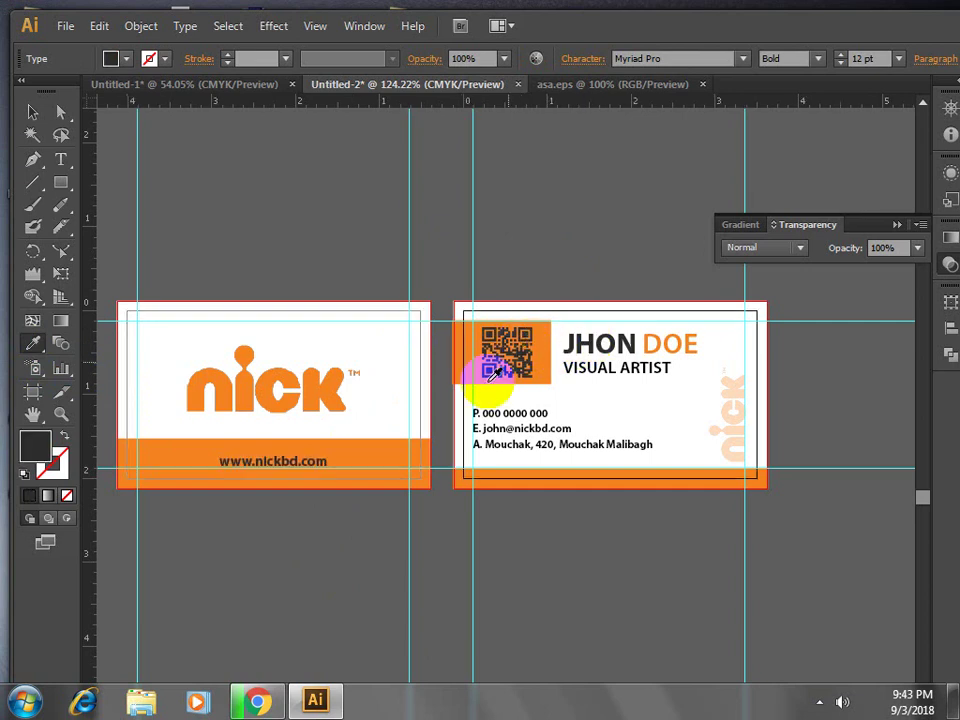
{"action": "left_click", "coordinate": [420, 415]}
{"action": "left_click", "coordinate": [32, 111]}
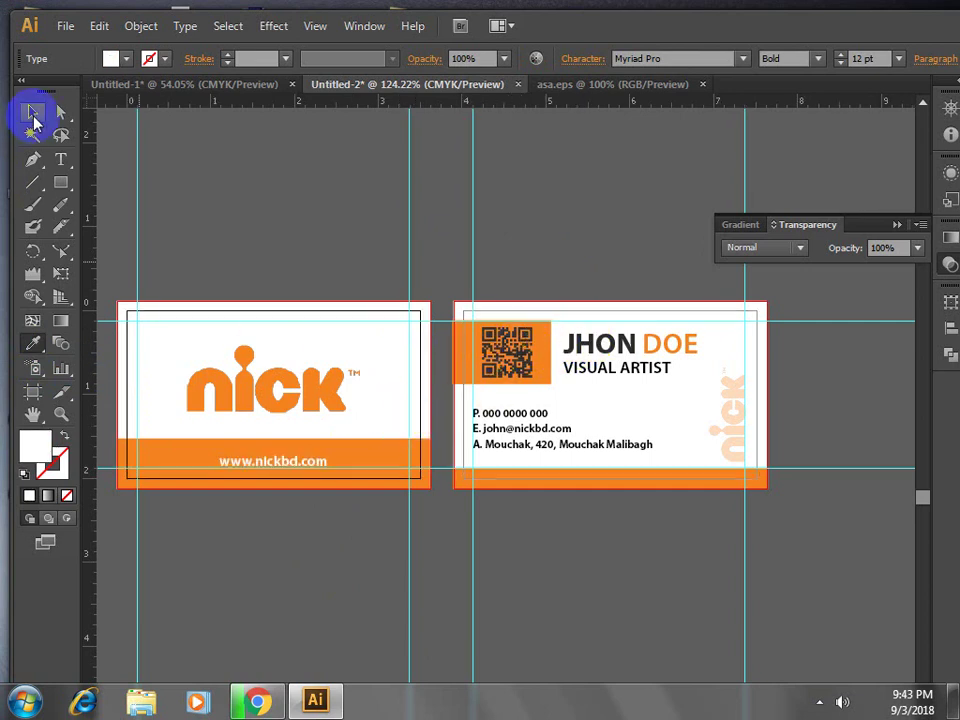
{"action": "left_click", "coordinate": [256, 700]}
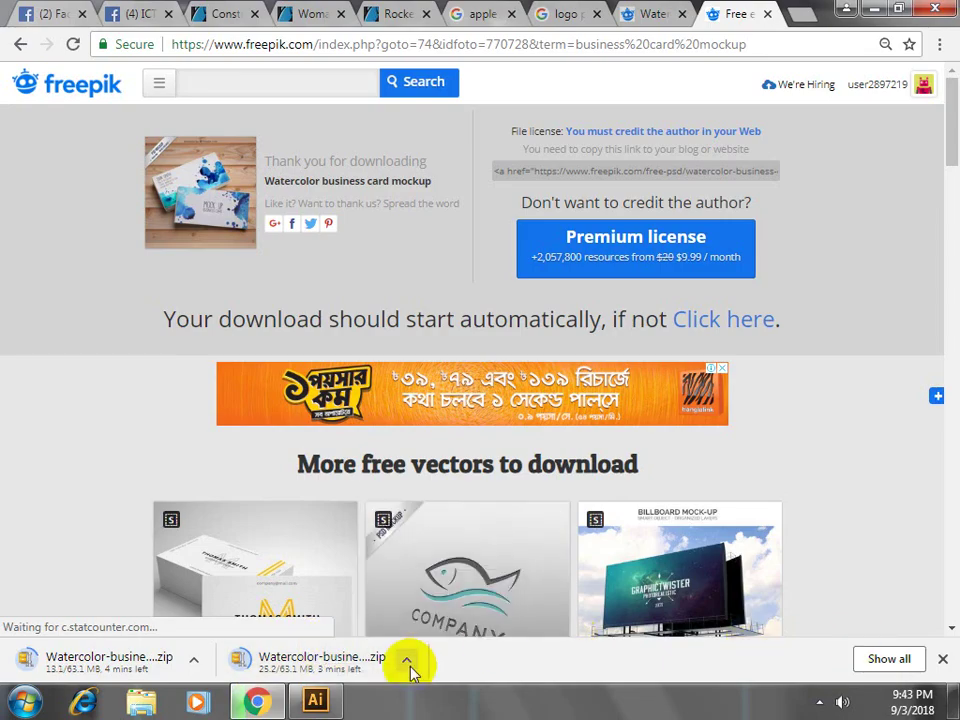
Cancel the duplicate Watercolor mockup download in Chrome and switch to the Facebook tab
{"action": "left_click", "coordinate": [193, 660]}
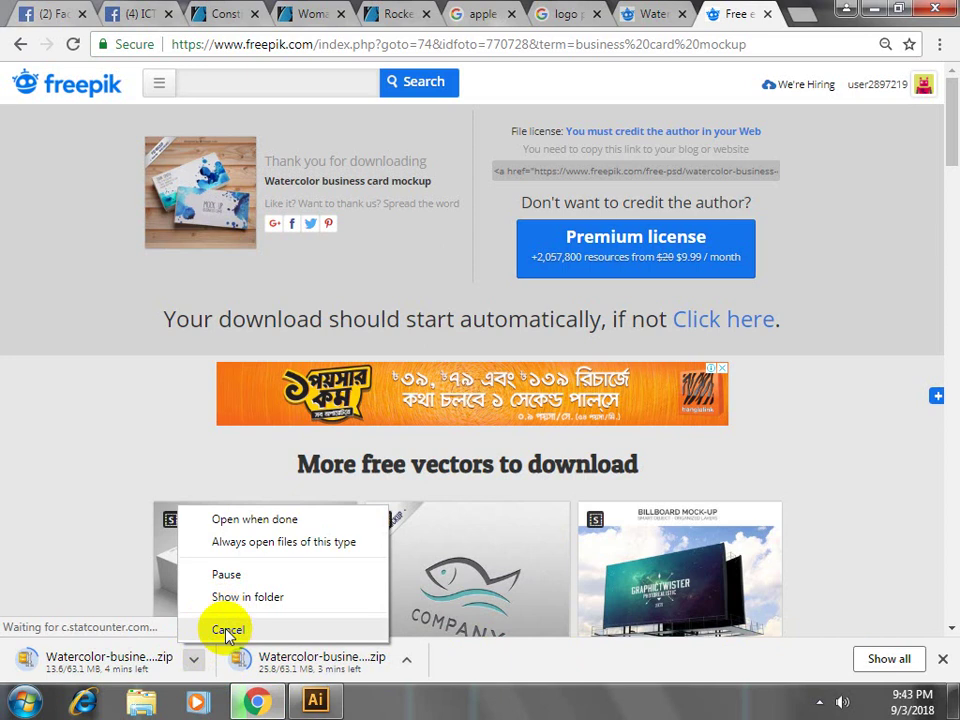
{"action": "left_click", "coordinate": [228, 629]}
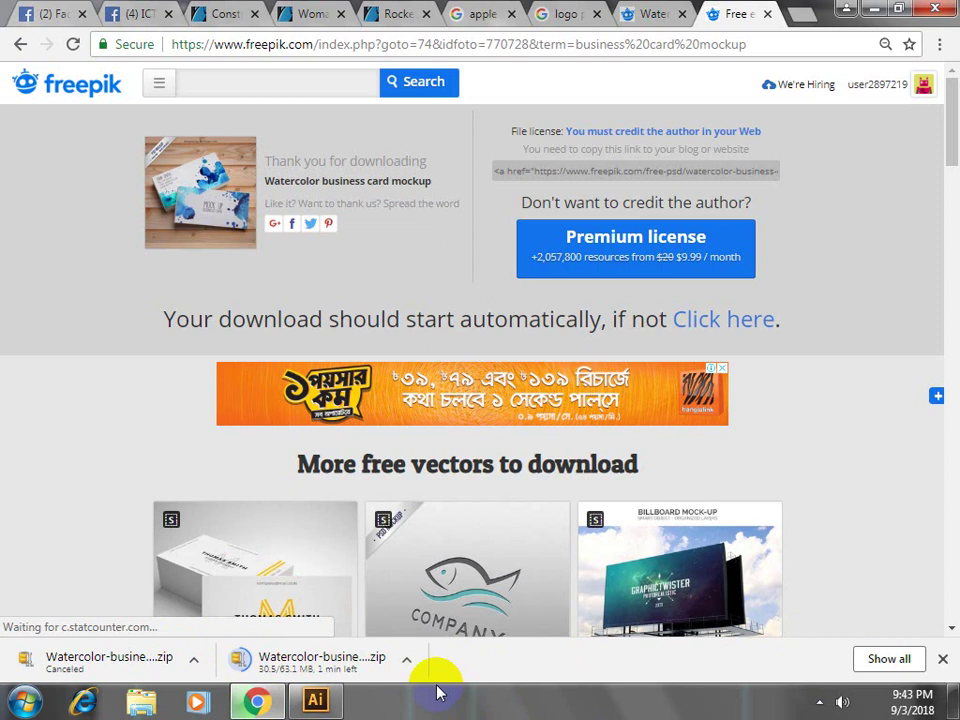
{"action": "left_click", "coordinate": [118, 10]}
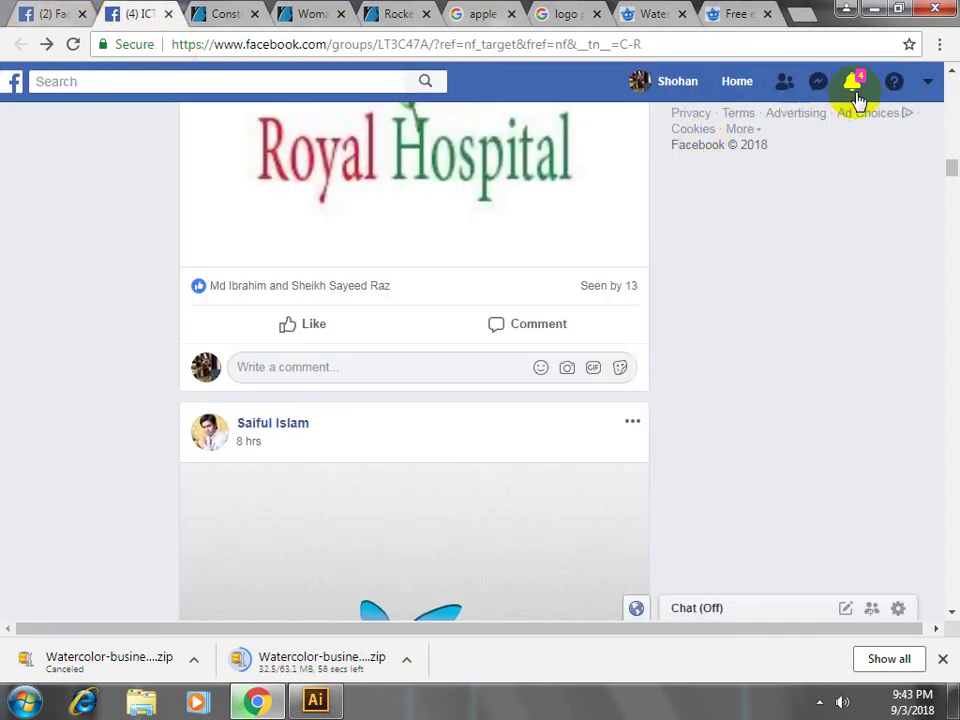
Open the ICT - UX & UI Design group post from notifications and scroll through its feed
{"action": "left_click", "coordinate": [855, 95]}
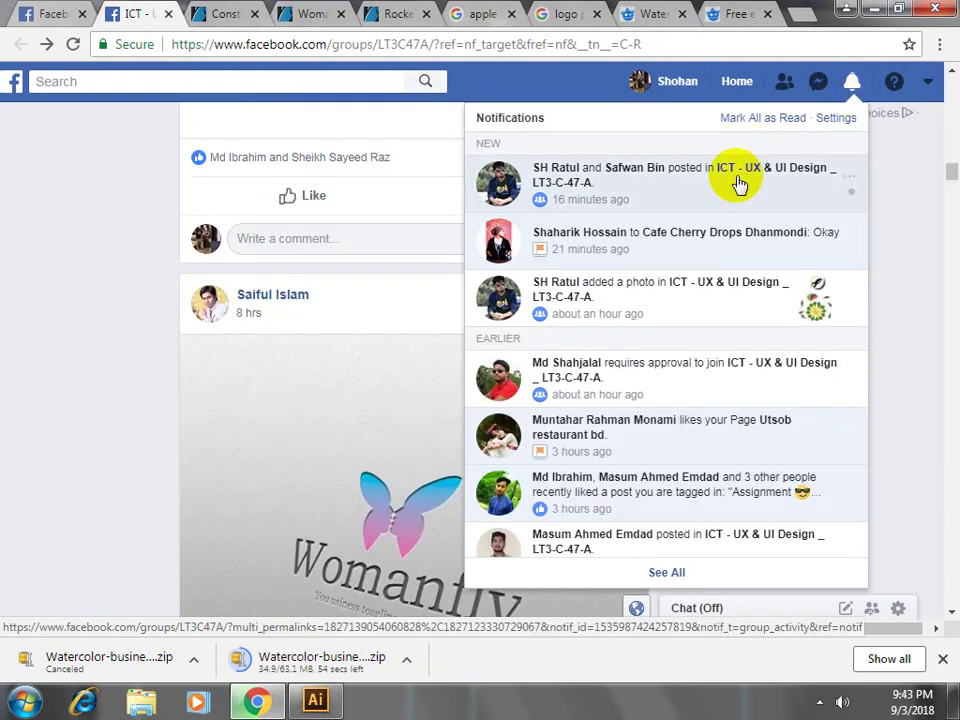
{"action": "left_click", "coordinate": [738, 183]}
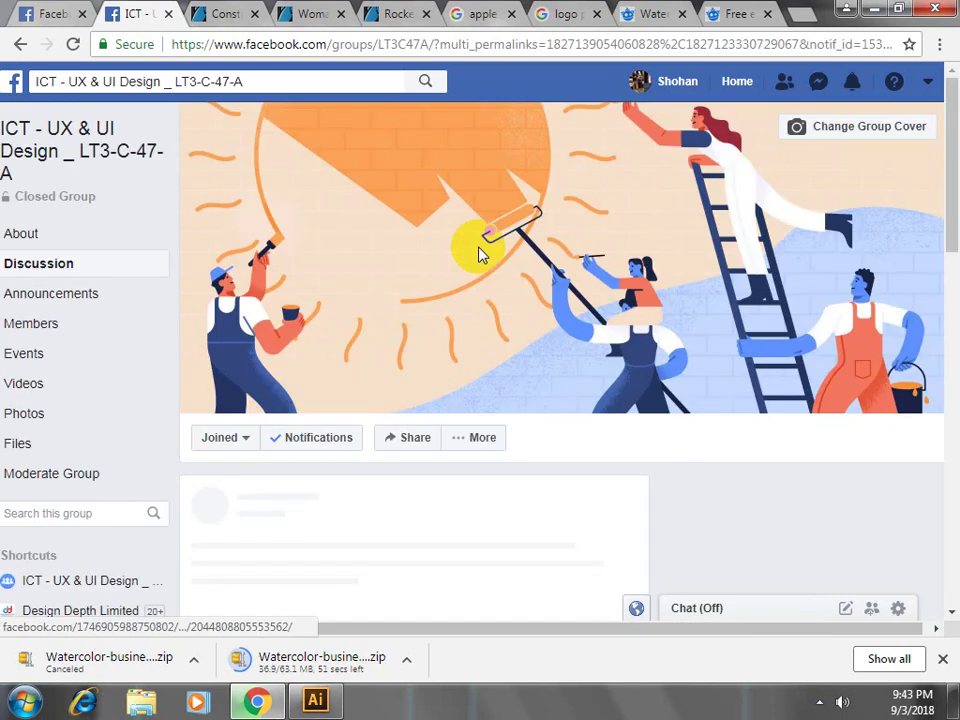
{"action": "scroll", "coordinate": [478, 257], "scroll_direction": "down", "scroll_amount": 4}
{"action": "scroll", "coordinate": [496, 290], "scroll_direction": "down", "scroll_amount": 5}
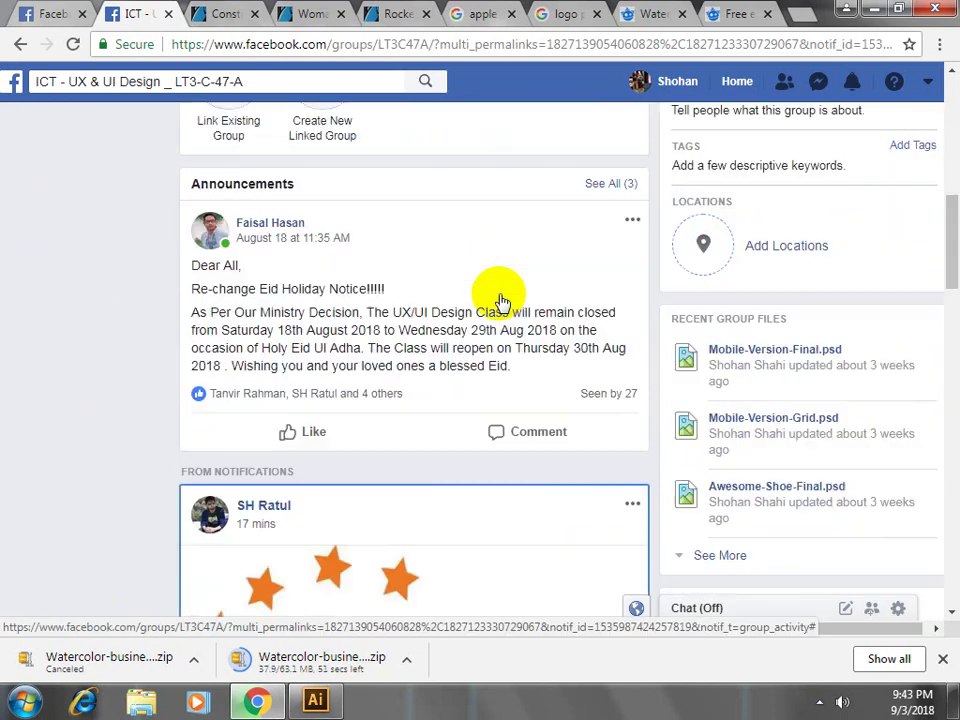
{"action": "scroll", "coordinate": [502, 302], "scroll_direction": "down", "scroll_amount": 2}
{"action": "scroll", "coordinate": [502, 302], "scroll_direction": "down", "scroll_amount": 4}
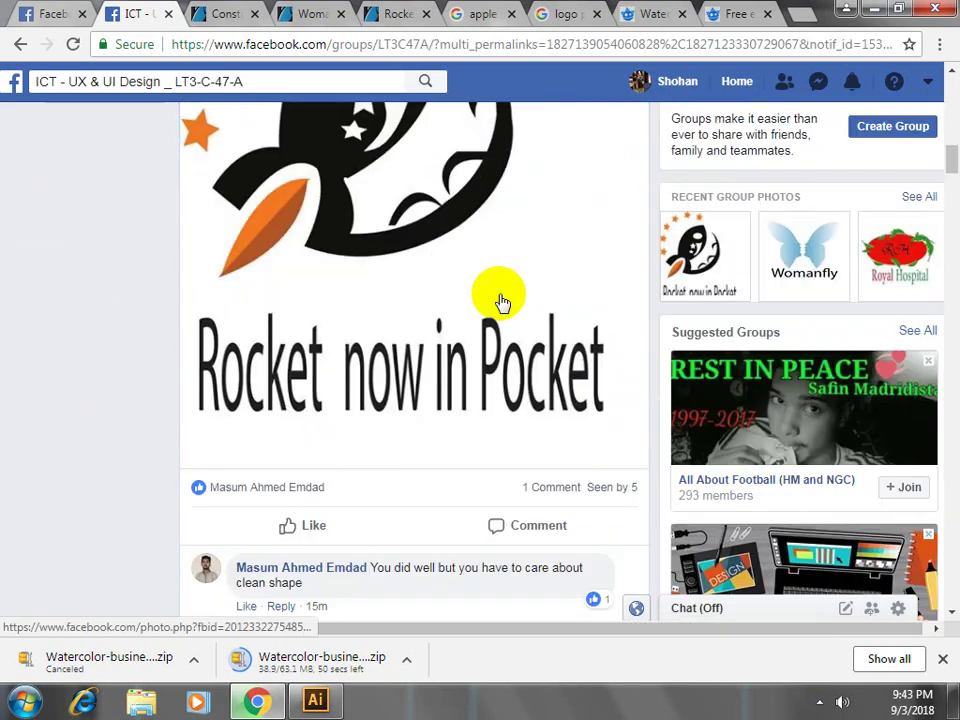
{"action": "scroll", "coordinate": [502, 302], "scroll_direction": "up", "scroll_amount": 1}
{"action": "scroll", "coordinate": [502, 302], "scroll_direction": "up", "scroll_amount": 1}
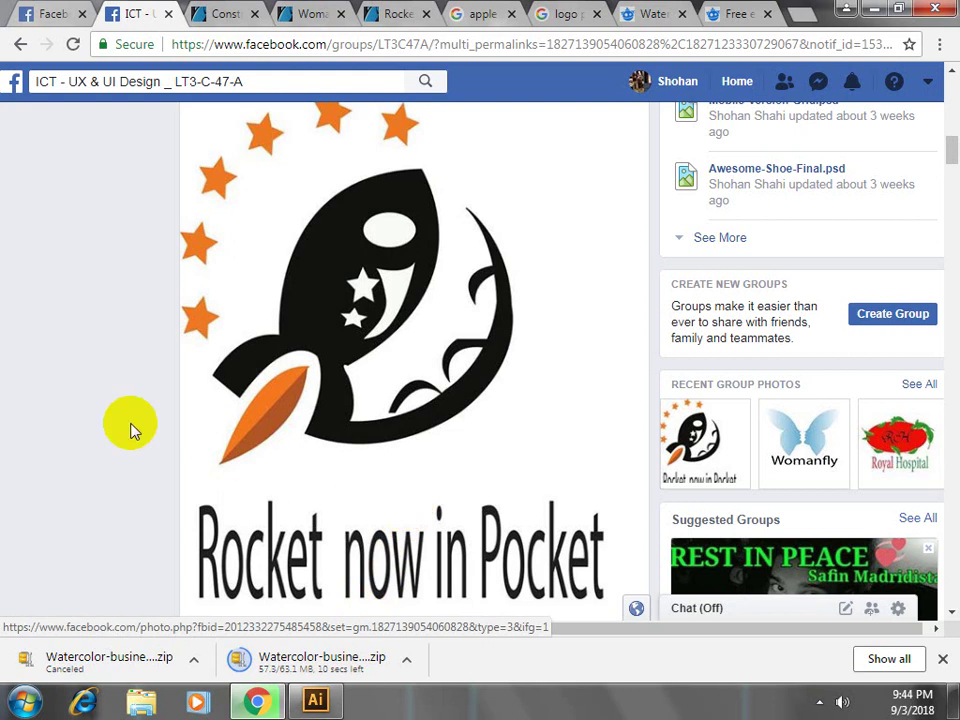
{"action": "scroll", "coordinate": [126, 428], "scroll_direction": "up", "scroll_amount": 2}
{"action": "scroll", "coordinate": [126, 428], "scroll_direction": "up", "scroll_amount": 2}
{"action": "scroll", "coordinate": [126, 428], "scroll_direction": "up", "scroll_amount": 4}
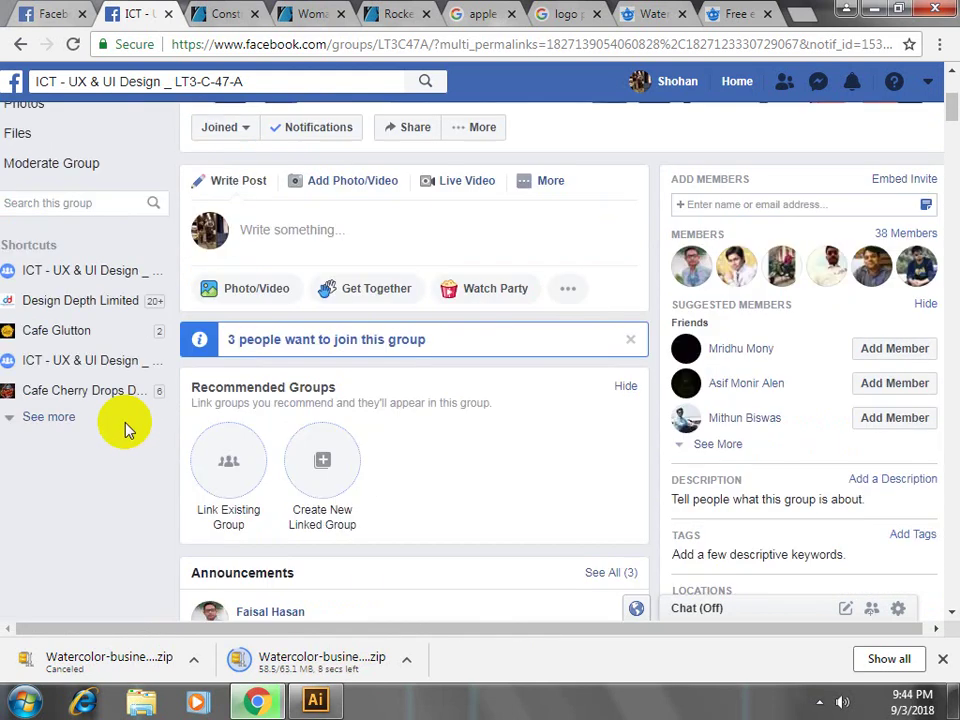
{"action": "scroll", "coordinate": [176, 439], "scroll_direction": "up", "scroll_amount": 2}
{"action": "scroll", "coordinate": [170, 456], "scroll_direction": "up", "scroll_amount": 1}
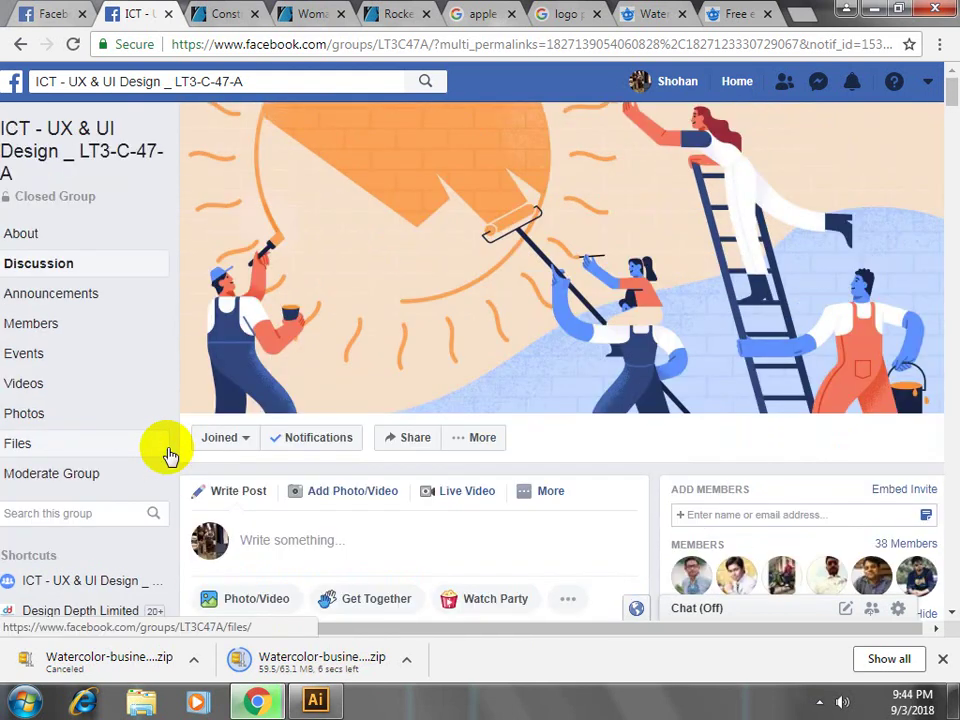
{"action": "scroll", "coordinate": [172, 453], "scroll_direction": "down", "scroll_amount": 7}
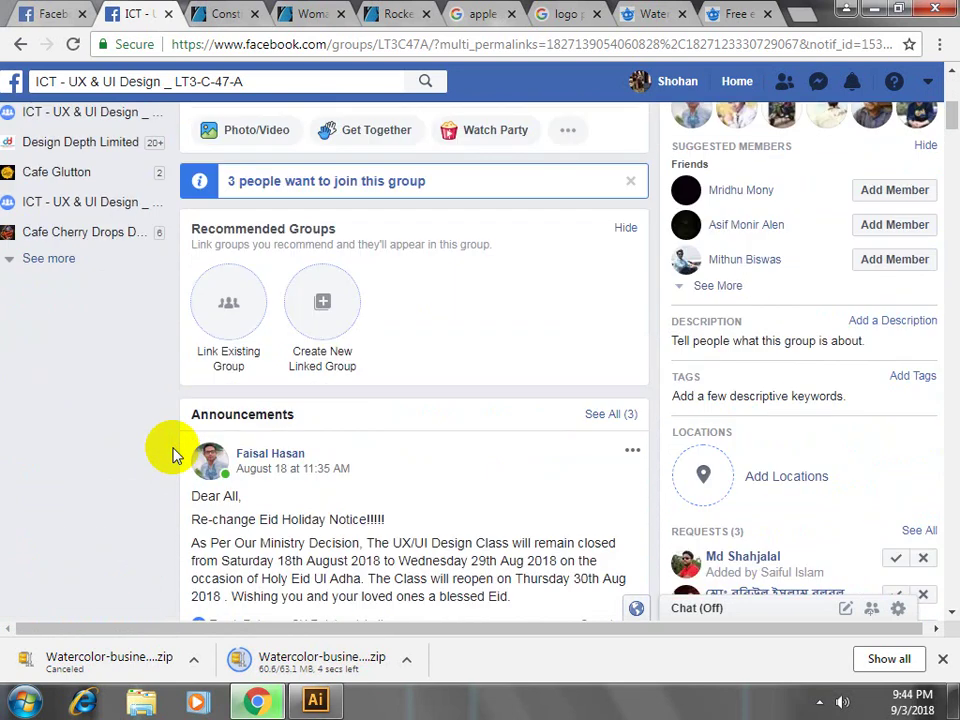
{"action": "scroll", "coordinate": [172, 453], "scroll_direction": "down", "scroll_amount": 5}
{"action": "scroll", "coordinate": [172, 453], "scroll_direction": "down", "scroll_amount": 5}
{"action": "scroll", "coordinate": [172, 453], "scroll_direction": "down", "scroll_amount": 4}
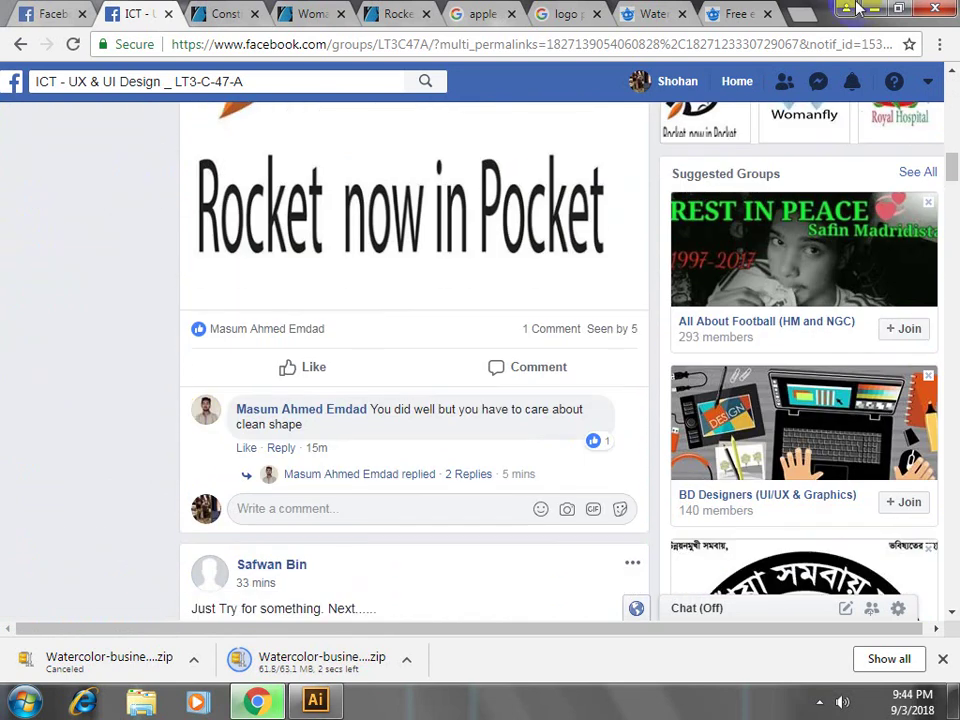
Search Google for 'app design' in a new tab and show image results
{"action": "left_click", "coordinate": [799, 15]}
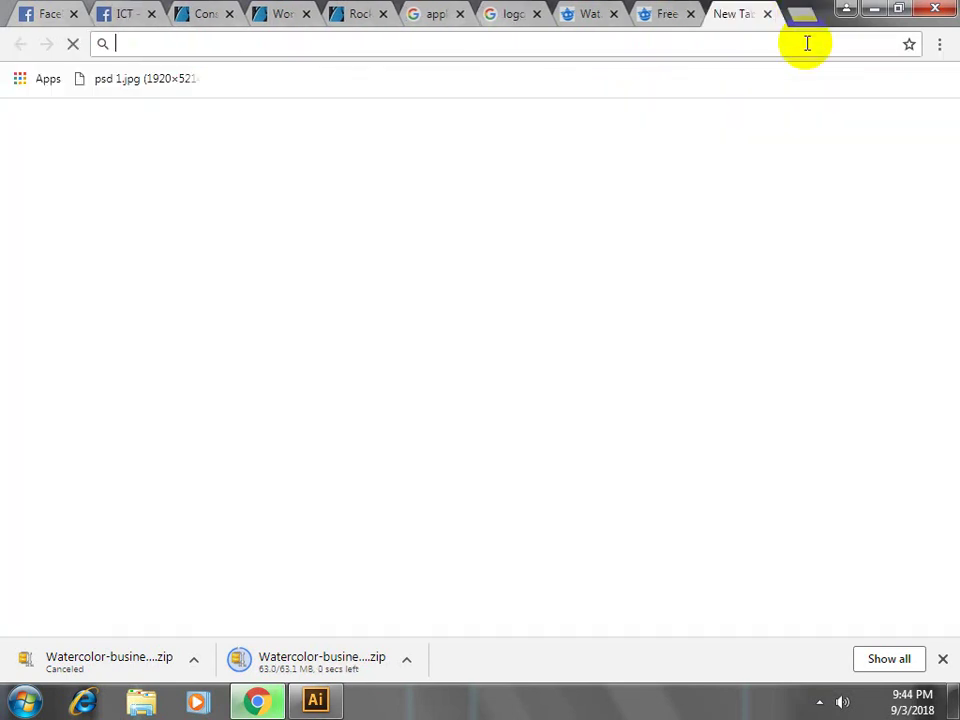
{"action": "type", "text": "ui"}
{"action": "key", "text": "BackSpace"}
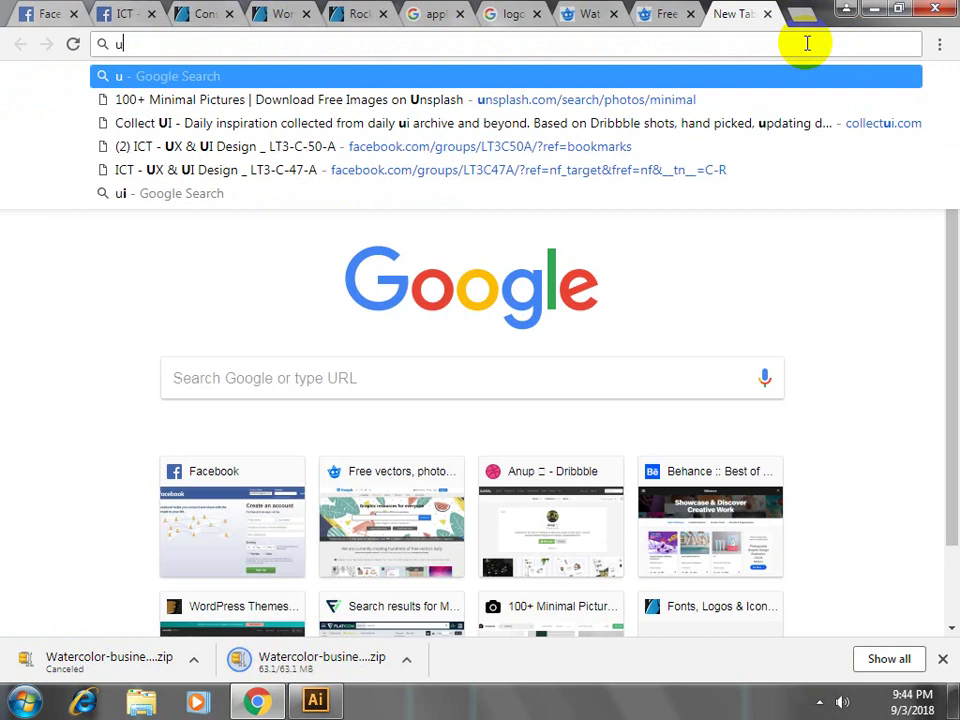
{"action": "key", "text": "BackSpace"}
{"action": "type", "text": "app"}
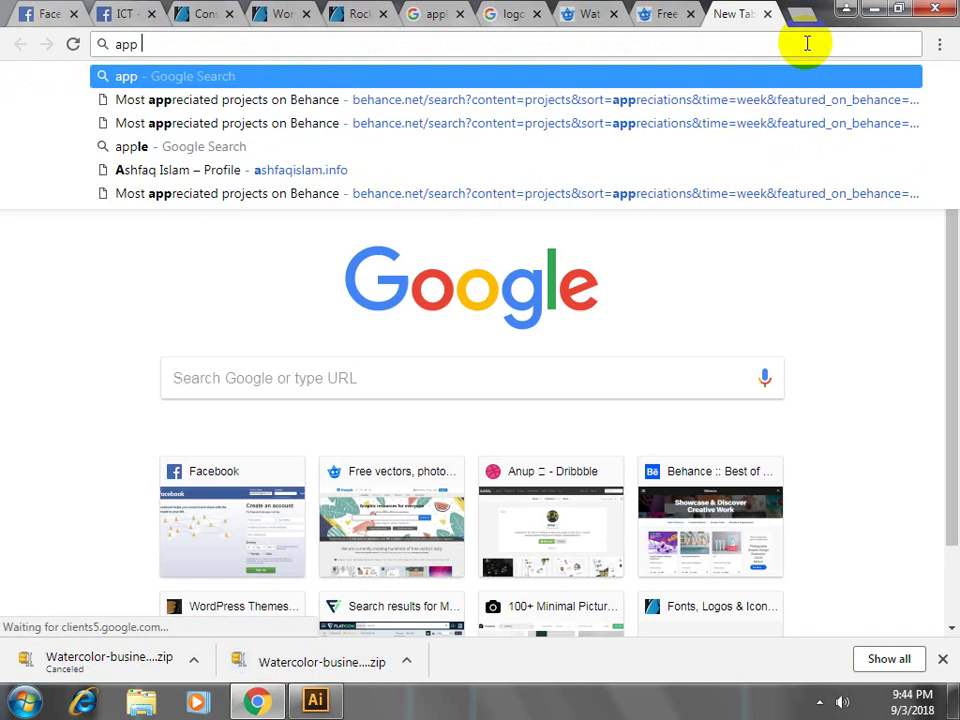
{"action": "type", "text": " ui"}
{"action": "key", "text": "BackSpace"}
{"action": "key", "text": "BackSpace"}
{"action": "type", "text": "de"}
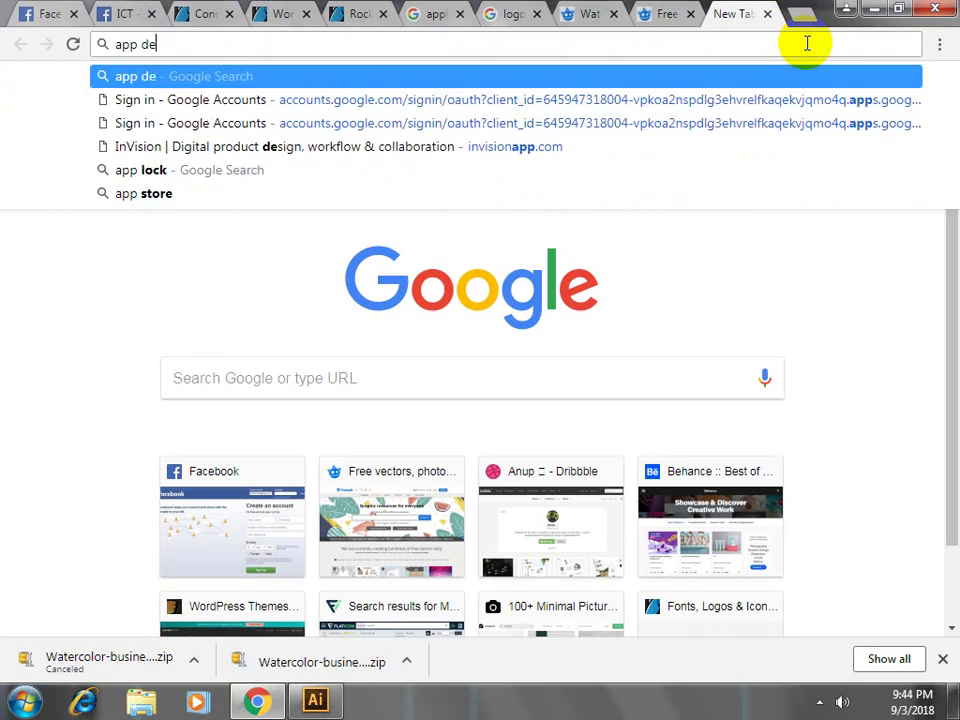
{"action": "type", "text": "sign"}
{"action": "key", "text": "Return"}
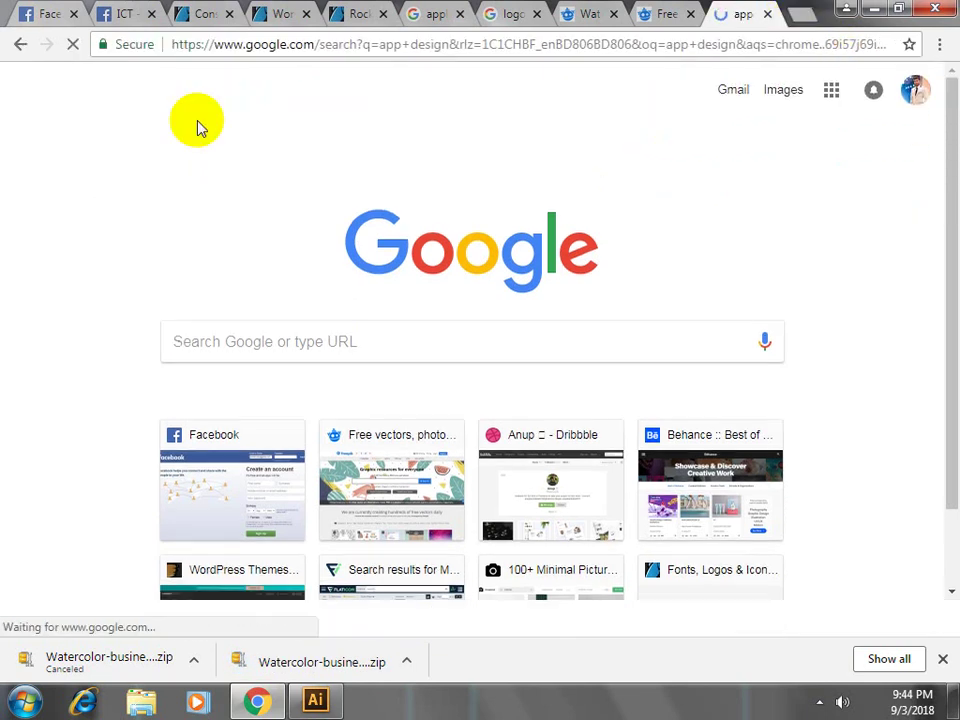
{"action": "left_click", "coordinate": [219, 163]}
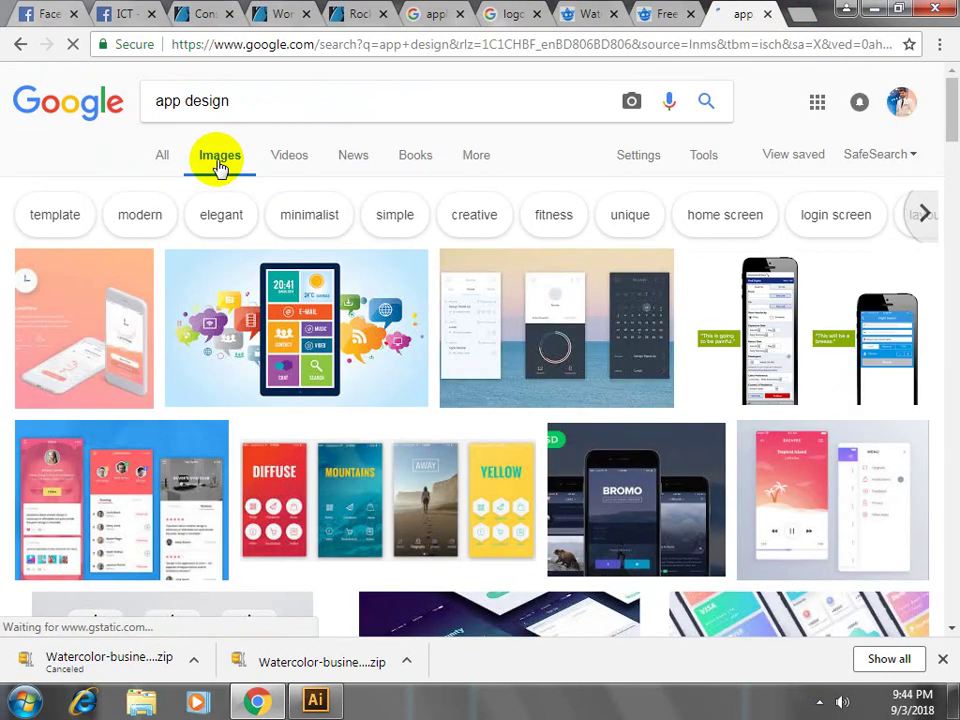
Open the DIFFUSE app-skins image in a new tab and view related template images
{"action": "left_click", "coordinate": [368, 478]}
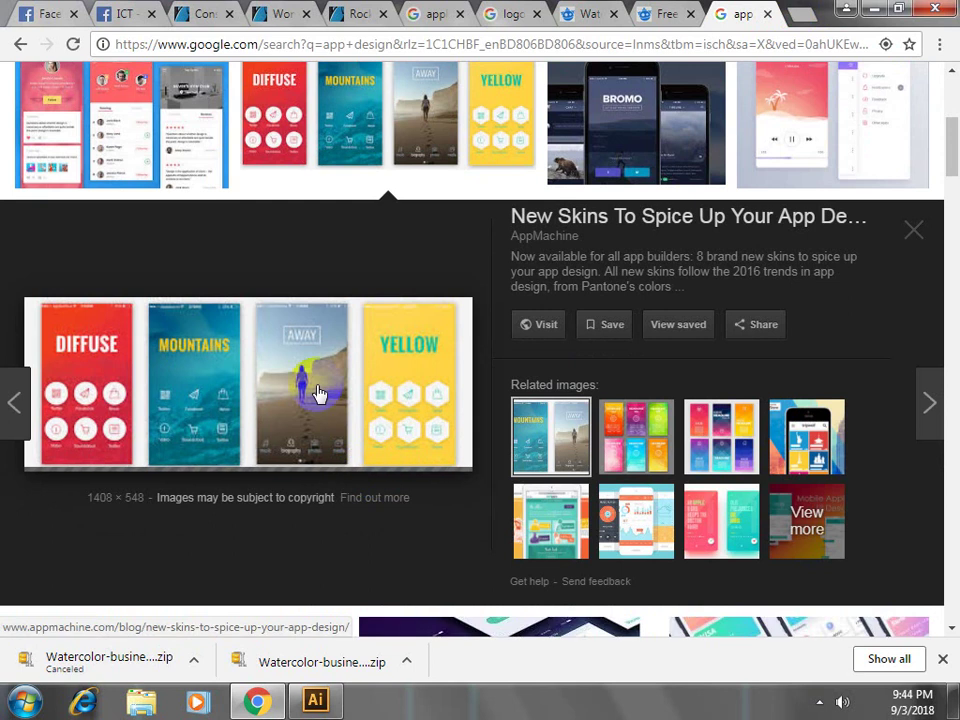
{"action": "right_click", "coordinate": [318, 391]}
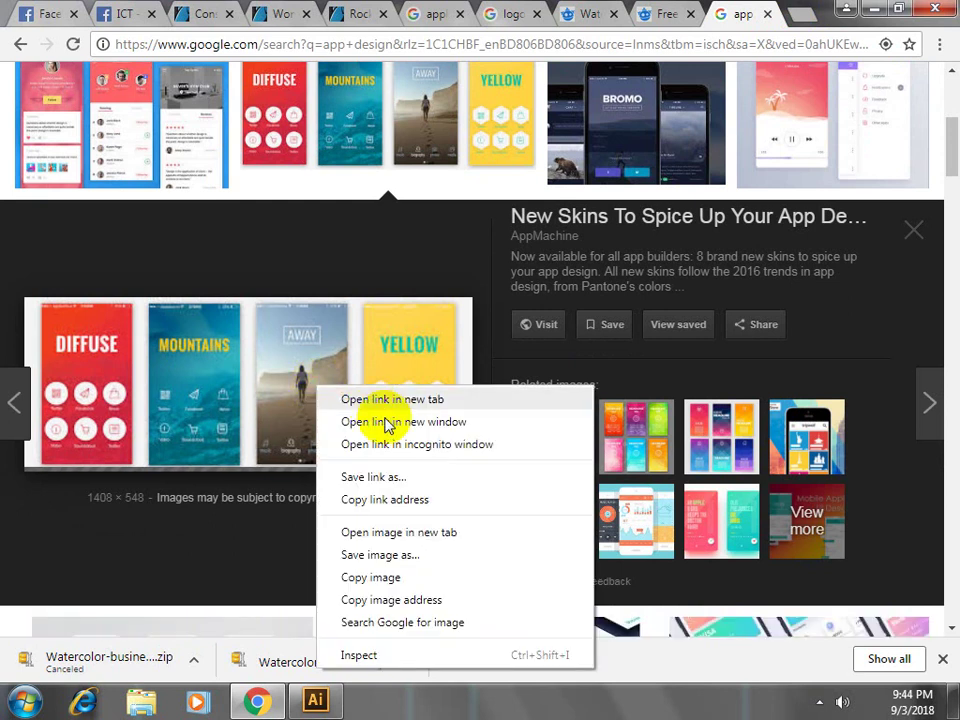
{"action": "left_click", "coordinate": [378, 536]}
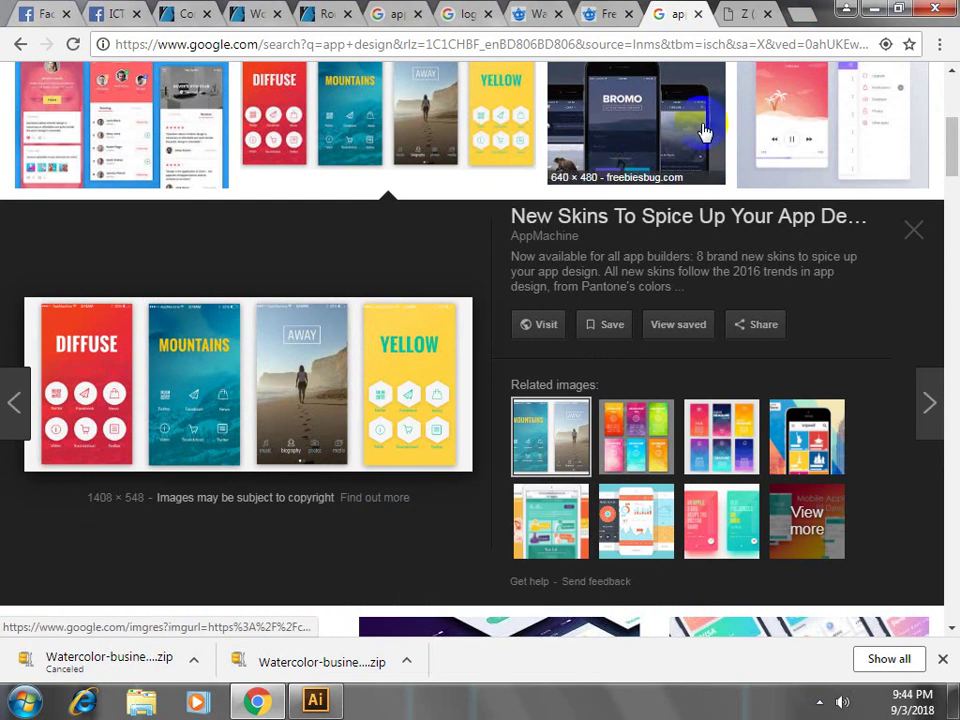
{"action": "left_click", "coordinate": [631, 441]}
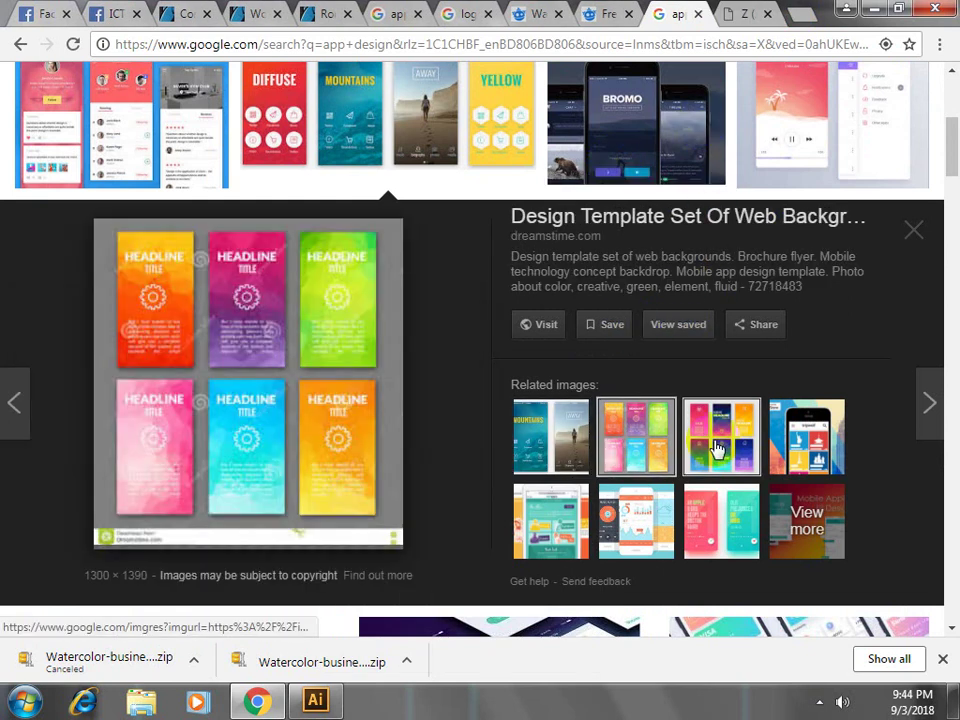
{"action": "left_click", "coordinate": [718, 448]}
Preview CalmSpark, Mega iOS App Design Kit, insurance broker, medical android and iOS 11 app images
{"action": "scroll", "coordinate": [409, 347], "scroll_direction": "down", "scroll_amount": 5}
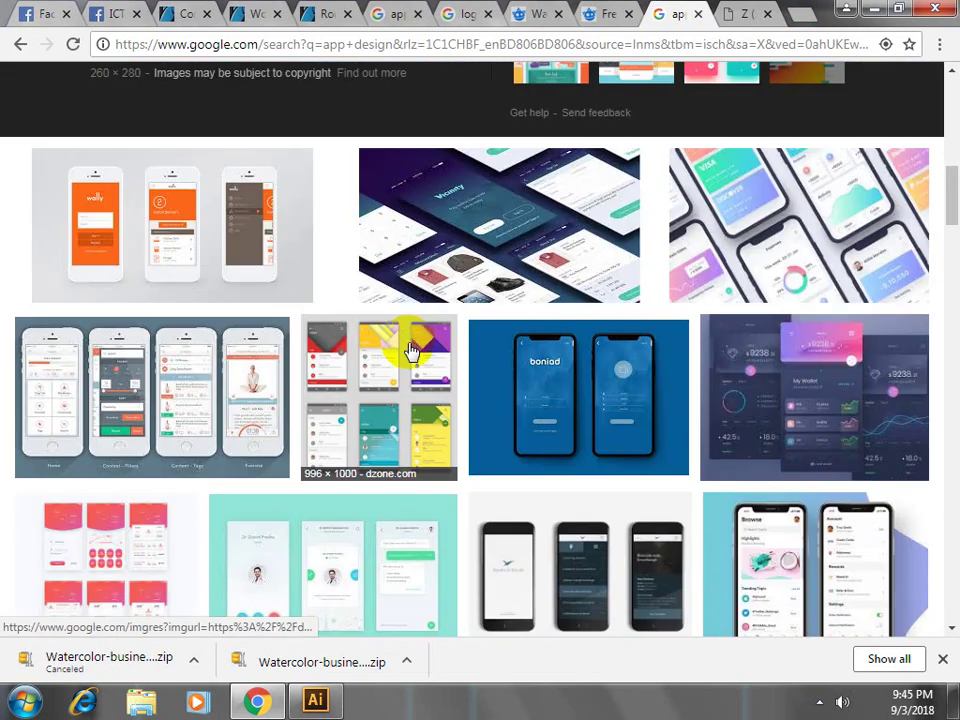
{"action": "left_click", "coordinate": [178, 390]}
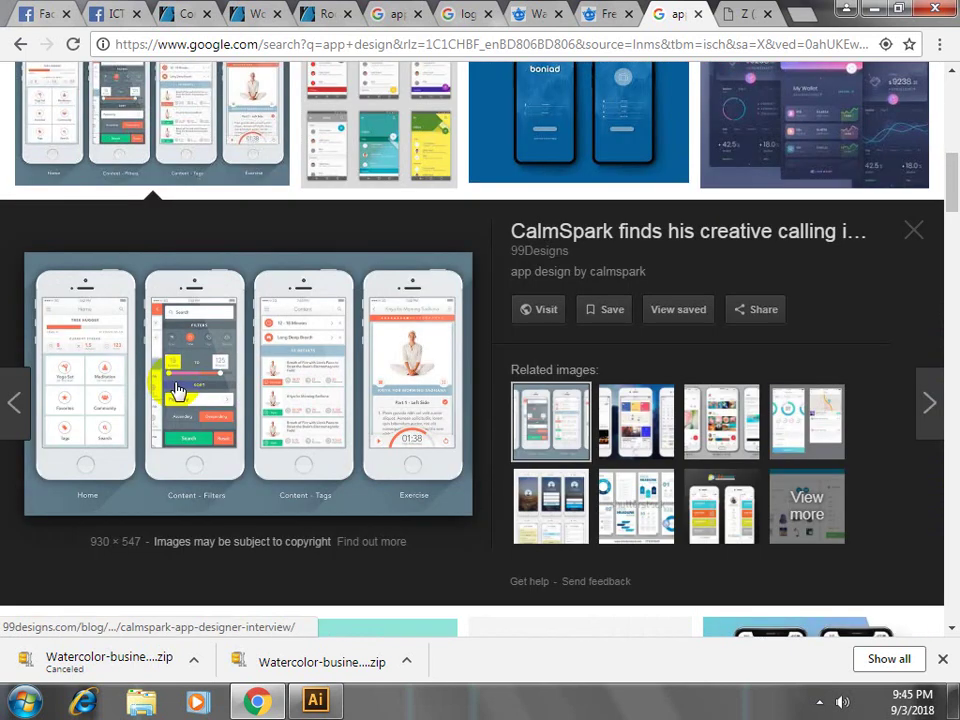
{"action": "left_click", "coordinate": [730, 422]}
{"action": "left_click", "coordinate": [790, 428]}
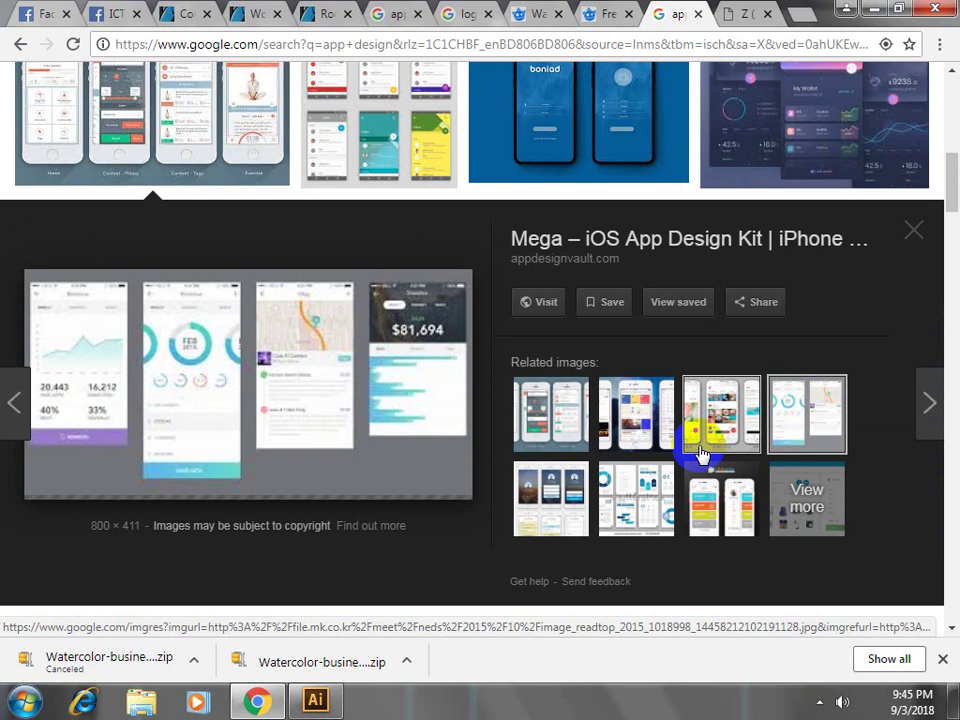
{"action": "left_click", "coordinate": [551, 498]}
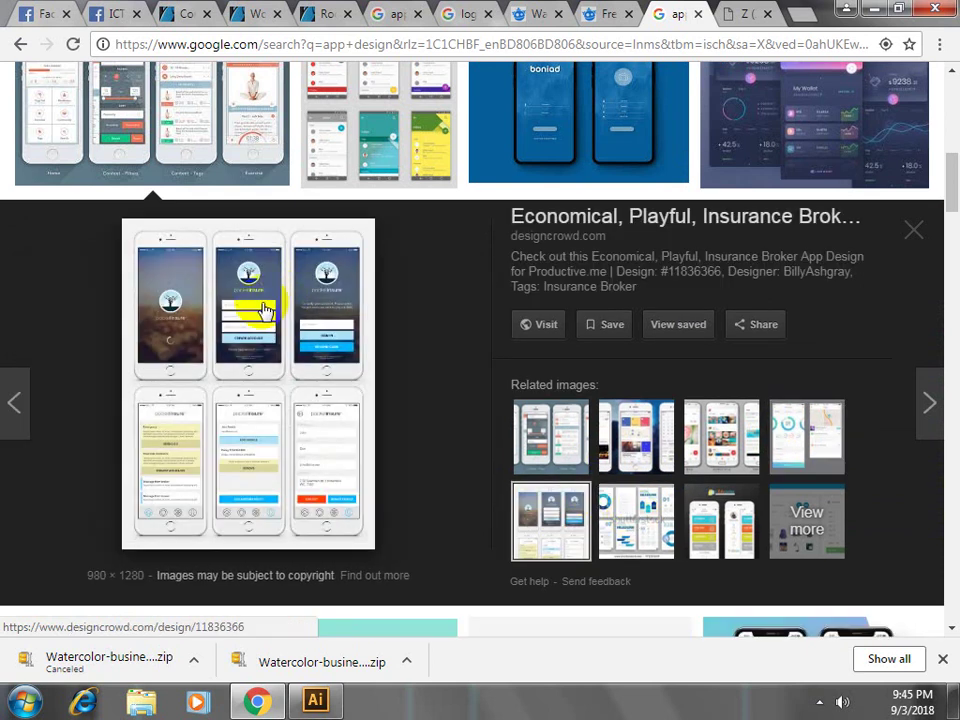
{"action": "scroll", "coordinate": [321, 326], "scroll_direction": "down", "scroll_amount": 1}
{"action": "scroll", "coordinate": [321, 321], "scroll_direction": "down", "scroll_amount": 2}
{"action": "scroll", "coordinate": [335, 333], "scroll_direction": "down", "scroll_amount": 2}
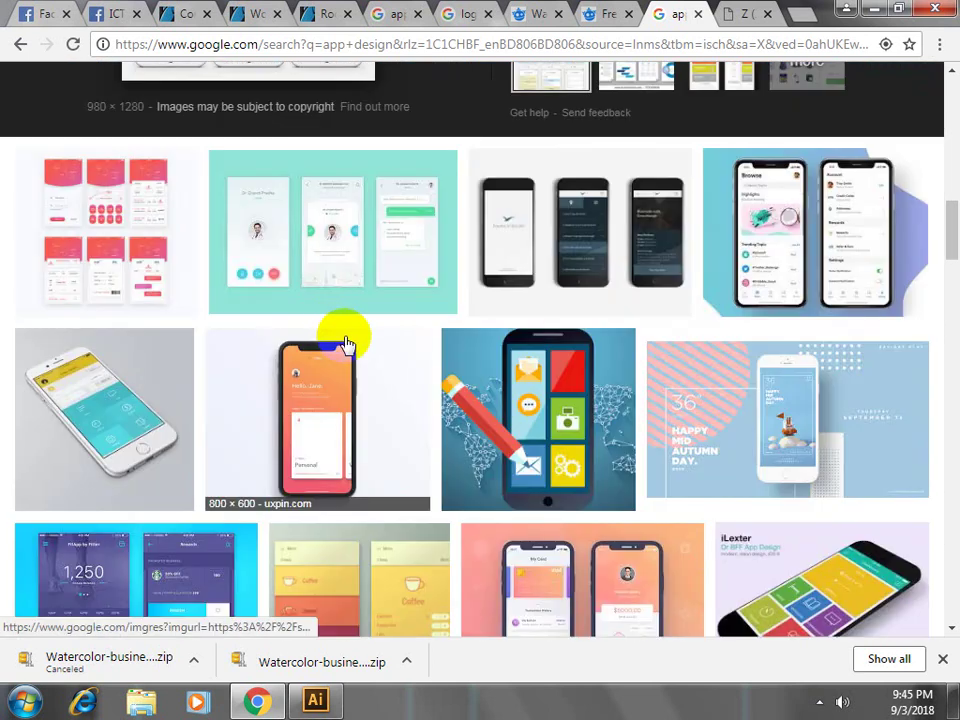
{"action": "left_click", "coordinate": [321, 244]}
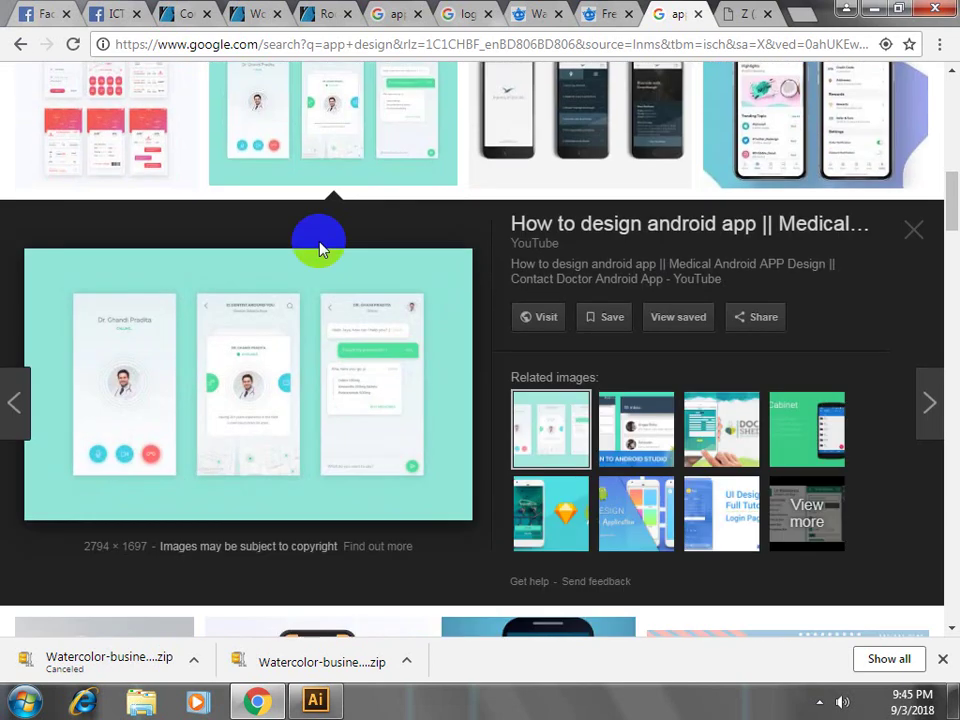
{"action": "scroll", "coordinate": [318, 247], "scroll_direction": "up", "scroll_amount": 2}
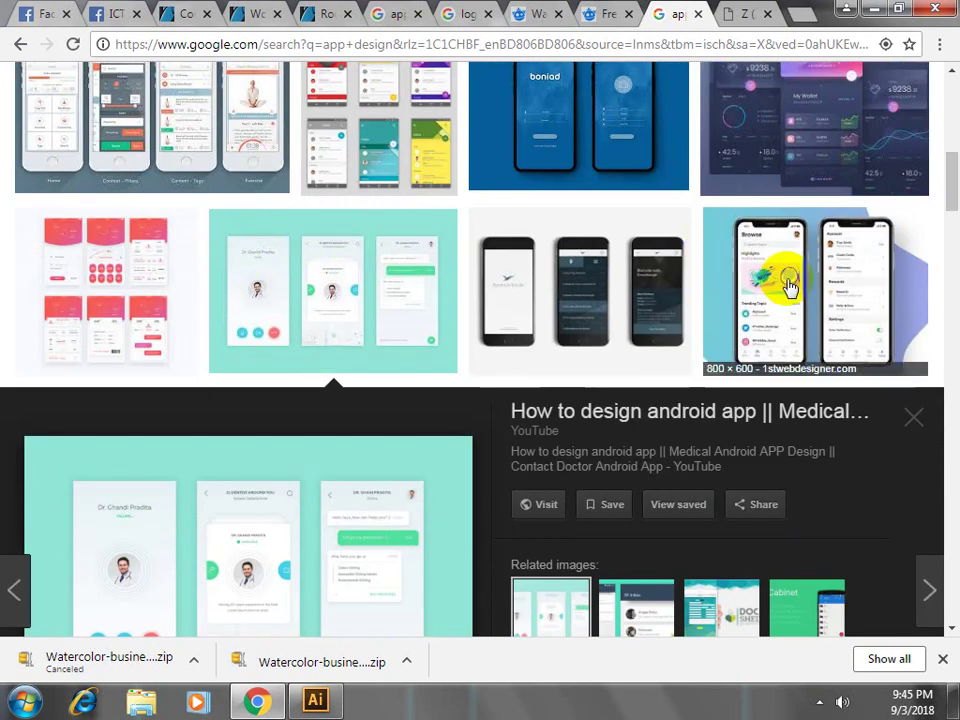
{"action": "left_click", "coordinate": [783, 281]}
Scroll down through more app design image results and back up
{"action": "scroll", "coordinate": [546, 354], "scroll_direction": "down", "scroll_amount": 1}
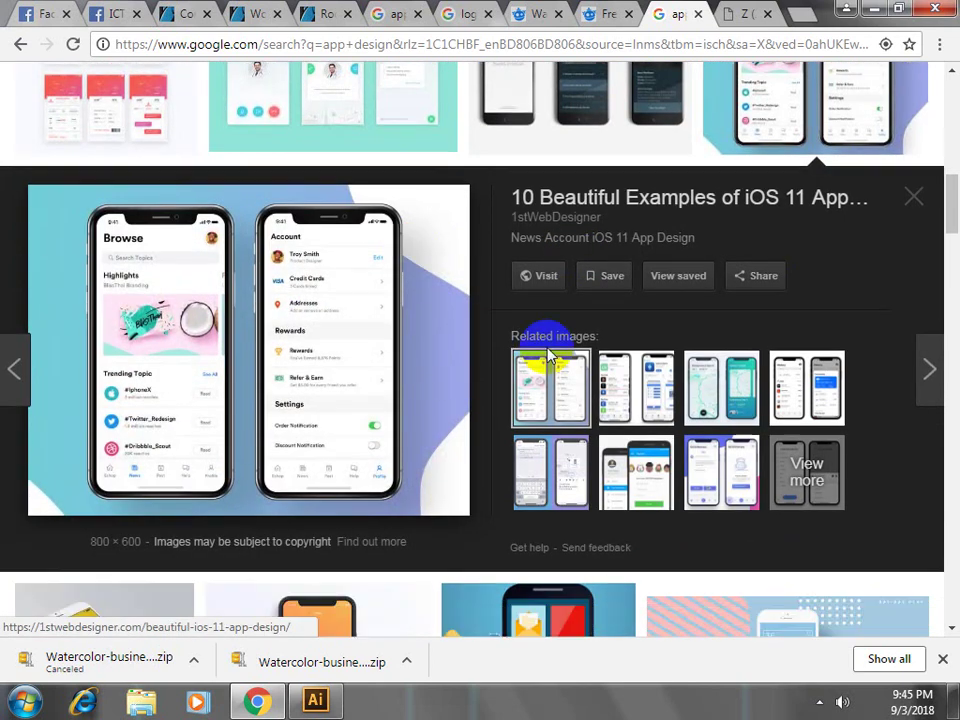
{"action": "scroll", "coordinate": [614, 437], "scroll_direction": "down", "scroll_amount": 5}
{"action": "scroll", "coordinate": [750, 332], "scroll_direction": "down", "scroll_amount": 1}
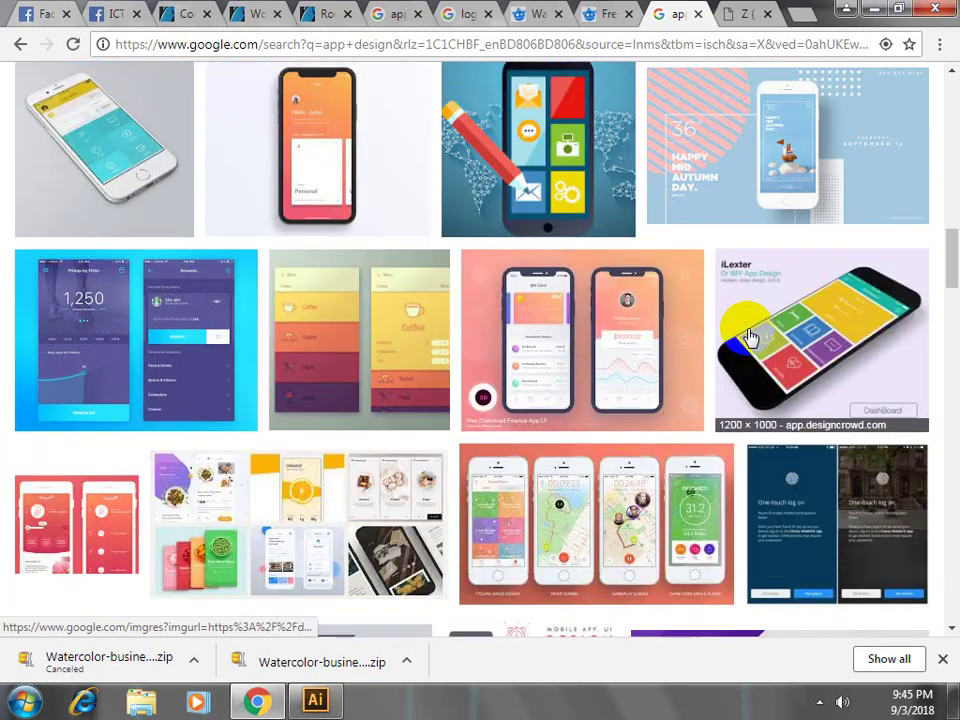
{"action": "scroll", "coordinate": [750, 332], "scroll_direction": "down", "scroll_amount": 2}
{"action": "scroll", "coordinate": [750, 343], "scroll_direction": "down", "scroll_amount": 1}
{"action": "scroll", "coordinate": [600, 352], "scroll_direction": "down", "scroll_amount": 1}
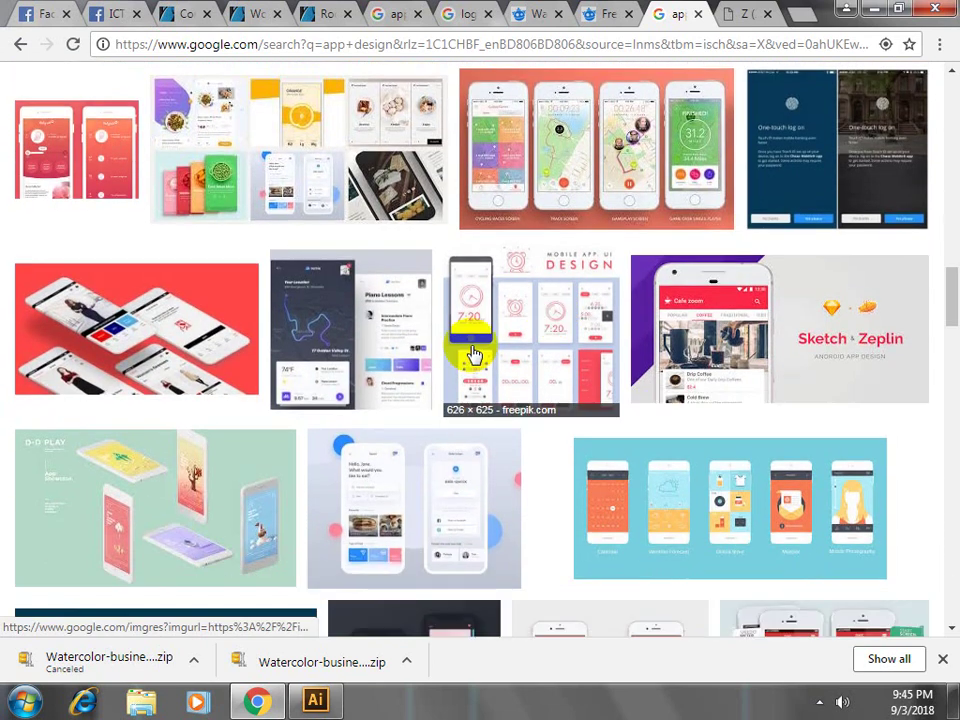
{"action": "scroll", "coordinate": [405, 337], "scroll_direction": "down", "scroll_amount": 3}
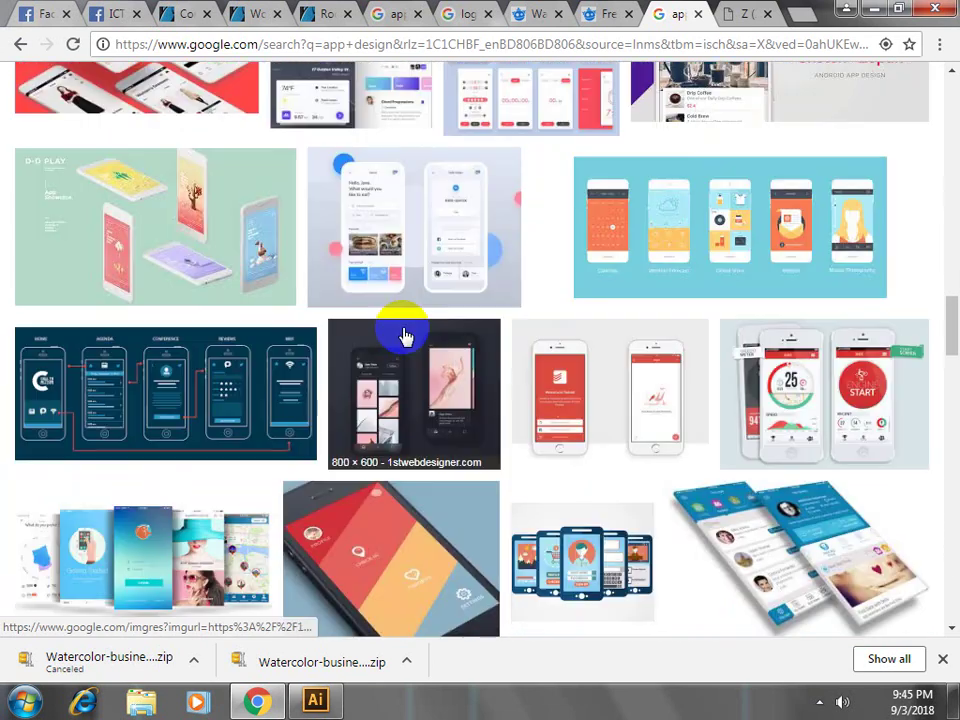
{"action": "scroll", "coordinate": [405, 337], "scroll_direction": "down", "scroll_amount": 2}
{"action": "scroll", "coordinate": [405, 337], "scroll_direction": "down", "scroll_amount": 1}
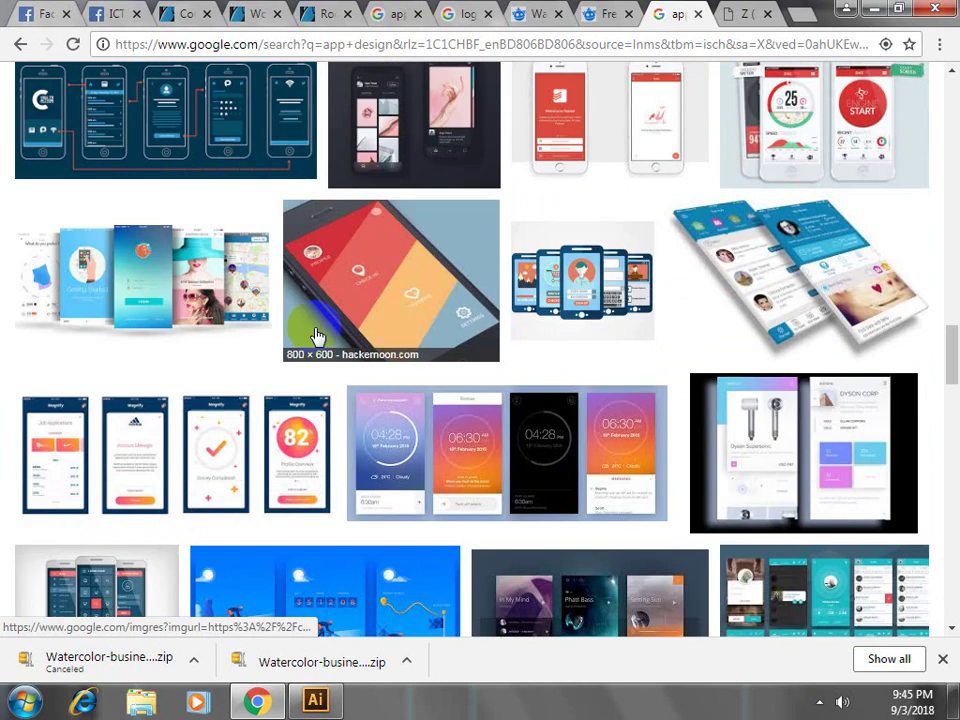
{"action": "scroll", "coordinate": [316, 336], "scroll_direction": "down", "scroll_amount": 2}
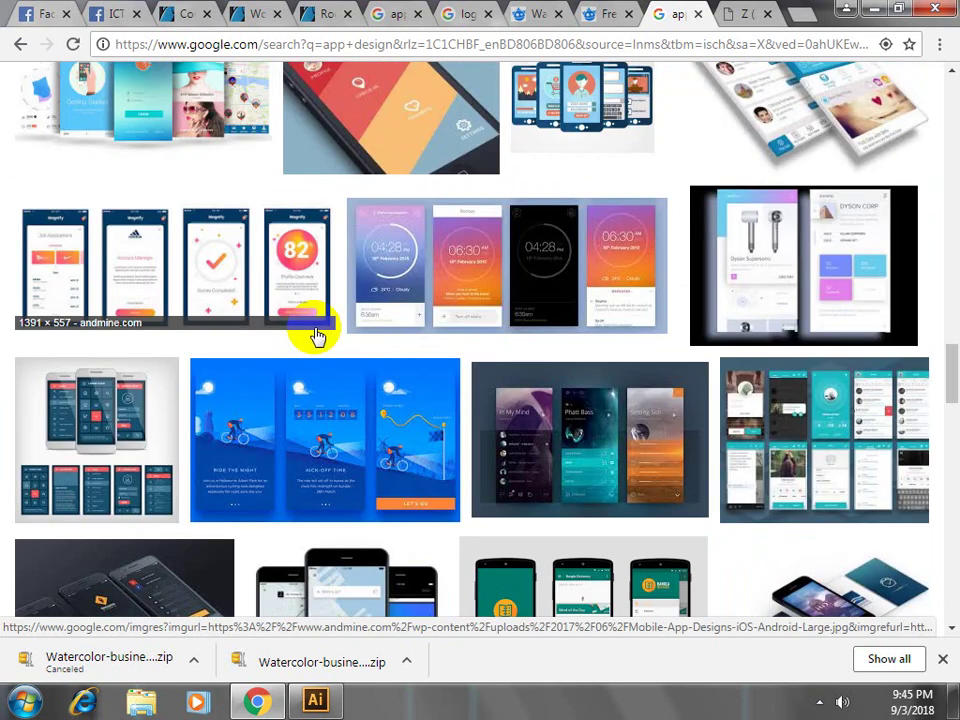
{"action": "scroll", "coordinate": [316, 336], "scroll_direction": "up", "scroll_amount": 1}
{"action": "scroll", "coordinate": [488, 278], "scroll_direction": "up", "scroll_amount": 3}
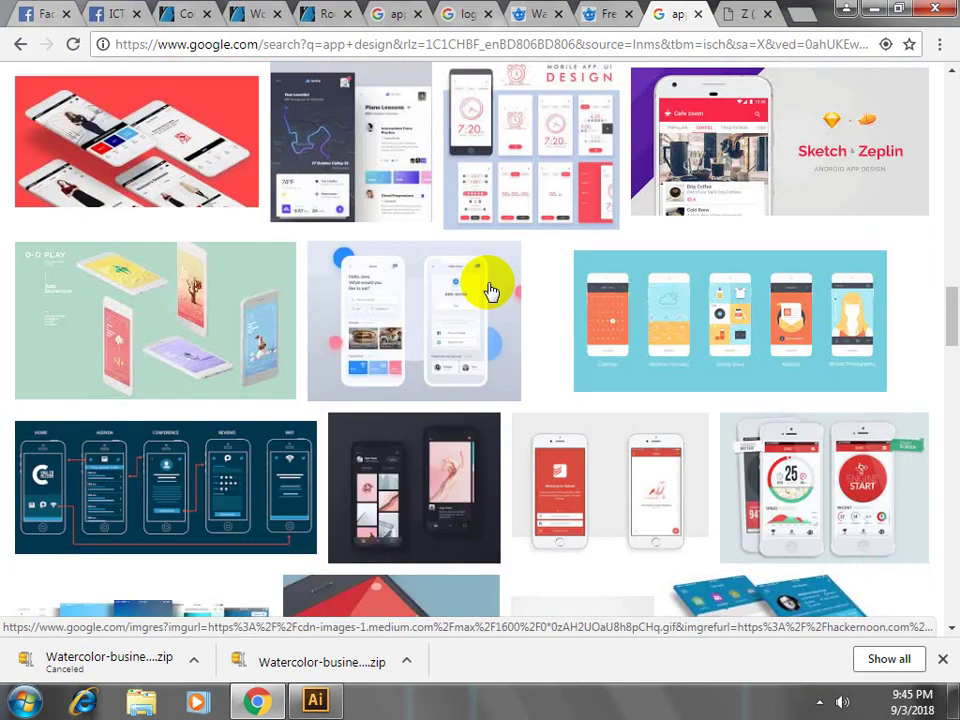
{"action": "scroll", "coordinate": [343, 326], "scroll_direction": "up", "scroll_amount": 4}
{"action": "scroll", "coordinate": [340, 330], "scroll_direction": "up", "scroll_amount": 2}
{"action": "scroll", "coordinate": [340, 330], "scroll_direction": "up", "scroll_amount": 4}
{"action": "scroll", "coordinate": [336, 328], "scroll_direction": "up", "scroll_amount": 4}
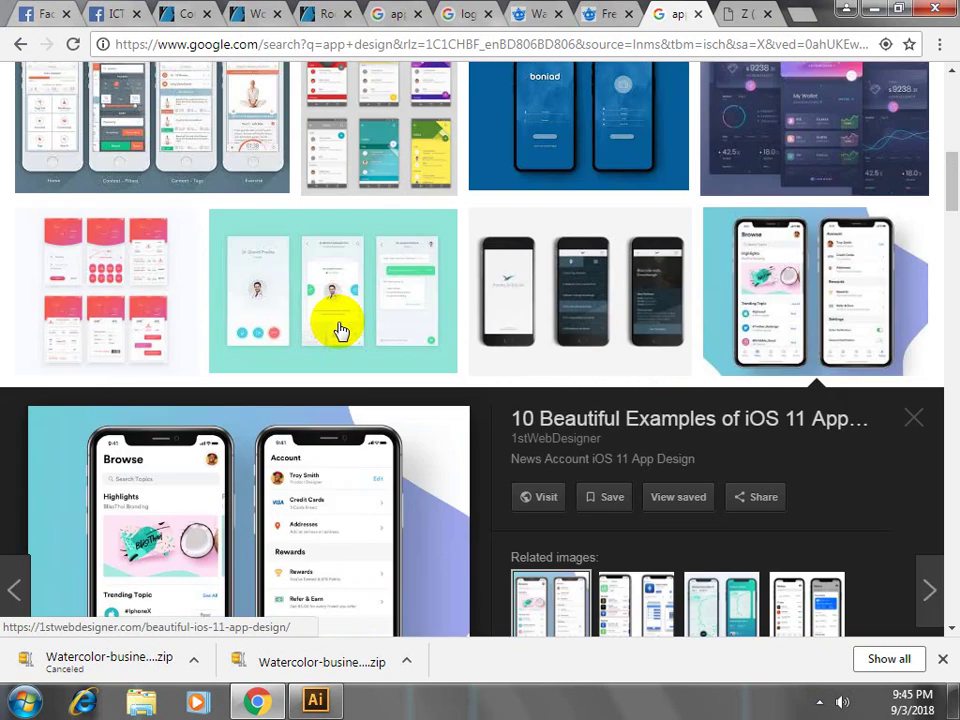
{"action": "scroll", "coordinate": [336, 332], "scroll_direction": "up", "scroll_amount": 2}
{"action": "scroll", "coordinate": [336, 328], "scroll_direction": "up", "scroll_amount": 1}
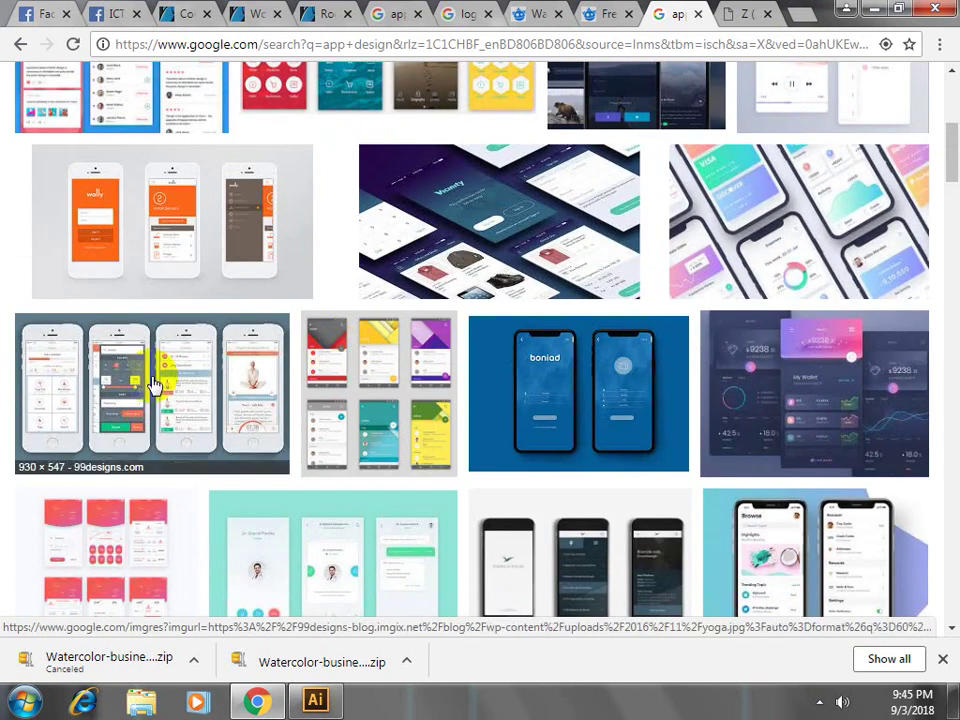
Open the CalmSpark app design image in its own tab, then return to the results
{"action": "left_click", "coordinate": [155, 385]}
{"action": "right_click", "coordinate": [258, 328]}
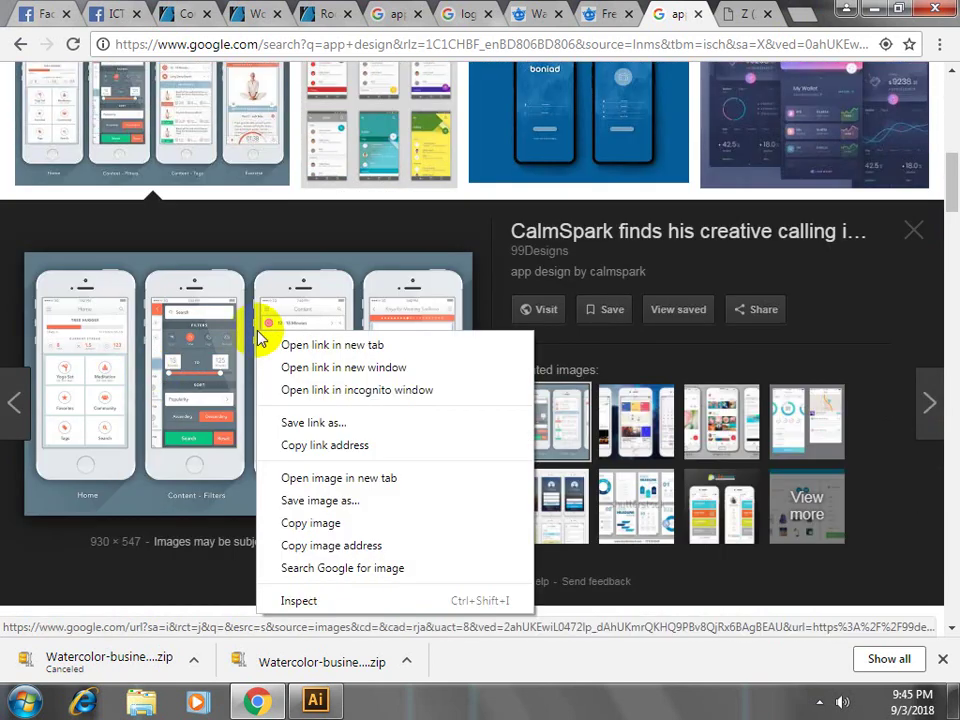
{"action": "left_click", "coordinate": [349, 478]}
{"action": "left_click", "coordinate": [685, 14]}
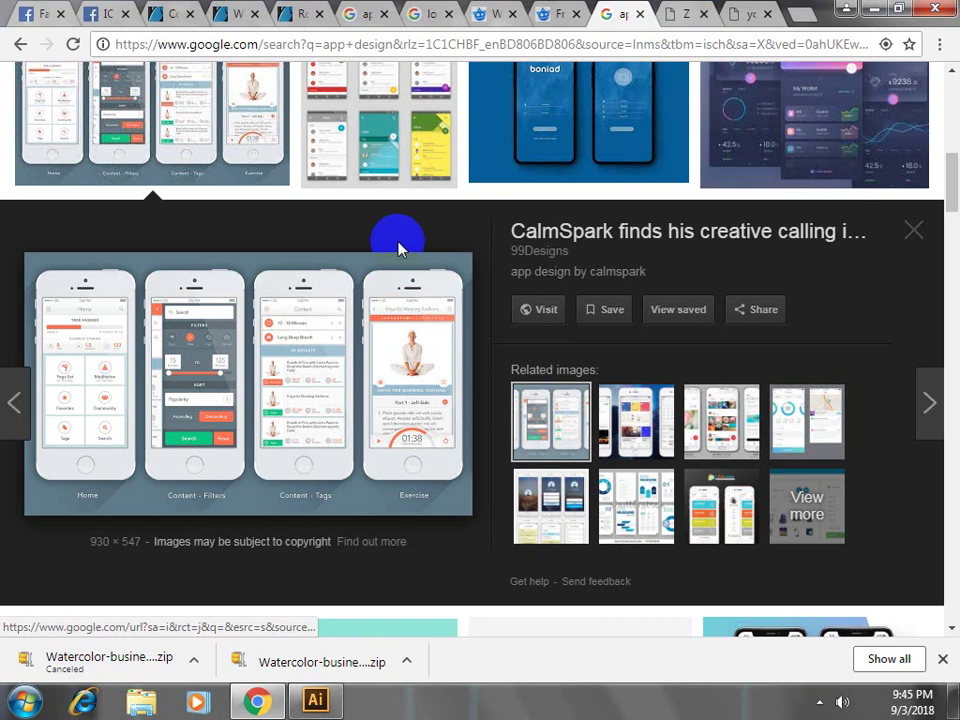
{"action": "left_click", "coordinate": [604, 12]}
Reopen the DIFFUSE app-skins preview and open its full-size image in a new tab
{"action": "scroll", "coordinate": [439, 212], "scroll_direction": "up", "scroll_amount": 5}
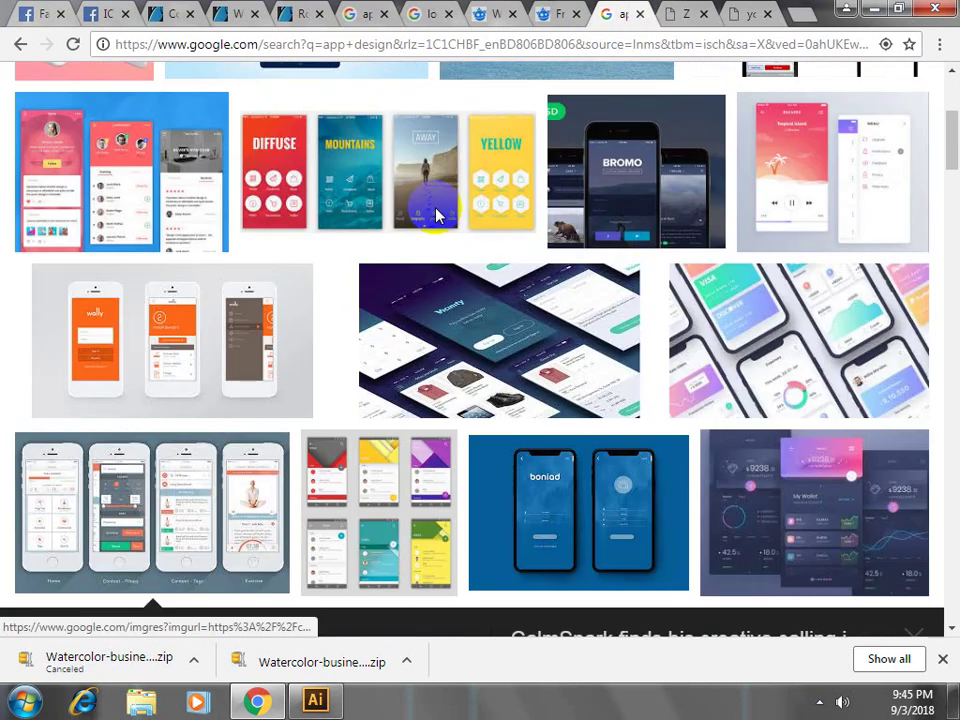
{"action": "scroll", "coordinate": [305, 272], "scroll_direction": "up", "scroll_amount": 2}
{"action": "scroll", "coordinate": [300, 262], "scroll_direction": "up", "scroll_amount": 2}
{"action": "scroll", "coordinate": [390, 330], "scroll_direction": "down", "scroll_amount": 1}
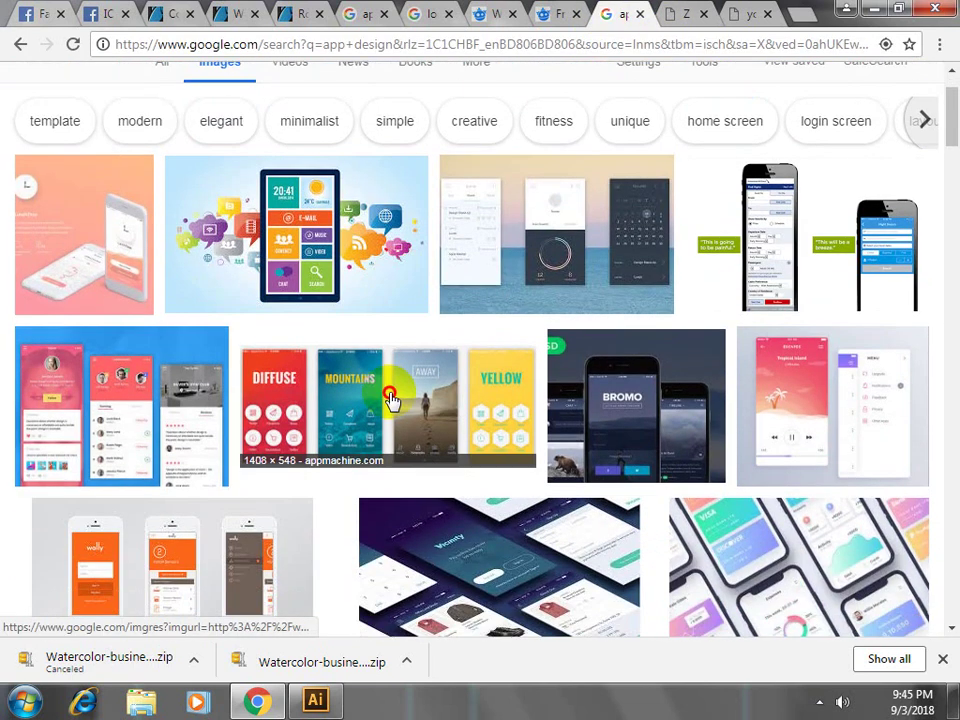
{"action": "left_click", "coordinate": [395, 398]}
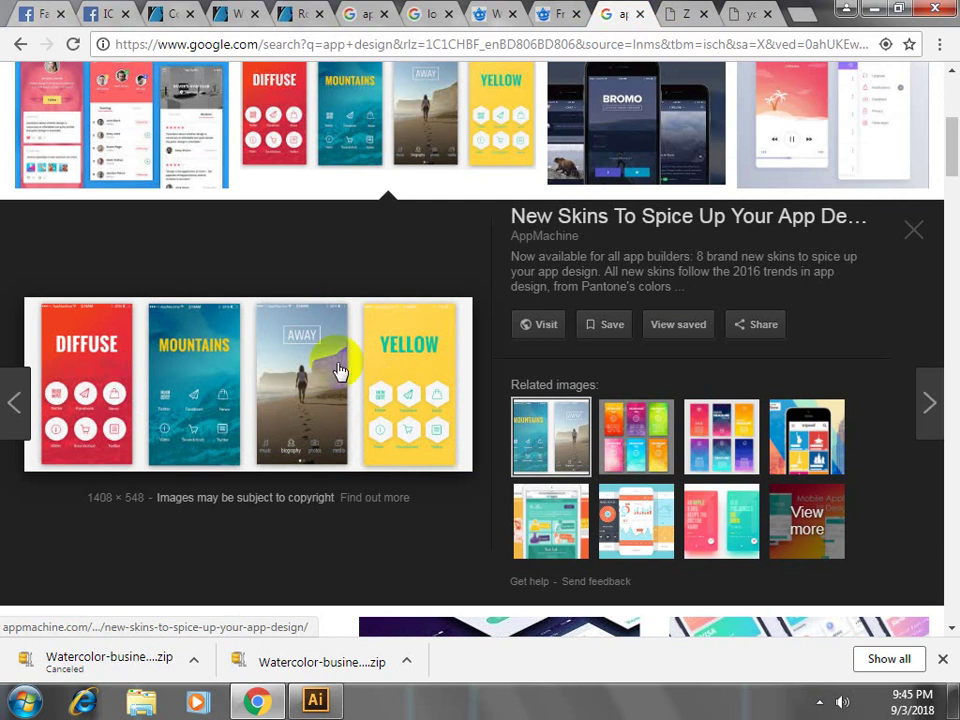
{"action": "right_click", "coordinate": [301, 361]}
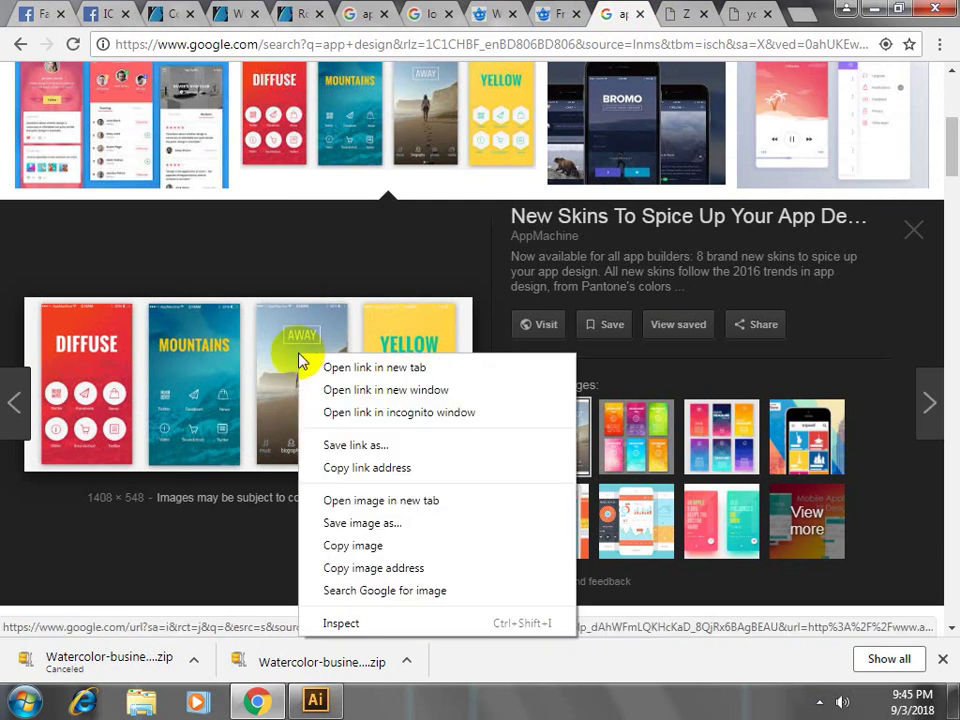
{"action": "left_click", "coordinate": [385, 505]}
Switch to the full-size app-skins image and choose Save image as
{"action": "left_click", "coordinate": [740, 13]}
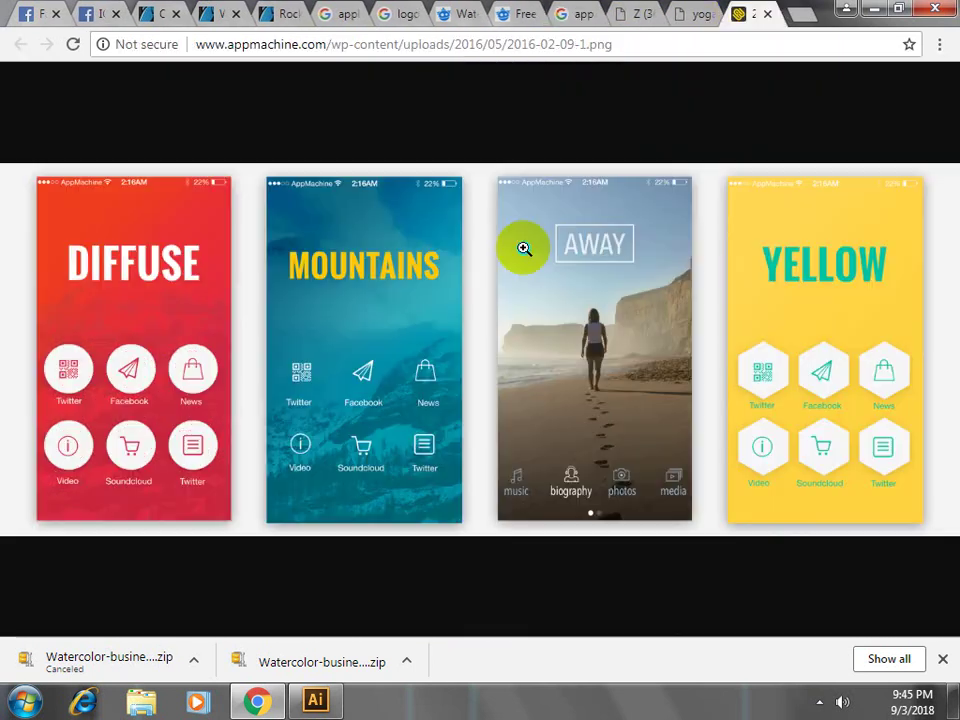
{"action": "right_click", "coordinate": [525, 255]}
{"action": "left_click", "coordinate": [587, 286]}
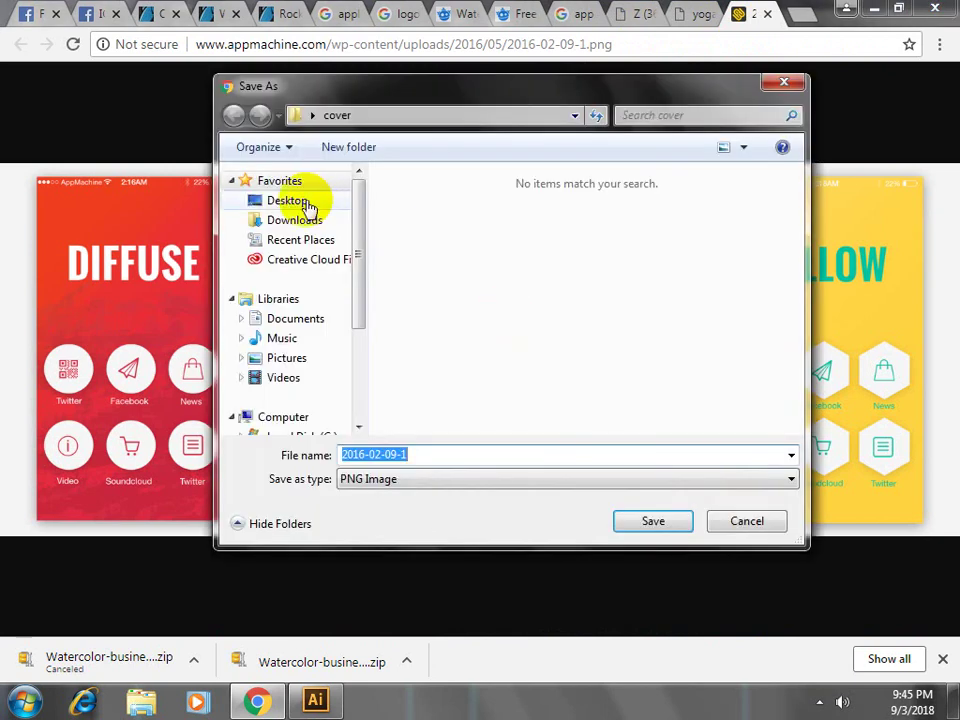
Create a new Desktop folder named ui and save the app-skins image there as 2016-02-09-1.png
{"action": "left_click", "coordinate": [290, 201]}
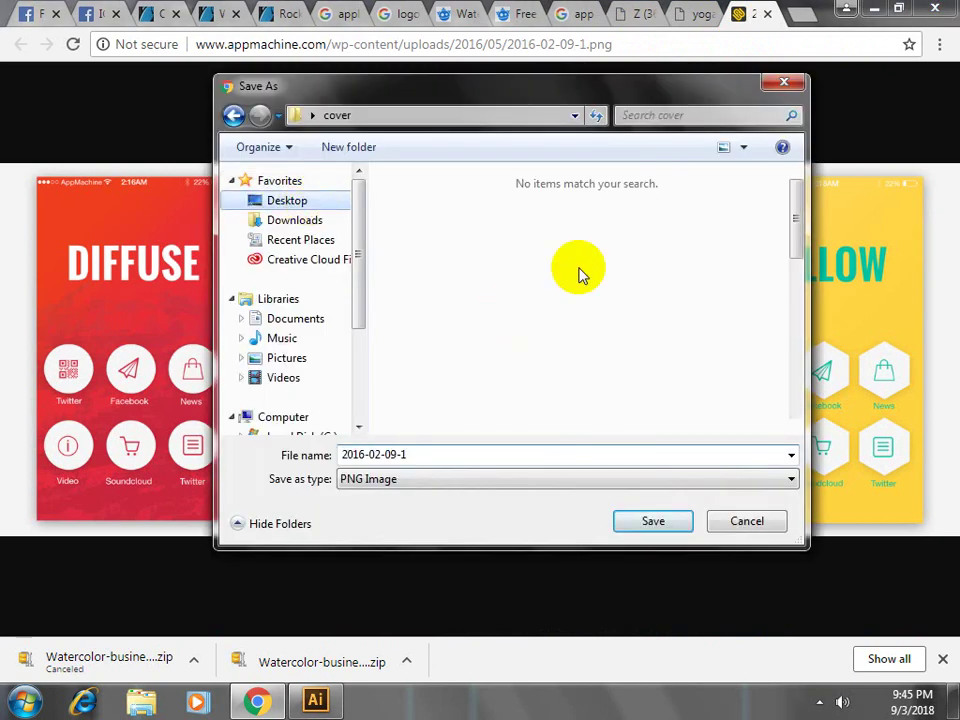
{"action": "right_click", "coordinate": [720, 295]}
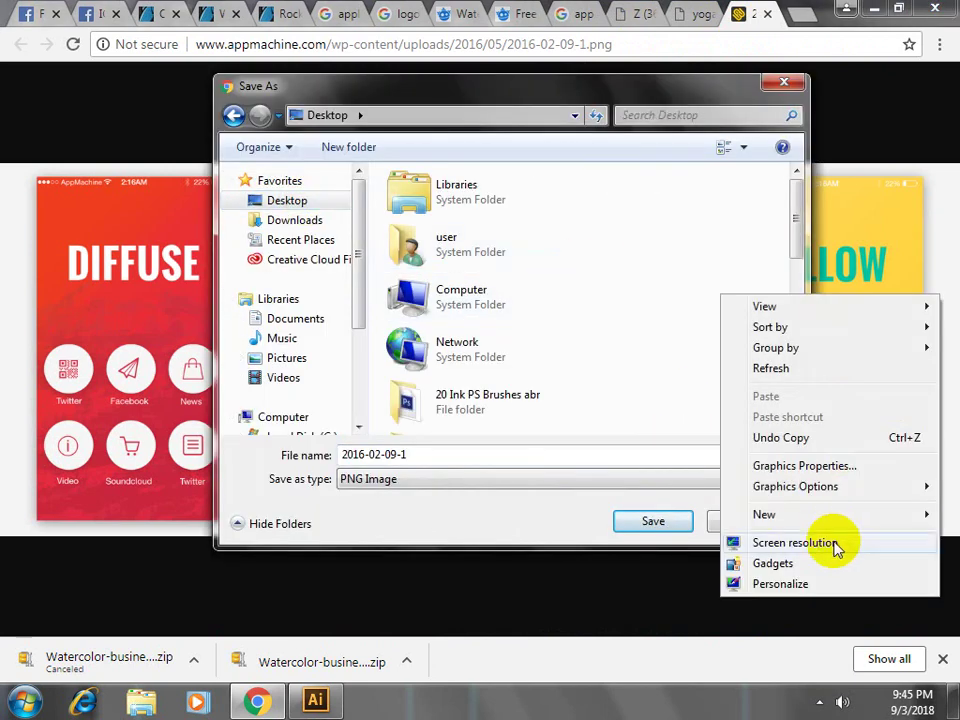
{"action": "mouse_move", "coordinate": [764, 514]}
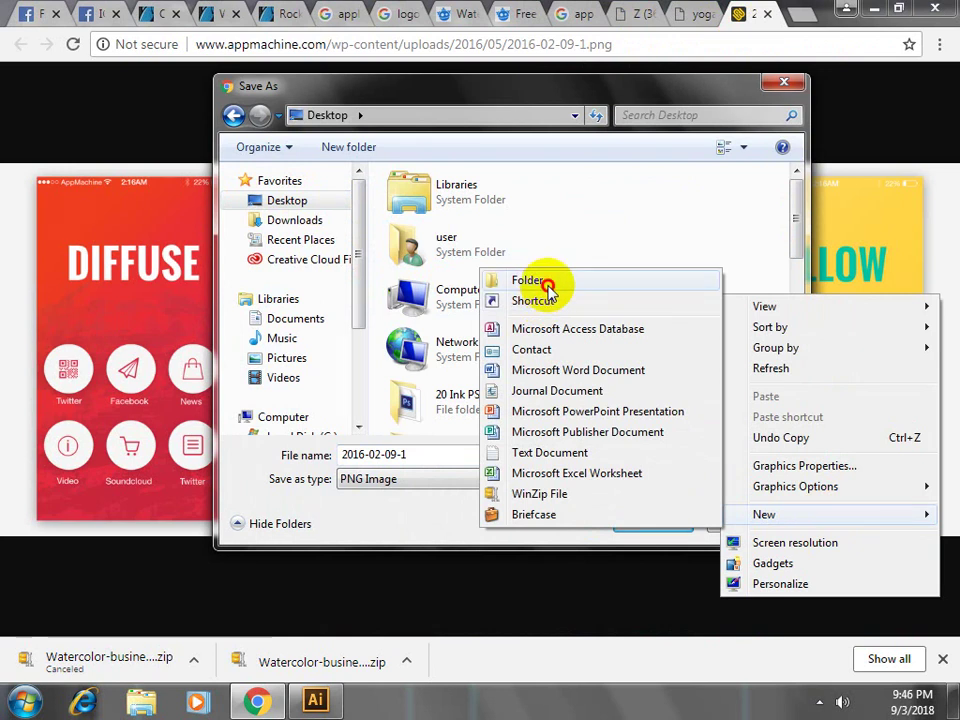
{"action": "left_click", "coordinate": [546, 281]}
{"action": "type", "text": "ui"}
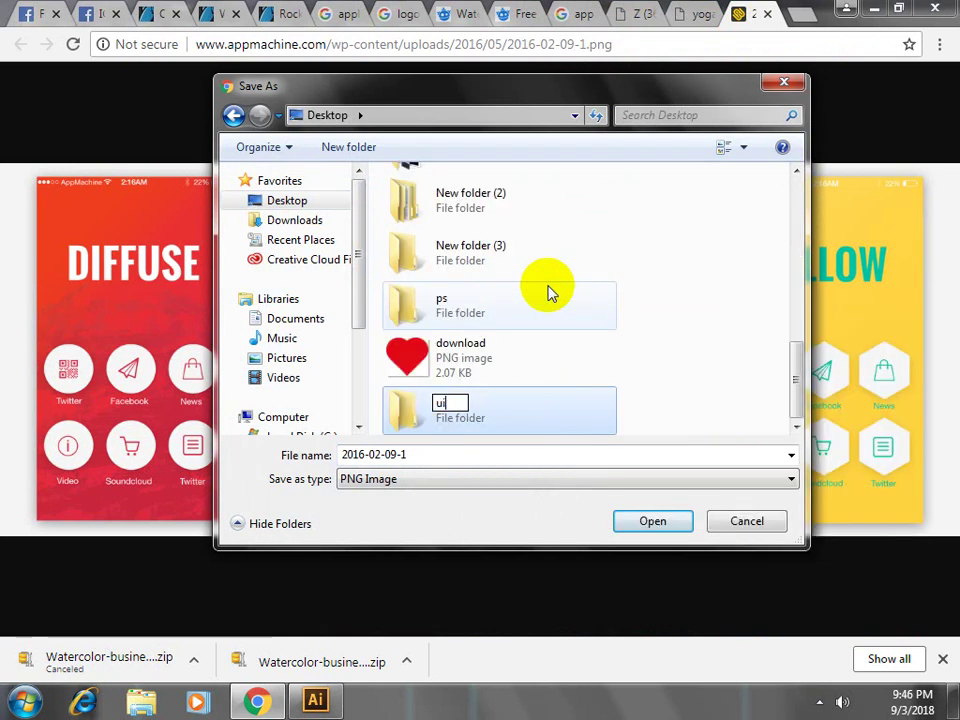
{"action": "key", "text": "Return"}
{"action": "key", "text": "Return"}
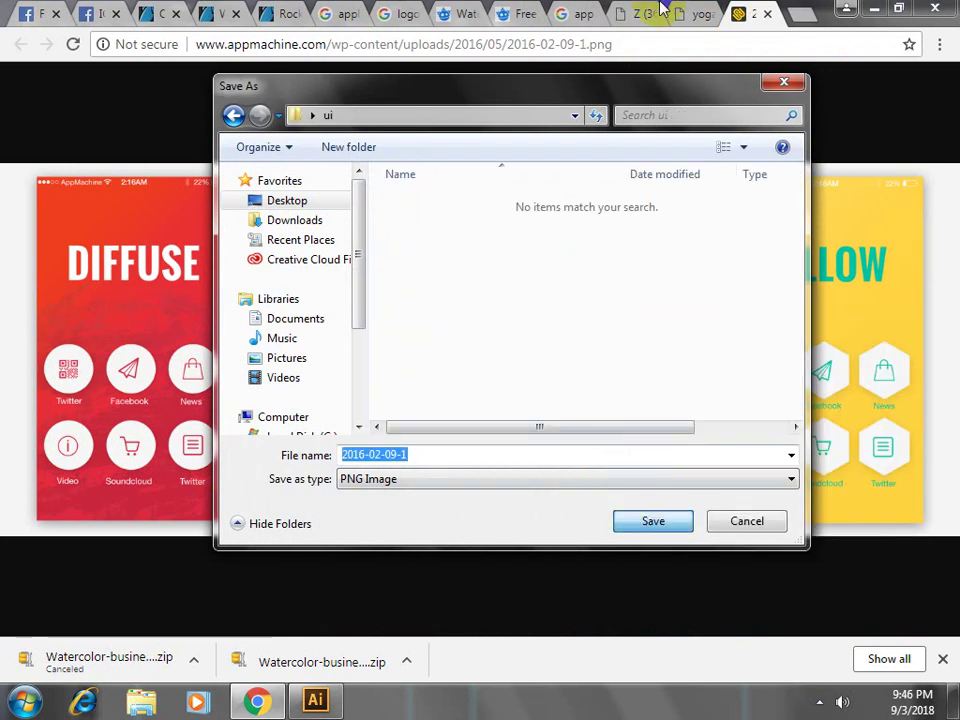
{"action": "key", "text": "Return"}
Save the four-phone yoga app-screens image from the other tab as yoga.jpg
{"action": "left_click", "coordinate": [690, 14]}
{"action": "right_click", "coordinate": [548, 167]}
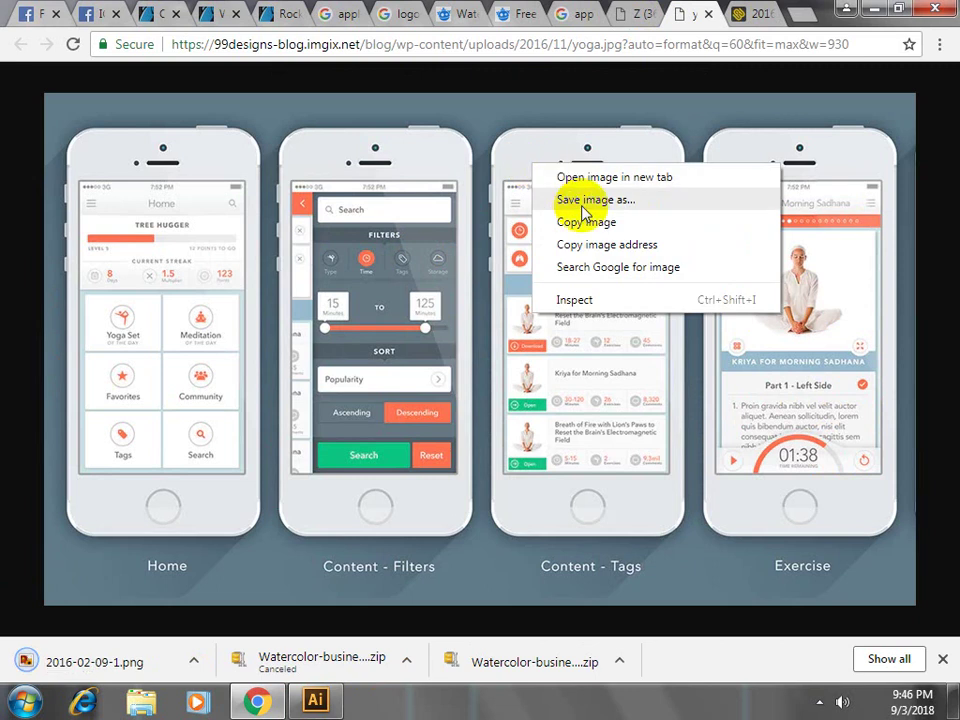
{"action": "left_click", "coordinate": [586, 222]}
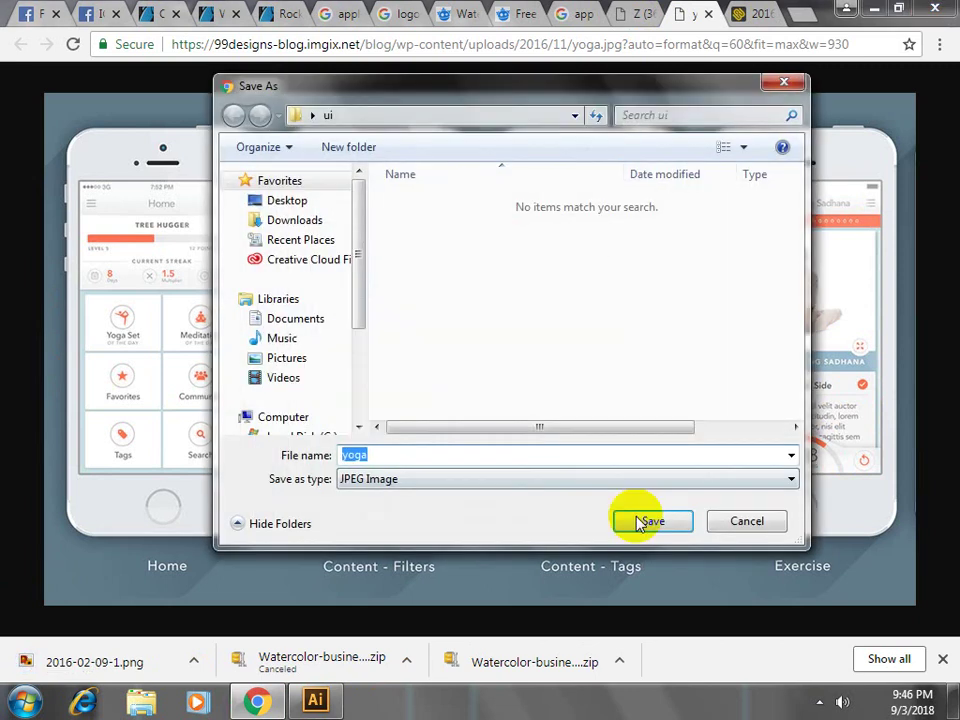
{"action": "left_click", "coordinate": [652, 522]}
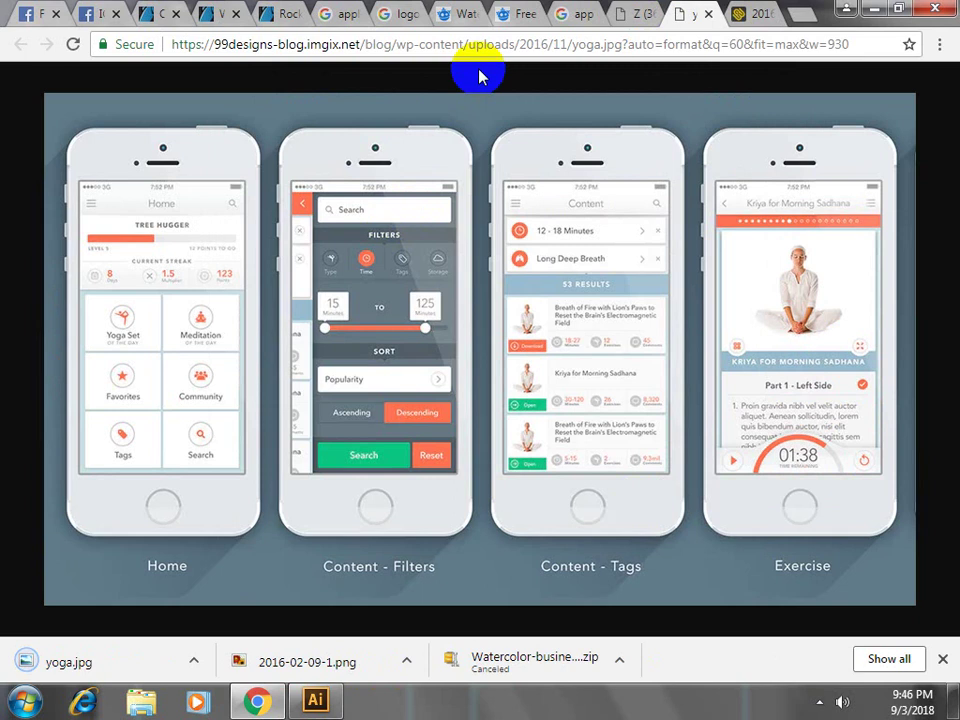
Attach both images from the Desktop ui folder to a new ICT - UX & UI Design group post
{"action": "left_click", "coordinate": [96, 10]}
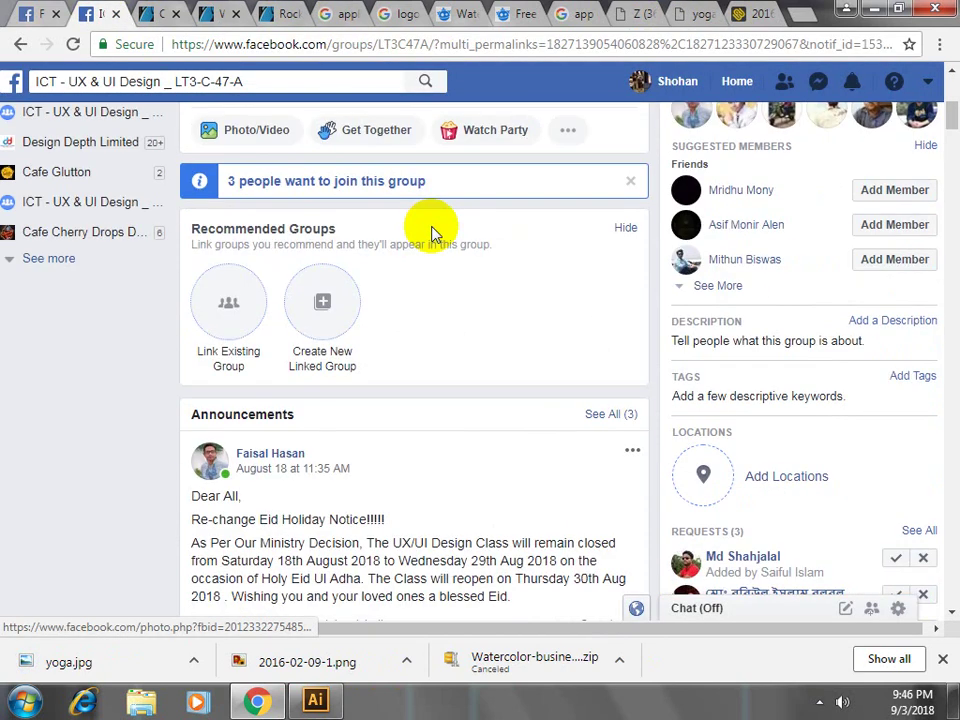
{"action": "scroll", "coordinate": [437, 300], "scroll_direction": "up", "scroll_amount": 3}
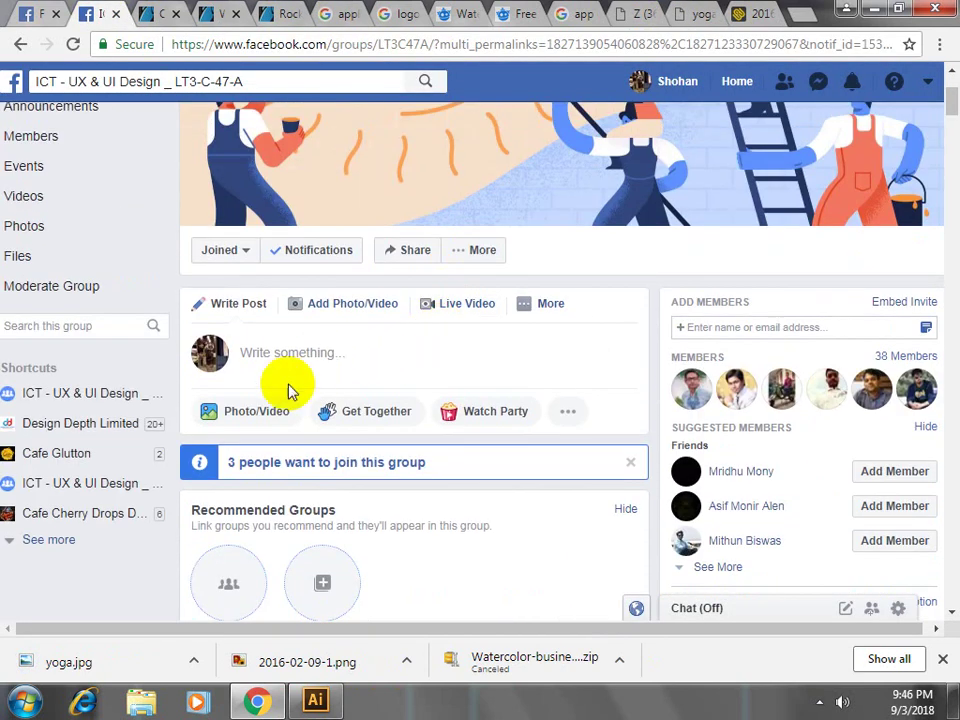
{"action": "left_click", "coordinate": [272, 415]}
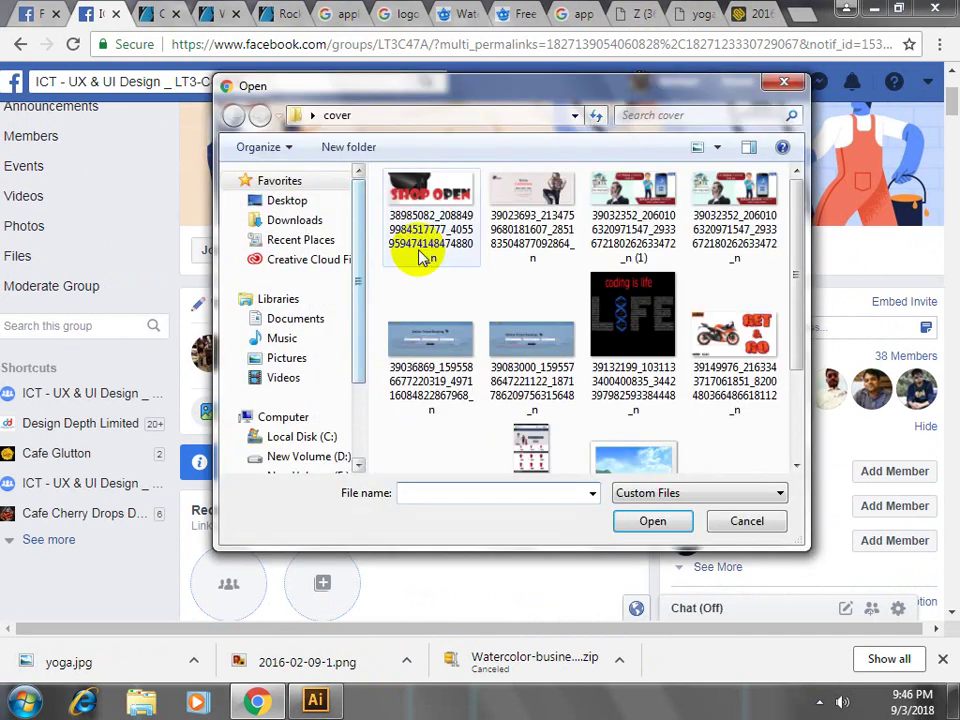
{"action": "left_click", "coordinate": [295, 199]}
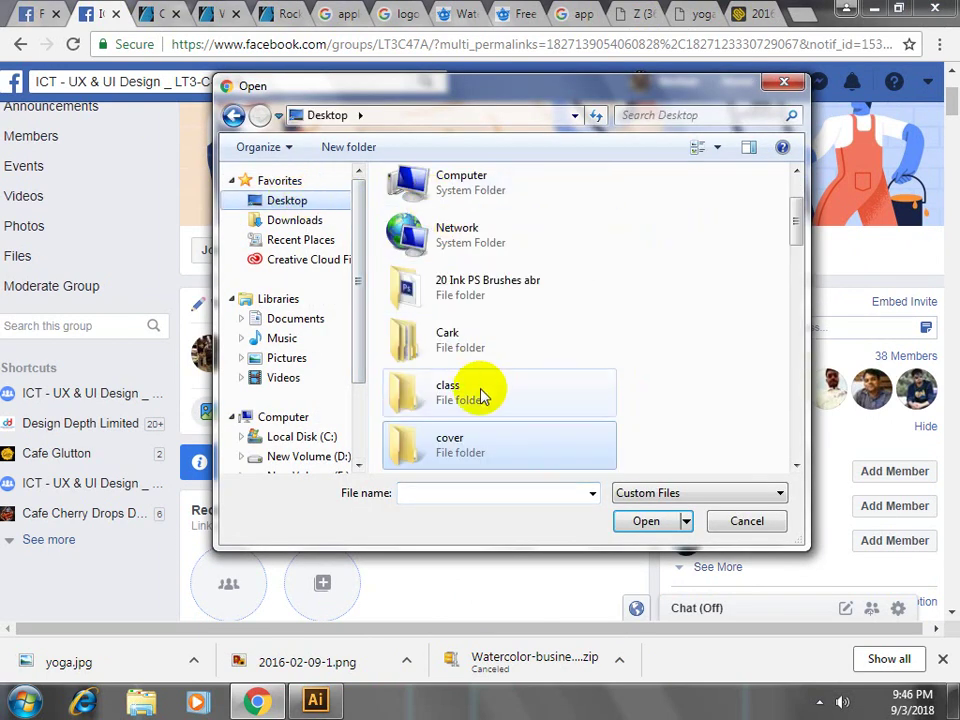
{"action": "left_click", "coordinate": [512, 398]}
{"action": "scroll", "coordinate": [520, 400], "scroll_direction": "down", "scroll_amount": 1}
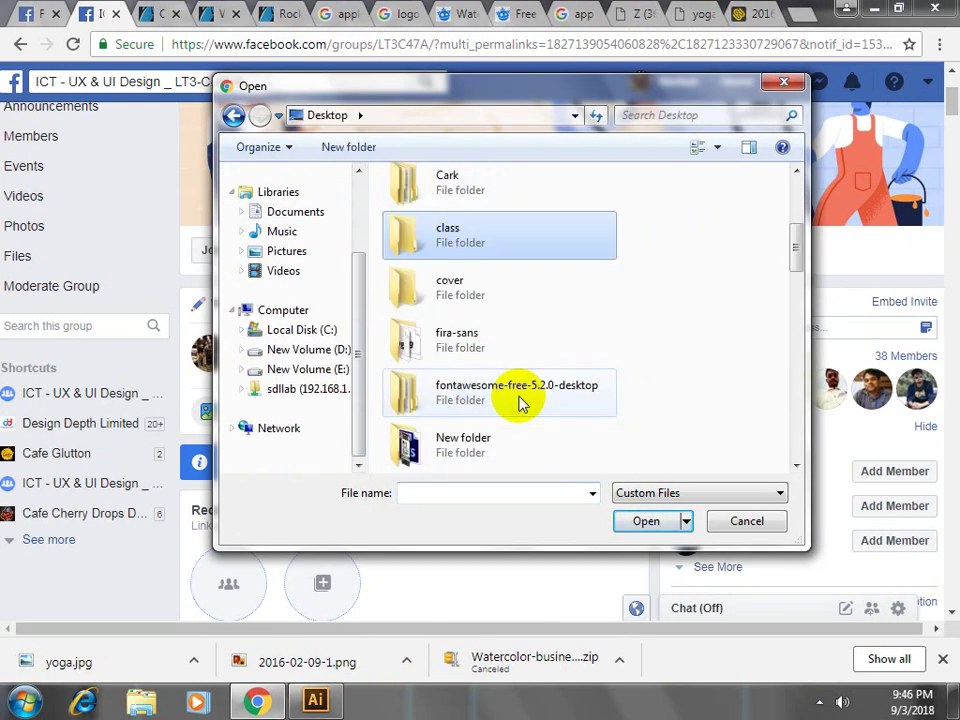
{"action": "scroll", "coordinate": [516, 380], "scroll_direction": "up", "scroll_amount": 2}
{"action": "scroll", "coordinate": [514, 340], "scroll_direction": "down", "scroll_amount": 1}
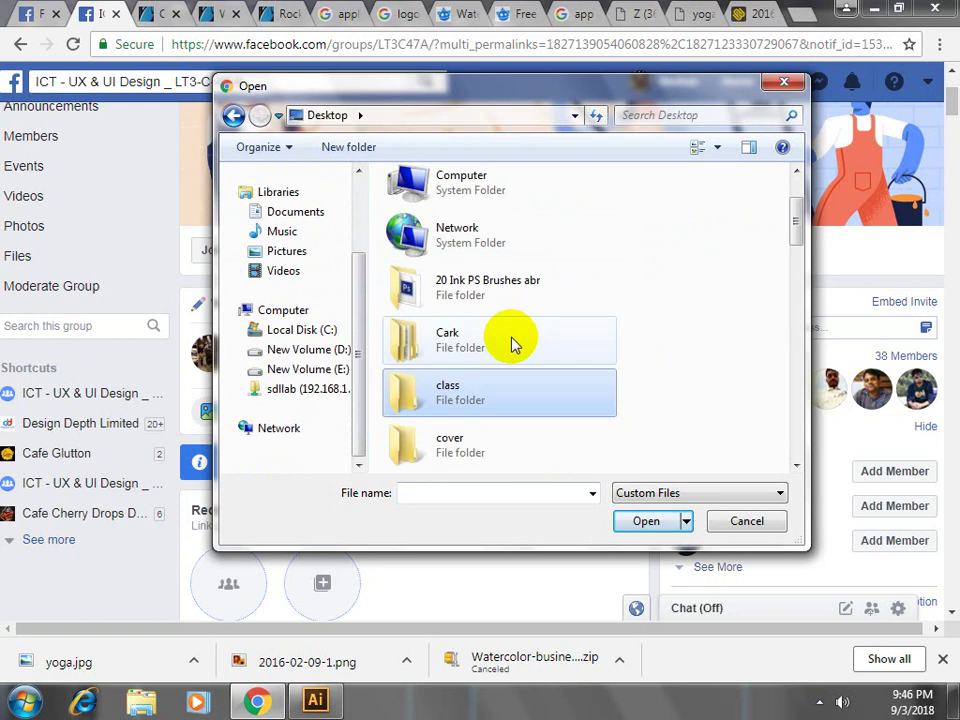
{"action": "scroll", "coordinate": [512, 343], "scroll_direction": "down", "scroll_amount": 5}
{"action": "double_click", "coordinate": [523, 199]}
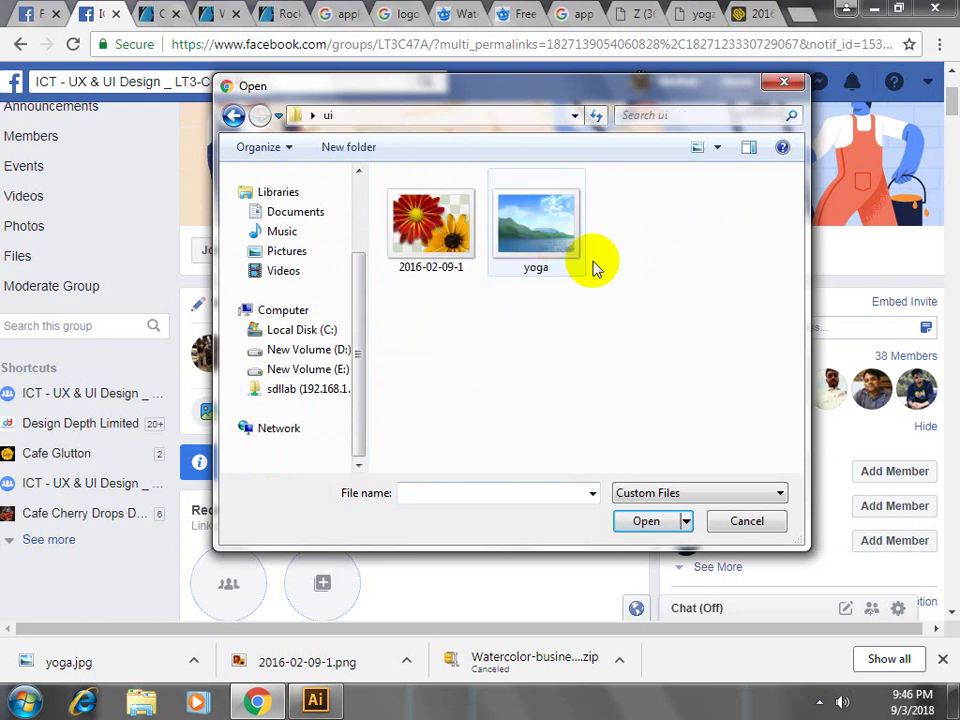
{"action": "left_click_drag", "start_coordinate": [650, 278], "coordinate": [446, 214]}
{"action": "left_click", "coordinate": [650, 525]}
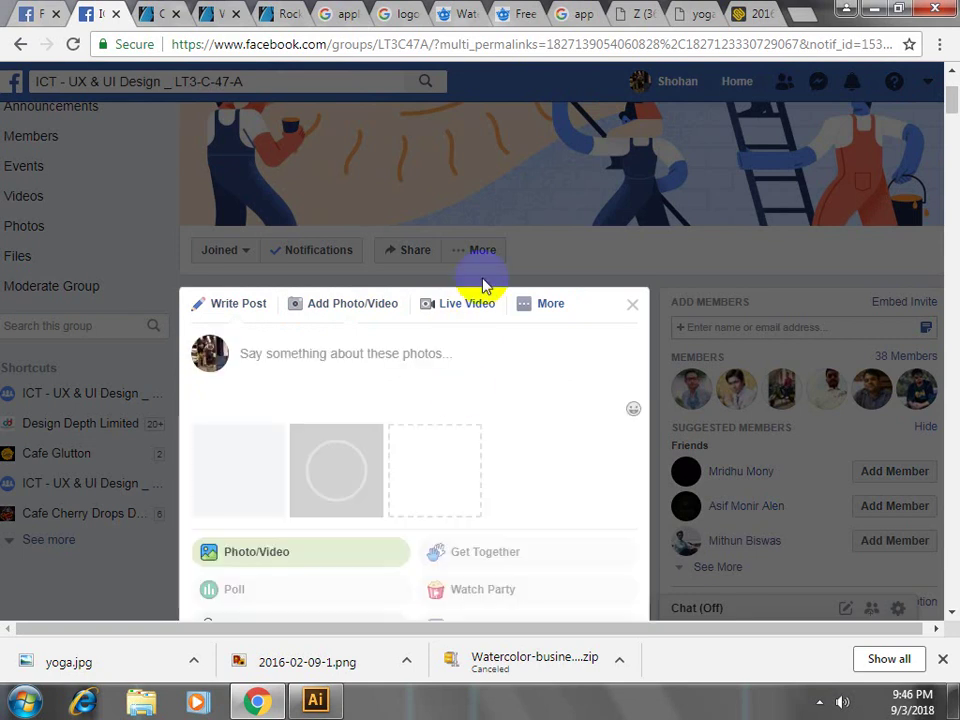
Publish the group post and open its AWAY photo in the photo viewer
{"action": "scroll", "coordinate": [546, 429], "scroll_direction": "down", "scroll_amount": 1}
{"action": "scroll", "coordinate": [557, 458], "scroll_direction": "down", "scroll_amount": 1}
{"action": "scroll", "coordinate": [567, 413], "scroll_direction": "down", "scroll_amount": 1}
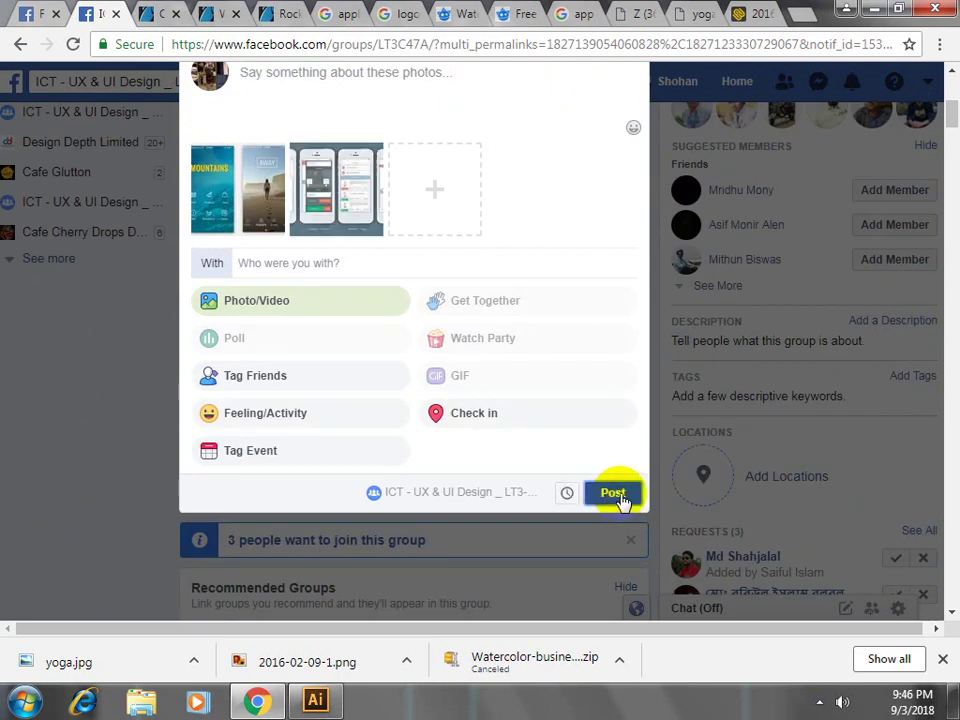
{"action": "left_click", "coordinate": [619, 495]}
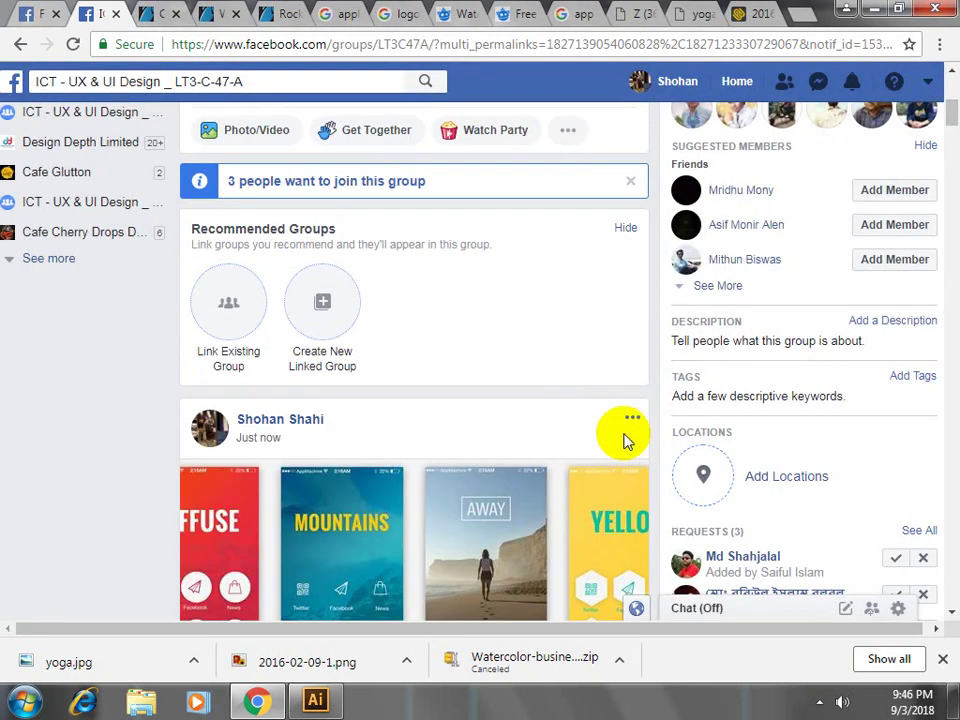
{"action": "left_click", "coordinate": [467, 528]}
{"action": "left_click", "coordinate": [470, 535]}
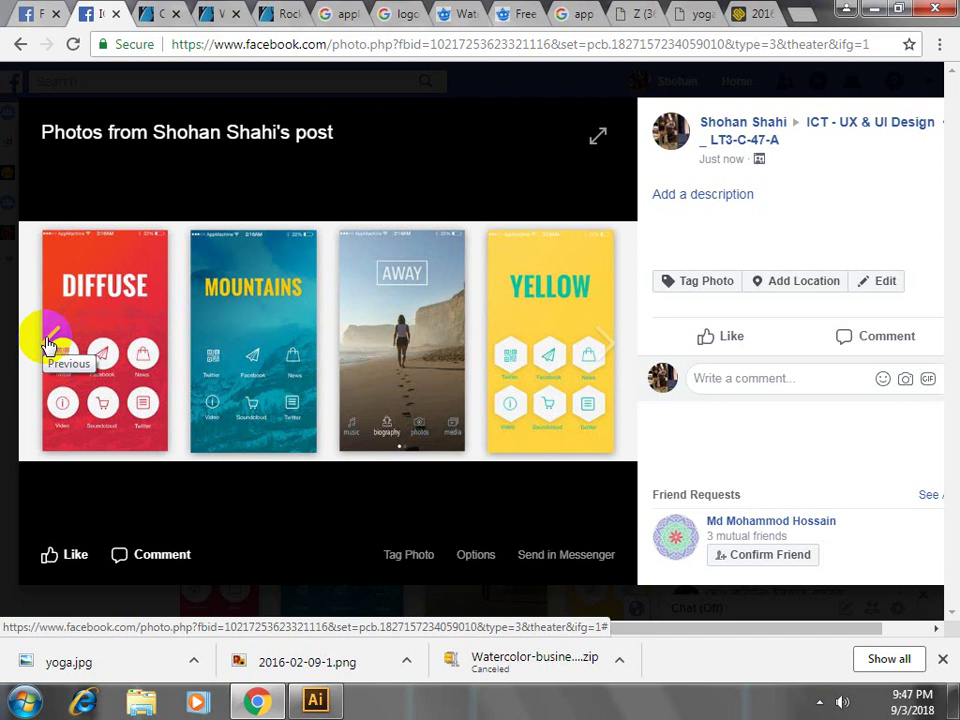
Flip through the posted photos up to the yoga app screens, then close the viewer
{"action": "left_click", "coordinate": [604, 341]}
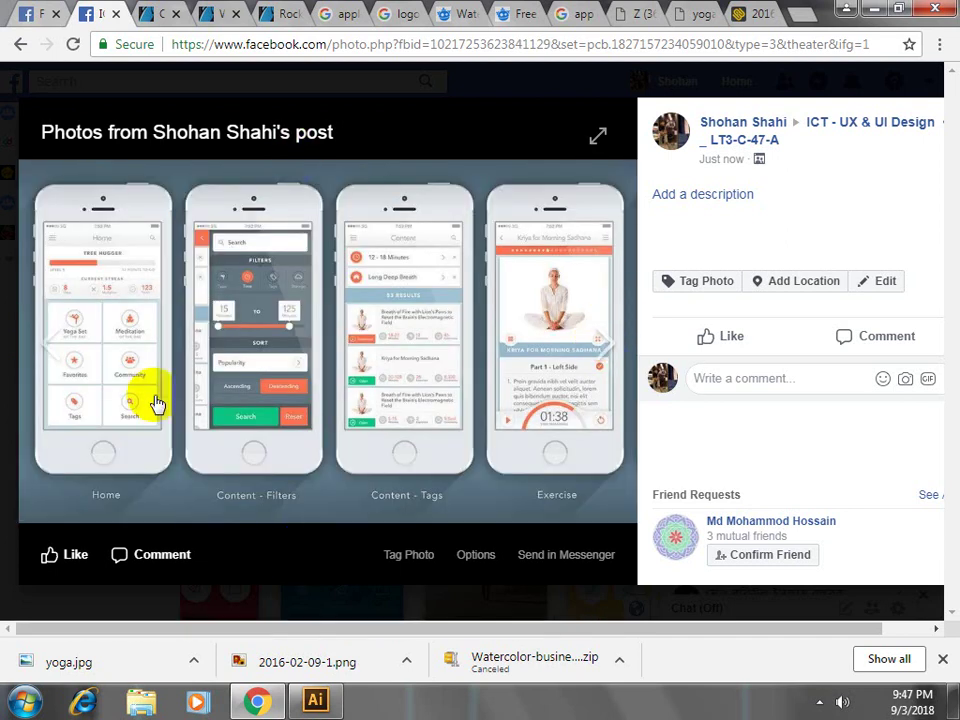
{"action": "left_click", "coordinate": [525, 396]}
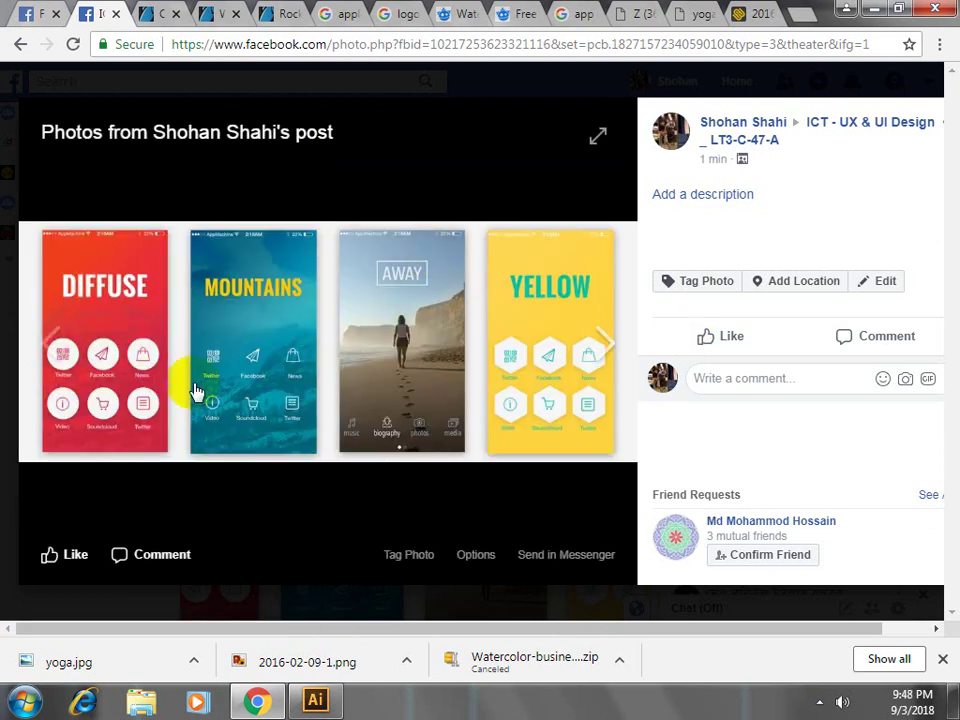
{"action": "left_click", "coordinate": [604, 343]}
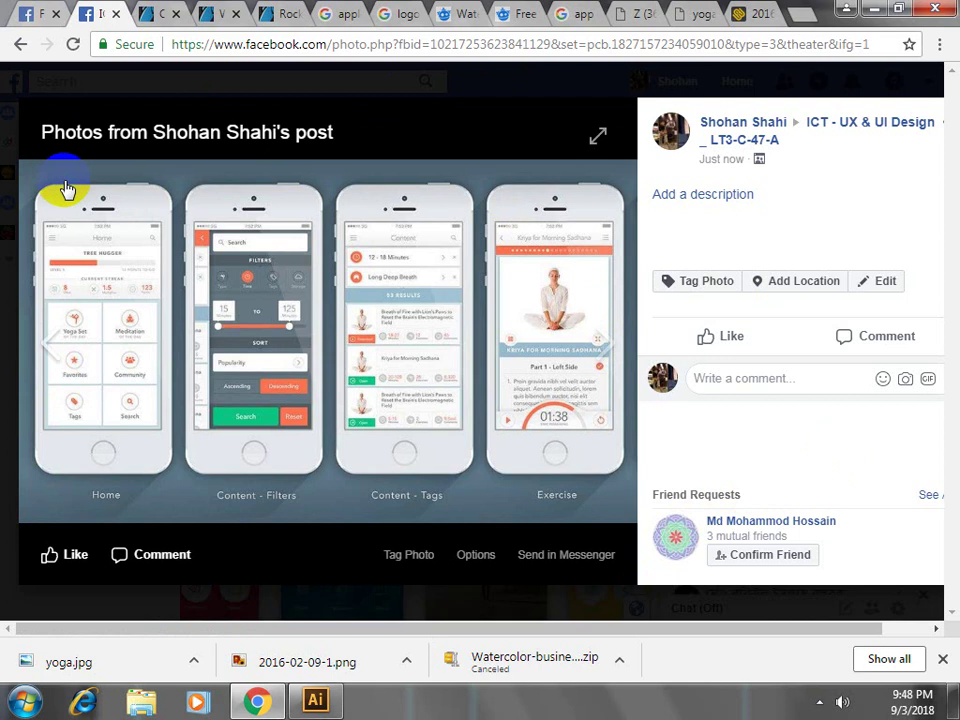
{"action": "left_click", "coordinate": [3, 228]}
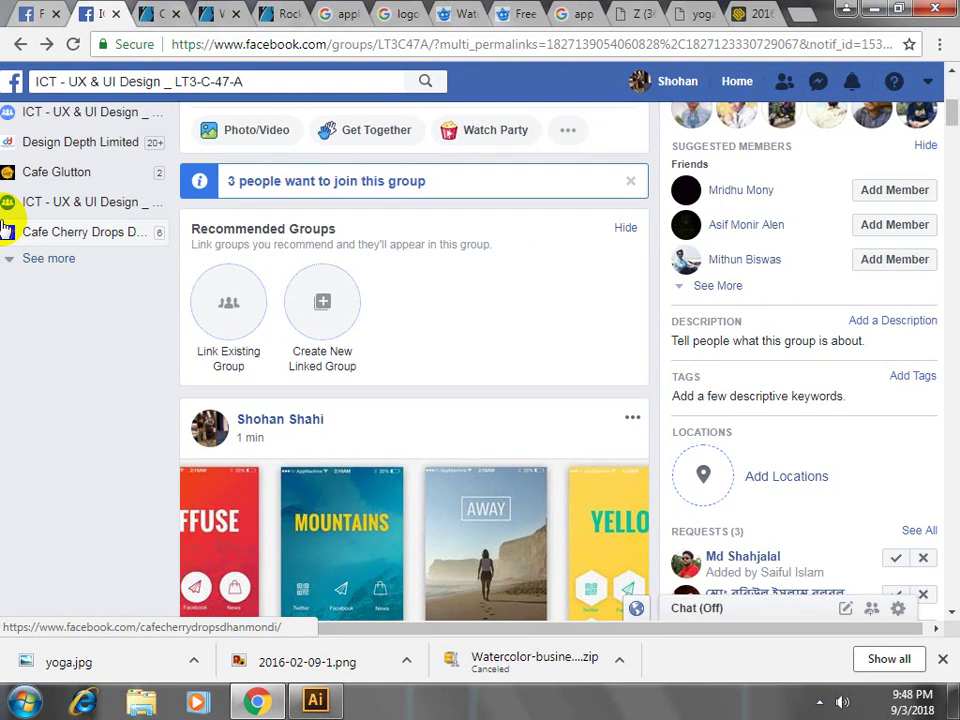
{"action": "left_click", "coordinate": [798, 18]}
Search 'mobile resolution' and highlight values like Nexus 6P 1440 x 2560 and 411 x 731
{"action": "type", "text": "mob"}
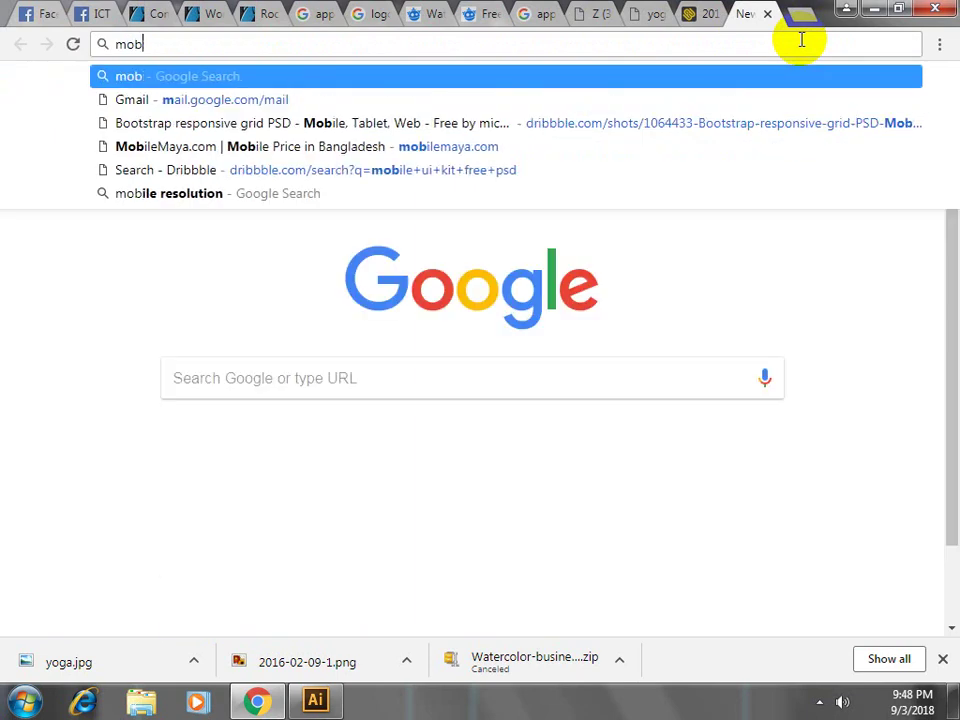
{"action": "type", "text": "ile resol"}
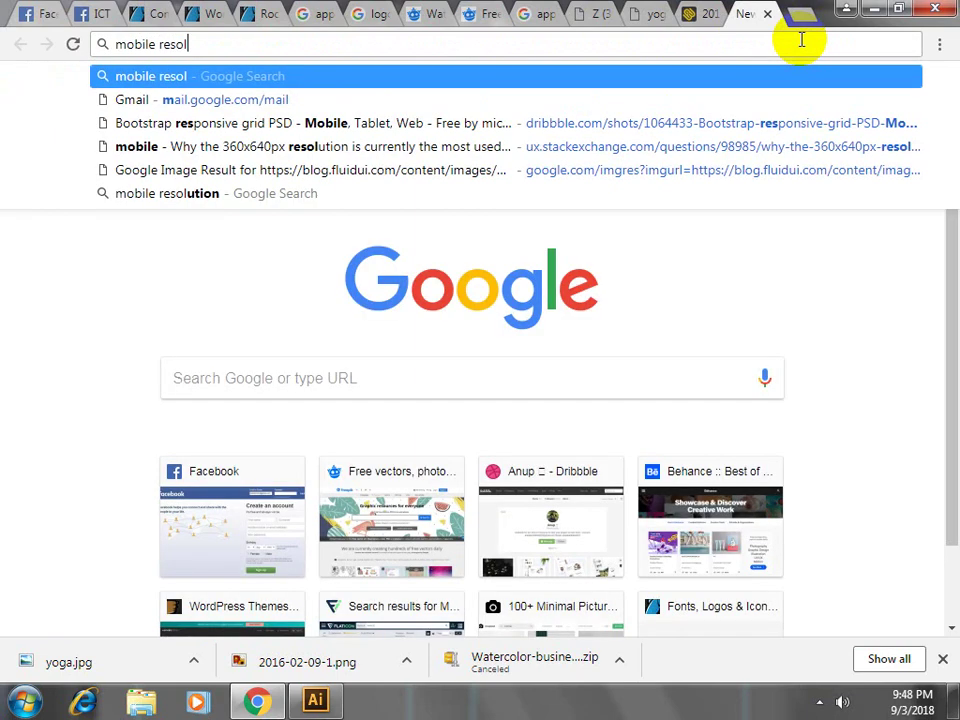
{"action": "type", "text": "ution"}
{"action": "key", "text": "Return"}
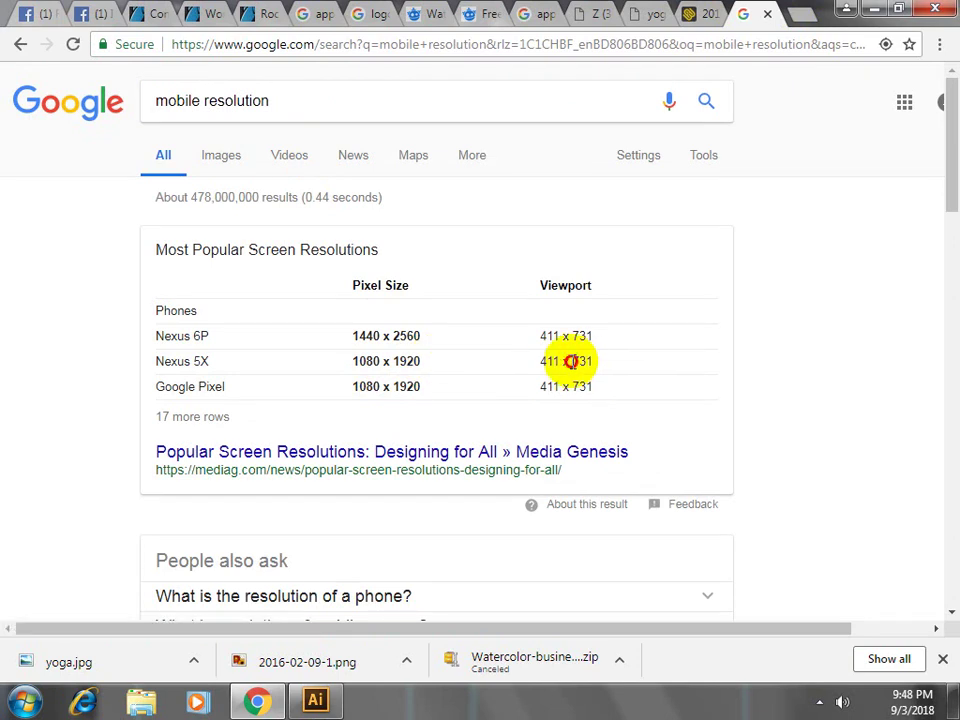
{"action": "left_click_drag", "start_coordinate": [581, 361], "coordinate": [594, 366]}
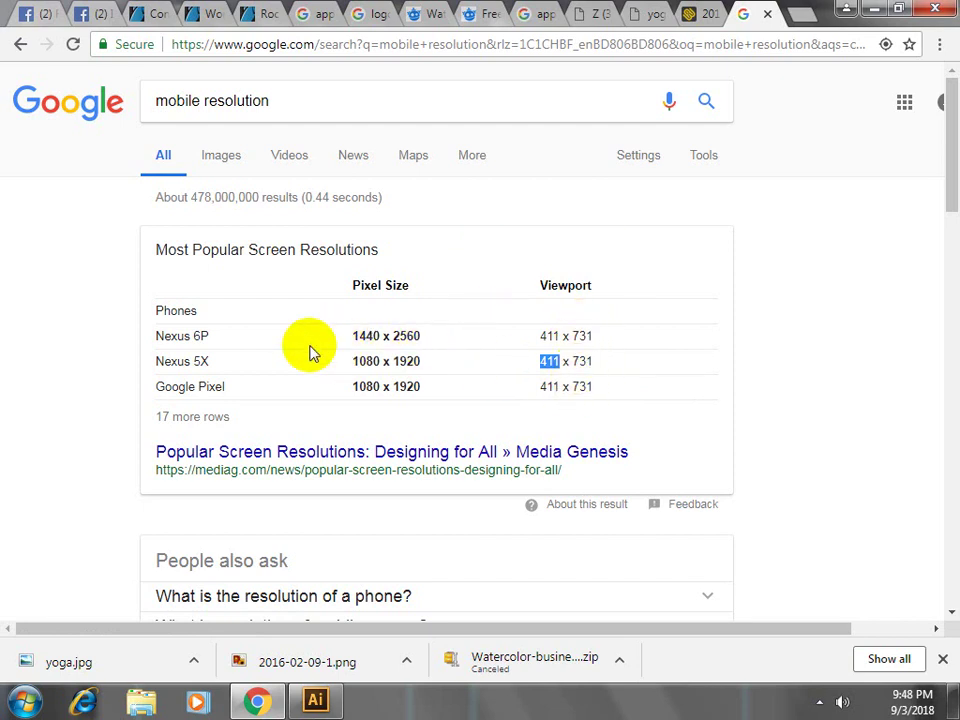
{"action": "left_click_drag", "start_coordinate": [541, 338], "coordinate": [596, 345]}
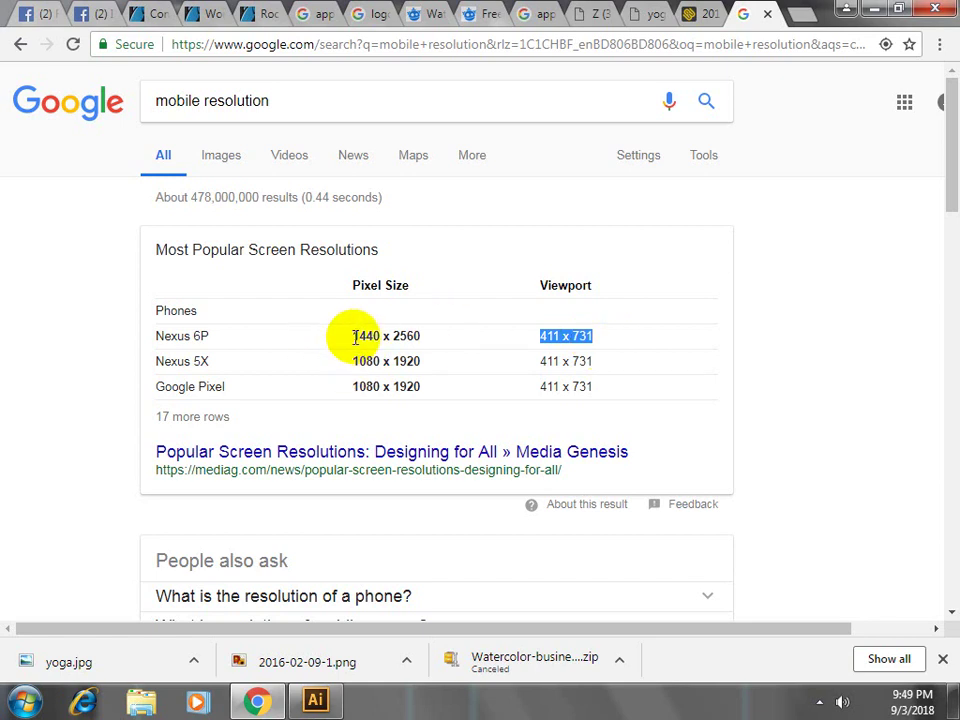
{"action": "left_click_drag", "start_coordinate": [354, 337], "coordinate": [425, 340]}
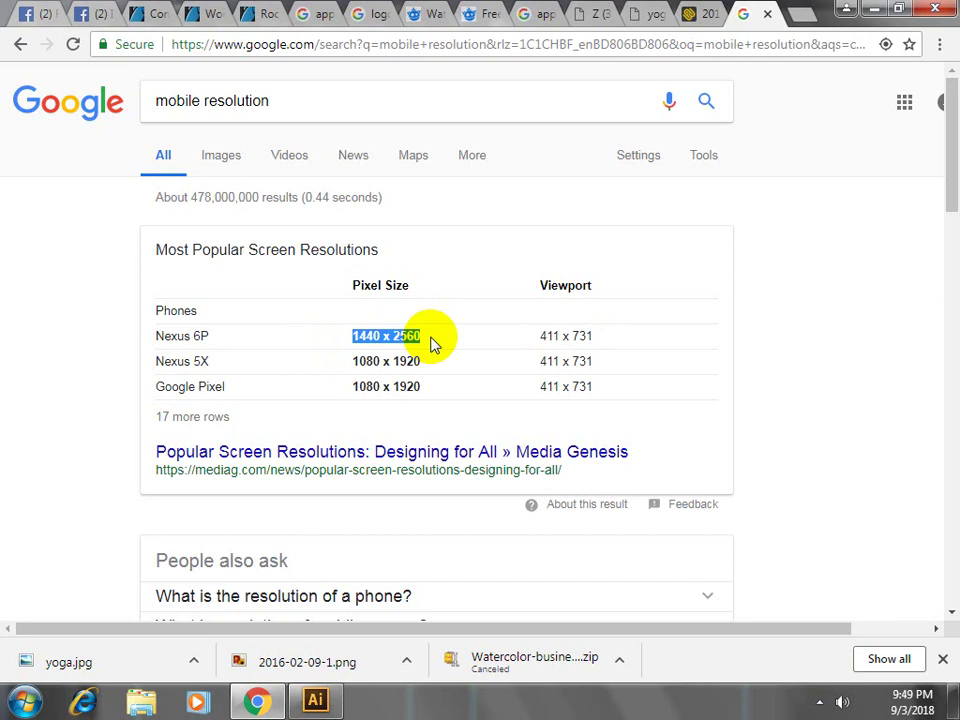
{"action": "left_click", "coordinate": [390, 343]}
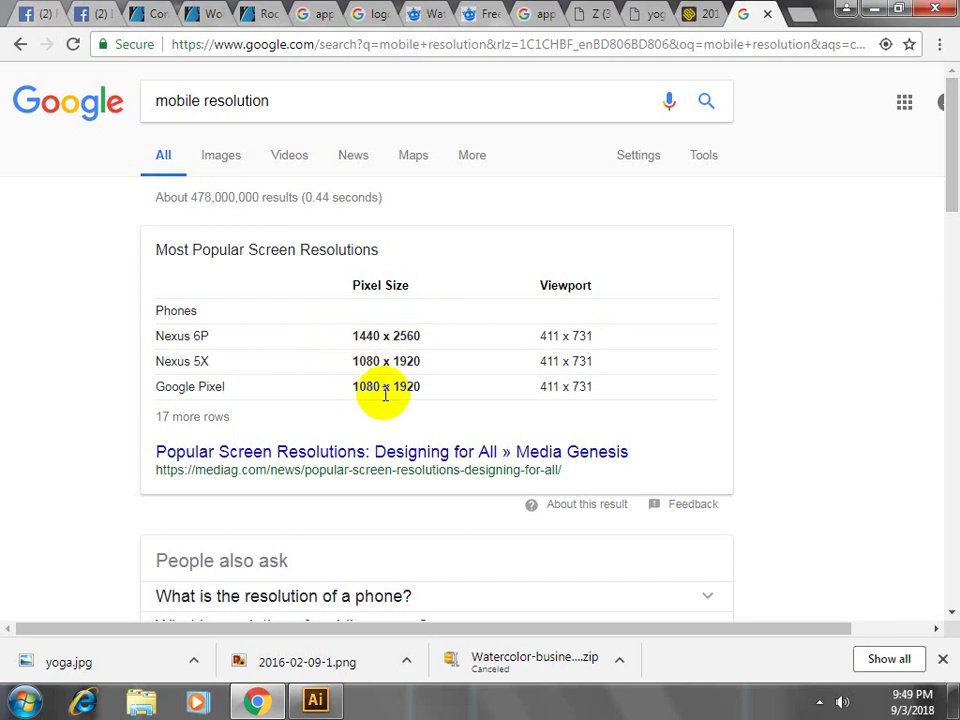
{"action": "left_click_drag", "start_coordinate": [541, 336], "coordinate": [590, 384]}
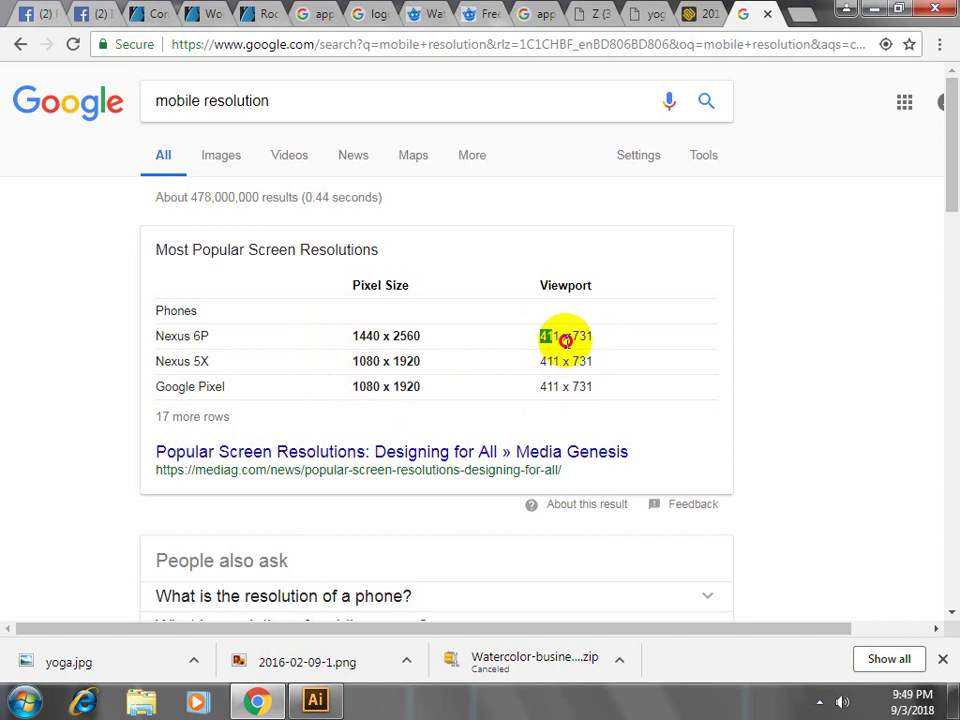
{"action": "left_click", "coordinate": [605, 392]}
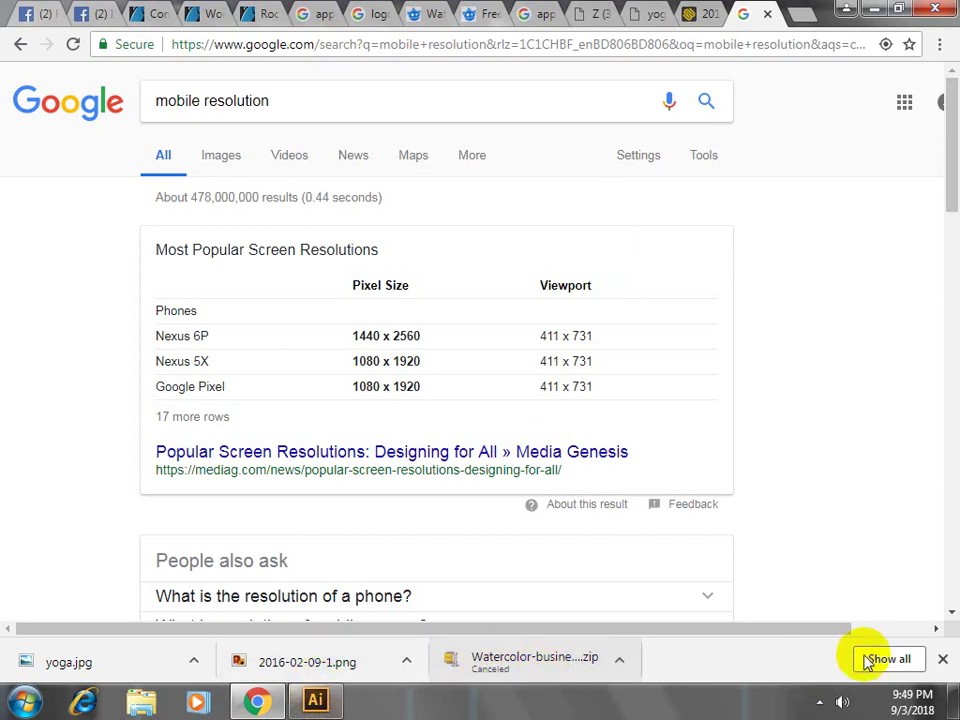
Locate the mockup zip from Chrome's downloads list and extract it into Downloads
{"action": "left_click", "coordinate": [907, 660]}
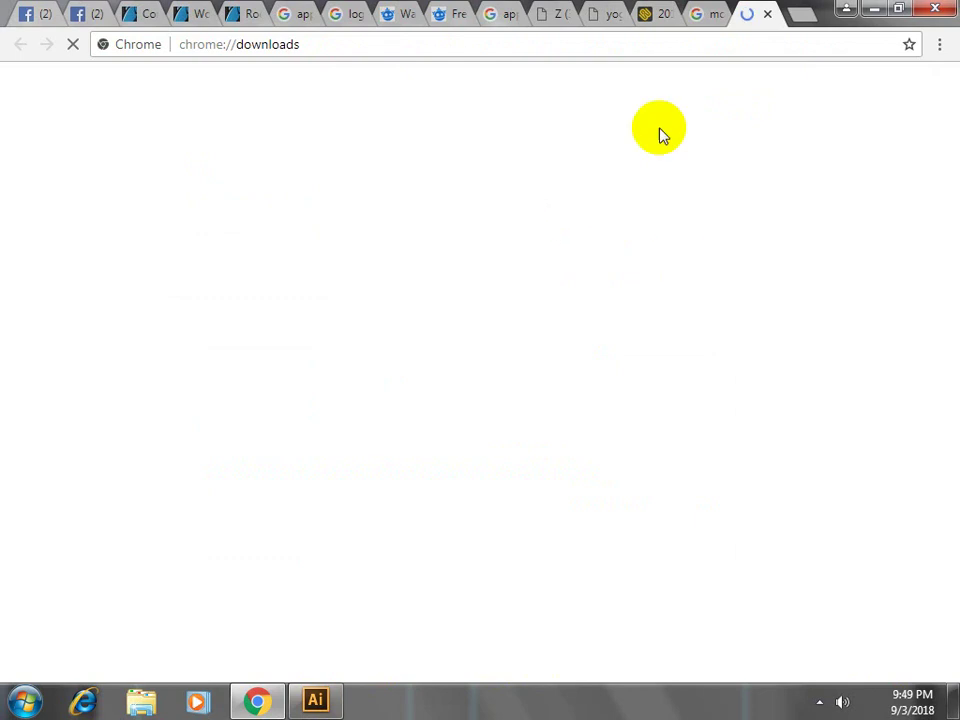
{"action": "scroll", "coordinate": [332, 510], "scroll_direction": "down", "scroll_amount": 1}
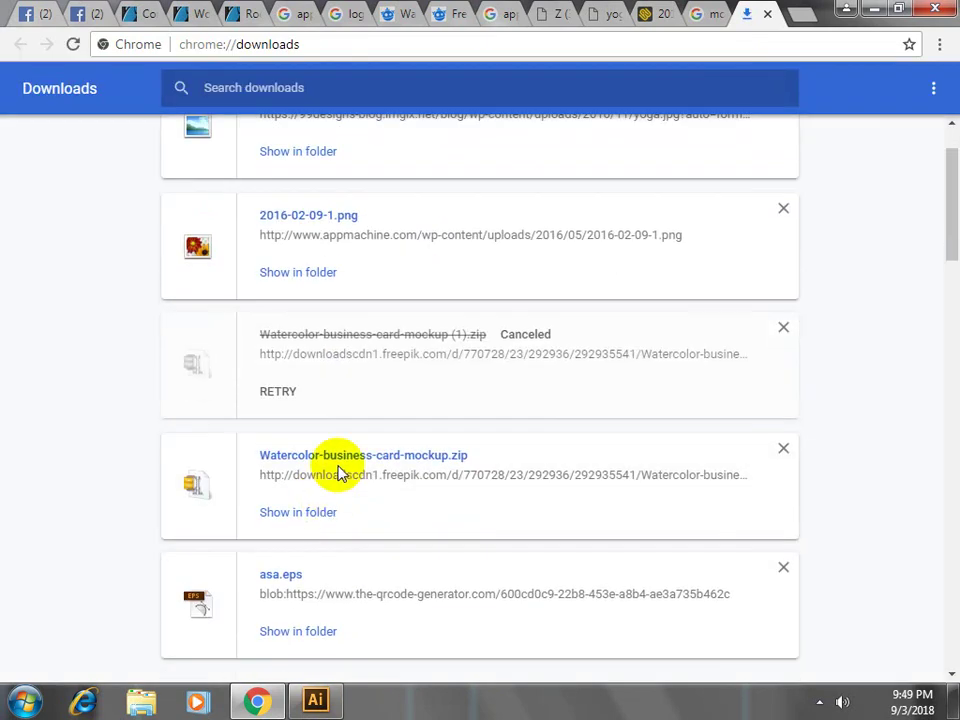
{"action": "left_click", "coordinate": [326, 510]}
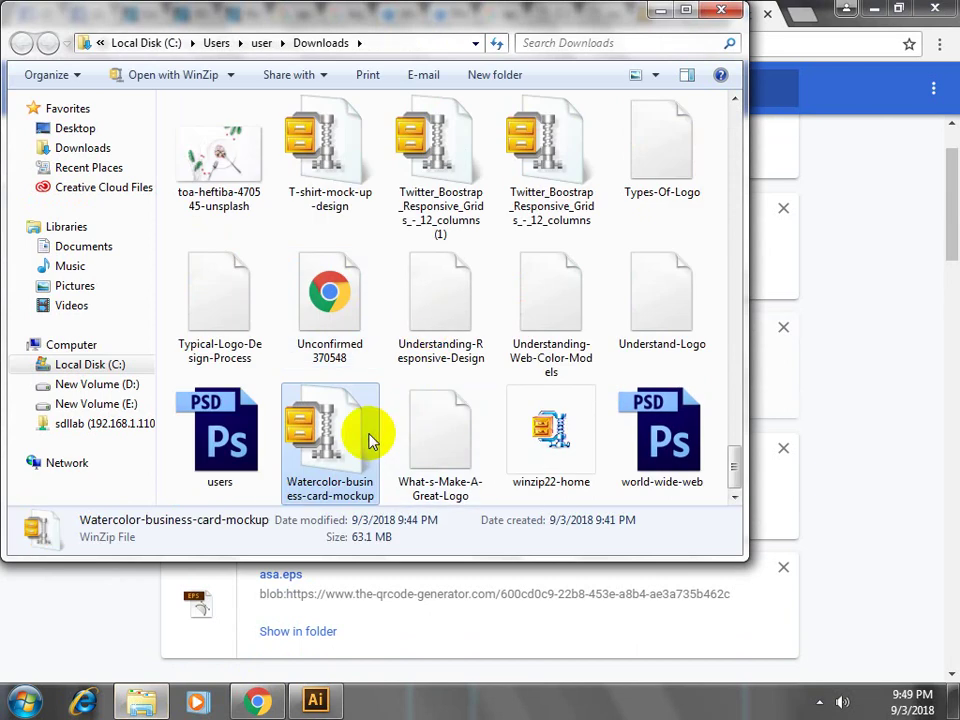
{"action": "right_click", "coordinate": [369, 436]}
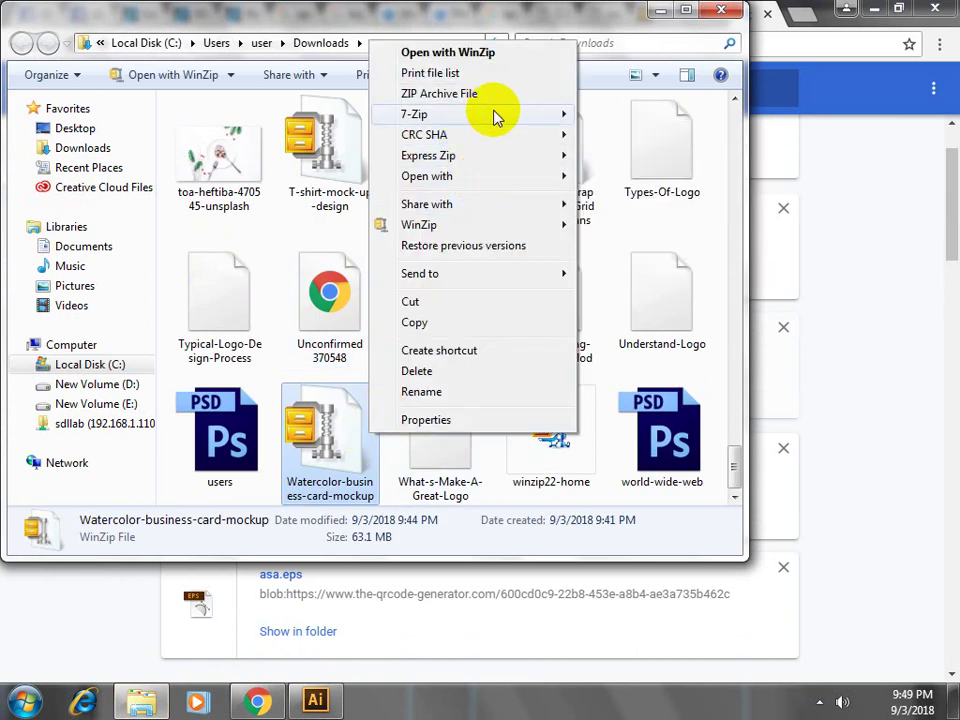
{"action": "mouse_move", "coordinate": [414, 114]}
{"action": "left_click", "coordinate": [208, 176]}
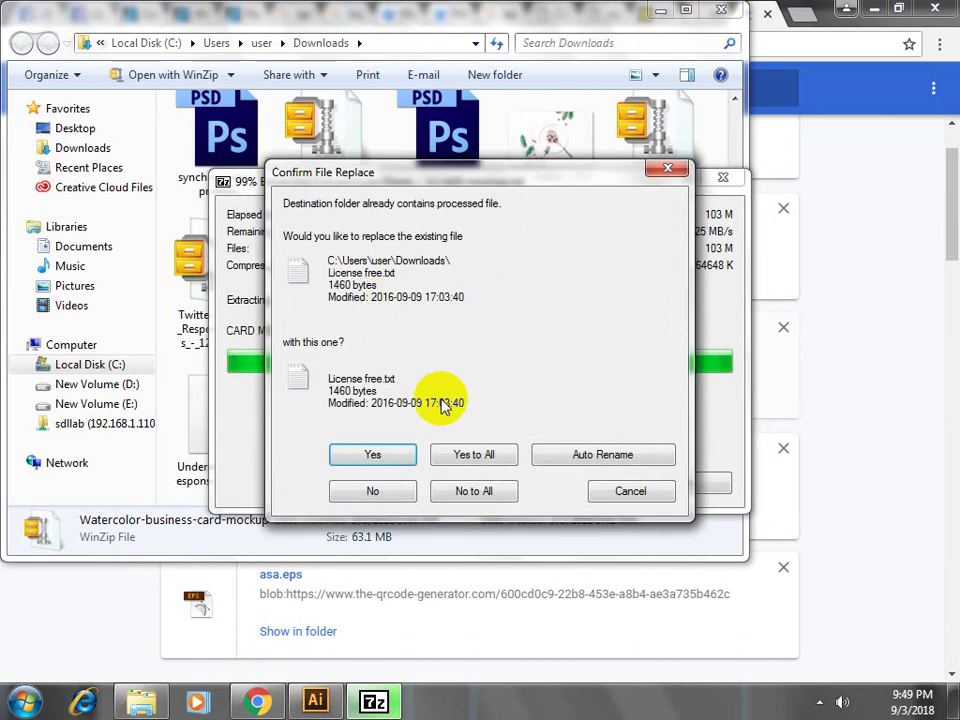
Keep both existing license files, then select the Watercolor-business-card-mockup archive
{"action": "left_click", "coordinate": [393, 498]}
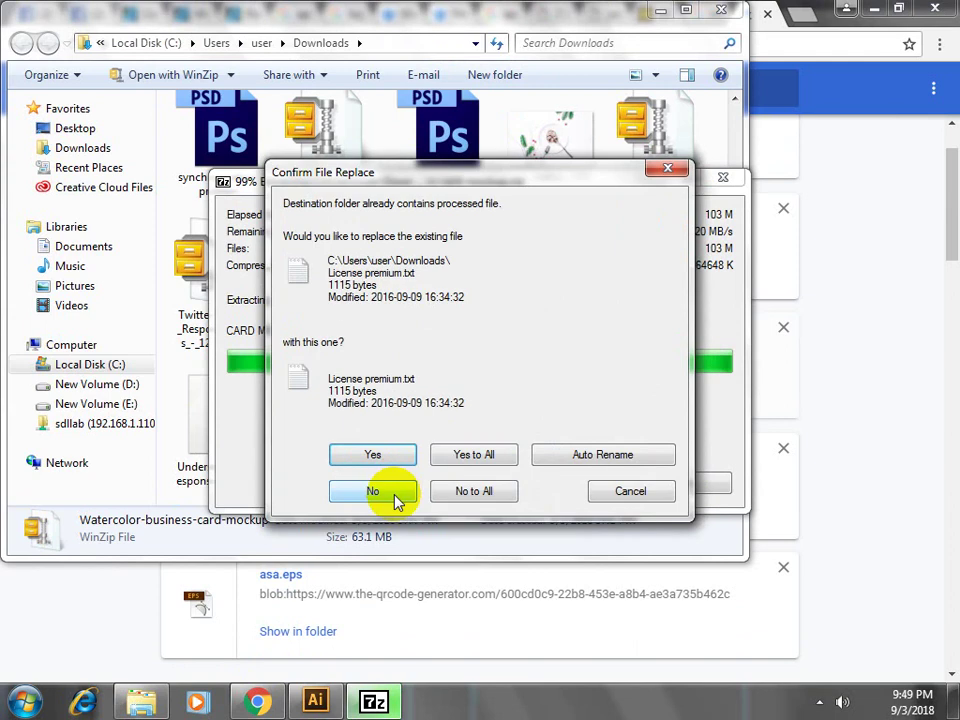
{"action": "left_click", "coordinate": [395, 497]}
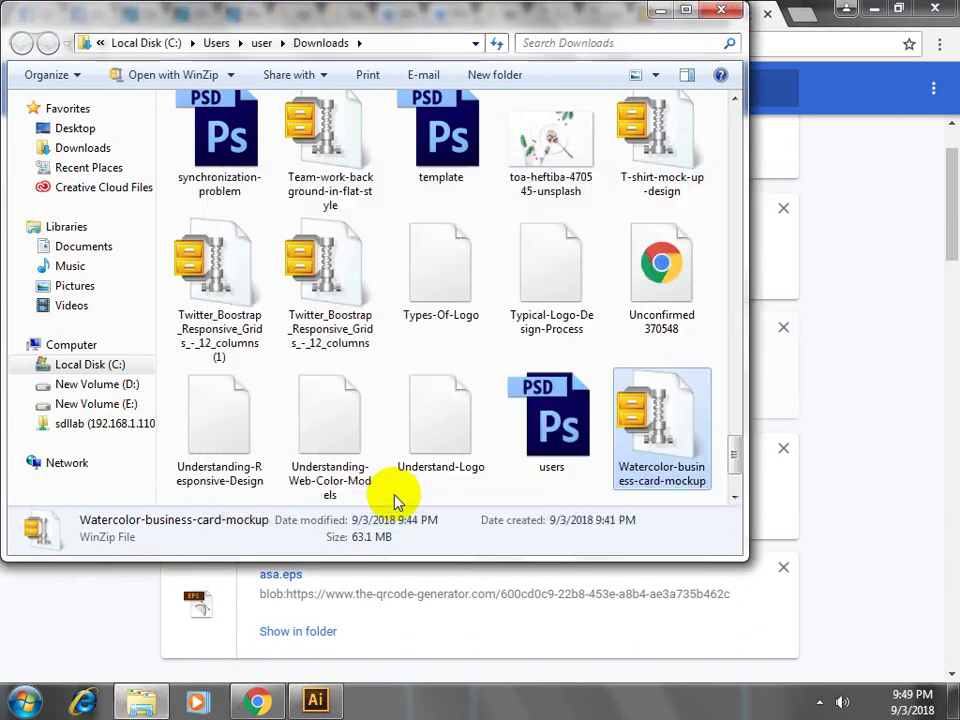
{"action": "left_click", "coordinate": [471, 406]}
{"action": "key", "text": "Right"}
{"action": "key", "text": "Right"}
{"action": "key", "text": "Right"}
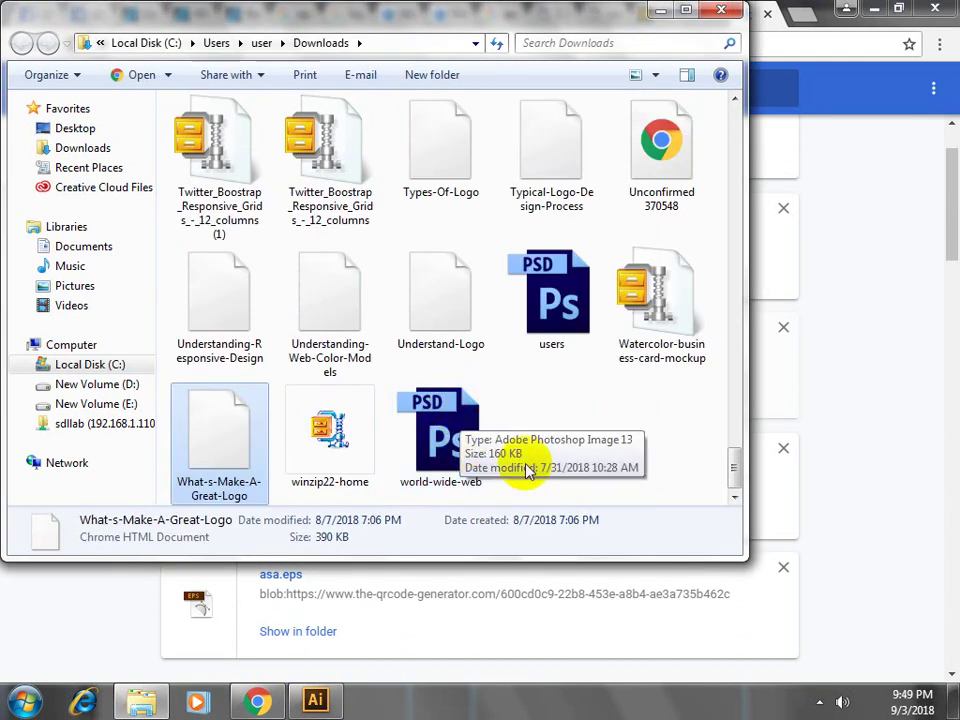
{"action": "key", "text": "Right"}
{"action": "key", "text": "Right"}
{"action": "left_click", "coordinate": [660, 340]}
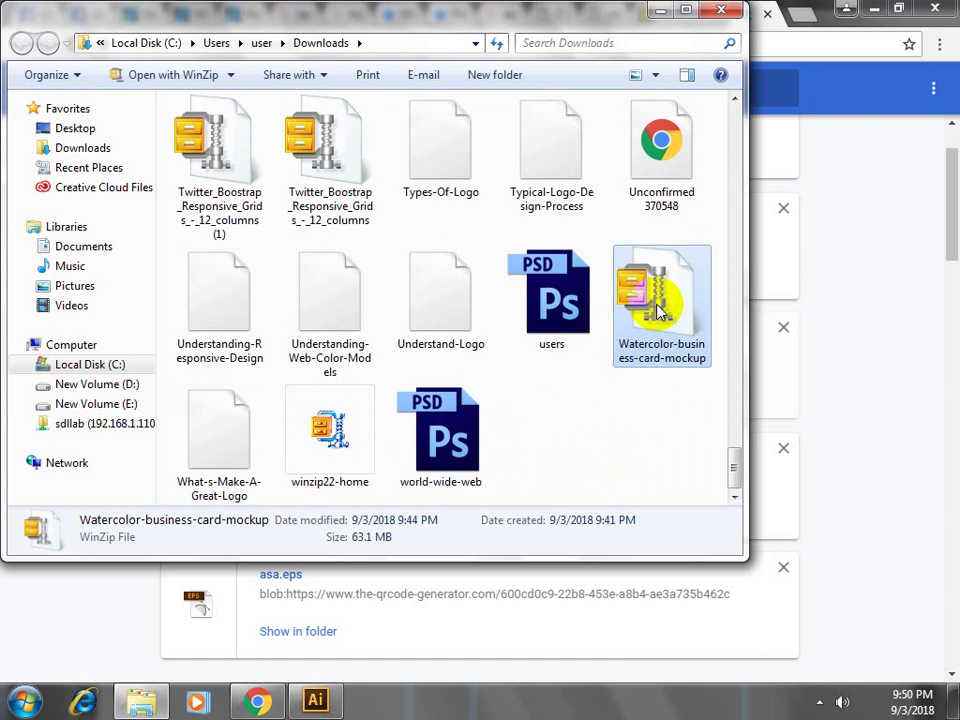
Try opening the Watercolor archive directly and dismiss the WinZip registration prompt
{"action": "double_click", "coordinate": [660, 315]}
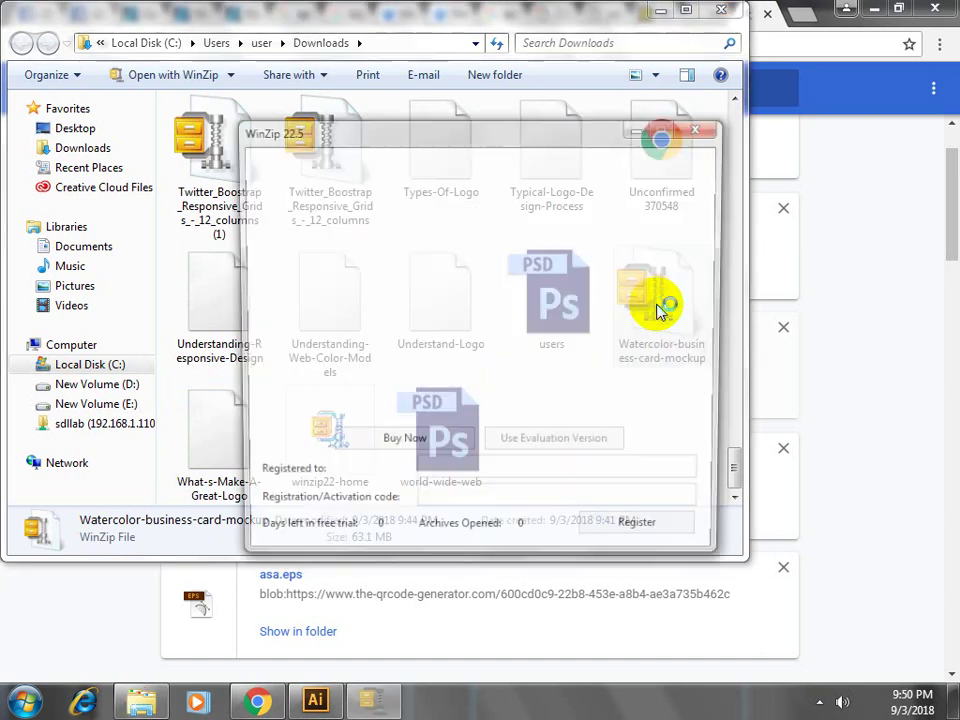
{"action": "left_click", "coordinate": [703, 127]}
{"action": "scroll", "coordinate": [632, 285], "scroll_direction": "up", "scroll_amount": 5}
{"action": "scroll", "coordinate": [632, 290], "scroll_direction": "up", "scroll_amount": 5}
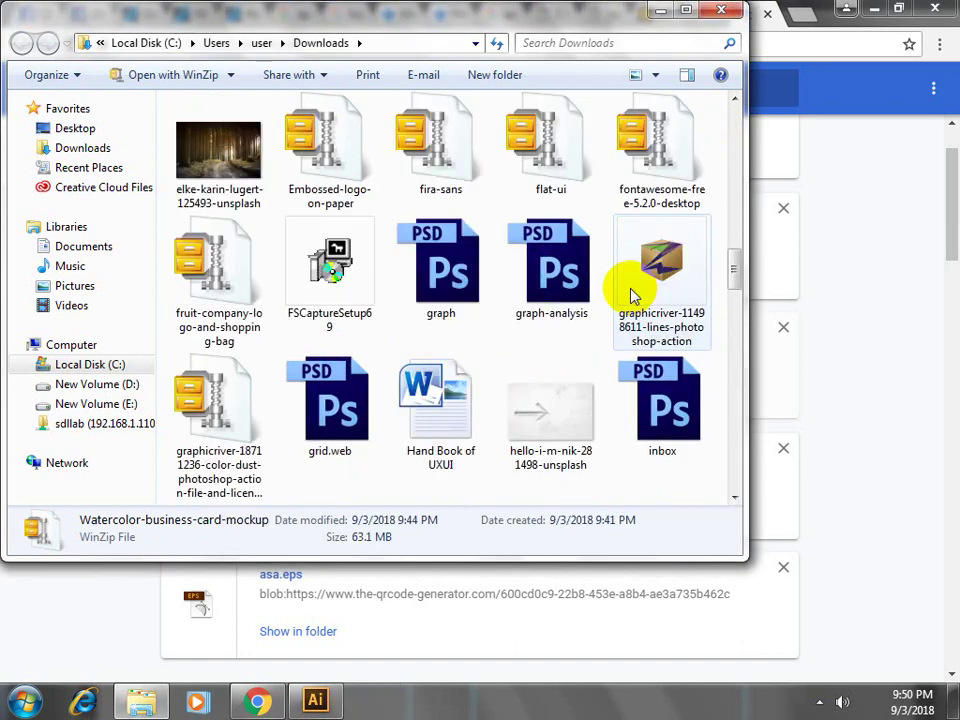
{"action": "scroll", "coordinate": [632, 295], "scroll_direction": "up", "scroll_amount": 5}
{"action": "scroll", "coordinate": [632, 295], "scroll_direction": "up", "scroll_amount": 5}
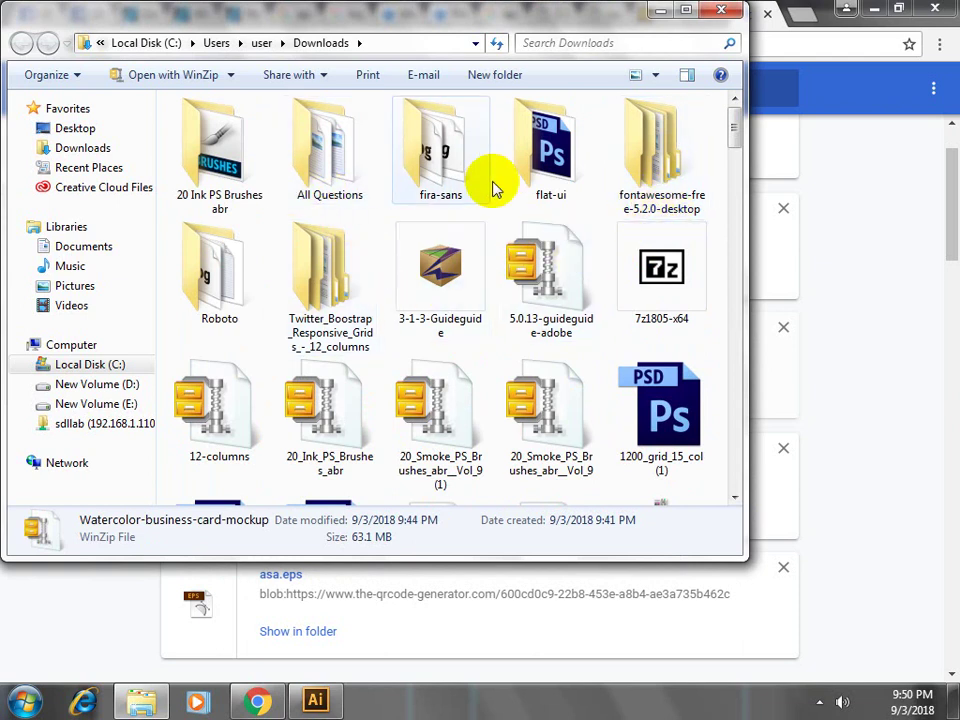
{"action": "scroll", "coordinate": [666, 415], "scroll_direction": "down", "scroll_amount": 2}
{"action": "scroll", "coordinate": [666, 415], "scroll_direction": "down", "scroll_amount": 10}
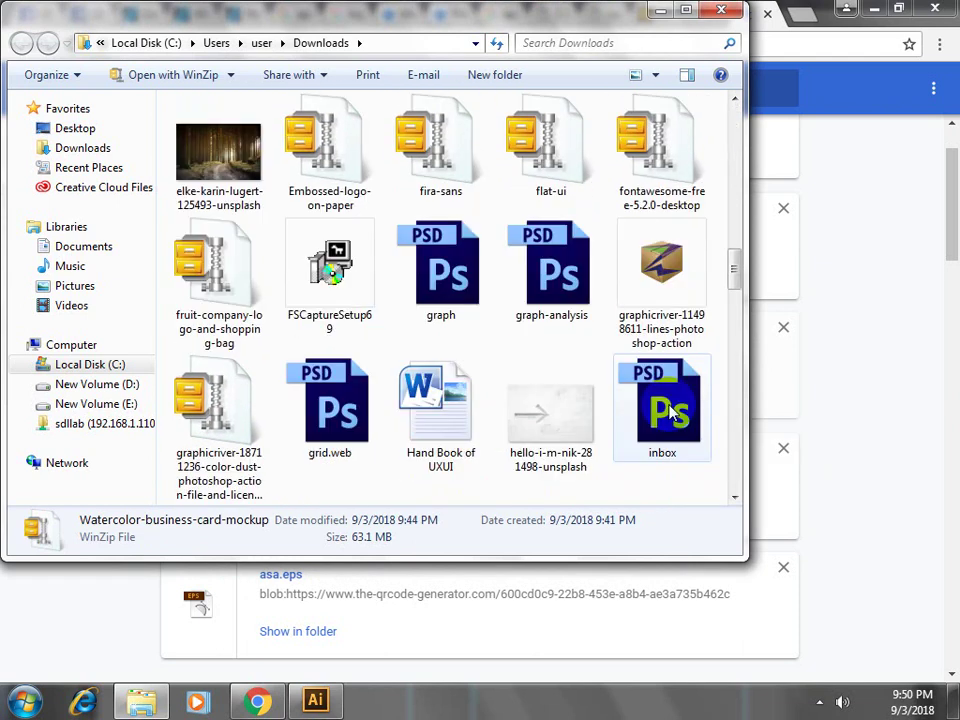
{"action": "scroll", "coordinate": [677, 407], "scroll_direction": "down", "scroll_amount": 15}
{"action": "scroll", "coordinate": [677, 407], "scroll_direction": "up", "scroll_amount": 4}
{"action": "scroll", "coordinate": [690, 407], "scroll_direction": "down", "scroll_amount": 2}
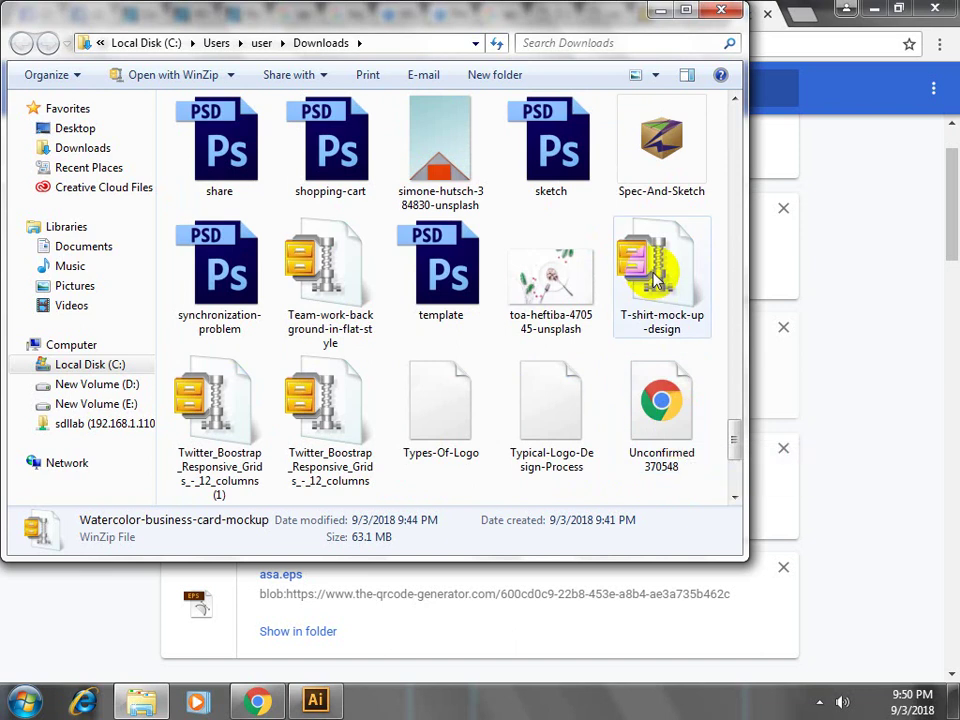
Open the Watercolor archive in Express Zip and dismiss its expired-trial notice
{"action": "left_click", "coordinate": [660, 280]}
{"action": "right_click", "coordinate": [677, 265]}
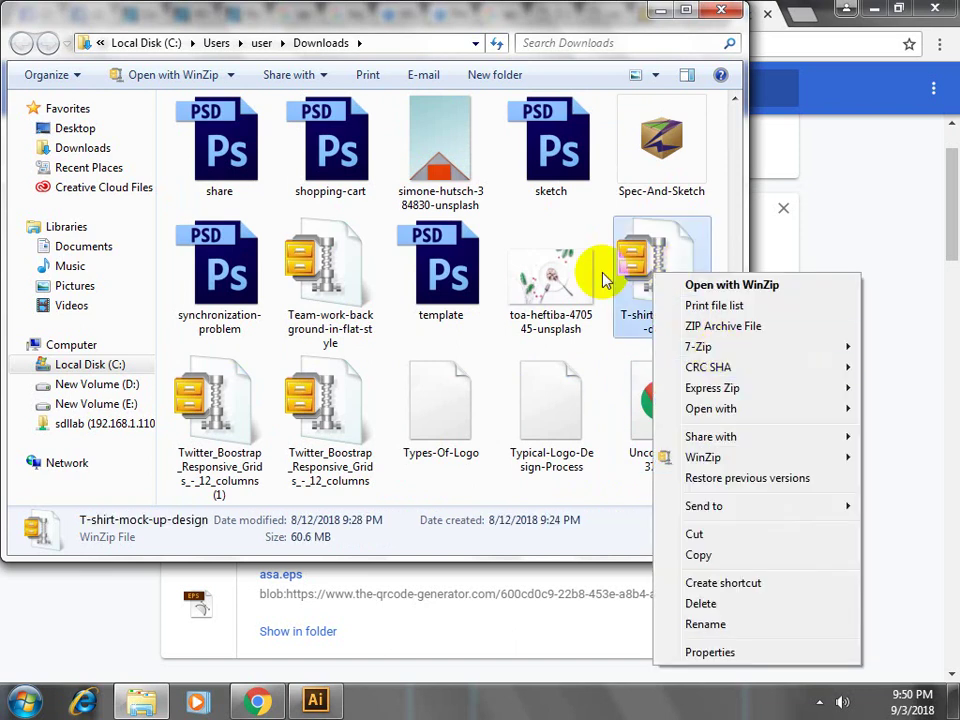
{"action": "left_click", "coordinate": [630, 268]}
{"action": "scroll", "coordinate": [640, 285], "scroll_direction": "down", "scroll_amount": 5}
{"action": "left_click", "coordinate": [650, 318]}
{"action": "right_click", "coordinate": [650, 318]}
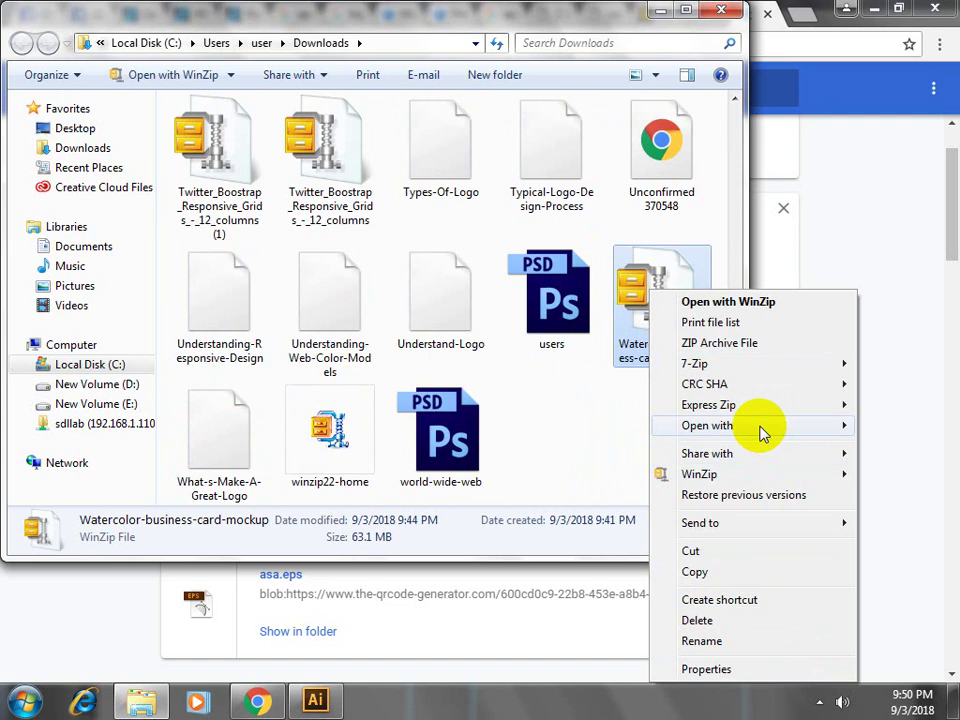
{"action": "mouse_move", "coordinate": [707, 425]}
{"action": "left_click", "coordinate": [586, 430]}
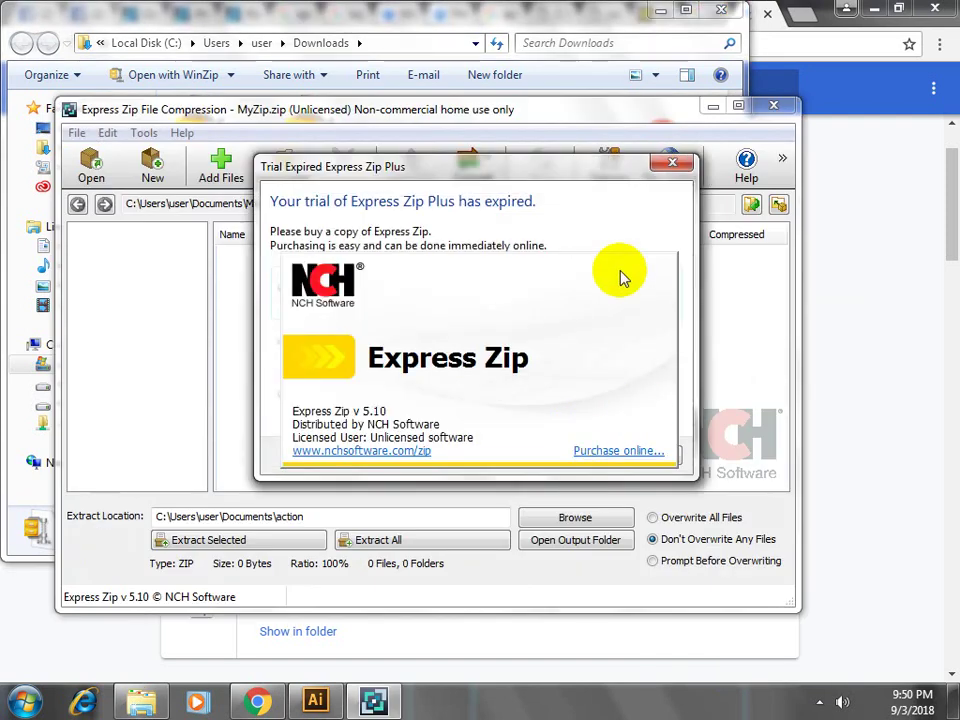
{"action": "left_click", "coordinate": [664, 164]}
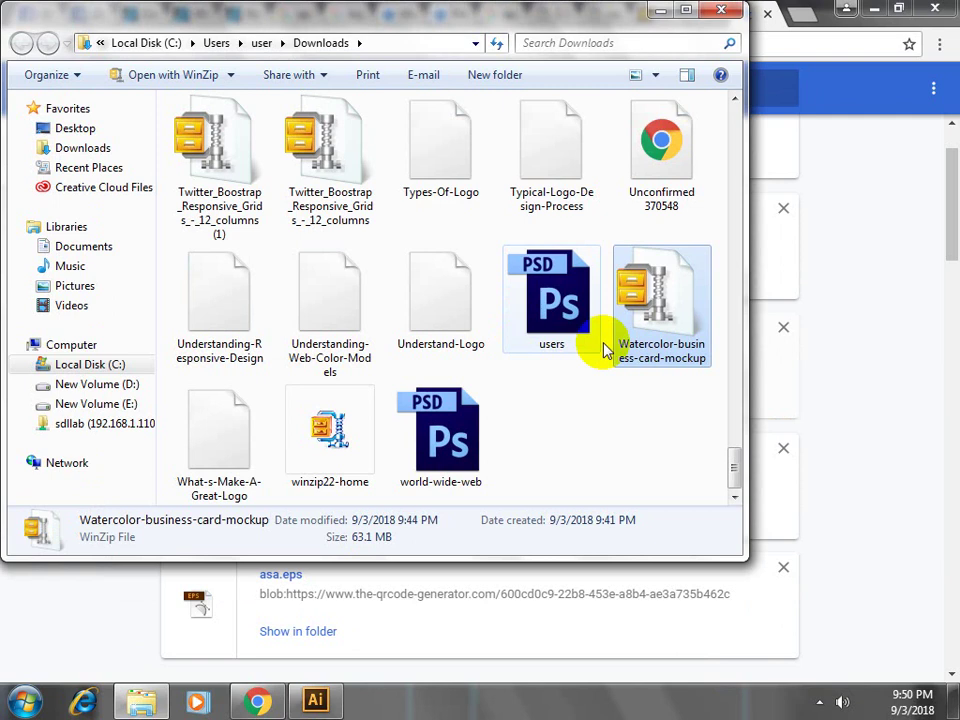
Check the archive's properties, retry Express Zip and close its expired trial again
{"action": "right_click", "coordinate": [657, 311]}
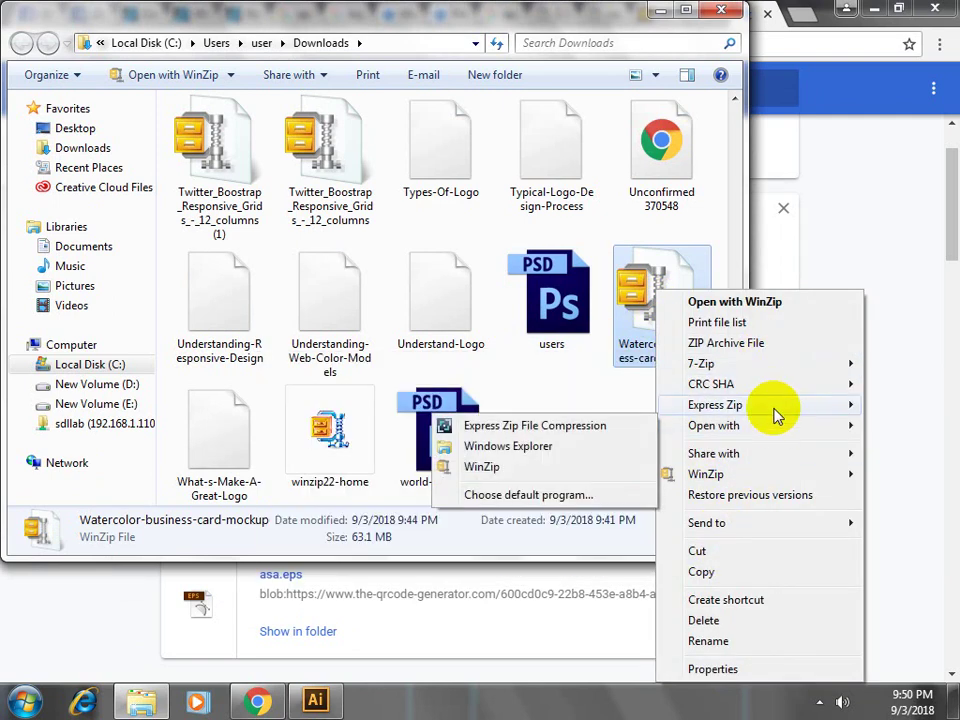
{"action": "left_click", "coordinate": [763, 672]}
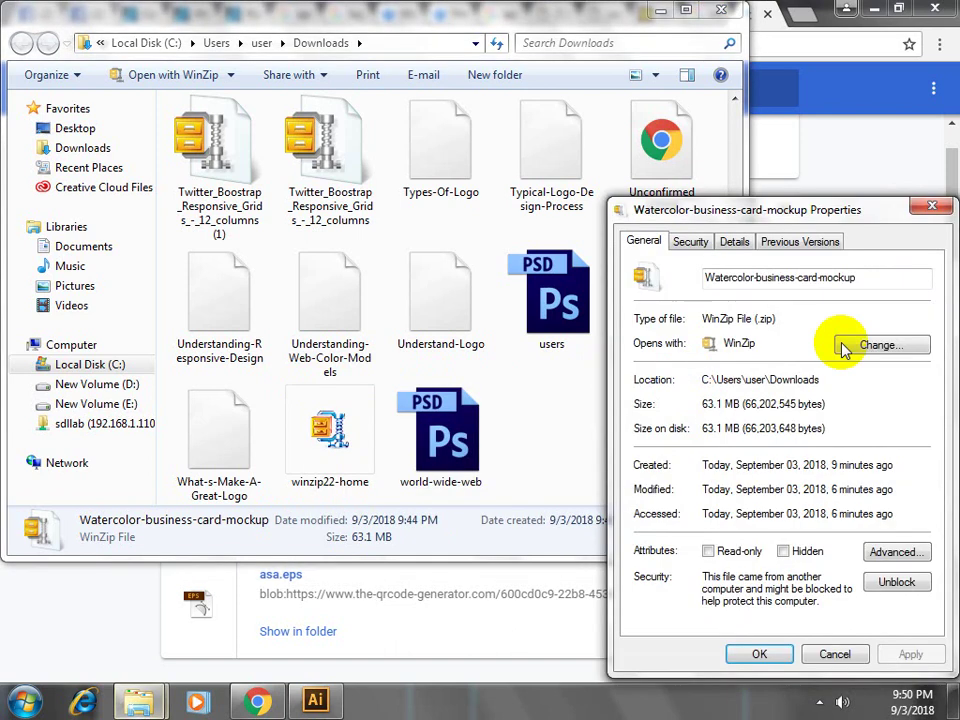
{"action": "left_click", "coordinate": [929, 207]}
{"action": "right_click", "coordinate": [673, 334]}
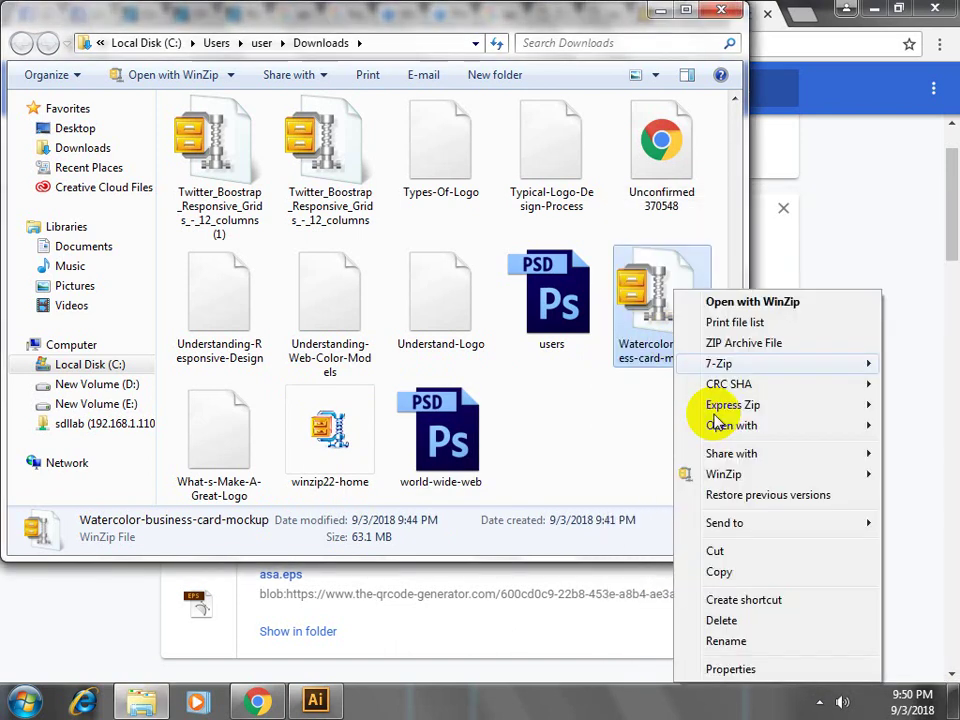
{"action": "mouse_move", "coordinate": [732, 425]}
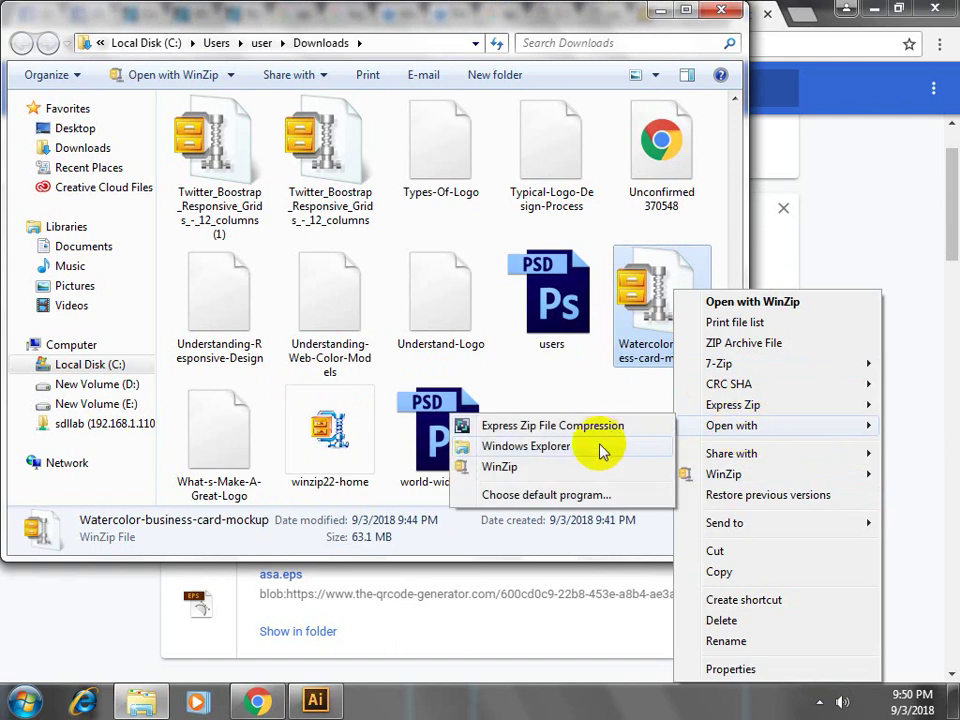
{"action": "left_click", "coordinate": [597, 426]}
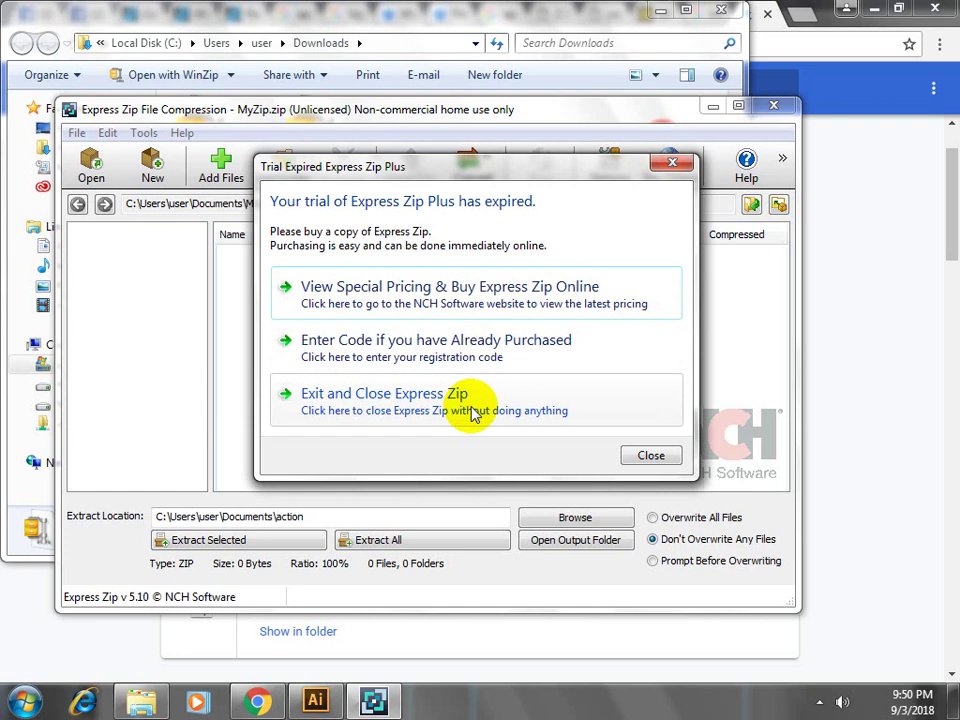
{"action": "left_click", "coordinate": [650, 455]}
{"action": "right_click", "coordinate": [670, 325]}
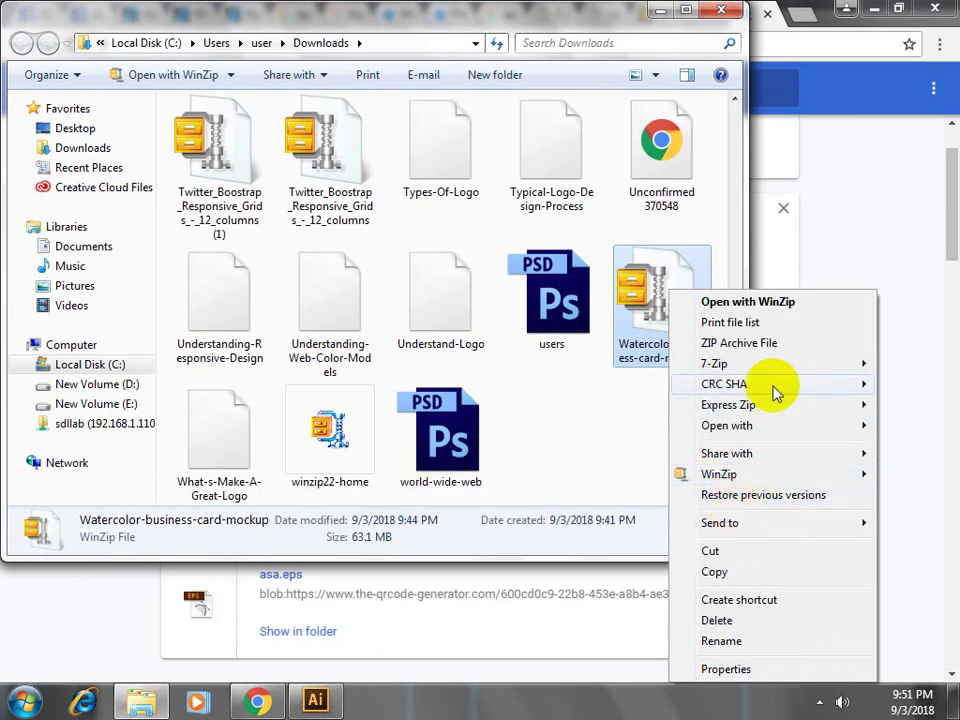
{"action": "mouse_move", "coordinate": [714, 363]}
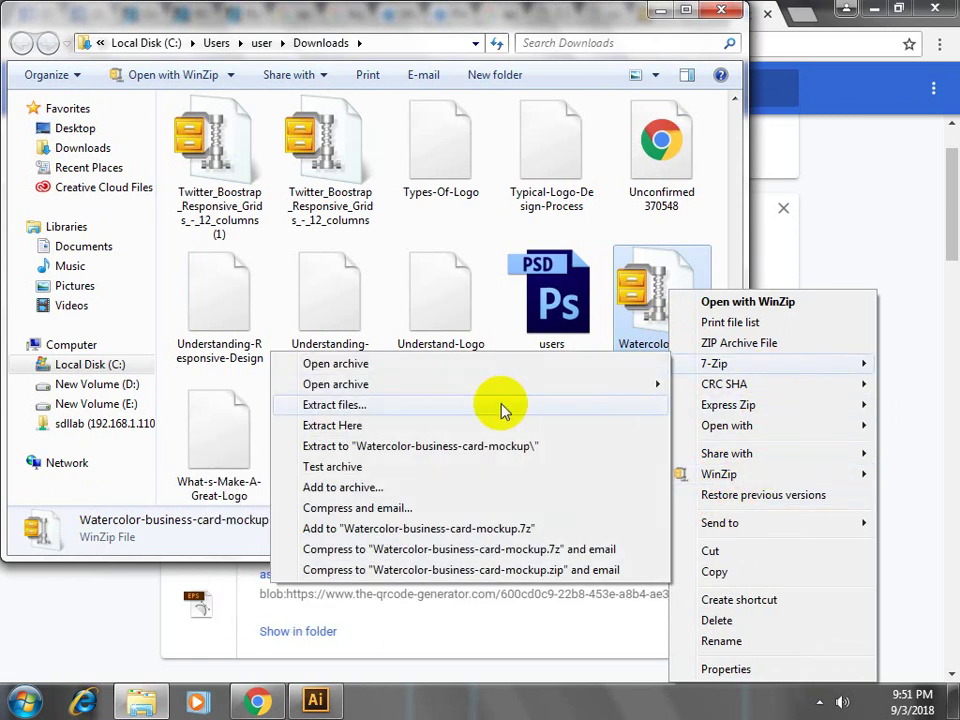
Extract the Watercolor archive with 7-Zip into a new aa folder in Downloads
{"action": "left_click", "coordinate": [503, 411]}
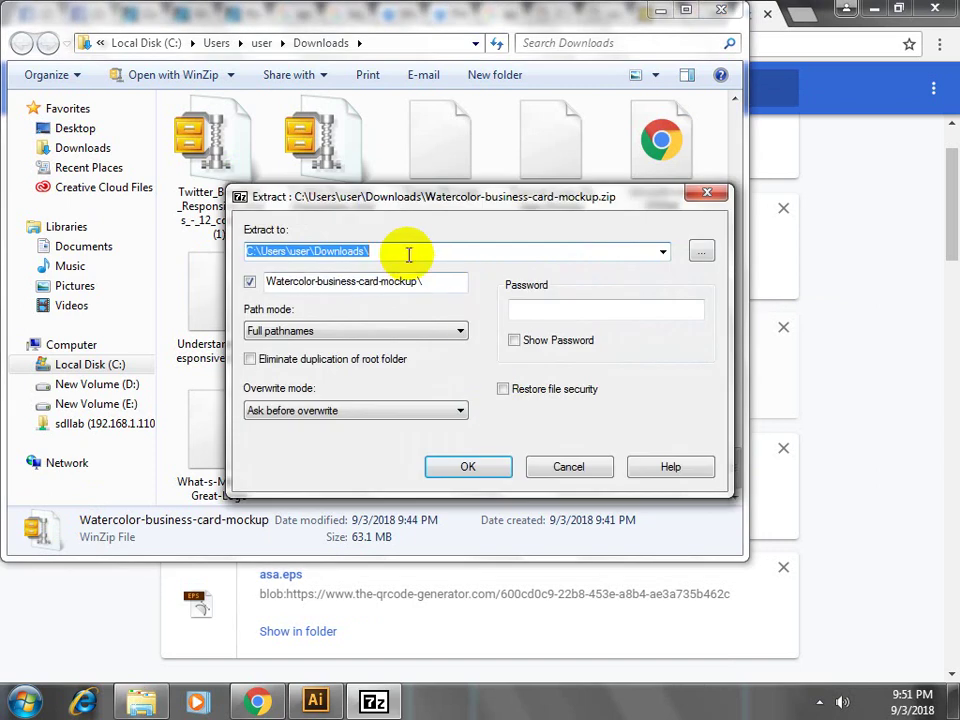
{"action": "left_click", "coordinate": [407, 254]}
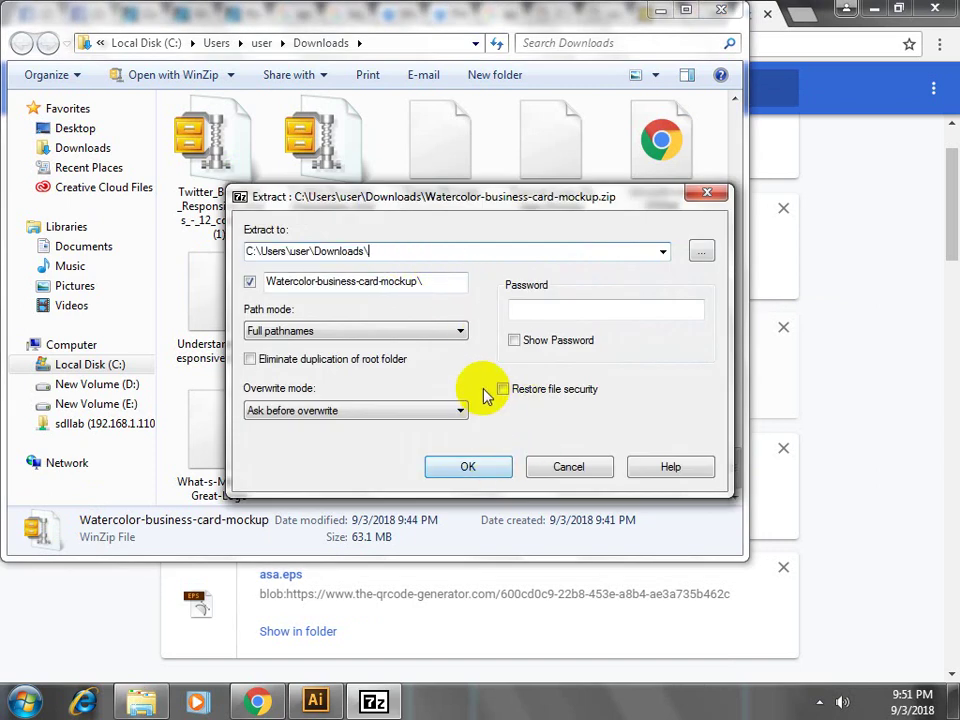
{"action": "type", "text": "aa"}
{"action": "left_click", "coordinate": [497, 467]}
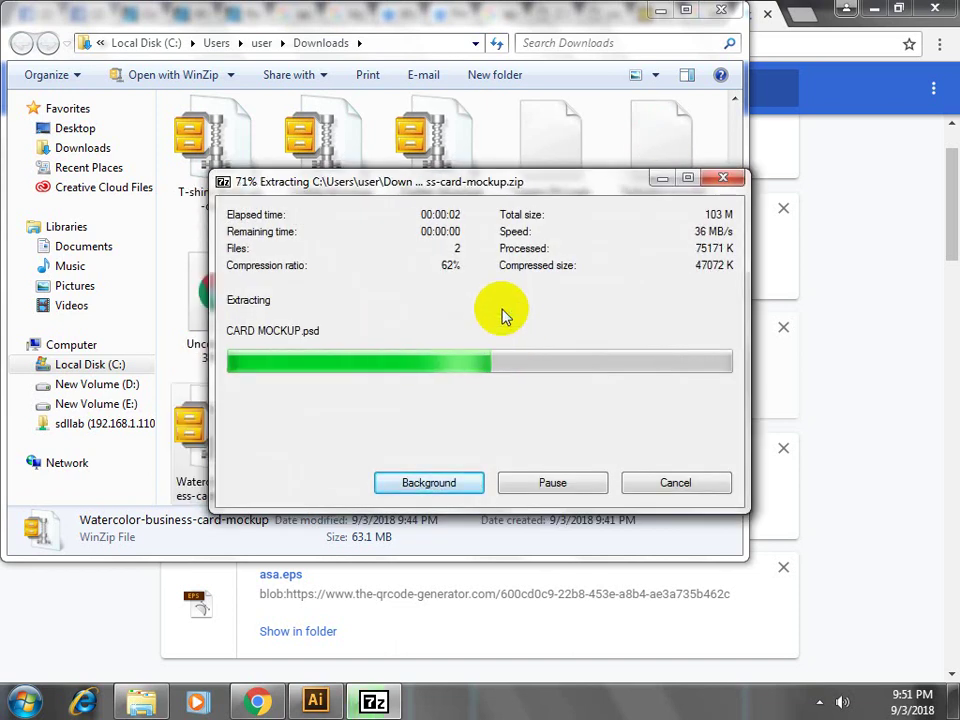
Open aa > Watercolor-business-card-mockup and pick the CARD MOCKUP file
{"action": "scroll", "coordinate": [472, 262], "scroll_direction": "up", "scroll_amount": 10}
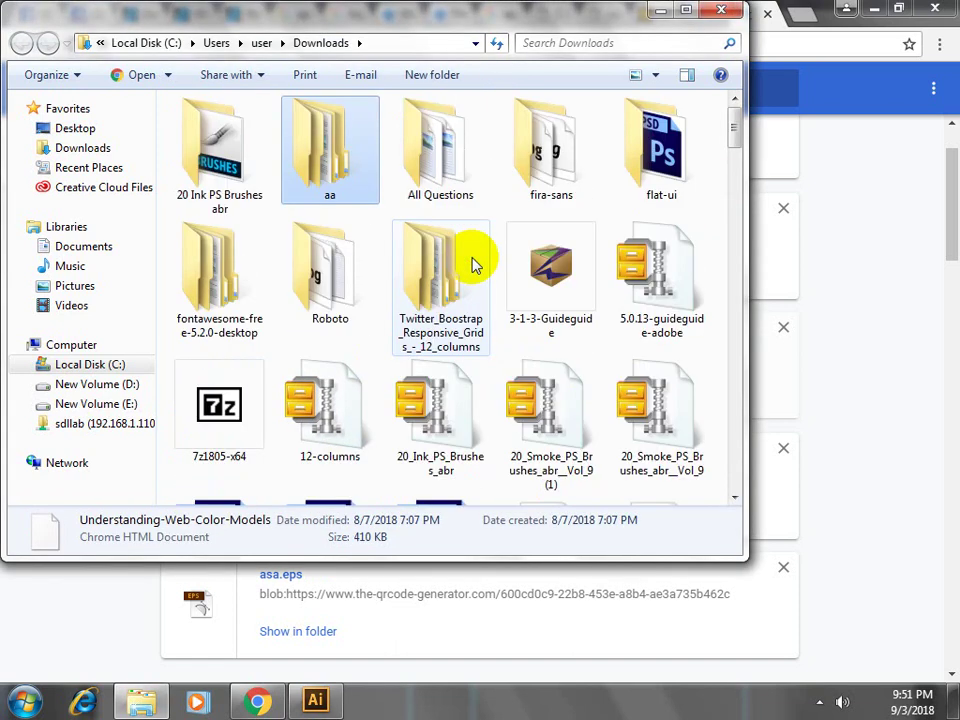
{"action": "double_click", "coordinate": [300, 160]}
{"action": "double_click", "coordinate": [238, 140]}
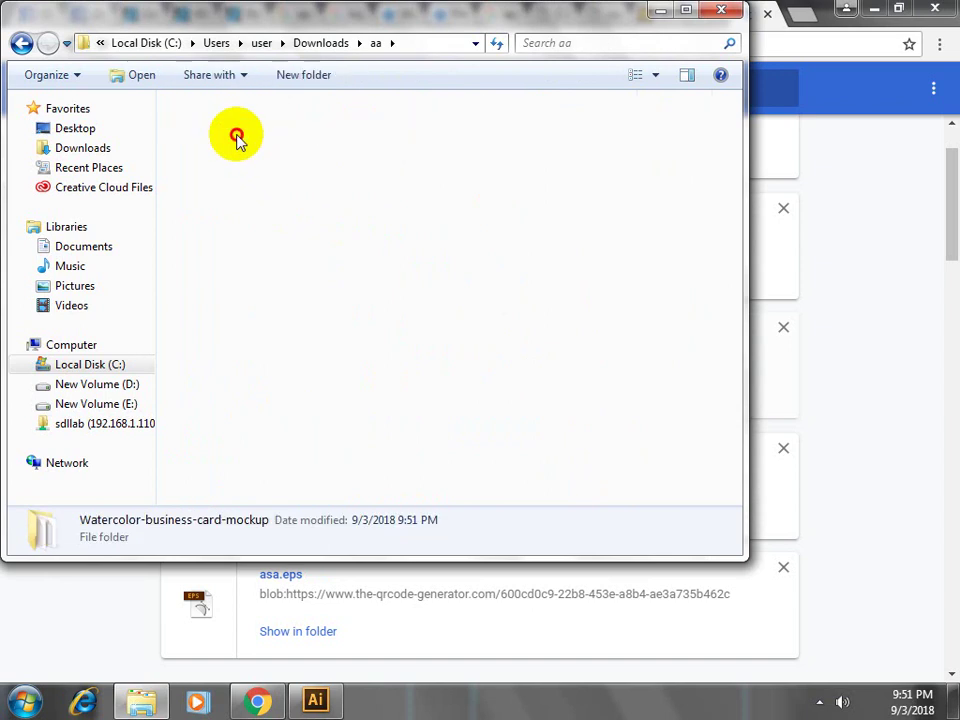
{"action": "left_click", "coordinate": [240, 138]}
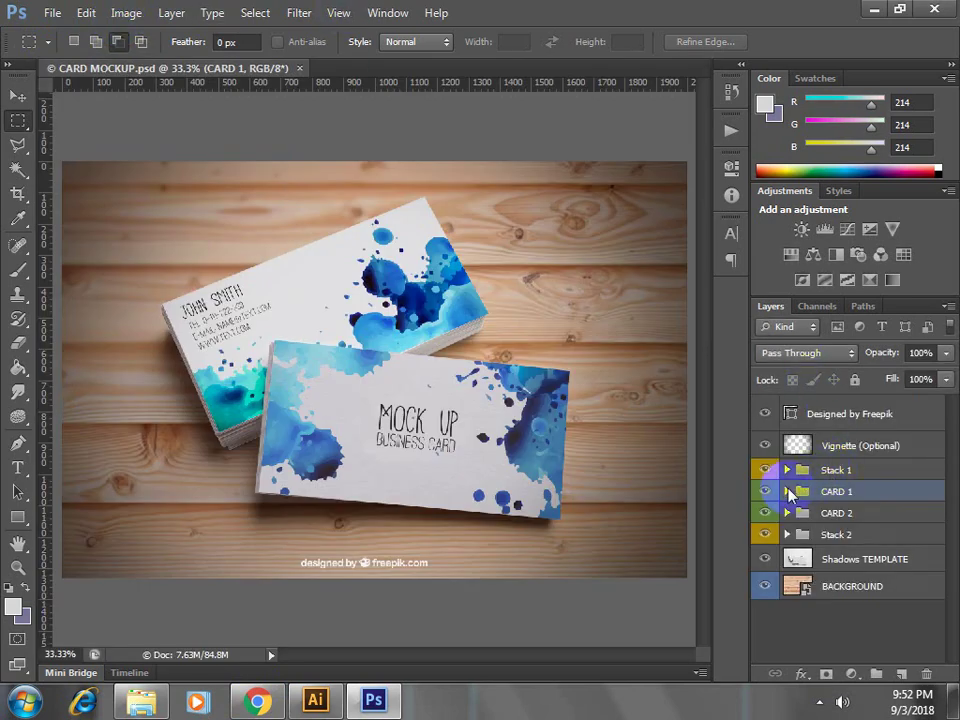
Expand the CARD 1 group and close MockUp_Emboss without saving changes
{"action": "left_click", "coordinate": [788, 492]}
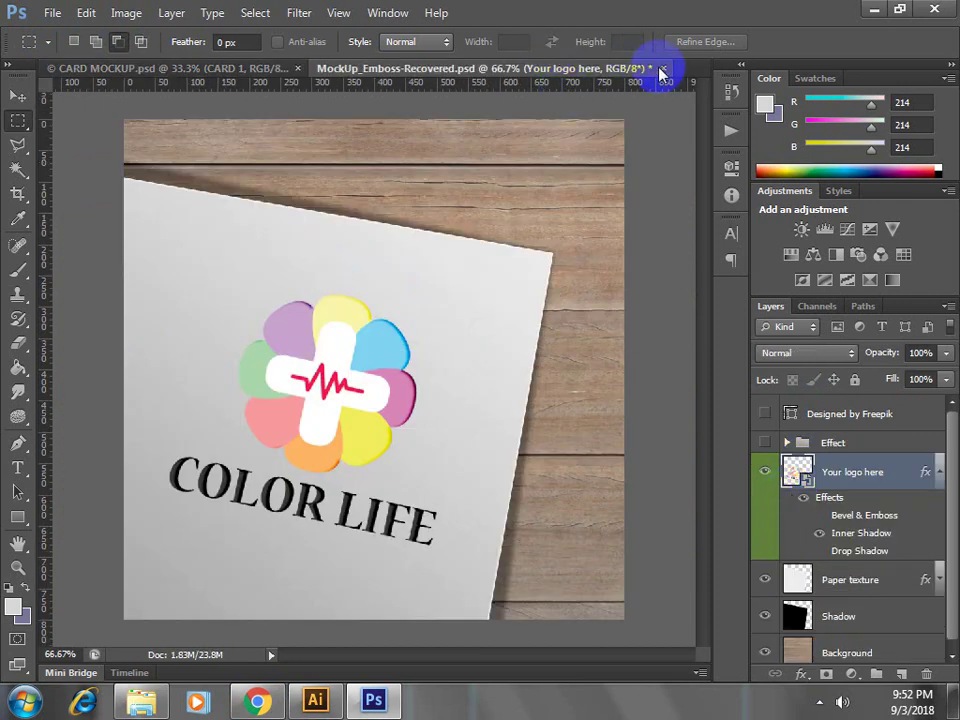
{"action": "key", "text": "ctrl+w"}
{"action": "left_click", "coordinate": [500, 272]}
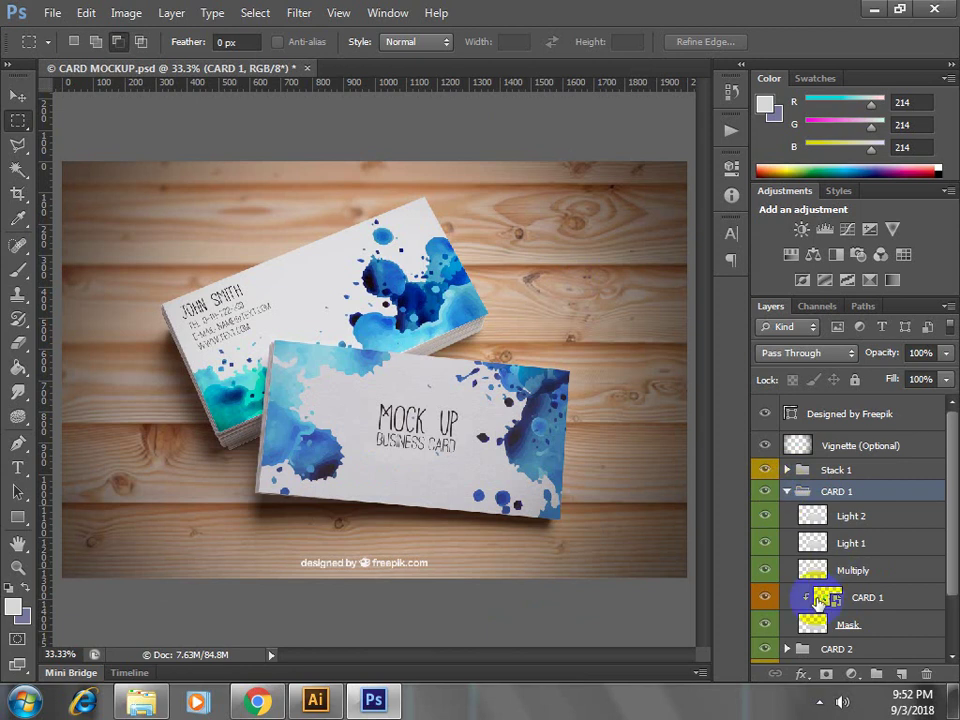
Open the card's smart object in Photoshop, then select the right-hand card in Illustrator
{"action": "double_click", "coordinate": [818, 598]}
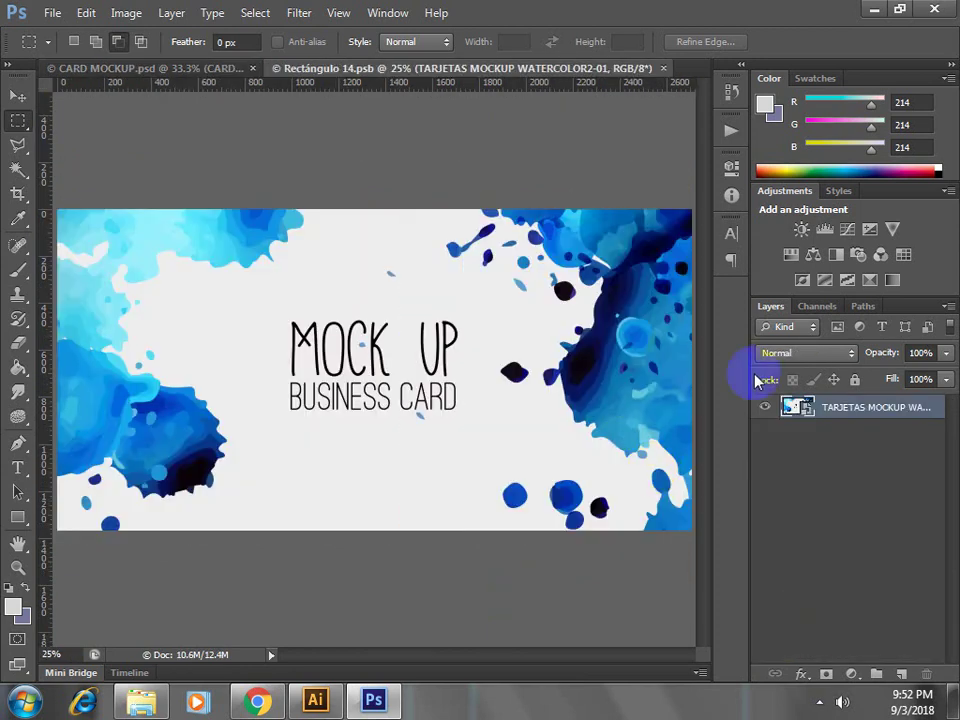
{"action": "left_click", "coordinate": [760, 408]}
{"action": "left_click", "coordinate": [316, 700]}
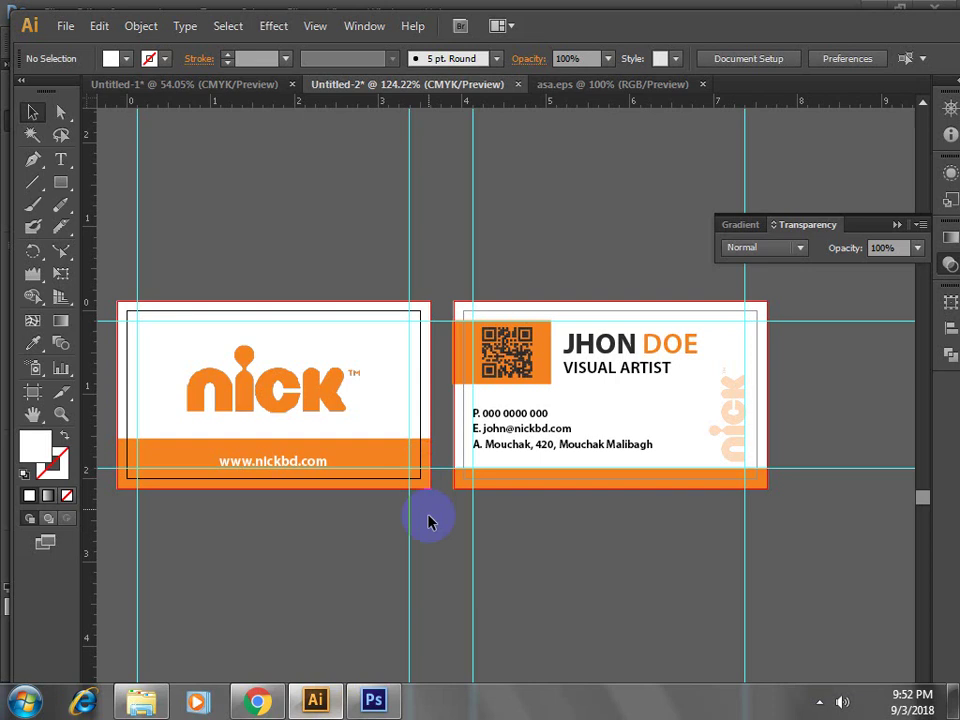
{"action": "left_click_drag", "start_coordinate": [822, 532], "coordinate": [443, 260]}
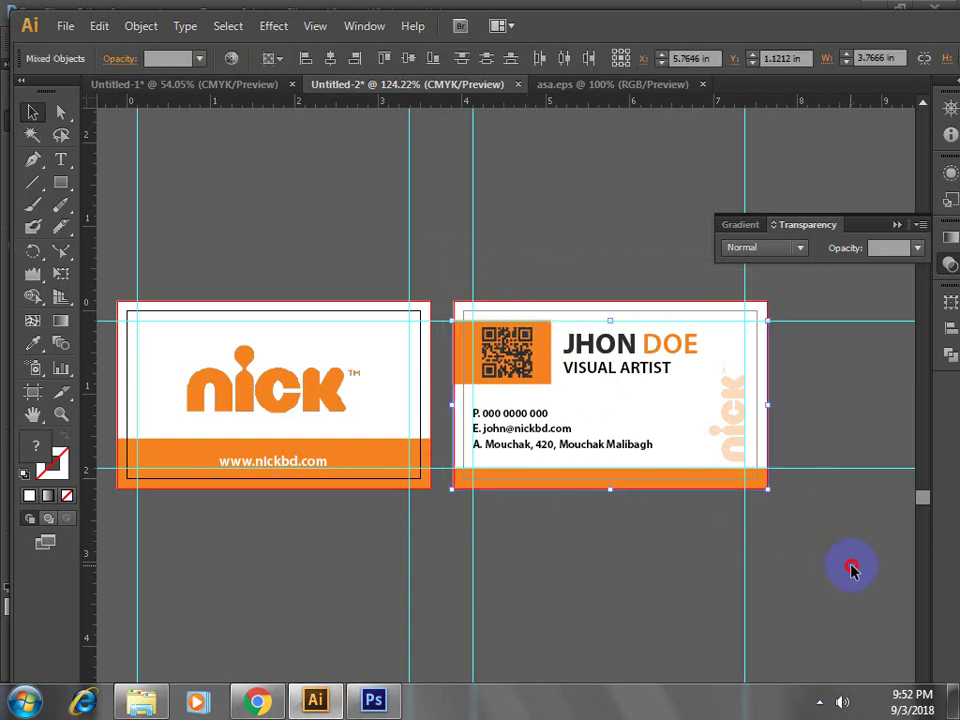
{"action": "mouse_move", "coordinate": [851, 567]}
{"action": "left_mouse_down"}
{"action": "mouse_move", "coordinate": [491, 261]}
{"action": "mouse_move", "coordinate": [448, 258]}
{"action": "left_mouse_up"}
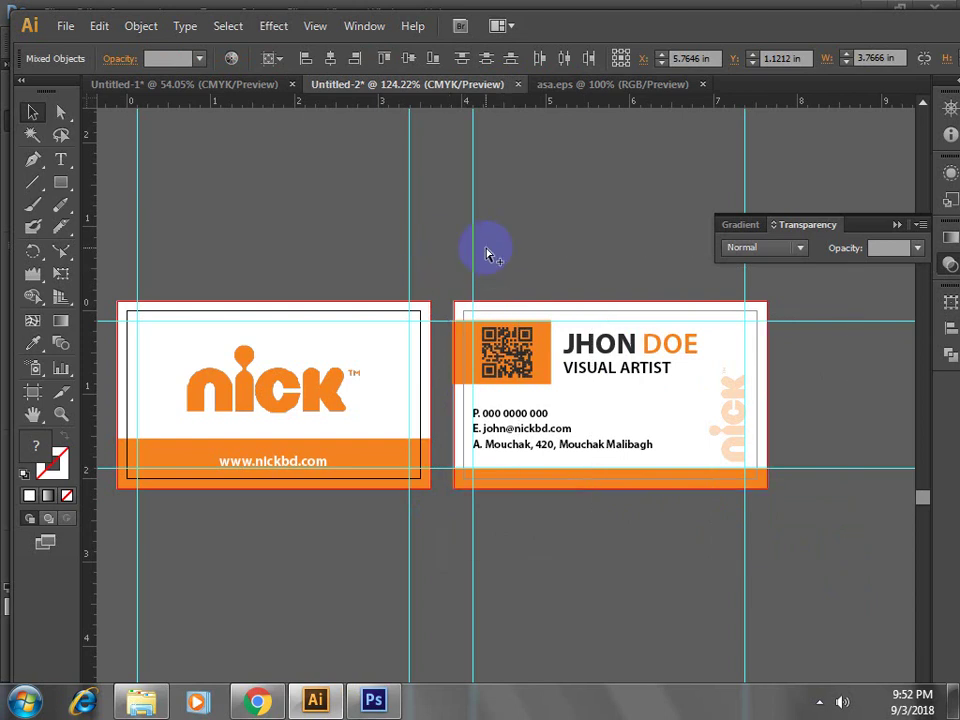
Hide the guides and select everything on the JHON DOE card with its bounding box shown
{"action": "key", "text": "ctrl+;"}
{"action": "mouse_move", "coordinate": [828, 560]}
{"action": "left_mouse_down"}
{"action": "mouse_move", "coordinate": [441, 257]}
{"action": "mouse_move", "coordinate": [814, 536]}
{"action": "left_mouse_up"}
{"action": "key", "text": "ctrl+;"}
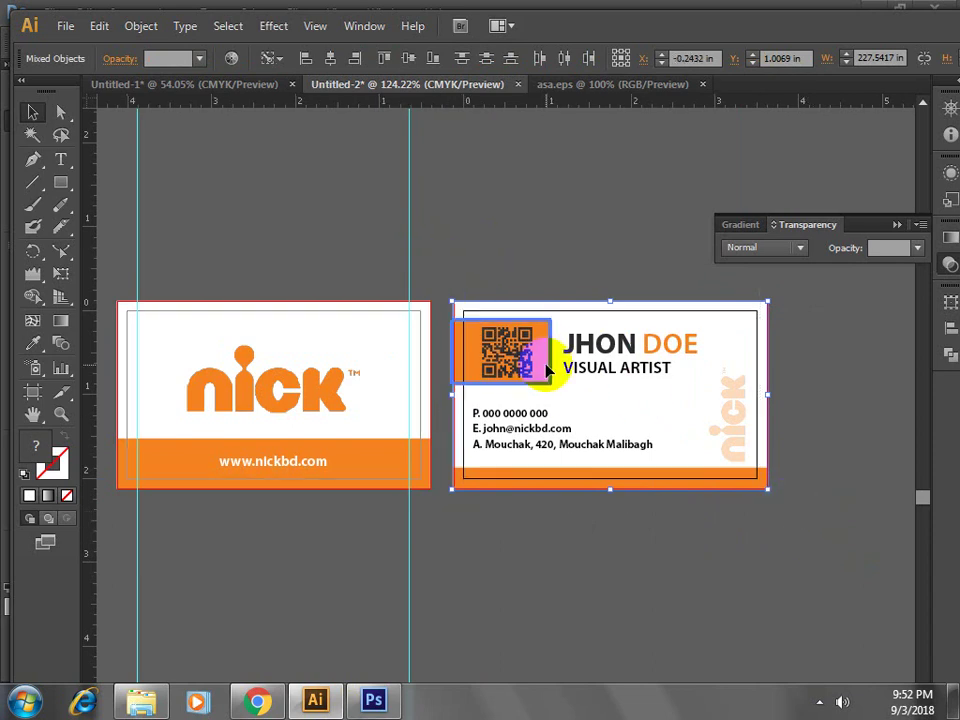
{"action": "left_click", "coordinate": [641, 437]}
{"action": "left_click_drag", "start_coordinate": [641, 437], "coordinate": [443, 268]}
{"action": "key", "text": "ctrl+;"}
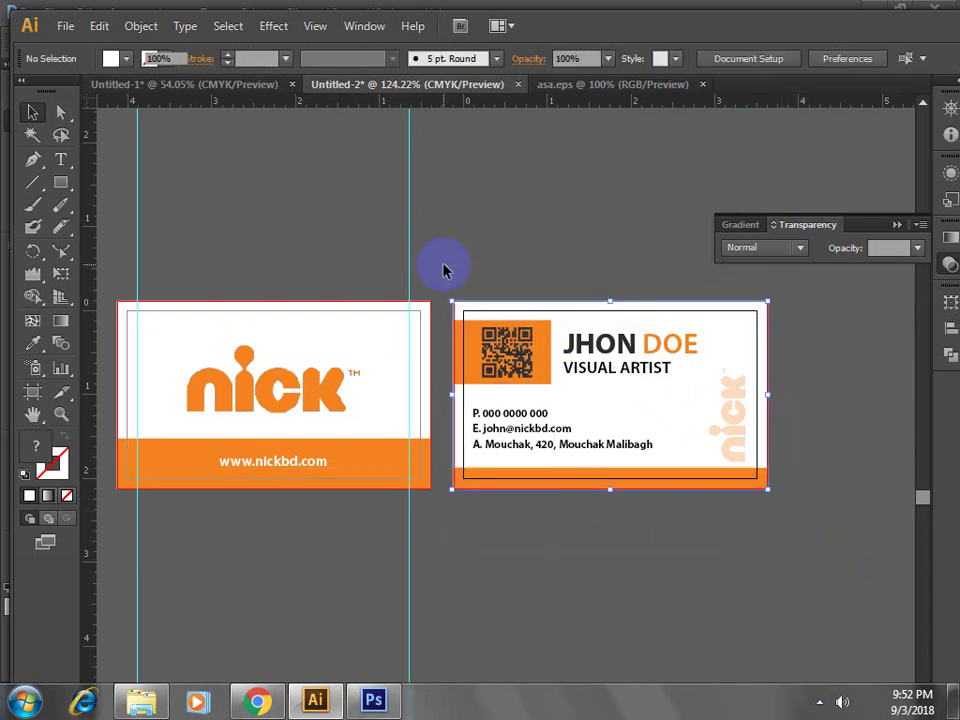
{"action": "key", "text": "ctrl+shift+b"}
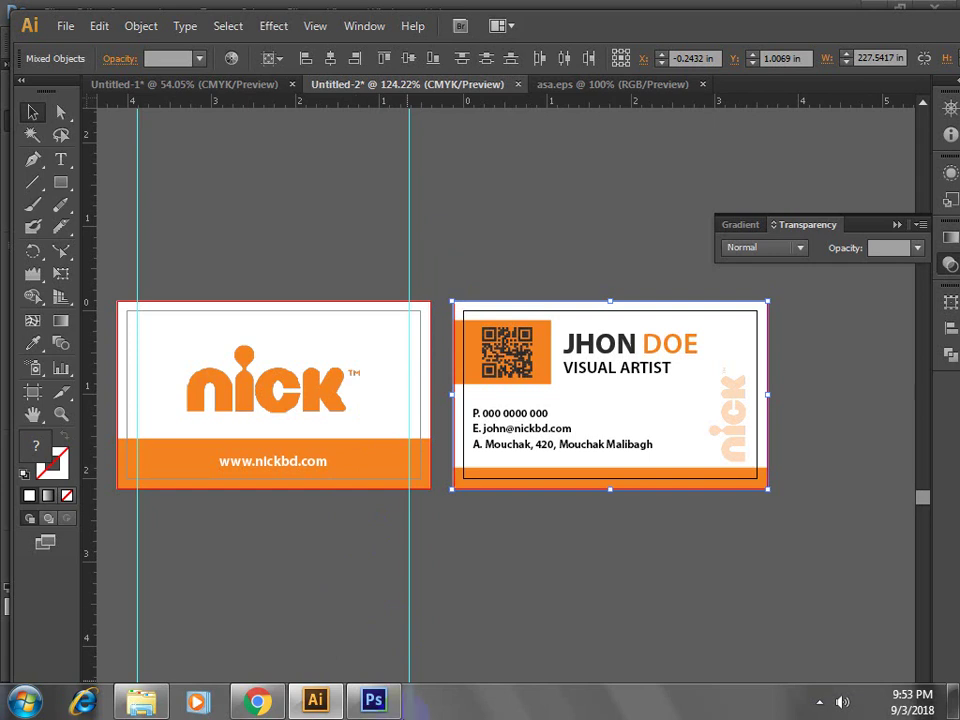
Paste the JHON DOE design as a Smart Object into Rectángulo 14.psb, scale to fill, and save
{"action": "left_click", "coordinate": [373, 700]}
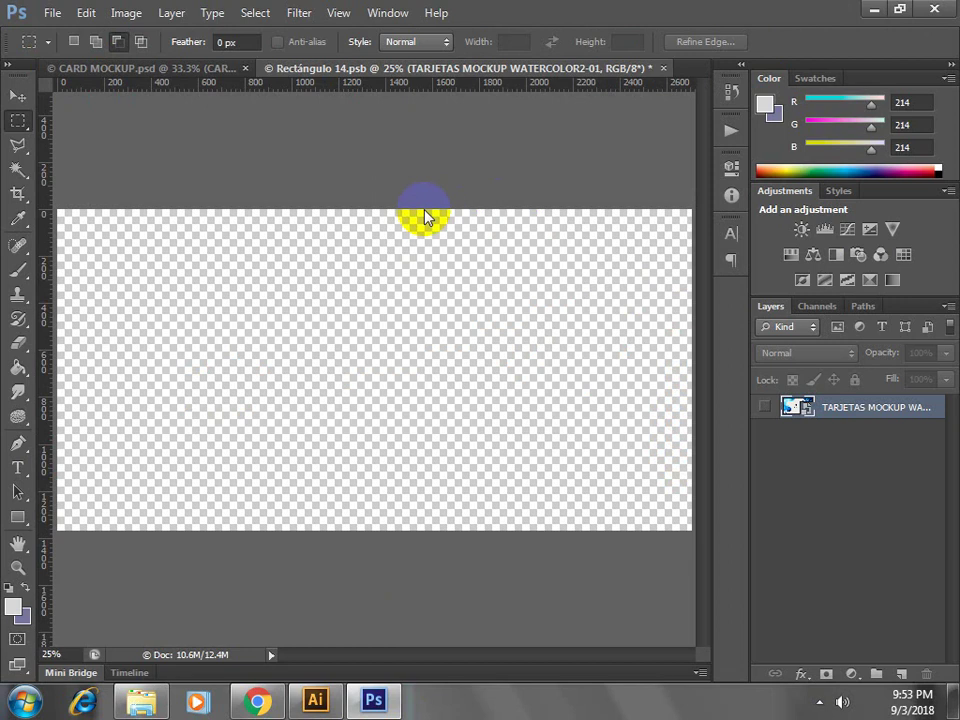
{"action": "key", "text": "ctrl+v"}
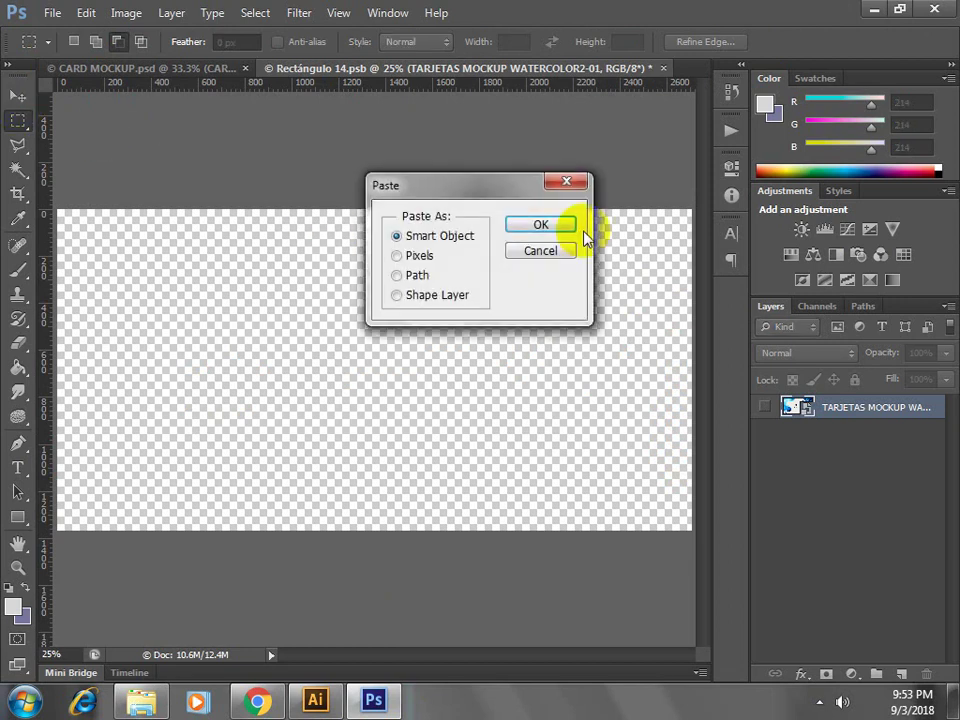
{"action": "left_click", "coordinate": [553, 229]}
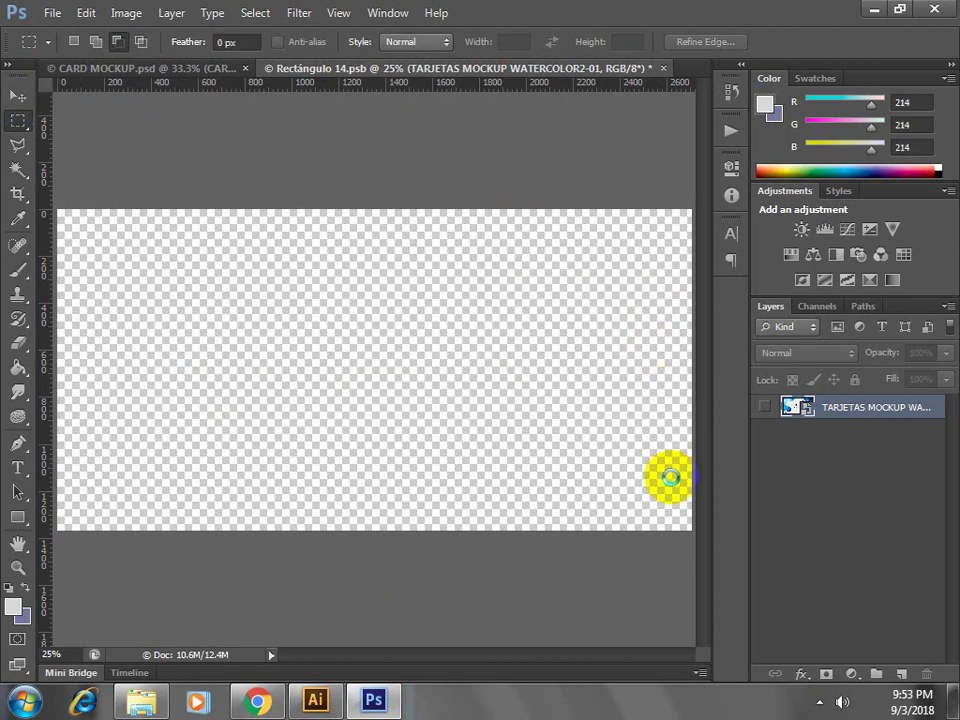
{"action": "mouse_move", "coordinate": [512, 453]}
{"action": "left_mouse_down"}
{"action": "mouse_move", "coordinate": [704, 565]}
{"action": "mouse_move", "coordinate": [686, 562]}
{"action": "left_mouse_up"}
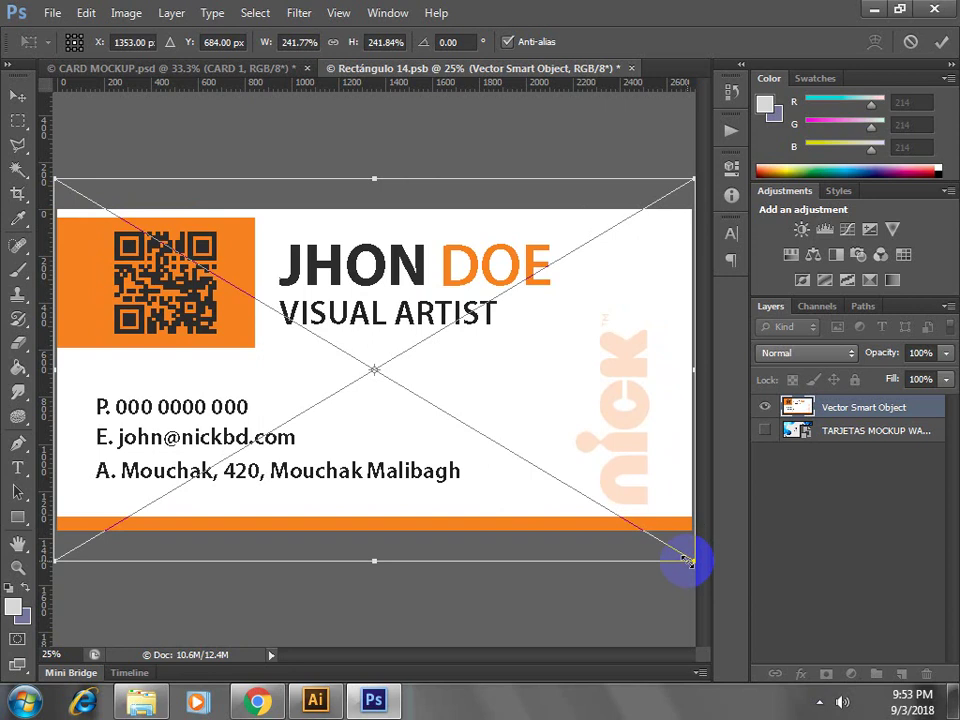
{"action": "key", "text": "Return"}
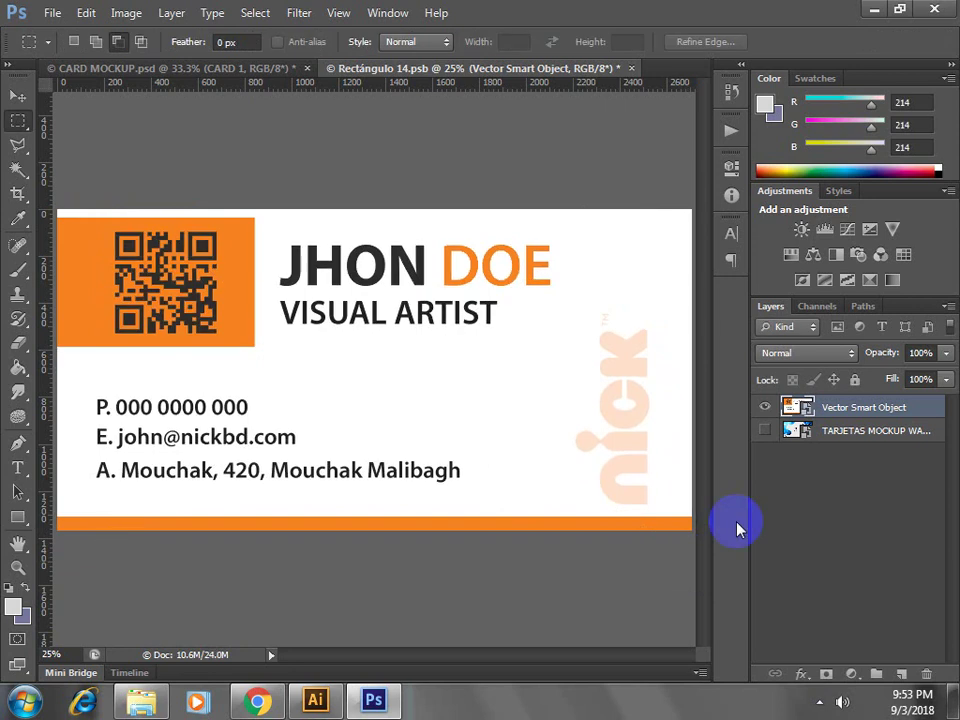
{"action": "key", "text": "ctrl+s"}
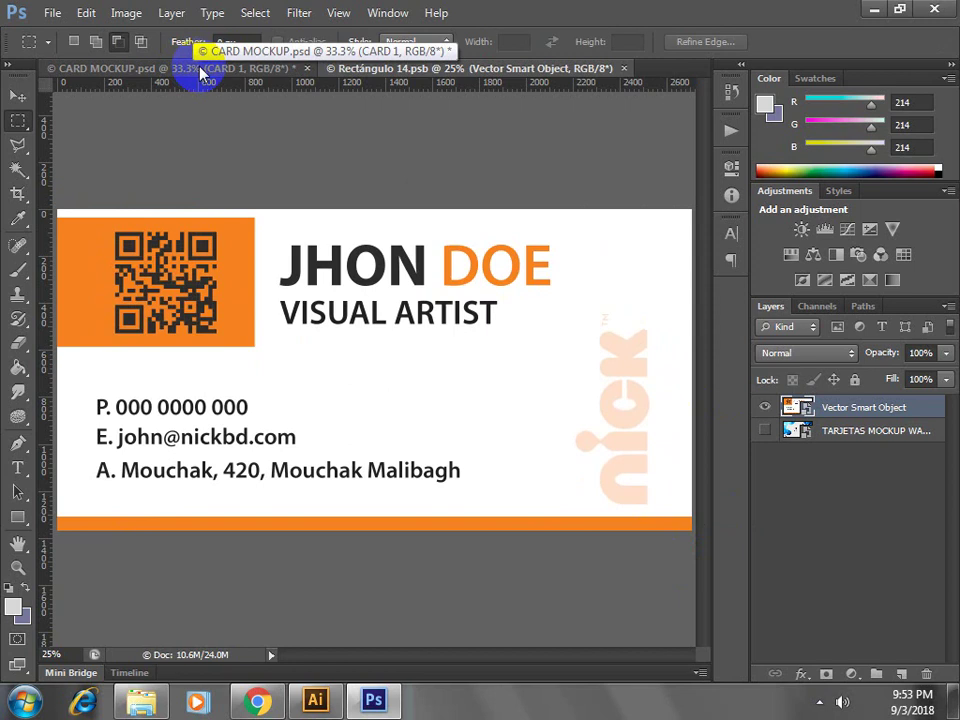
Switch to the Move tool and return to the CARD MOCKUP document
{"action": "left_click", "coordinate": [17, 95]}
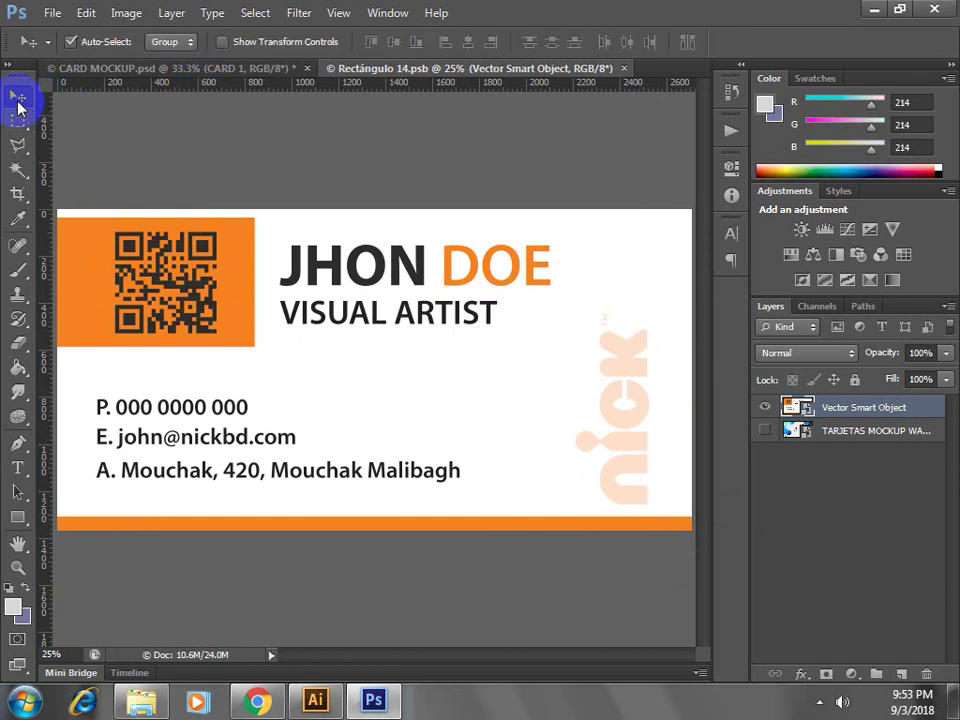
{"action": "left_click_drag", "start_coordinate": [268, 246], "coordinate": [240, 254]}
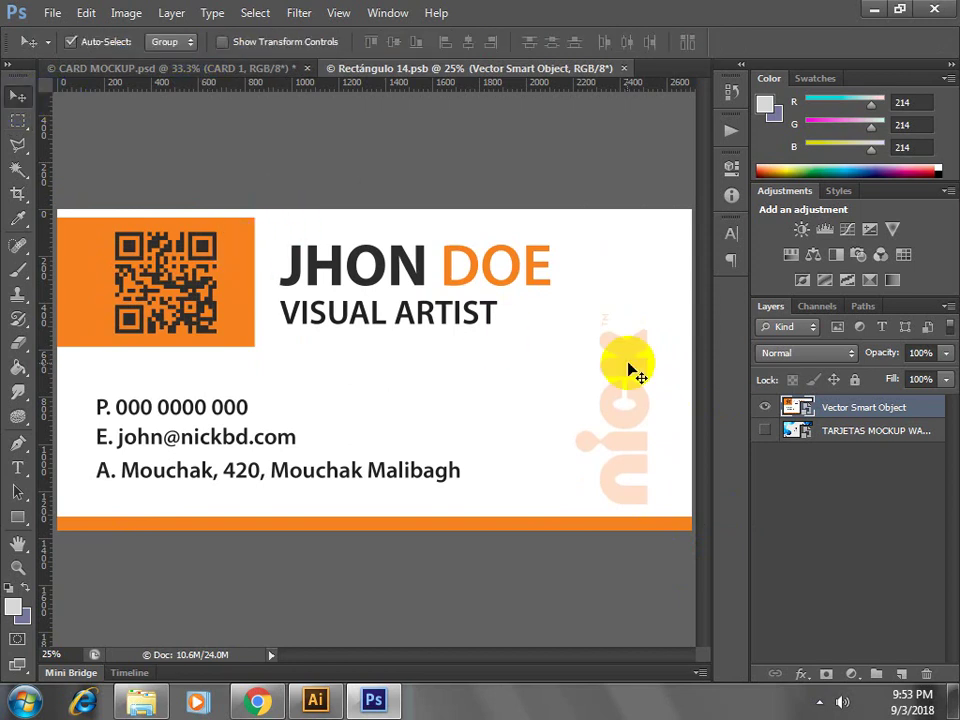
{"action": "left_click_drag", "start_coordinate": [628, 372], "coordinate": [305, 163]}
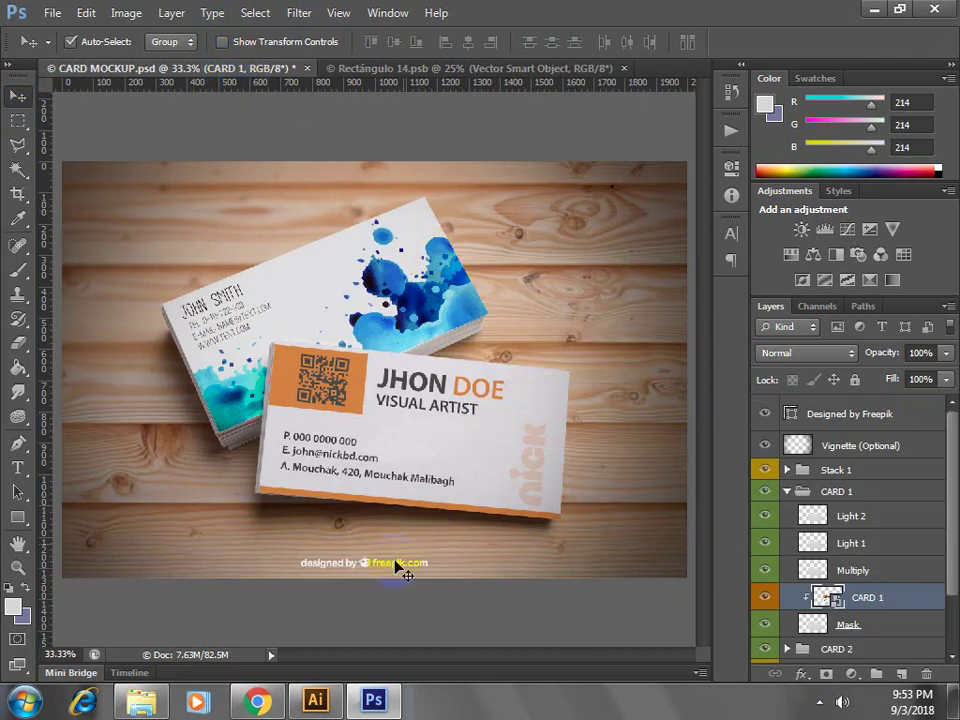
Copy the orange nick front card design in Illustrator and return to the Photoshop mockup
{"action": "left_click", "coordinate": [318, 701]}
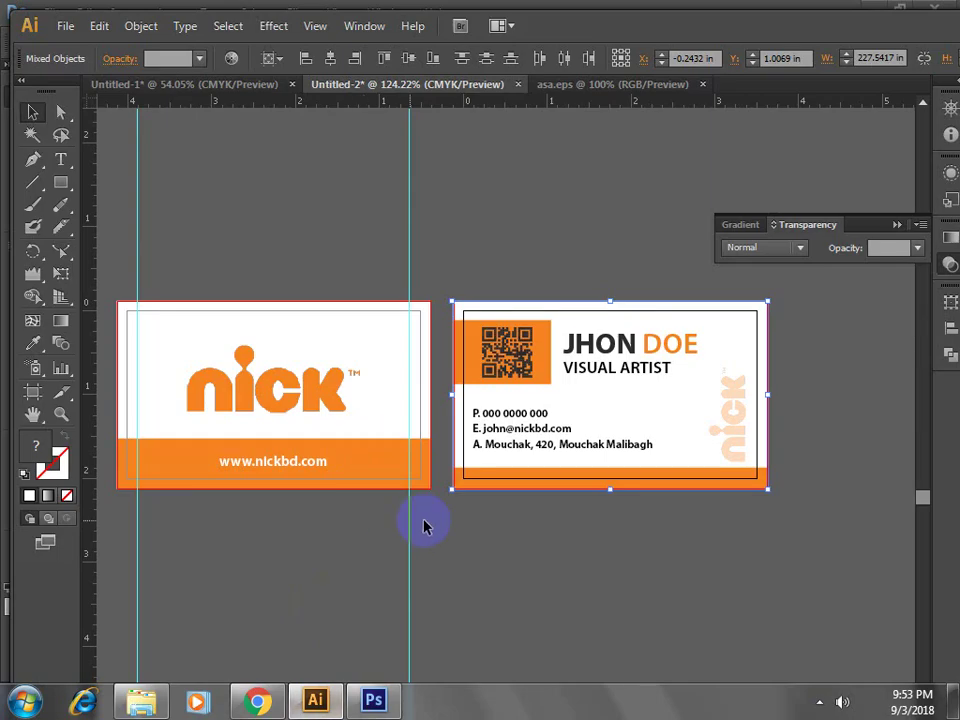
{"action": "left_click_drag", "start_coordinate": [438, 513], "coordinate": [210, 273]}
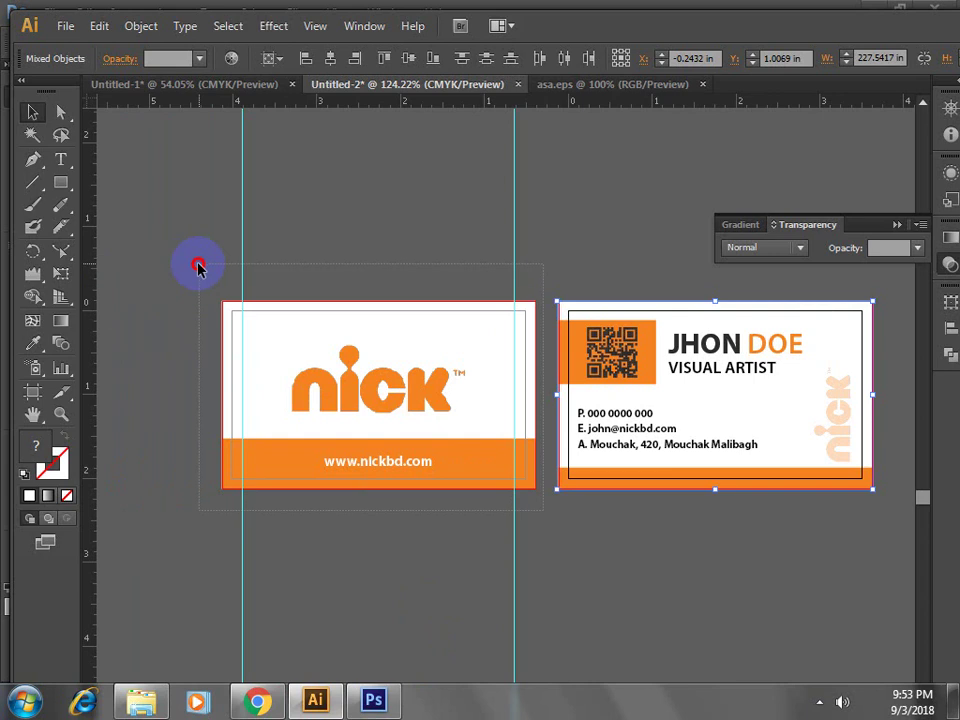
{"action": "left_click", "coordinate": [372, 703]}
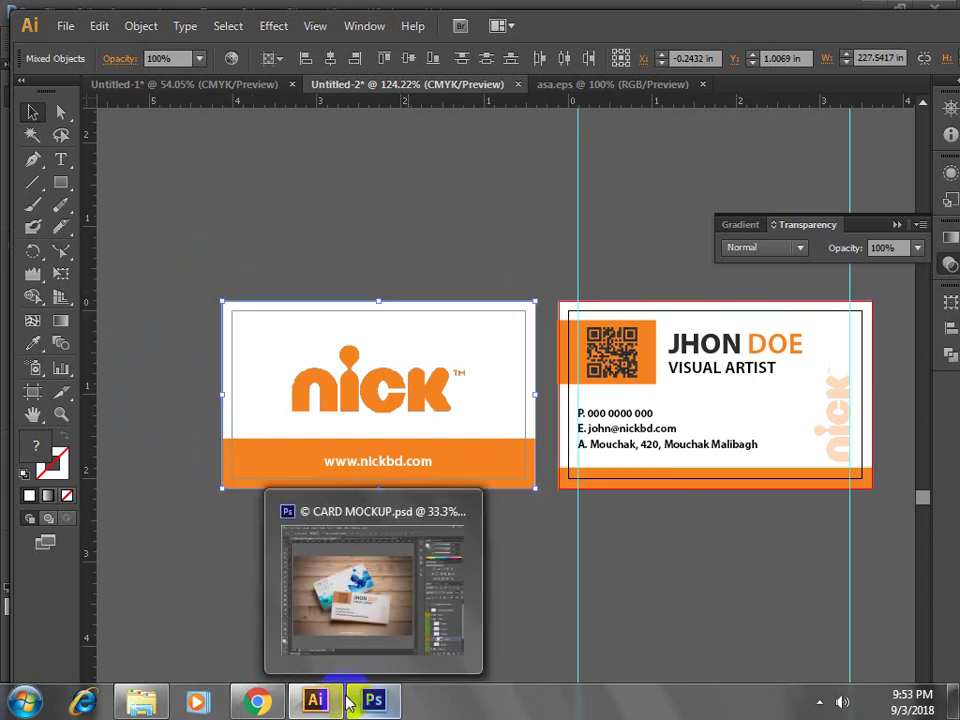
{"action": "mouse_move", "coordinate": [315, 700]}
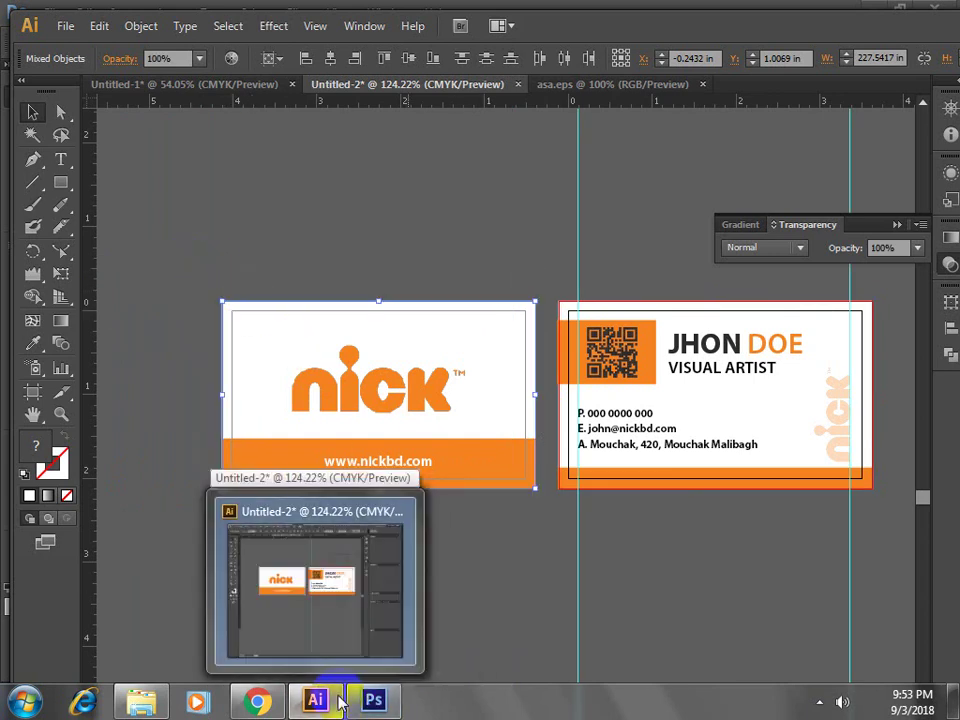
{"action": "left_click", "coordinate": [370, 700]}
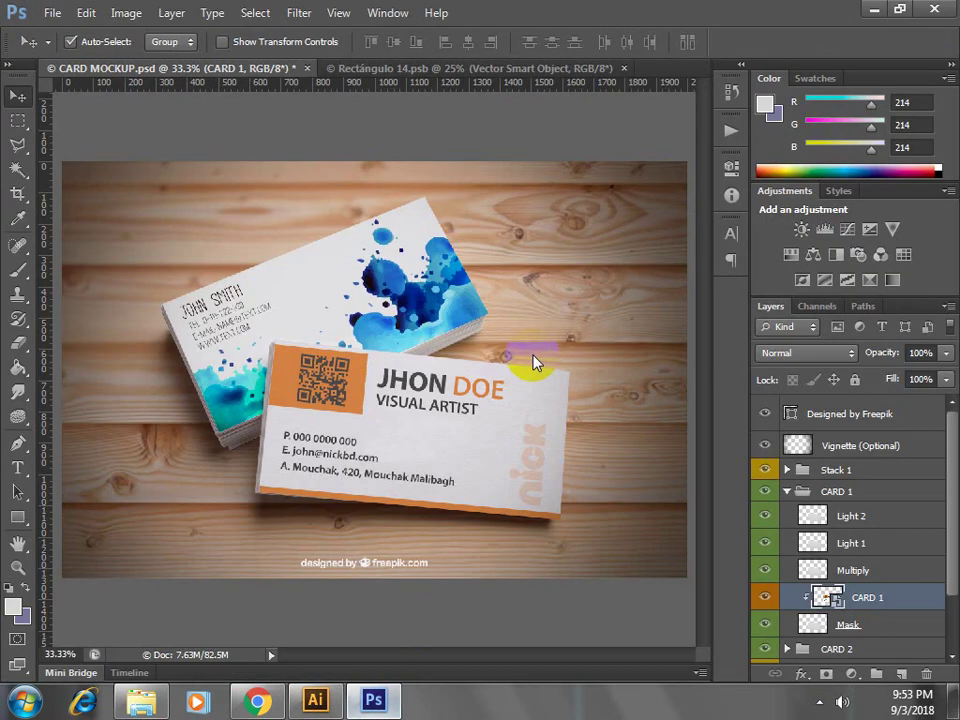
Open the CARD 2 smart object and hide its old watercolor card artwork
{"action": "left_click", "coordinate": [790, 491]}
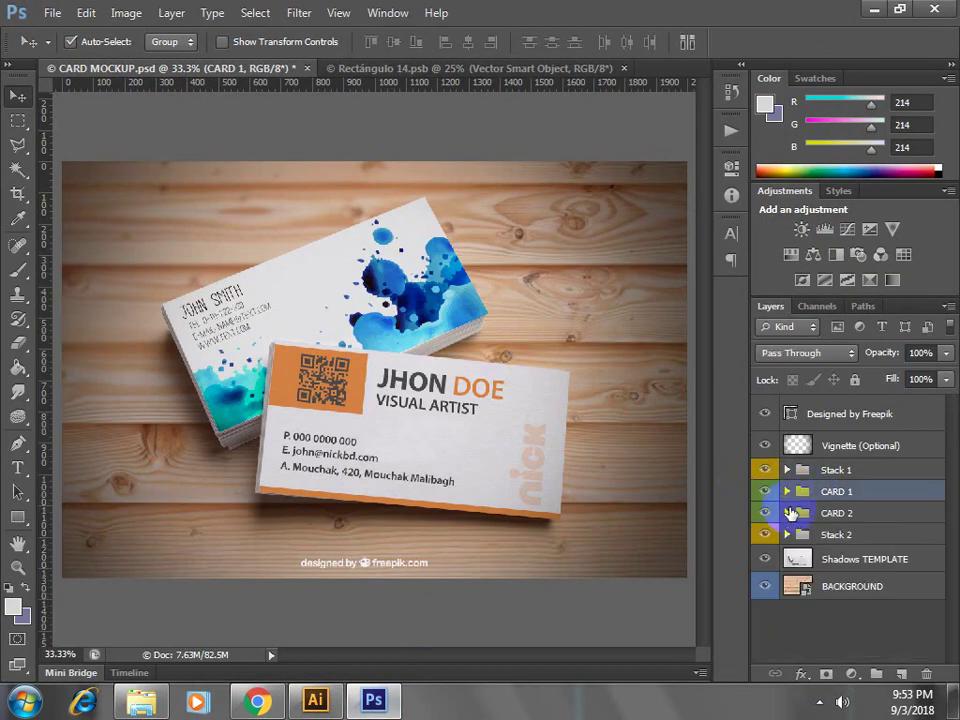
{"action": "left_click", "coordinate": [788, 513]}
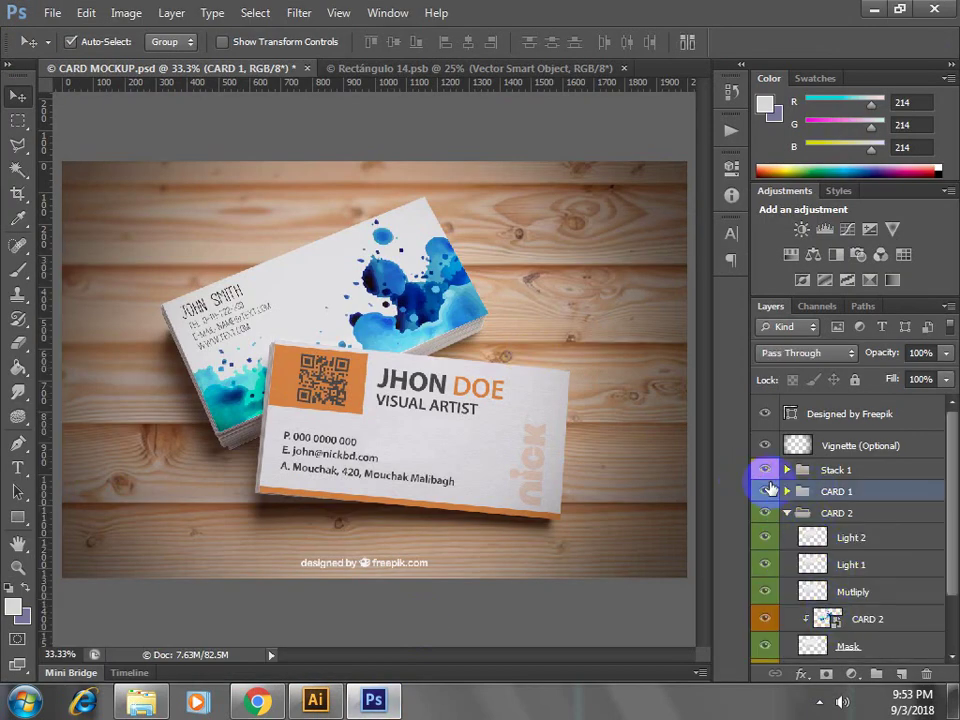
{"action": "double_click", "coordinate": [828, 619]}
{"action": "left_click", "coordinate": [766, 407]}
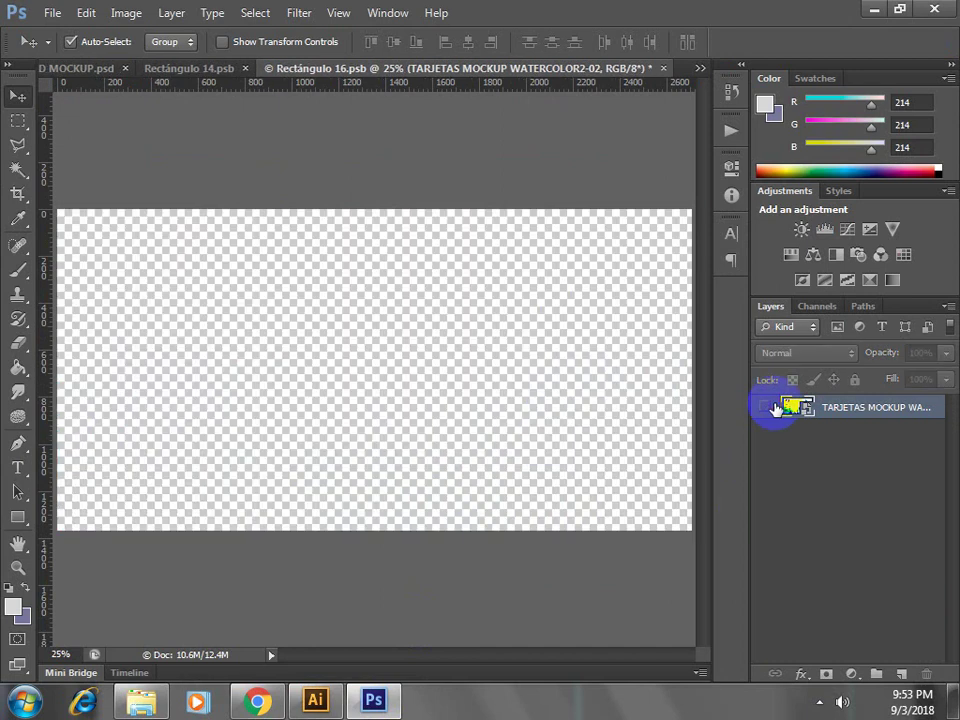
Paste the nick card as a smart object, enlarge it to fill the canvas, nudge up, and save
{"action": "key", "text": "ctrl+v"}
{"action": "left_click", "coordinate": [541, 232]}
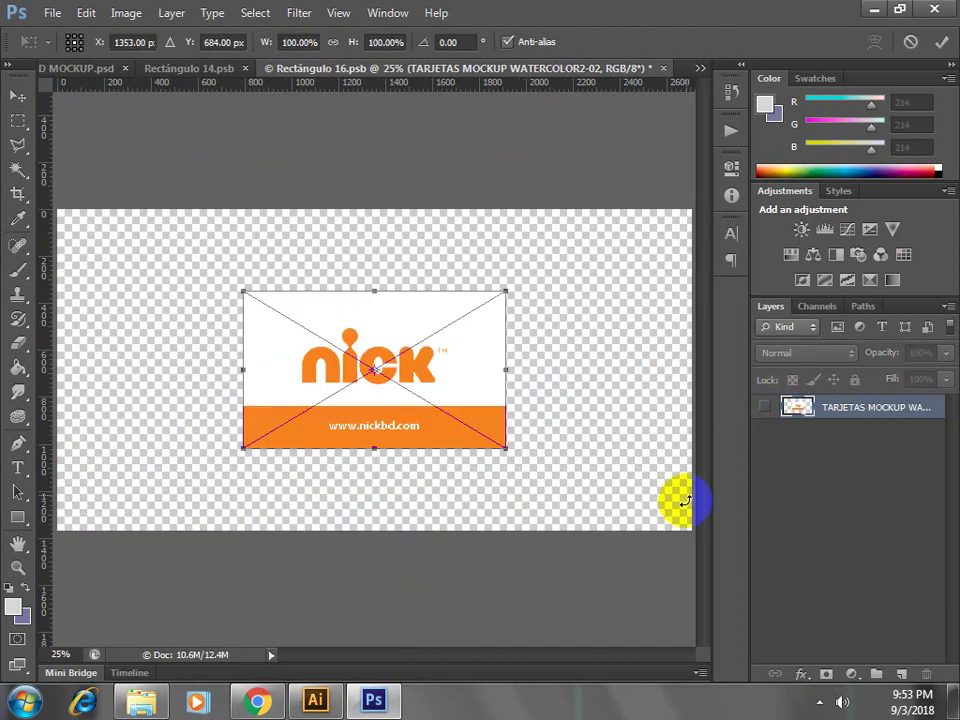
{"action": "mouse_move", "coordinate": [506, 447]}
{"action": "left_mouse_down"}
{"action": "mouse_move", "coordinate": [678, 580]}
{"action": "mouse_move", "coordinate": [690, 579]}
{"action": "left_mouse_up"}
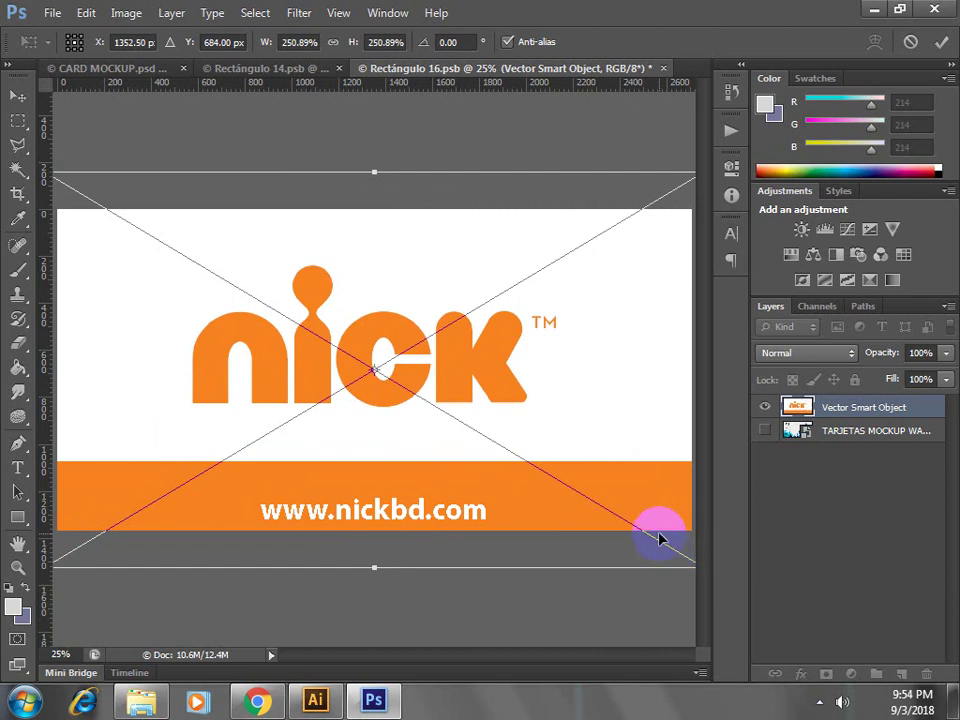
{"action": "key", "text": "Up"}
{"action": "key", "text": "Up"}
{"action": "key", "text": "Up"}
{"action": "key", "text": "Up"}
{"action": "key", "text": "Up"}
{"action": "key", "text": "Up"}
{"action": "key", "text": "Up"}
{"action": "key", "text": "Up"}
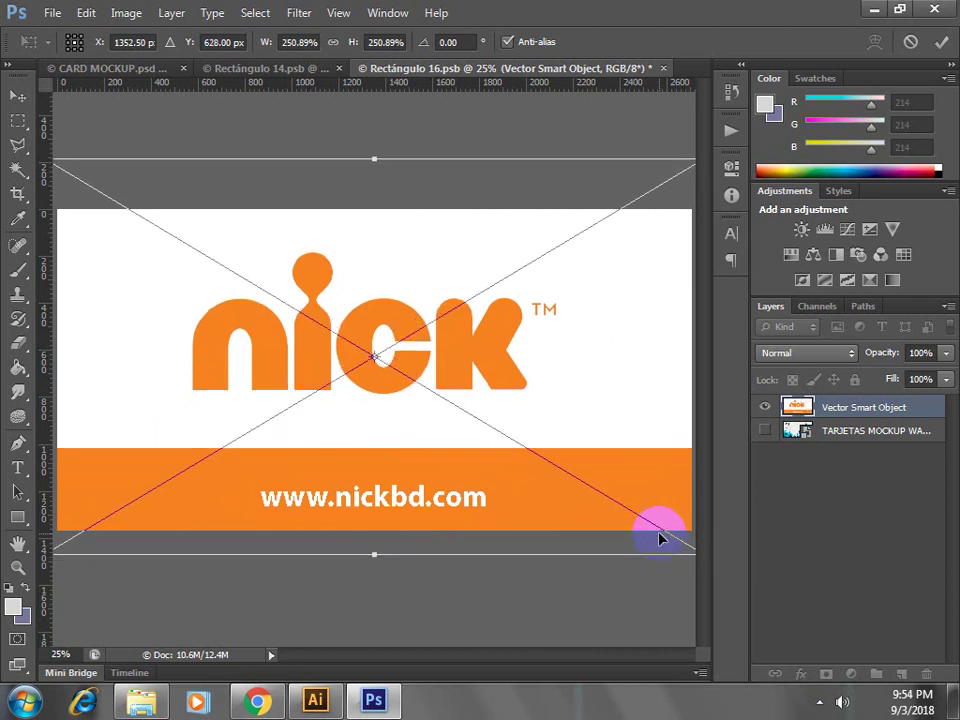
{"action": "key", "text": "Up"}
{"action": "key", "text": "Up"}
{"action": "key", "text": "Up"}
{"action": "key", "text": "Up"}
{"action": "key", "text": "Up"}
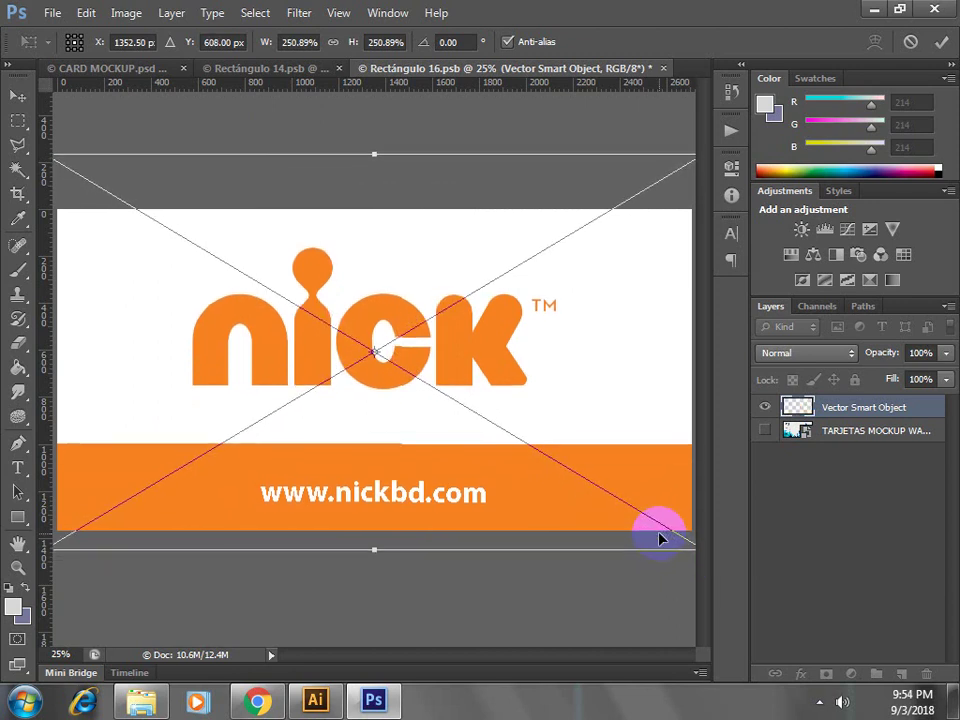
{"action": "key", "text": "Up"}
{"action": "key", "text": "Up"}
{"action": "key", "text": "Up"}
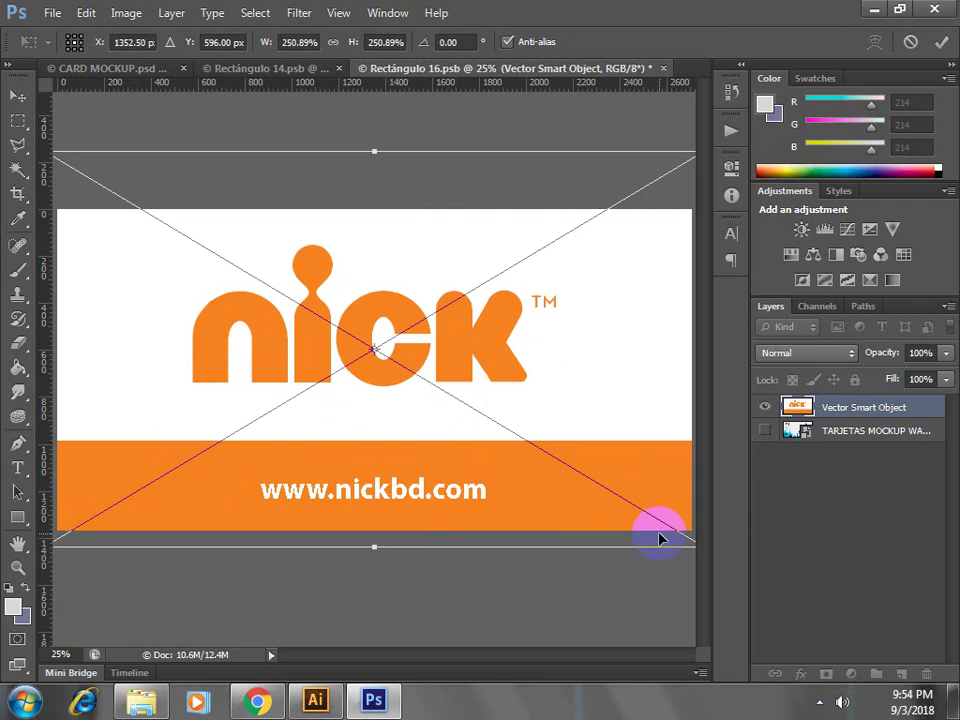
{"action": "key", "text": "Return"}
{"action": "key", "text": "ctrl+s"}
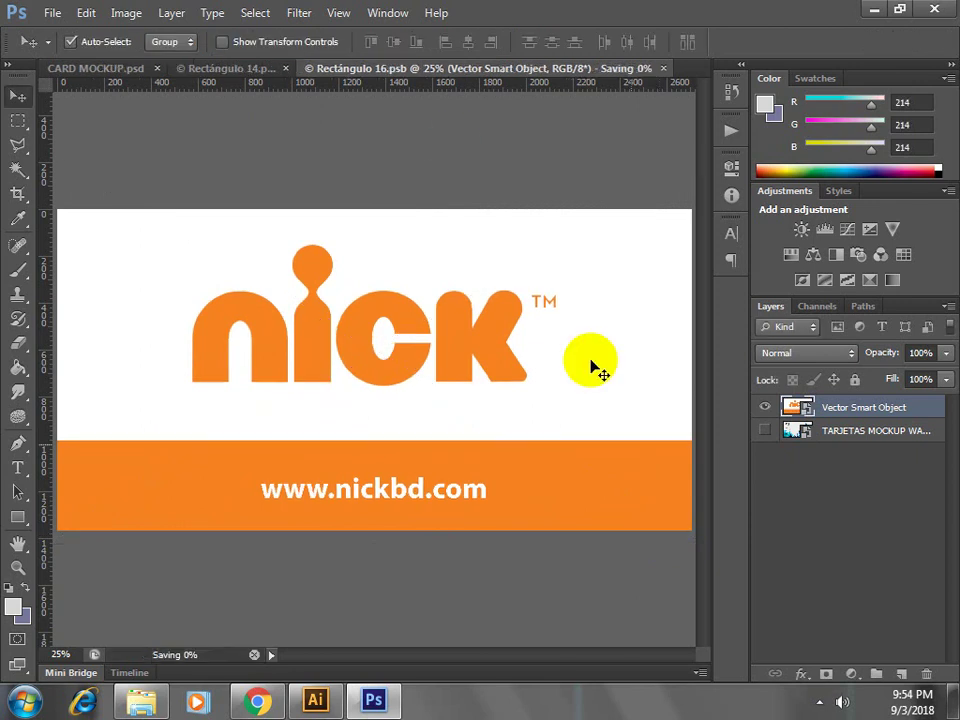
Return to the CARD MOCKUP document and hide the Designed by Freepik credit layer
{"action": "left_click", "coordinate": [214, 77]}
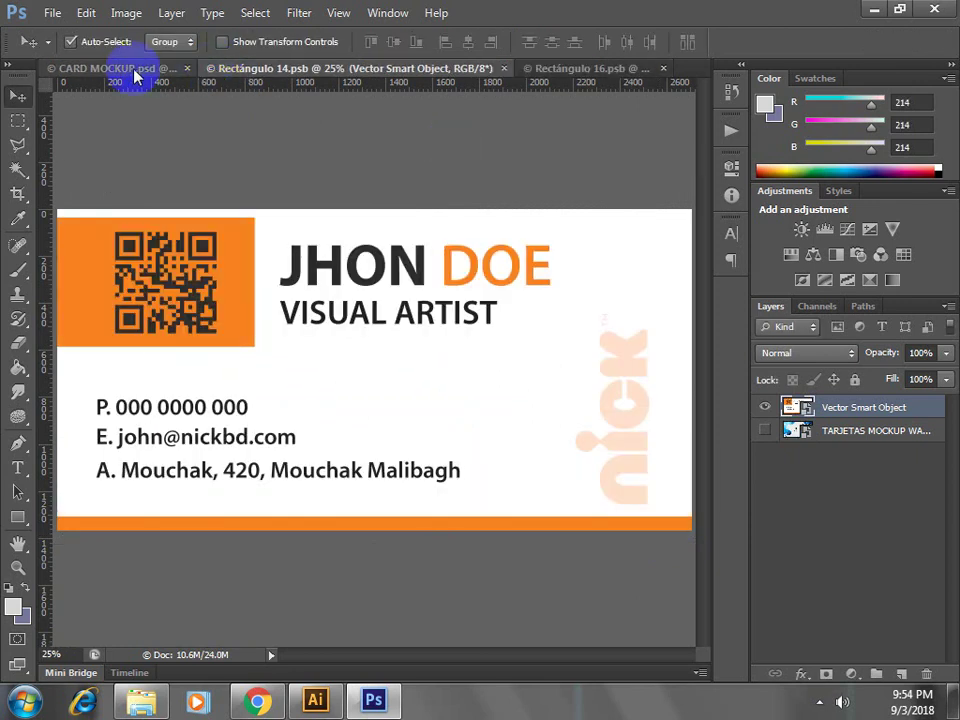
{"action": "left_click", "coordinate": [135, 77]}
{"action": "left_click", "coordinate": [515, 276]}
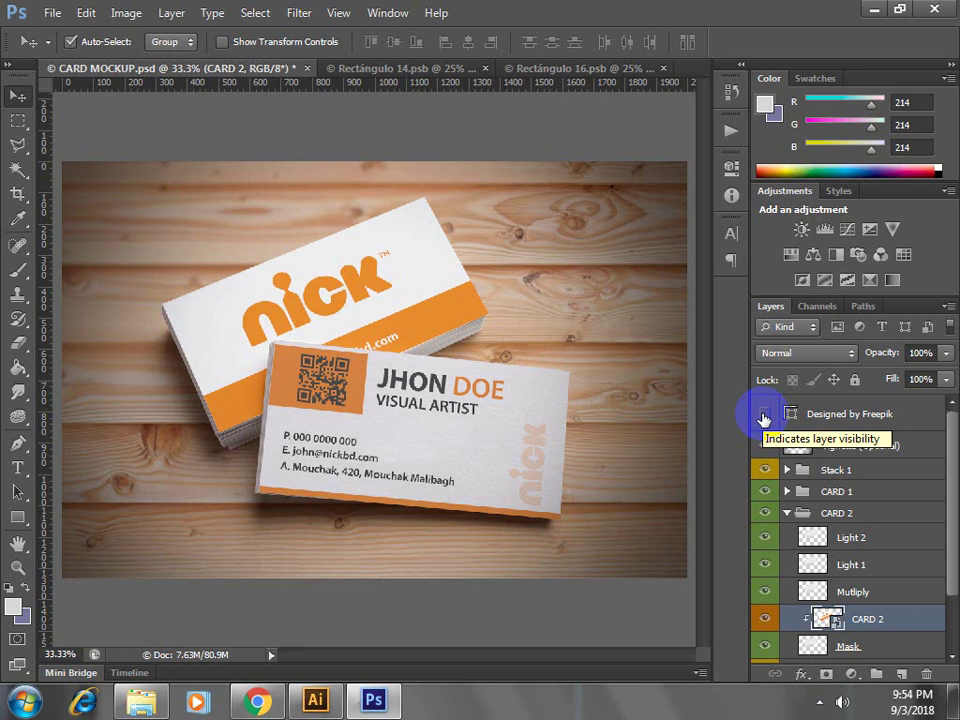
{"action": "left_click", "coordinate": [764, 416]}
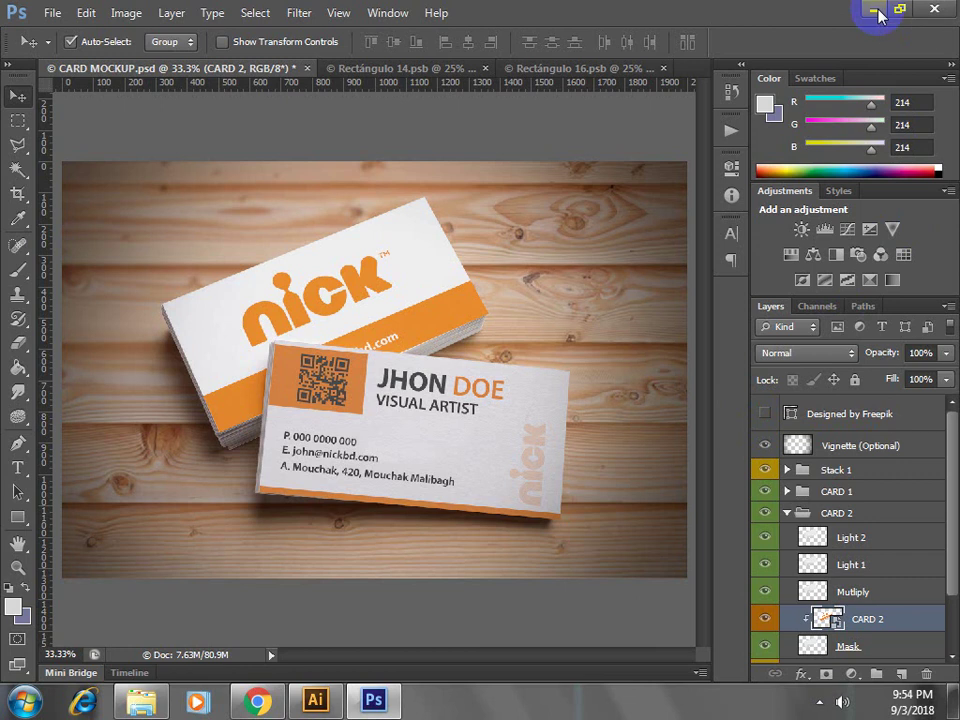
Close CARD MOCKUP.psd without saving, then close the Rectángulo 14 and Rectángulo 16 documents
{"action": "left_click", "coordinate": [308, 69]}
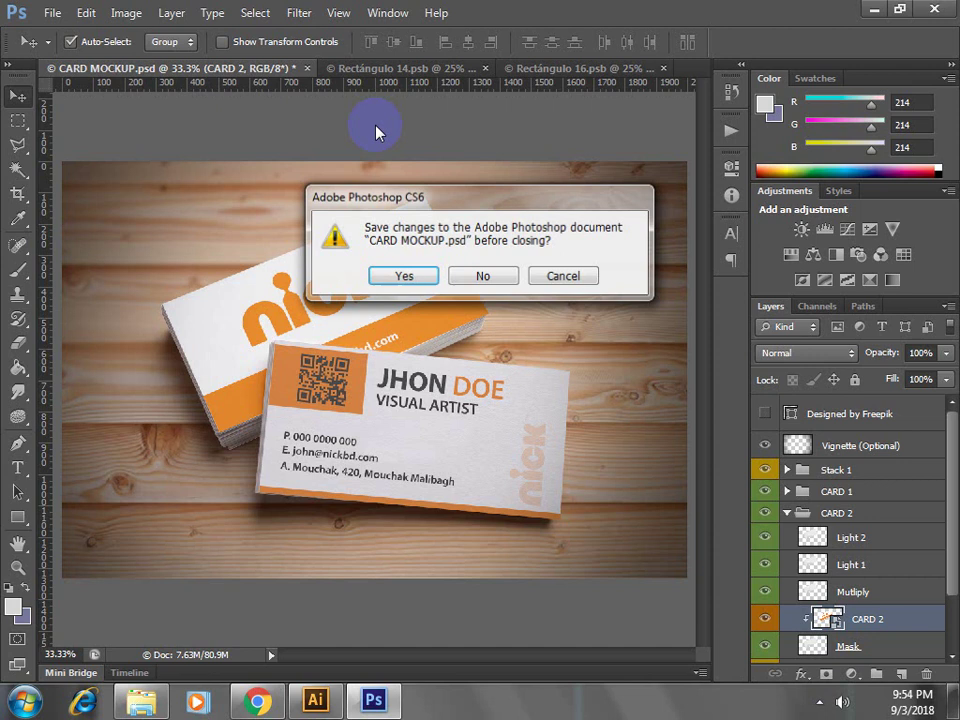
{"action": "left_click", "coordinate": [510, 278]}
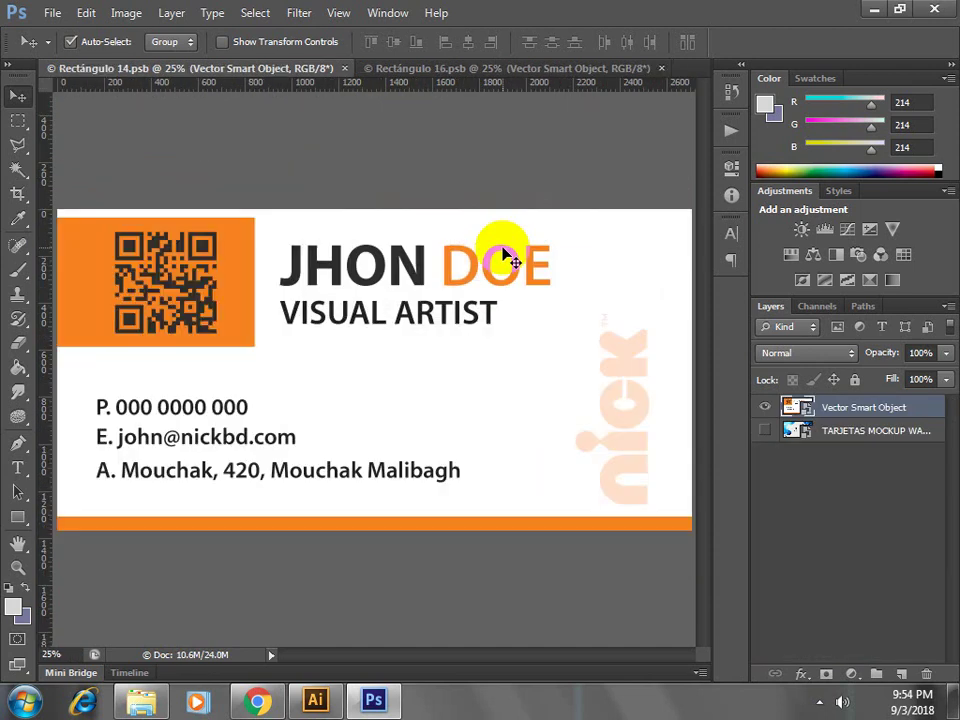
{"action": "left_click", "coordinate": [344, 68]}
{"action": "left_click", "coordinate": [508, 256]}
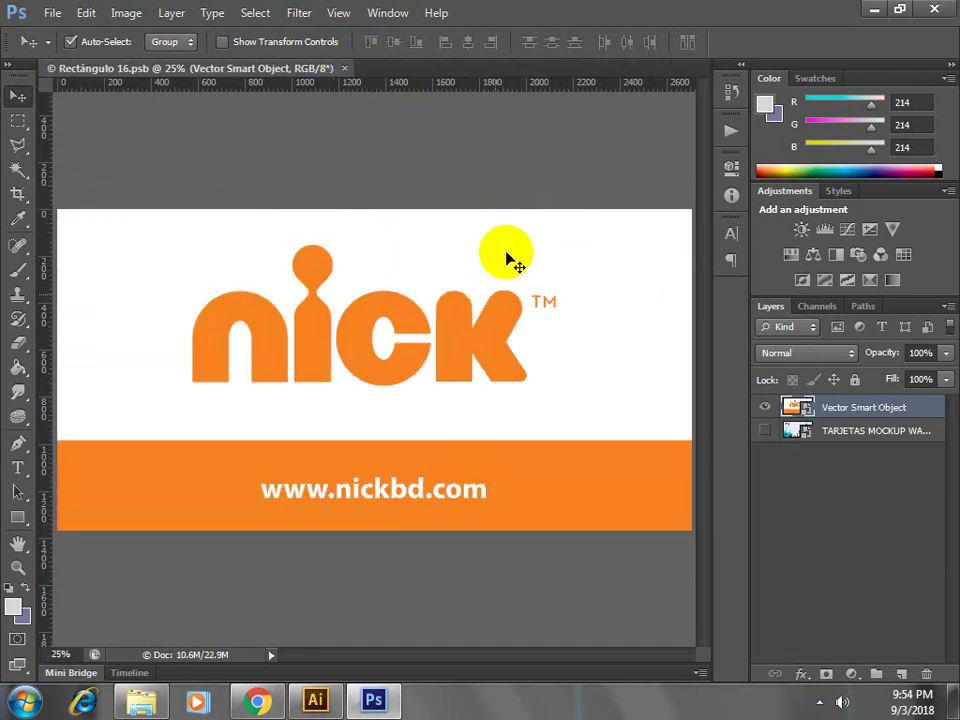
{"action": "left_click", "coordinate": [347, 68]}
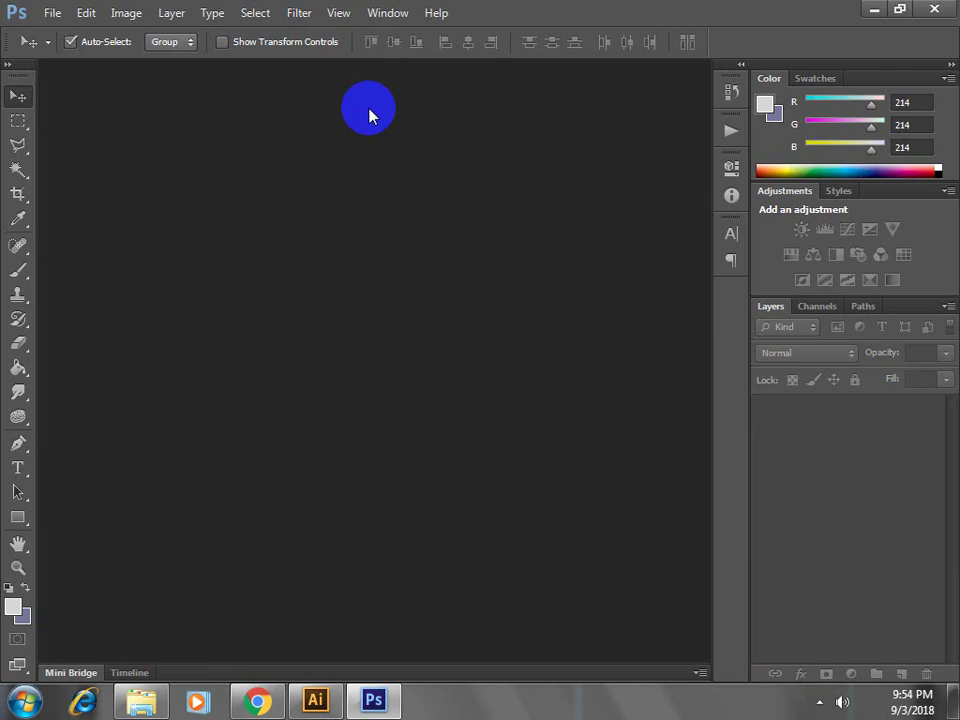